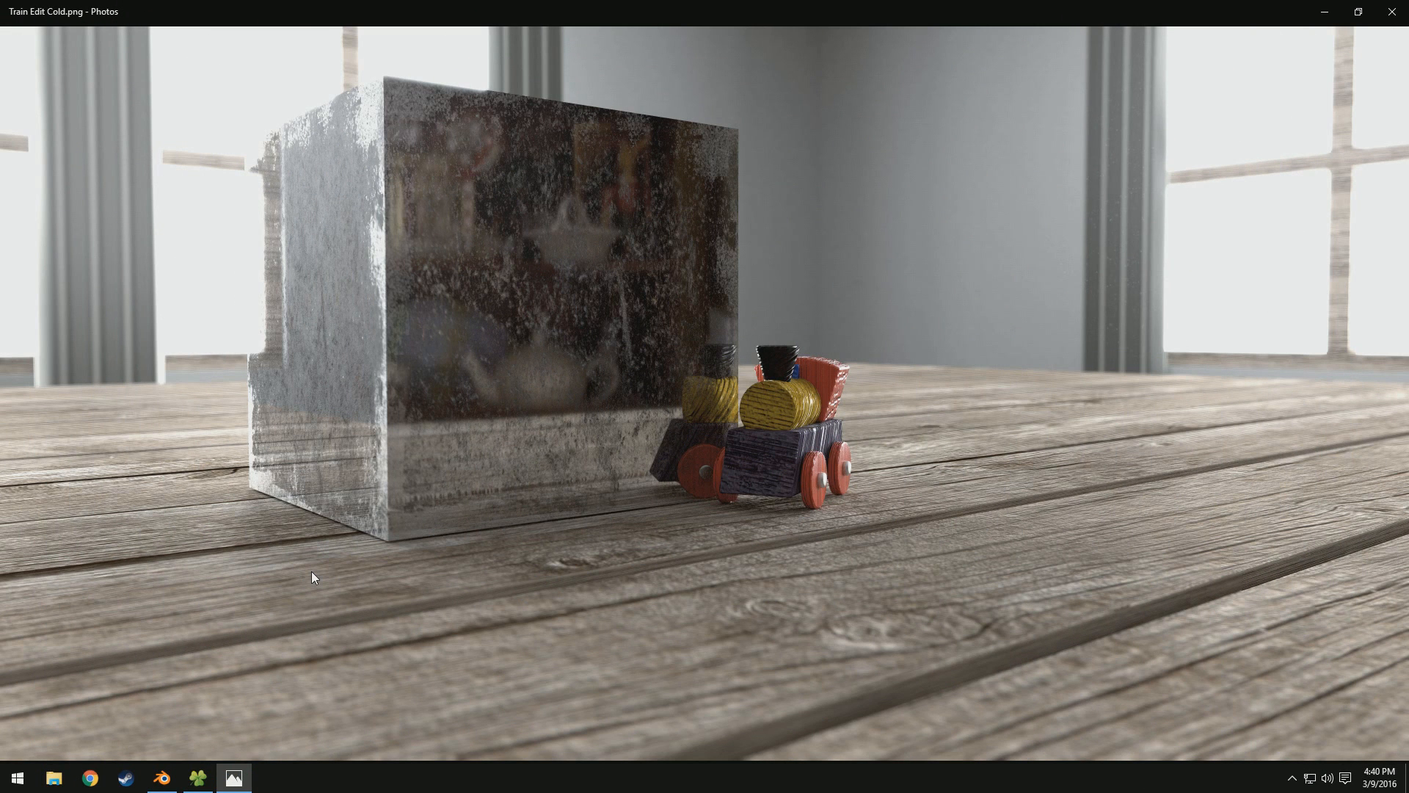
Step: Open the Remington Graphics website in the browser and view the Cube and Train image in its creative portfolio
left_click(90, 777)
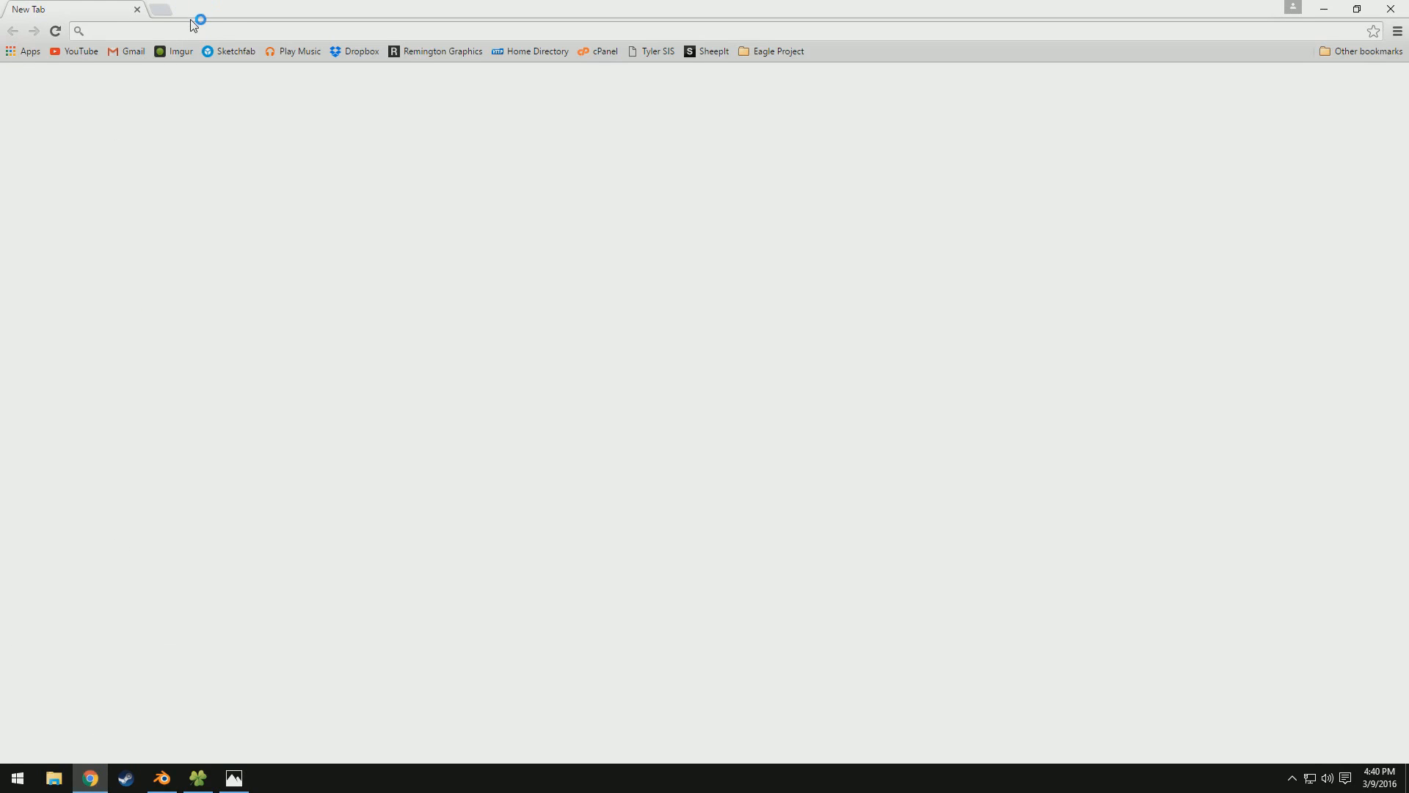
left_click(463, 52)
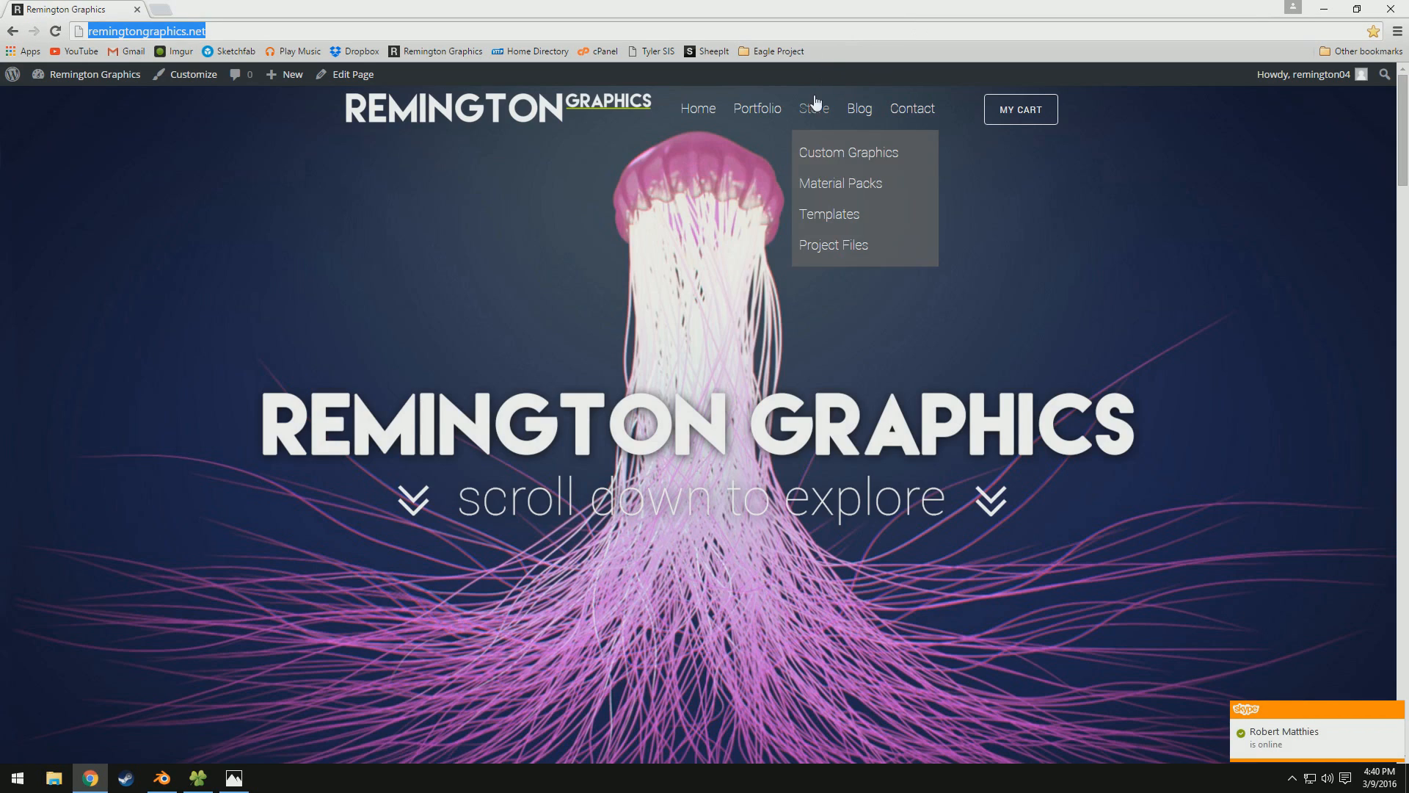
mouse_move(758, 108)
left_click(768, 185)
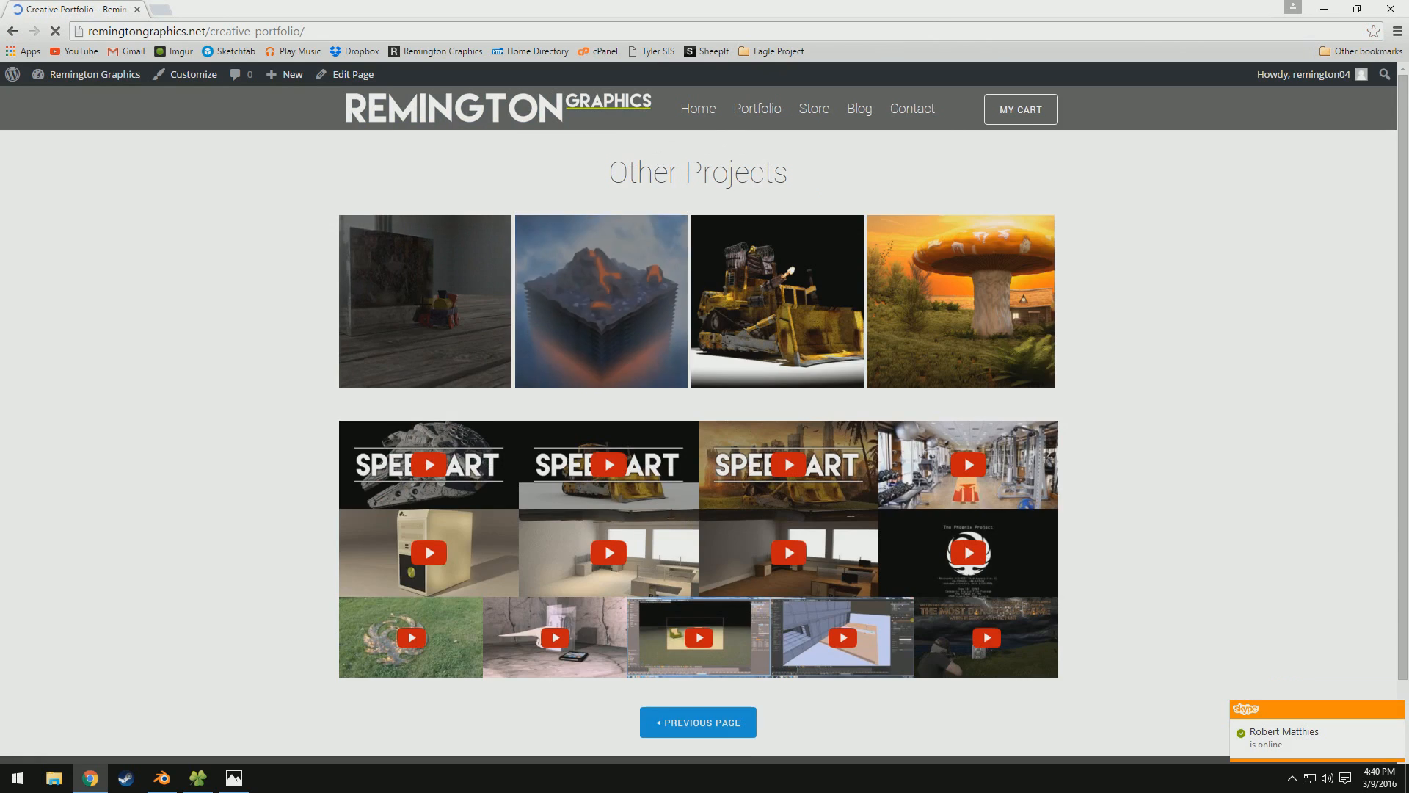
left_click(423, 303)
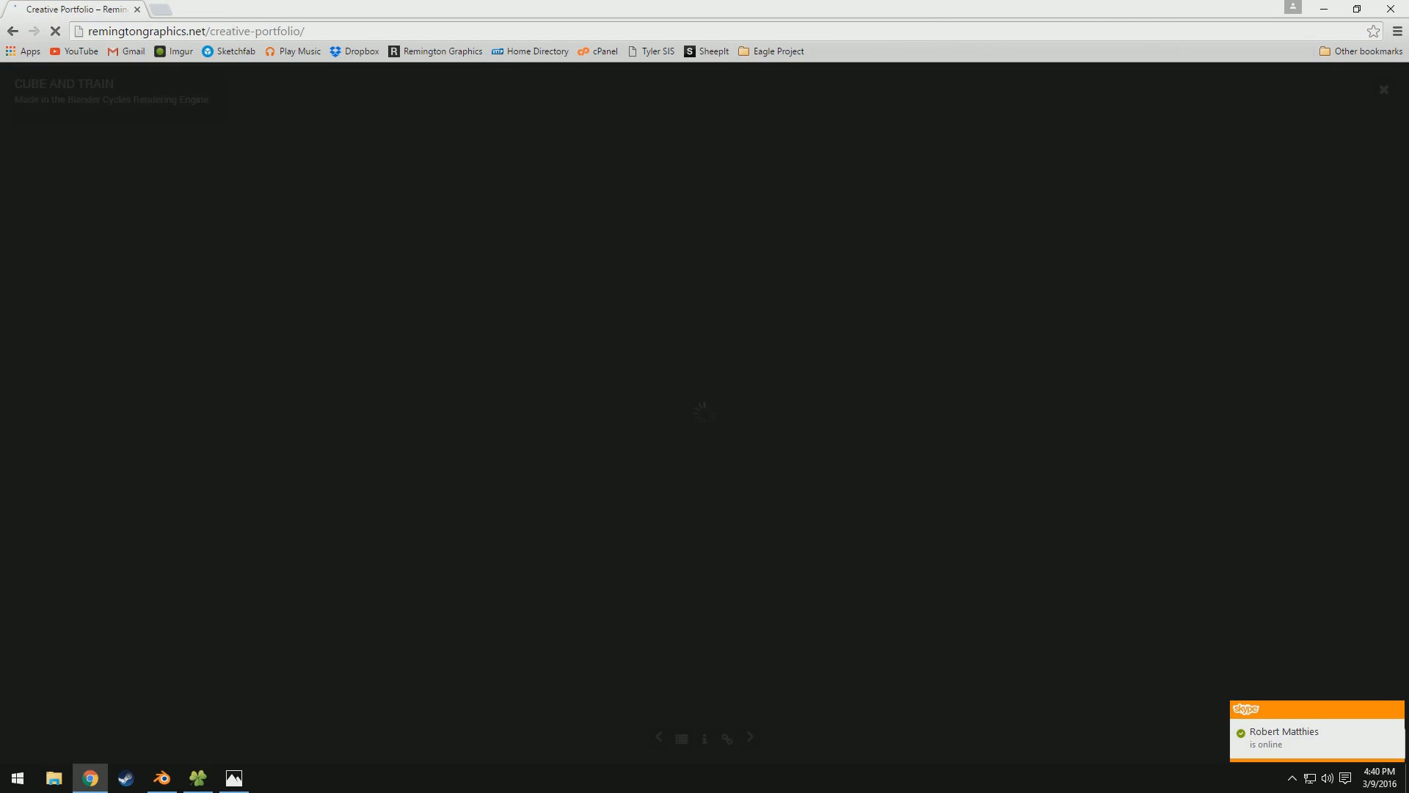
left_click(1385, 91)
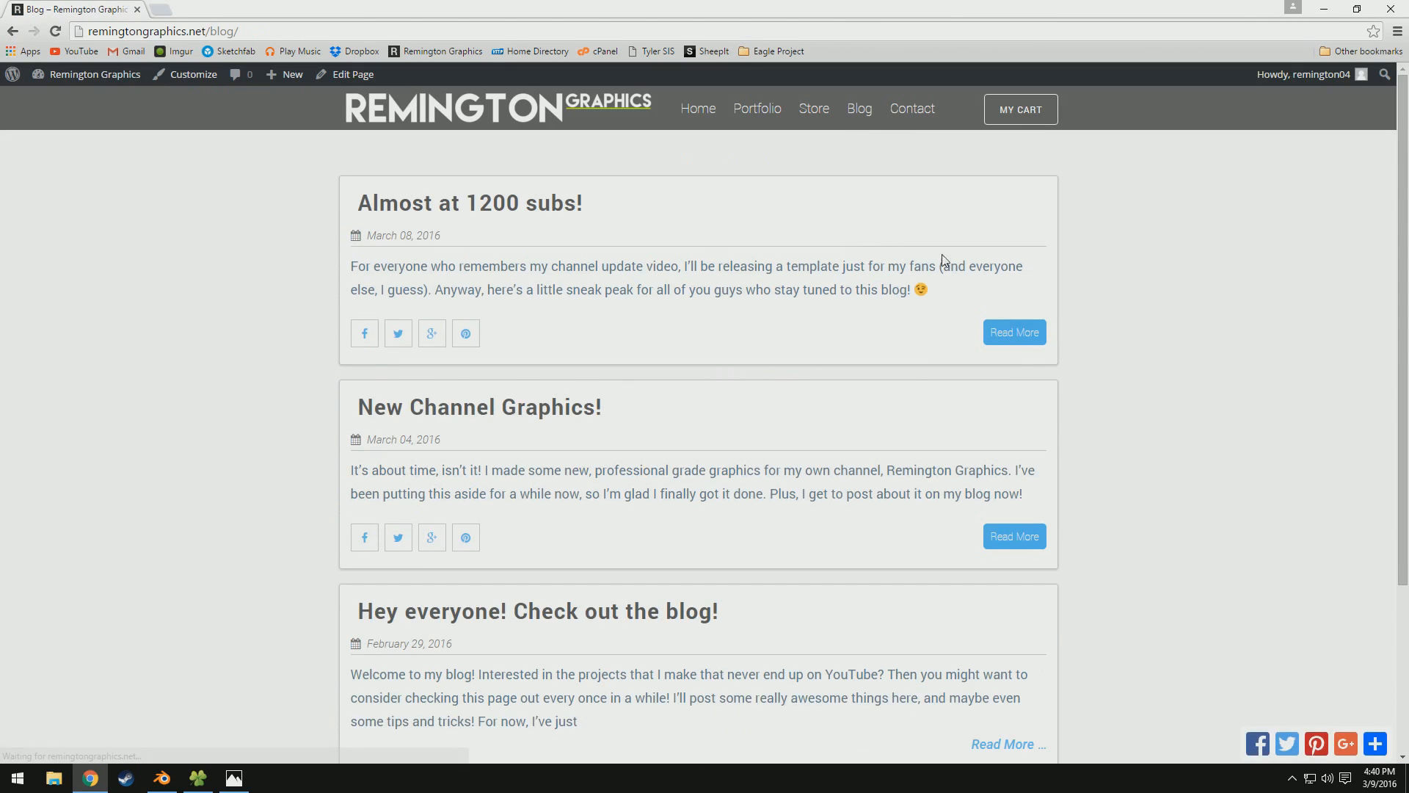
Step: Browse the site's blog, opening the posts "Almost at 1200 subs!" and "New Channel Graphics!", and close the page
scroll(1002, 317, "down", 5)
scroll(949, 337, "up", 3)
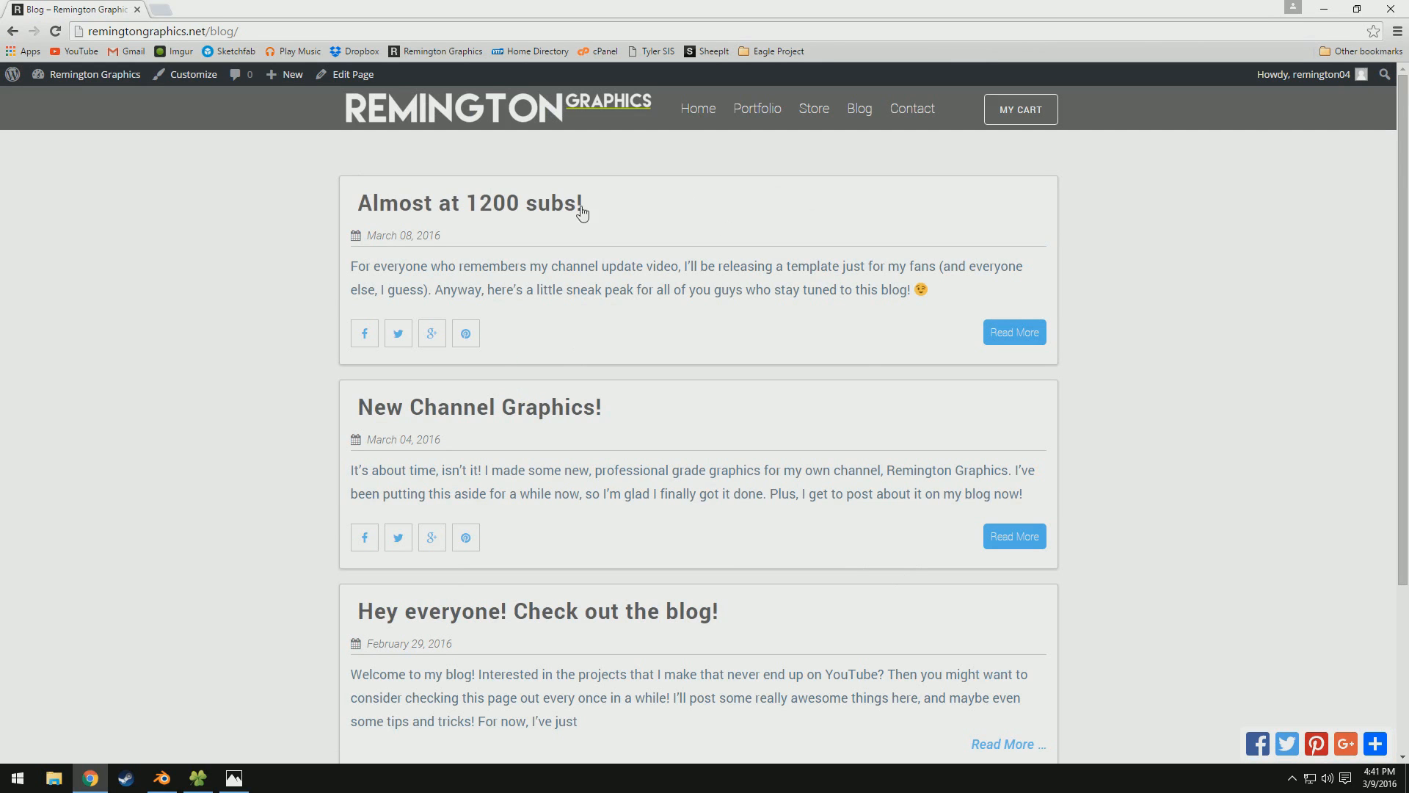
left_click(553, 212)
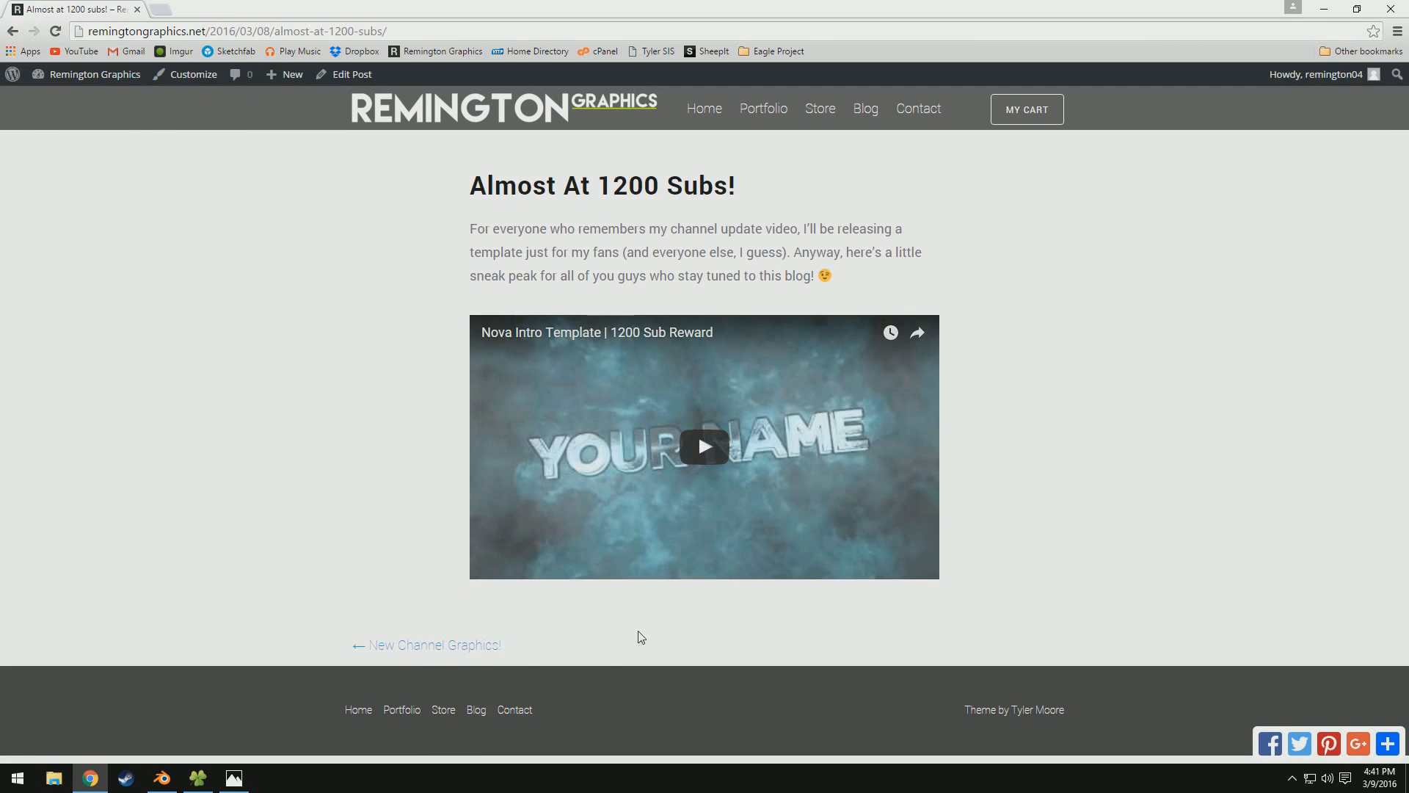
left_click(487, 647)
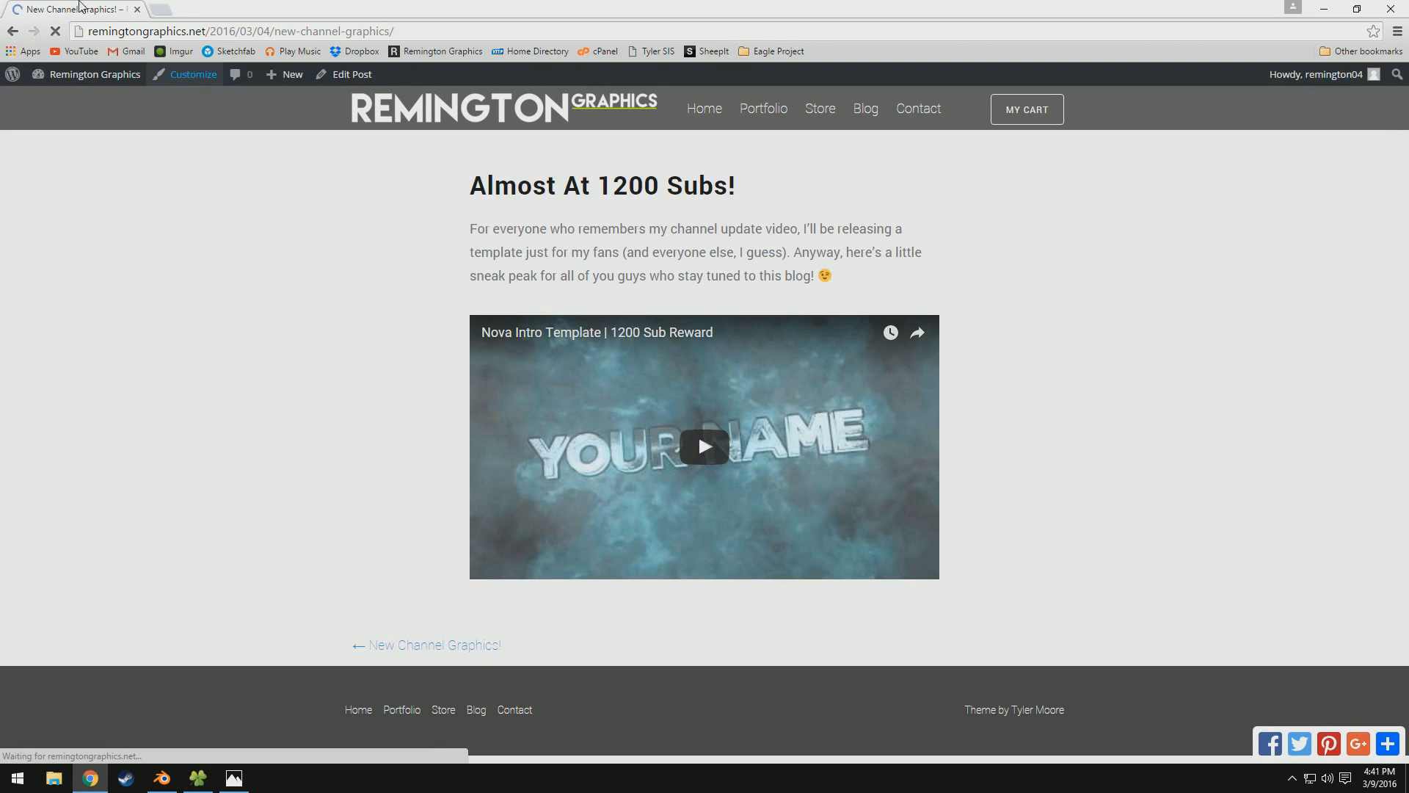
middle_click(77, 9)
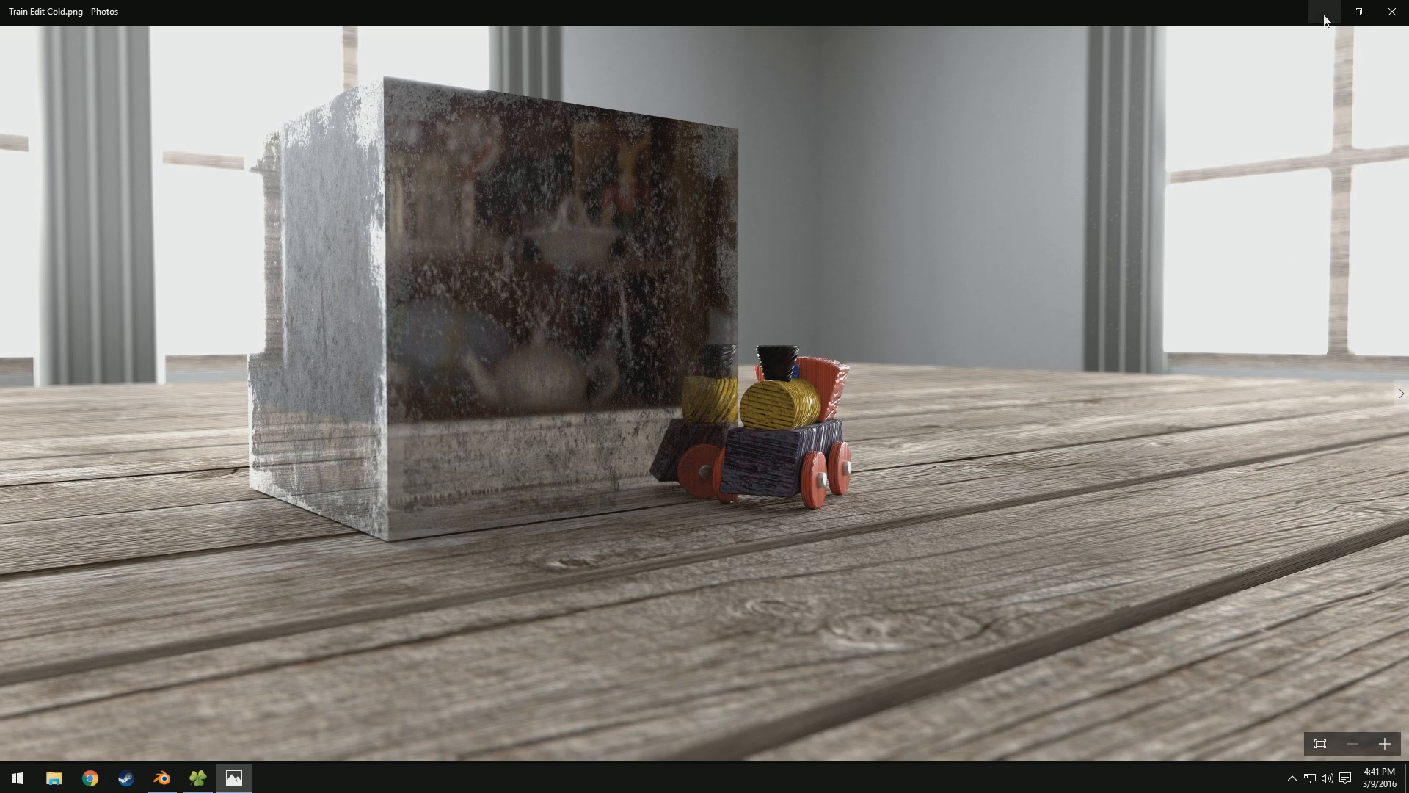
Step: Close the train photo, switch to Blender and set the render engine to Cycles Render
left_click(1392, 12)
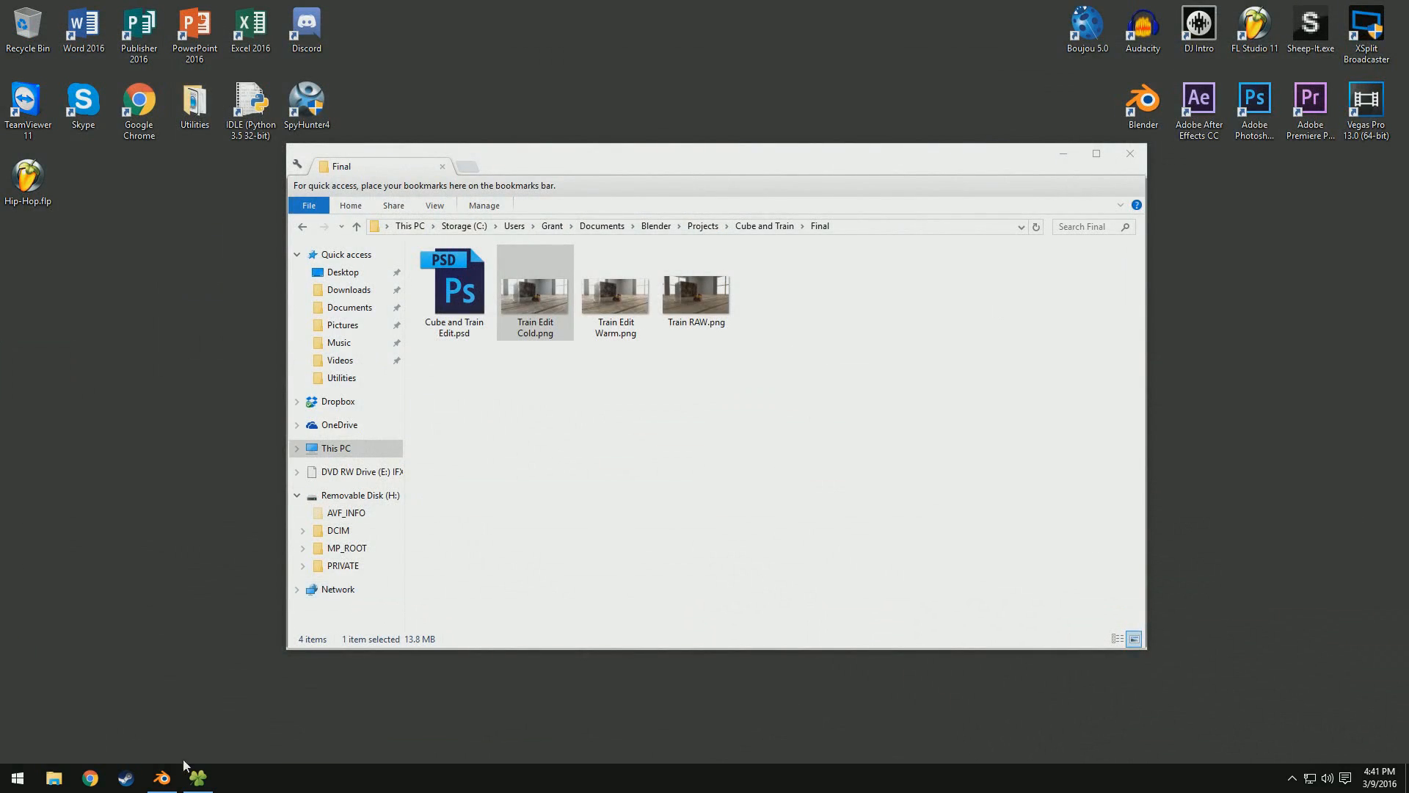
left_click(162, 777)
middle_click_drag(659, 255, 703, 267)
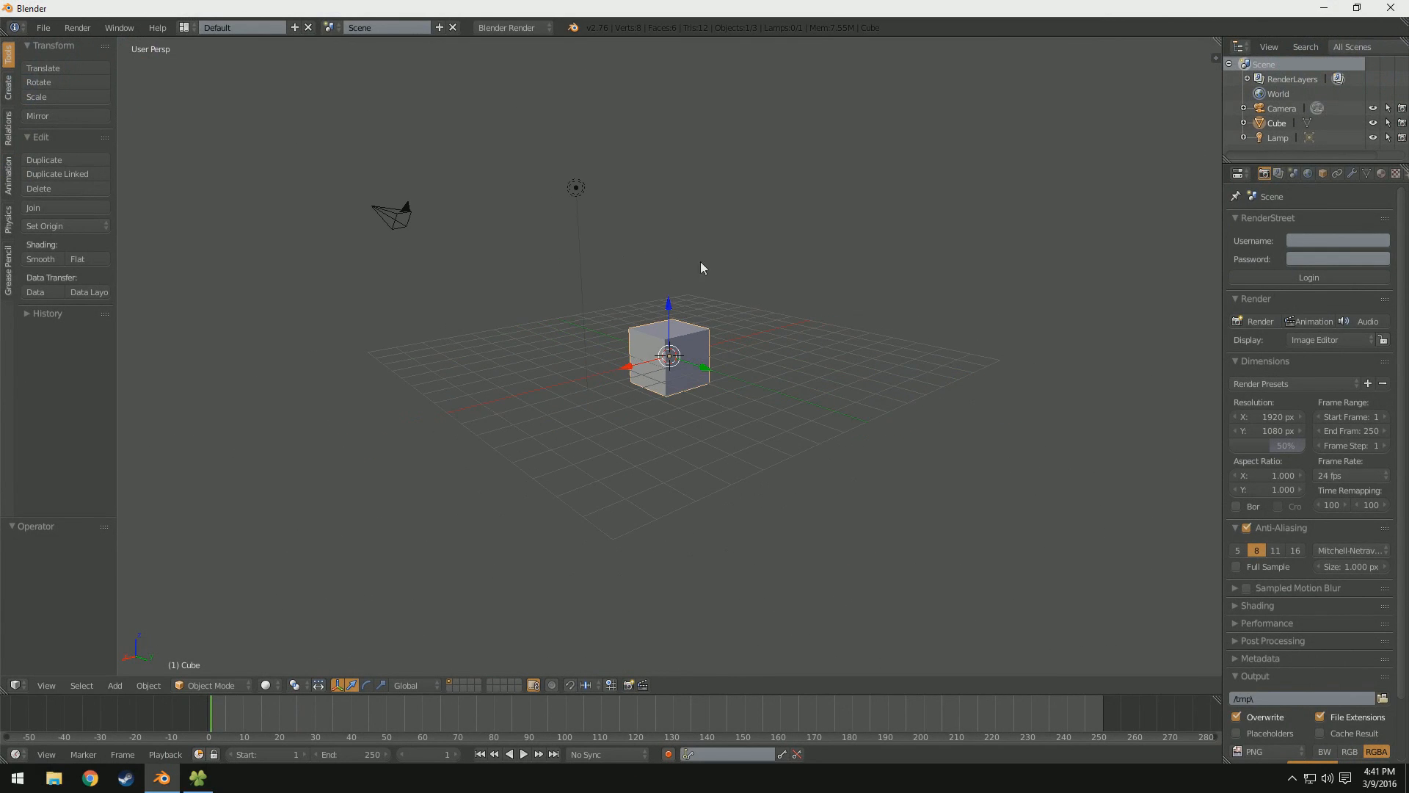
middle_click_drag(553, 161, 417, 64)
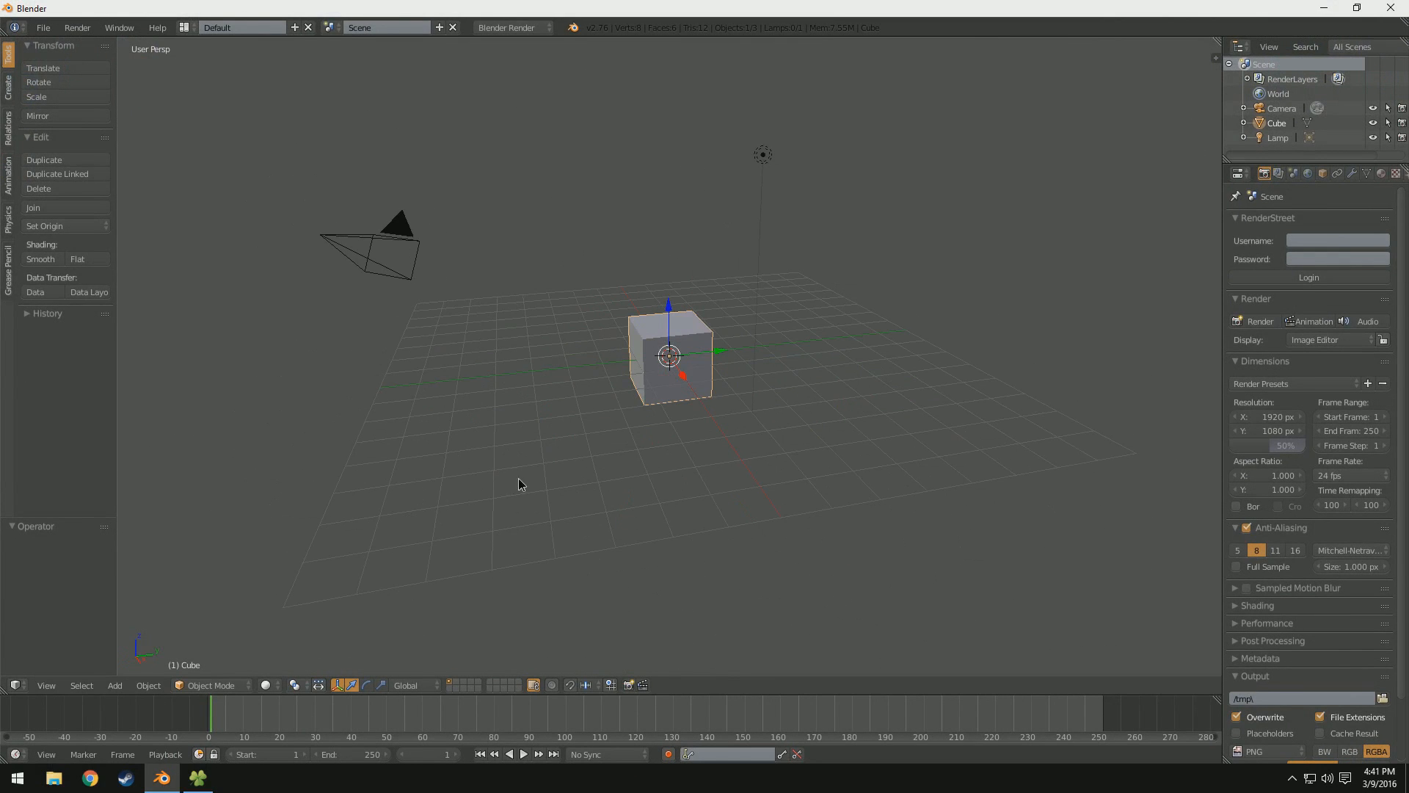
middle_click_drag(519, 482, 523, 8)
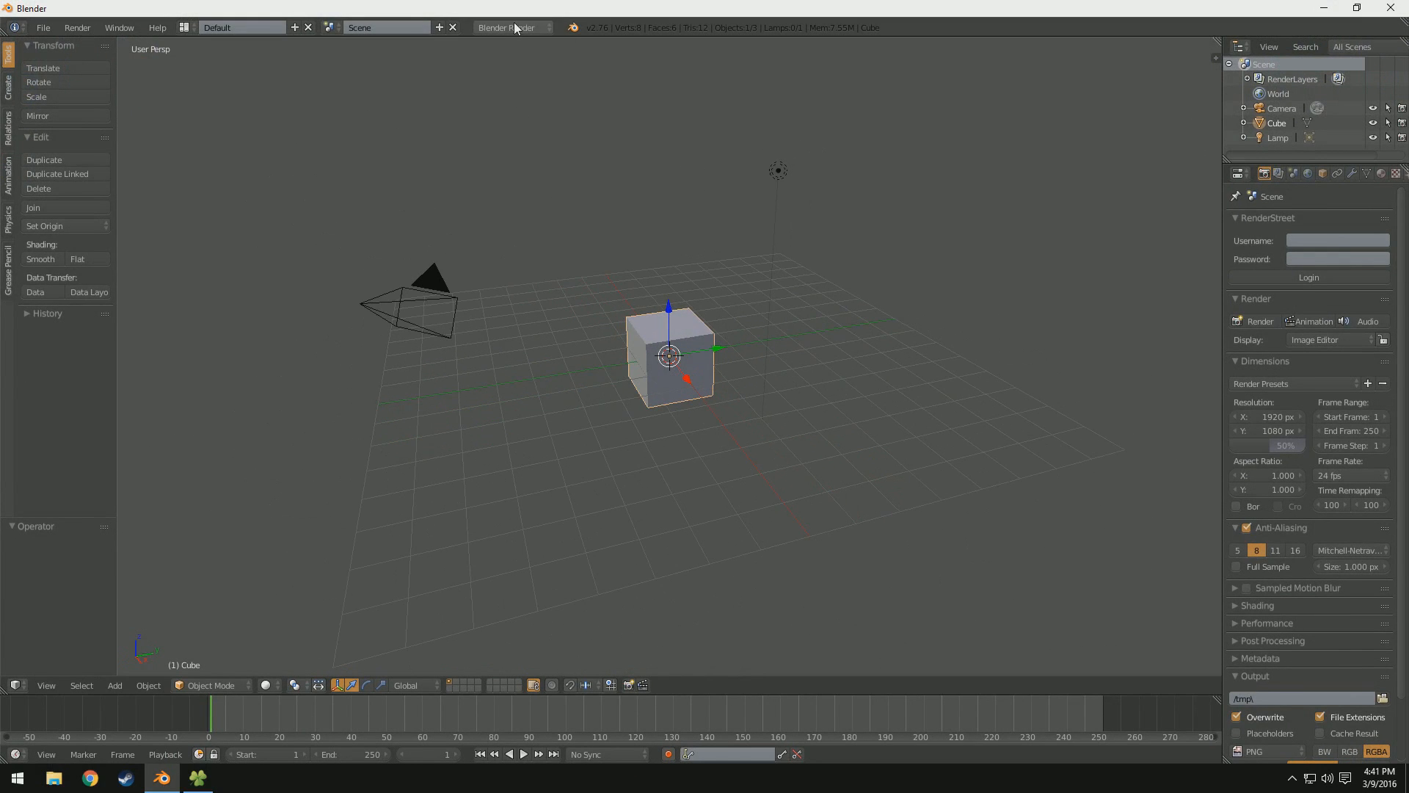
left_click(516, 28)
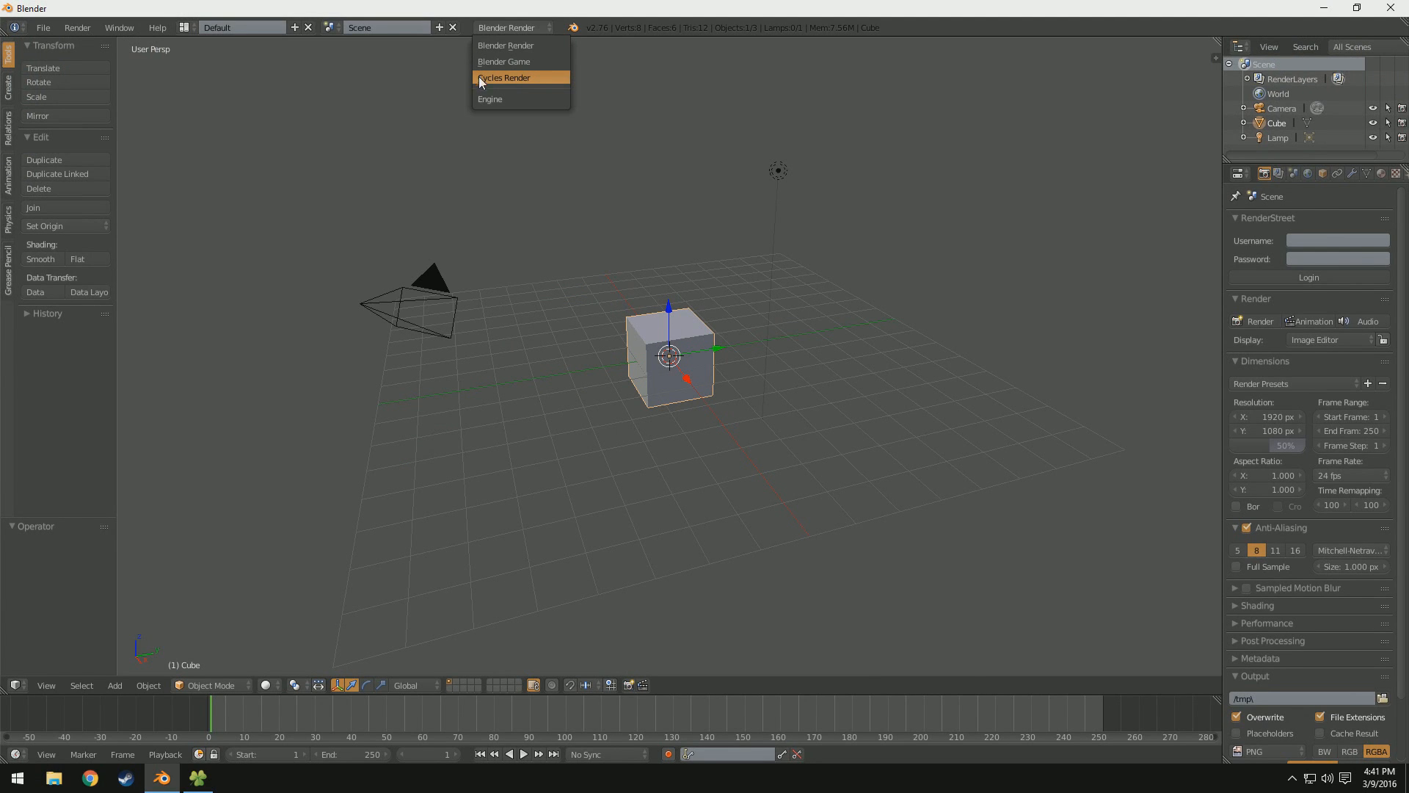
key("Return")
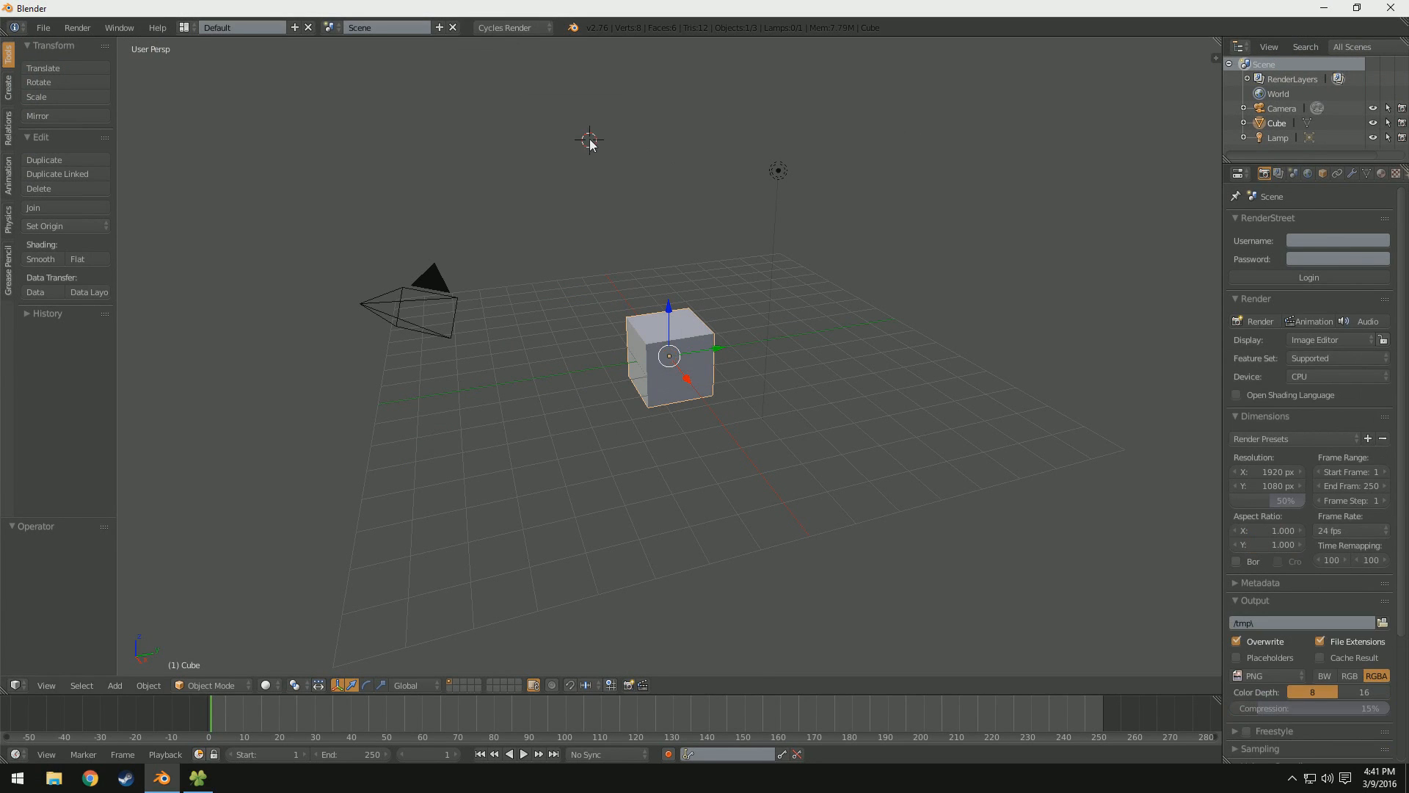
Step: Snap the misplaced 3D cursor back to the center of the scene
left_click(588, 140)
middle_click_drag(589, 141, 593, 307)
key("shift+s")
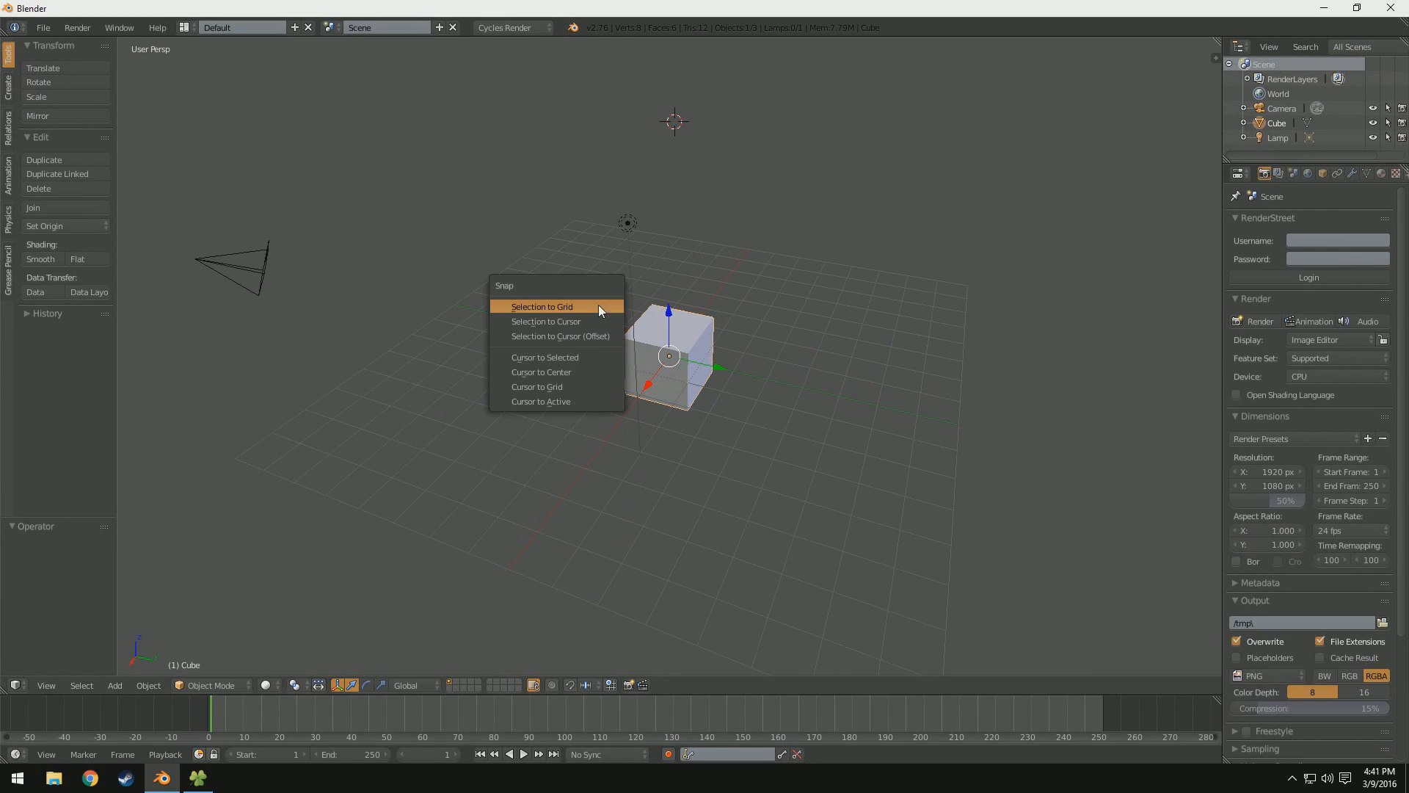
left_click(565, 370)
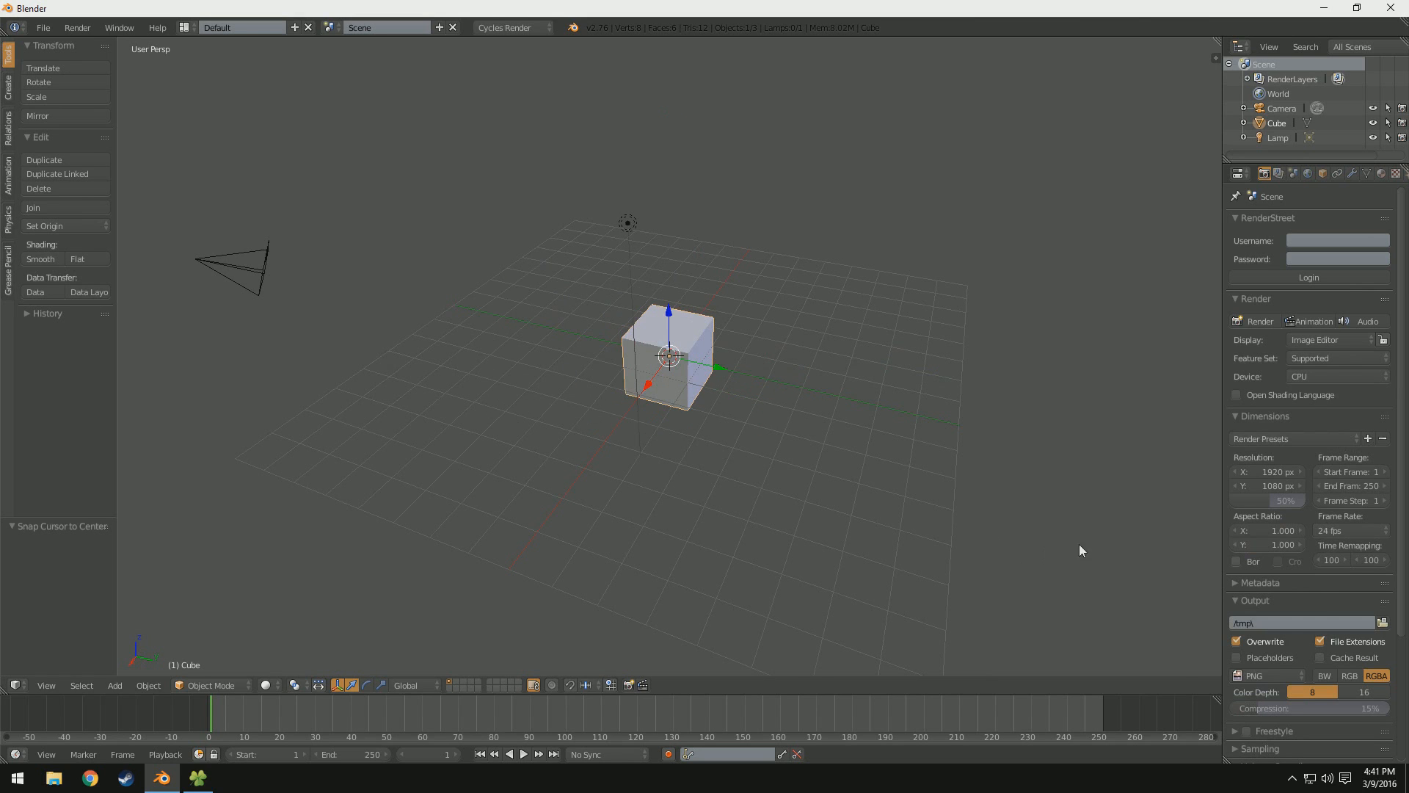
Step: Start the Screencast Keys display in the 3D viewport
key("n")
scroll(1123, 609, "up", 2)
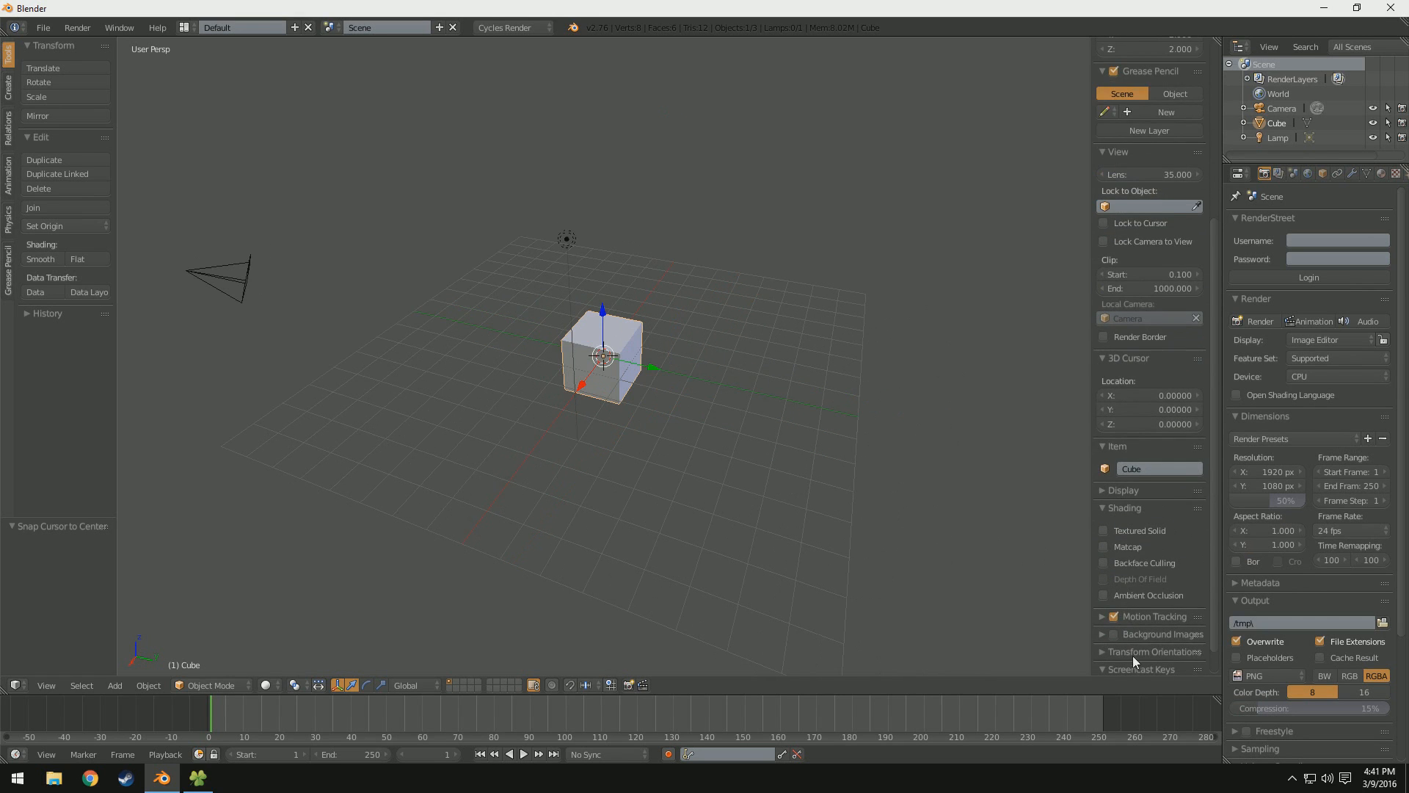
left_click(1134, 662)
key("n")
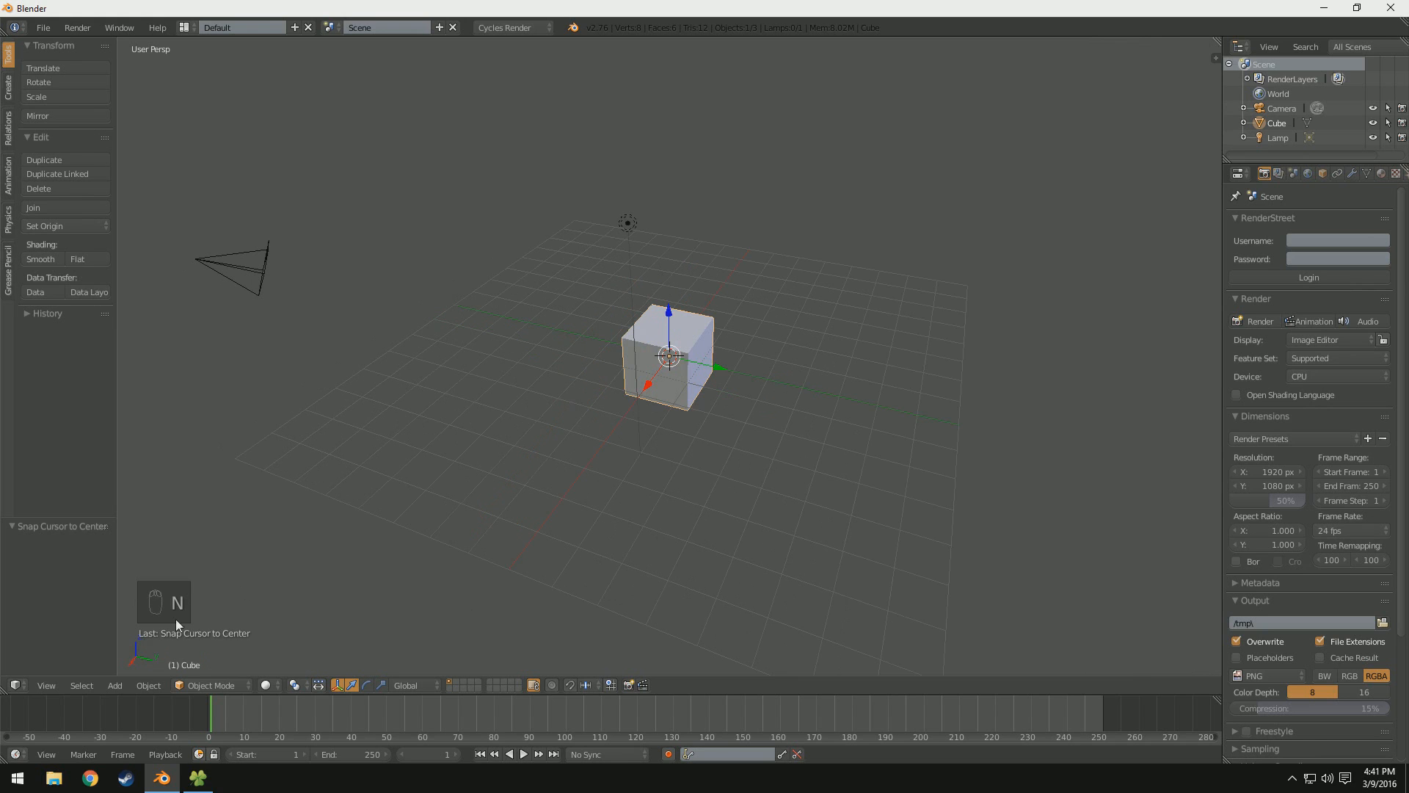
Step: Move the cube up 1 unit along the Z axis
middle_click_drag(612, 599, 759, 416)
scroll(702, 487, "up", 3)
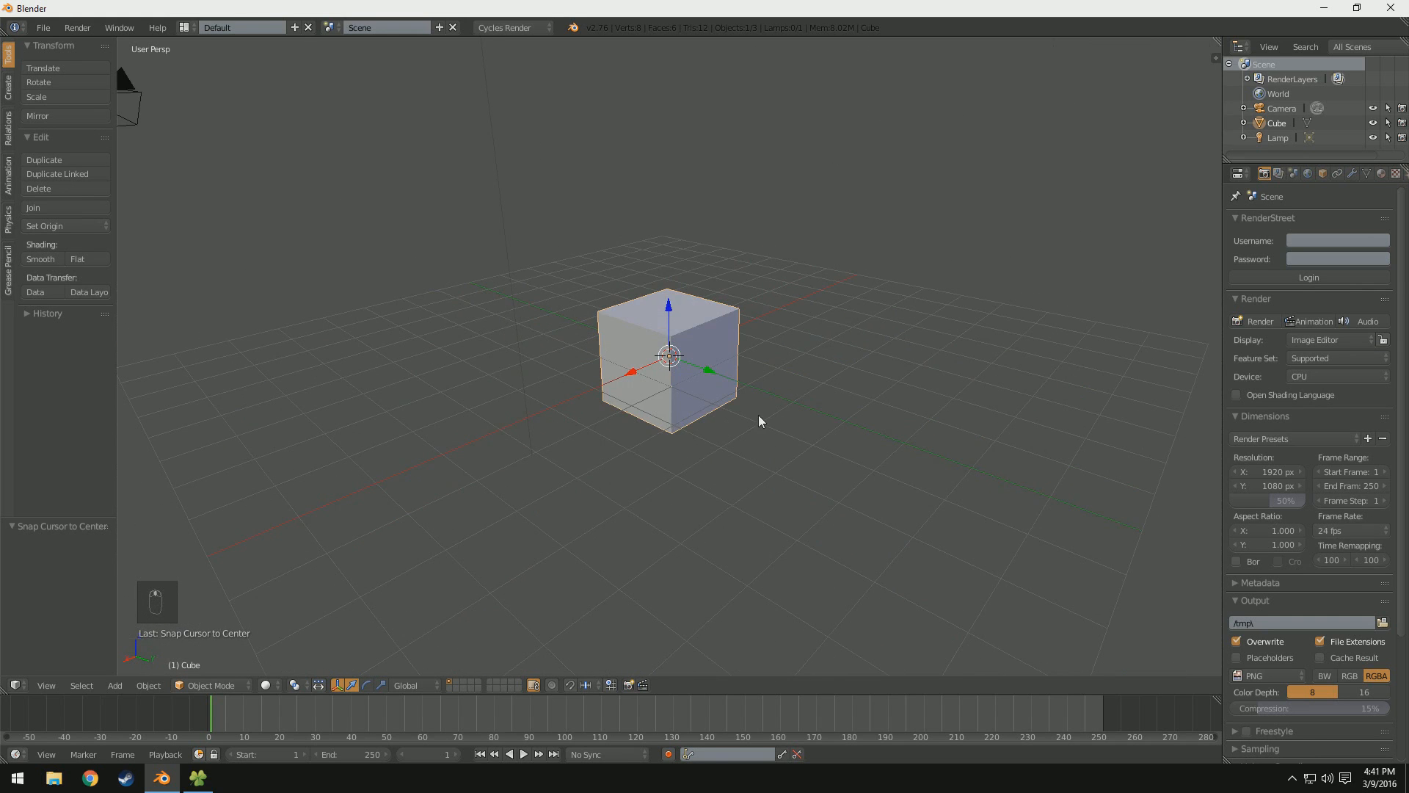
scroll(712, 431, "down", 2)
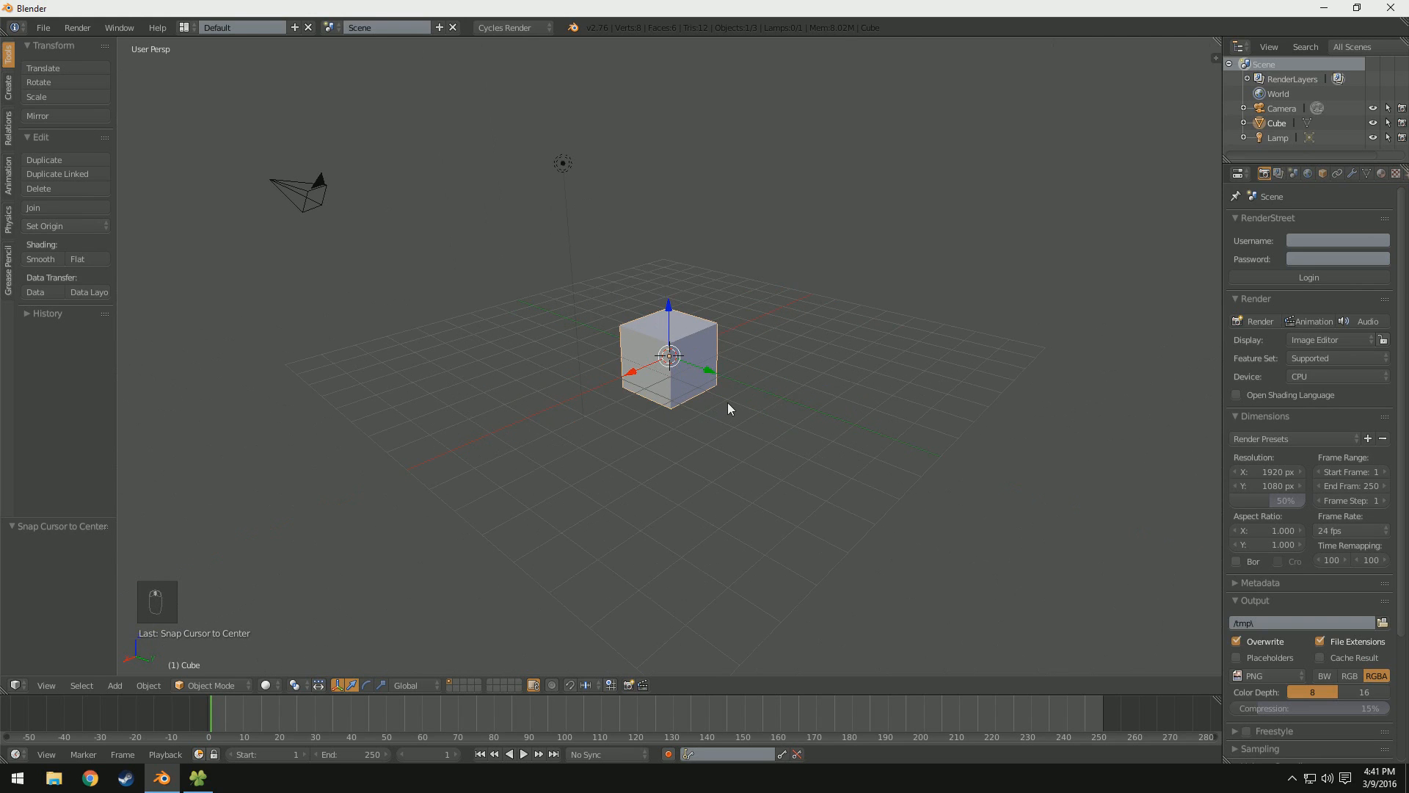
key("g")
key("z")
key("1")
key("Return")
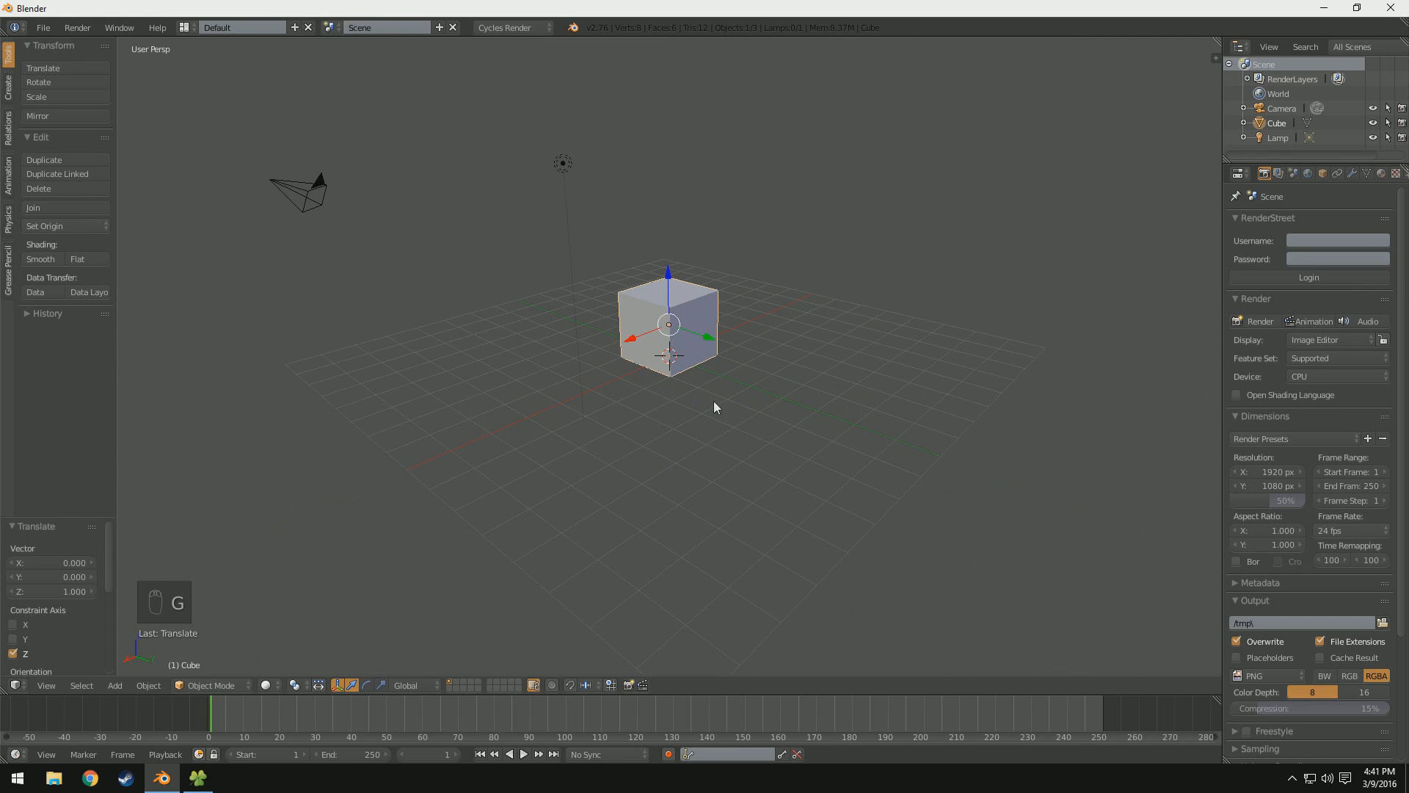
Step: Delete the lamp and the camera from the scene
middle_click_drag(714, 402, 828, 236)
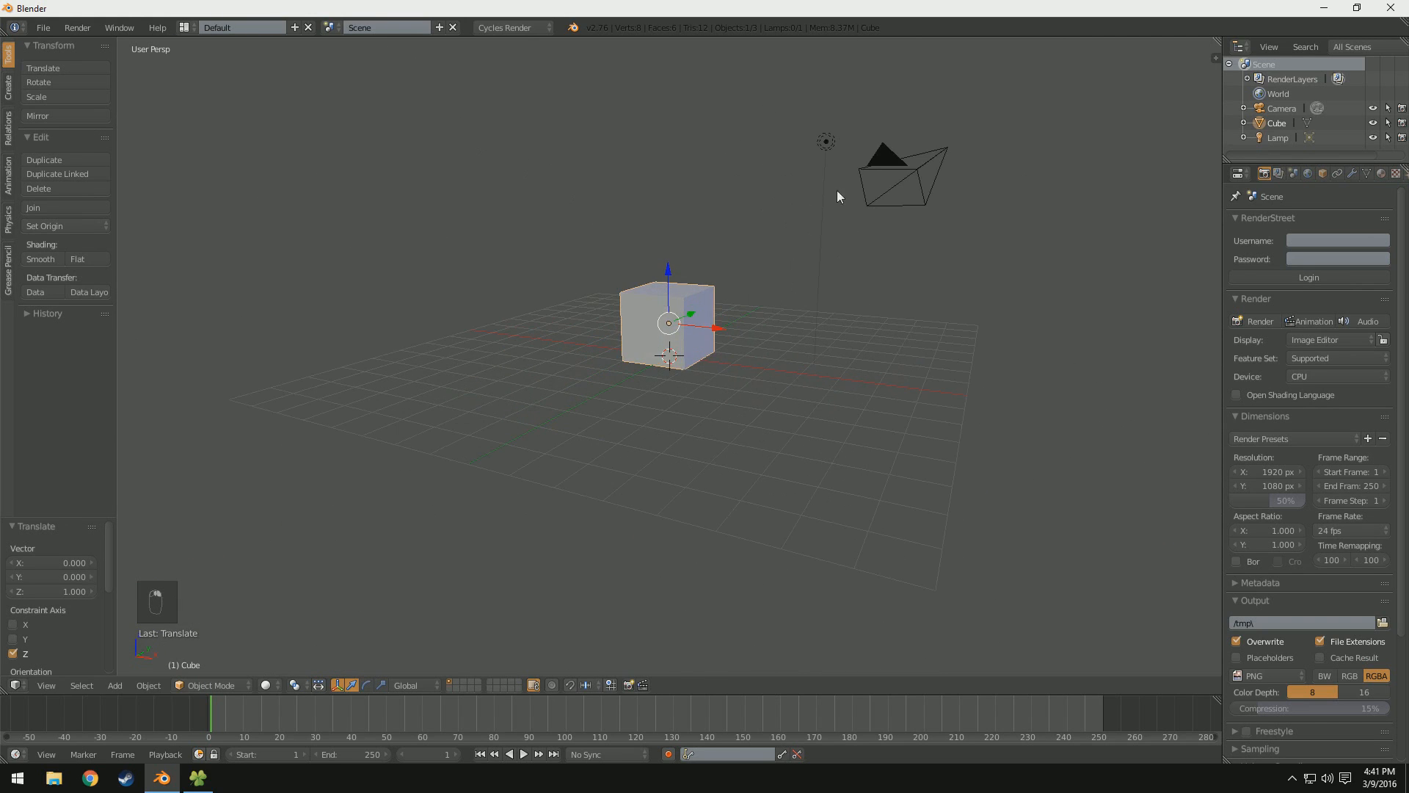
right_click(815, 156)
key("Delete")
right_click(886, 163)
key("Delete")
left_click(885, 164)
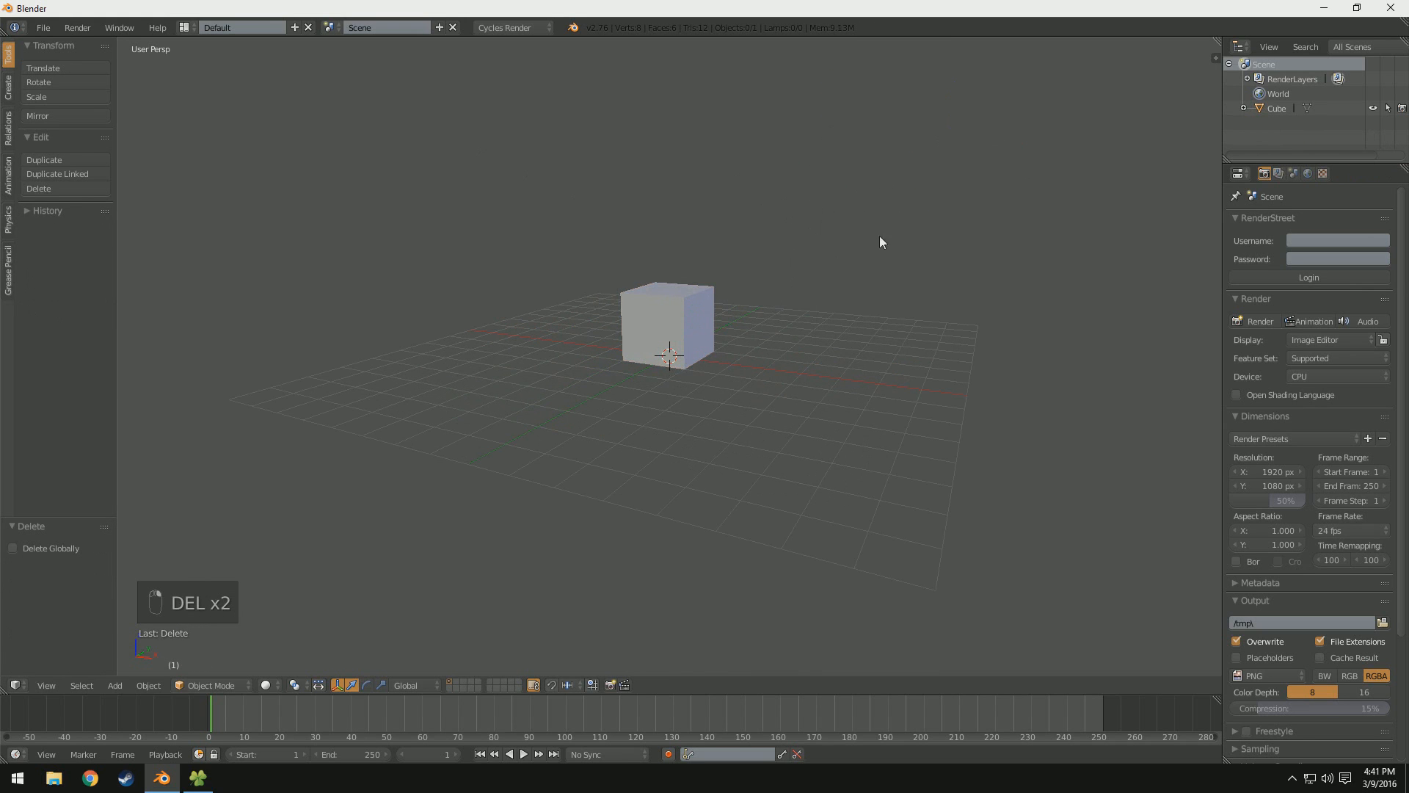
Step: Add a plane at the scene center and scale it by 8 as a floor under the cube
middle_click_drag(660, 282, 614, 343)
scroll(715, 409, "up", 5)
middle_click_drag(709, 440, 609, 409)
scroll(609, 413, "down", 5)
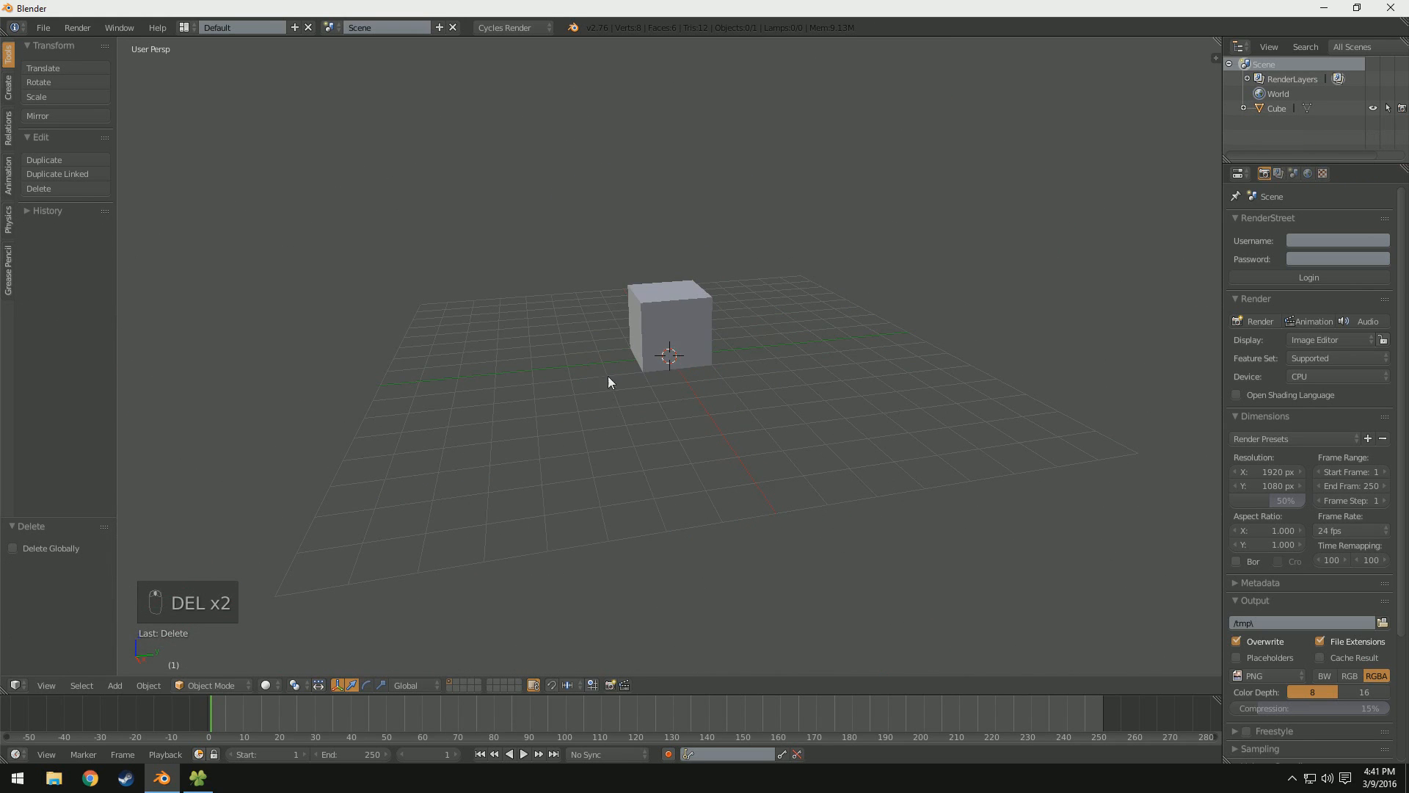
key("shift+a")
mouse_move(608, 359)
left_click(661, 362)
type("s8")
key("Return")
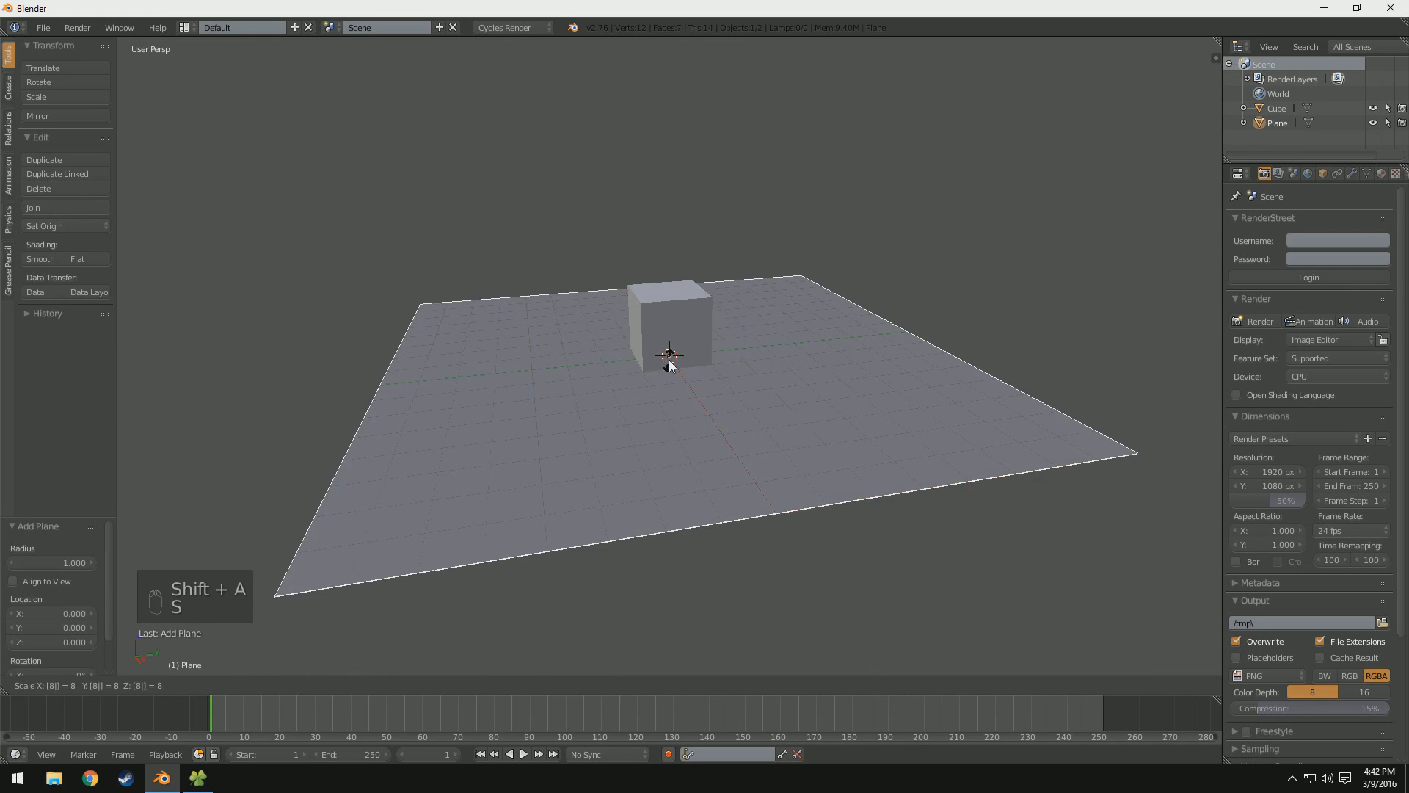
Step: Create a new material for the plane and adjust its diffuse color
middle_click_drag(670, 367, 1064, 261)
left_click(1380, 173)
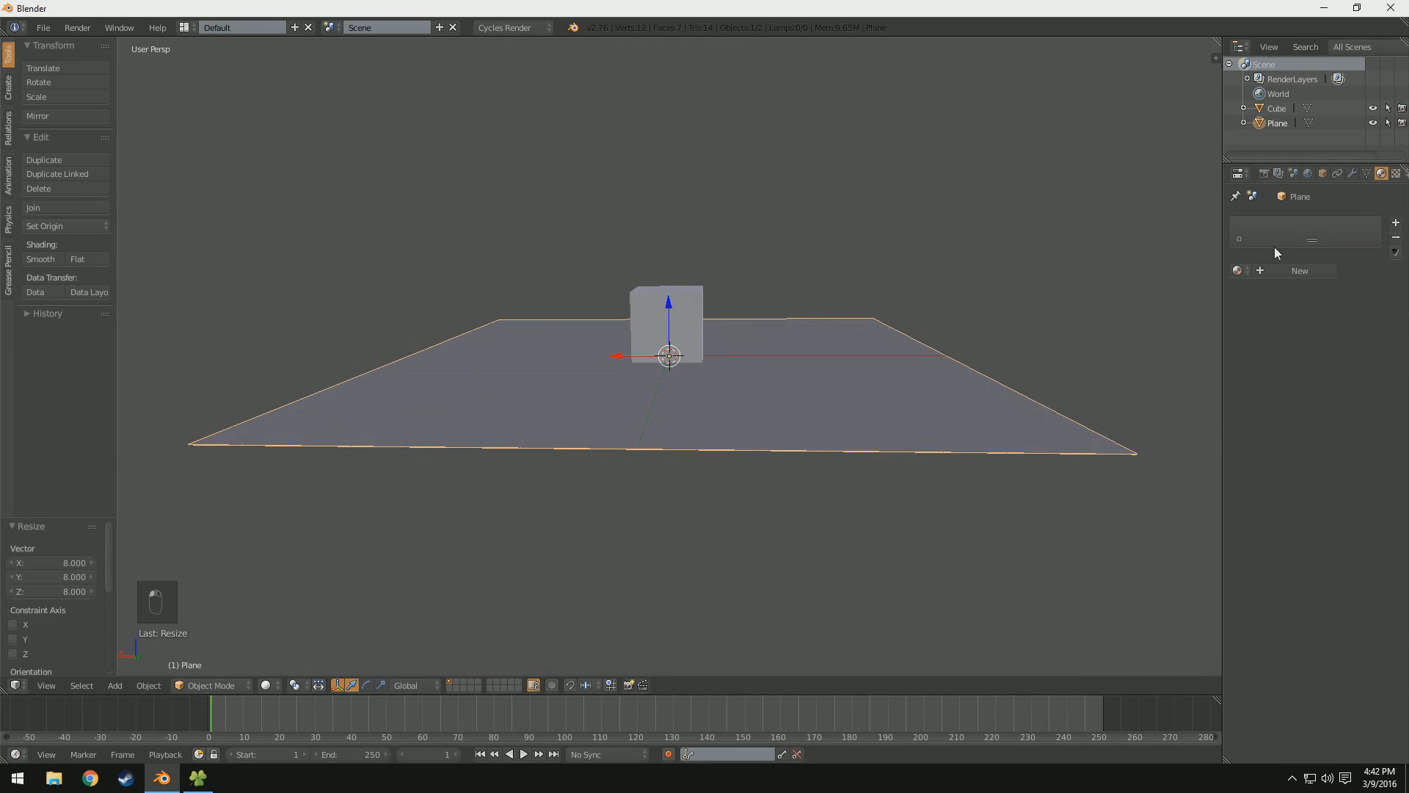
left_click(1272, 274)
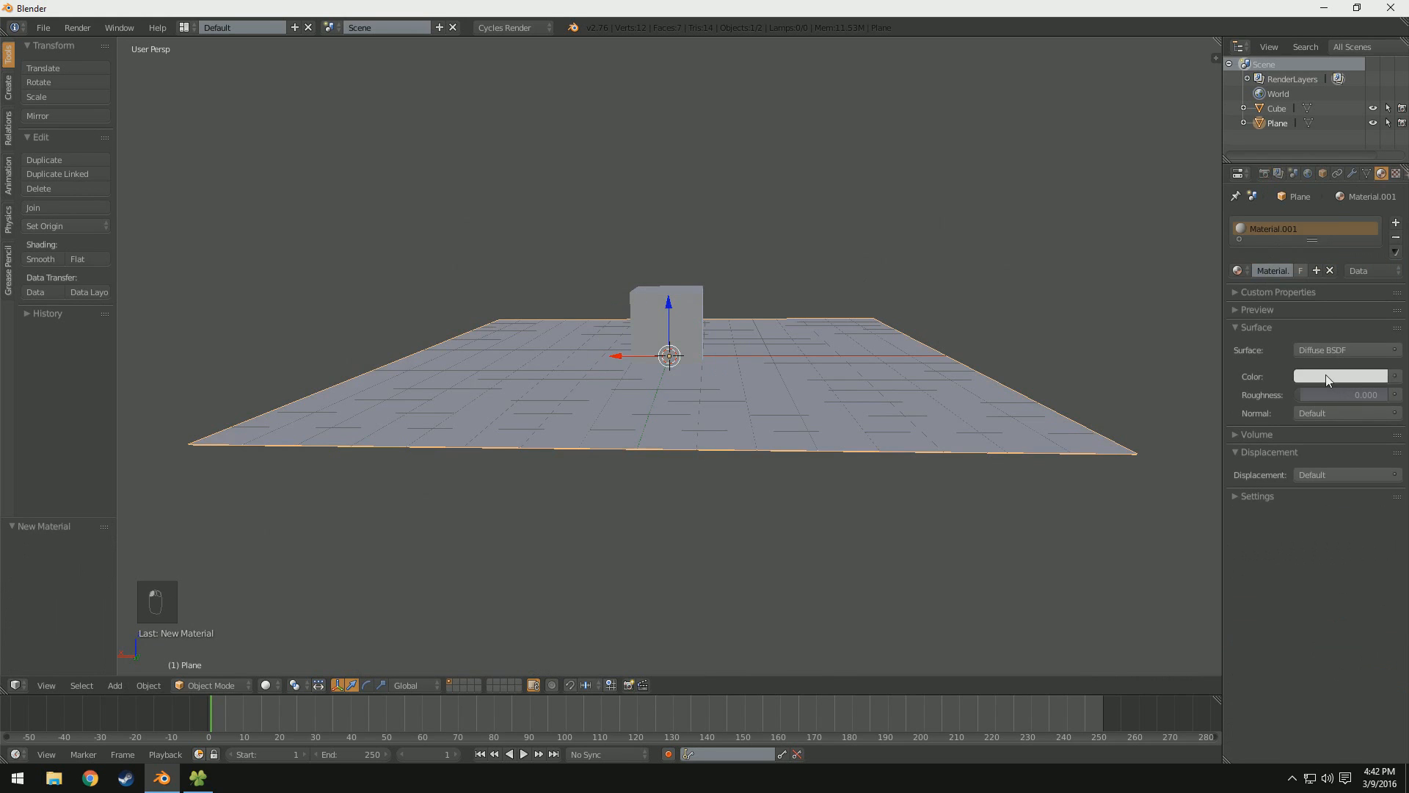
left_click(1326, 376)
left_click_drag(1376, 215, 1377, 235)
Step: Enable nodes for the cube's existing material
scroll(731, 435, "up", 5)
right_click(703, 306)
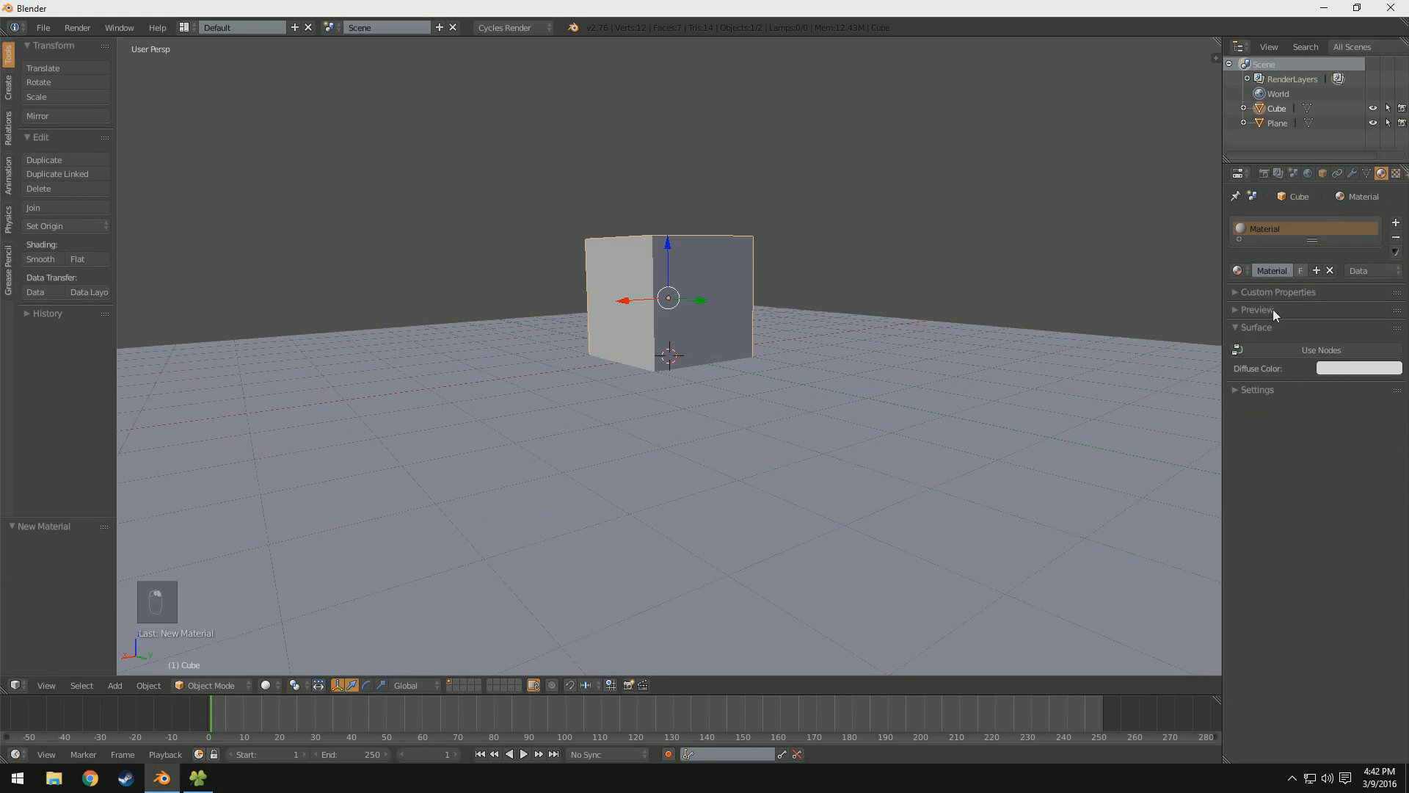
left_click(1274, 351)
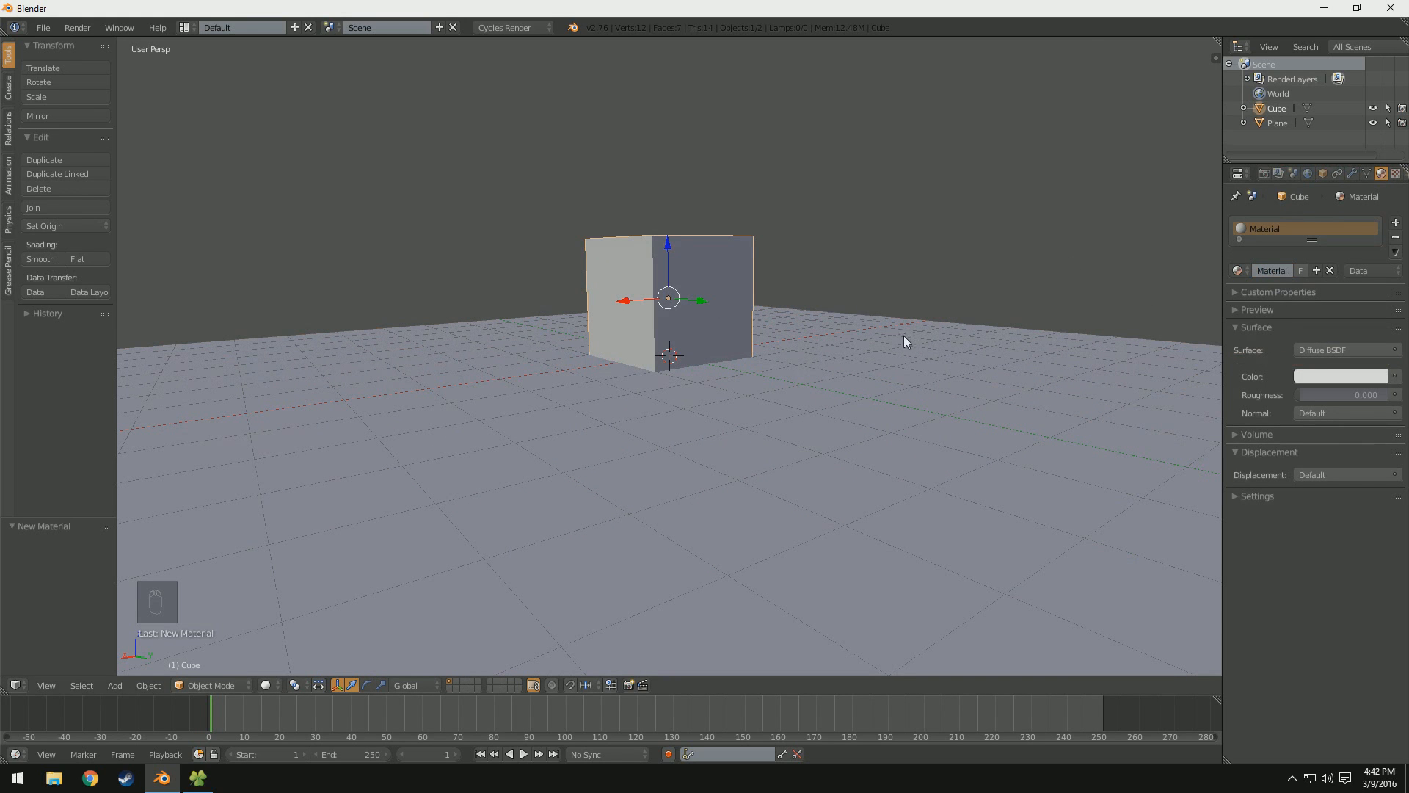
Step: Hide the tool shelf and change the surface shader of the cube's material to Anisotropic BSDF
middle_click_drag(906, 338, 844, 435)
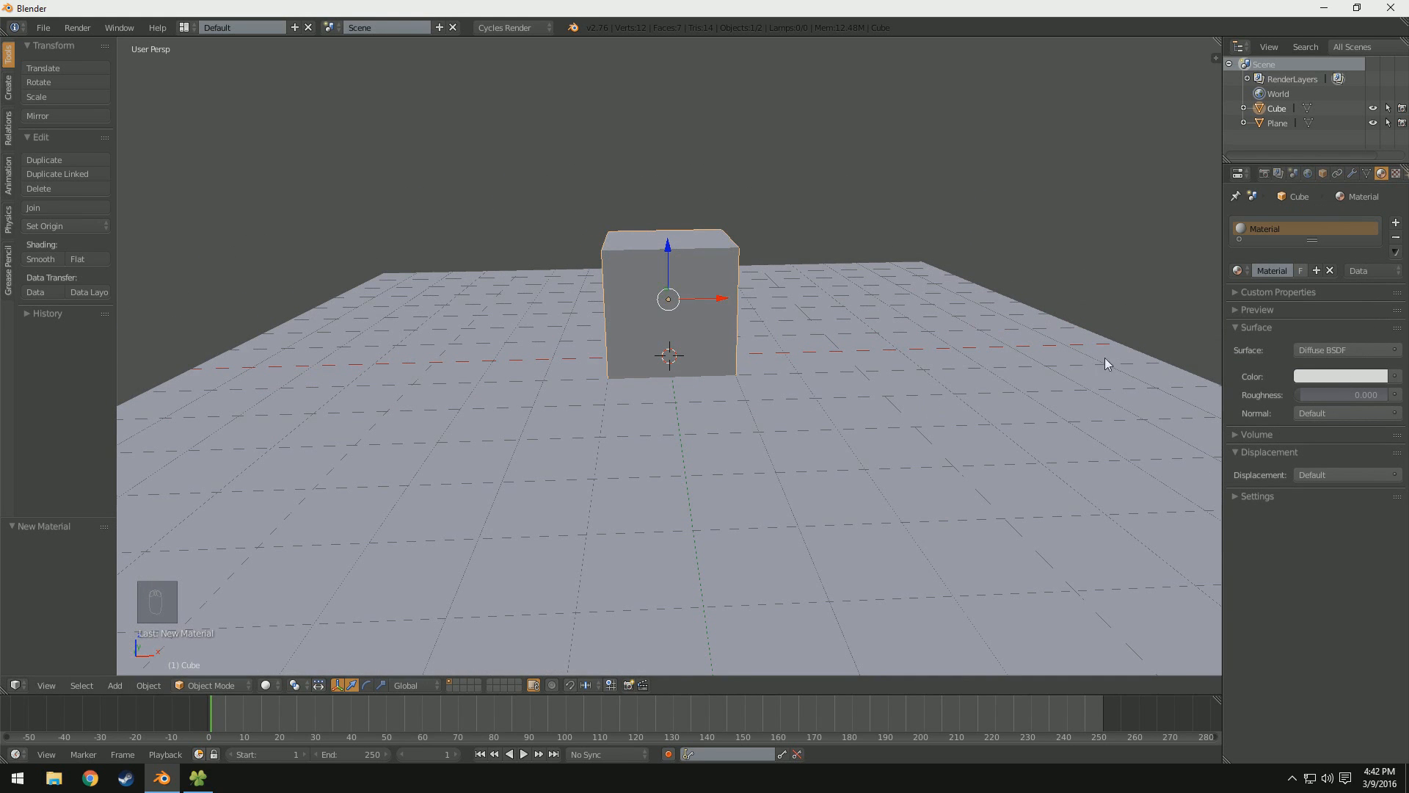
middle_click_drag(1065, 360, 574, 379)
scroll(844, 401, "up", 4)
key("t")
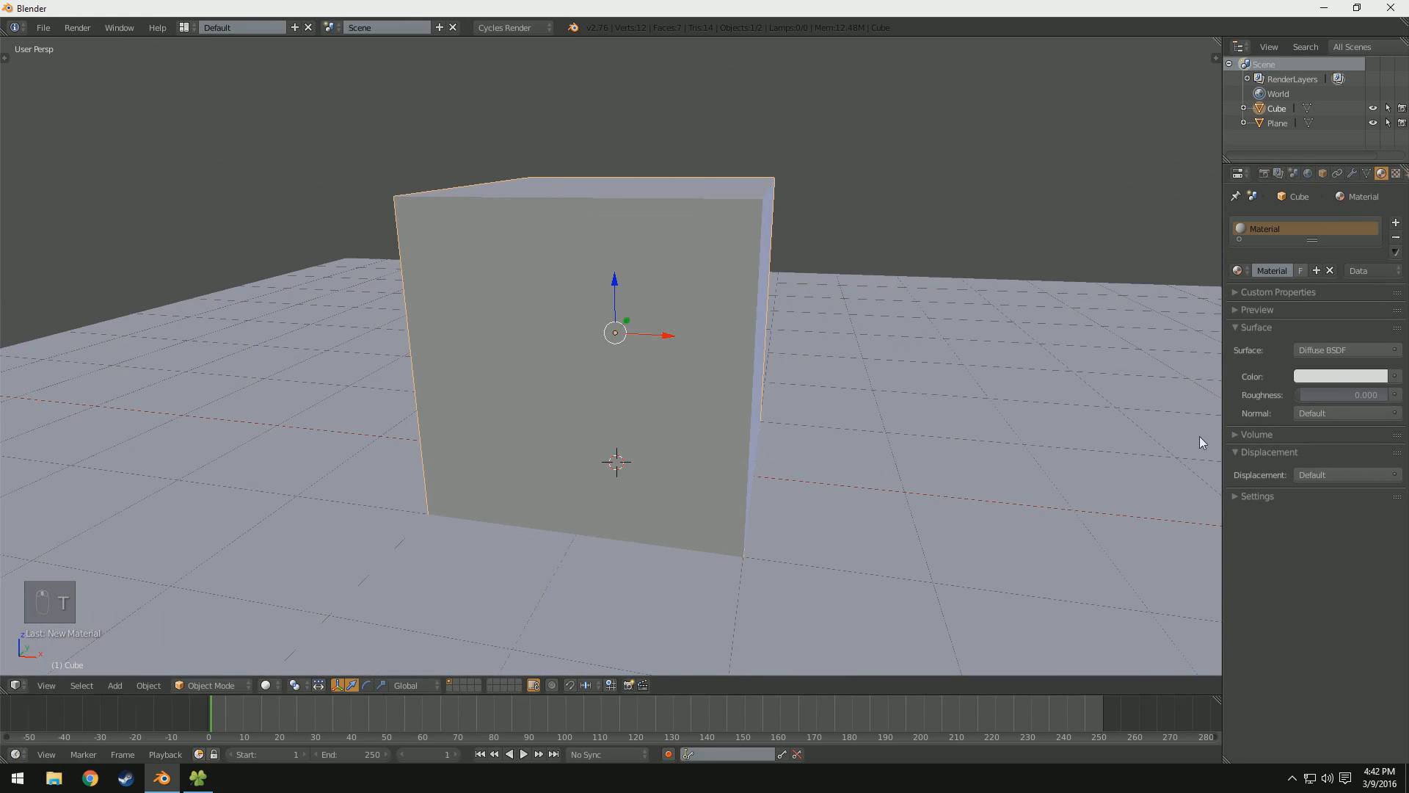
left_click(1323, 353)
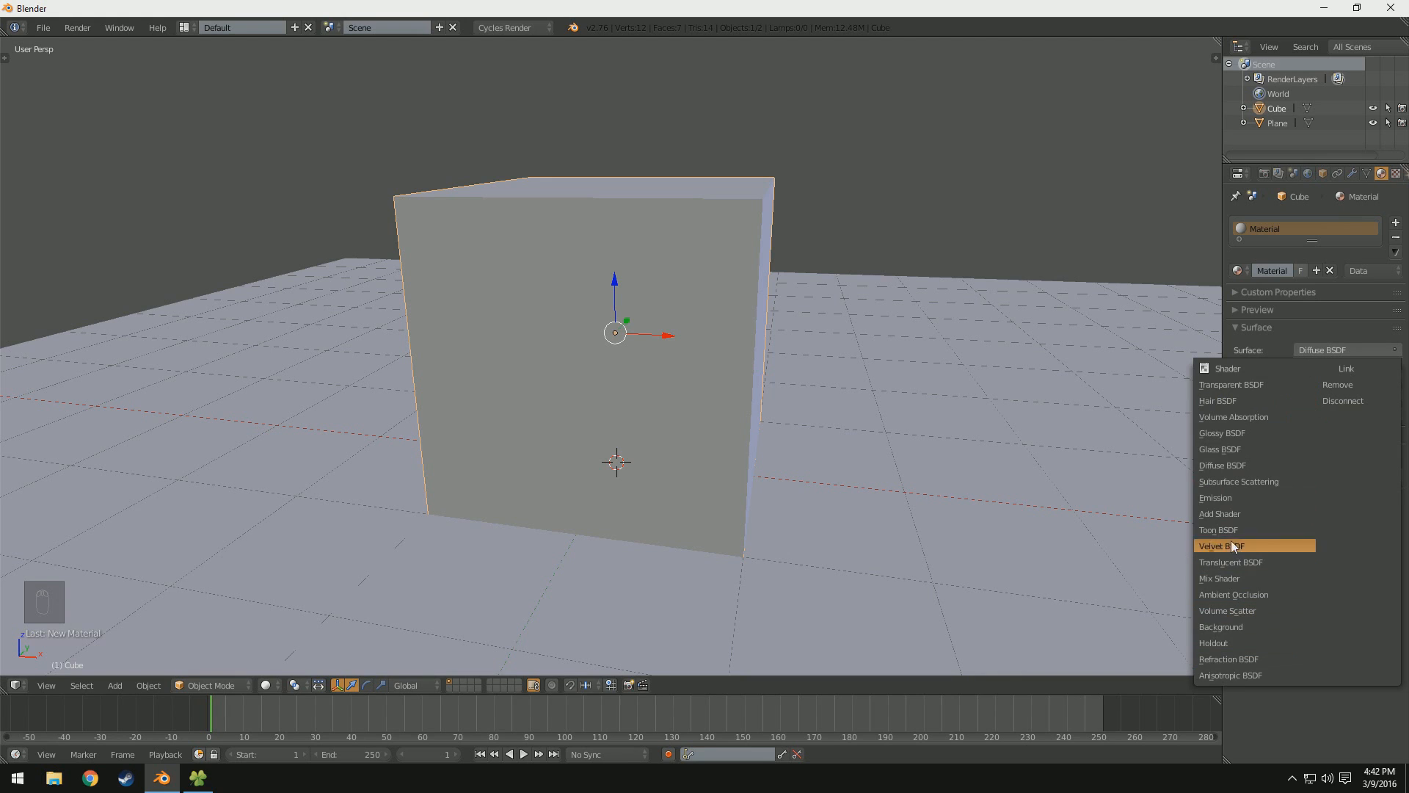
left_click(1222, 674)
middle_click_drag(881, 416, 762, 373)
middle_click_drag(681, 436, 647, 443)
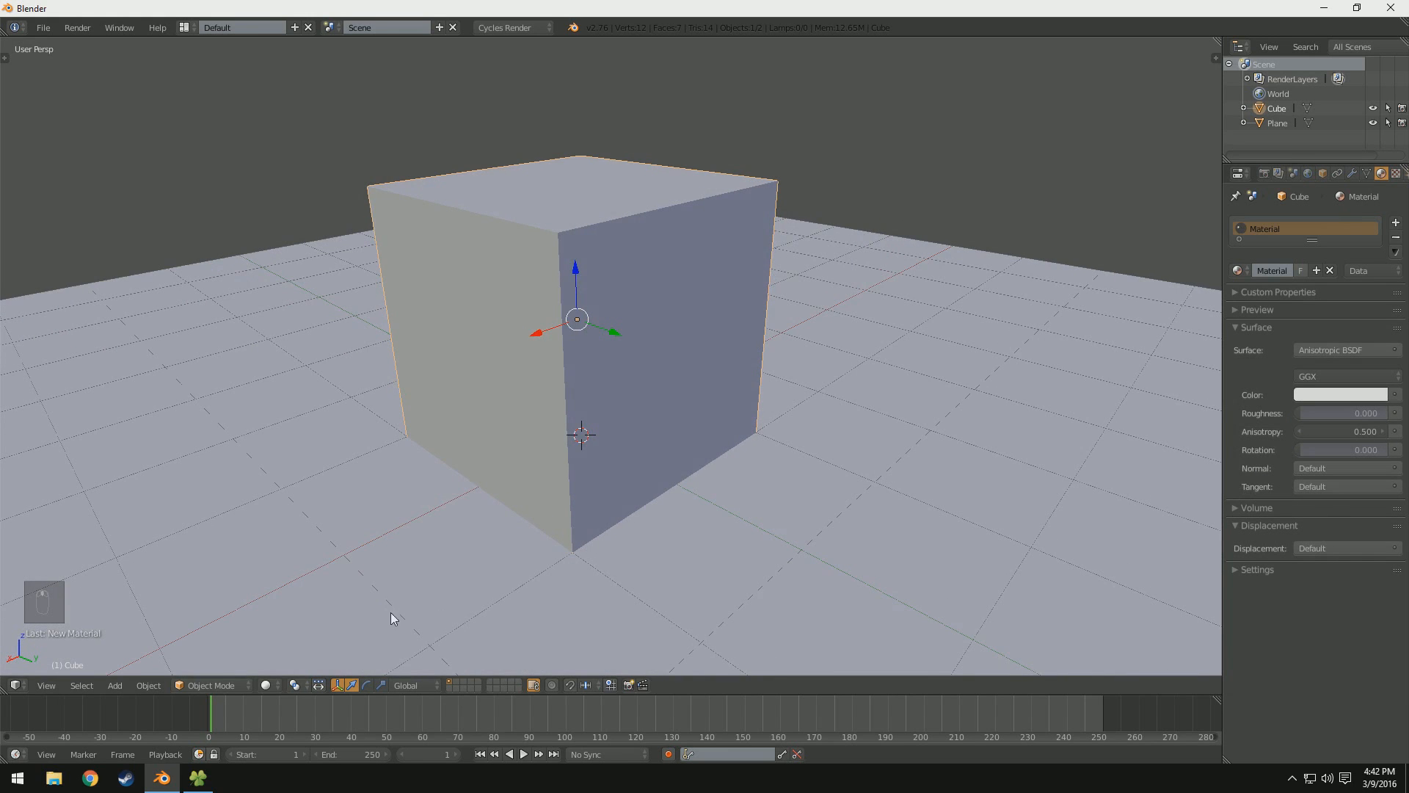
scroll(290, 646, "down", 5)
middle_click_drag(573, 413, 620, 417)
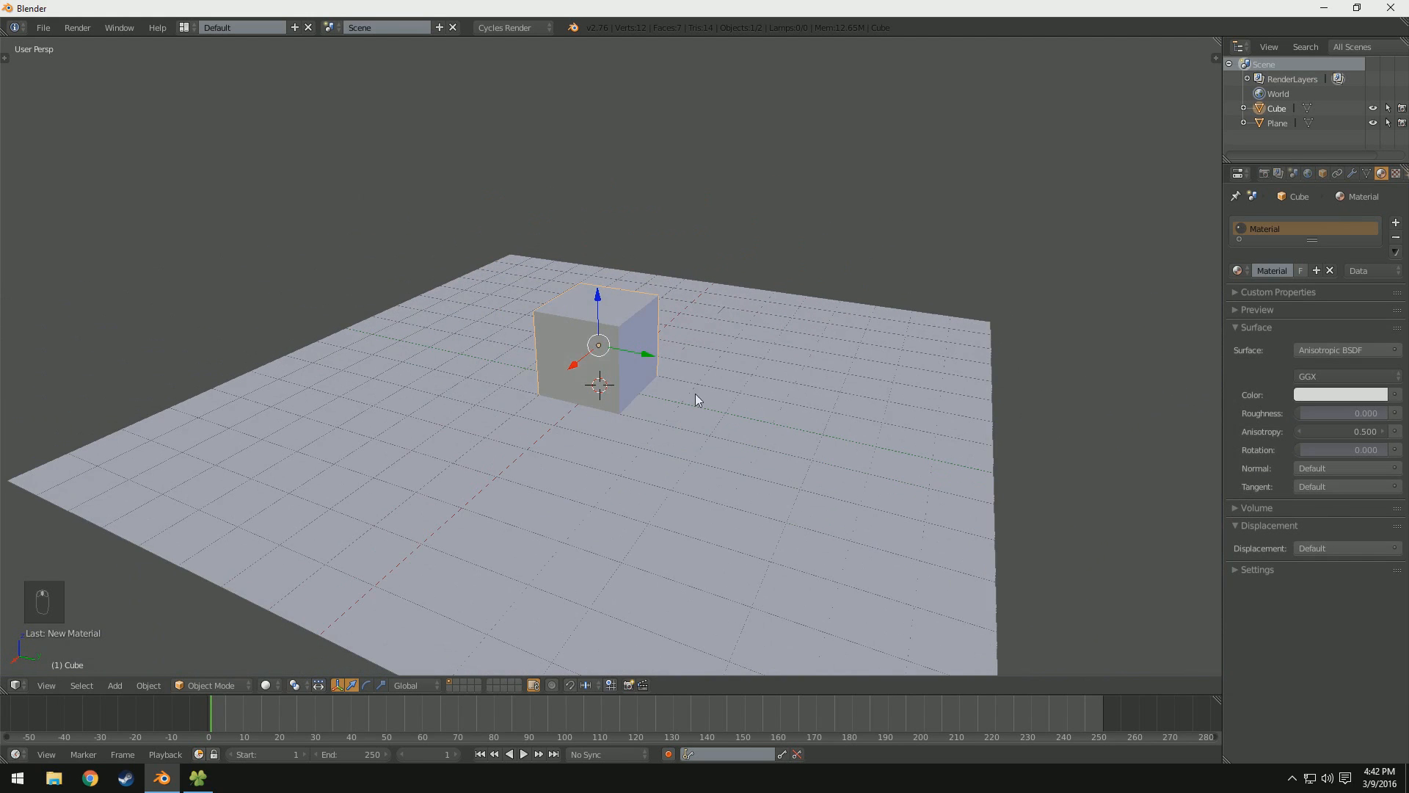
Step: Add a UV sphere and move it beside the cube, slightly above the floor plane
key("shift+a")
mouse_move(703, 405)
left_click(760, 438)
left_click(589, 350)
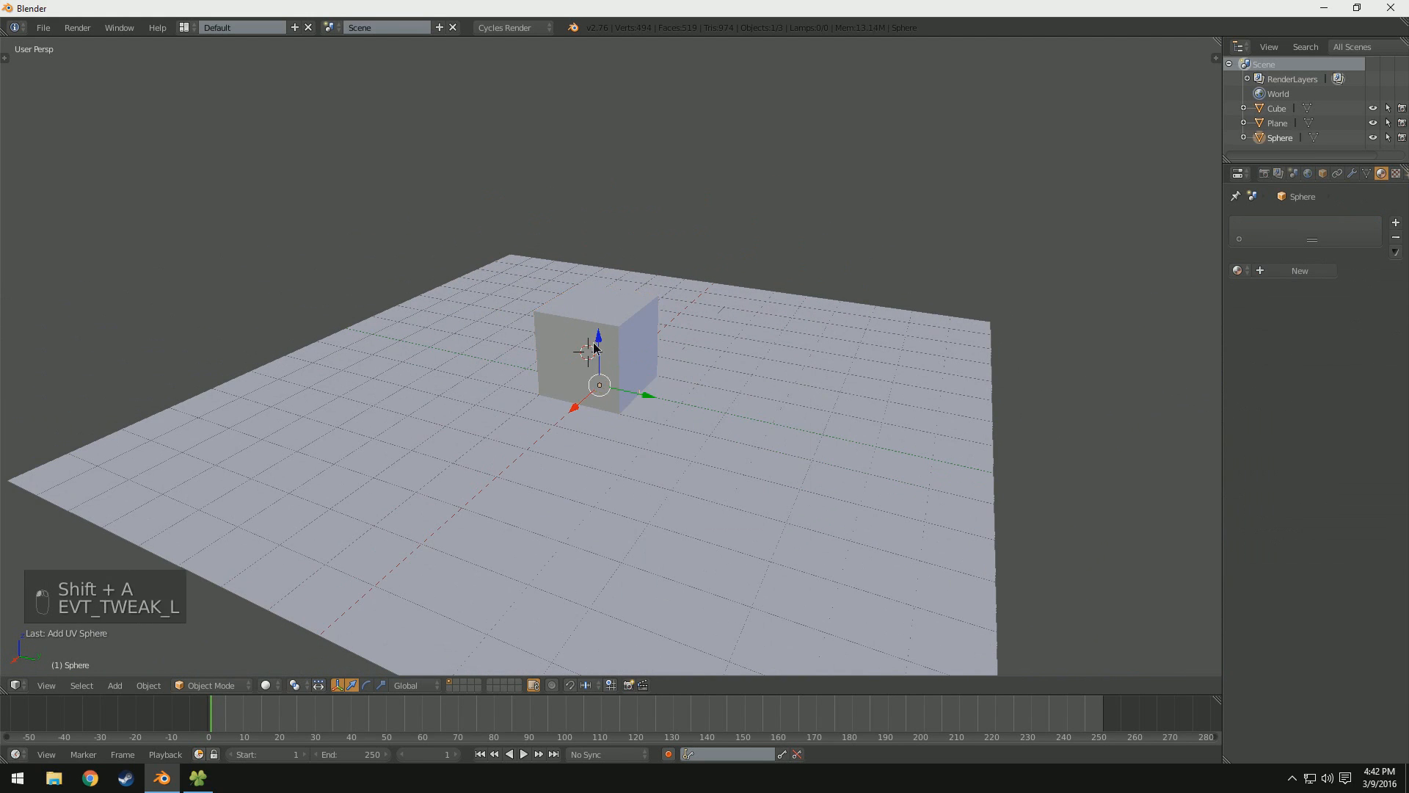
left_click_drag(594, 349, 738, 320)
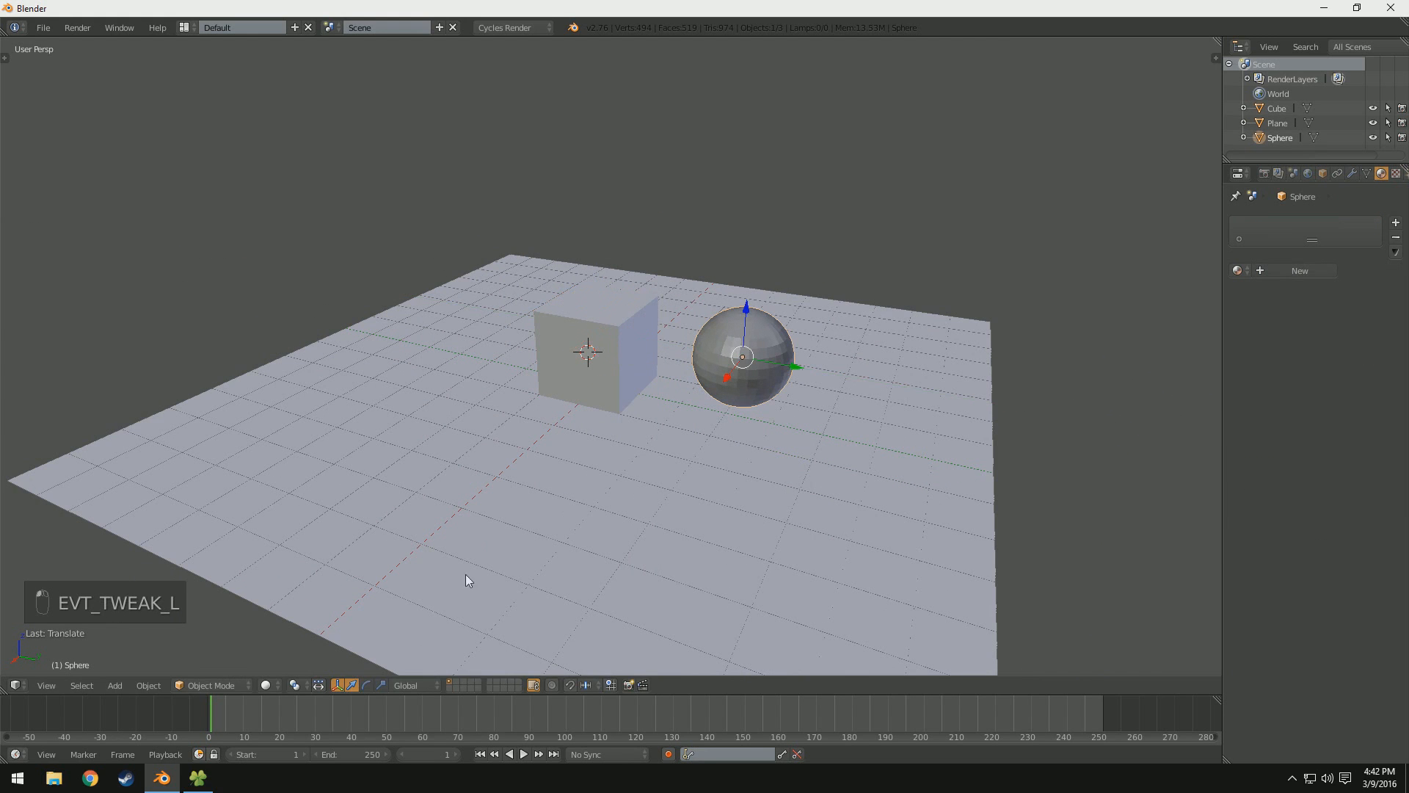
Step: Inspect the cube's reflection of the sphere up close in Rendered viewport shading, and return to Solid shading
left_click(266, 685)
left_click(277, 660)
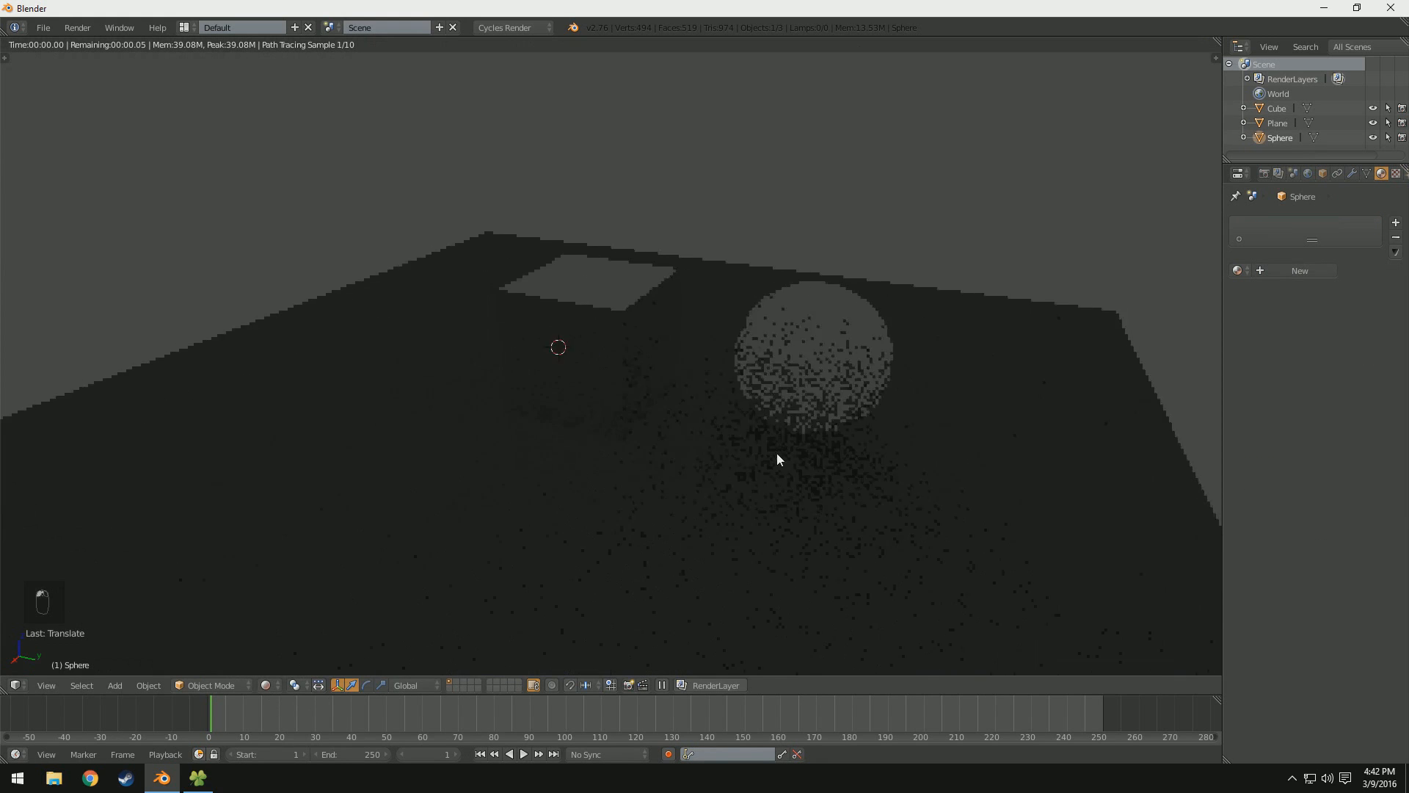
scroll(777, 452, "up", 4)
middle_click_drag(777, 453, 702, 407)
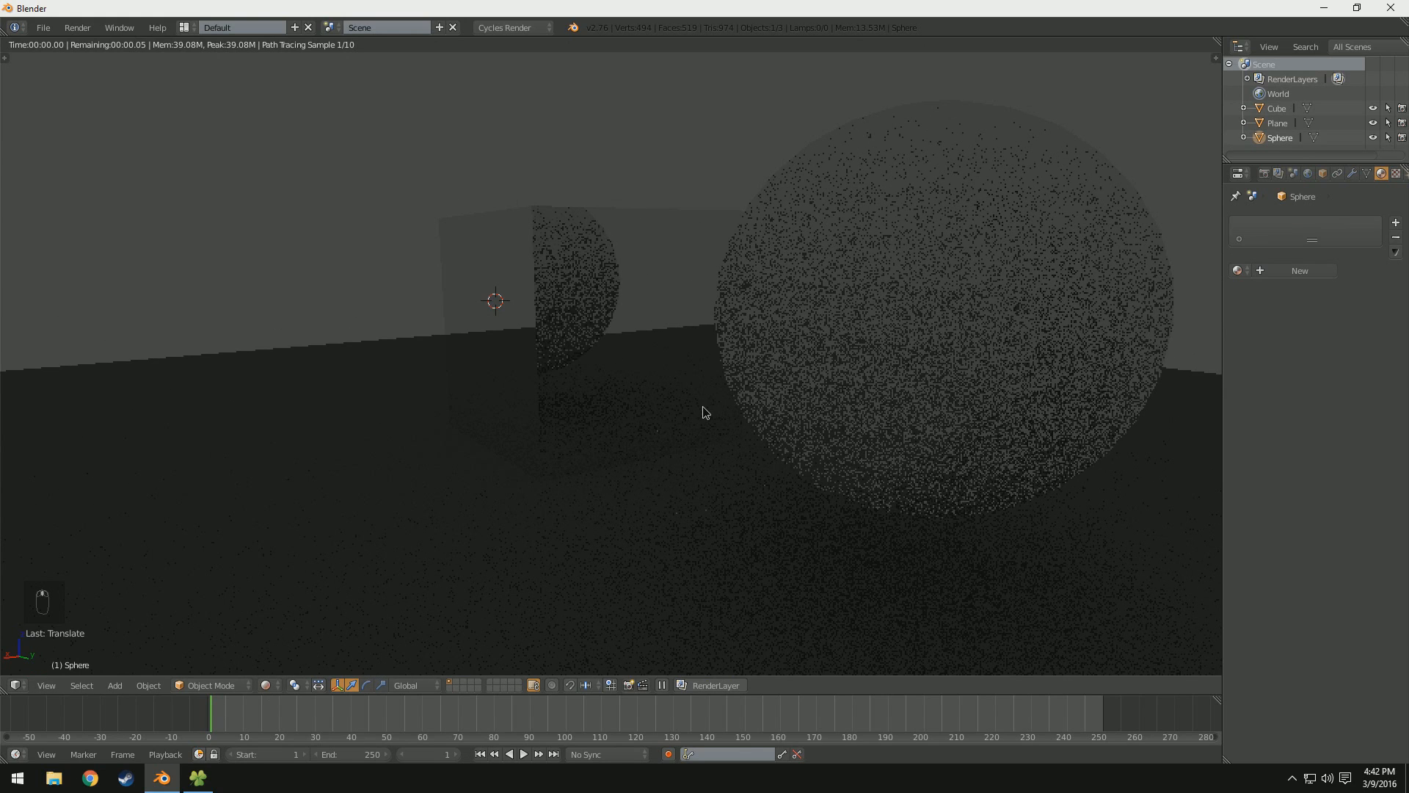
left_click(266, 685)
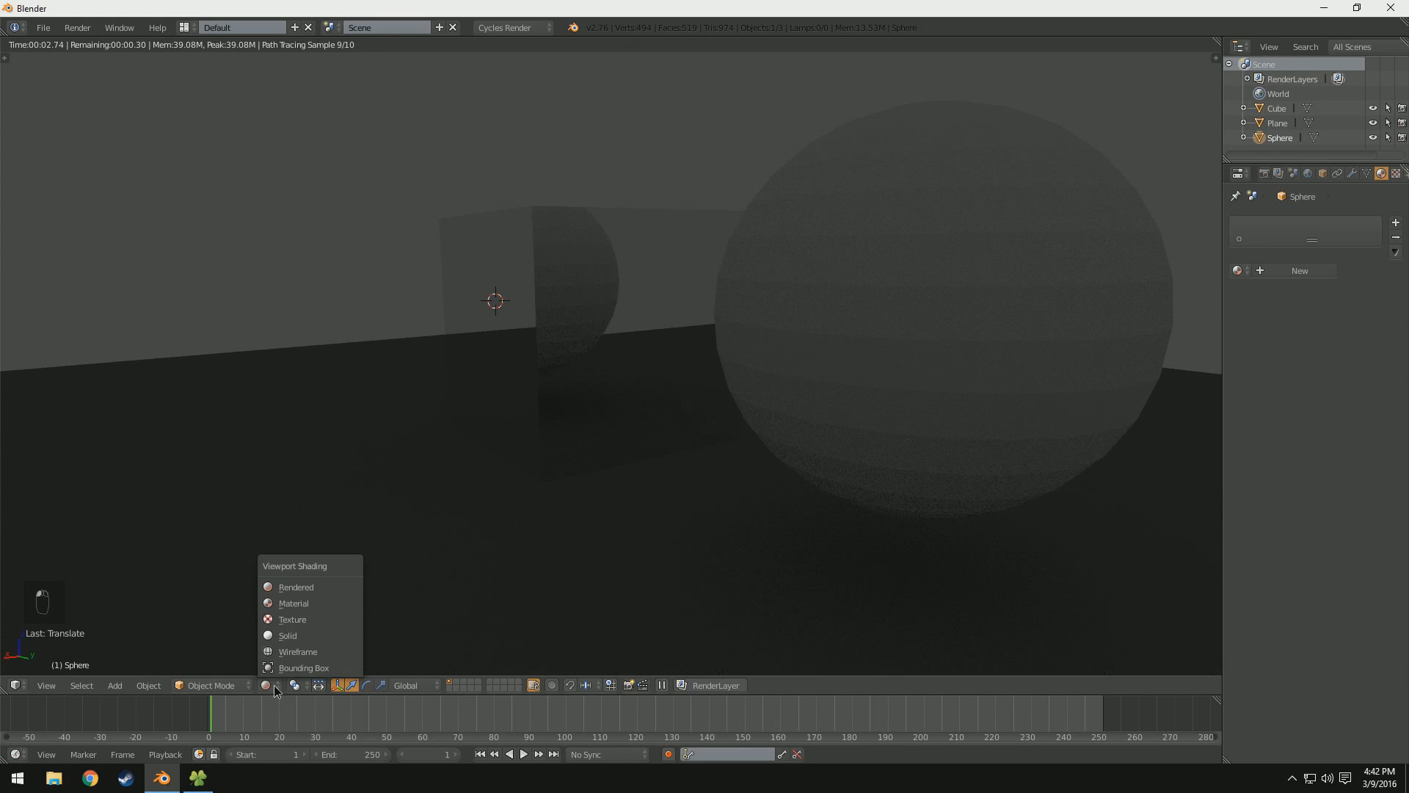
left_click(310, 632)
Step: Delete the sphere next to the cube
key("Delete")
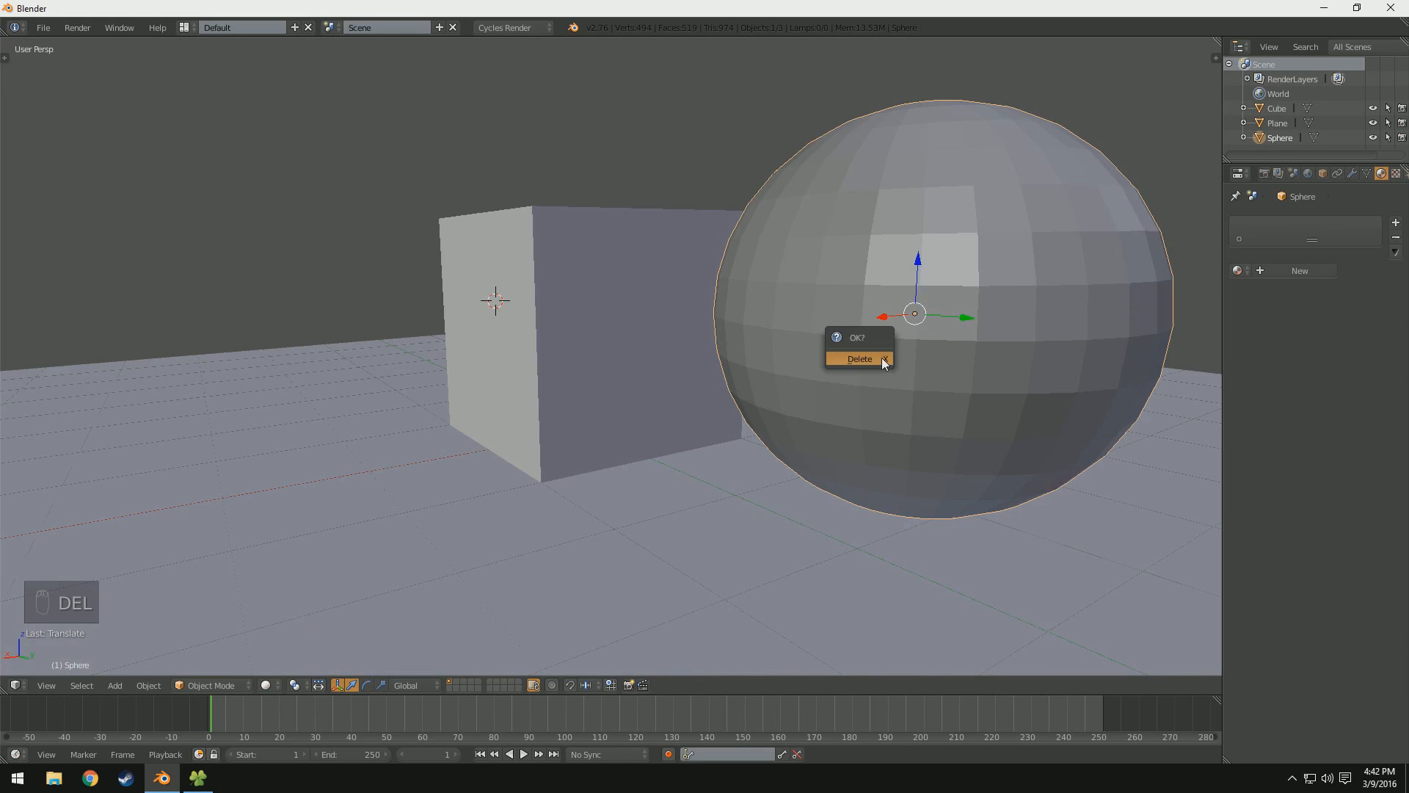
left_click(882, 358)
scroll(882, 359, "down", 4)
middle_click_drag(755, 408, 807, 458)
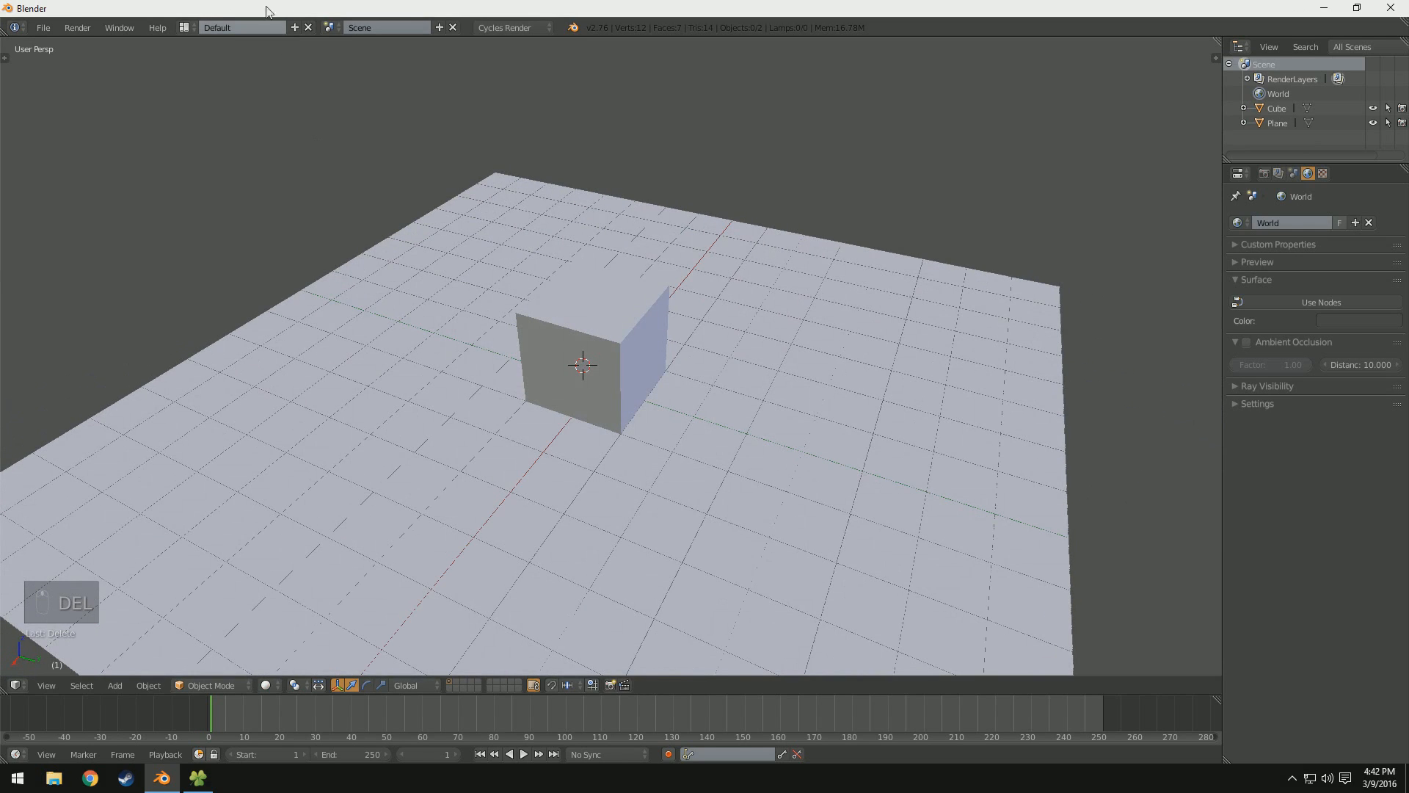
Step: Switch to the Compositing screen layout and select the cube in the 3D view
left_click(186, 27)
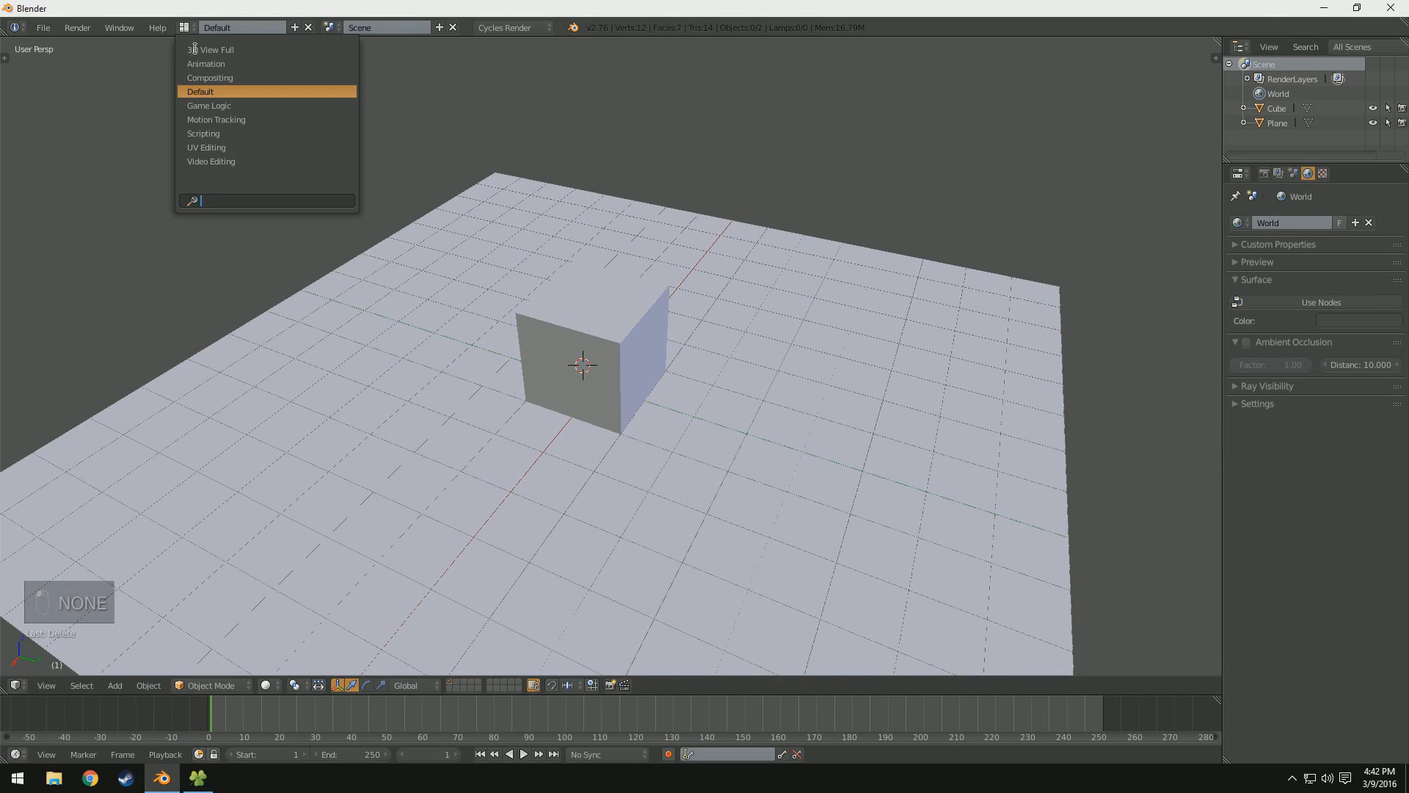
left_click(210, 78)
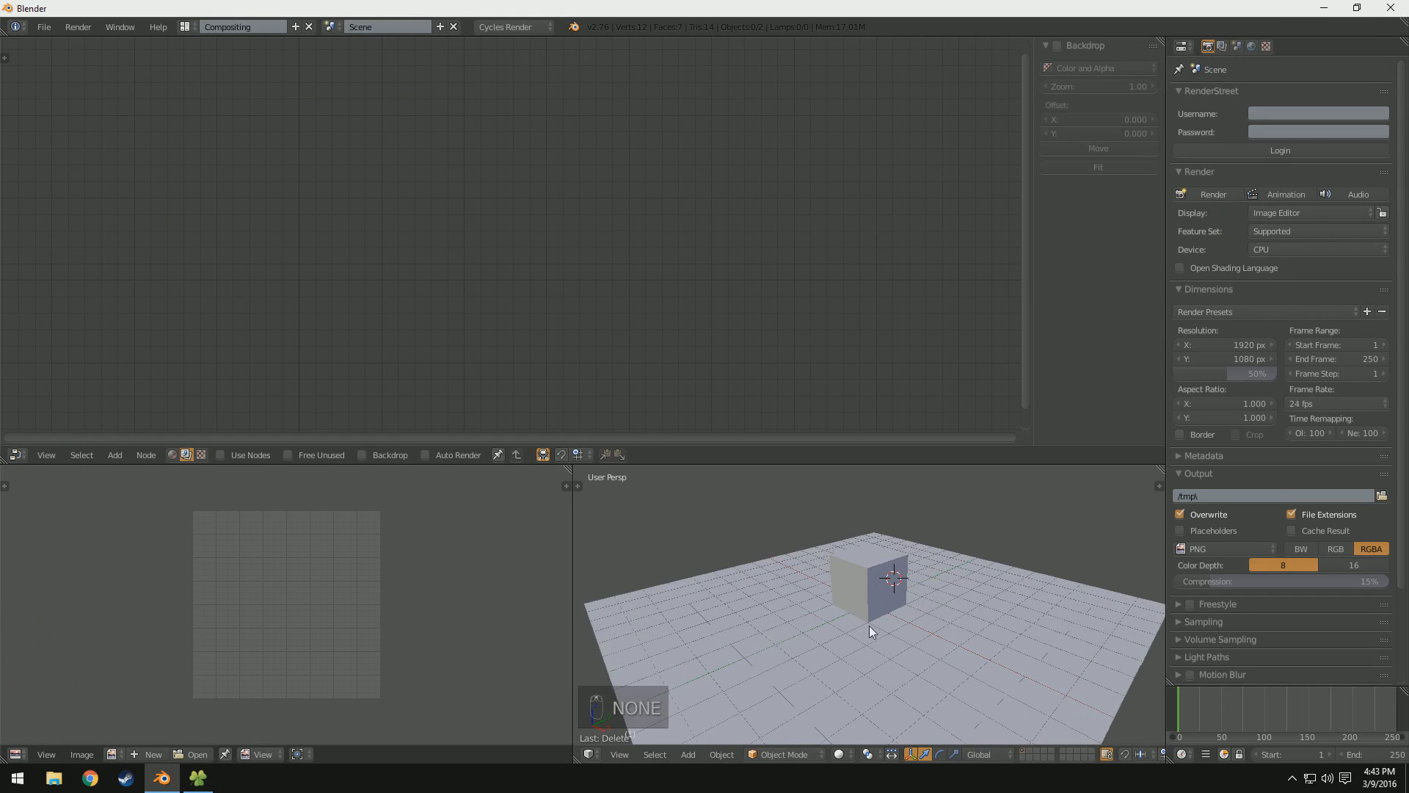
scroll(869, 625, "up", 5)
middle_click_drag(846, 614, 958, 612, "shift")
right_click(852, 600)
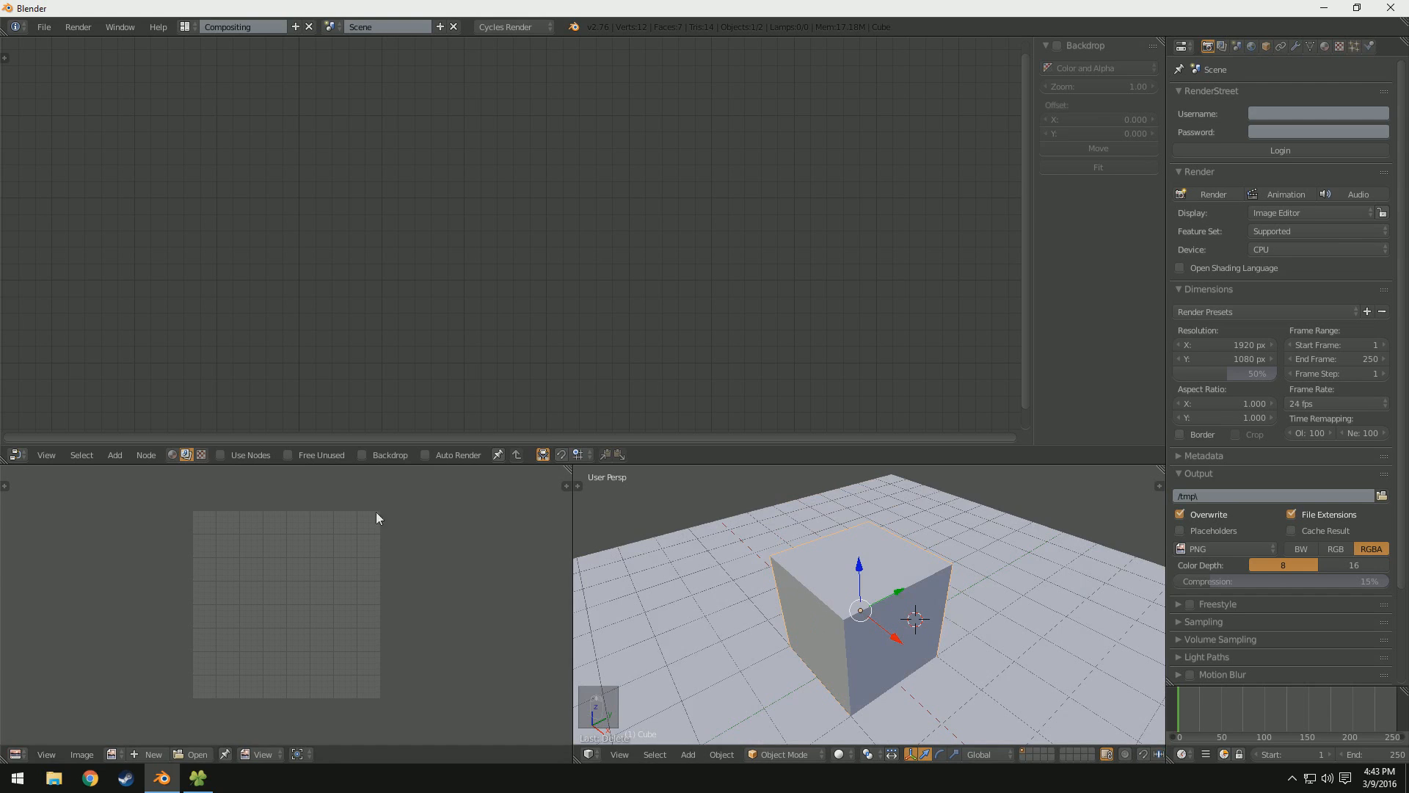
Step: Enable compositing nodes for the scene, and switch the node editor to the cube's material shader nodes
left_click(222, 454)
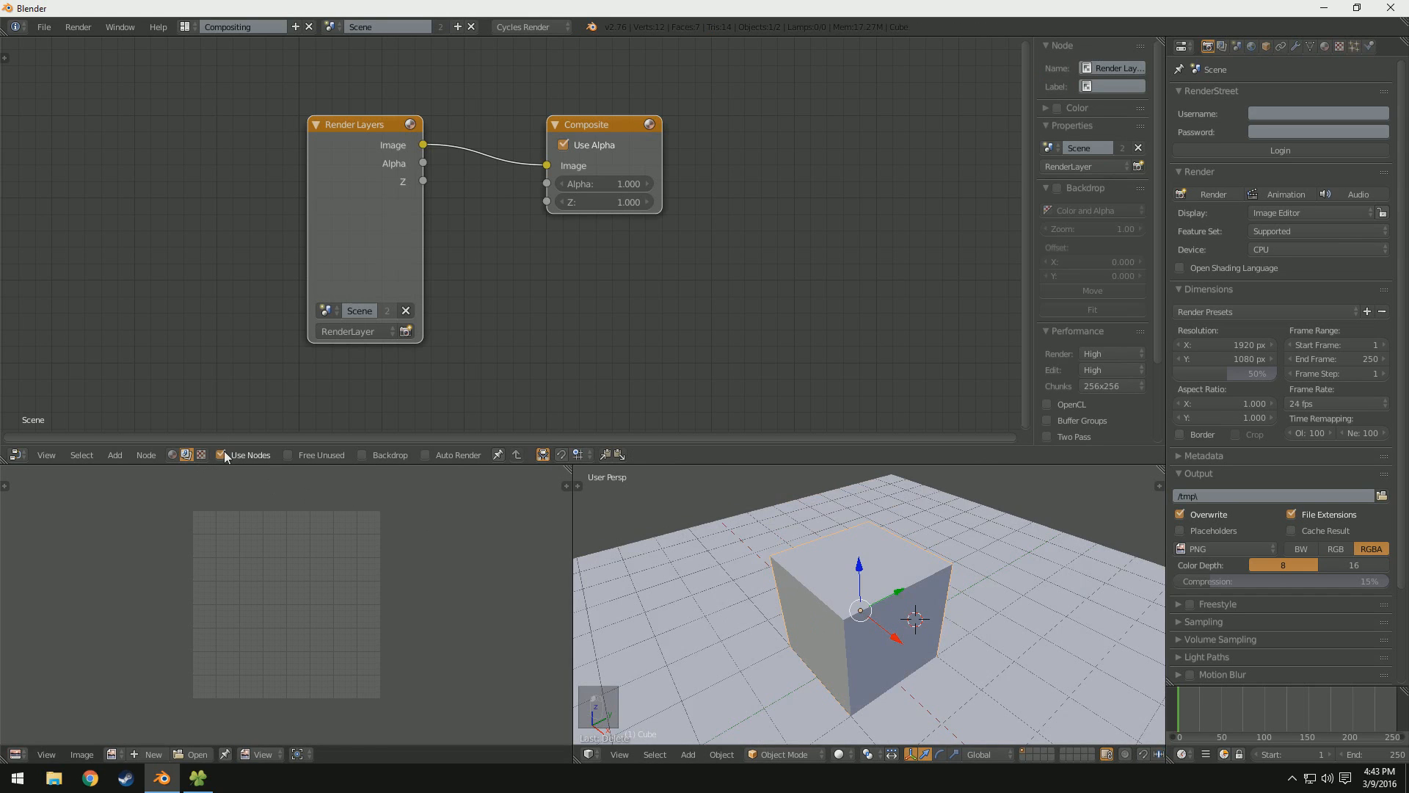
left_click(174, 454)
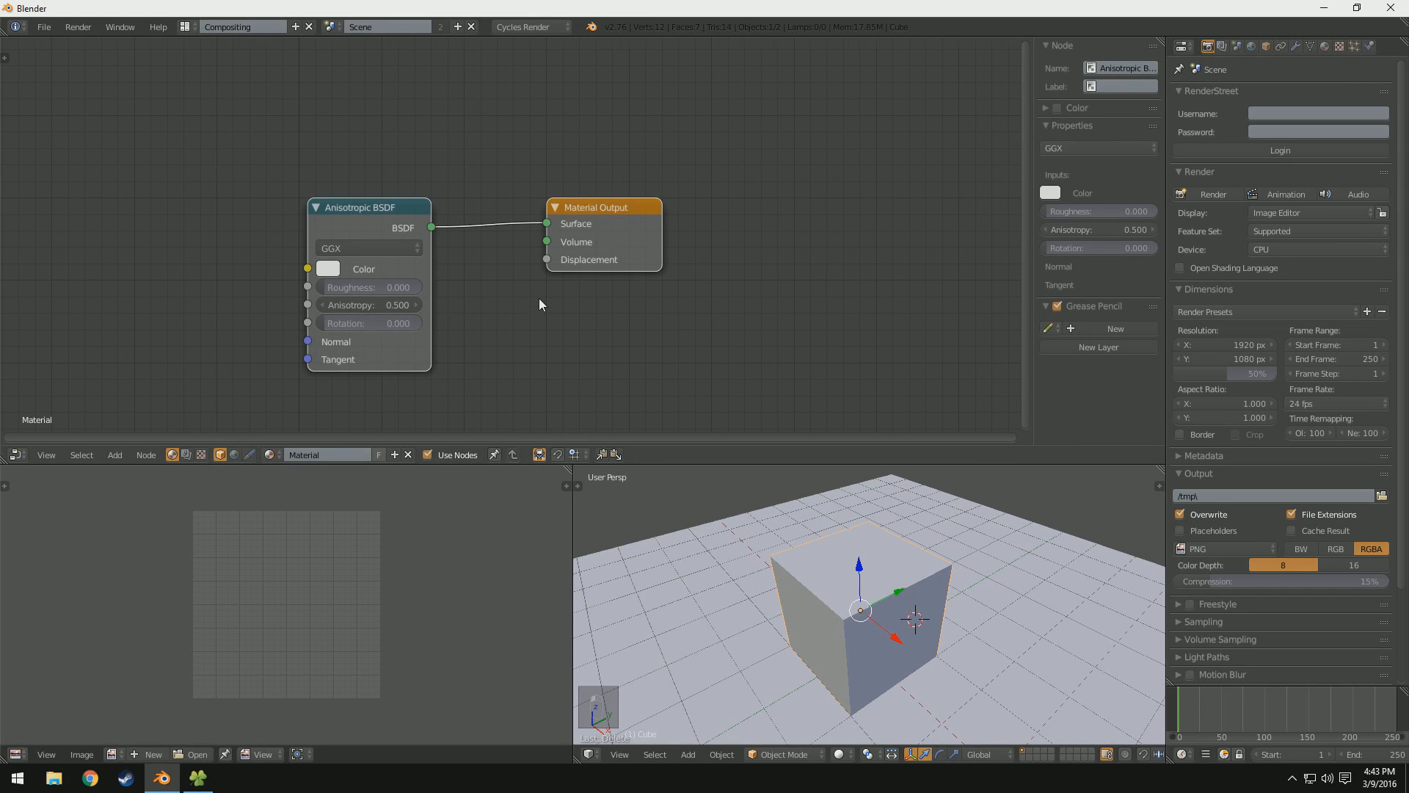
scroll(539, 298, "down", 1)
middle_click_drag(513, 310, 743, 273)
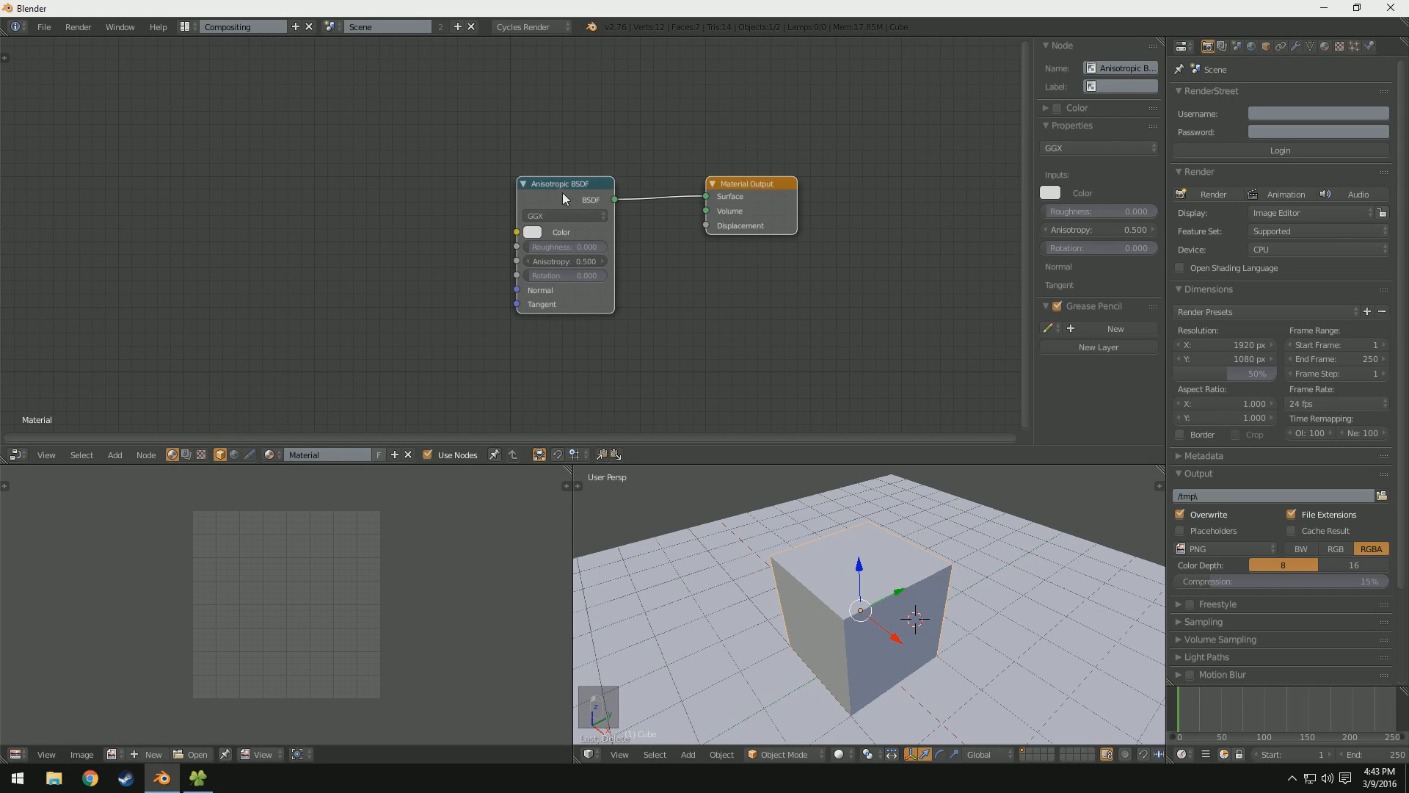
Step: Narrow the Anisotropic BSDF node slightly and spread it and the Material Output node far apart
left_click_drag(562, 192, 527, 159)
left_click(775, 192)
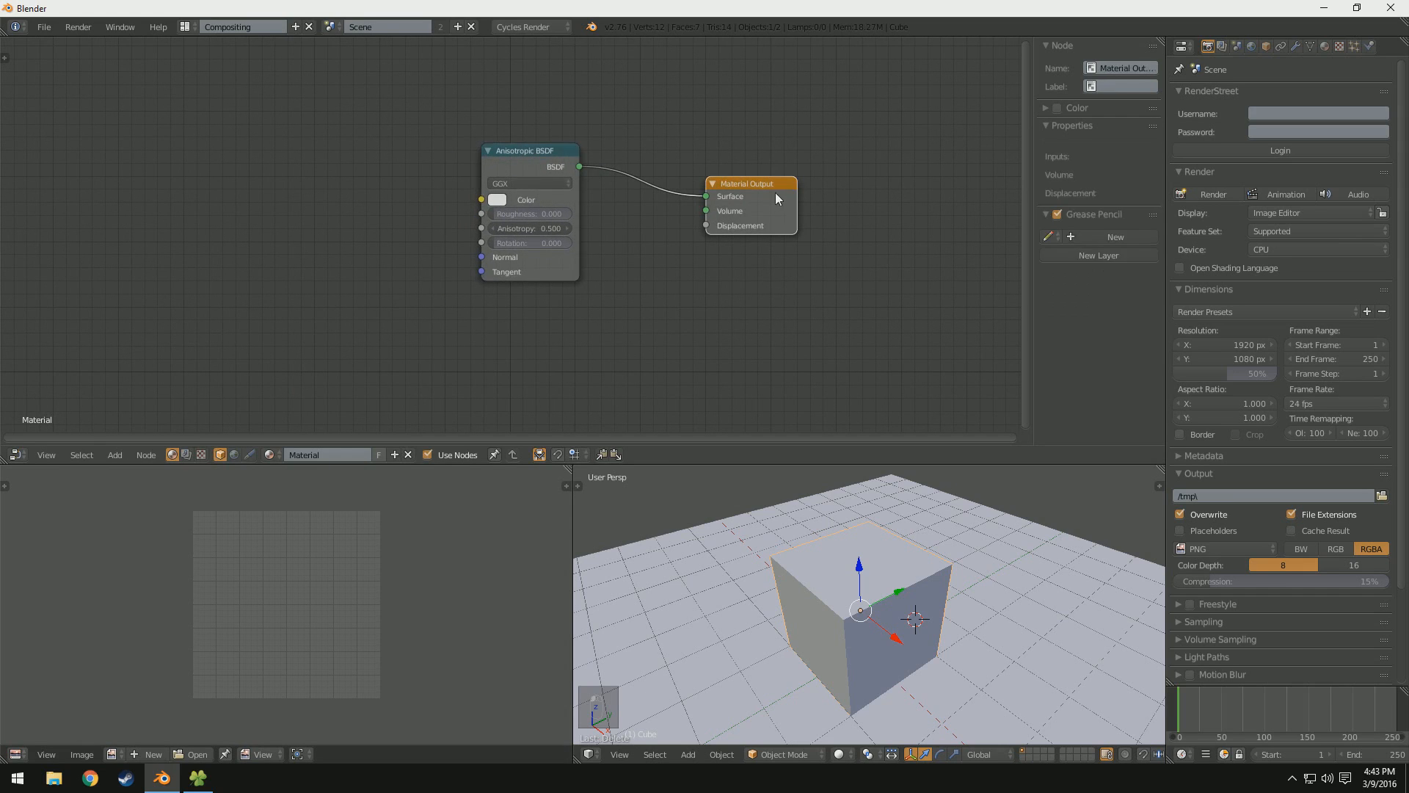
left_click(518, 151)
mouse_move(705, 197)
left_mouse_down()
mouse_move(633, 220)
mouse_move(706, 197)
left_mouse_up()
mouse_move(481, 205)
left_mouse_down()
mouse_move(462, 207)
mouse_move(493, 210)
left_mouse_up()
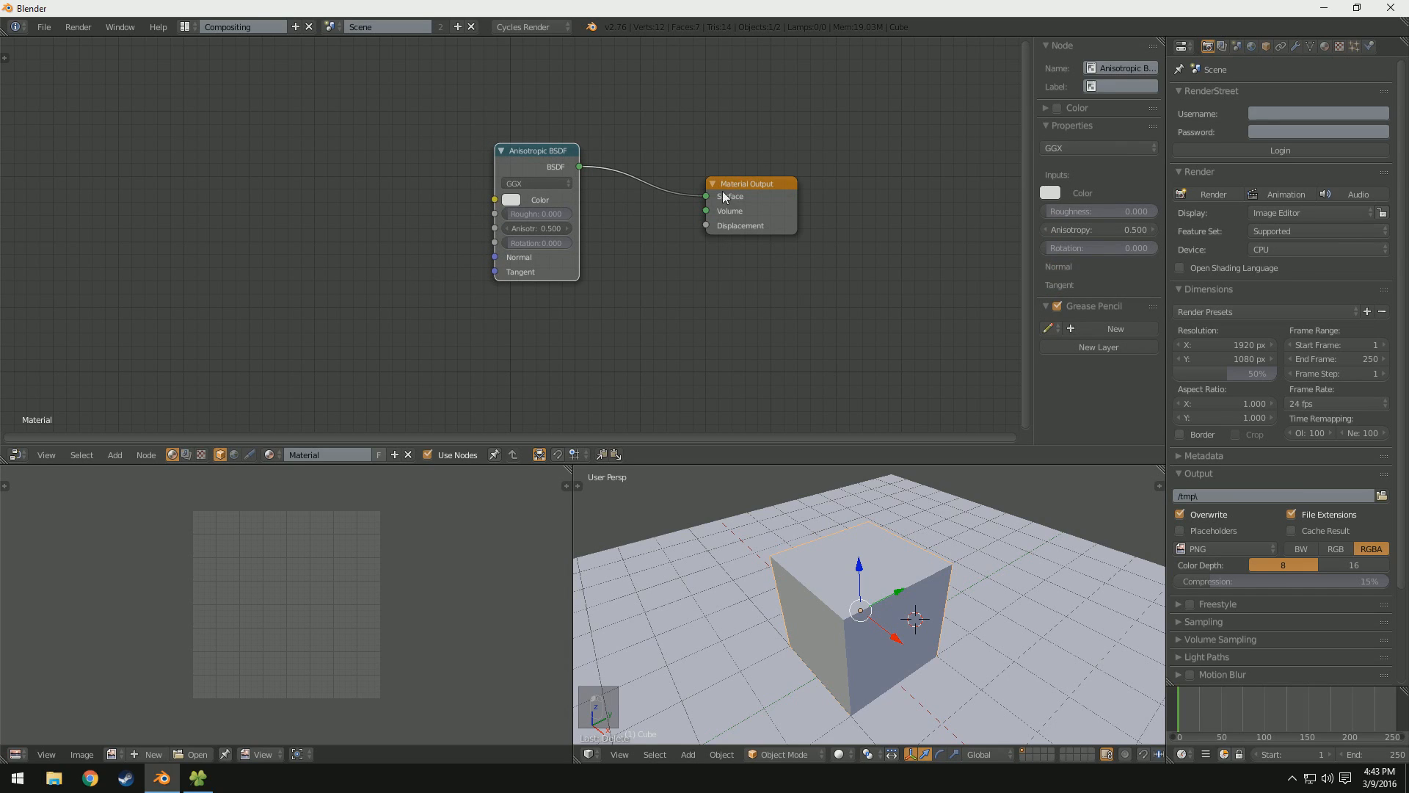
left_click_drag(722, 193, 833, 176)
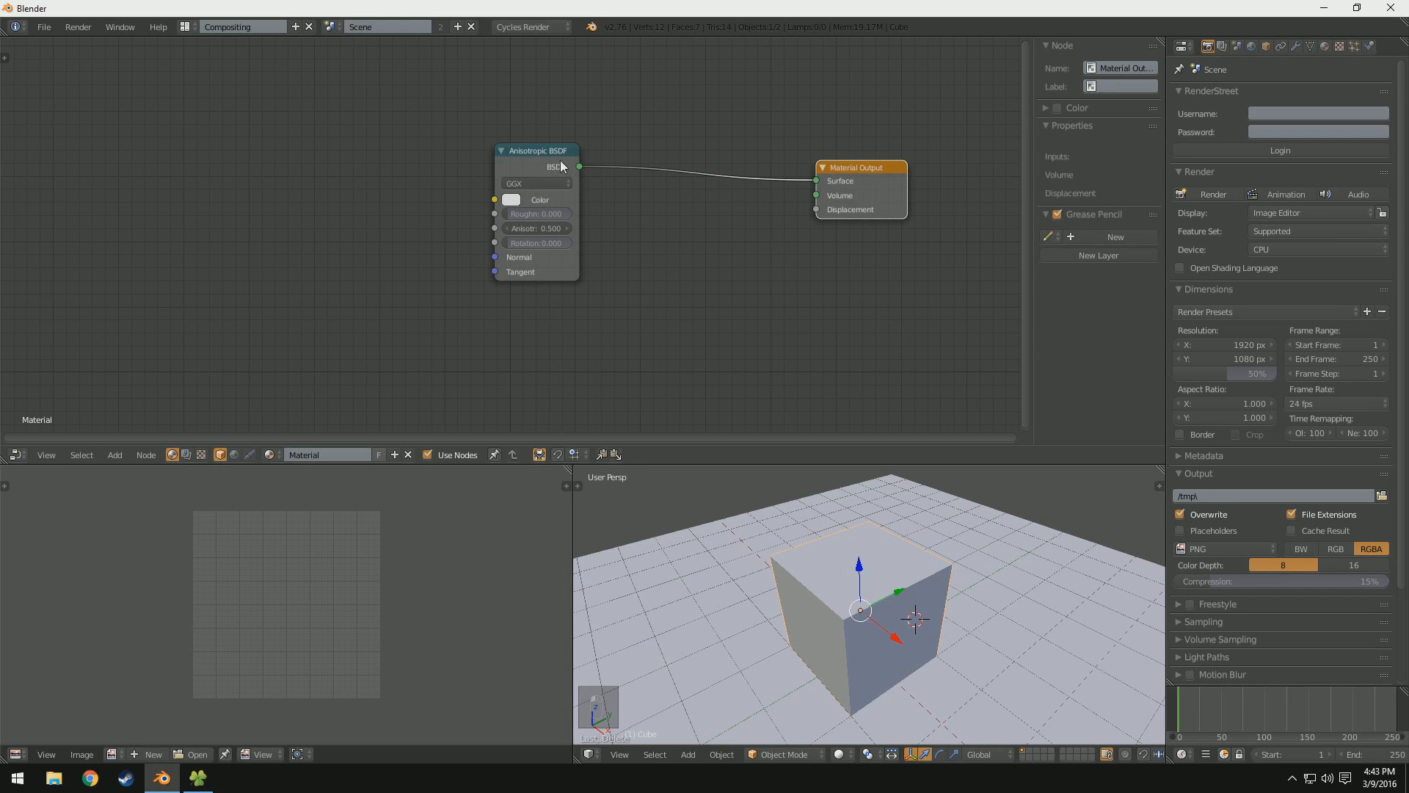
left_click_drag(561, 166, 553, 87)
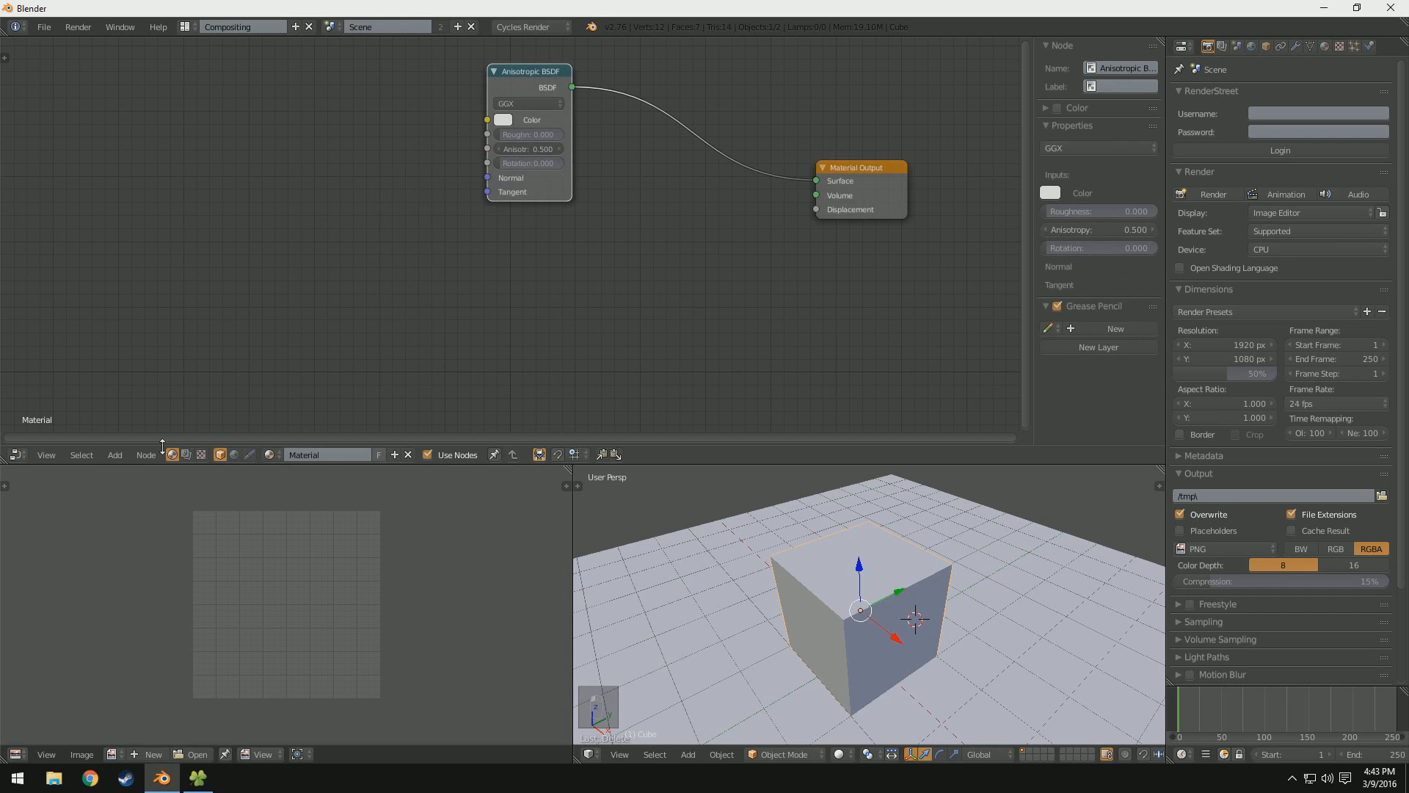
Step: Add a second Anisotropic BSDF shader node and place it below the first one
left_click(114, 455)
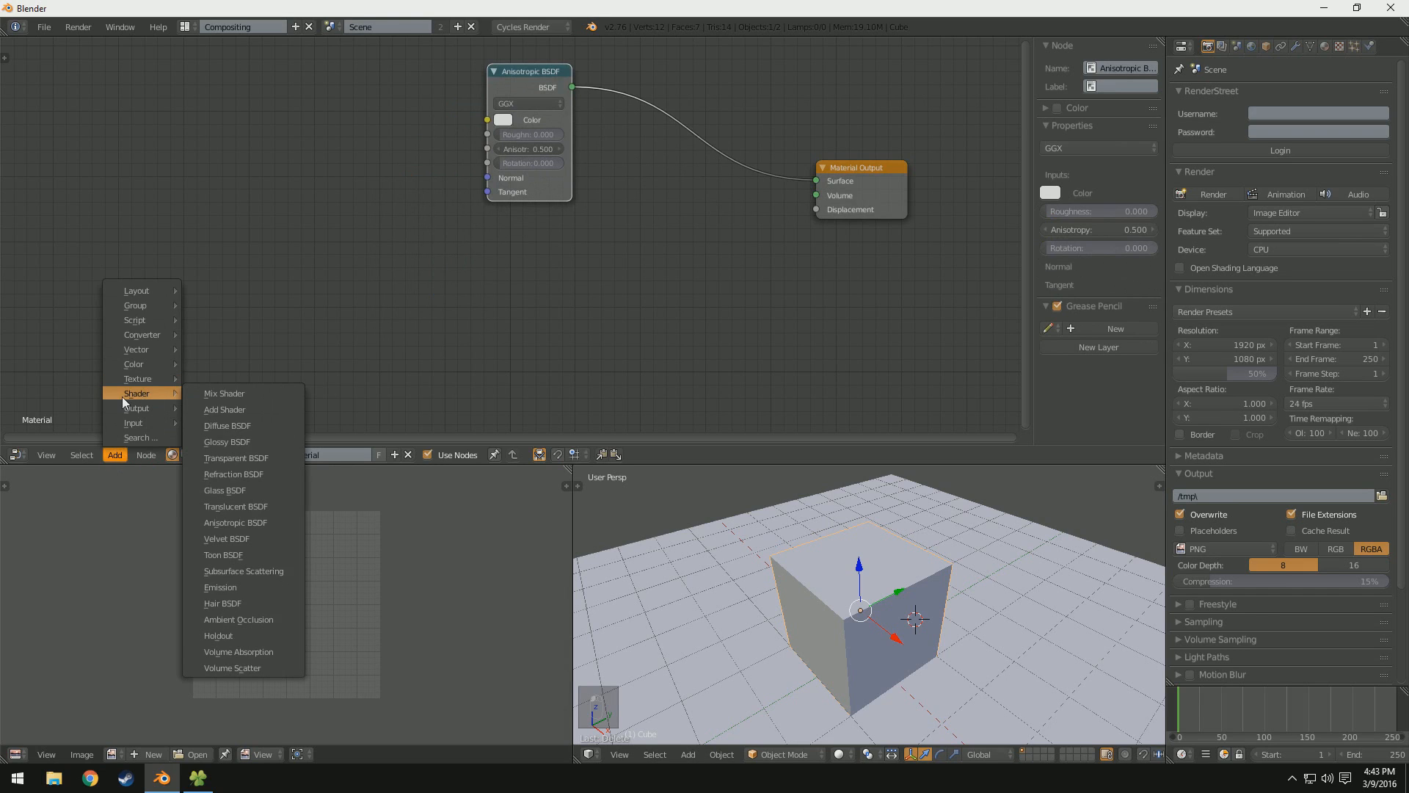
mouse_move(164, 391)
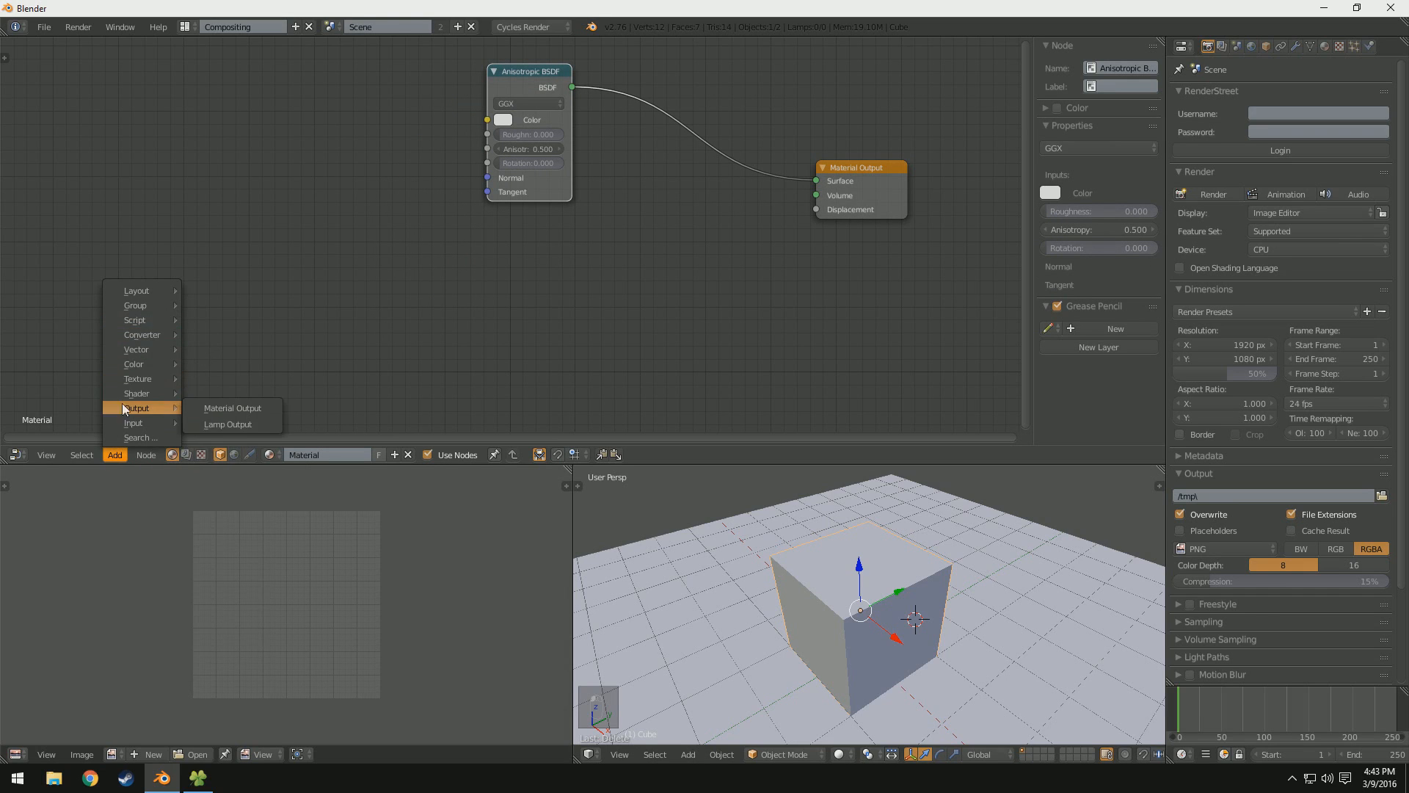
left_click(239, 526)
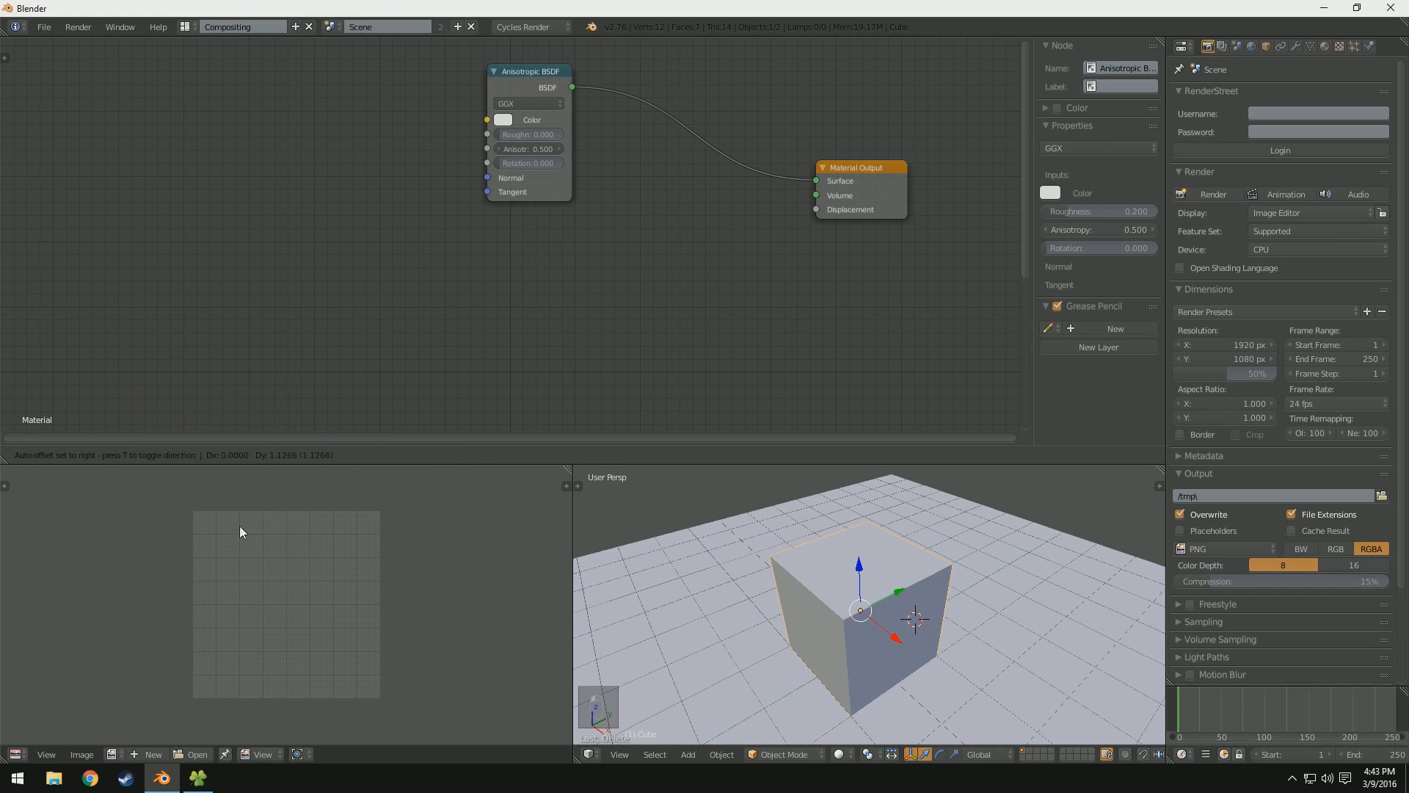
left_click(481, 219)
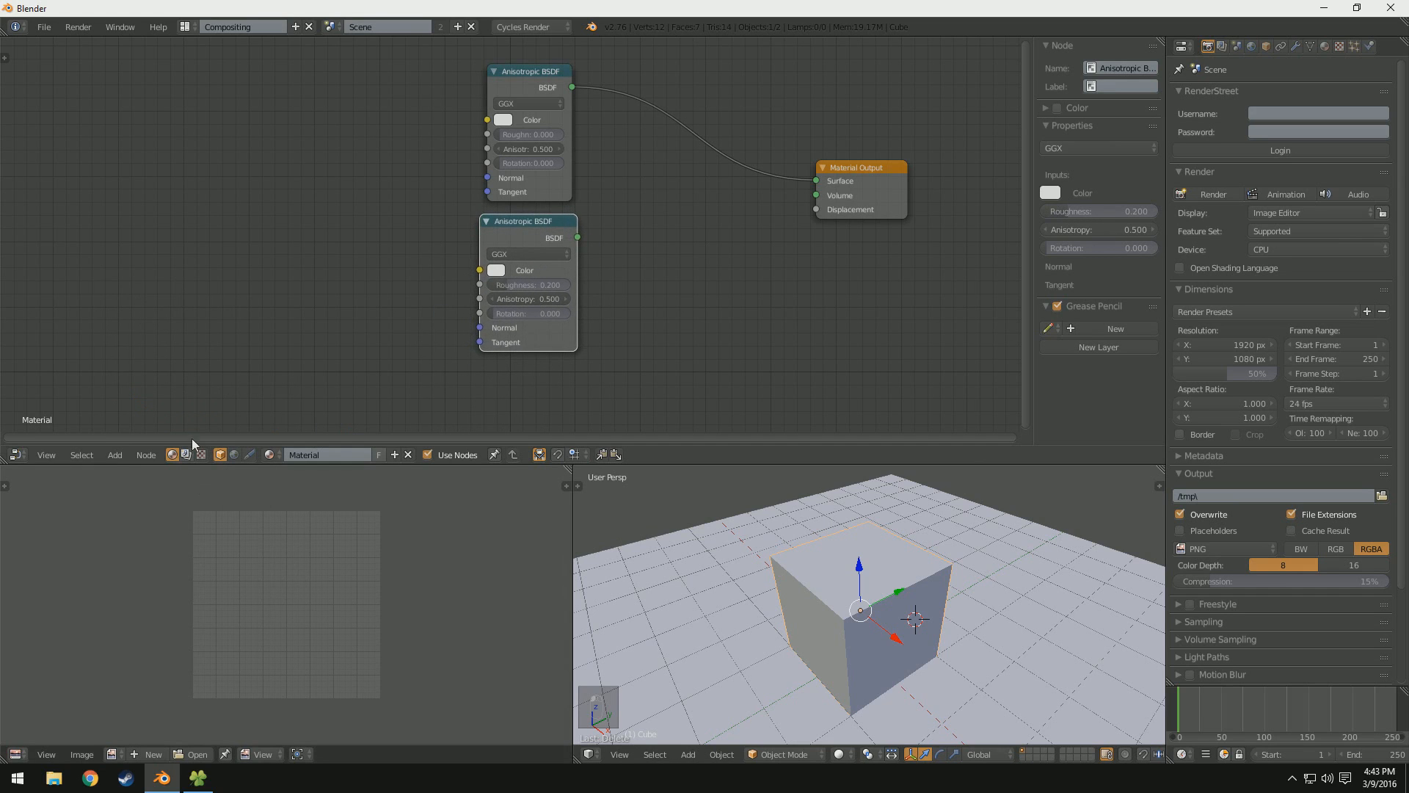
Step: Add a Diffuse BSDF shader node and place it below the second Anisotropic BSDF node
scroll(192, 438, "down", 1)
left_click(117, 455)
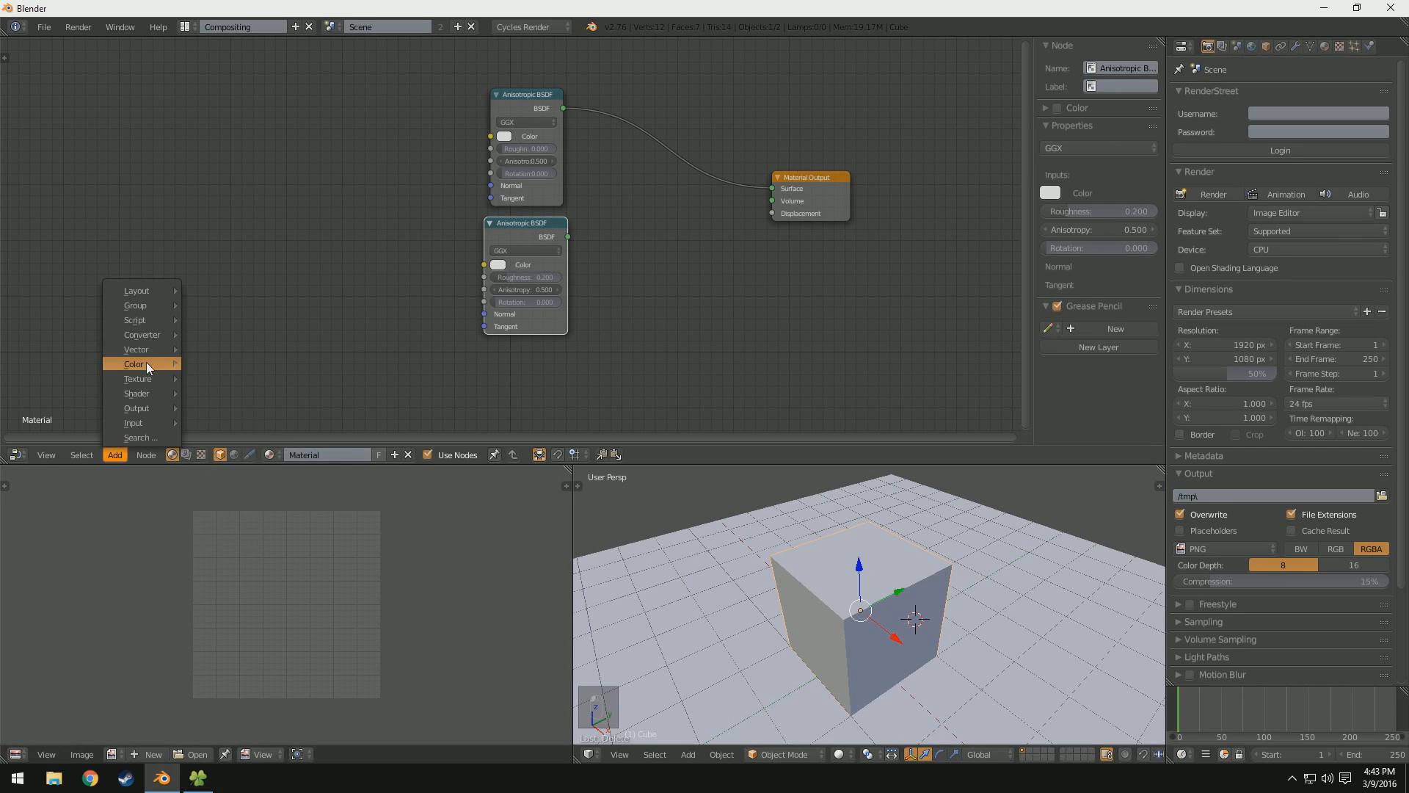
mouse_move(152, 394)
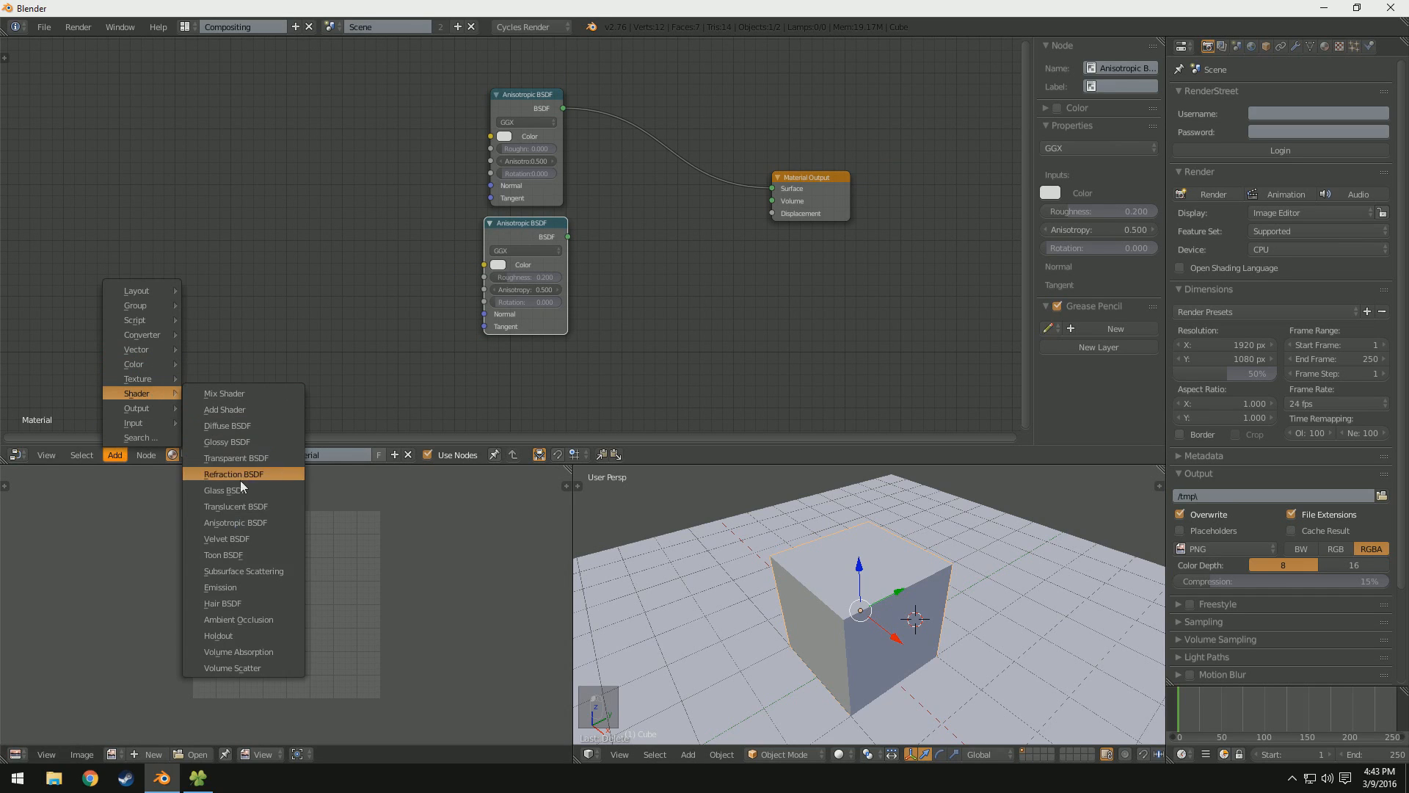
left_click(241, 425)
left_click(527, 367)
key("shift+a")
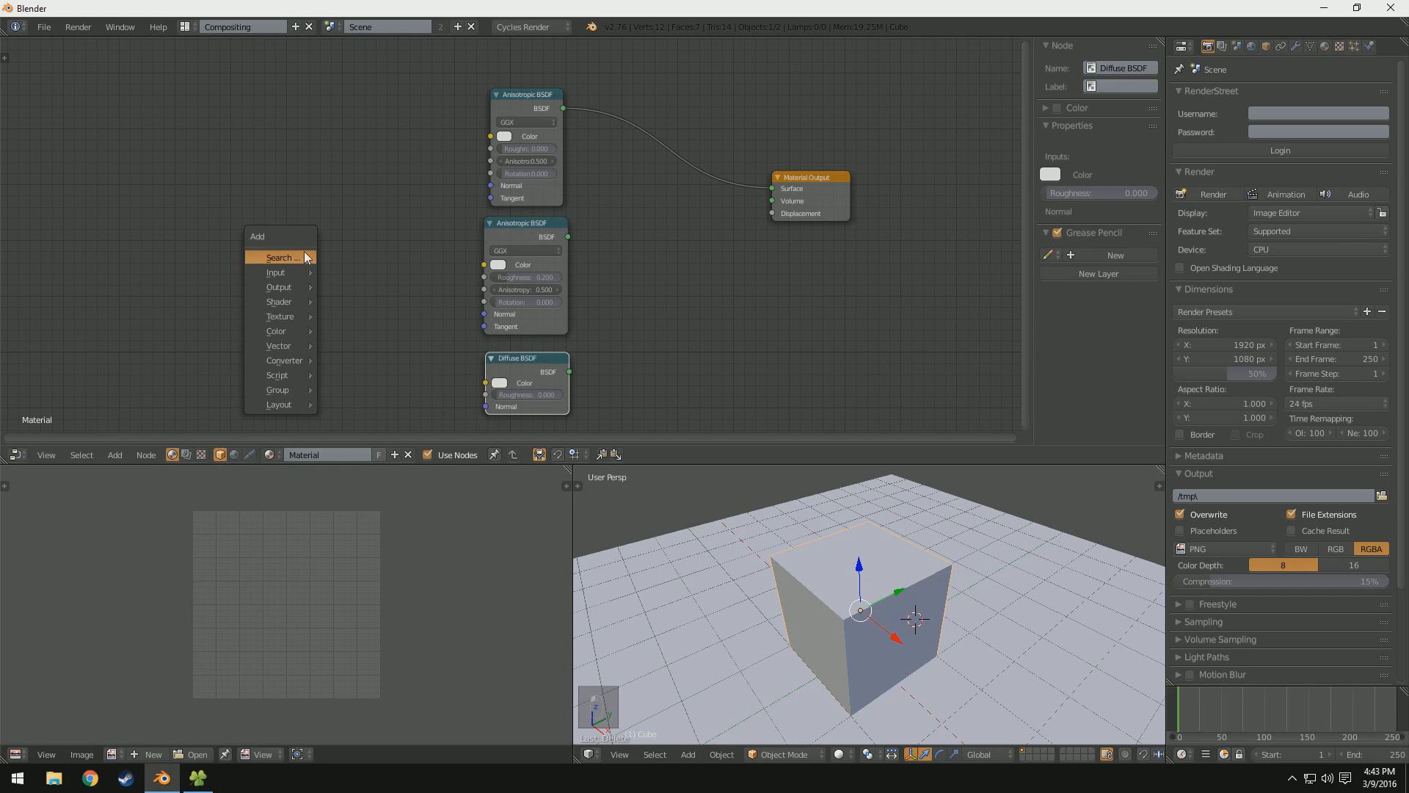
Step: Move all three shader nodes farther away from the Material Output node, keeping them stacked in a column
middle_click_drag(663, 349, 562, 358)
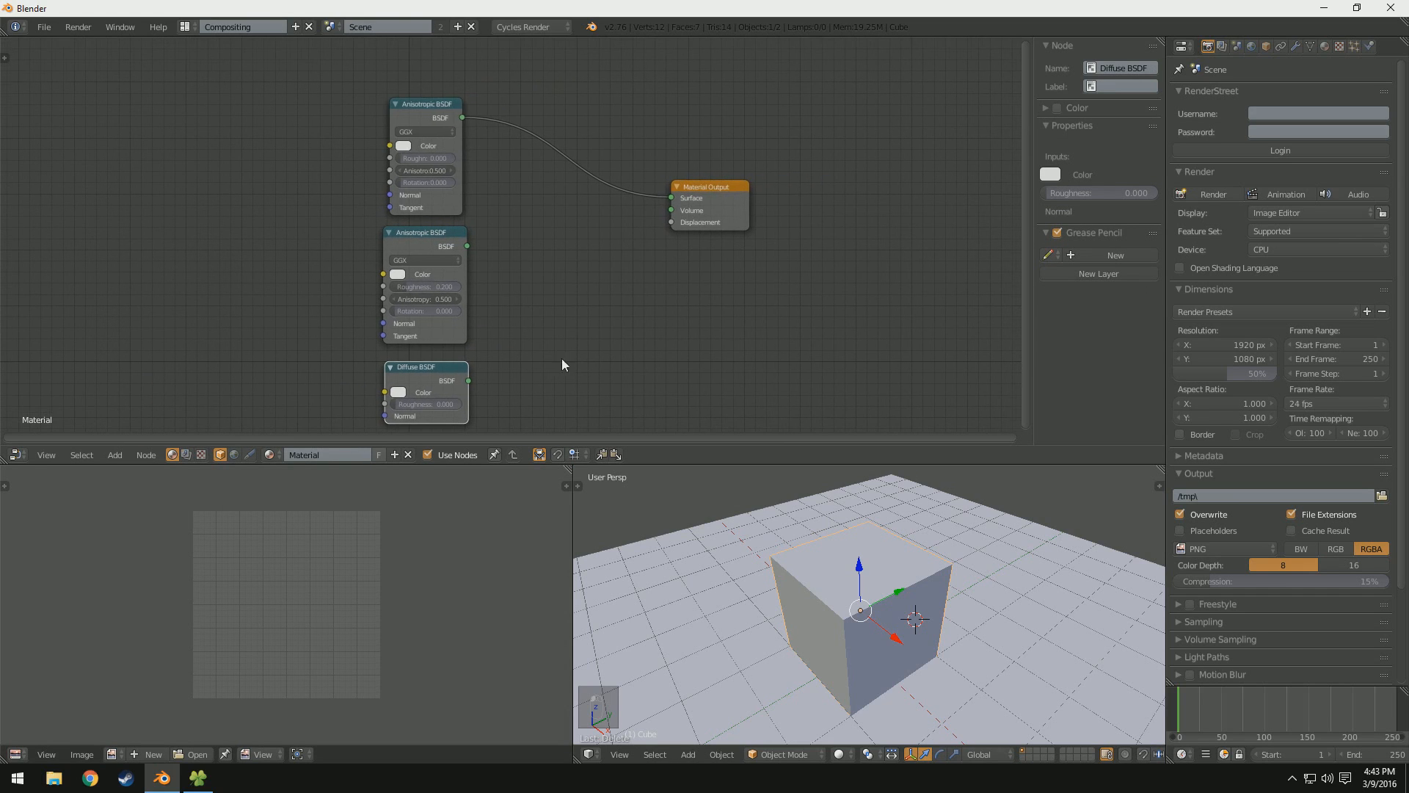
left_click_drag(429, 104, 293, 79)
left_click_drag(421, 232, 280, 219)
left_click_drag(422, 377, 275, 372)
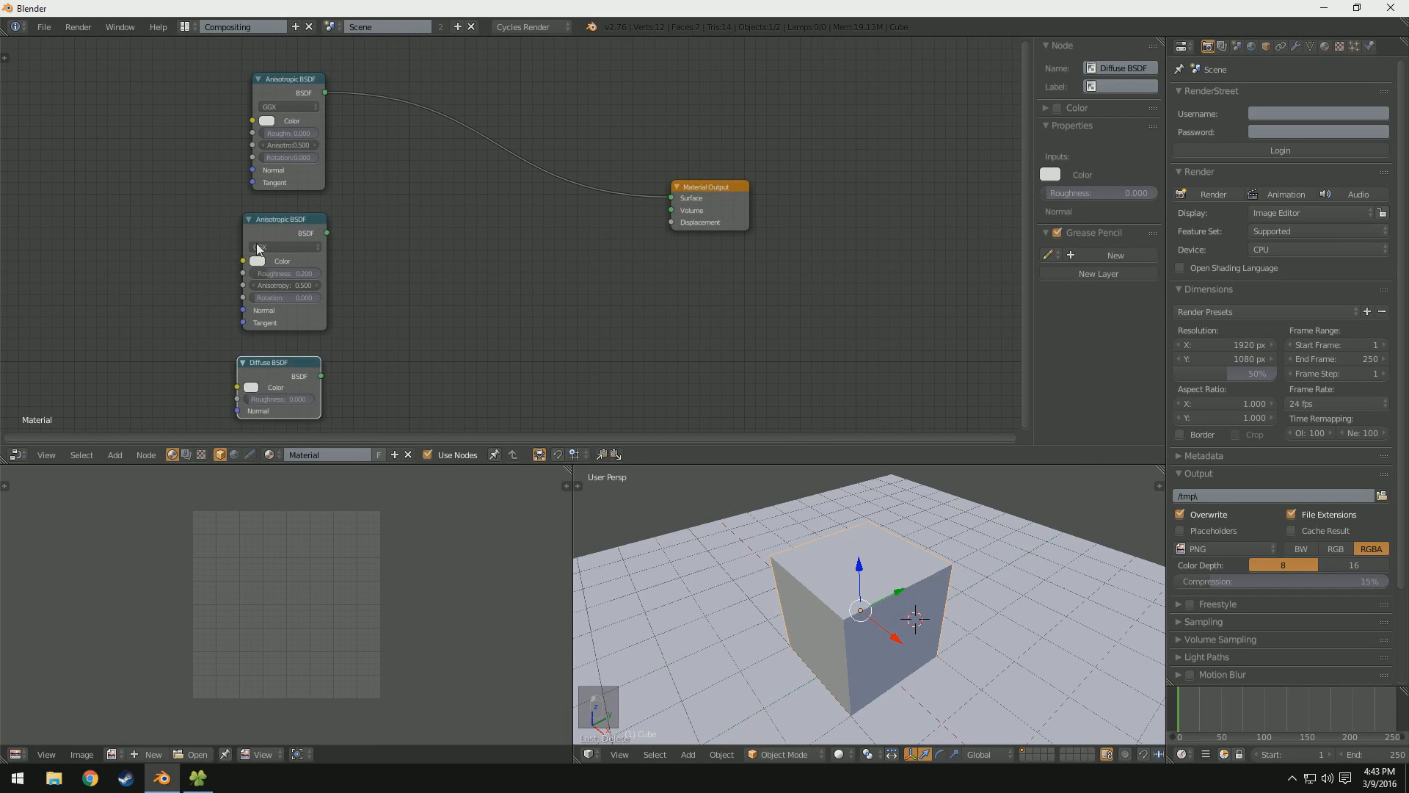
Step: Move the Diffuse BSDF node up directly beneath the second Anisotropic BSDF node
middle_click_drag(383, 264, 563, 283)
scroll(442, 108, "up", 1)
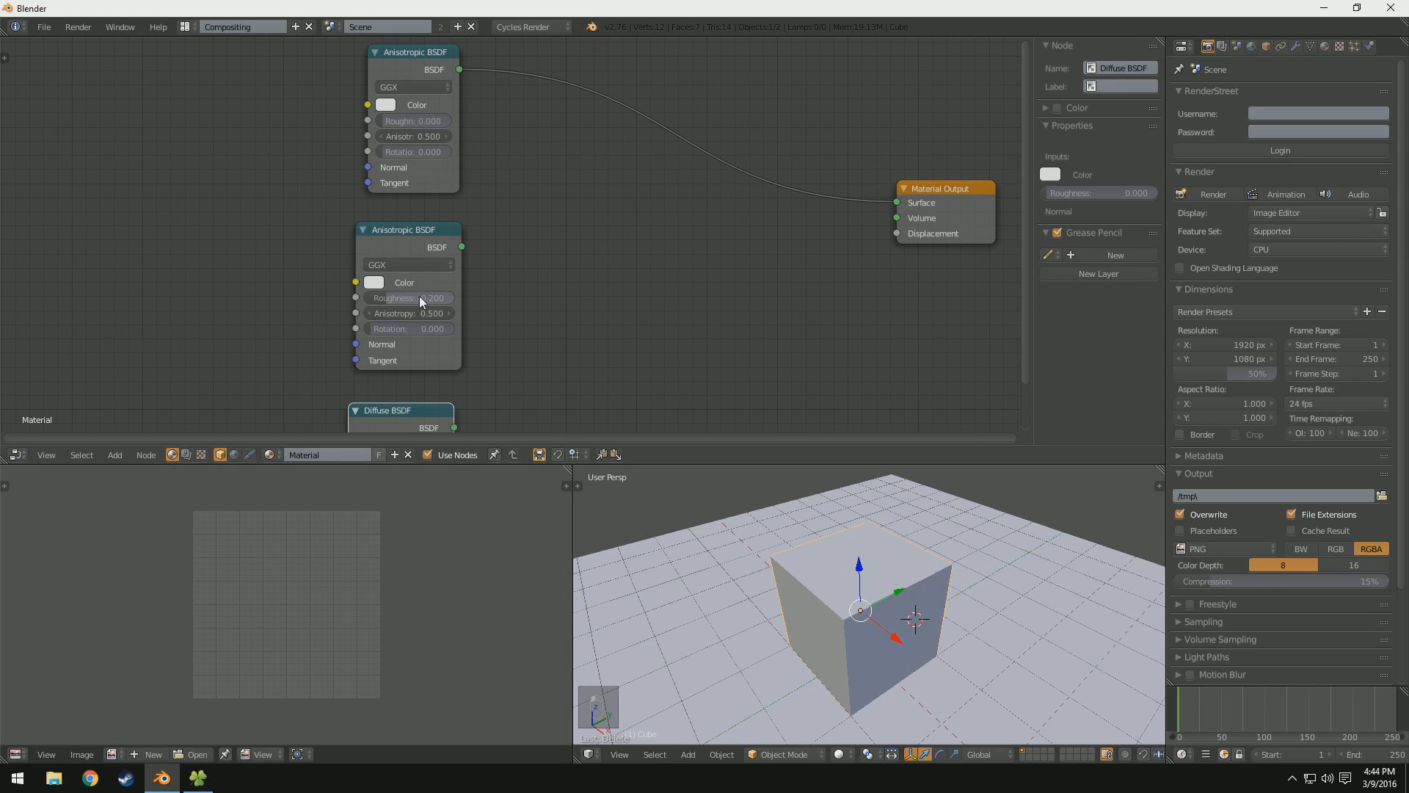
middle_click_drag(556, 305, 578, 203)
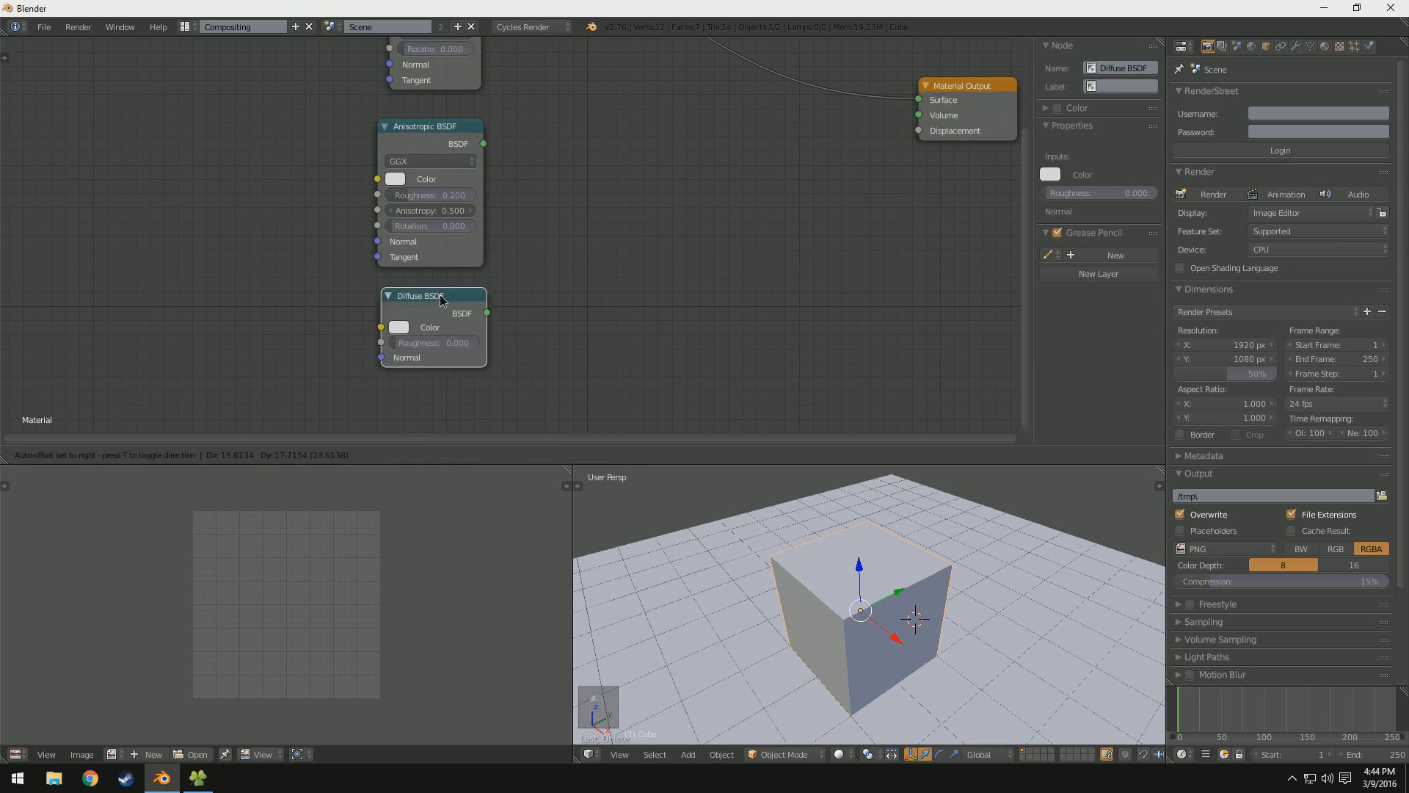
left_click_drag(424, 312, 428, 288)
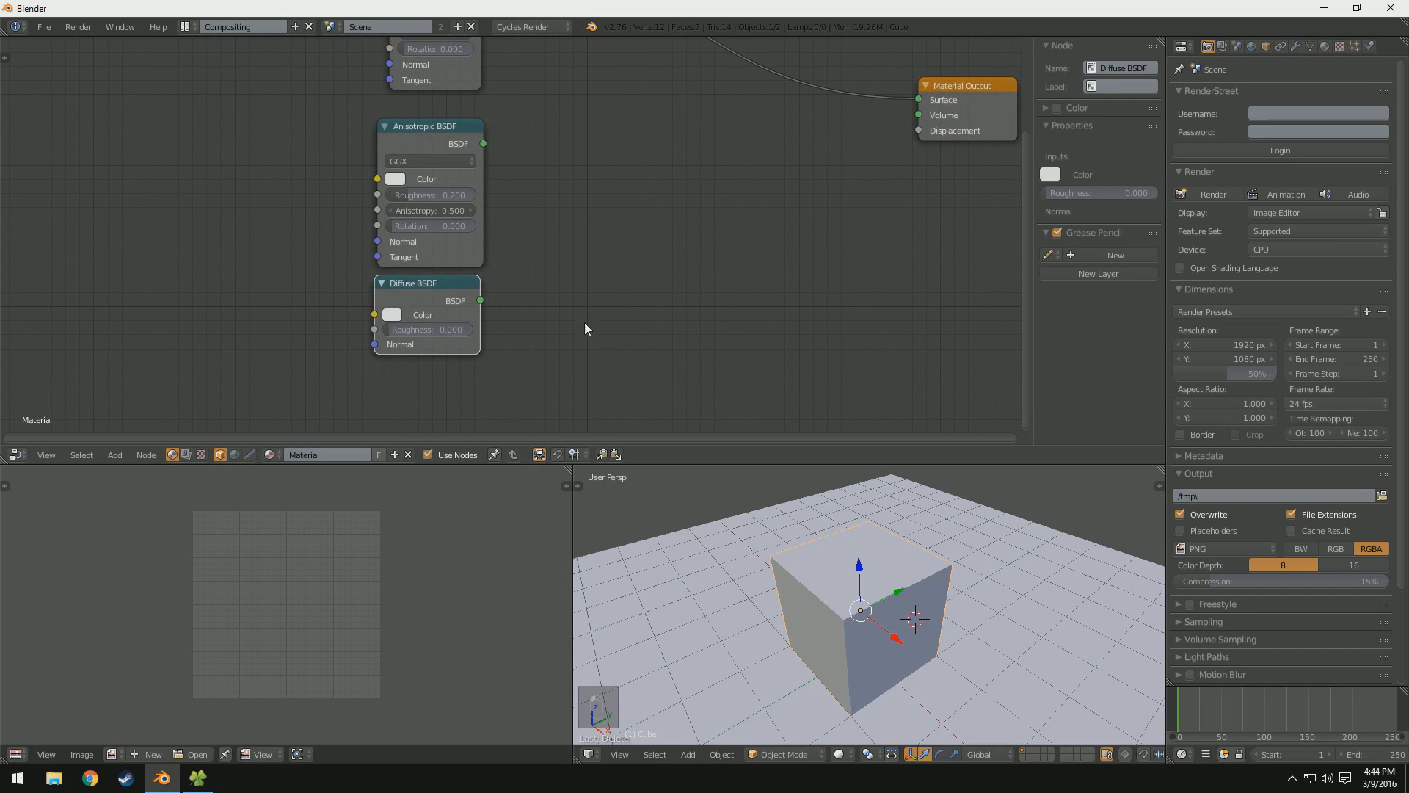
key("Home")
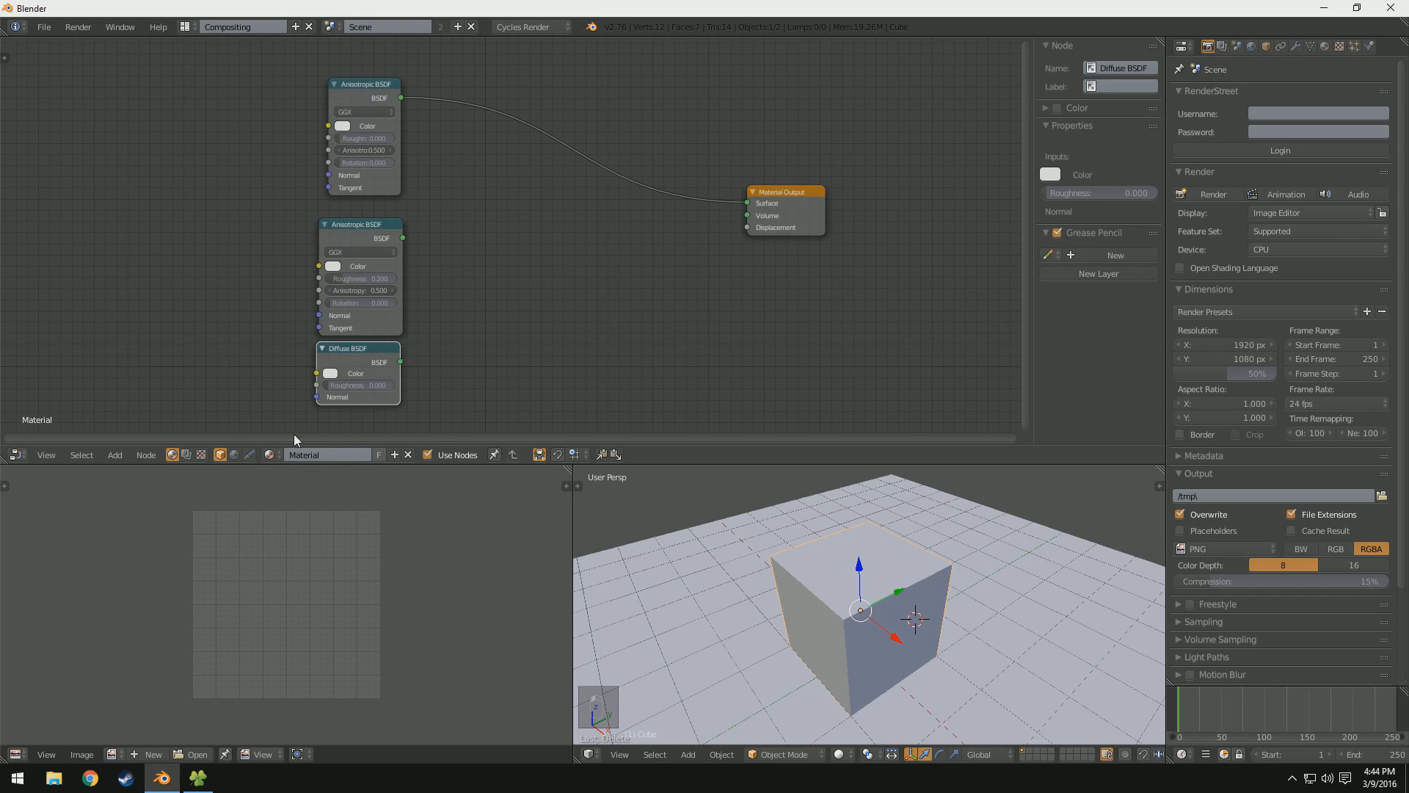
left_click(115, 455)
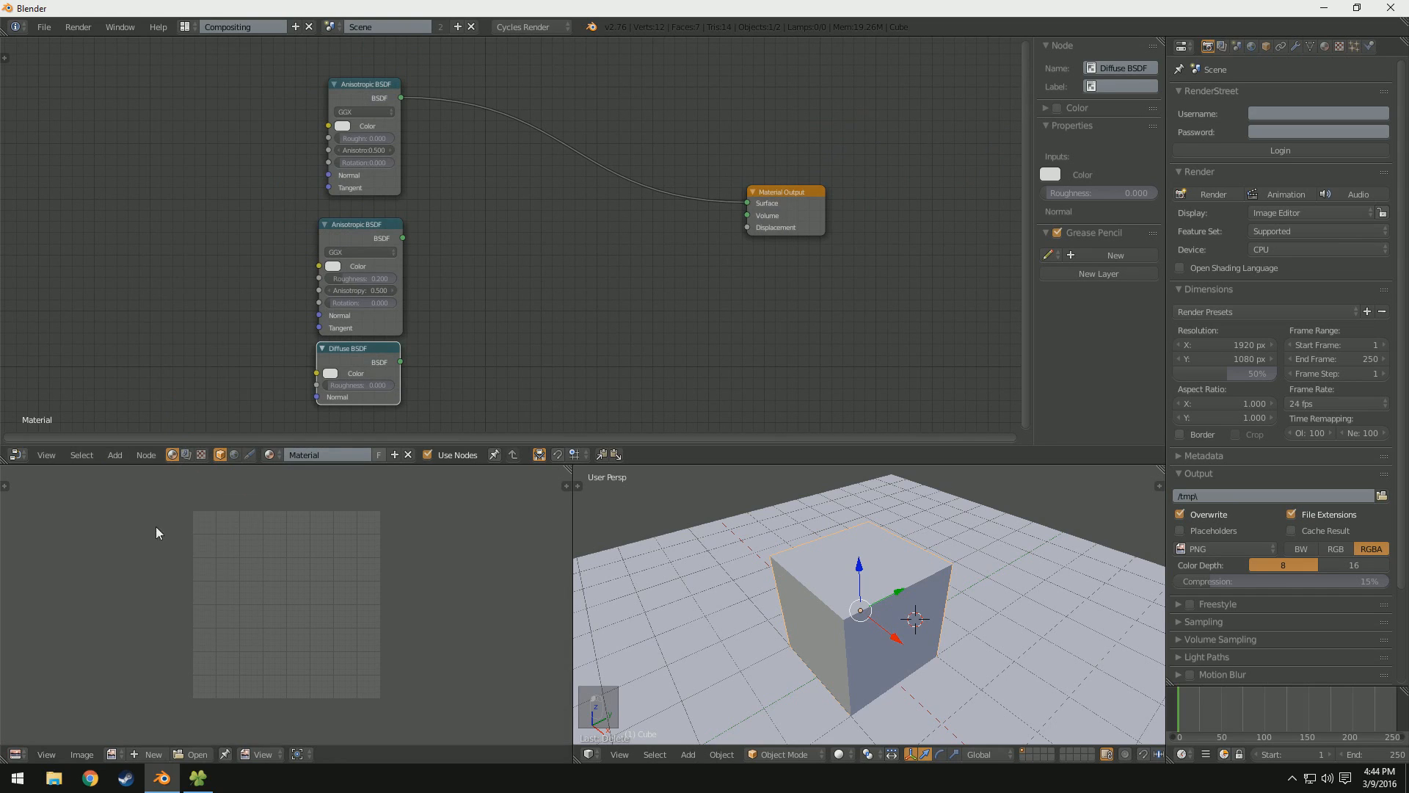
Step: Switch to Chrome, search Google for "grunge vector" and open the image results
left_click(90, 778)
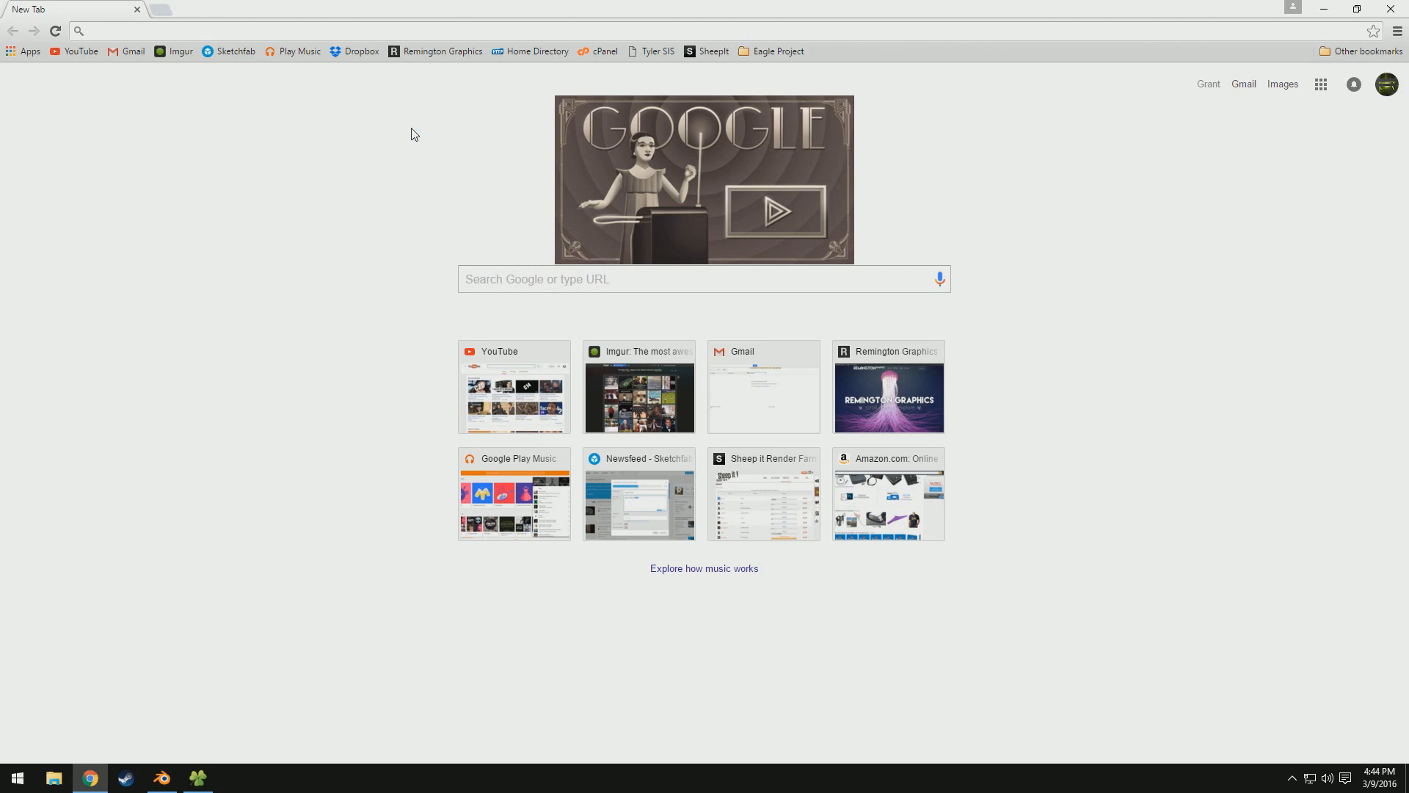
type("grunge tve")
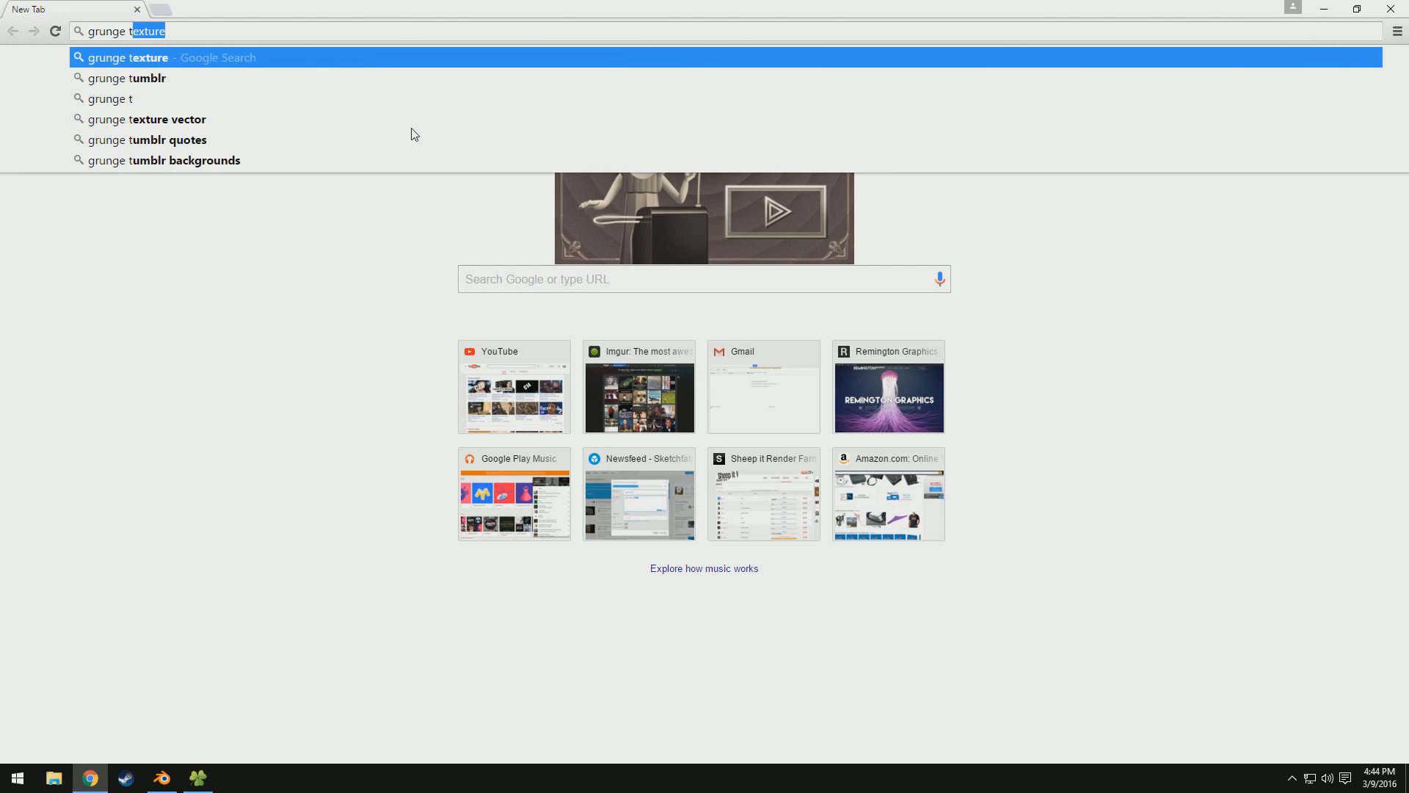
key("BackSpace")
key("BackSpace")
key("BackSpace")
type("vector")
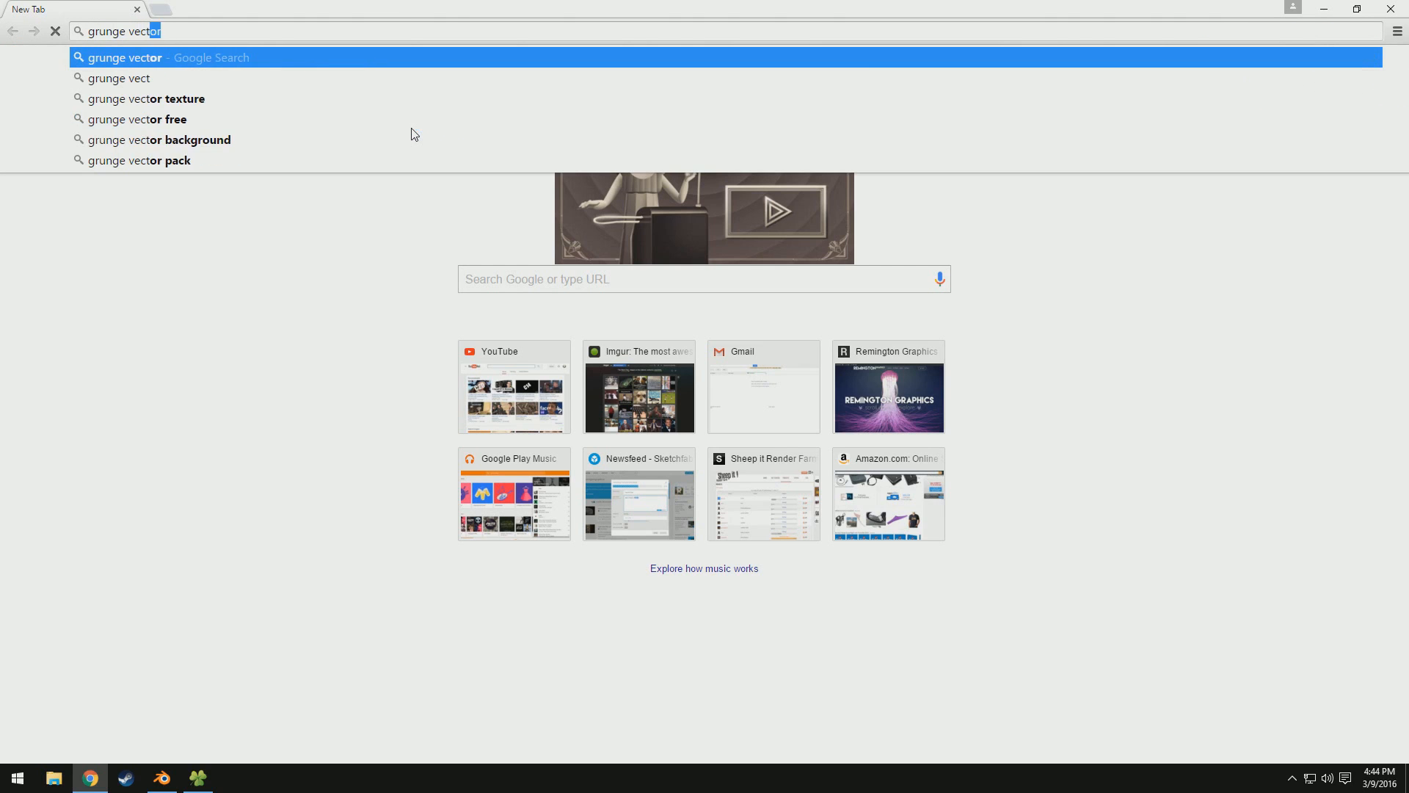
key("Return")
left_click(159, 196)
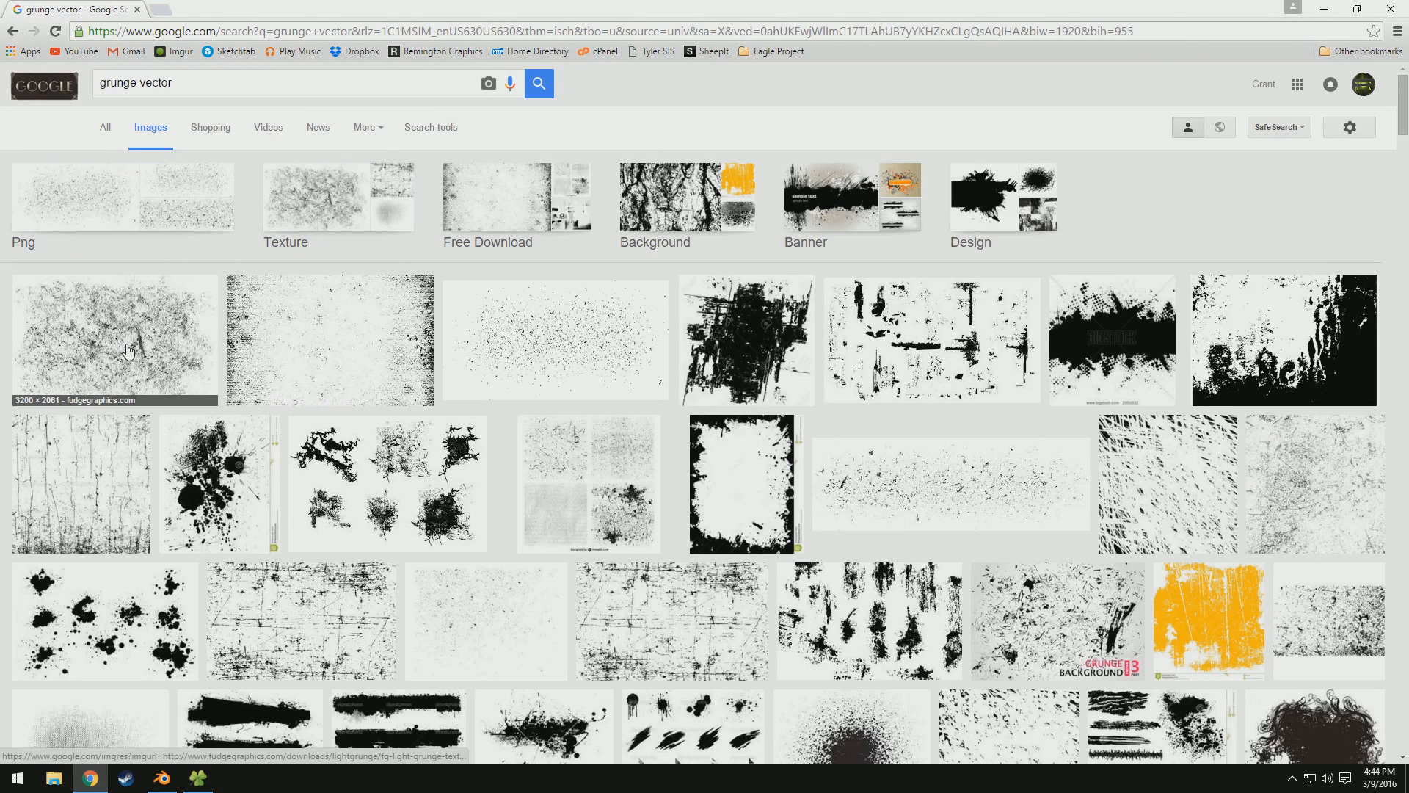
Step: Browse the "grunge vector" image results and preview the first two textures
left_click(128, 350)
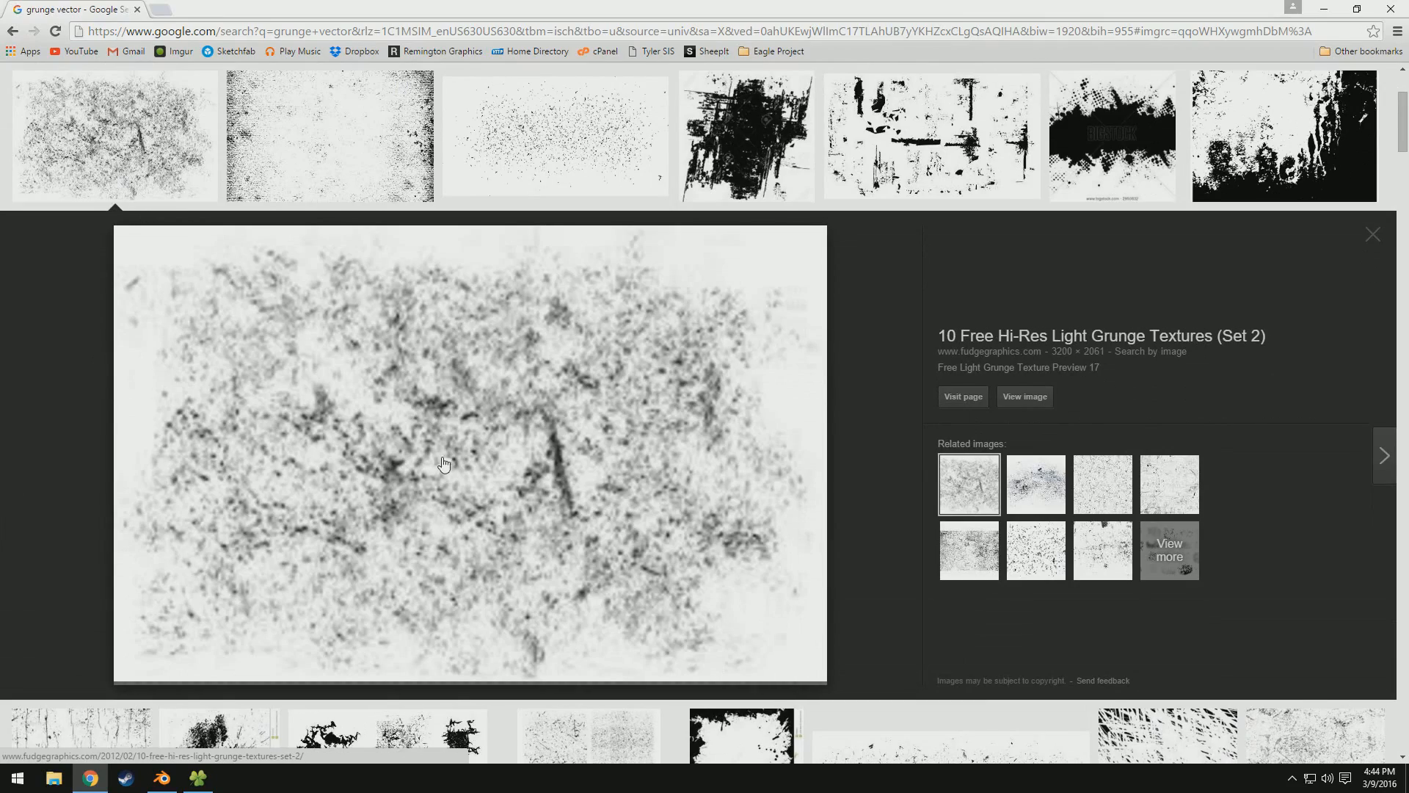
scroll(571, 423, "down", 5)
scroll(646, 426, "up", 4)
scroll(717, 429, "down", 4)
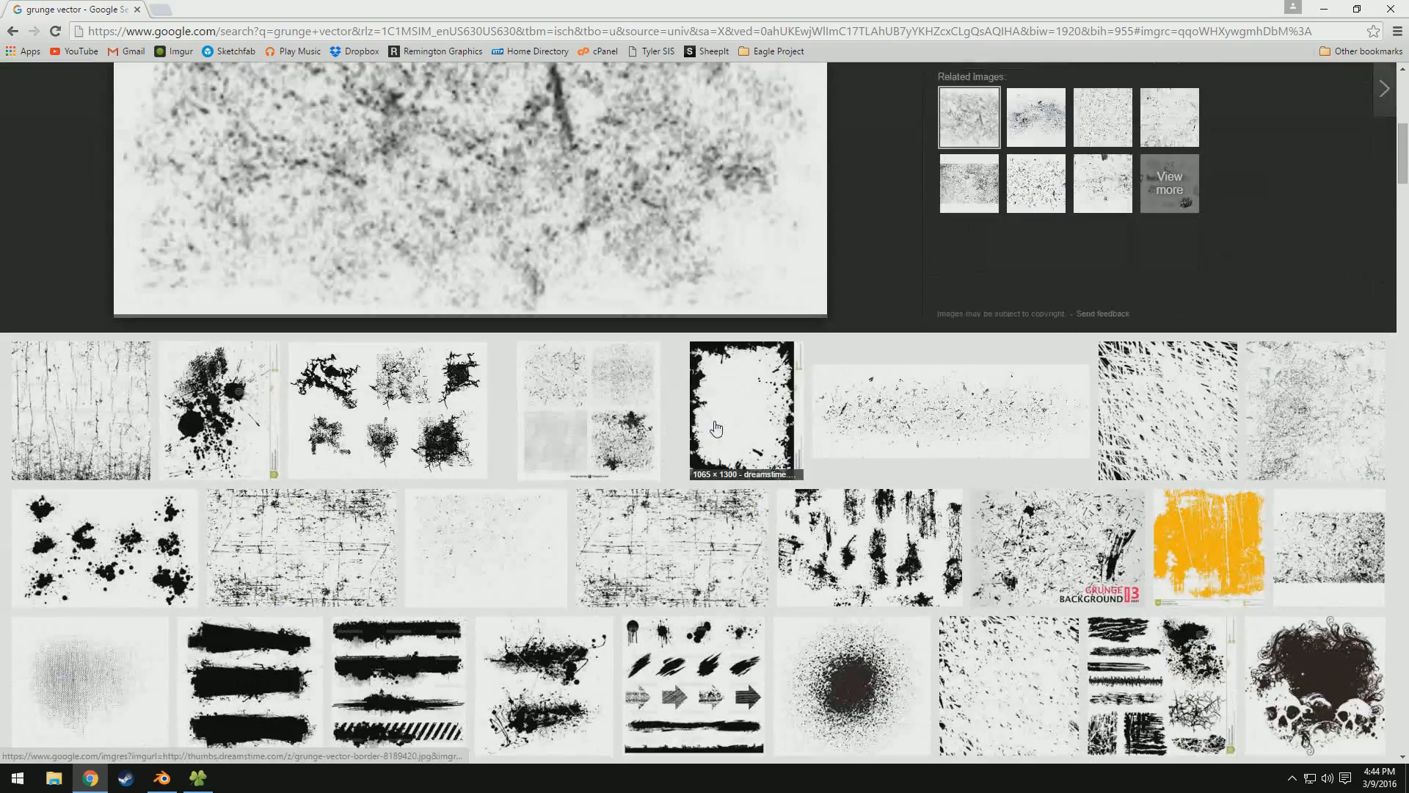
scroll(713, 425, "down", 2)
scroll(412, 403, "up", 8)
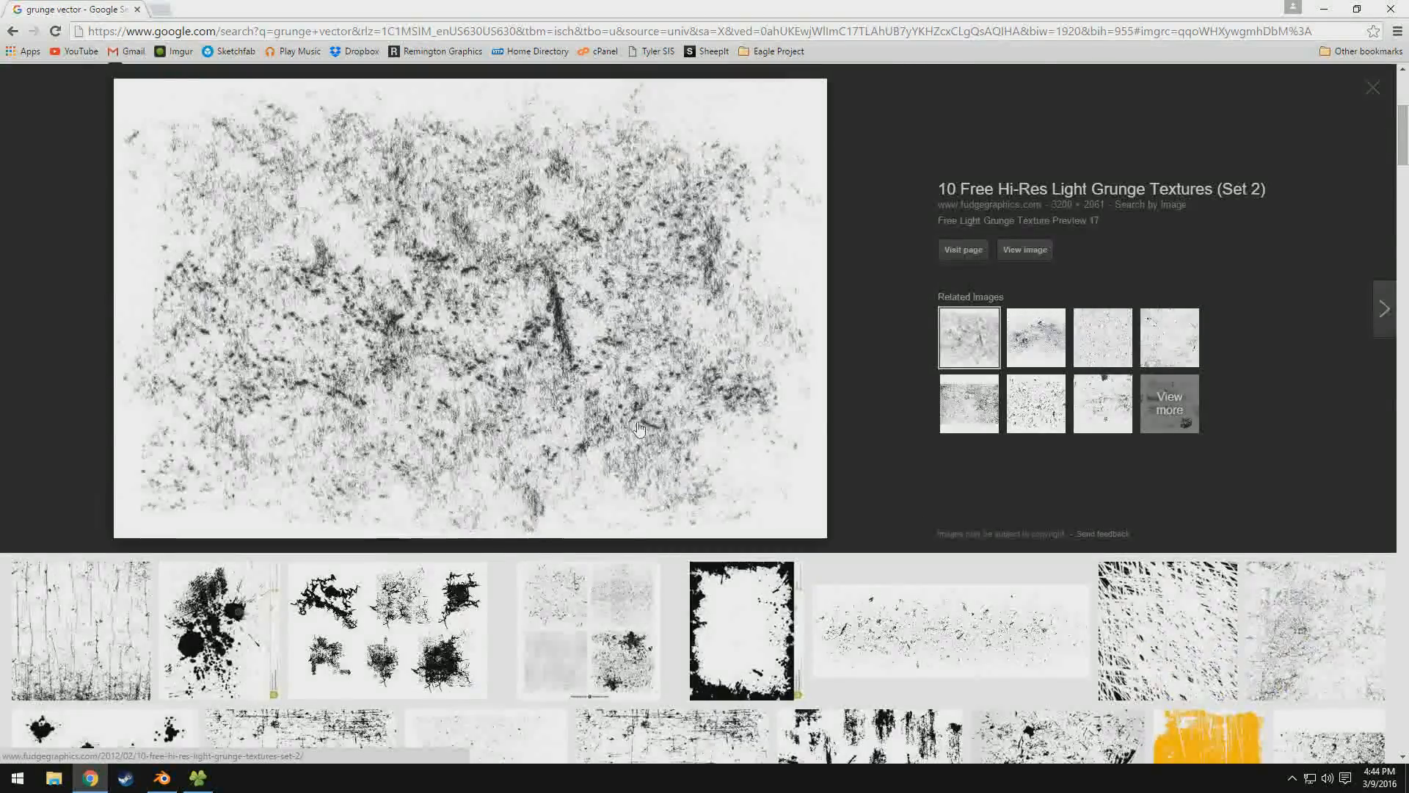
left_click(333, 348)
scroll(334, 353, "down", 9)
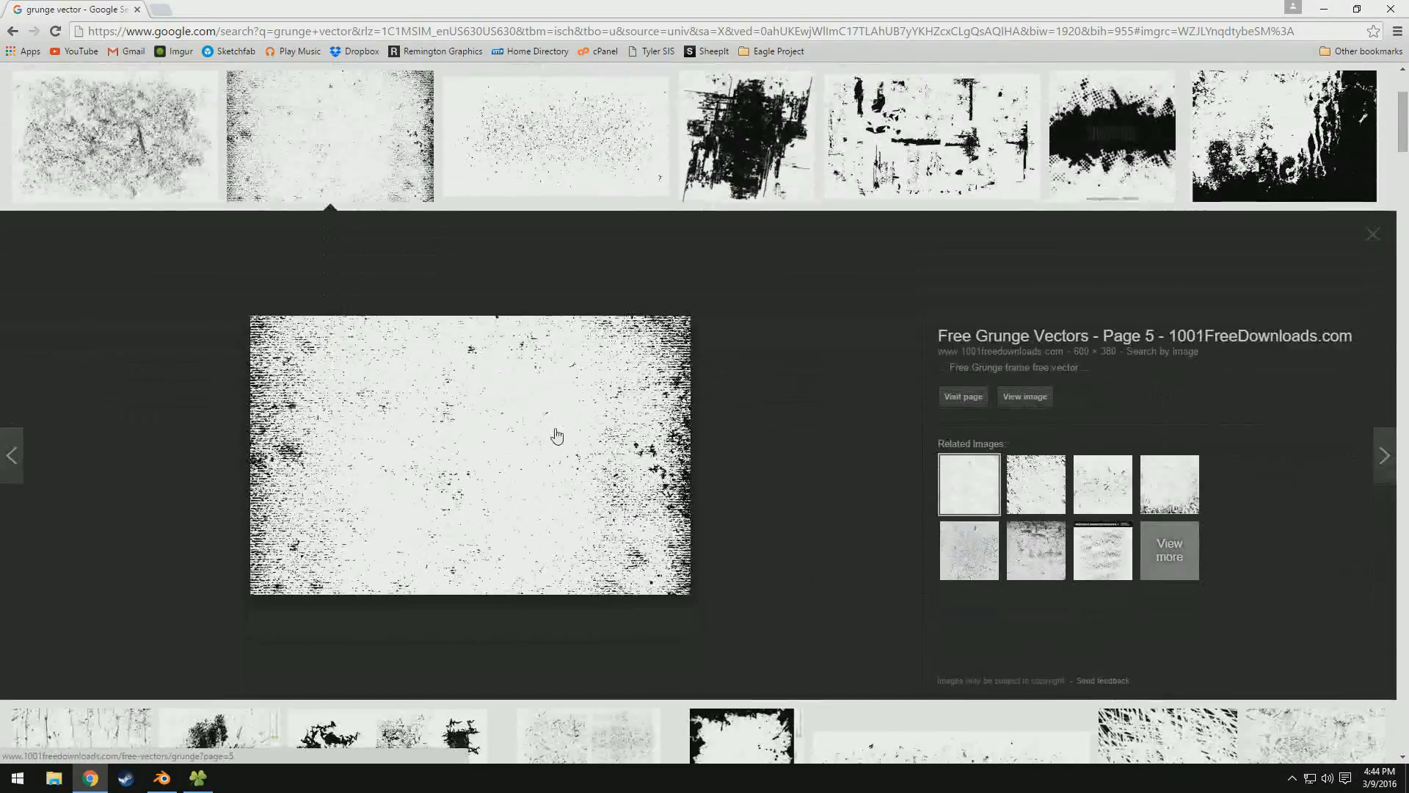
scroll(563, 437, "down", 5)
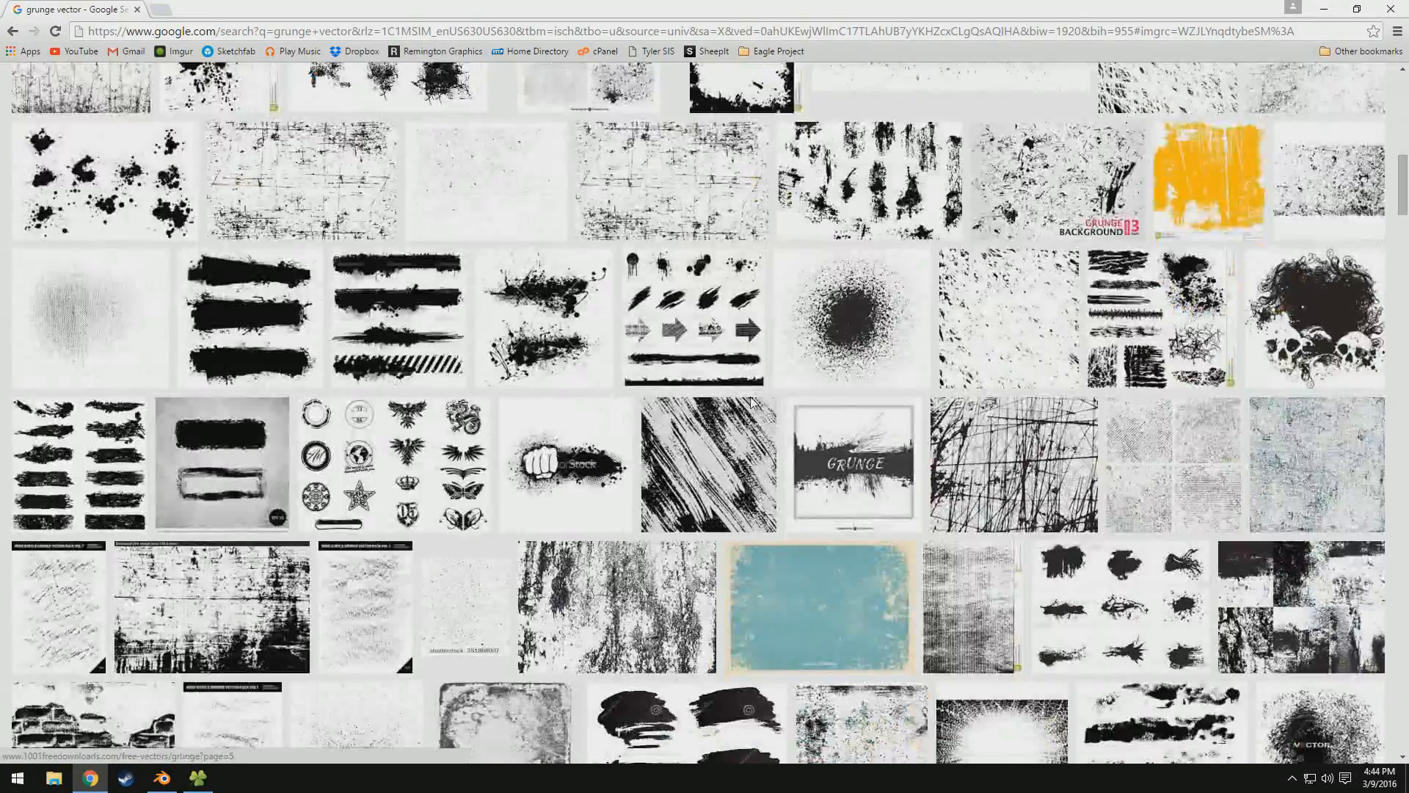
scroll(725, 406, "down", 4)
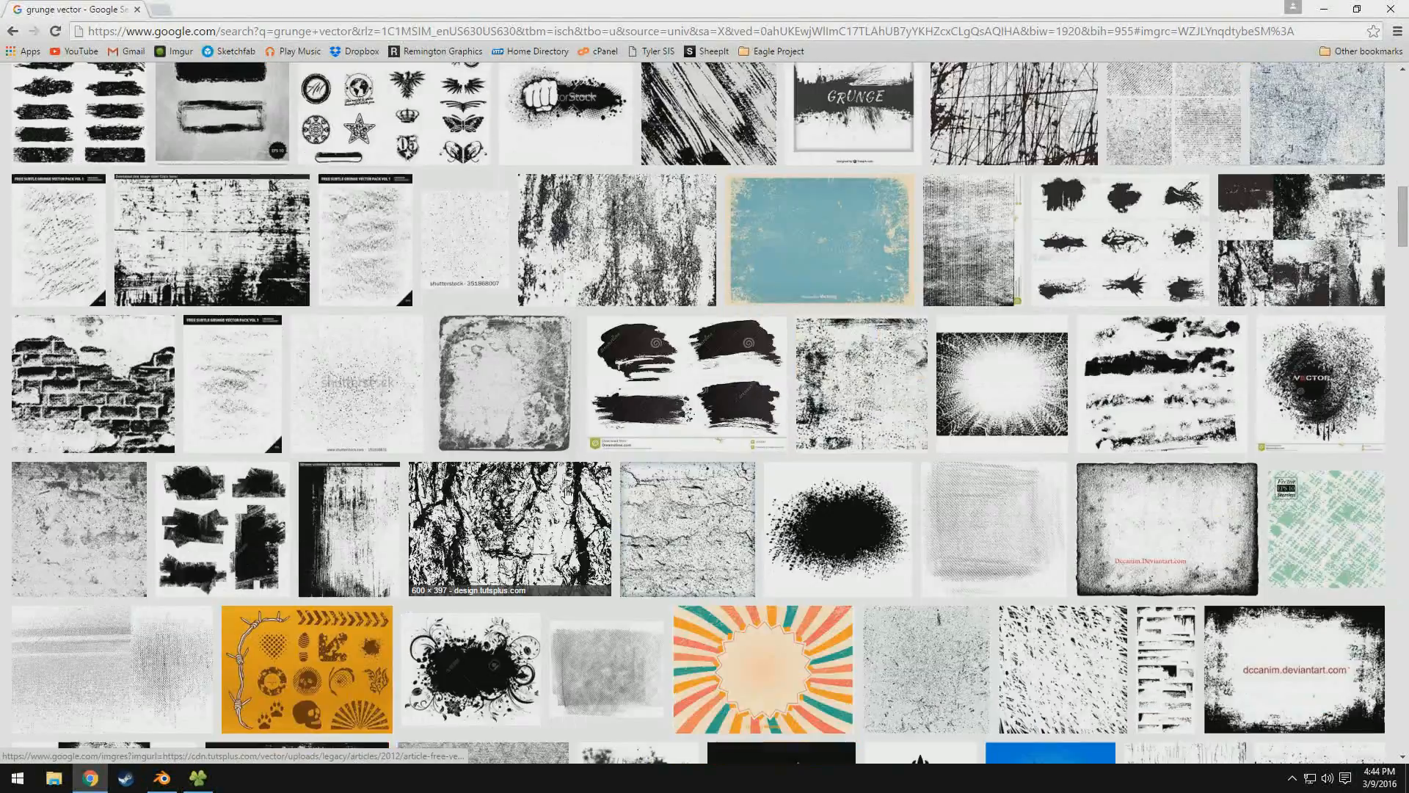
scroll(565, 488, "down", 1)
scroll(551, 481, "down", 7)
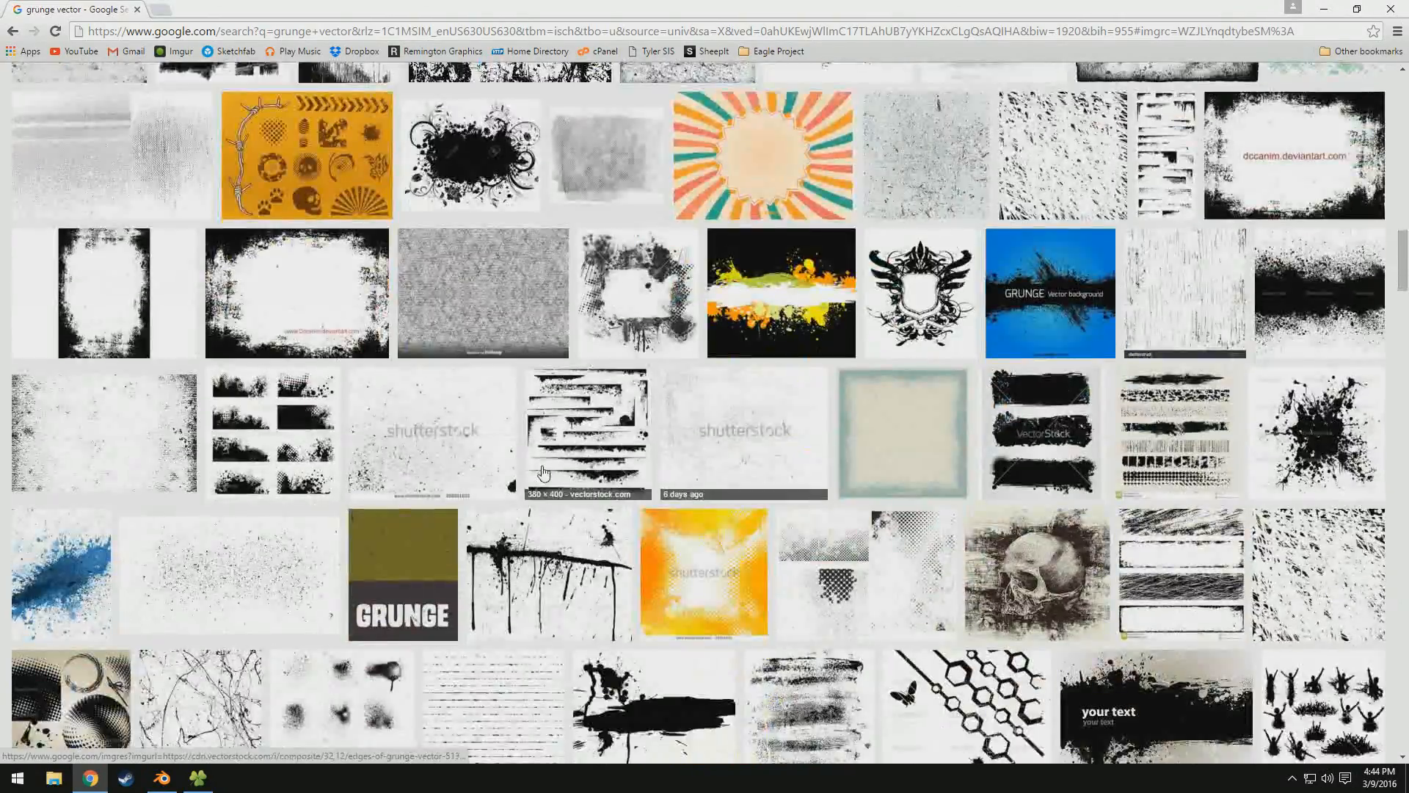
scroll(543, 472, "down", 5)
left_click(367, 169)
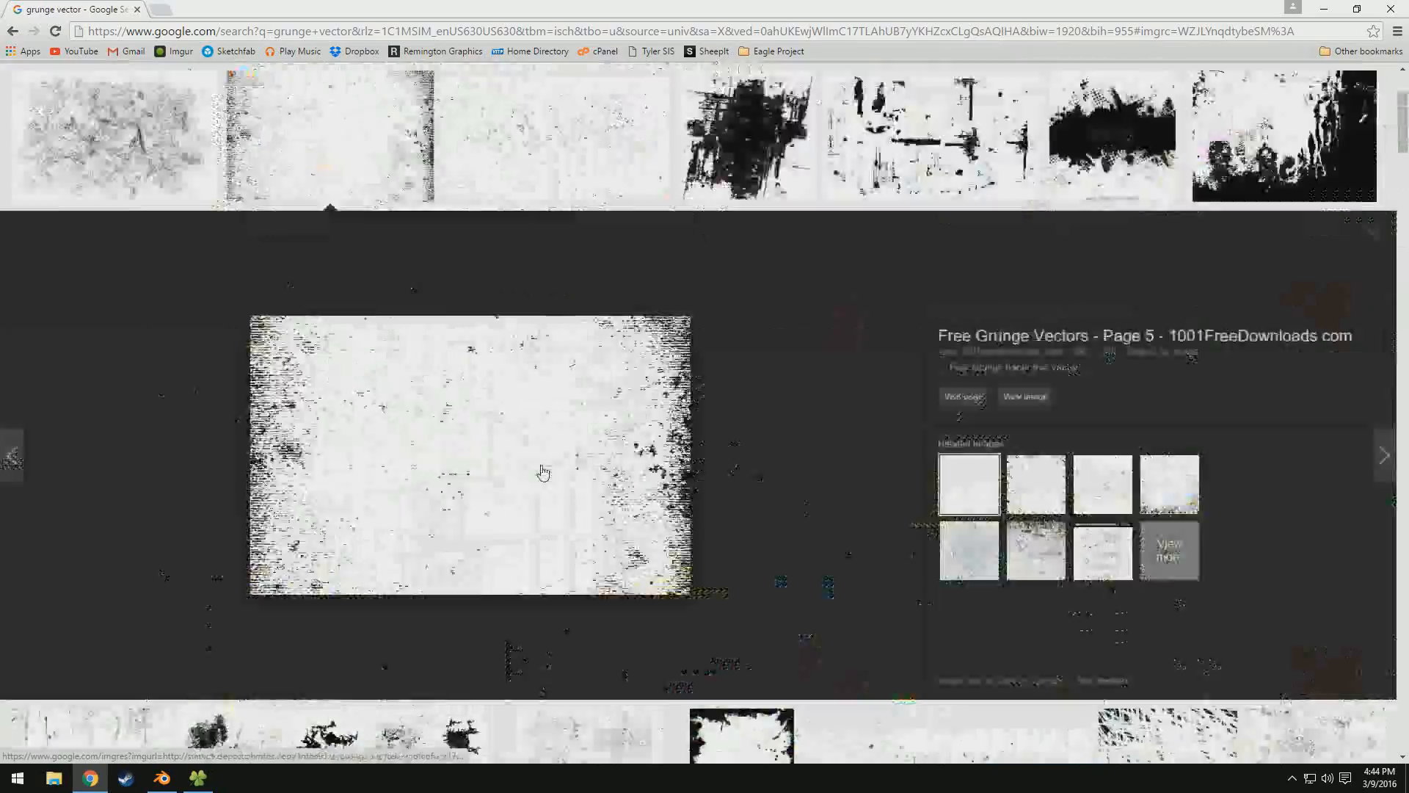
scroll(377, 419, "up", 3)
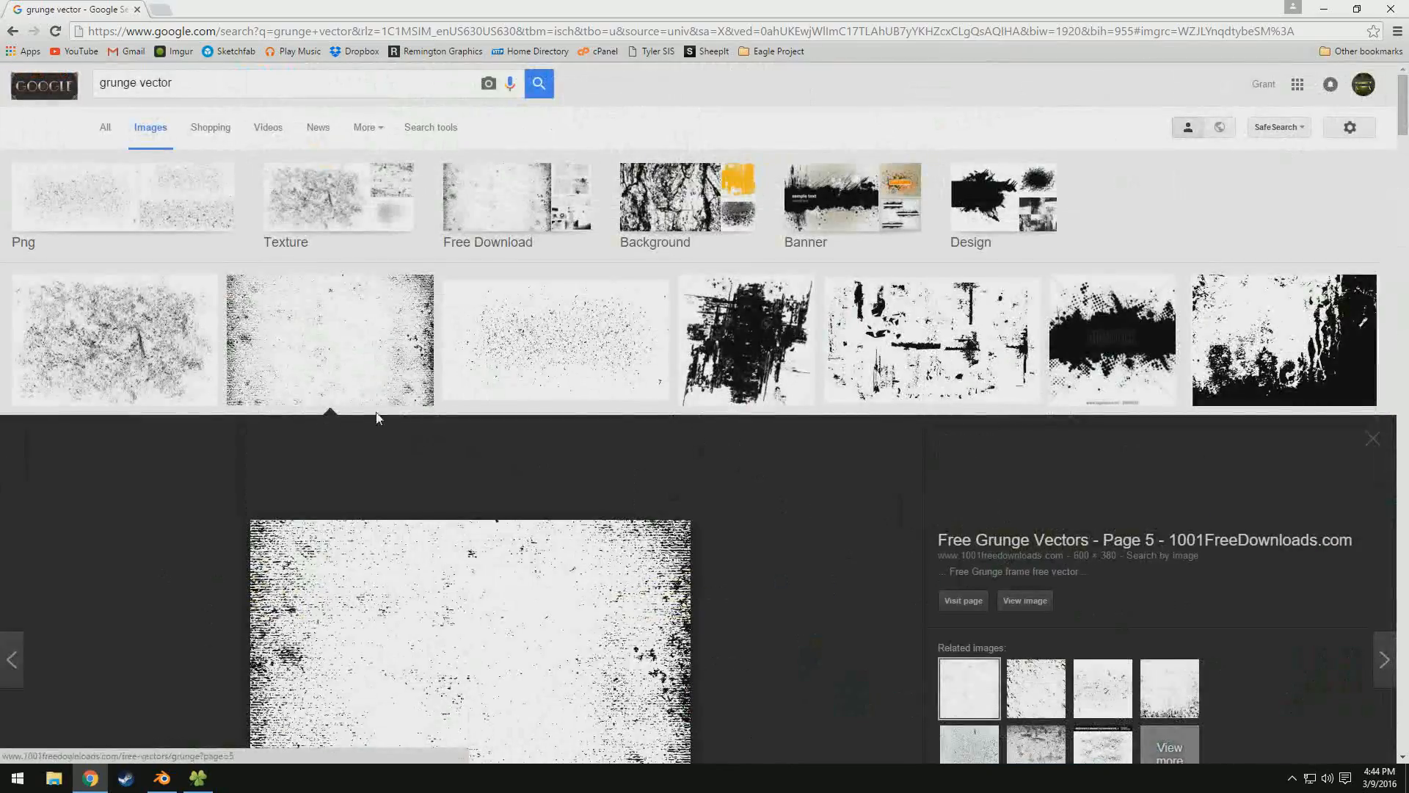
Step: Narrow the image results with the Texture suggestion and preview several scratched and speckled grunge textures
left_click(312, 206)
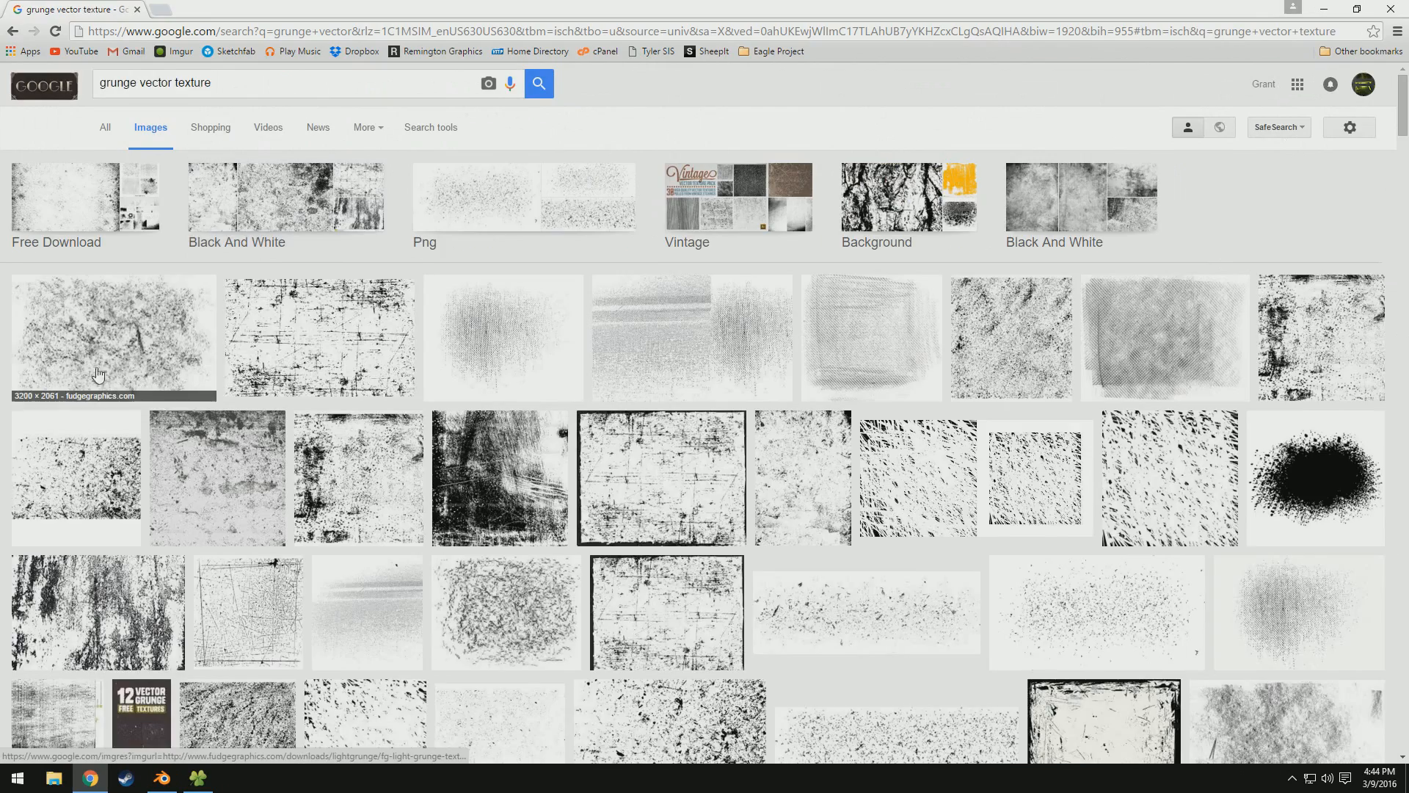
left_click(110, 341)
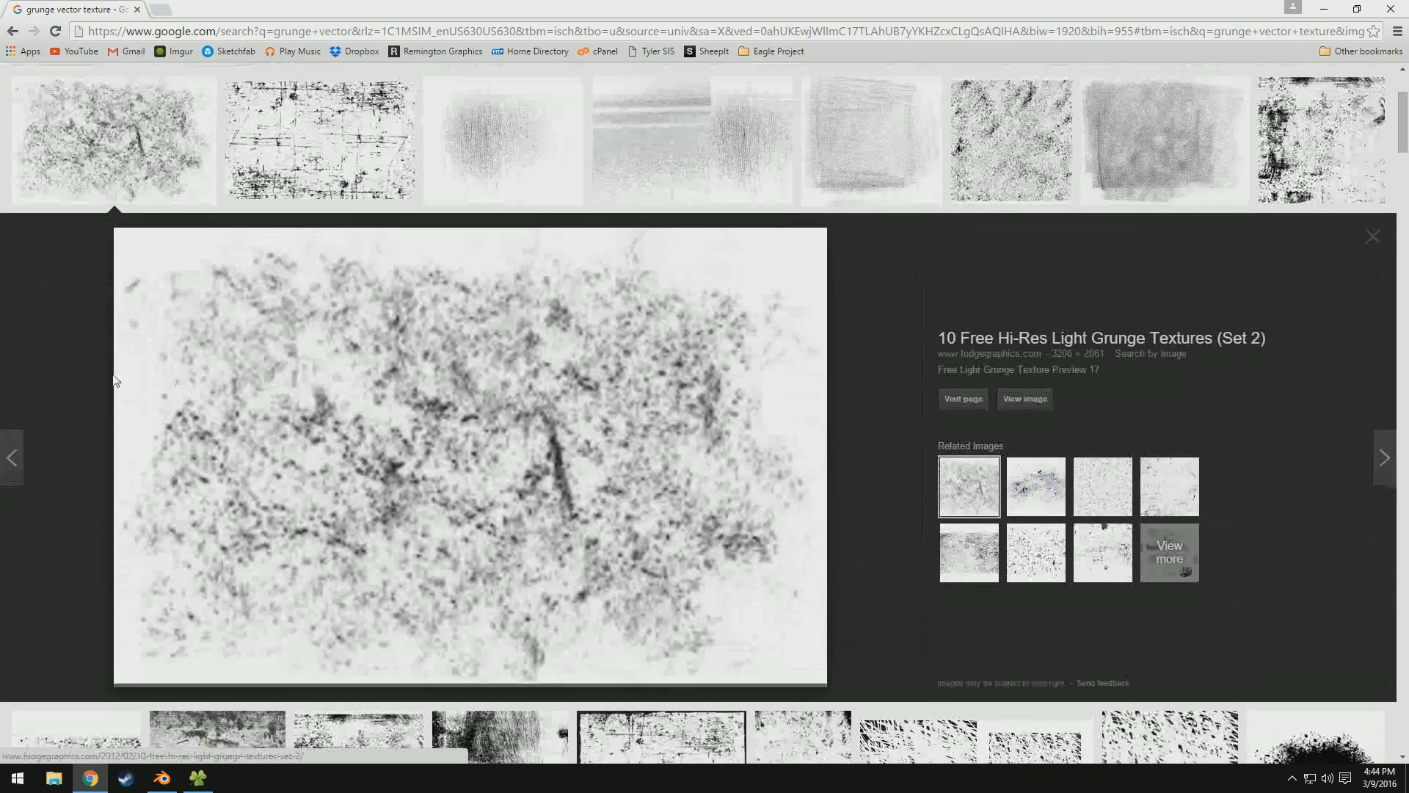
left_click(513, 147)
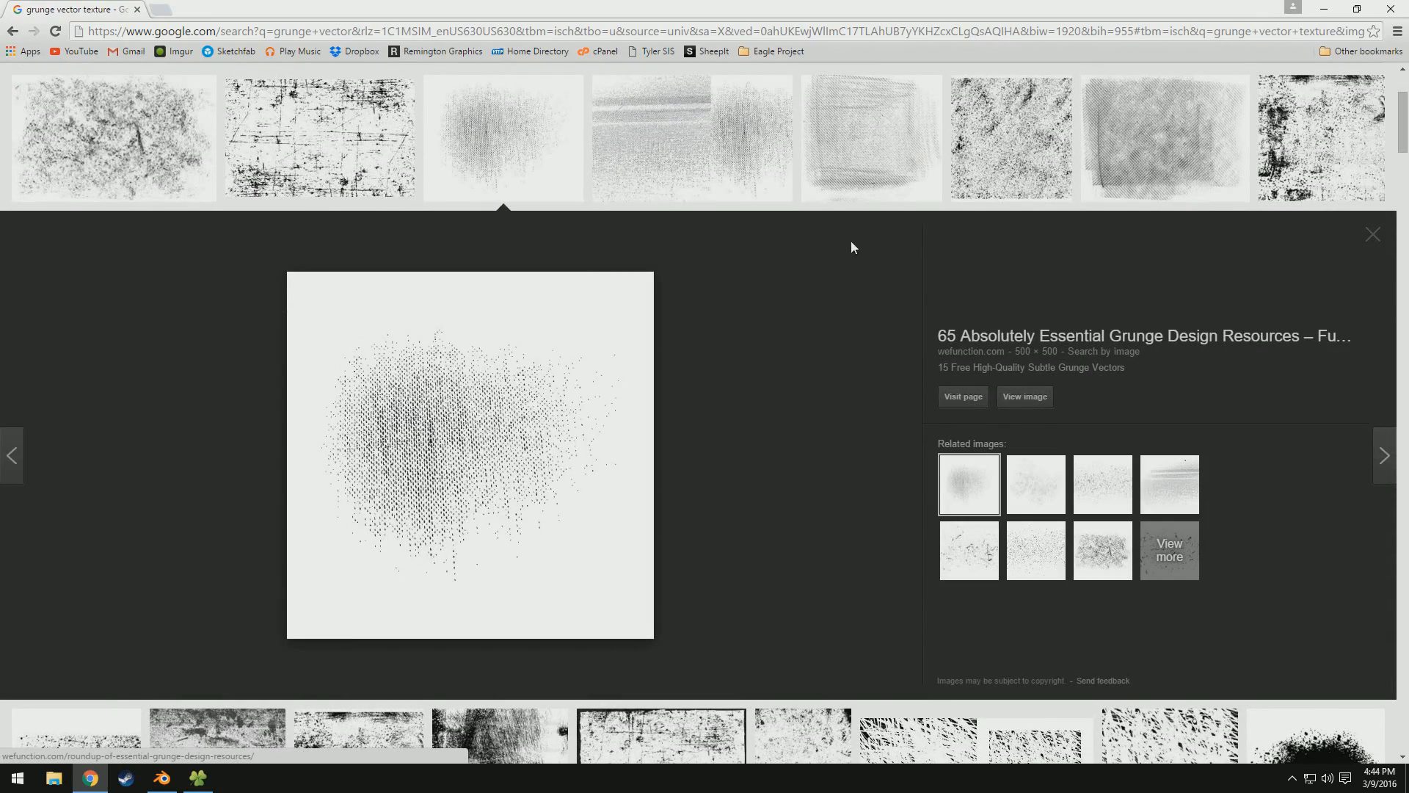
scroll(863, 244, "down", 4)
scroll(869, 271, "up", 5)
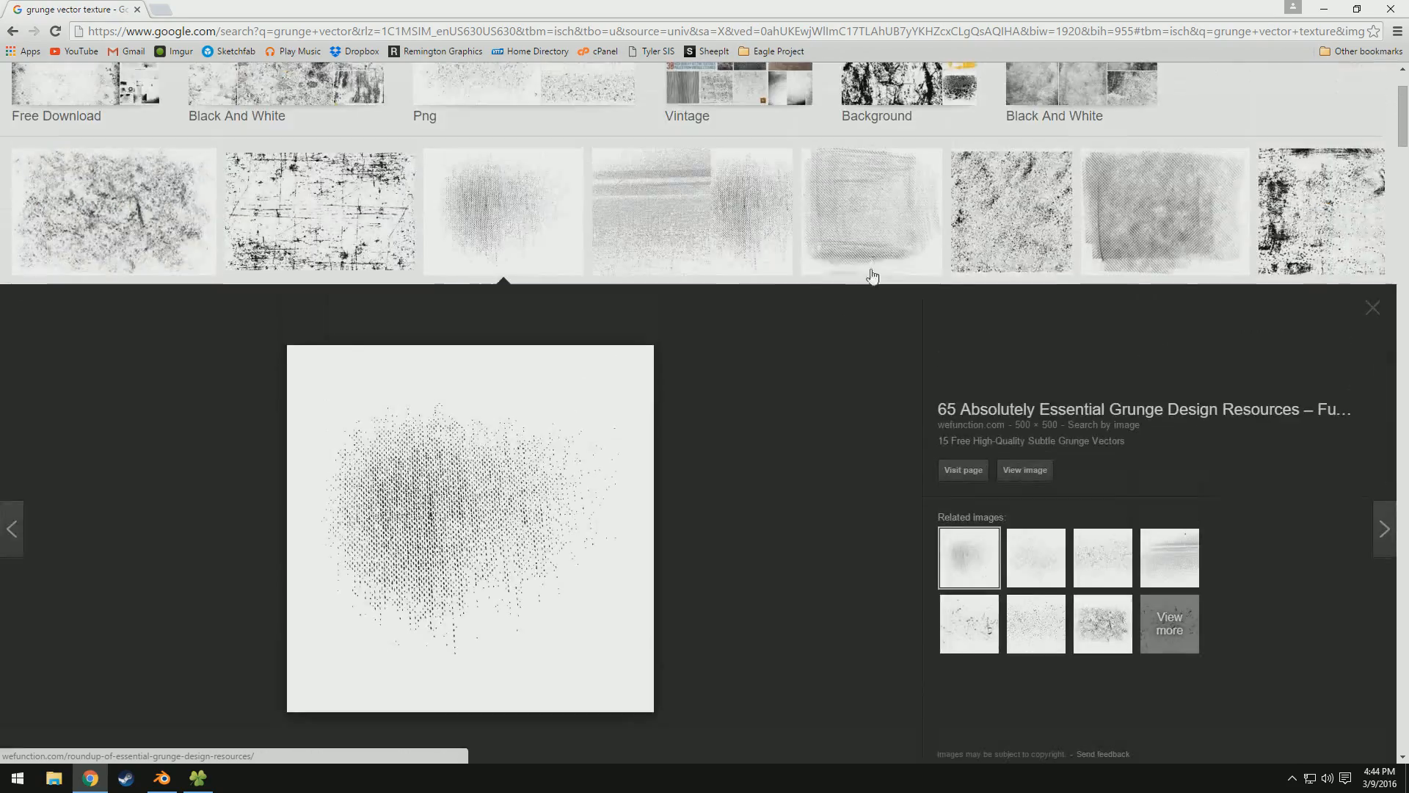
left_click(872, 271)
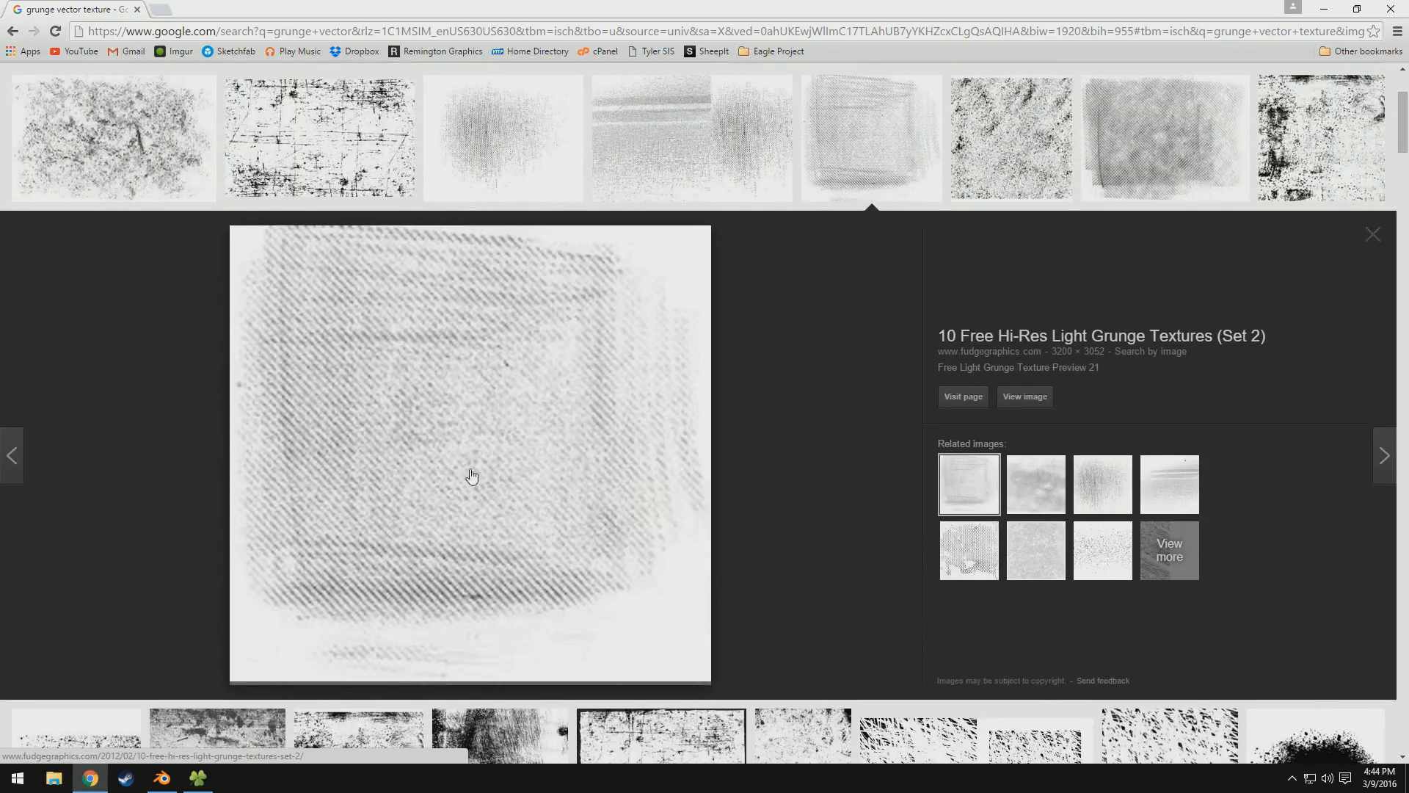
scroll(617, 428, "down", 4)
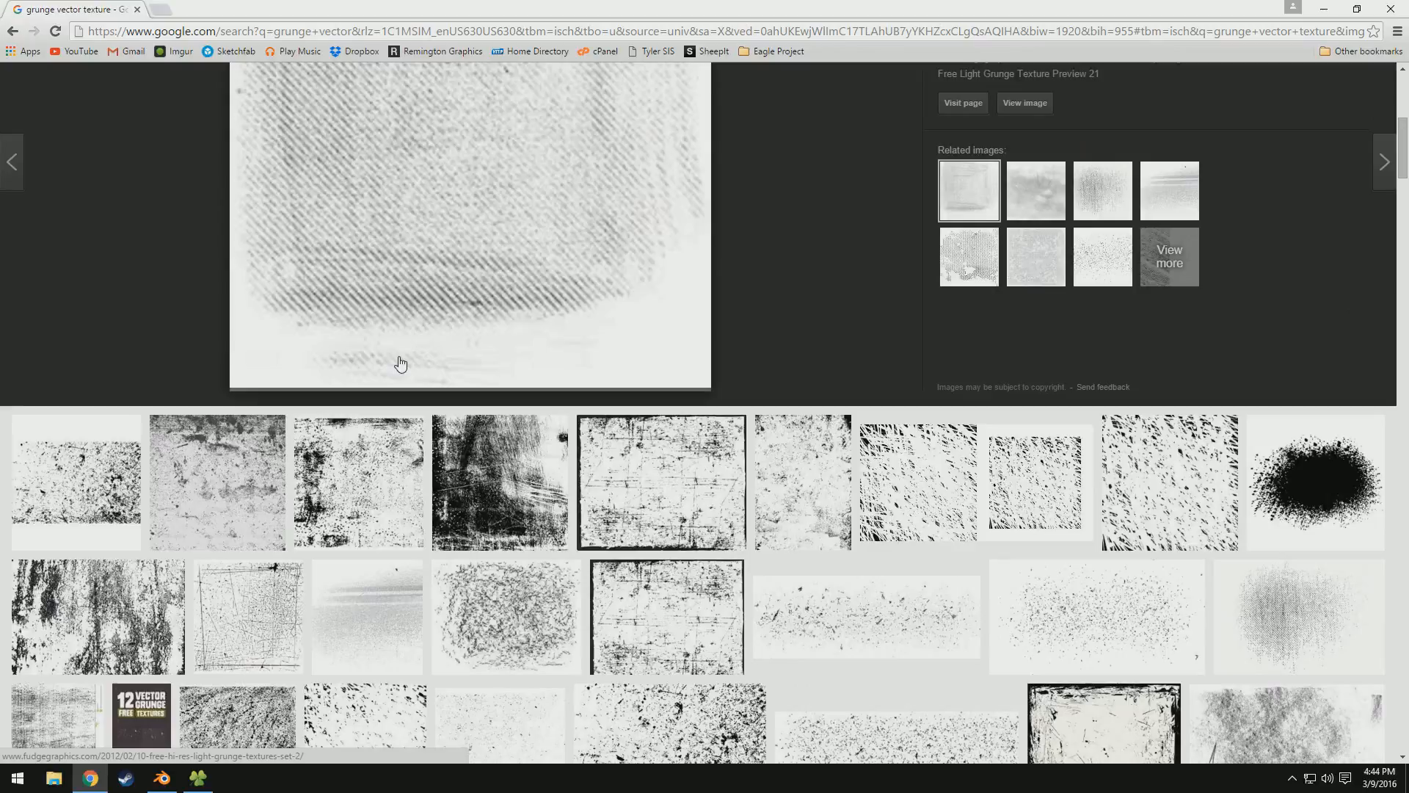
scroll(401, 364, "up", 4)
scroll(400, 364, "down", 4)
left_click(245, 503)
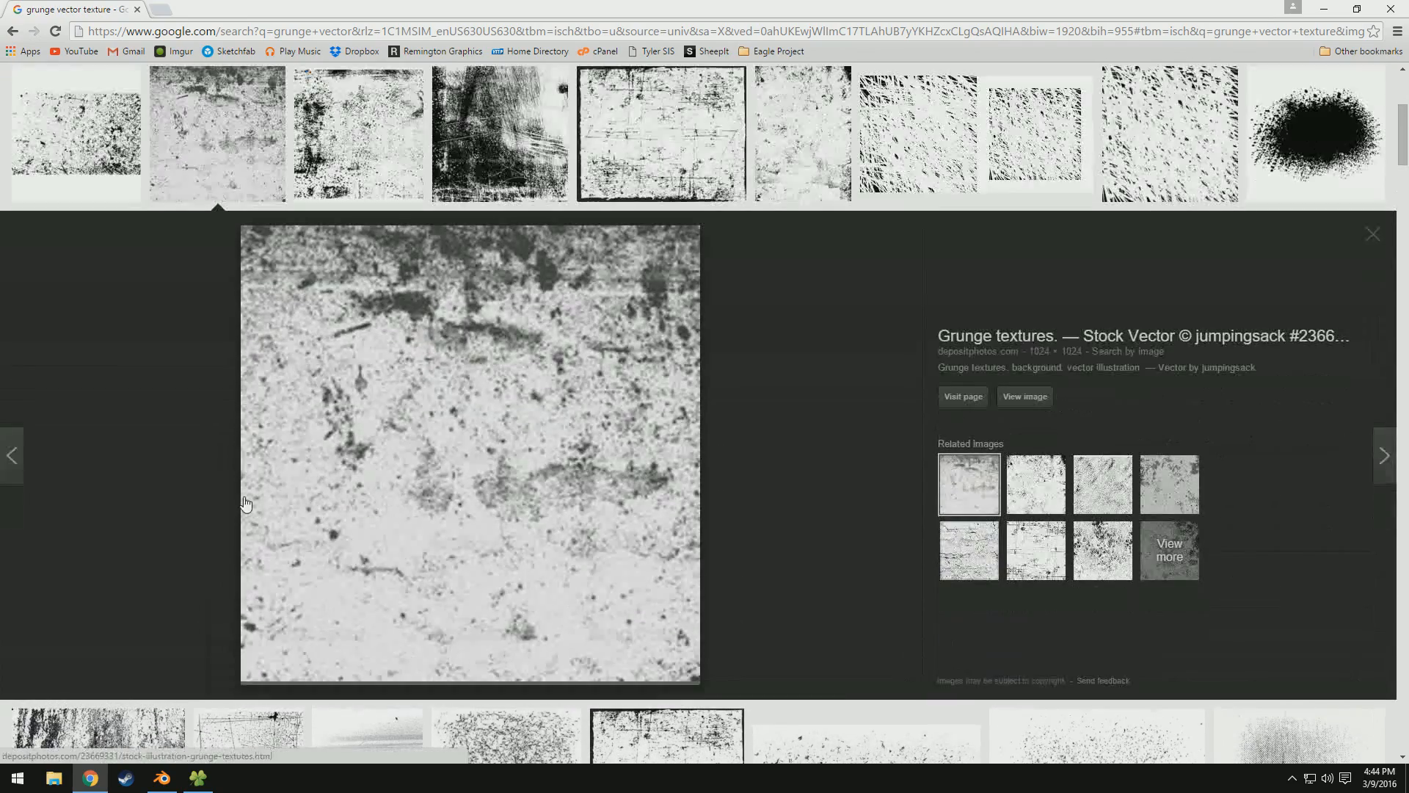
left_click(506, 147)
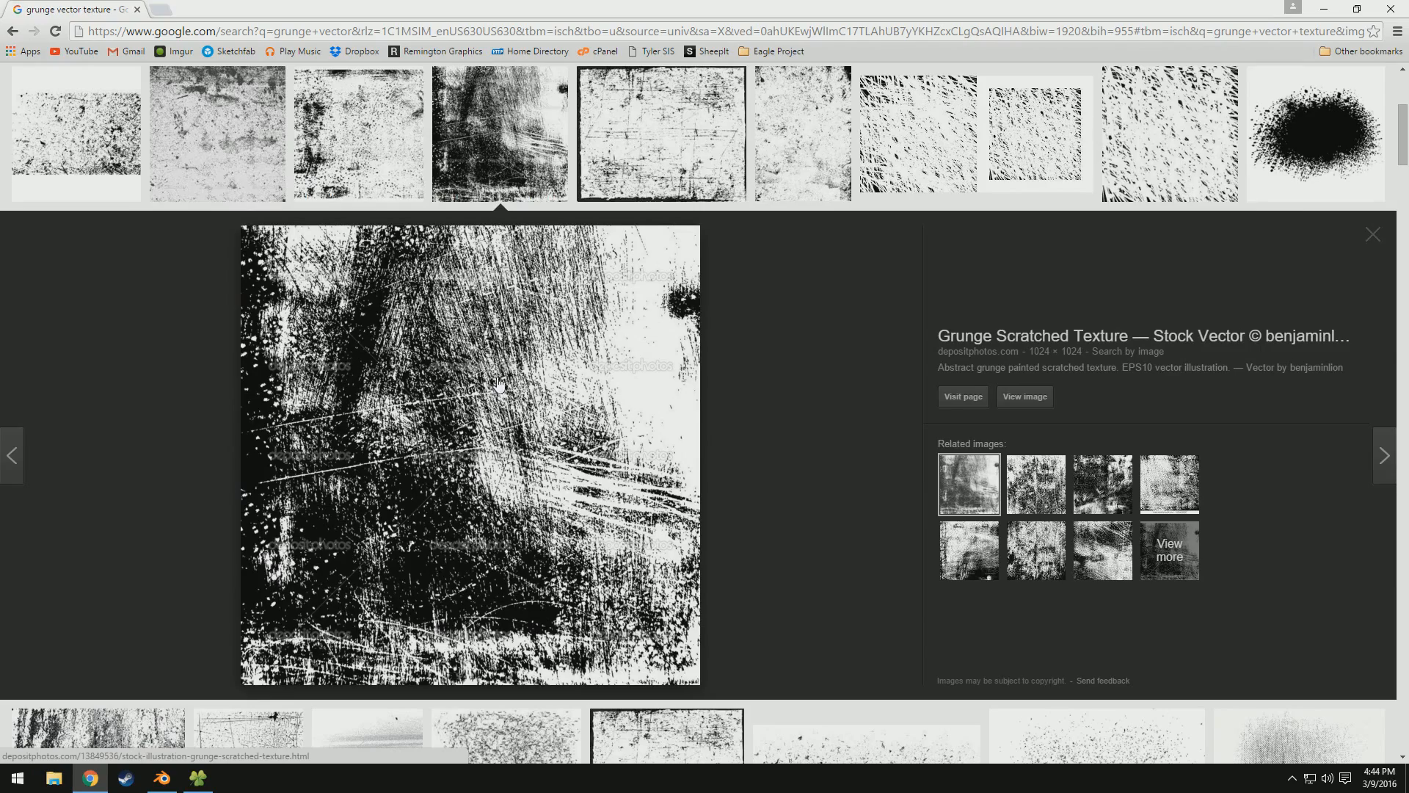
left_click(217, 147)
scroll(145, 243, "down", 1)
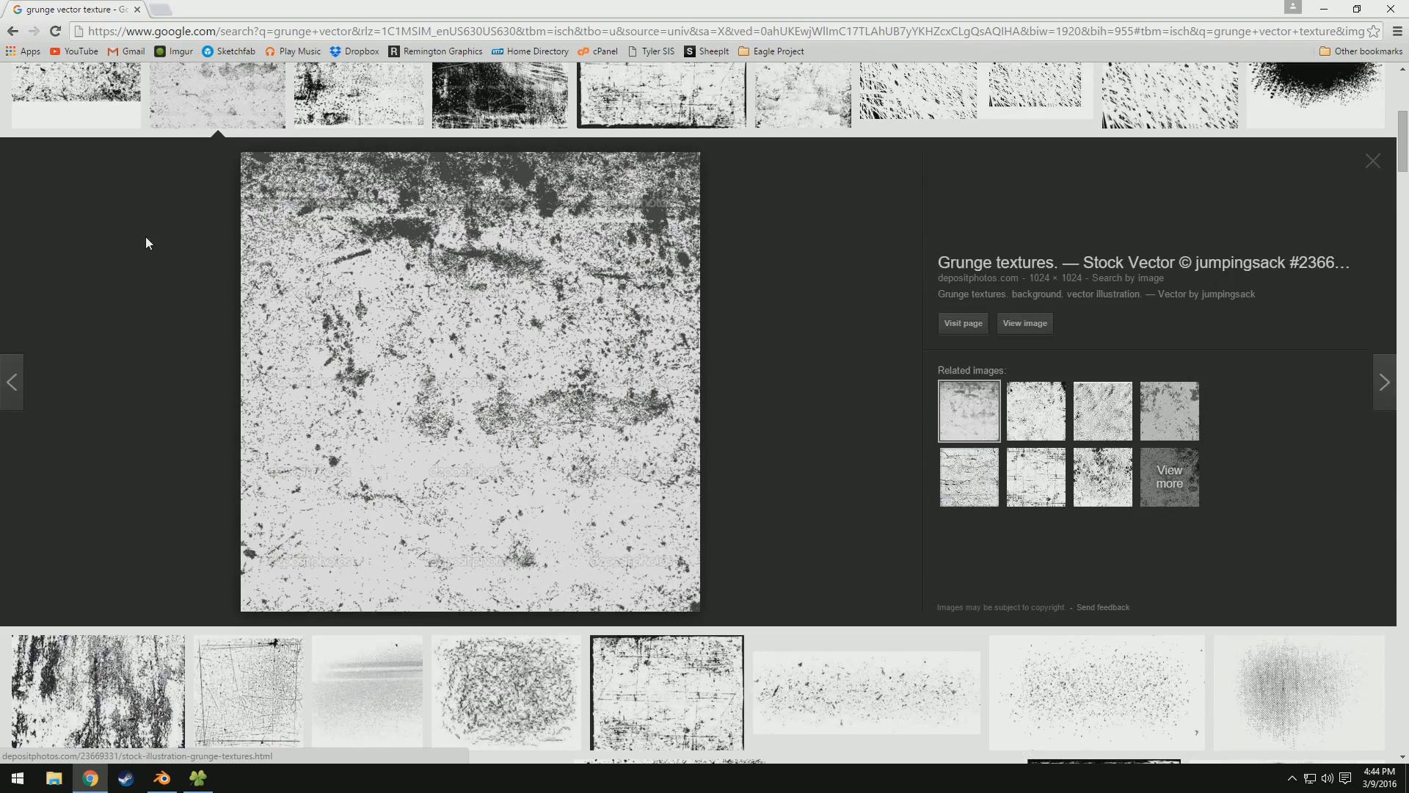
scroll(433, 253, "up", 2)
left_click(904, 236)
scroll(848, 323, "down", 5)
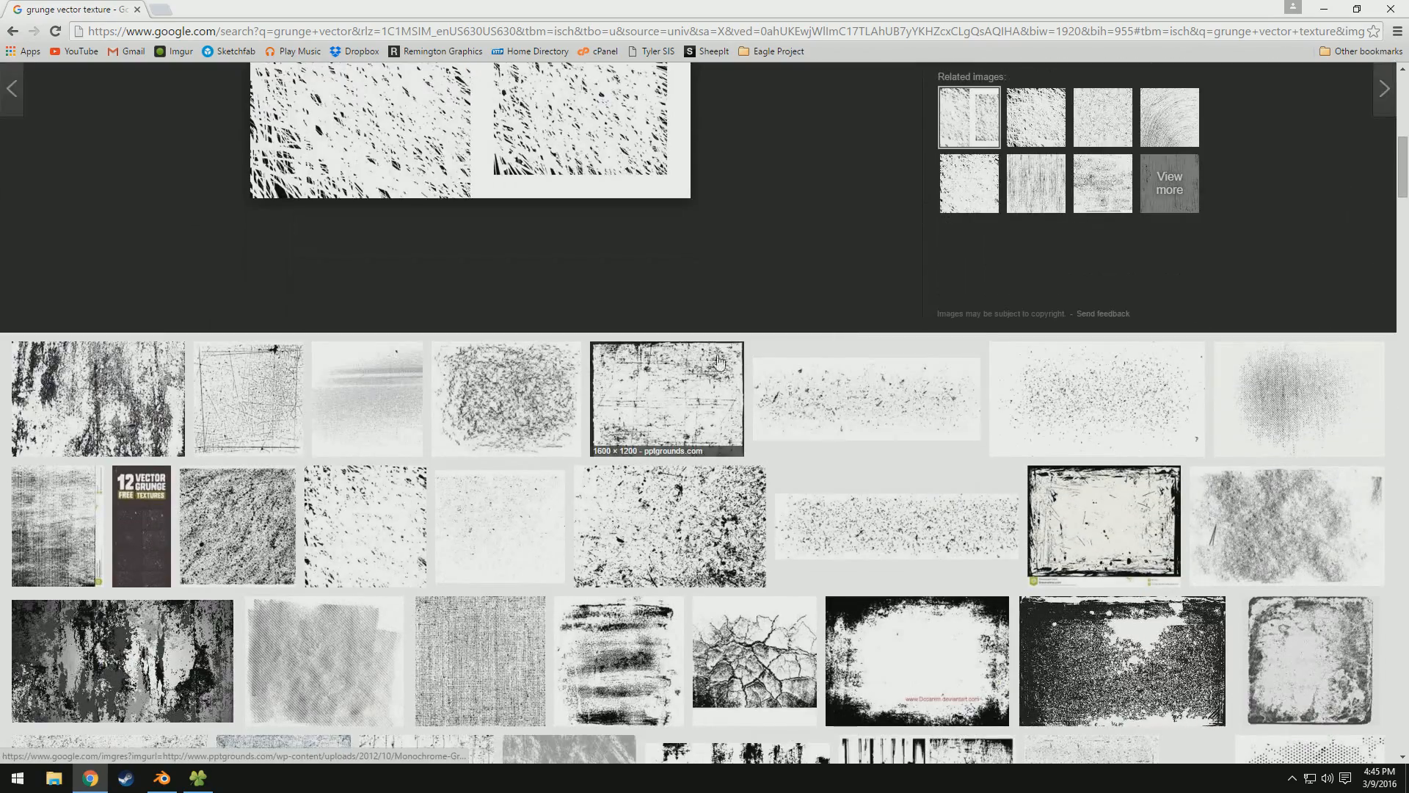
scroll(719, 361, "down", 2)
Step: Open the 9photoshop.com light grunge image at full size in its own tab and close the search results tab
left_click(1289, 382)
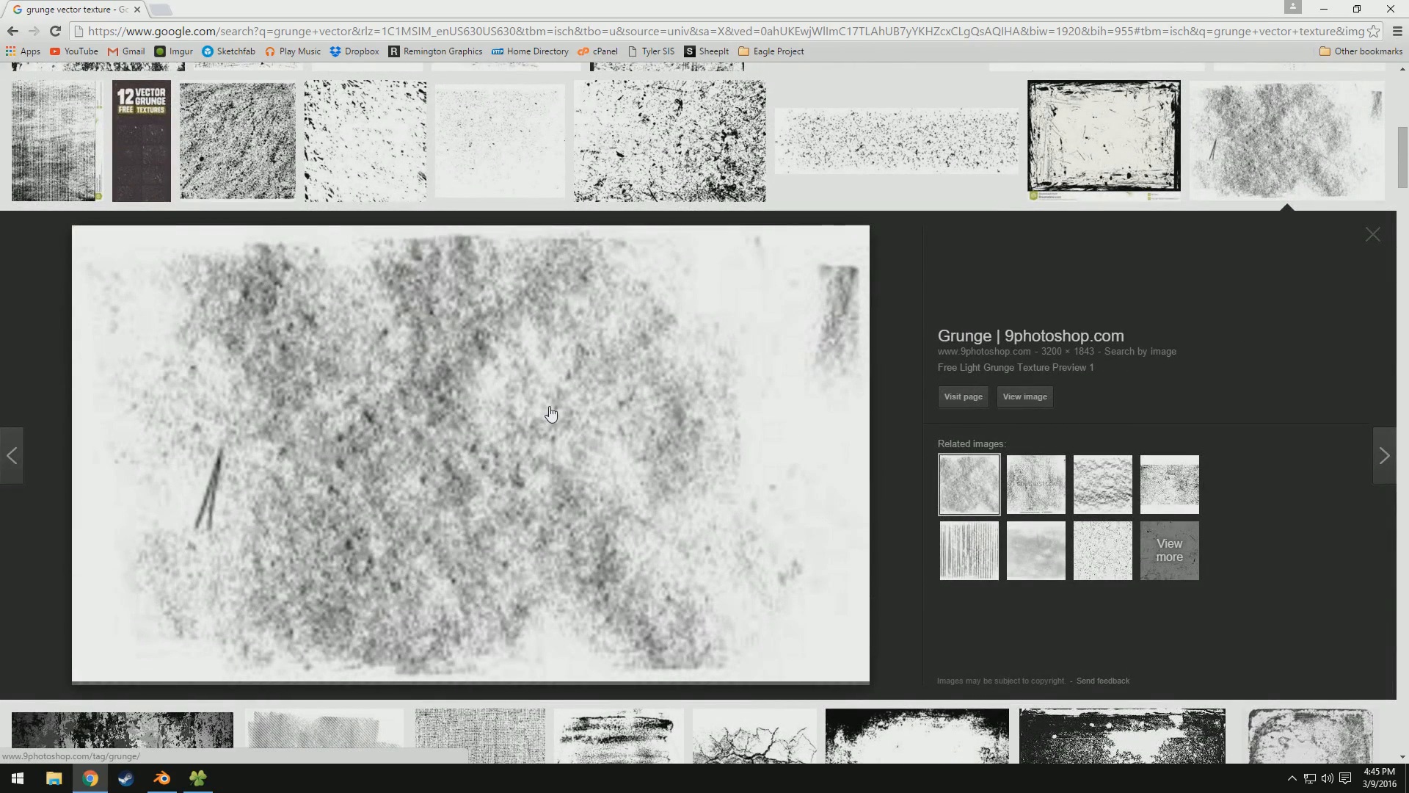
middle_click(1024, 396)
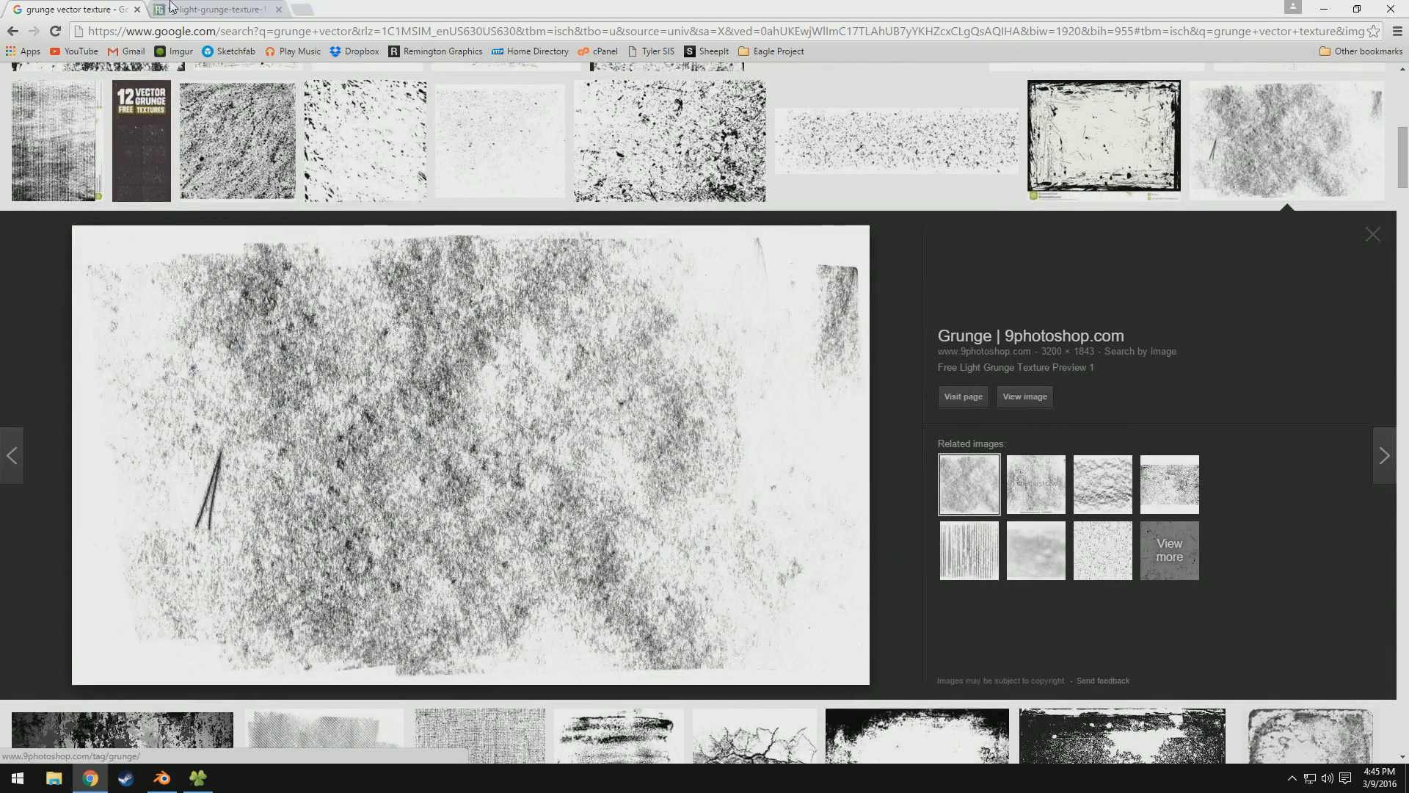
left_click(183, 9)
middle_click(81, 10)
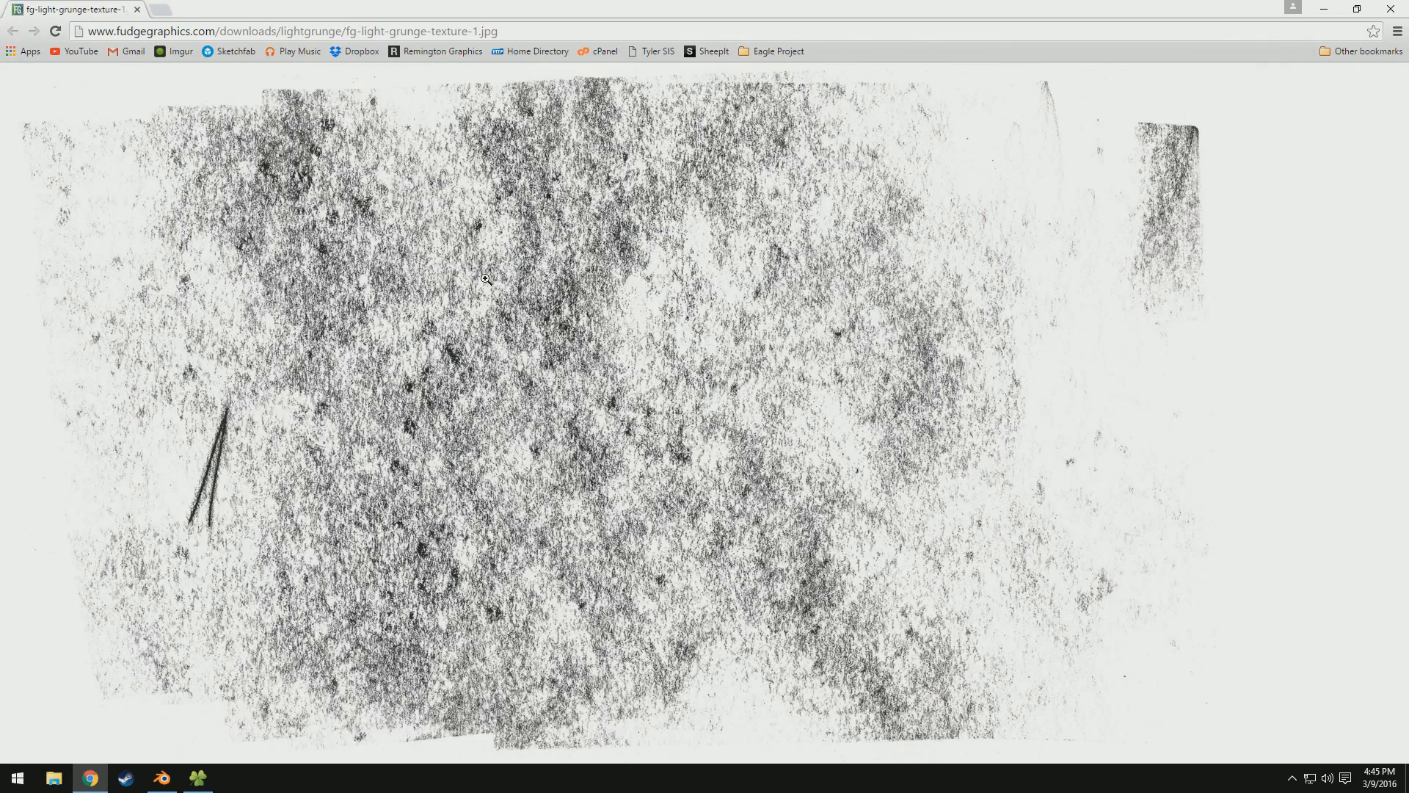
Step: Zoom in and out on fg-light-grunge-texture-1.jpg to inspect its grain, and close the browser tab
right_click(426, 326)
key("Escape")
left_click(429, 309)
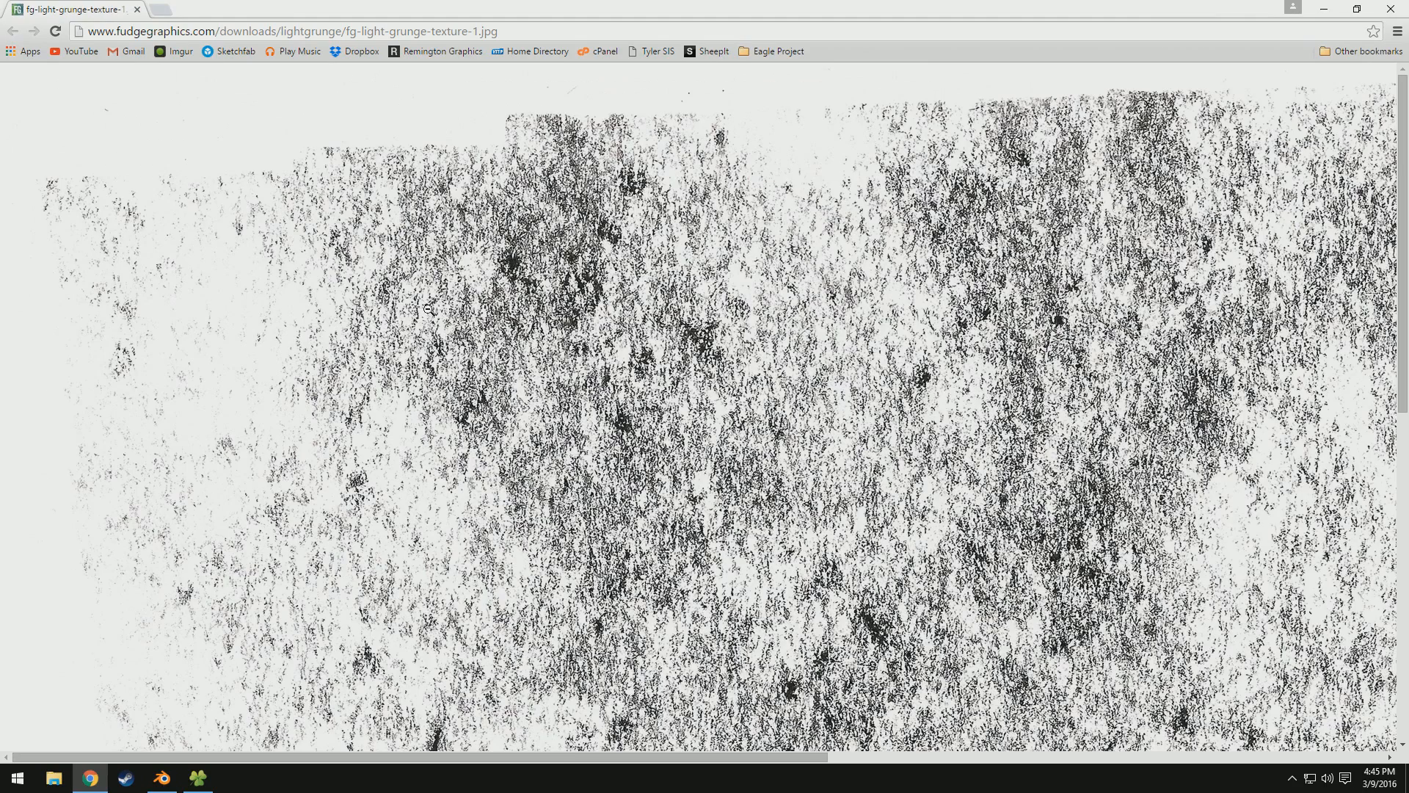
left_click(495, 398)
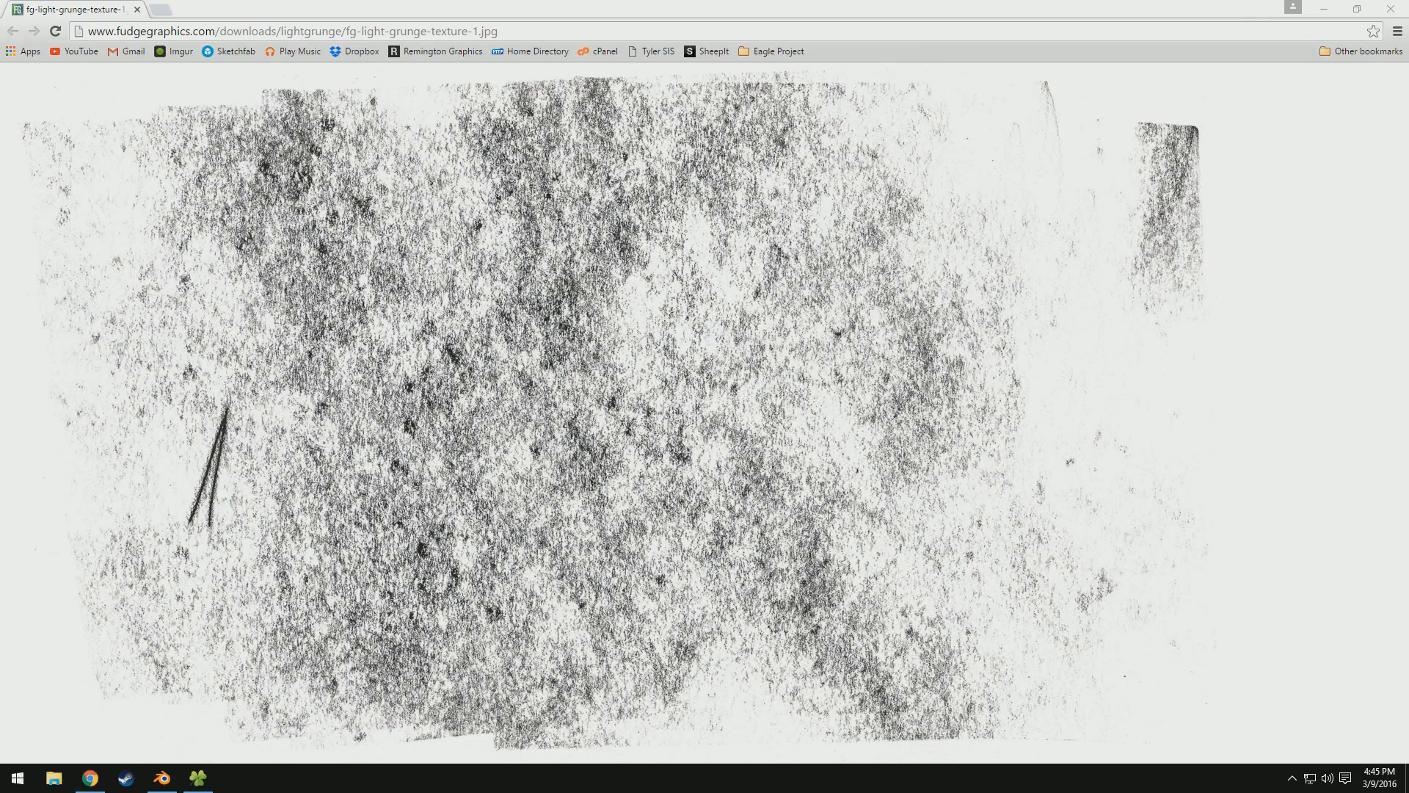
middle_click(79, 2)
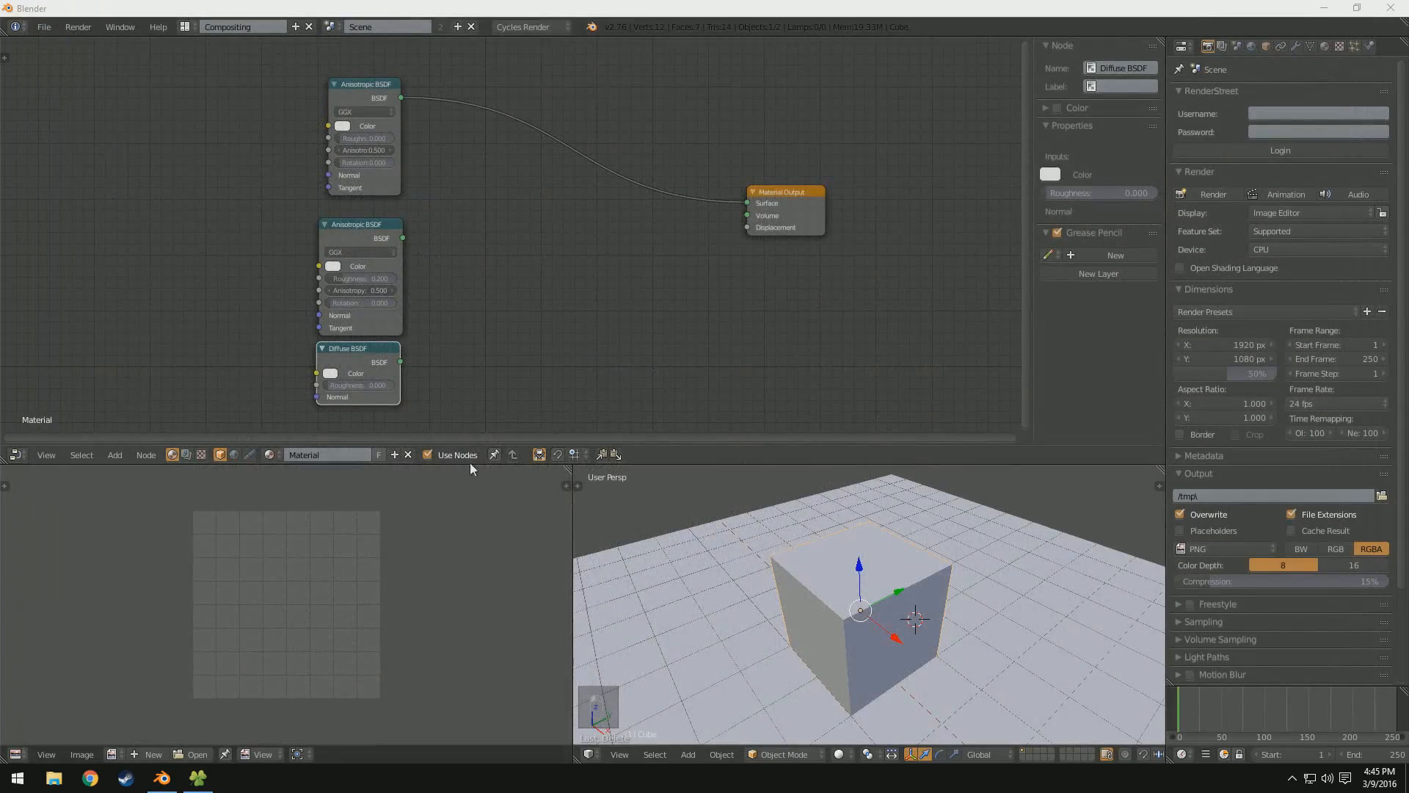
left_click(1325, 8)
left_click_drag(158, 353, 1, 408)
left_click(1131, 153)
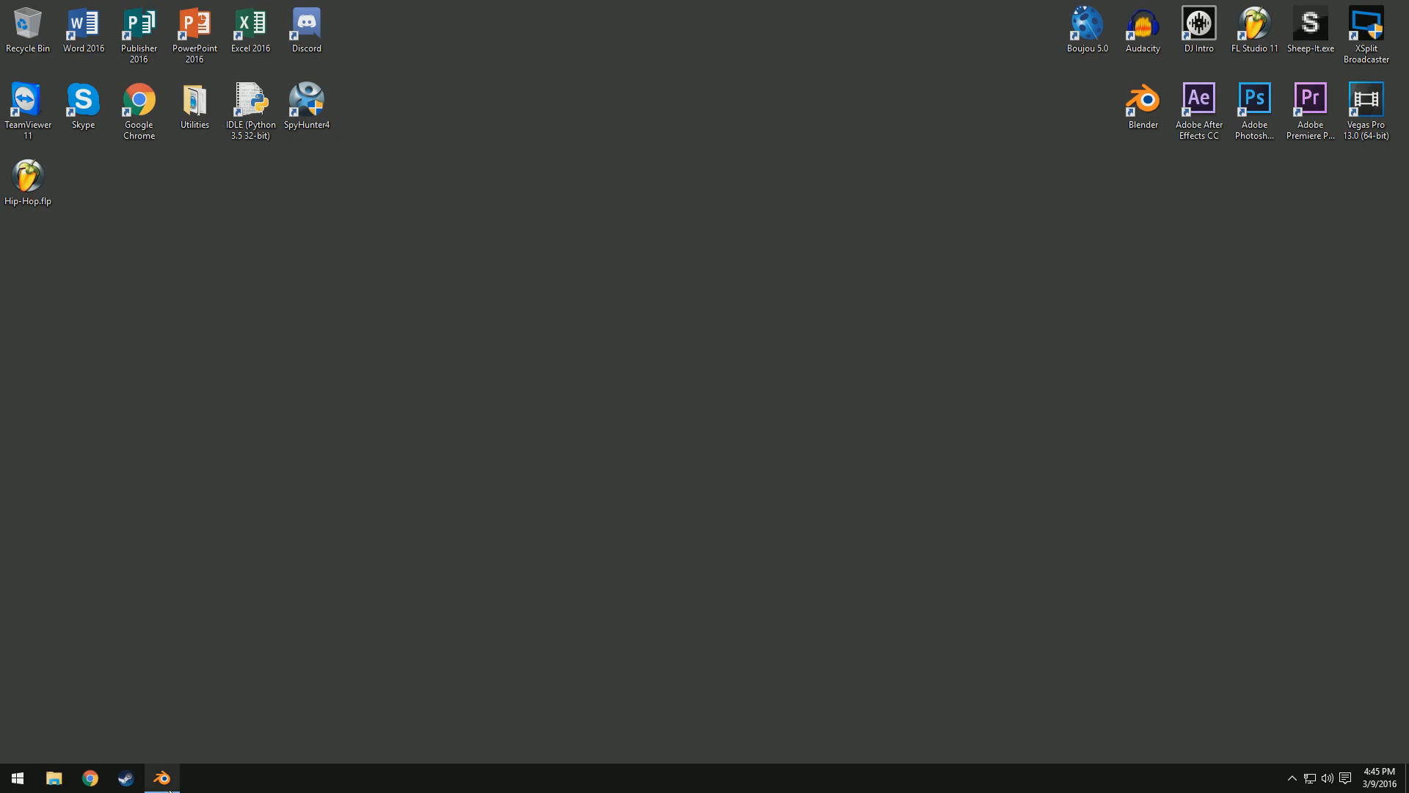
left_click(162, 777)
middle_click_drag(966, 641, 998, 597)
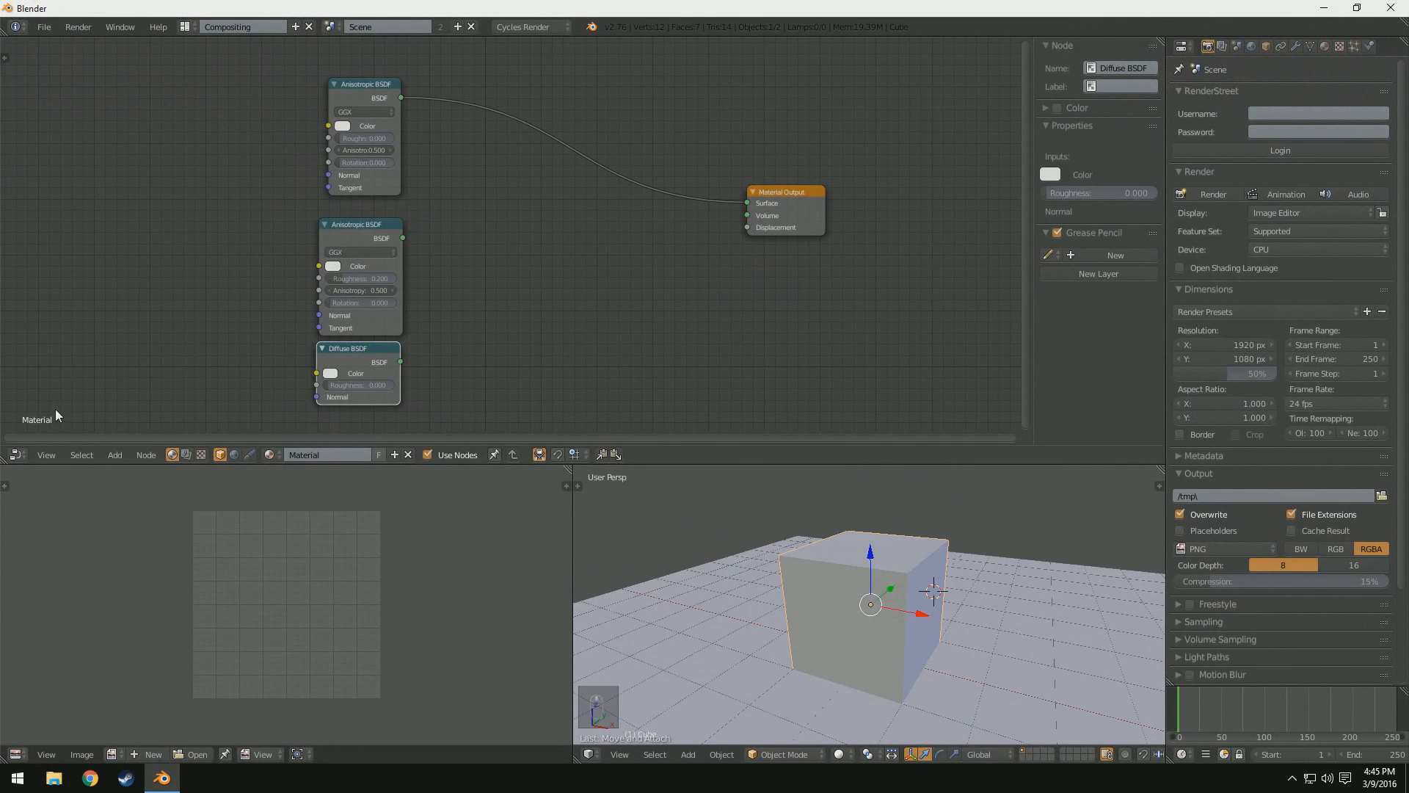
Step: Add an Image Texture node to the material and place it beside the first Anisotropic BSDF node, on its input side
left_click(114, 455)
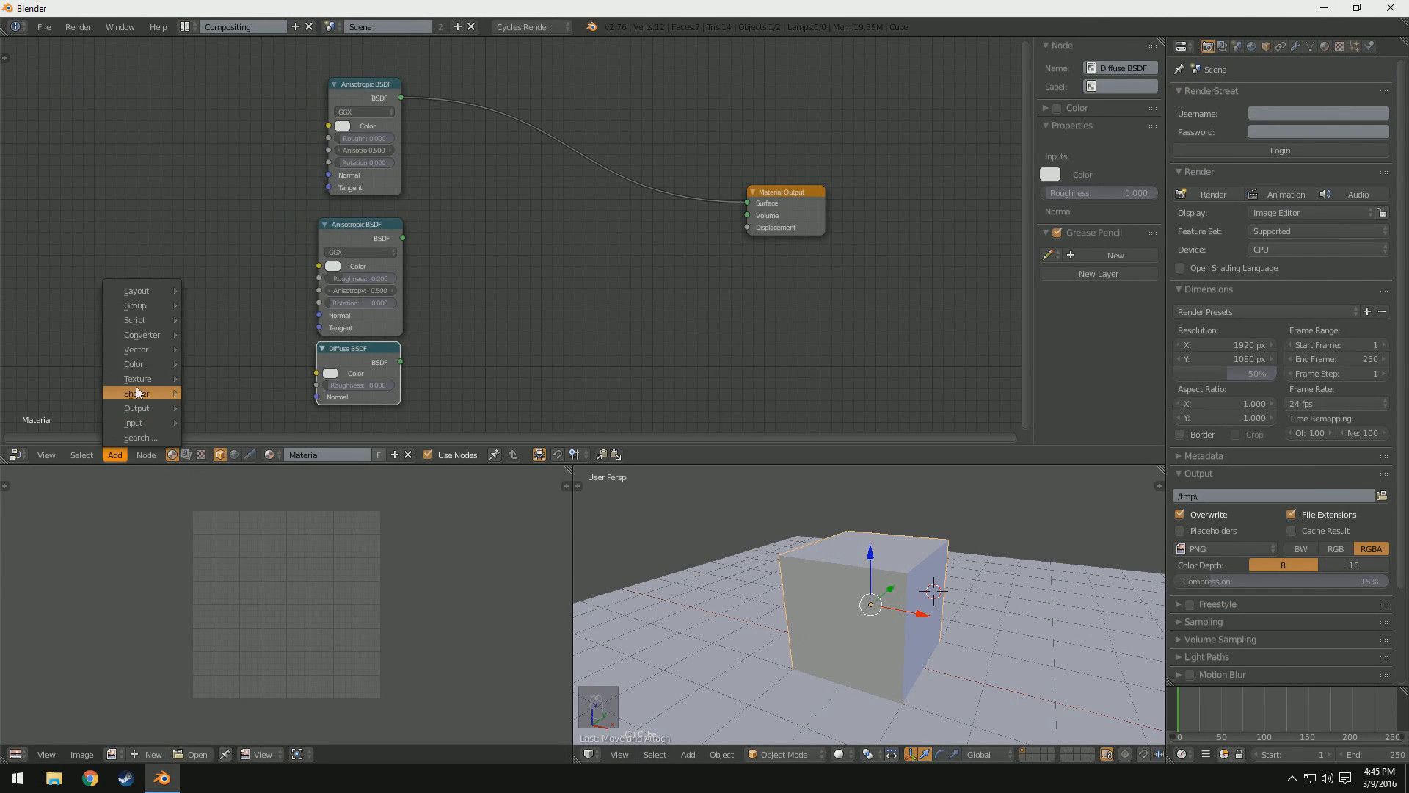
mouse_move(146, 379)
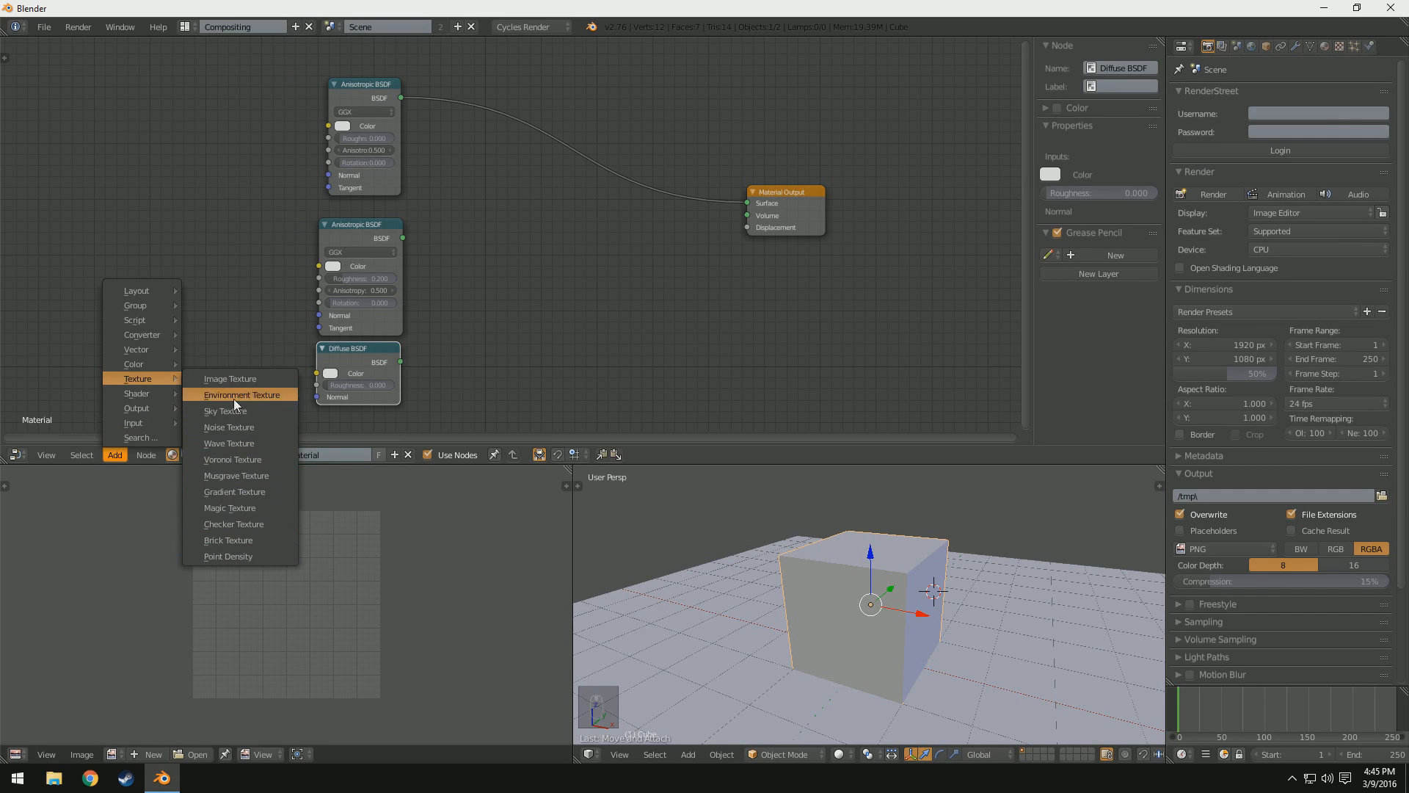
left_click(236, 381)
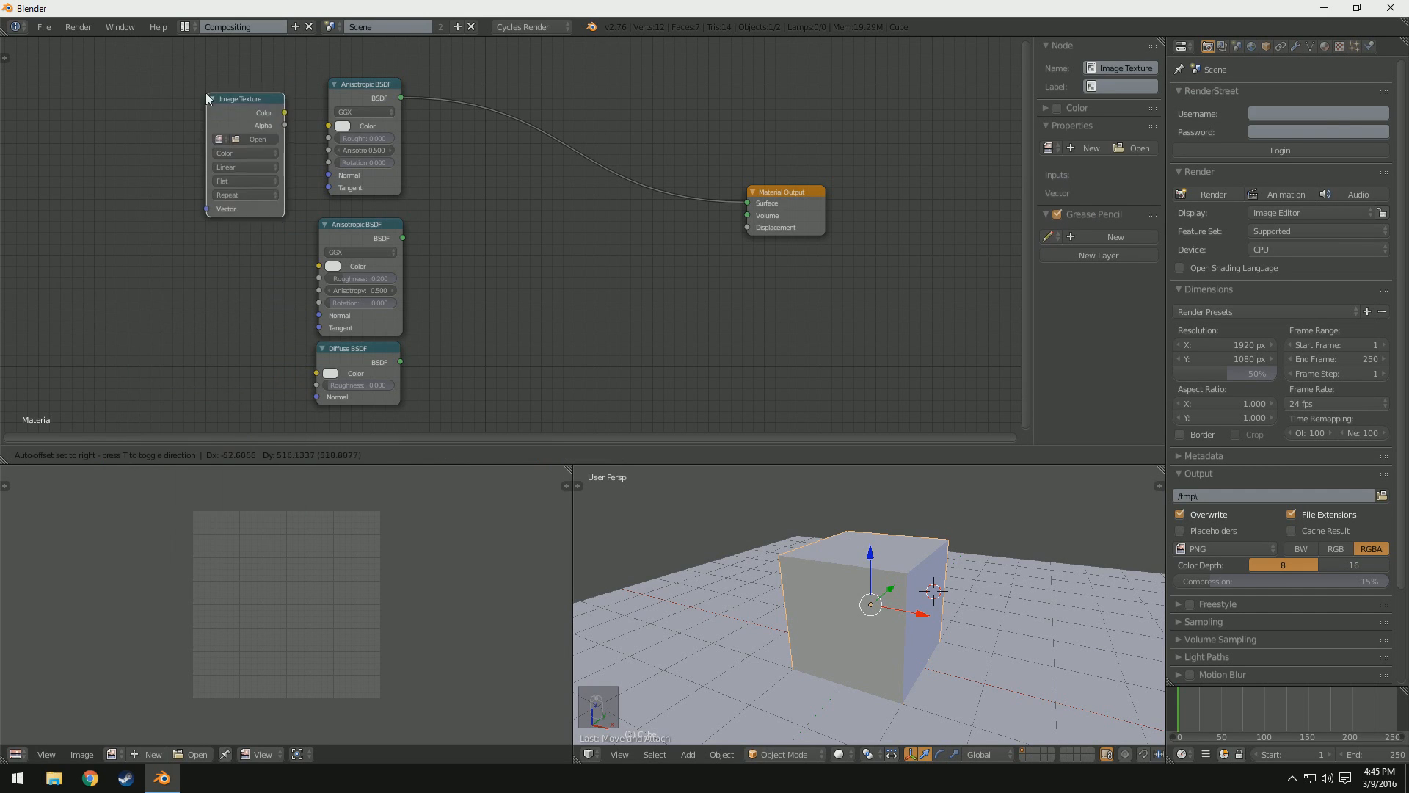
left_click(125, 147)
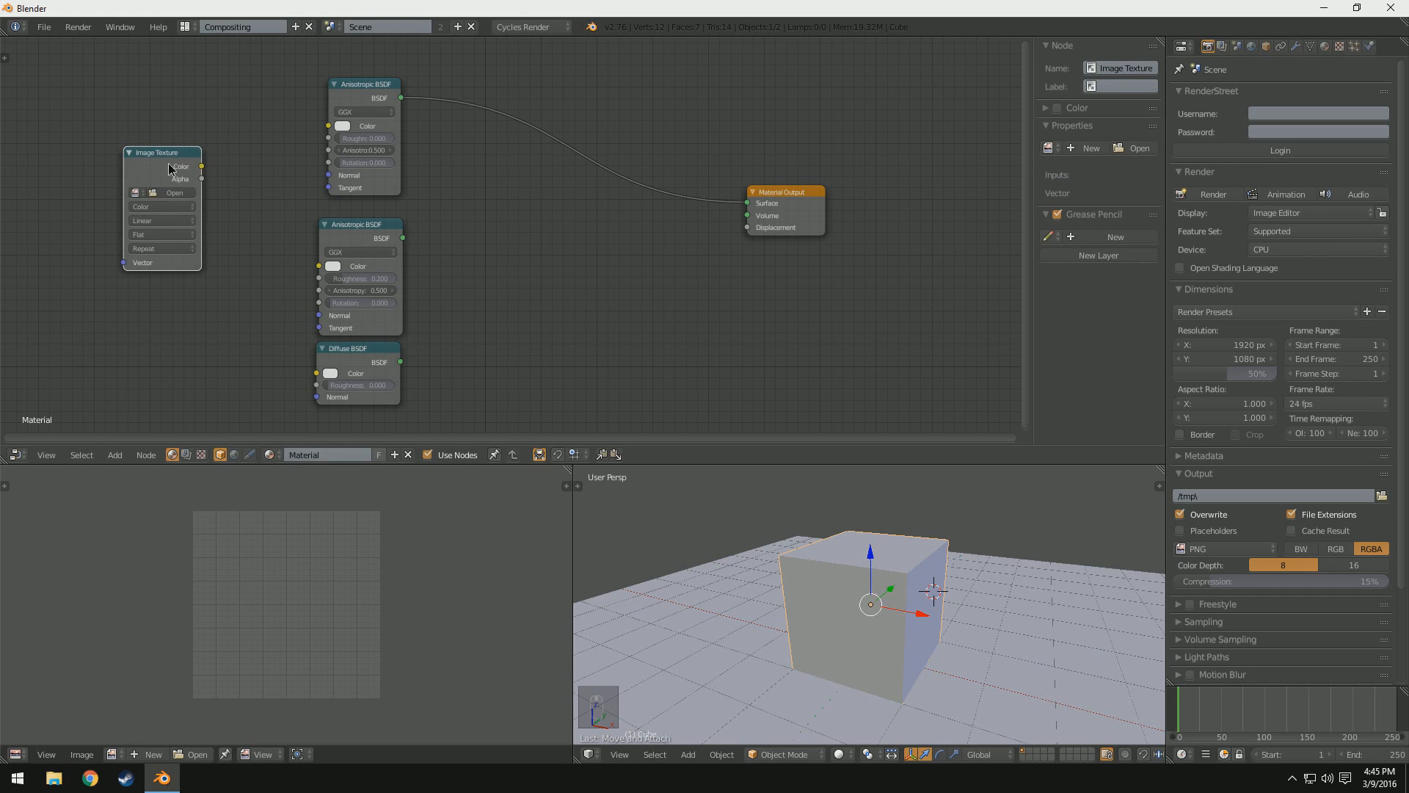
left_click_drag(170, 169, 213, 138)
Step: Insert a Mix Shader between the first Anisotropic BSDF and Material Output, and connect the second Anisotropic BSDF to its second Shader input
left_click(106, 456)
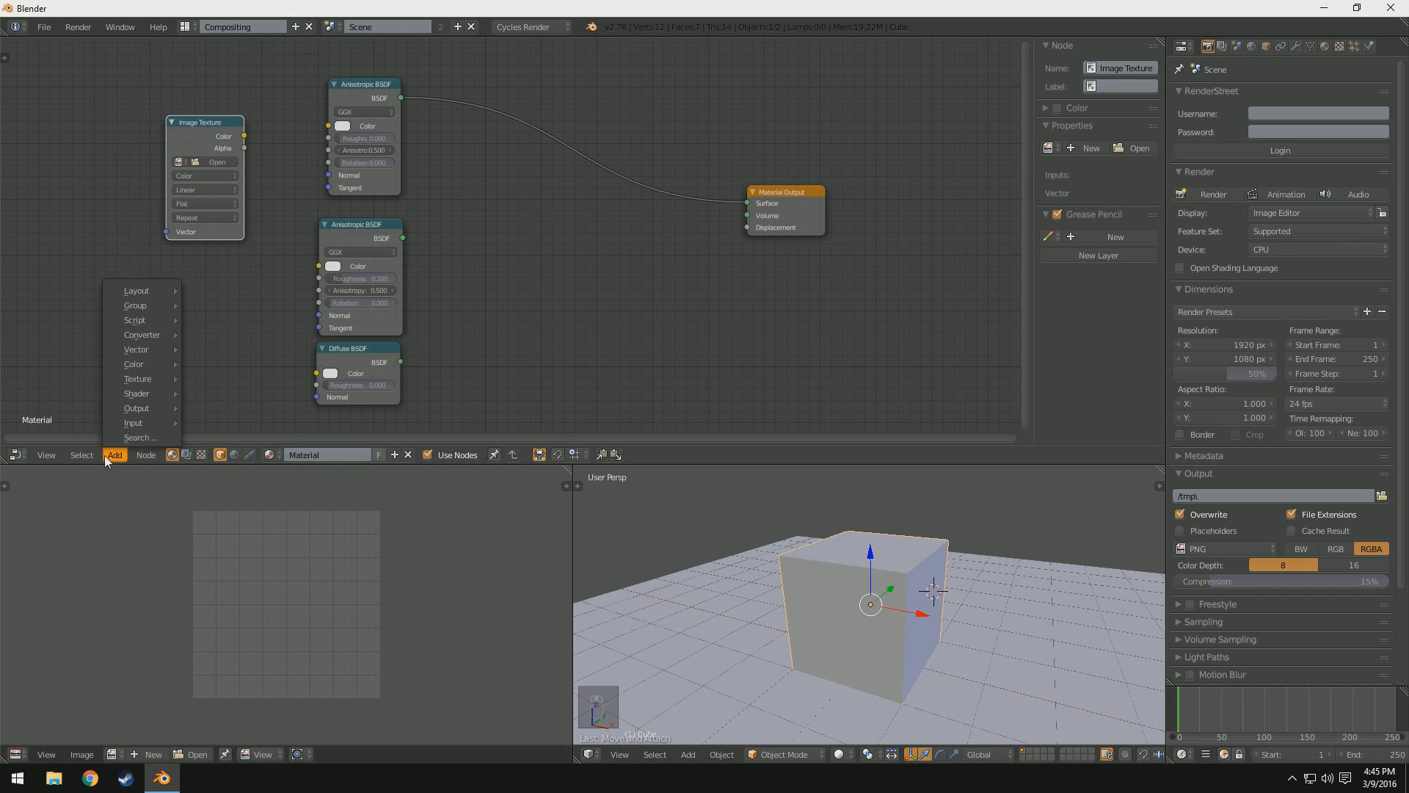
mouse_move(147, 393)
left_click(226, 394)
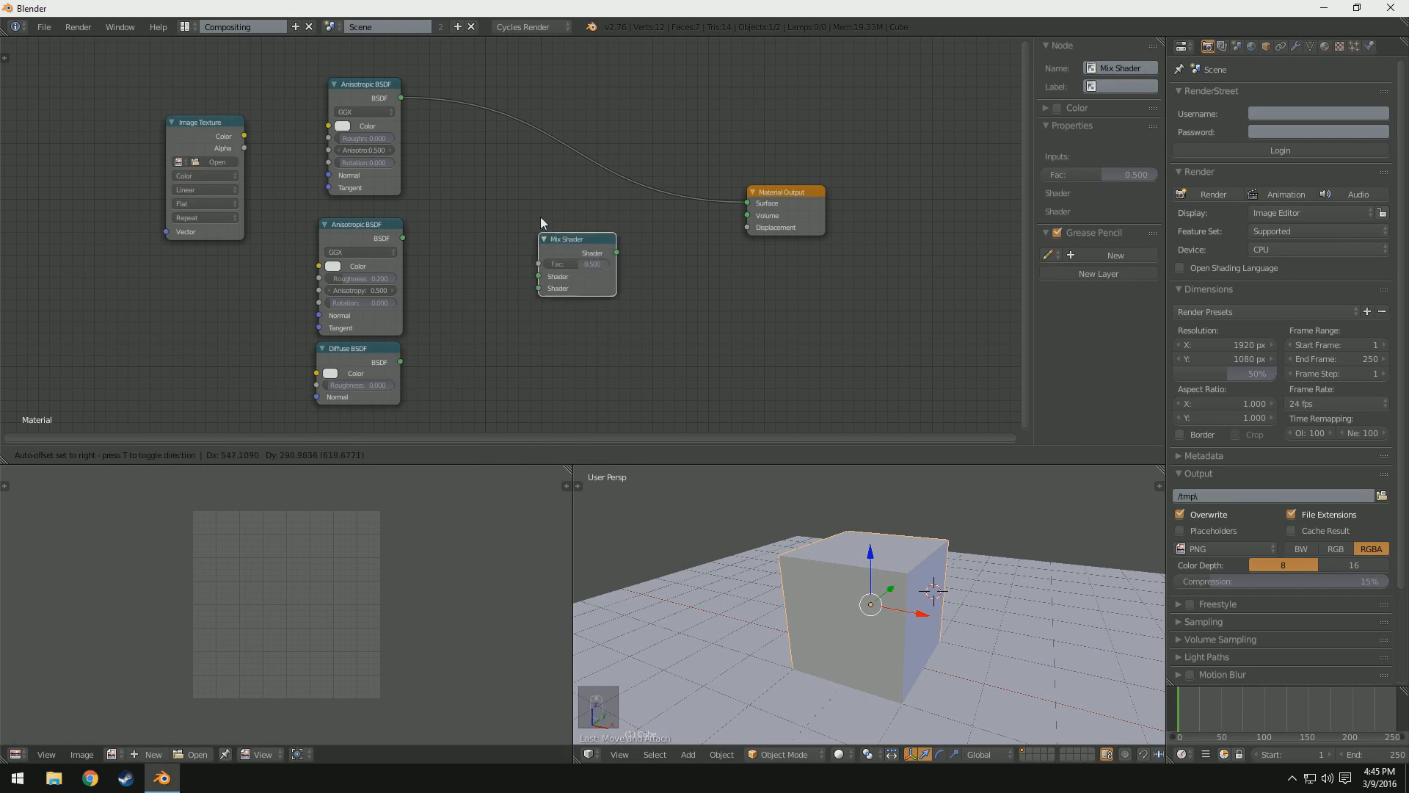
left_click(533, 98)
left_click(400, 242)
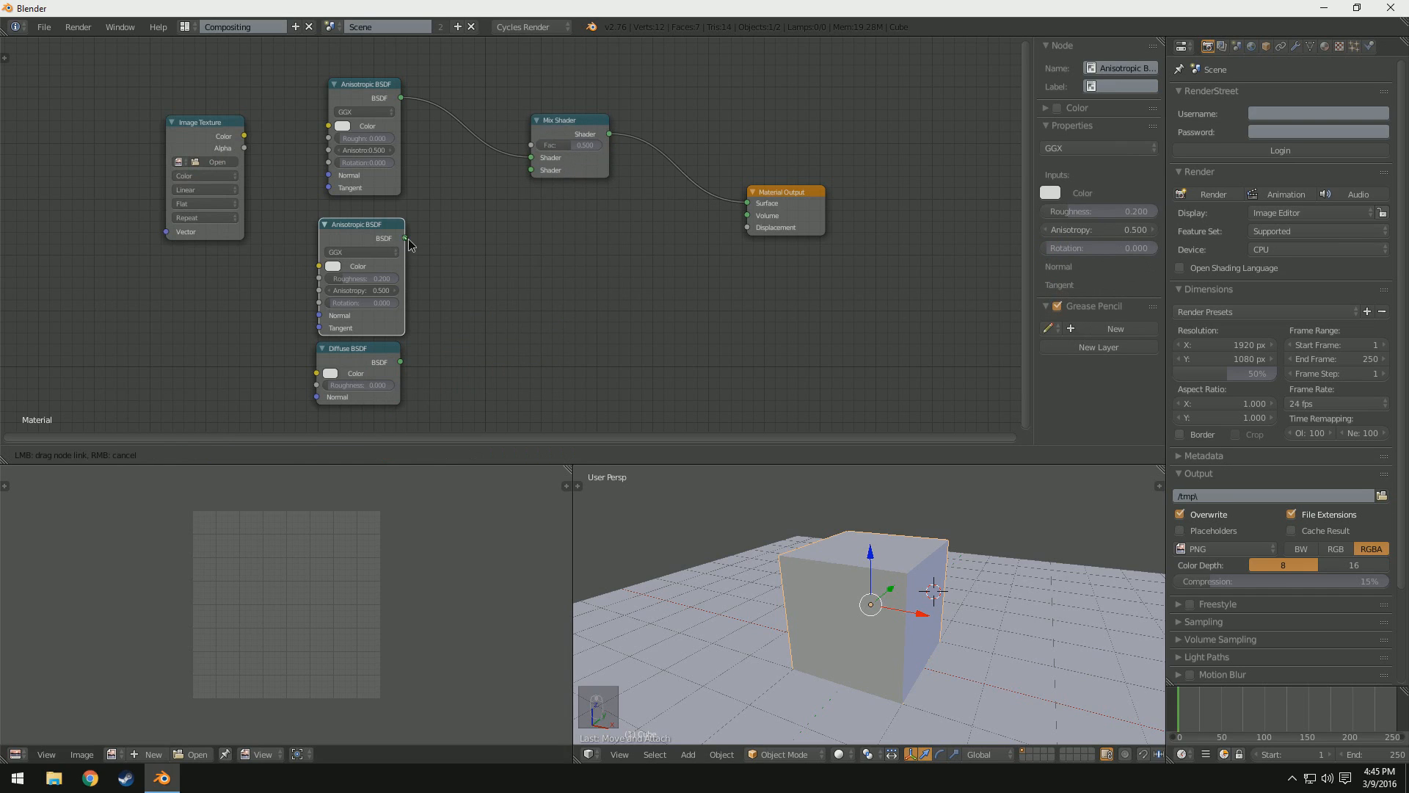
left_click_drag(534, 158, 530, 171)
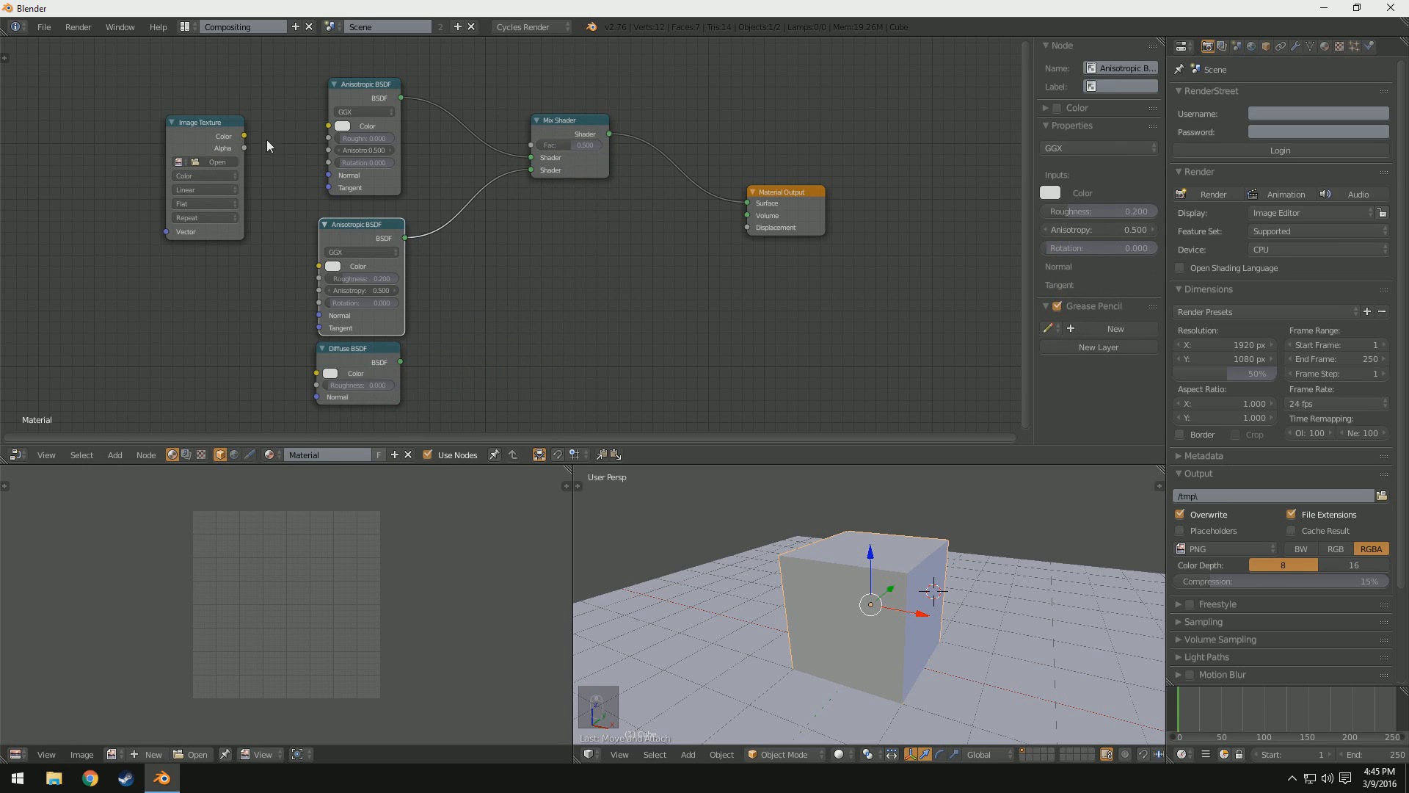
Step: Connect the Image Texture's Color output to the Mix Shader's Fac input, and close the grunge photo viewer window
left_click_drag(245, 136, 531, 145)
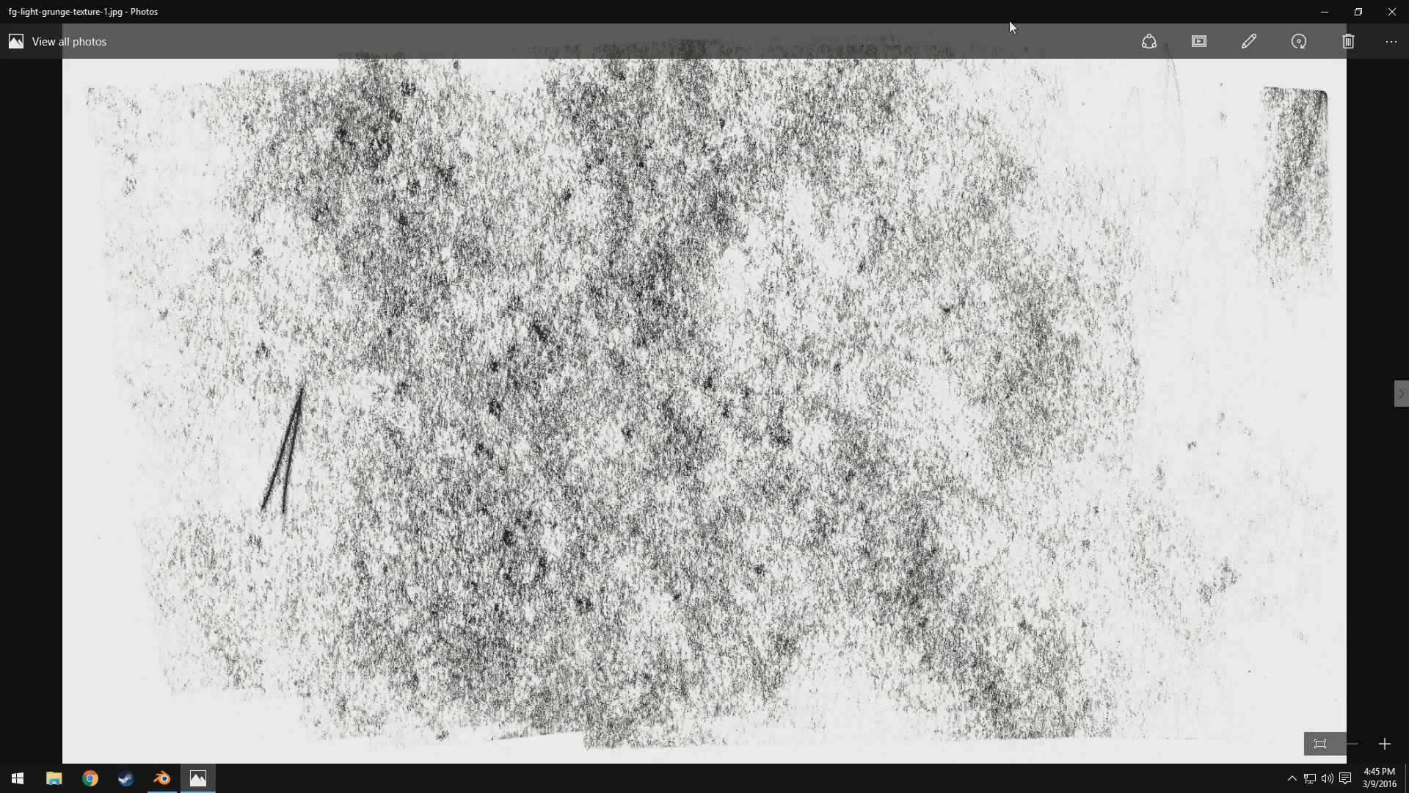
left_click_drag(1011, 22, 953, 184)
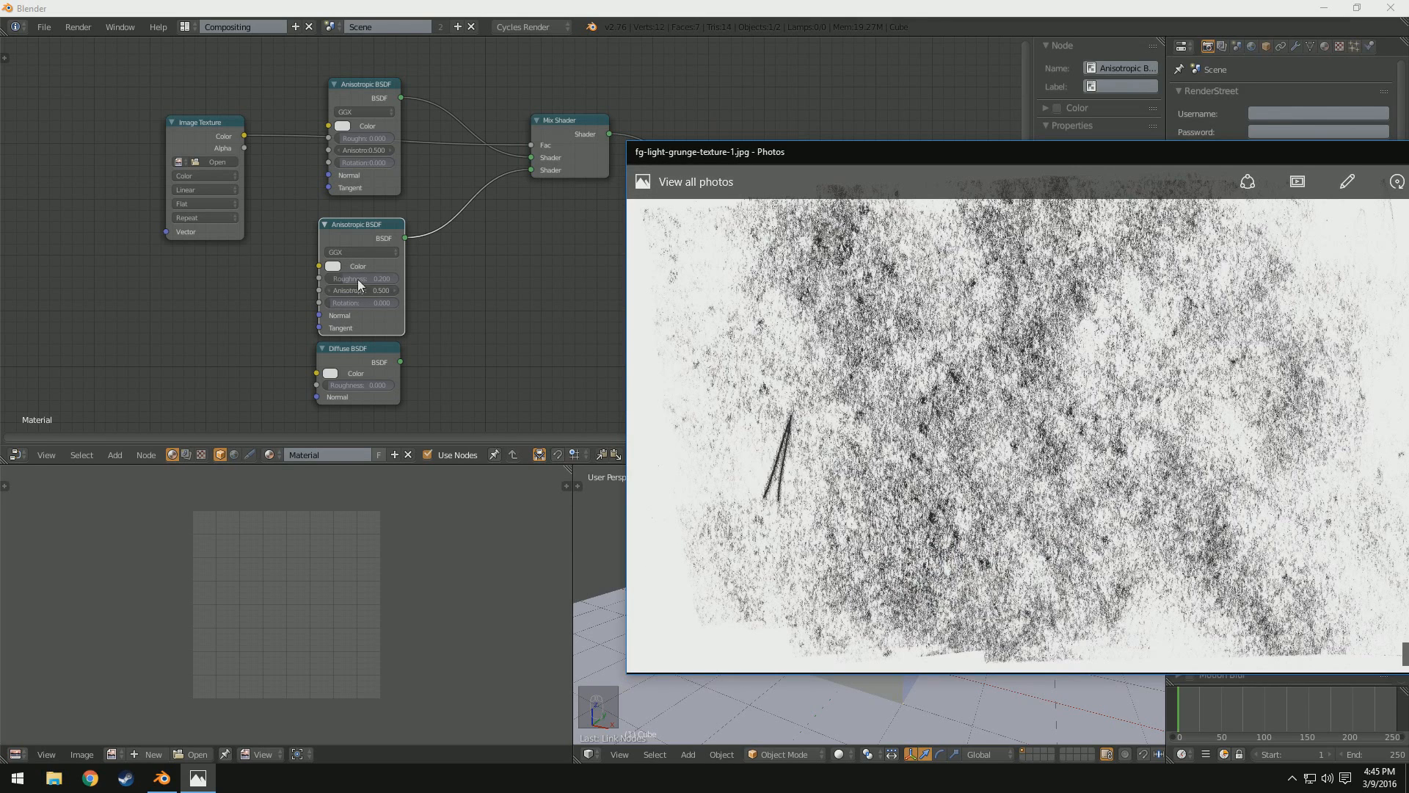
key("alt+F4")
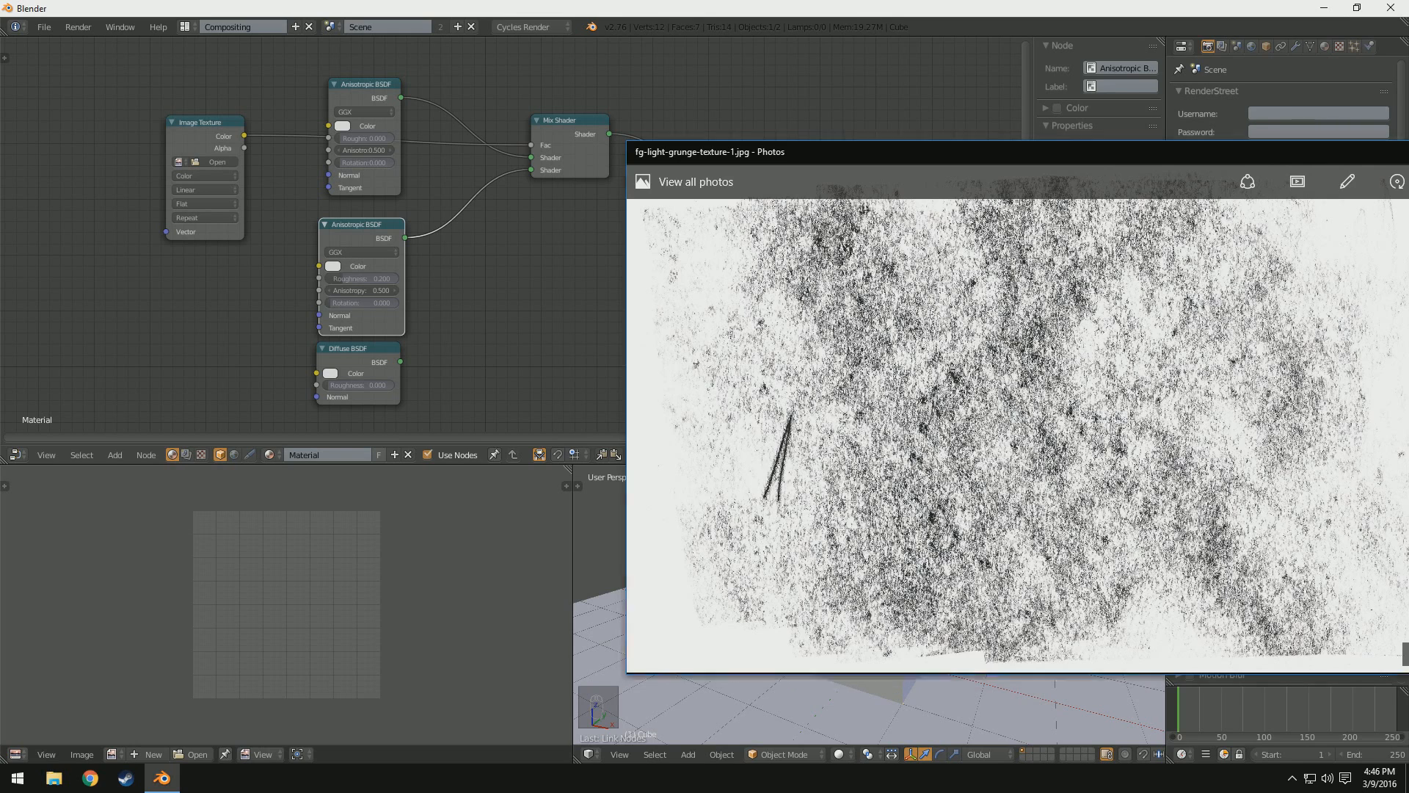
Step: Load fg-light-grunge-texture-1.jpg from the Desktop into the Image Texture node
scroll(537, 293, "down", 1)
middle_click_drag(524, 267, 578, 278)
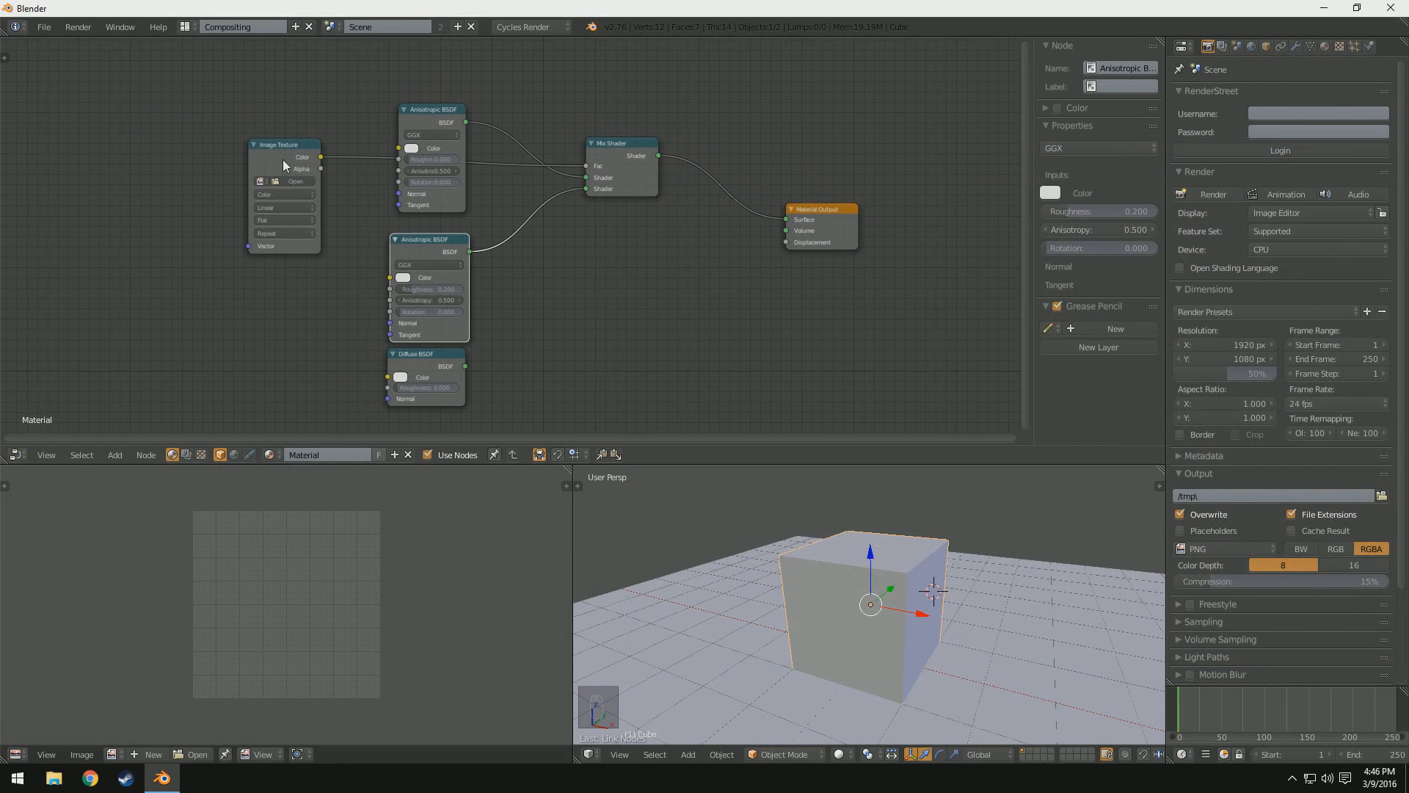
left_click(288, 184)
left_click(50, 243)
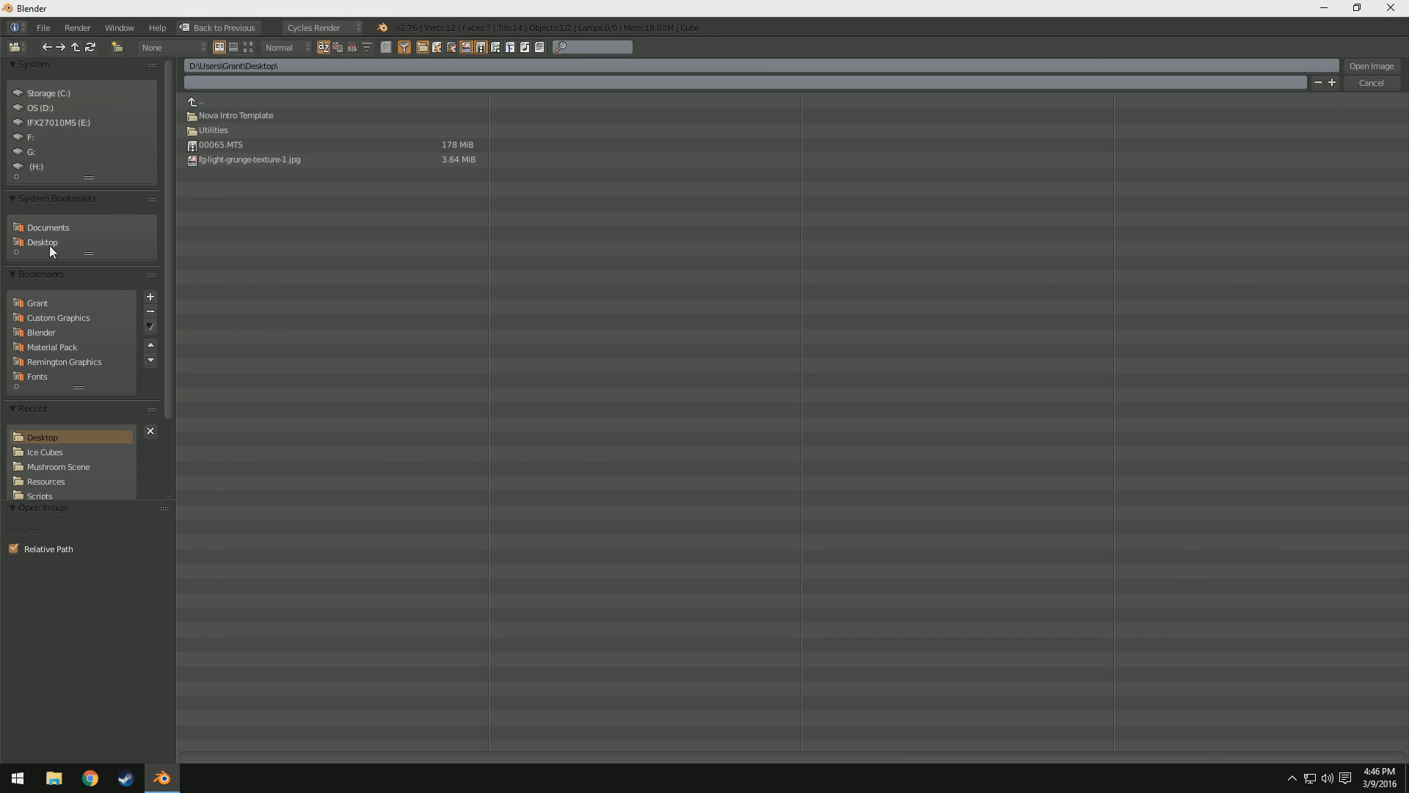
double_click(290, 162)
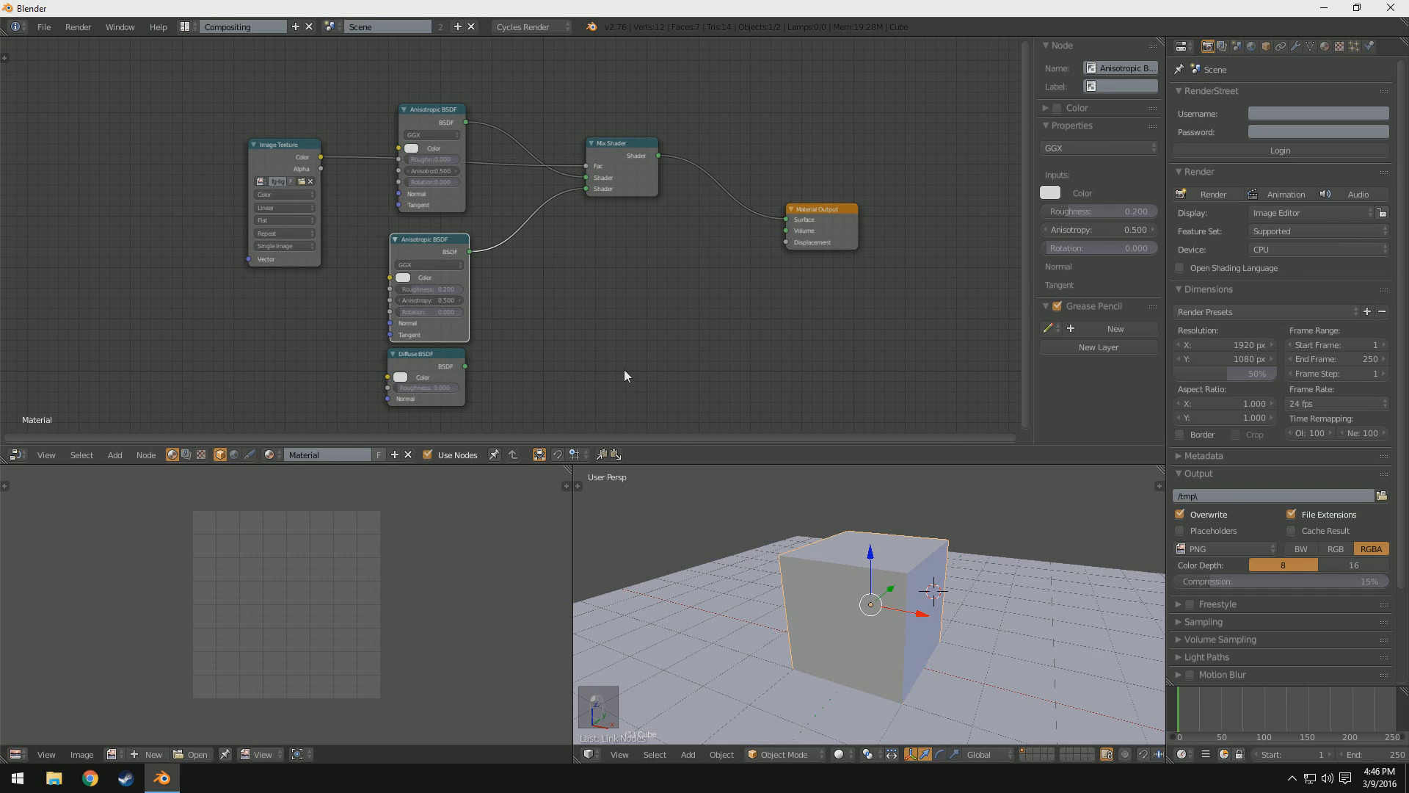
Step: Set the Image Texture node's projection to Box
scroll(306, 296, "up", 2)
middle_click_drag(609, 280, 741, 275)
mouse_move(539, 240)
left_mouse_down()
mouse_move(549, 213)
mouse_move(540, 227)
left_mouse_up()
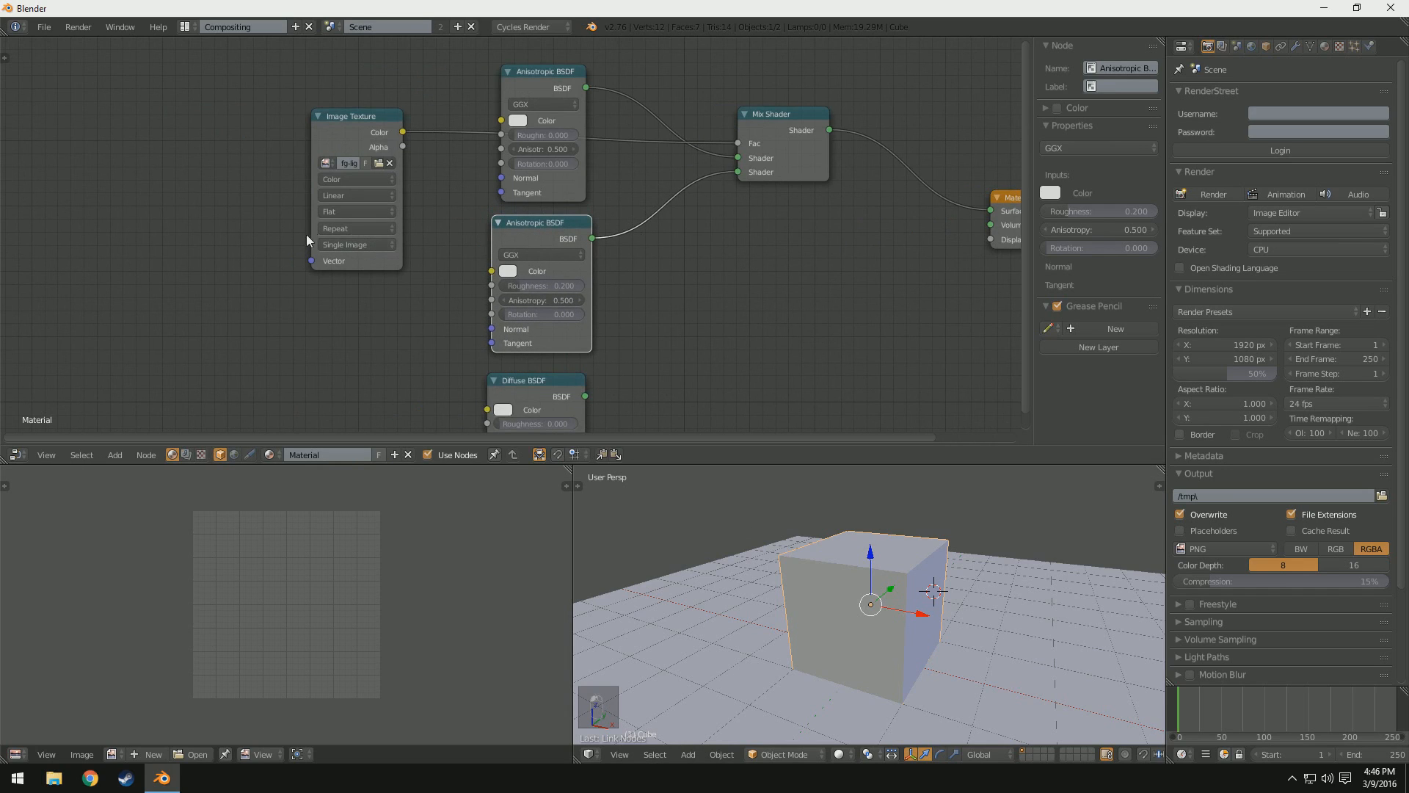
left_click(347, 210)
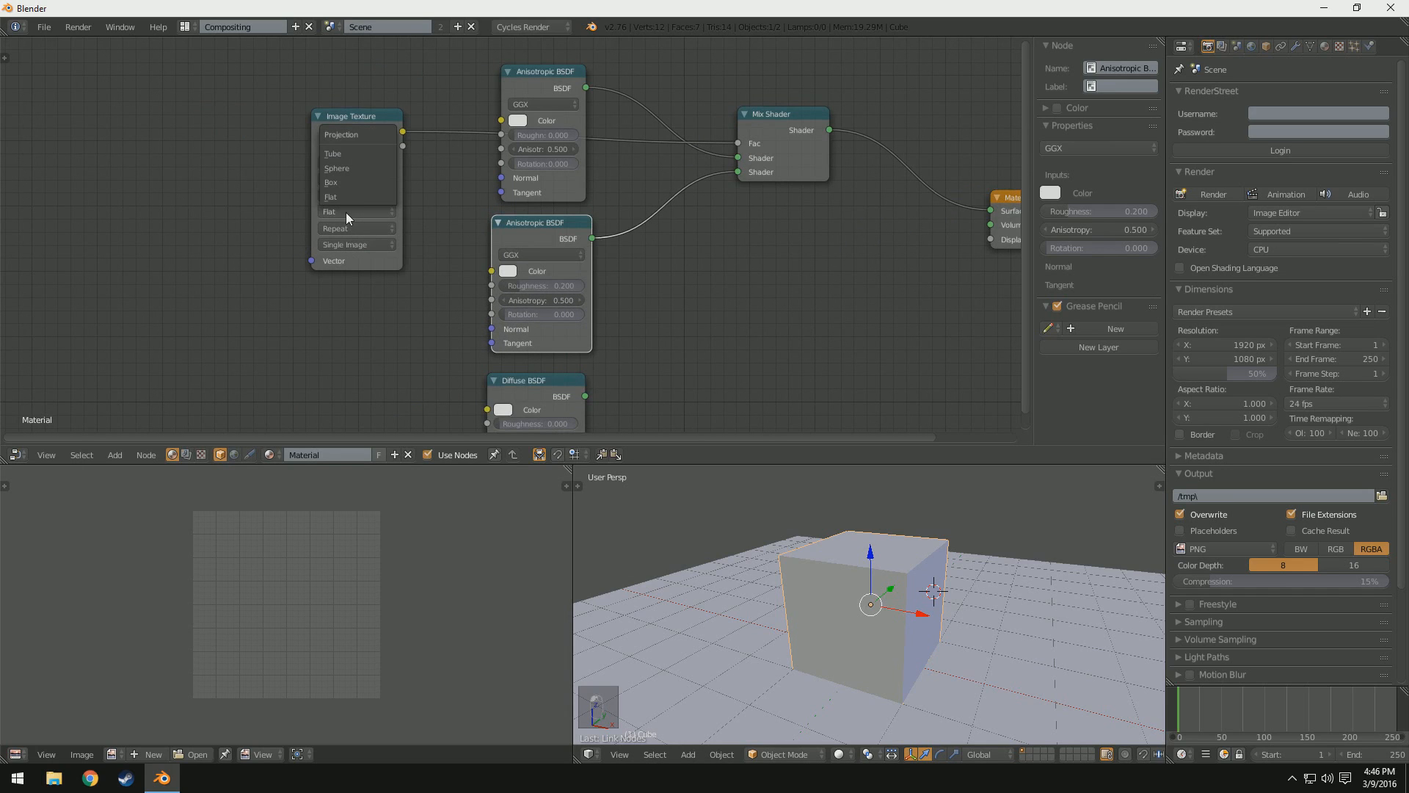
left_click(340, 180)
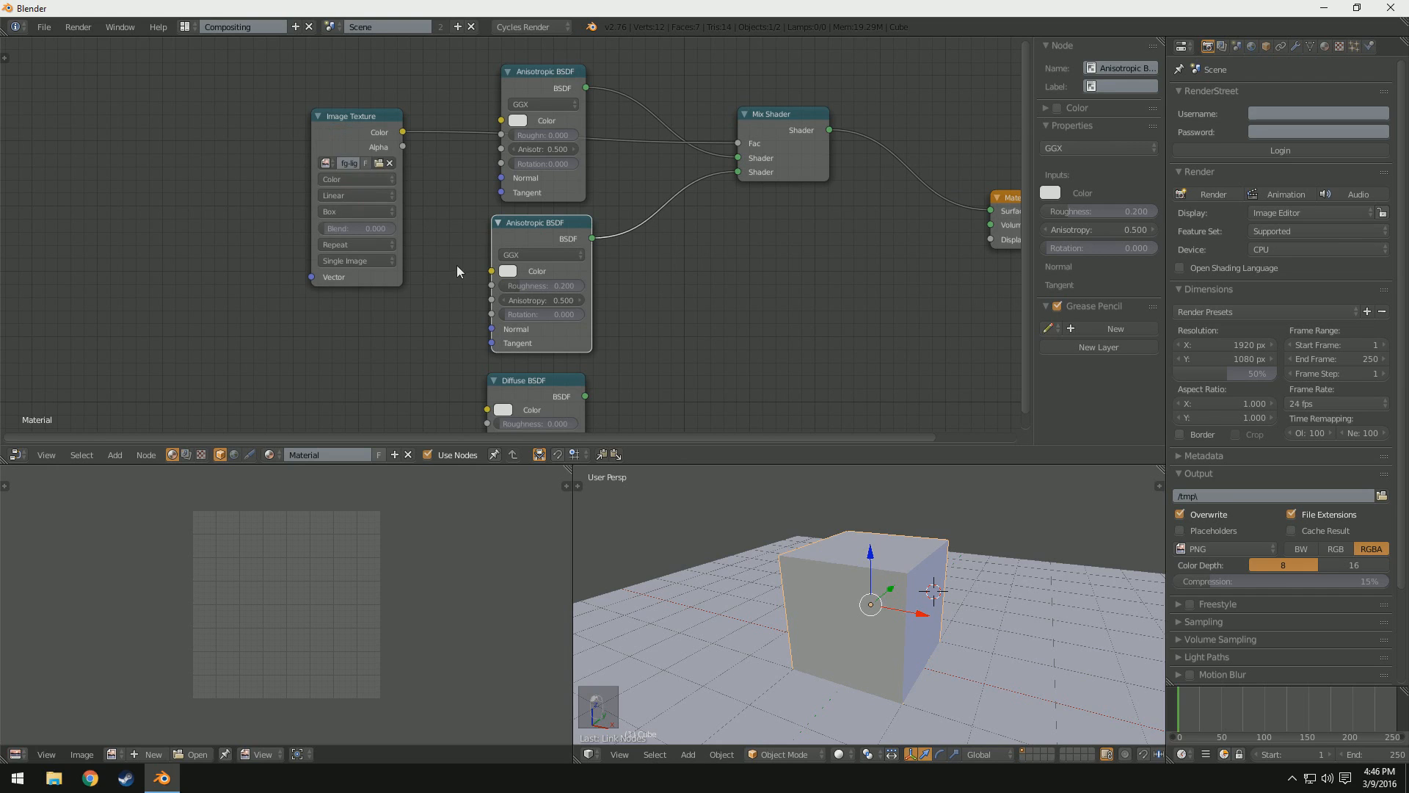
scroll(314, 277, "down", 2)
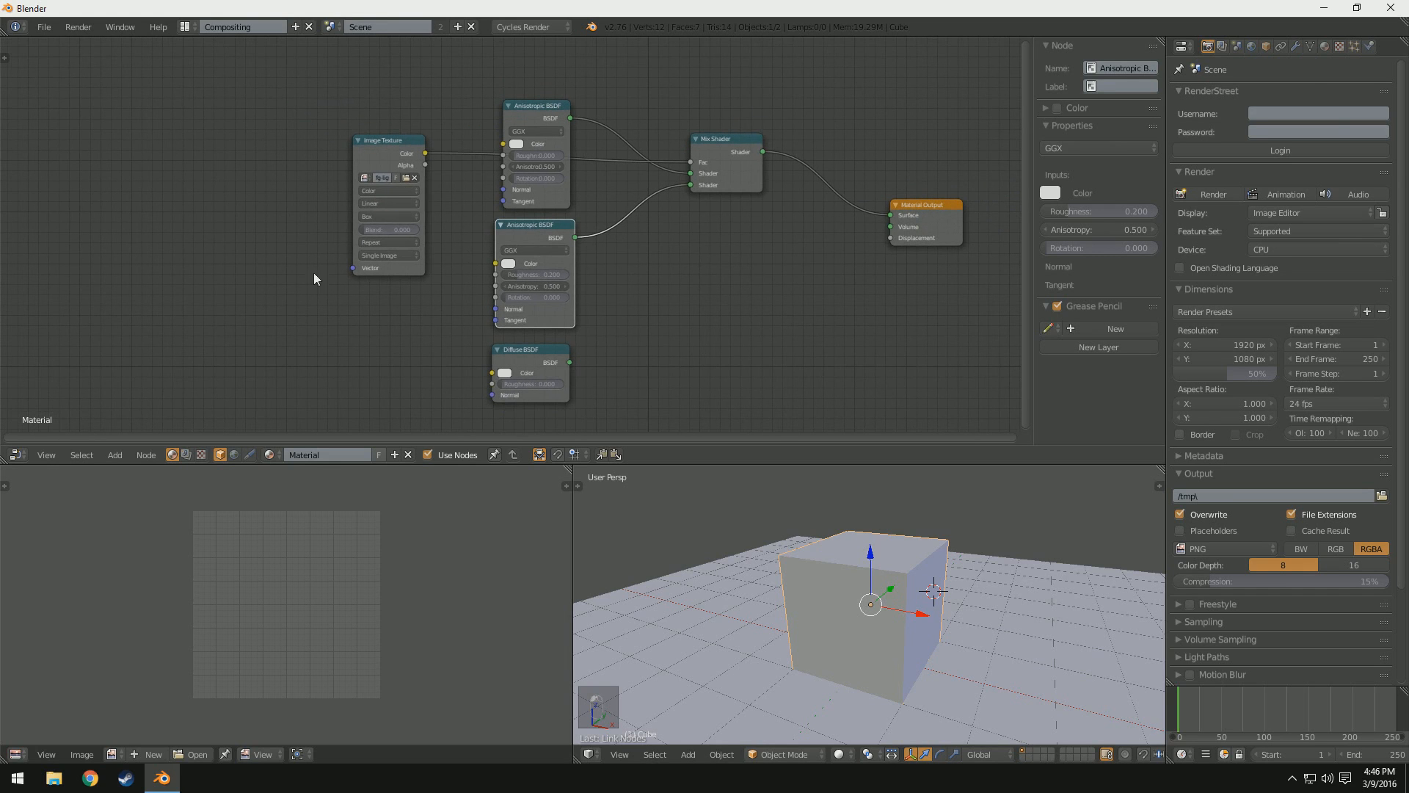
Step: Feed the image texture's Vector input from Texture Coordinate | Generated in the cube's material properties
left_click(1325, 47)
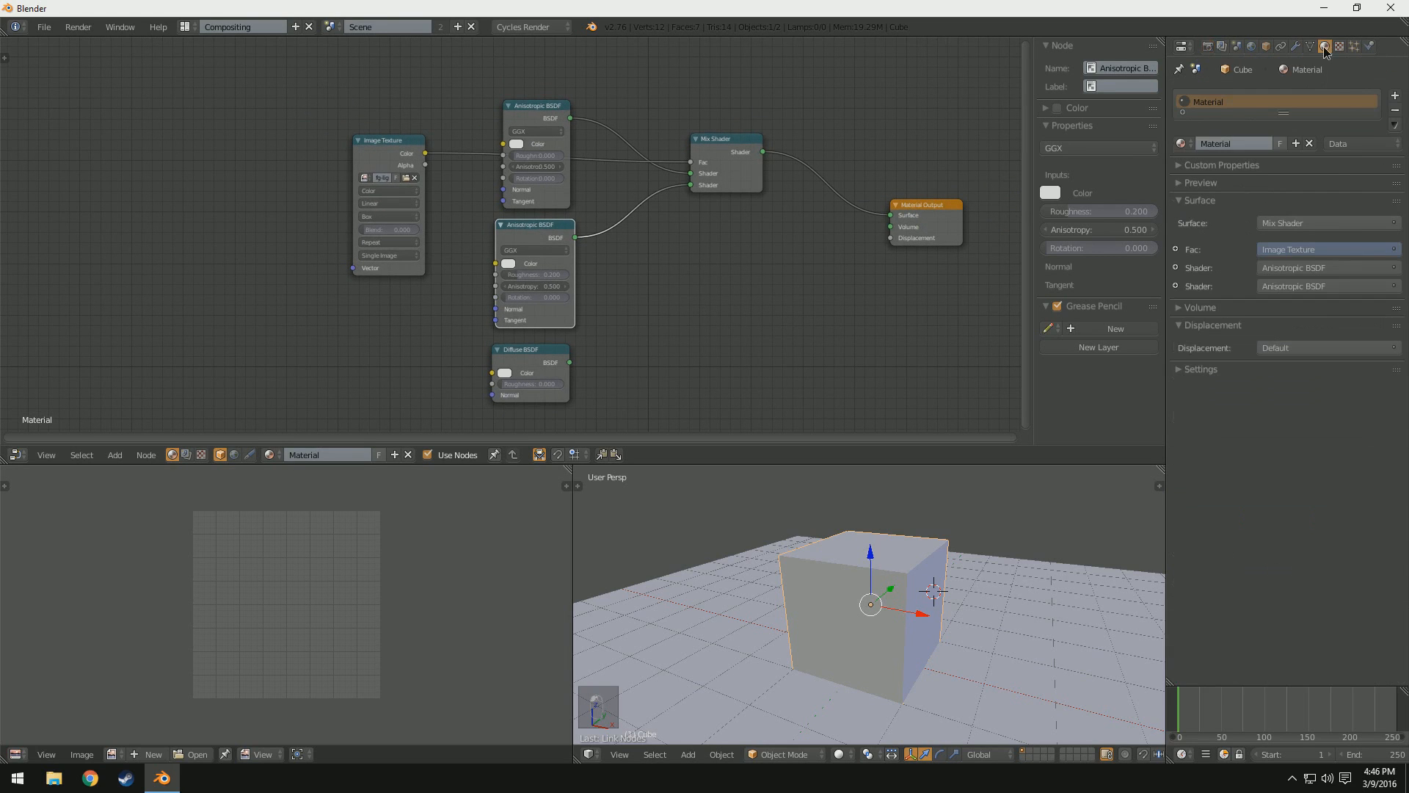
left_click(1176, 250)
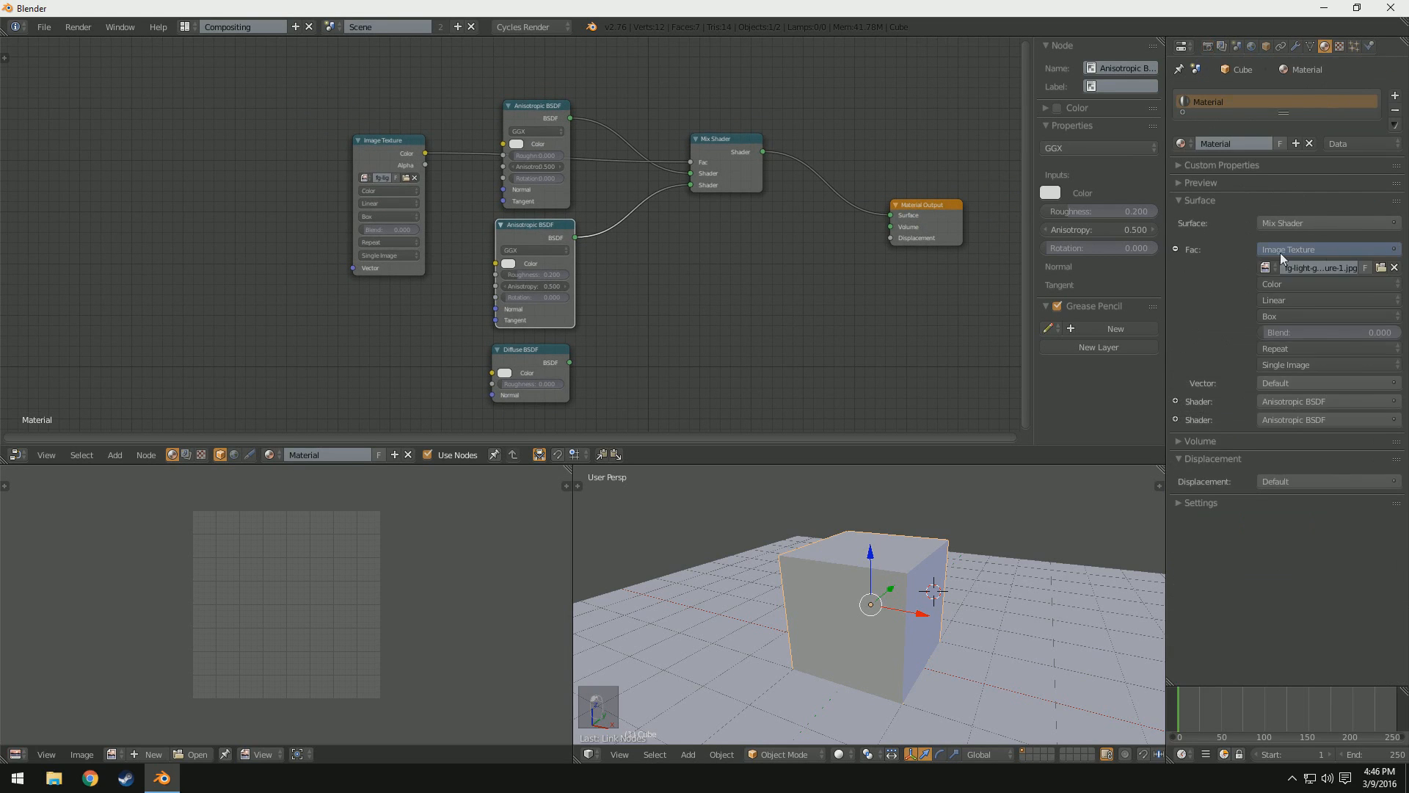
left_click(1281, 383)
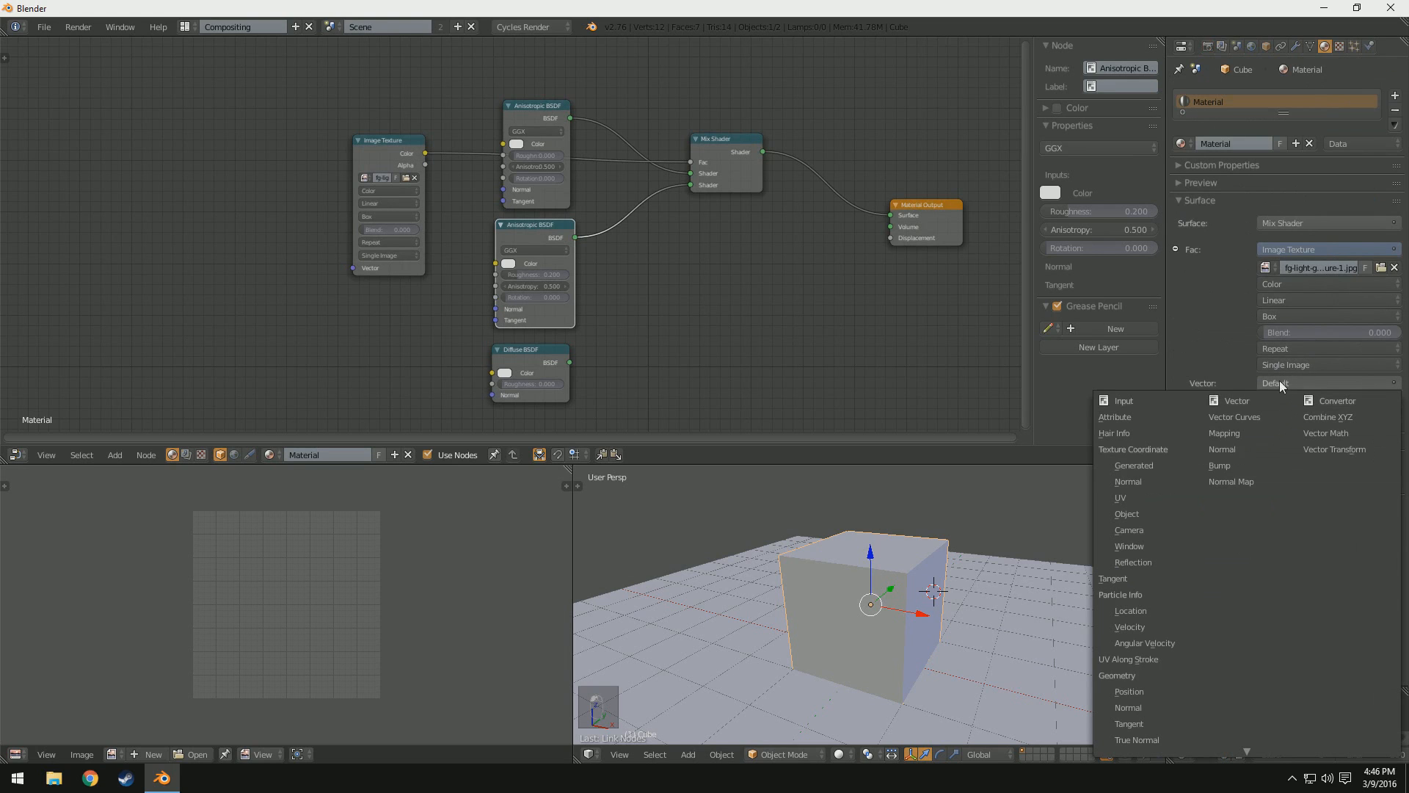
left_click(1148, 470)
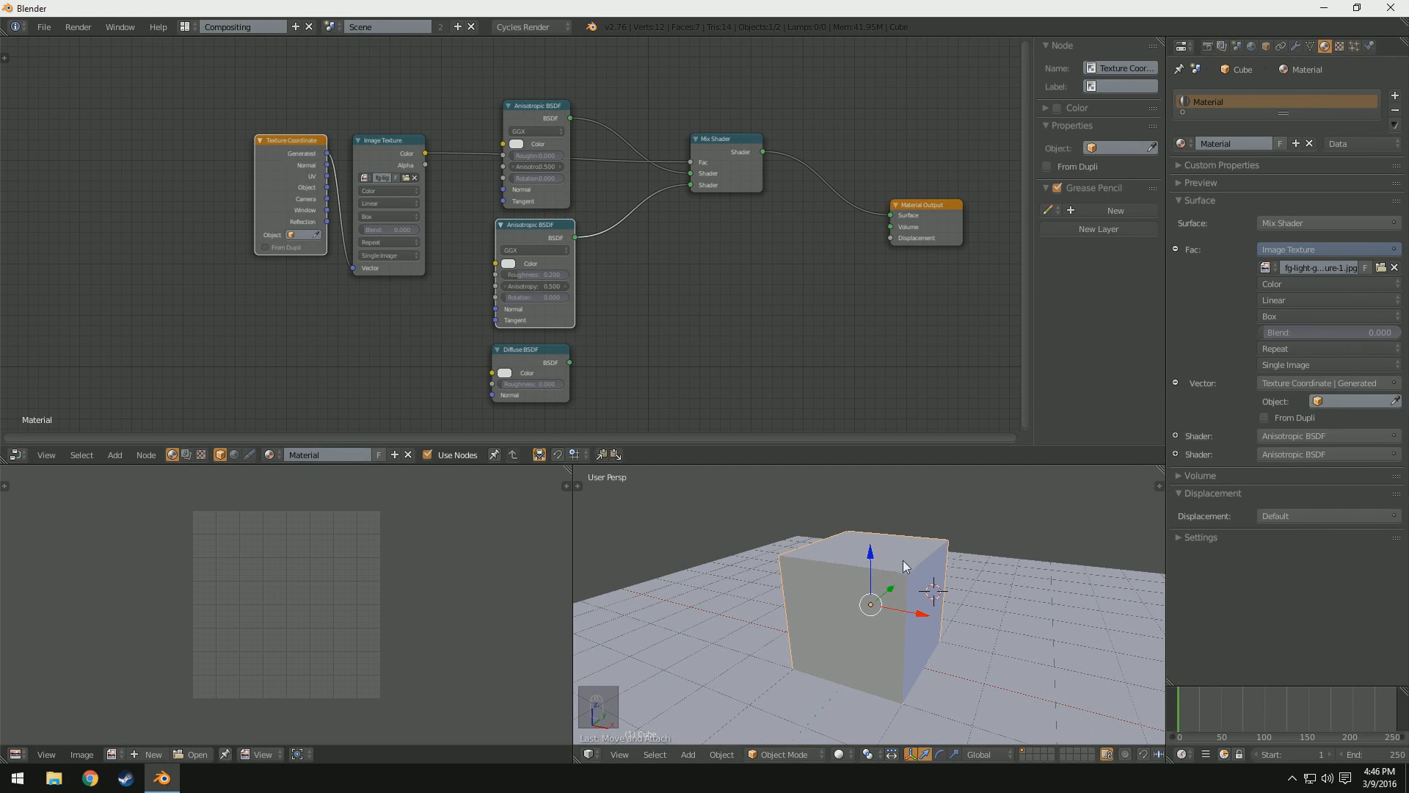
Step: Display the 3D view in Rendered shading, and swap the two Anisotropic BSDF links on the Mix Shader's Shader inputs
middle_click_drag(890, 643, 934, 624)
scroll(934, 624, "up", 4)
left_click(839, 754)
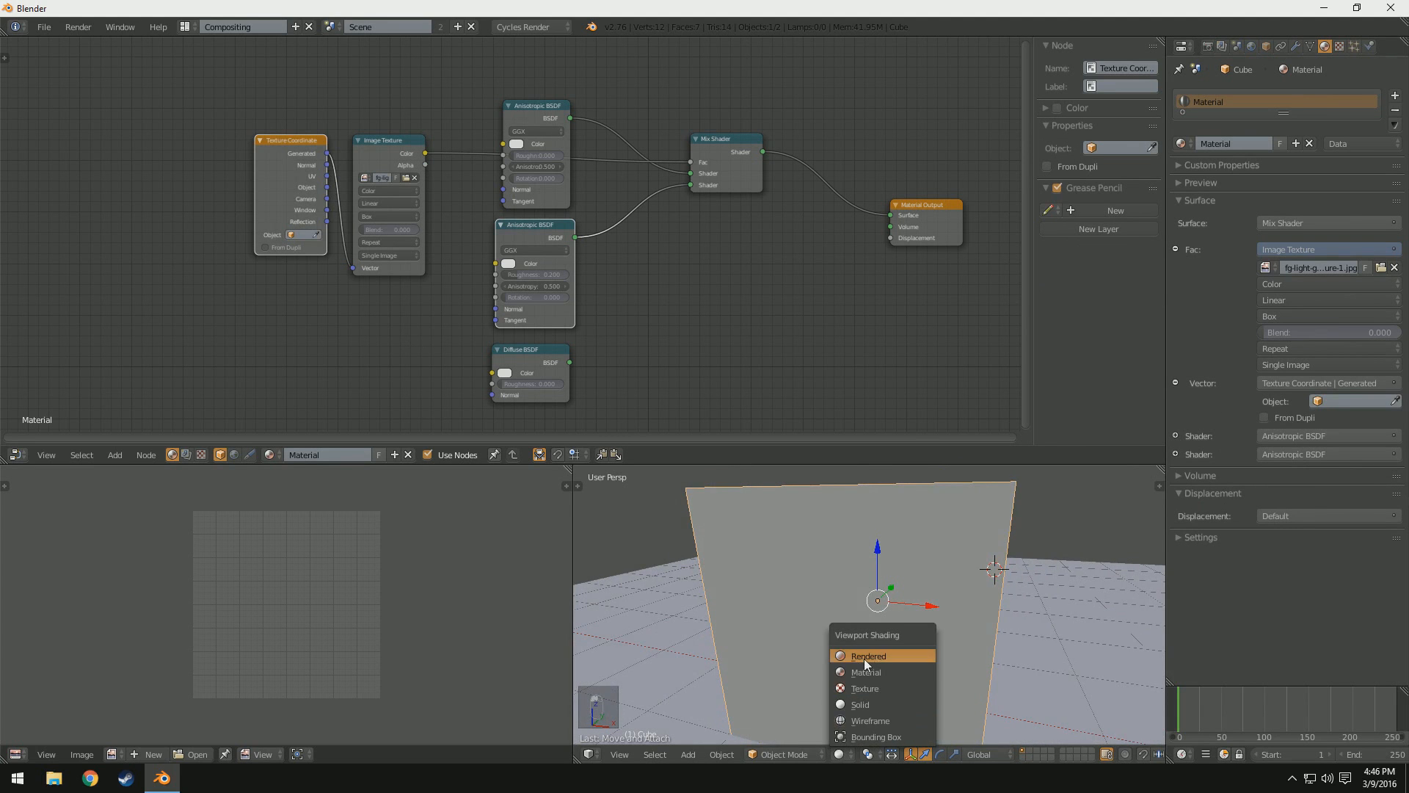
left_click(869, 660)
middle_click_drag(1025, 620, 998, 654)
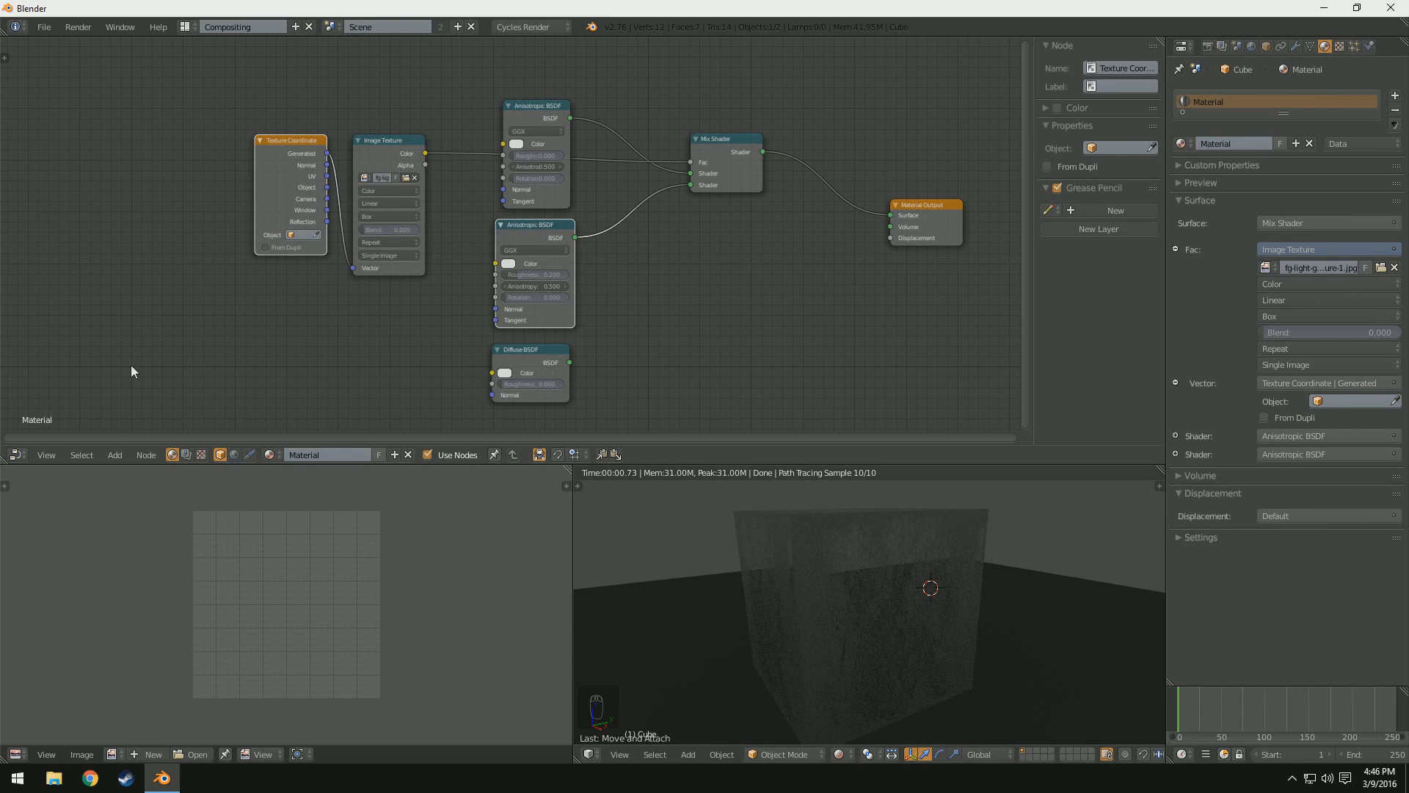
left_click_drag(690, 174, 690, 185)
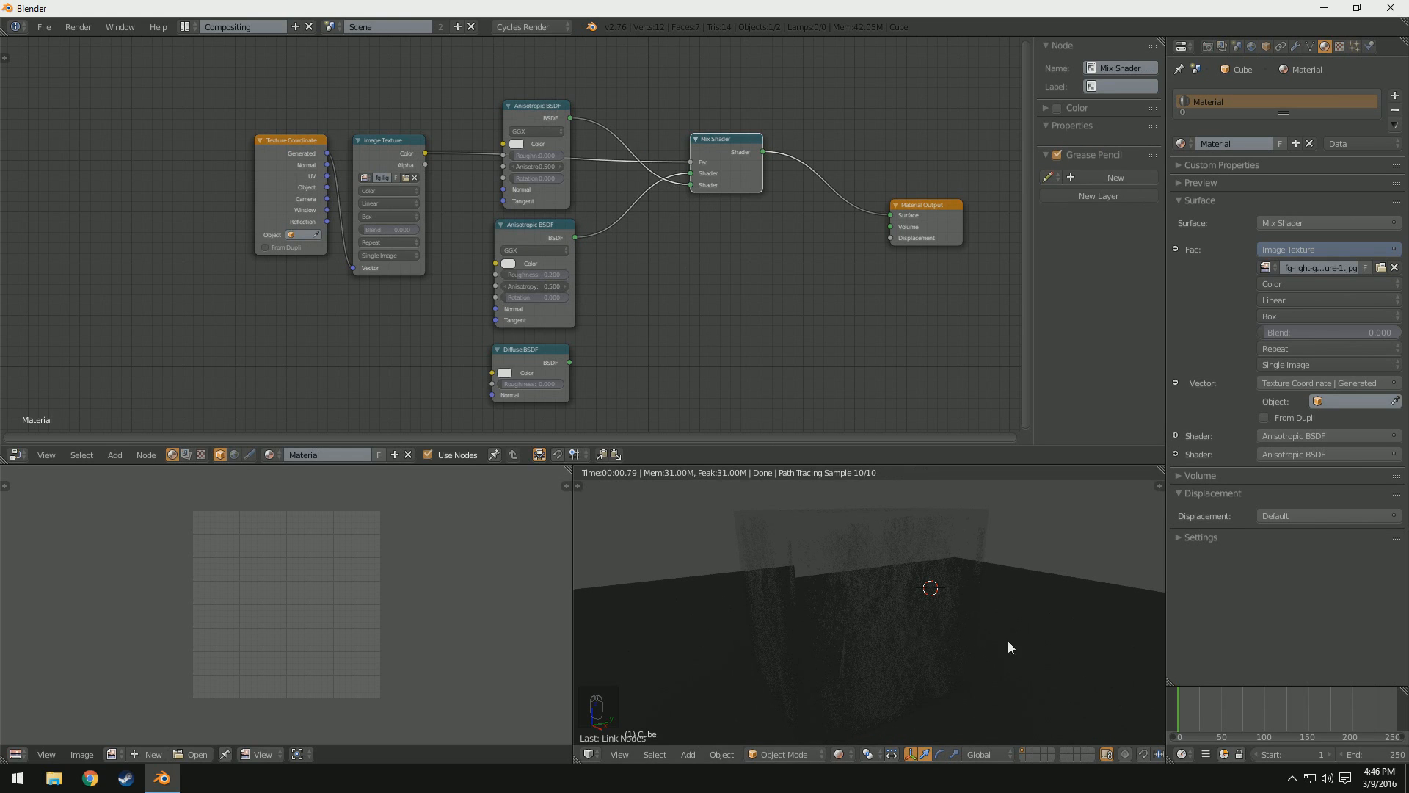
Step: Set the grunge texture's mapping scale to 0.6 in X and 0.7 in Y
left_click(1340, 45)
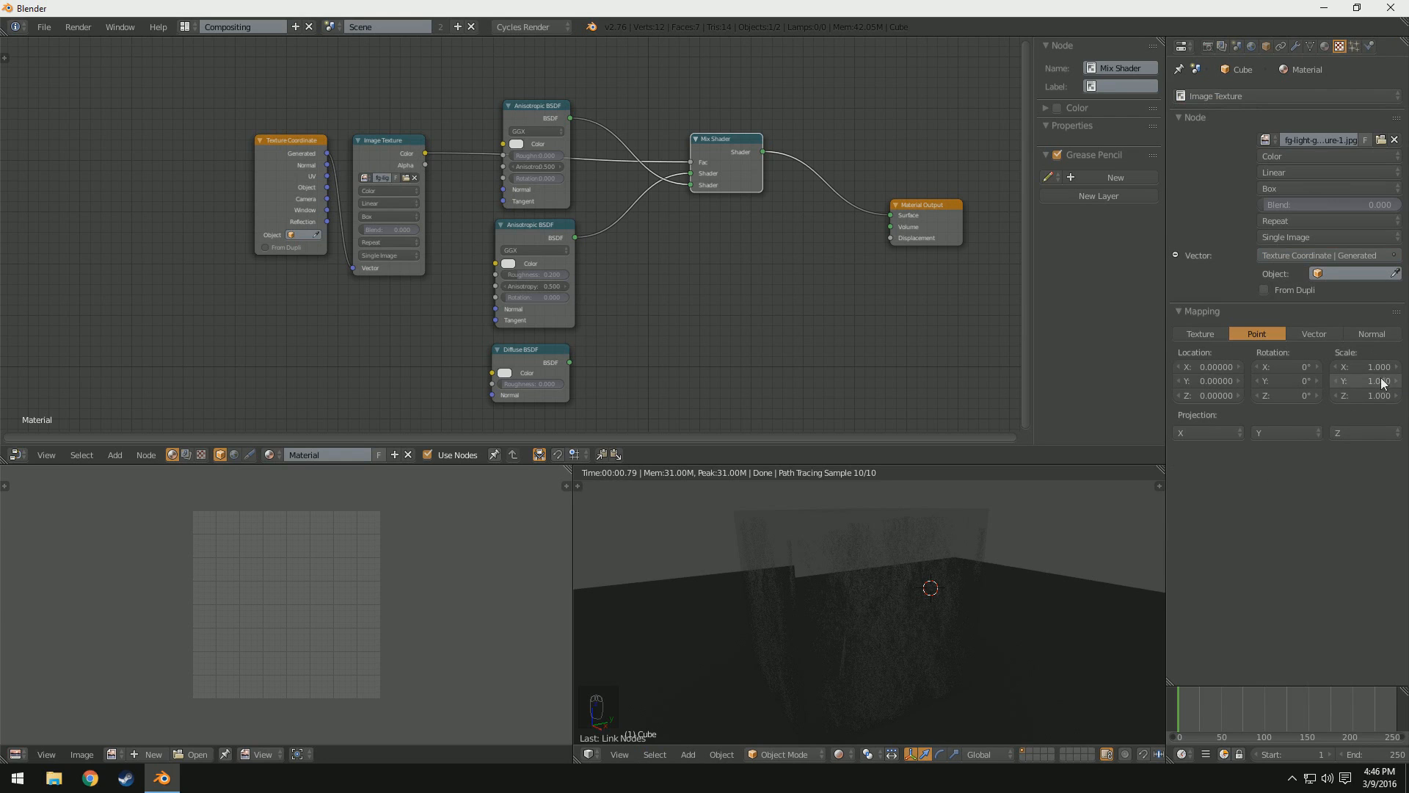
left_click(1358, 380)
type("1.7")
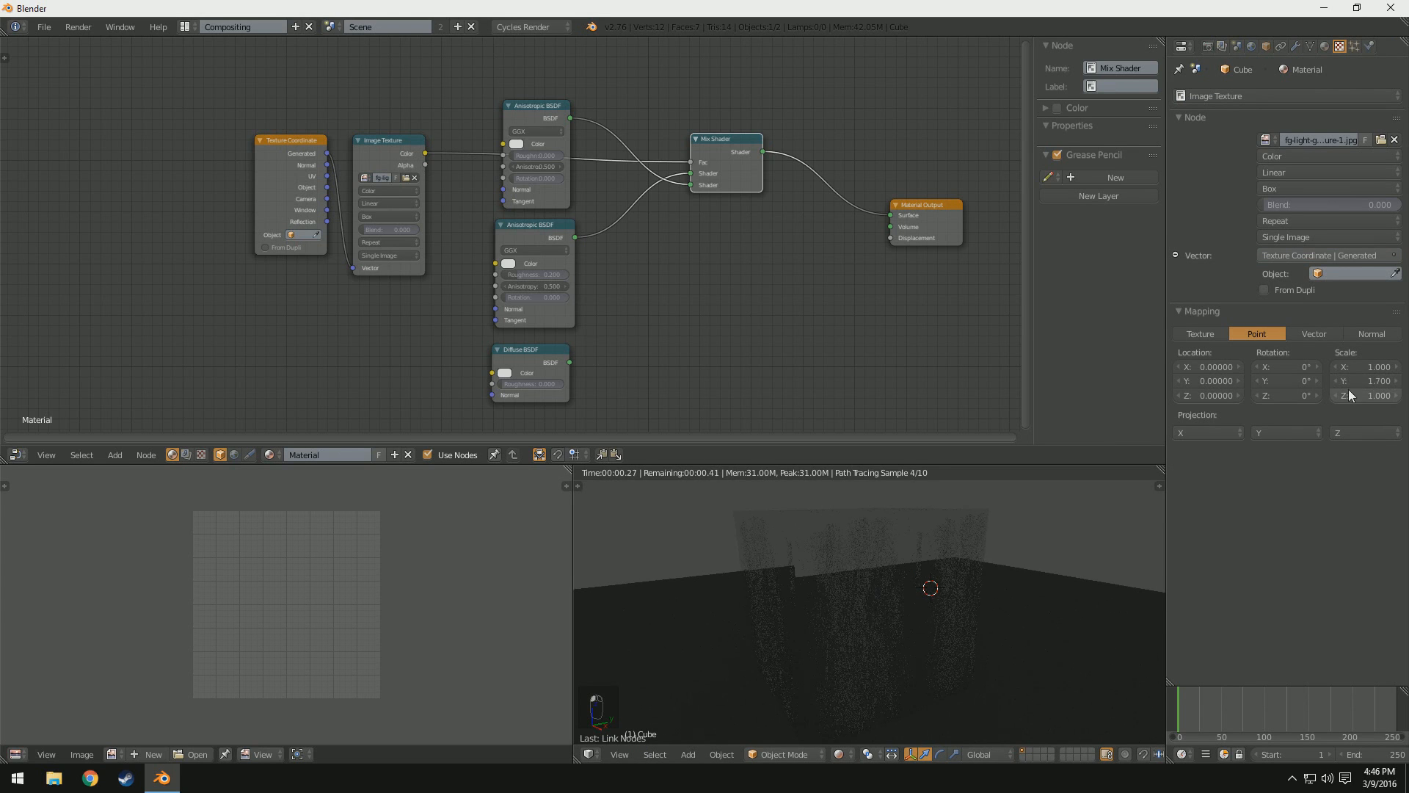
type(".7")
key("Return")
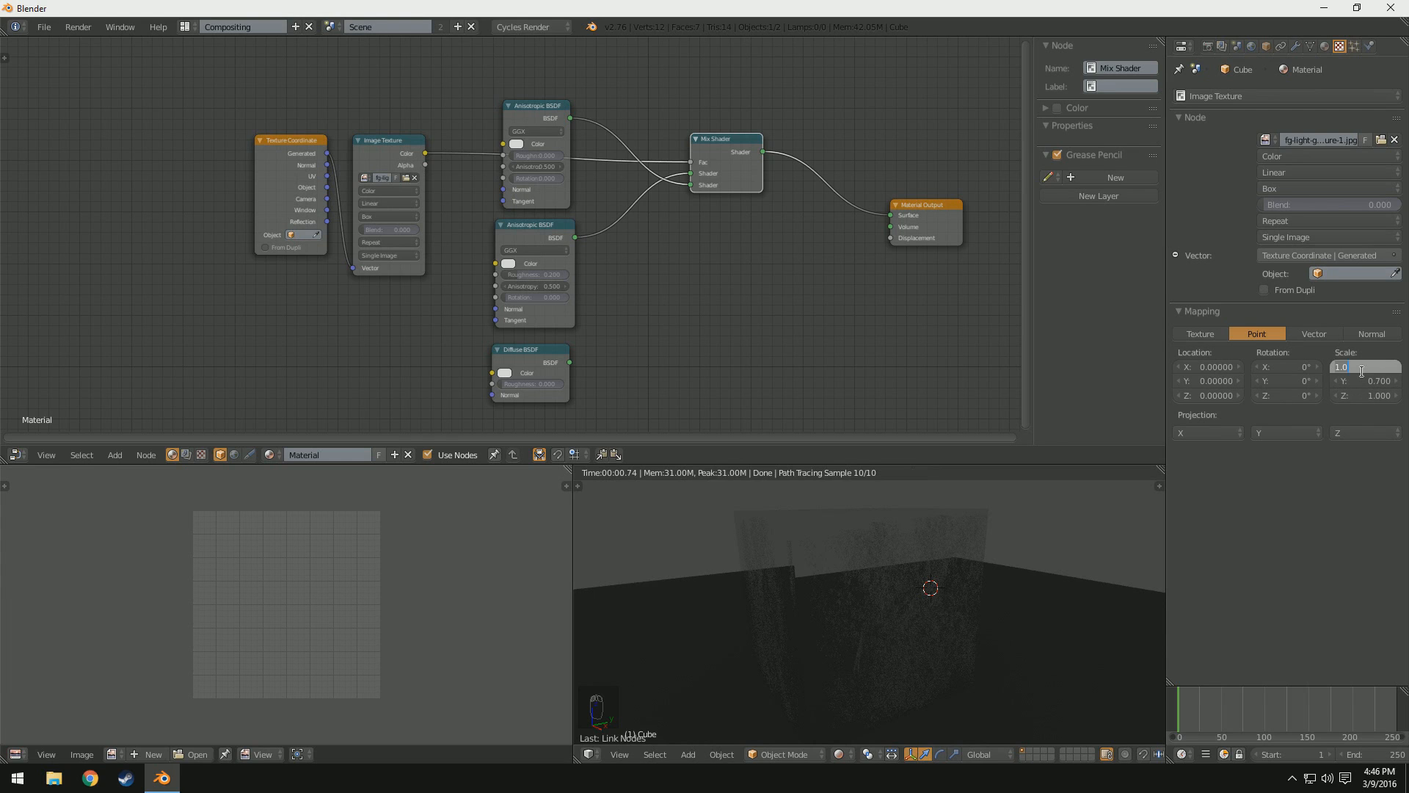
type(".6")
key("Return")
Step: Shift the grunge texture's mapping location in Y to 0.16
left_click(1214, 393)
left_click(1220, 385)
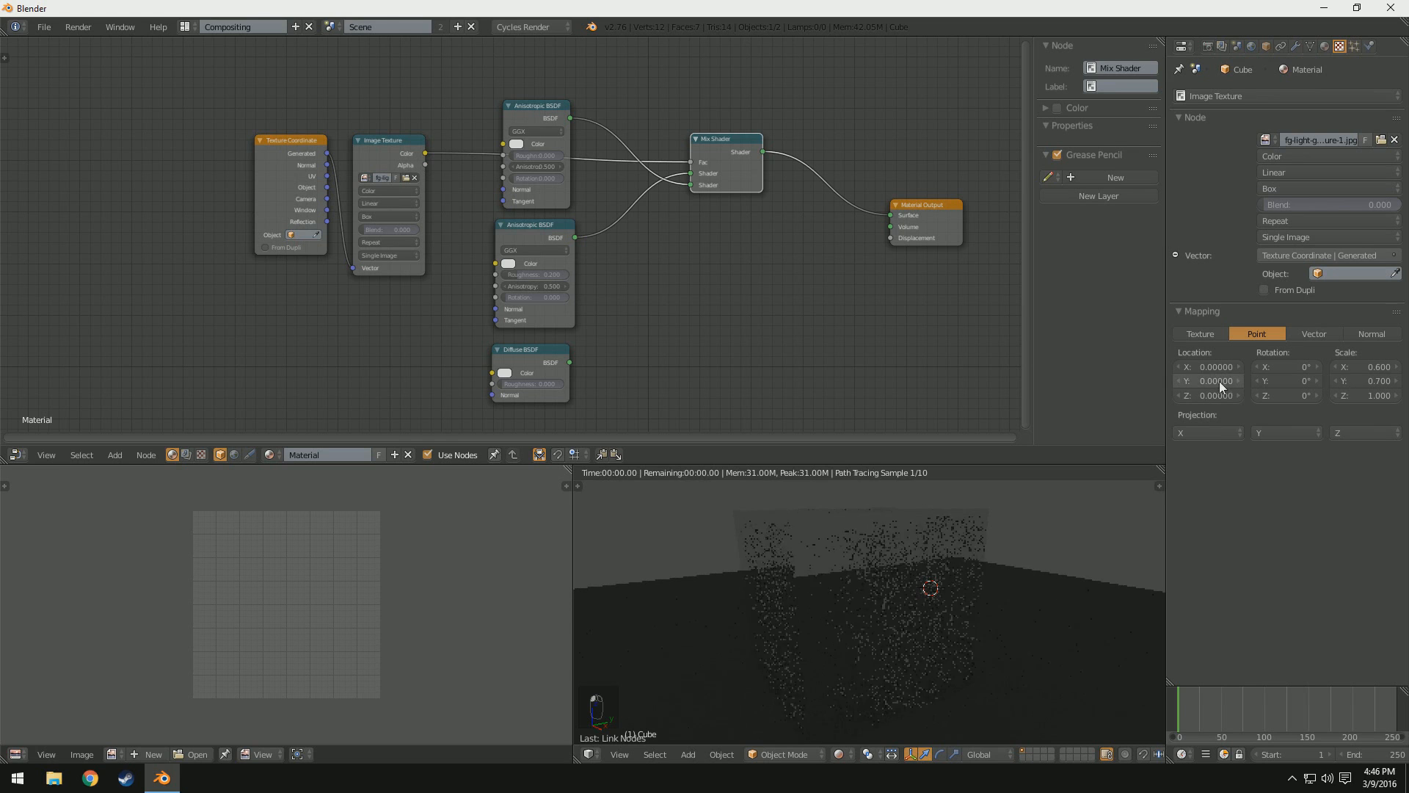
left_click(1178, 383)
left_click(1179, 384)
left_click(1179, 384)
left_click(1179, 384)
left_click(1179, 384)
left_click(1179, 383)
left_click(1179, 384)
left_click(1179, 384)
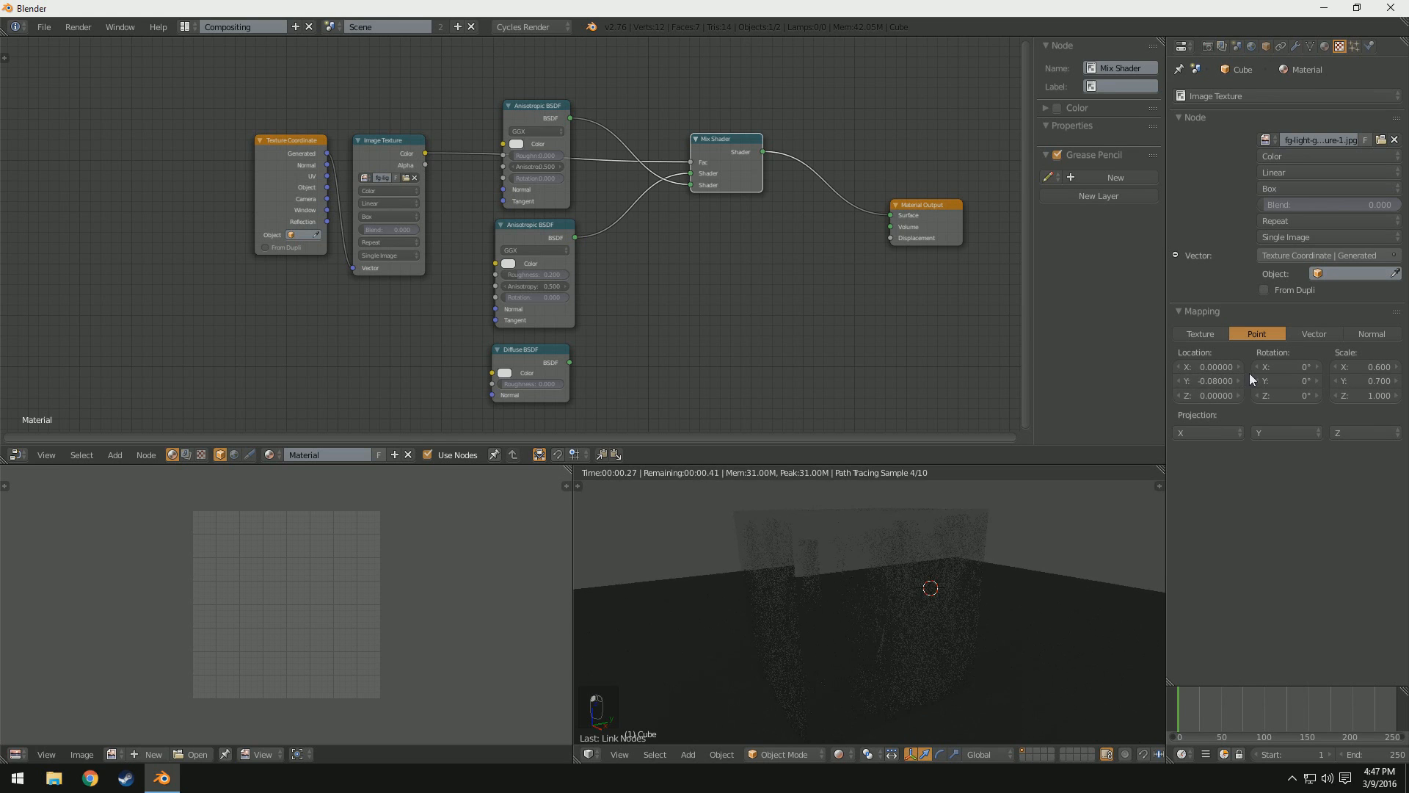
left_click(1240, 381)
left_click(1240, 381)
left_click(1240, 381)
left_click(1239, 383)
left_click(1239, 382)
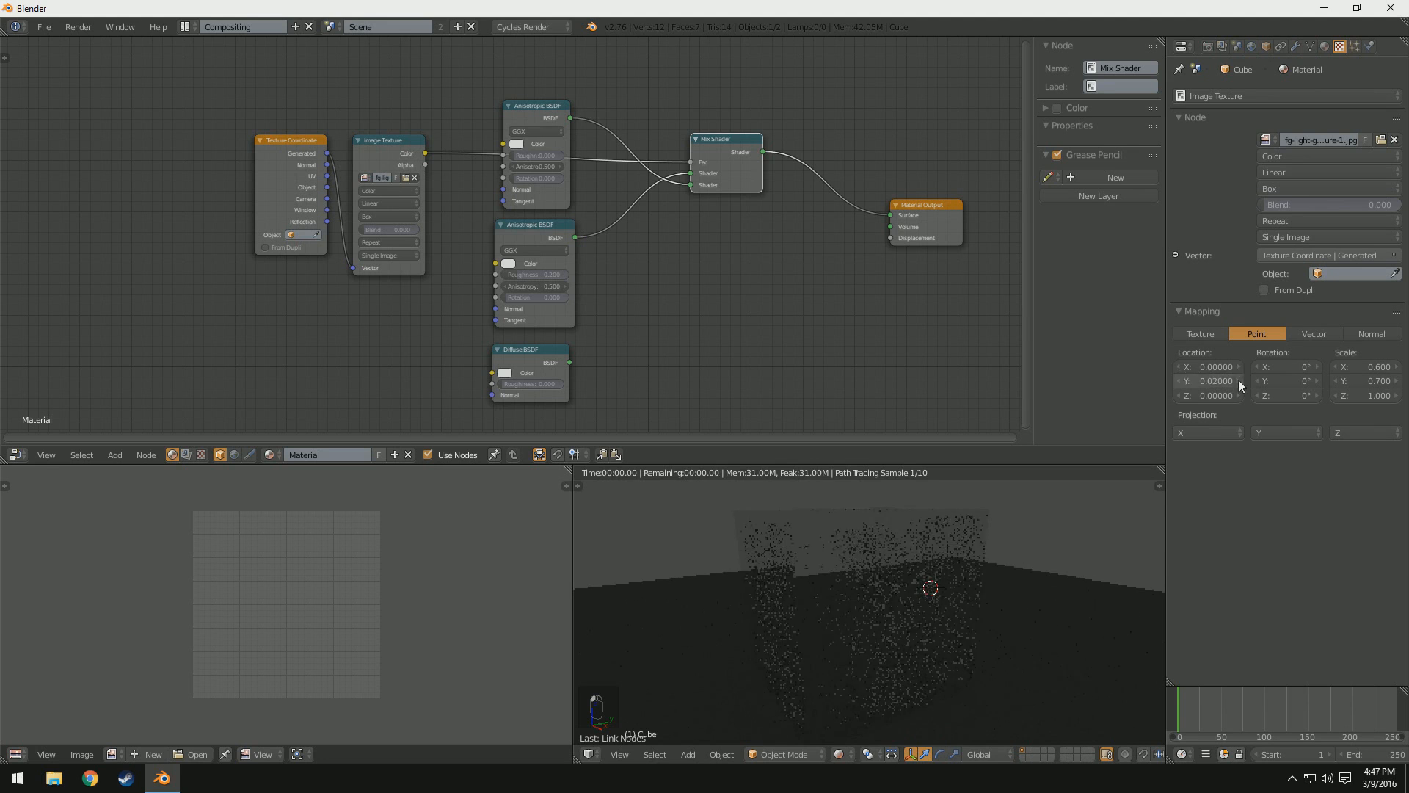
left_click(1239, 382)
left_click(1239, 383)
left_click(1239, 383)
left_click(1239, 382)
left_click(1239, 382)
left_click(1239, 383)
left_click(1239, 382)
left_click(1239, 382)
left_click(1239, 381)
left_click(1239, 382)
left_click(1240, 382)
left_click(1239, 382)
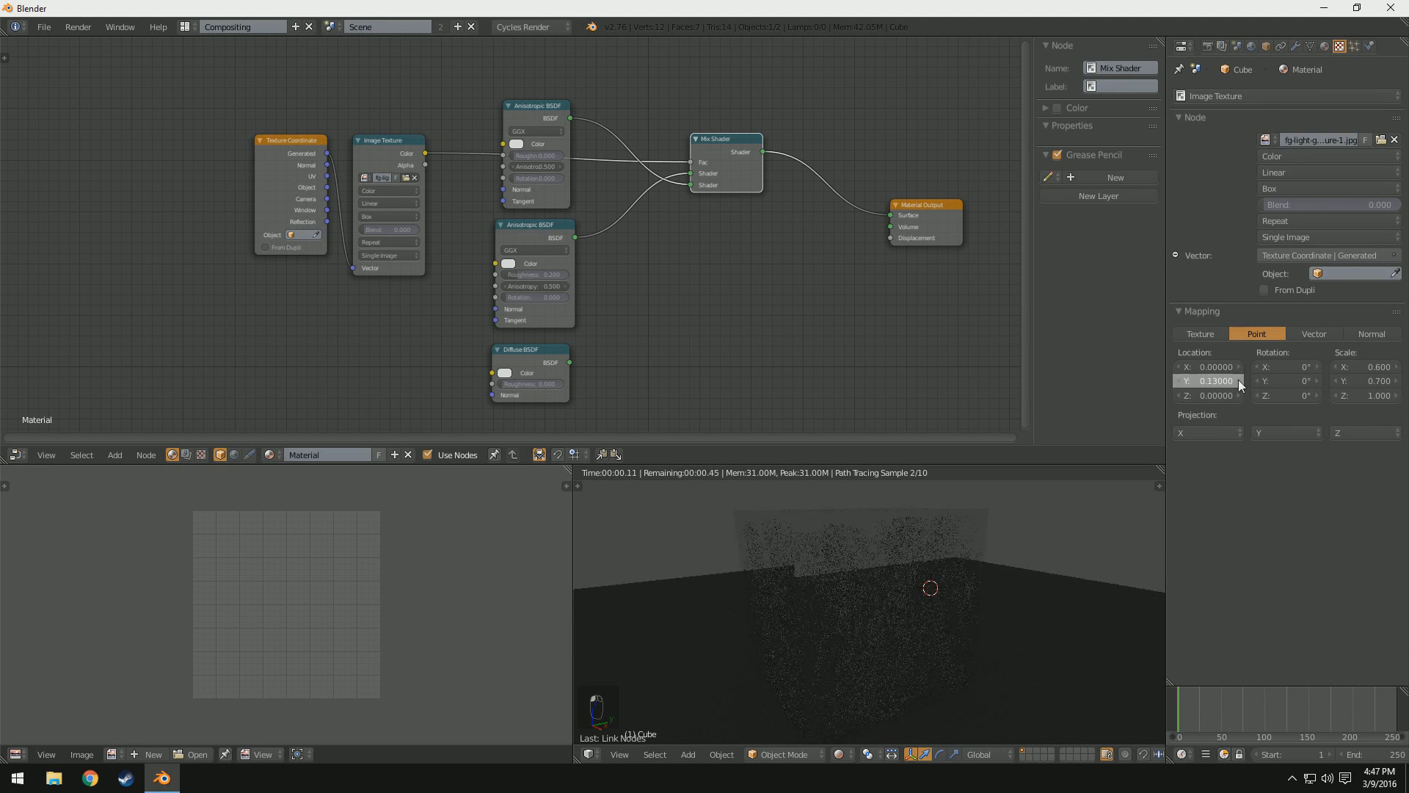
Step: Darken the world colour to nearly black at RGB 0.002, and return the 3D view to Solid shading
mouse_move(949, 691)
middle_mouse_down()
mouse_move(967, 674)
mouse_move(1005, 674)
mouse_move(1042, 618)
middle_mouse_up()
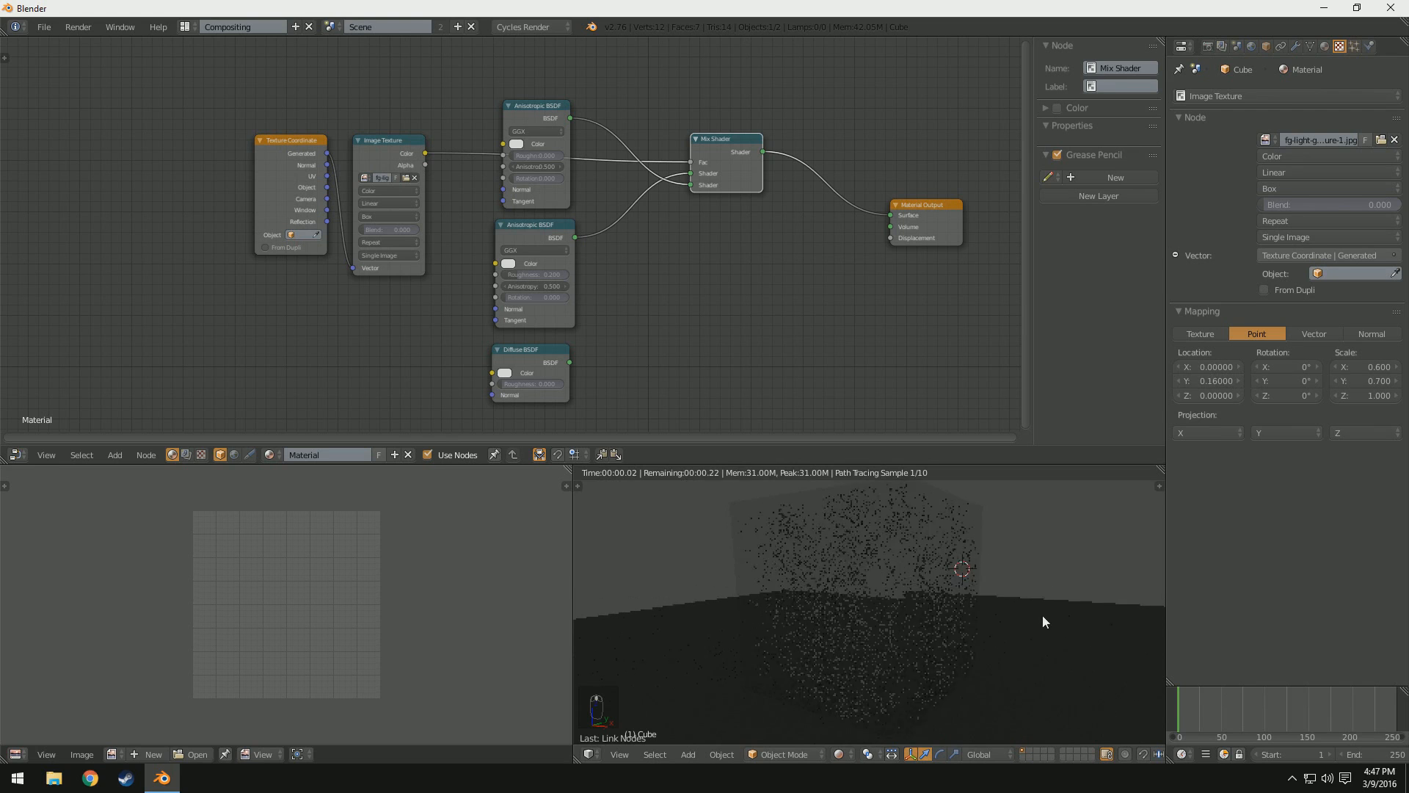
left_click(839, 754)
left_click(1251, 46)
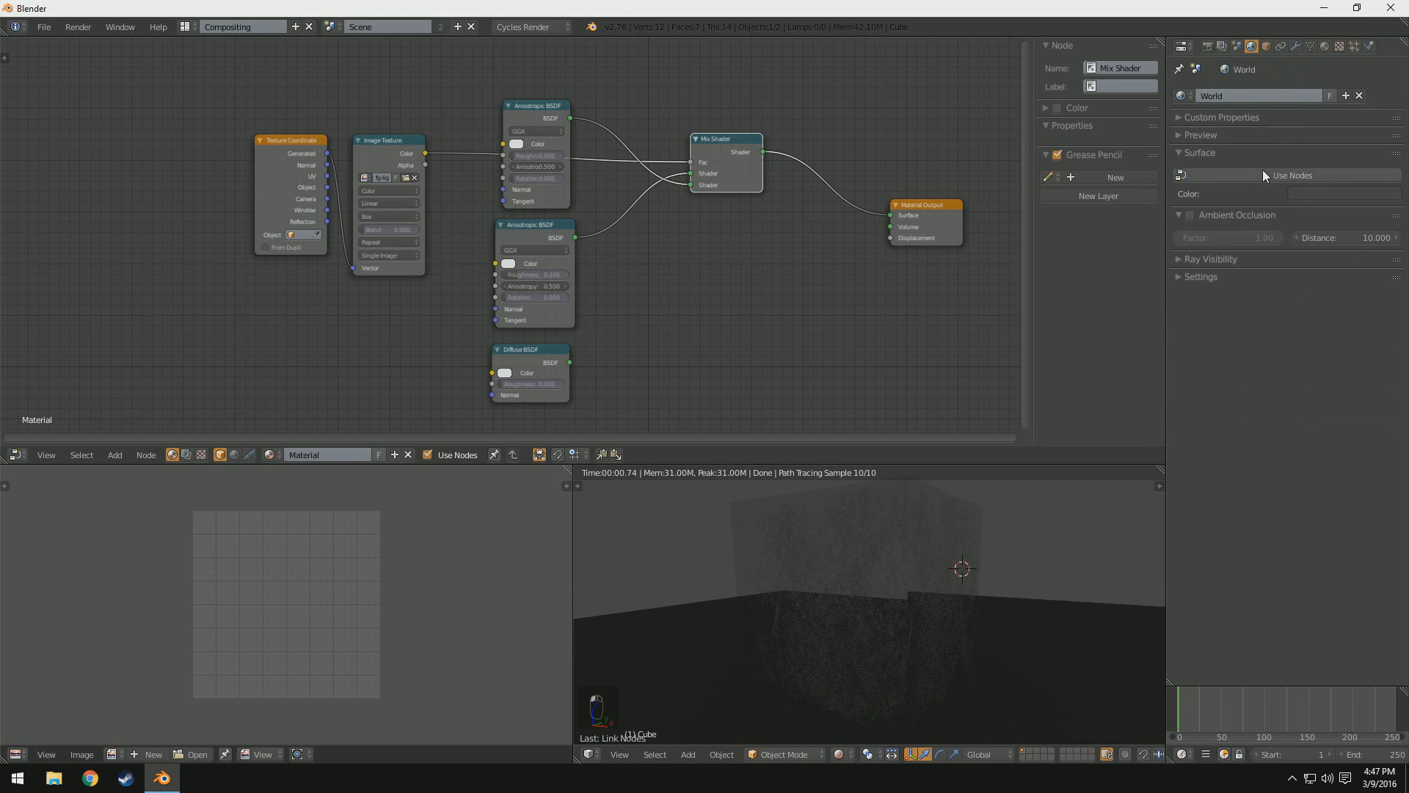
left_click(1302, 196)
left_click(1347, 195)
left_click_drag(1391, 250, 1390, 315)
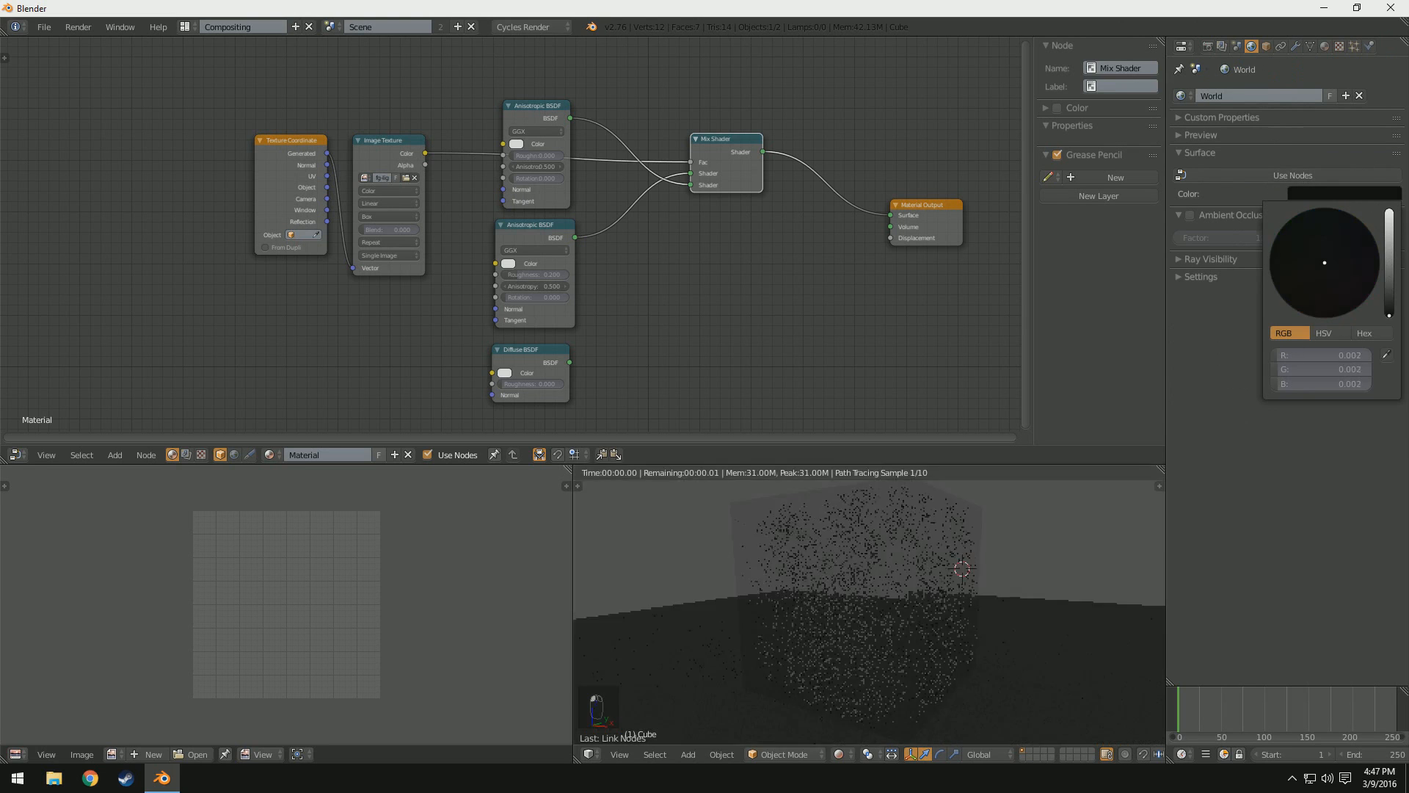
left_click(839, 754)
left_click(877, 707)
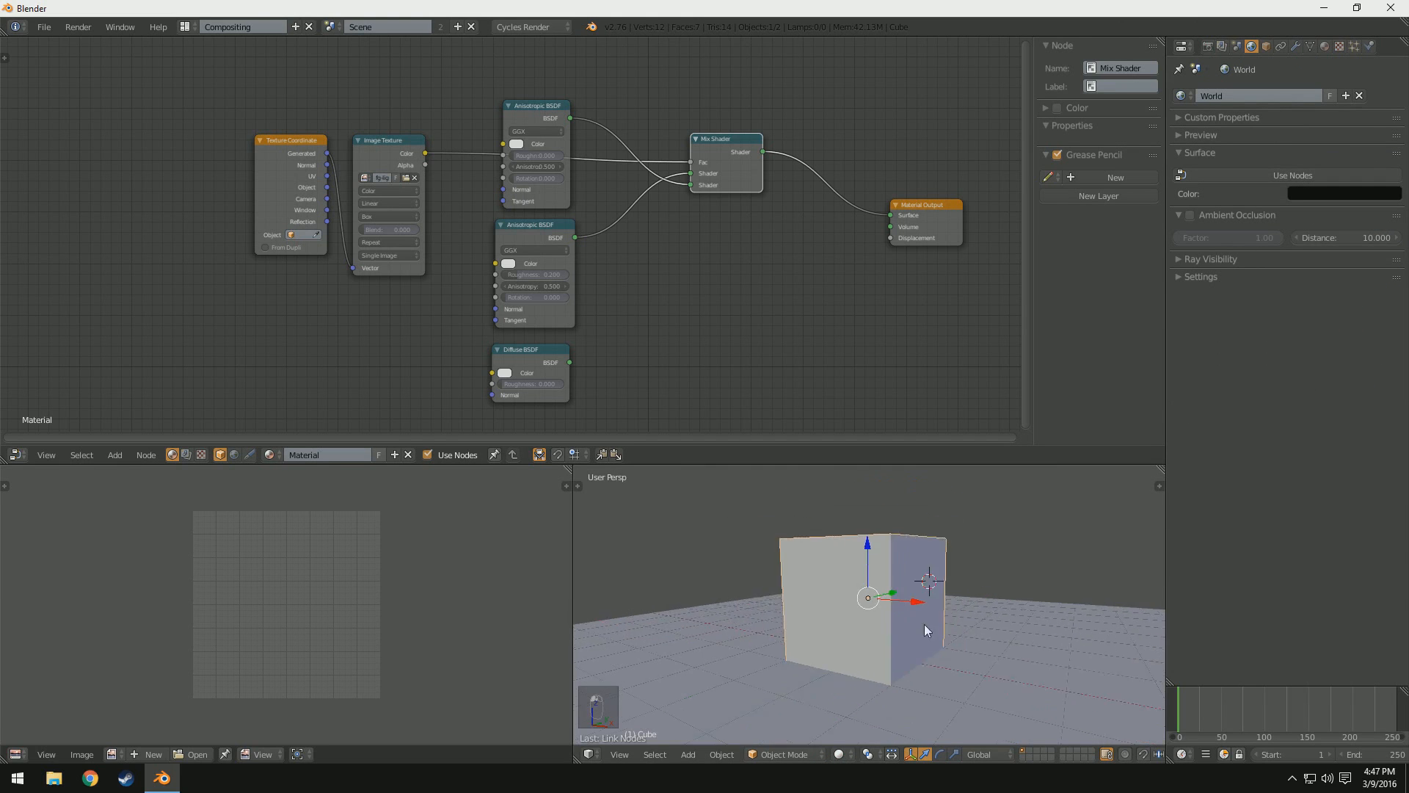
Step: Add a plane mesh to the scene and rotate it 90 degrees about the X axis
scroll(926, 630, "down", 3)
key("shift+a")
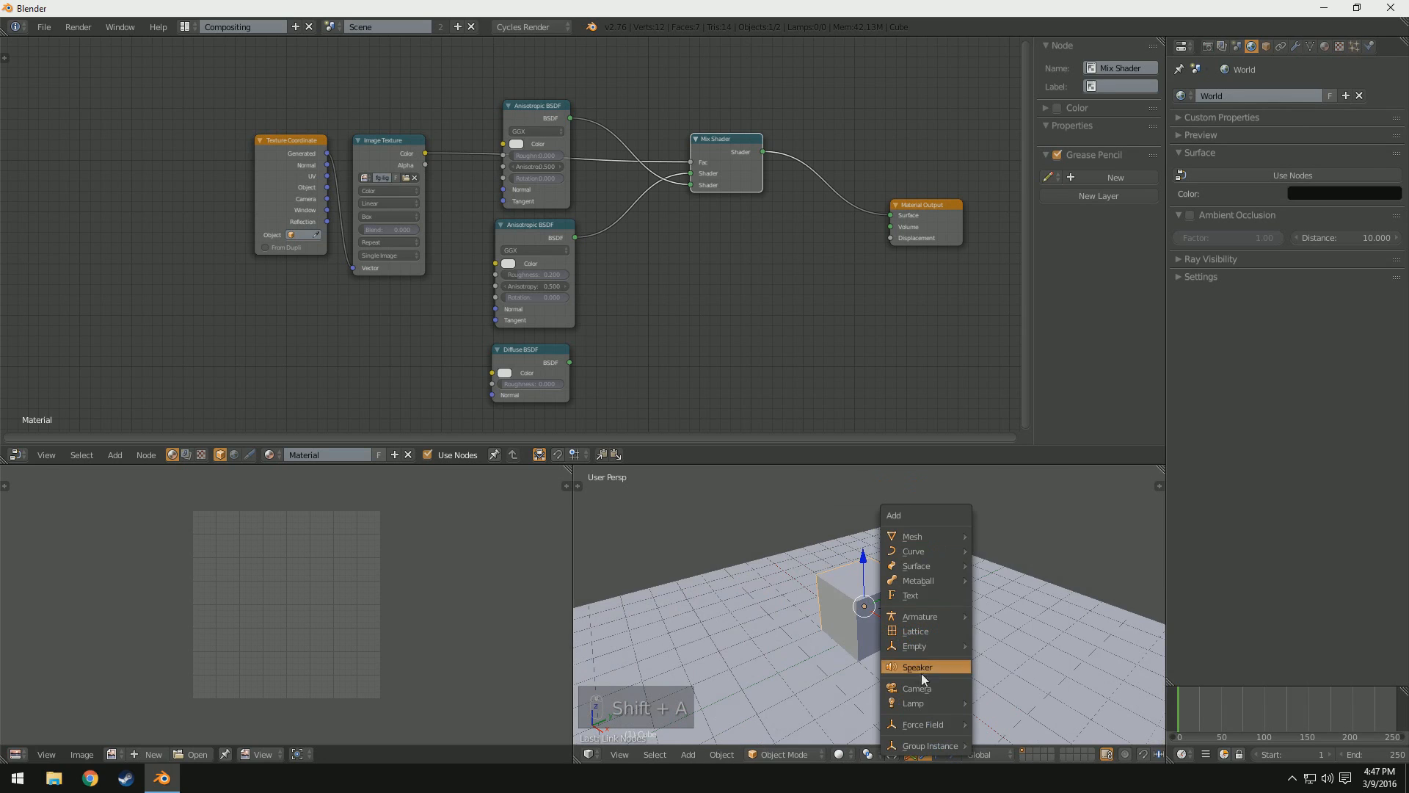
mouse_move(932, 704)
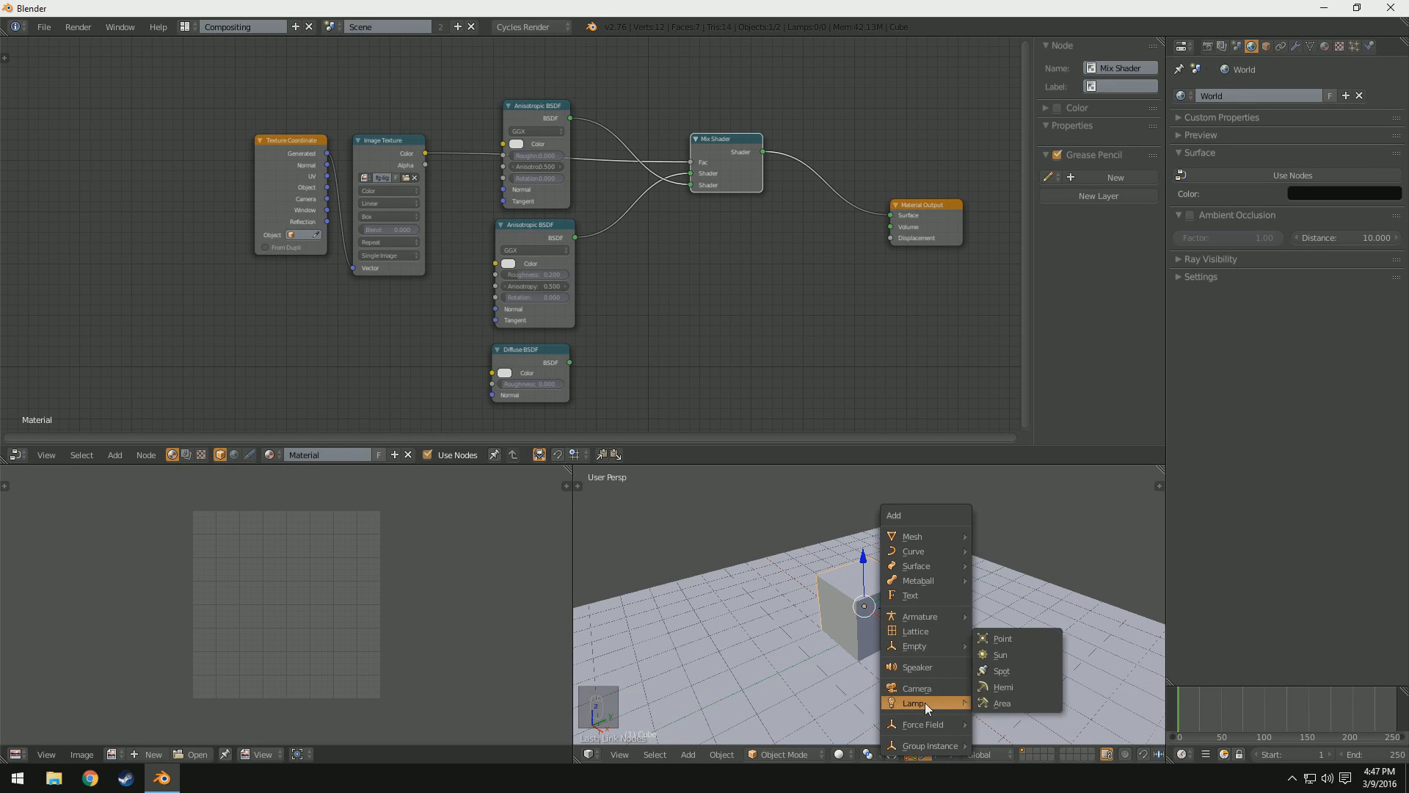
mouse_move(920, 535)
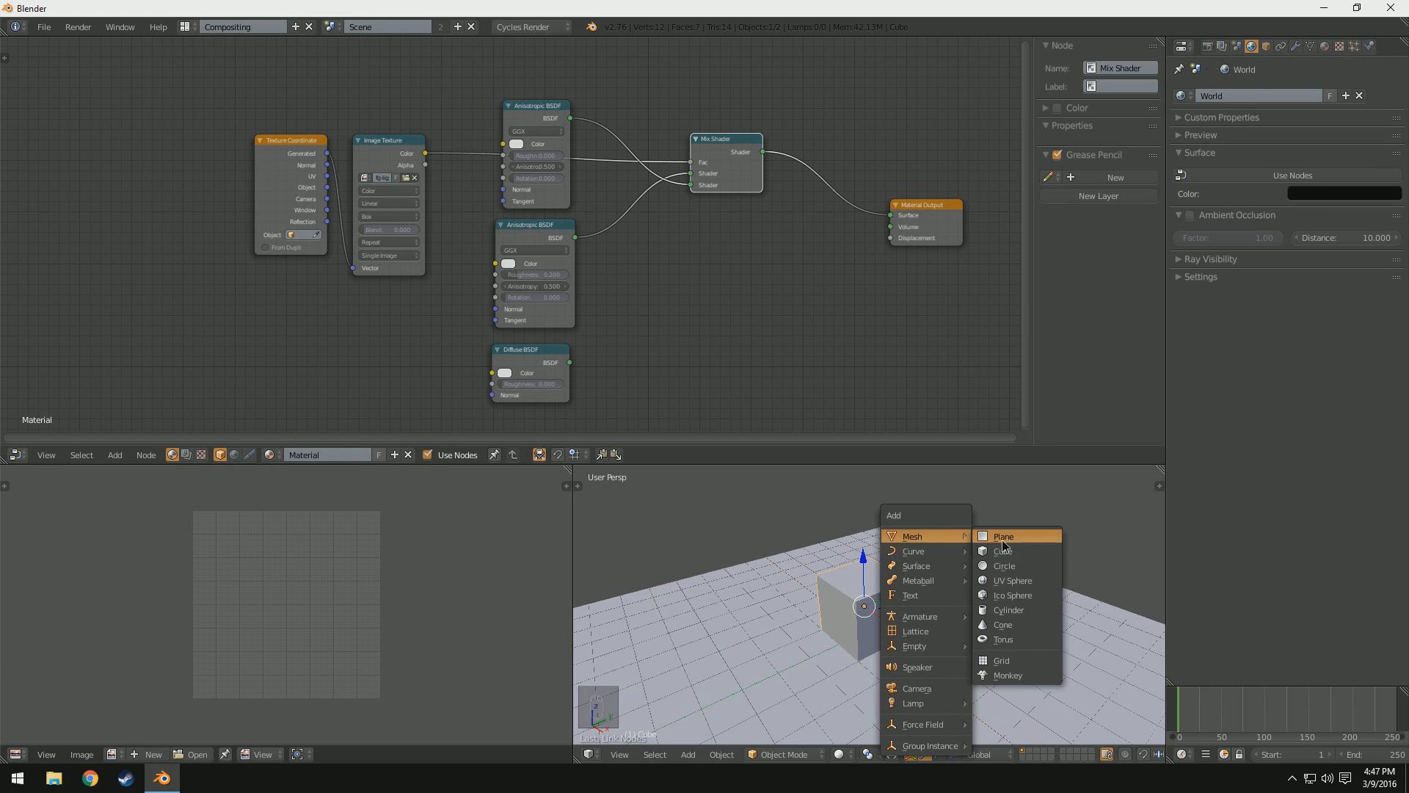
left_click(1028, 536)
key("r")
key("x")
key("9")
key("0")
key("Return")
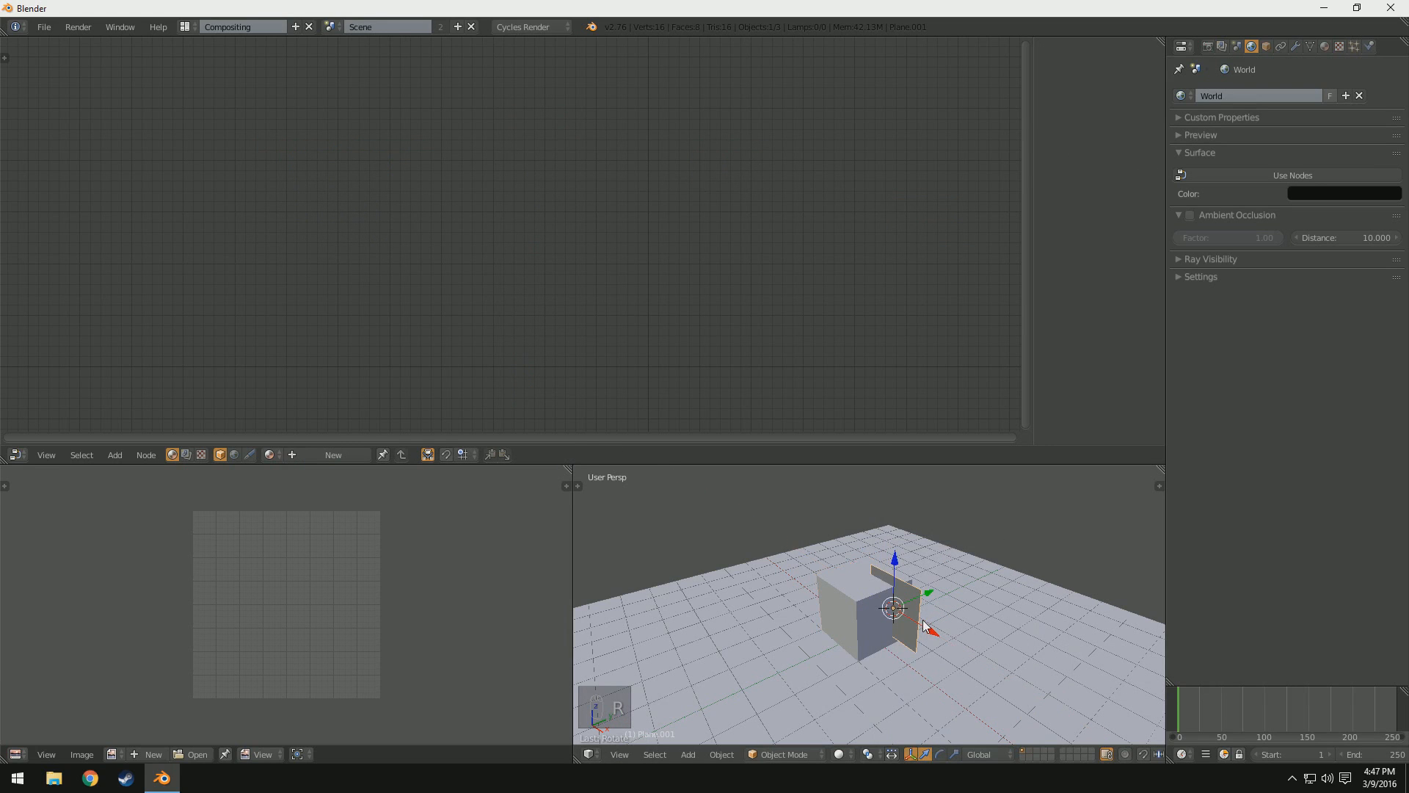
right_click_drag(909, 588, 1023, 547)
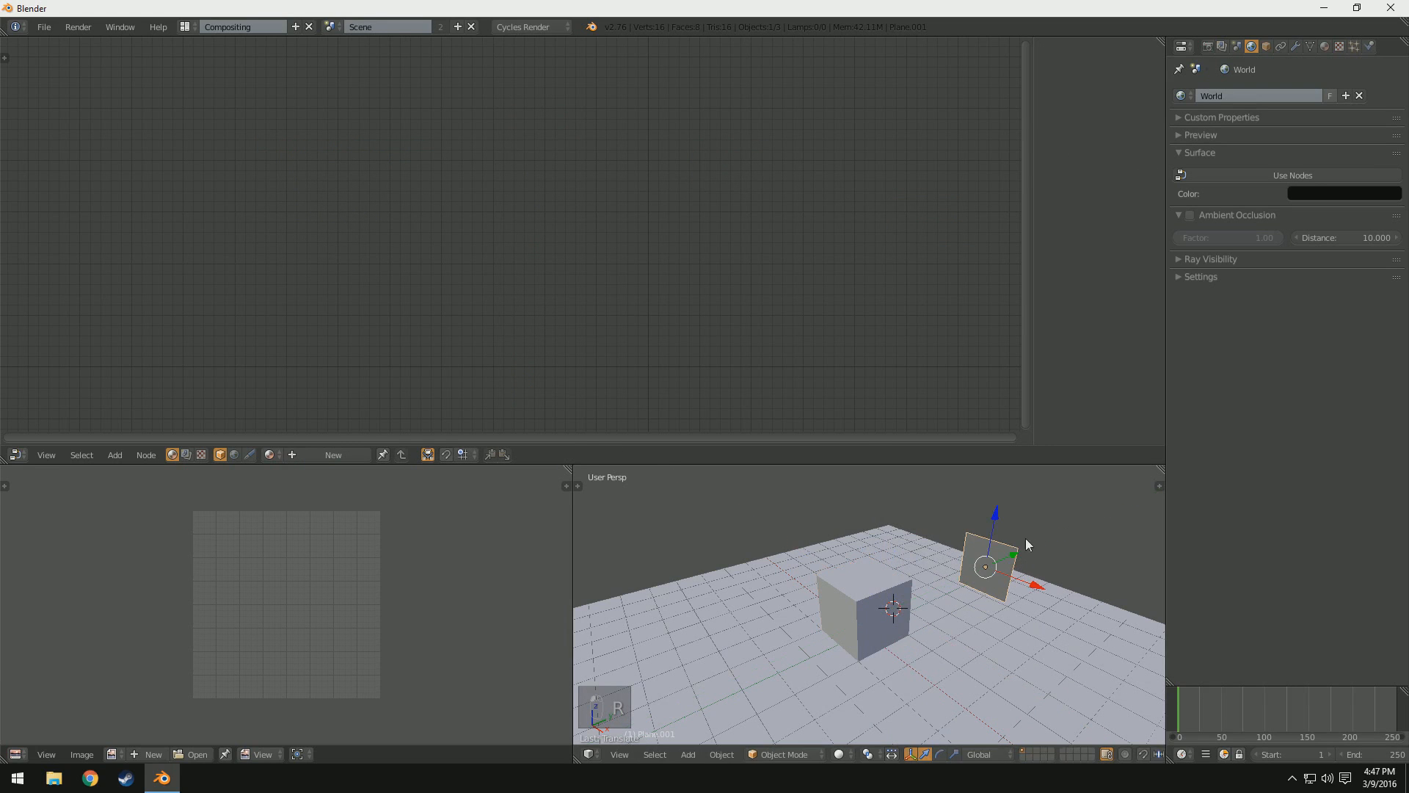
left_click(1293, 175)
key("ctrl+z")
key("ctrl+z")
Step: Open the plane's material properties, and move the upright plane up and away from the cube
left_click(1326, 46)
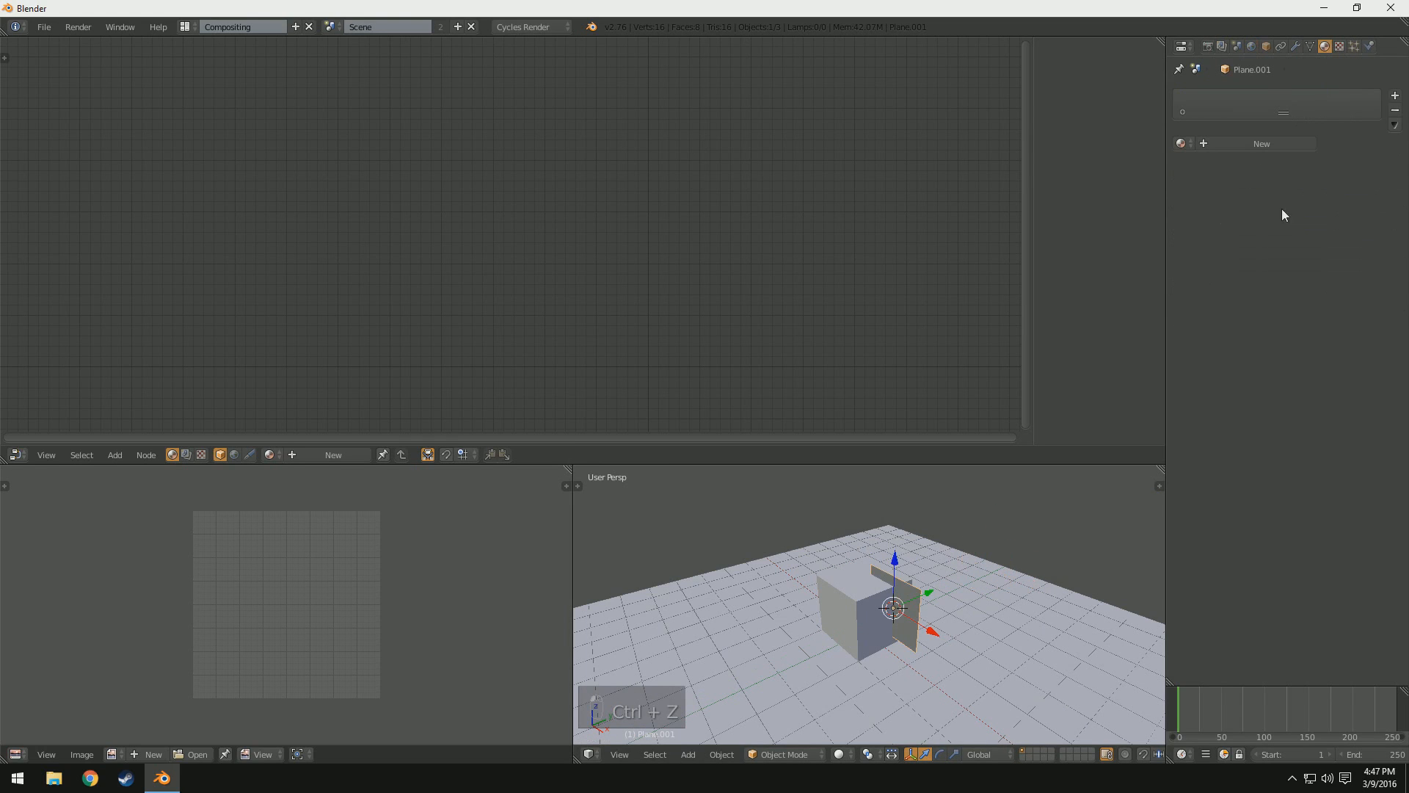
right_click_drag(934, 608, 1022, 570)
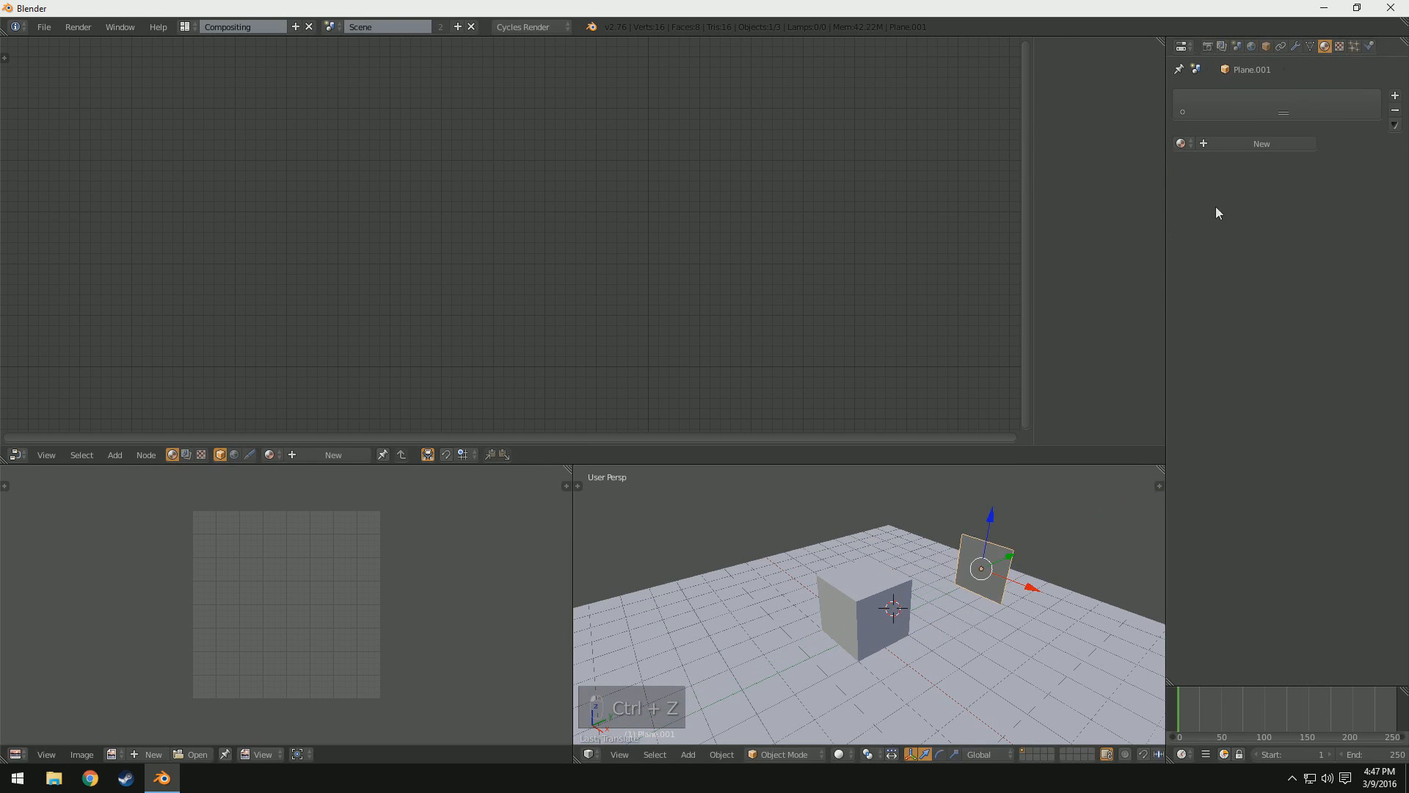
Step: Give the upright plane a new Emission material with a strength of 3
left_click(1261, 146)
left_click(1294, 223)
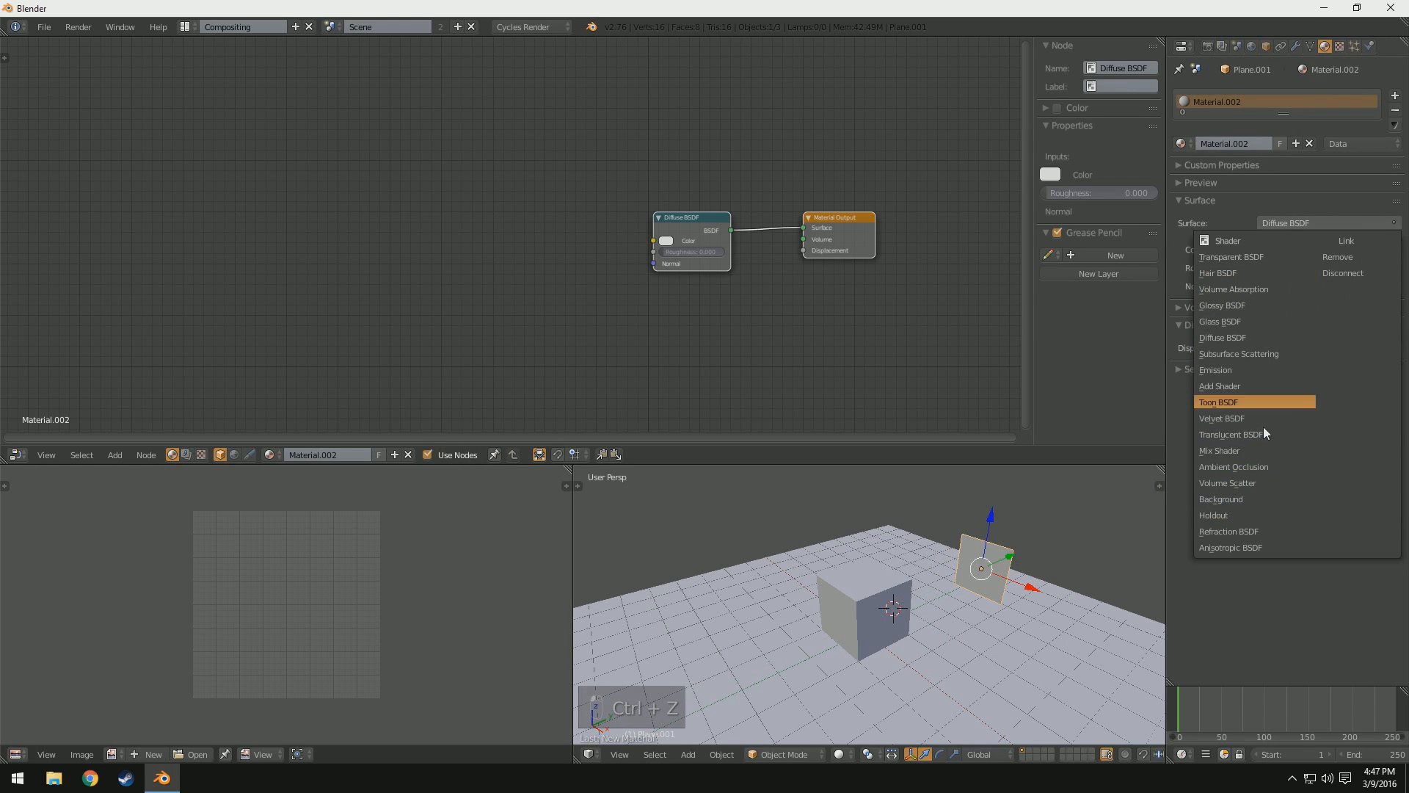
left_click(1237, 371)
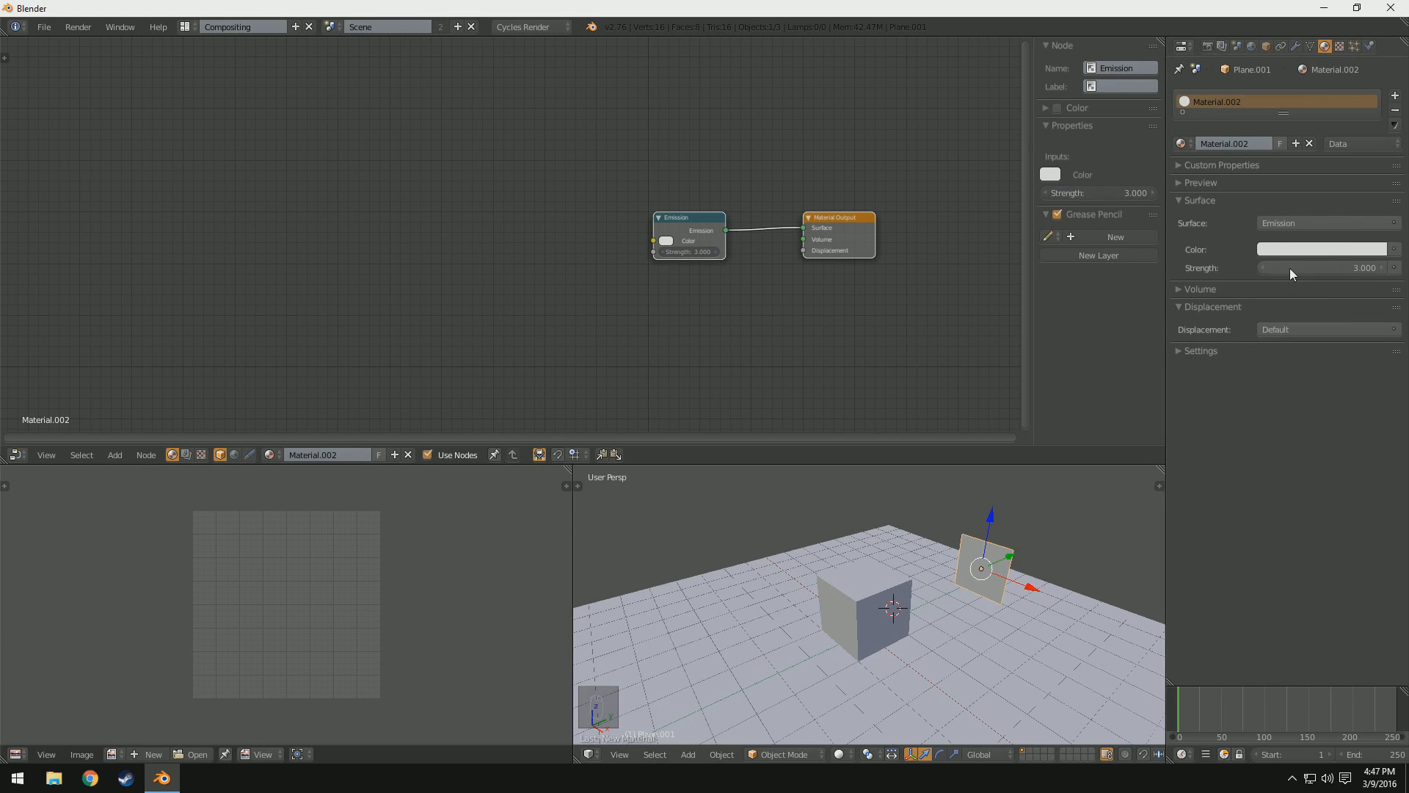
Step: Scale the emissive plane up into a large light panel behind the cube
scroll(560, 713, "up", 1)
scroll(961, 665, "up", 3)
middle_click_drag(1005, 658, 903, 719, "shift")
key("s")
left_click(1041, 574)
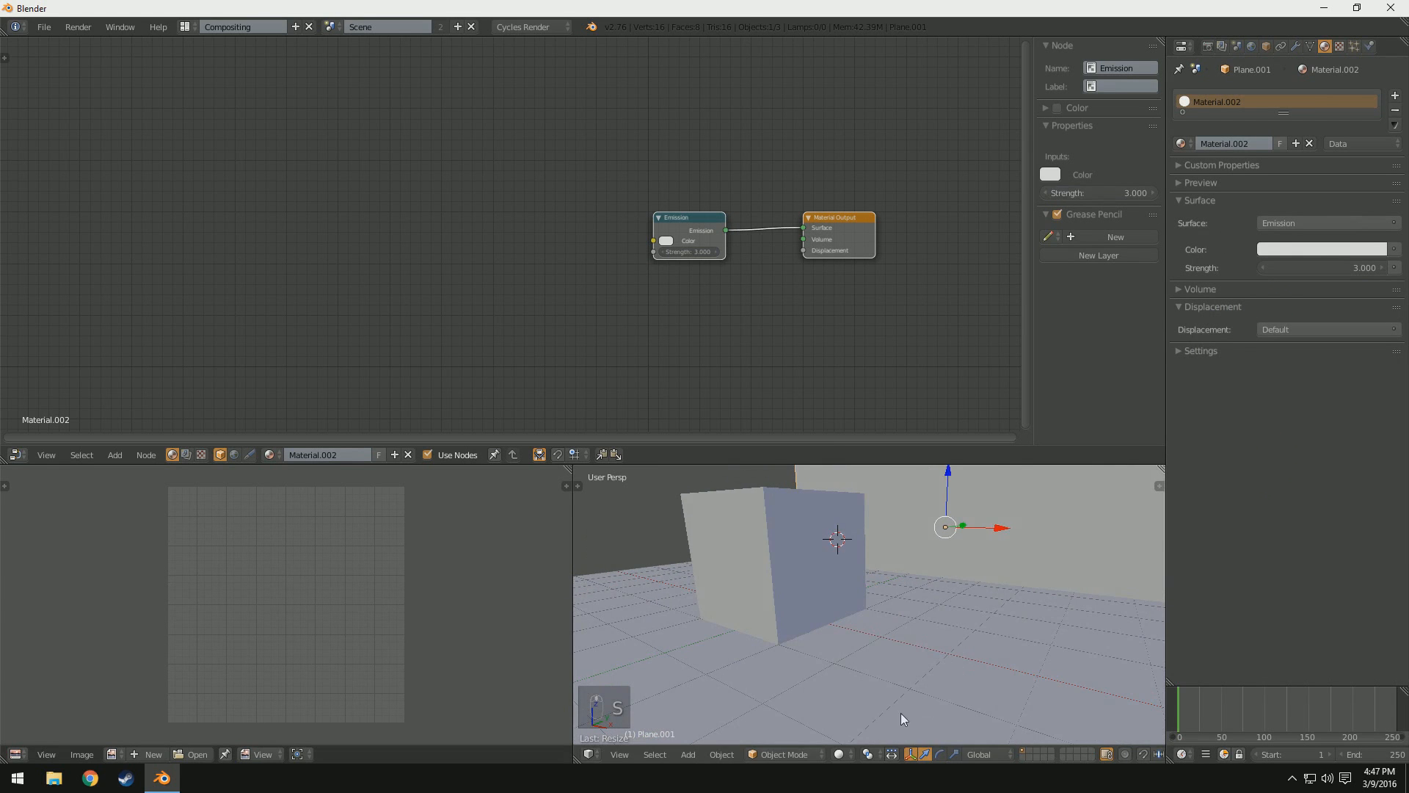
Step: Preview the scene in Rendered shading and examine how the emissive plane lights the cube, selecting the cube to show its nodes
left_click(840, 755)
left_click(866, 651)
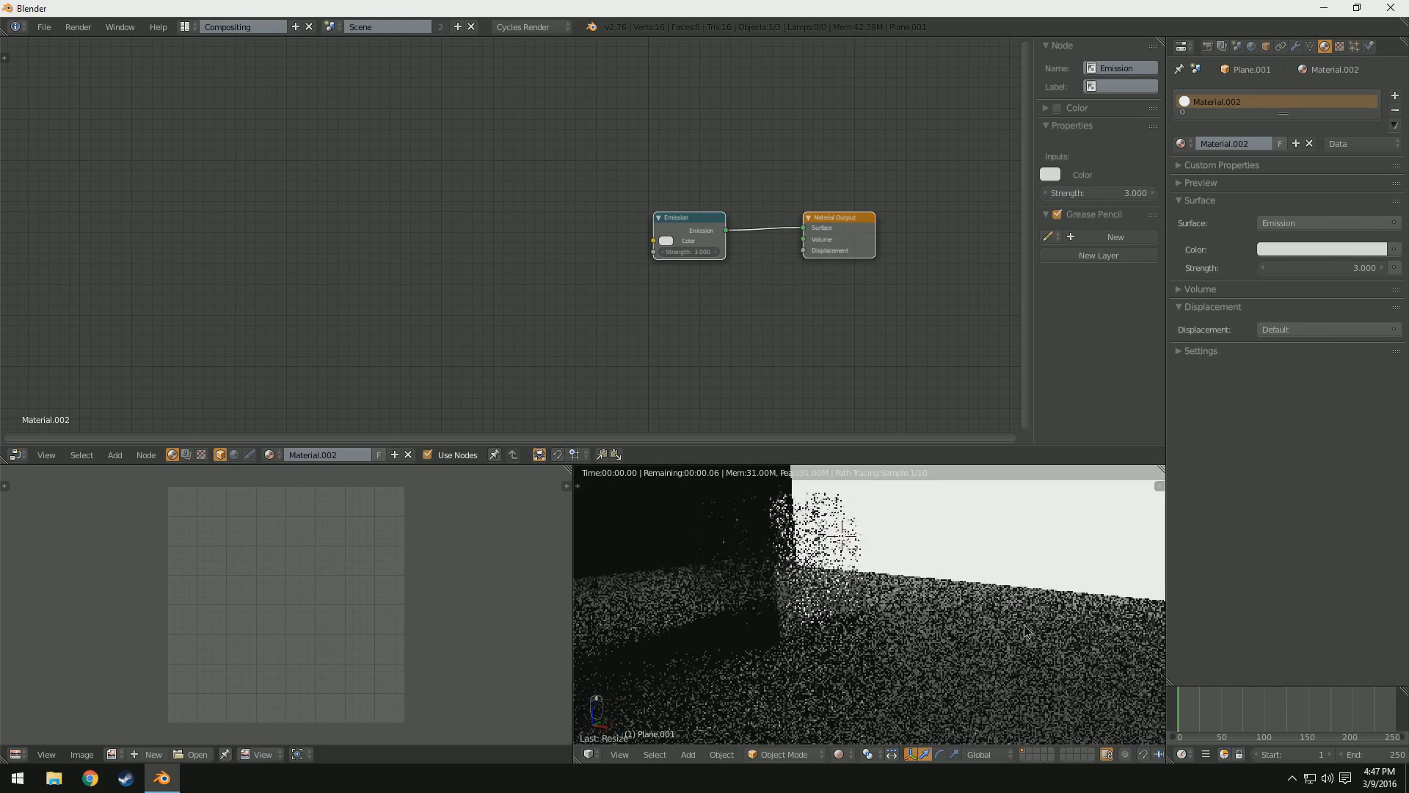
middle_click_drag(1024, 625, 857, 613)
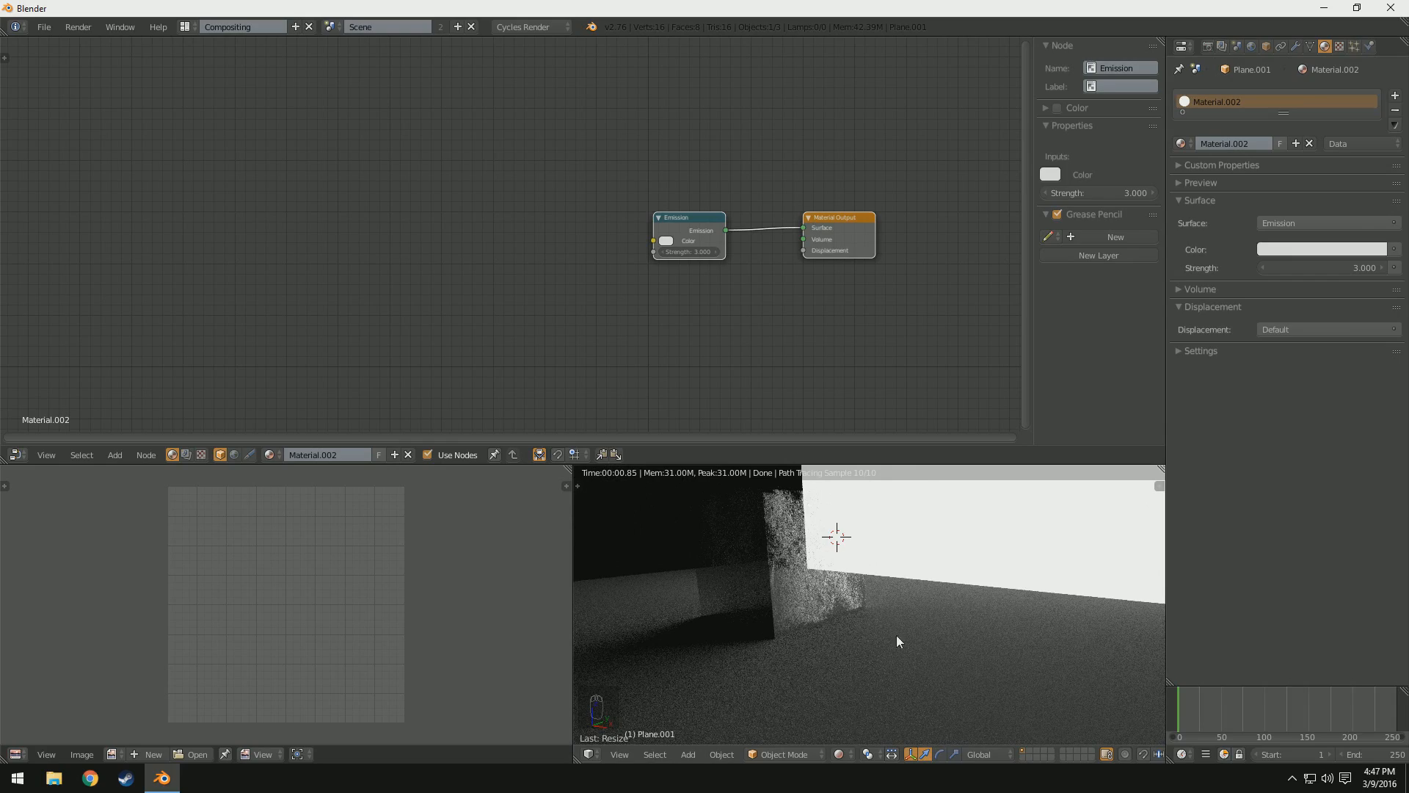
middle_click_drag(862, 663, 963, 701)
right_click(817, 558)
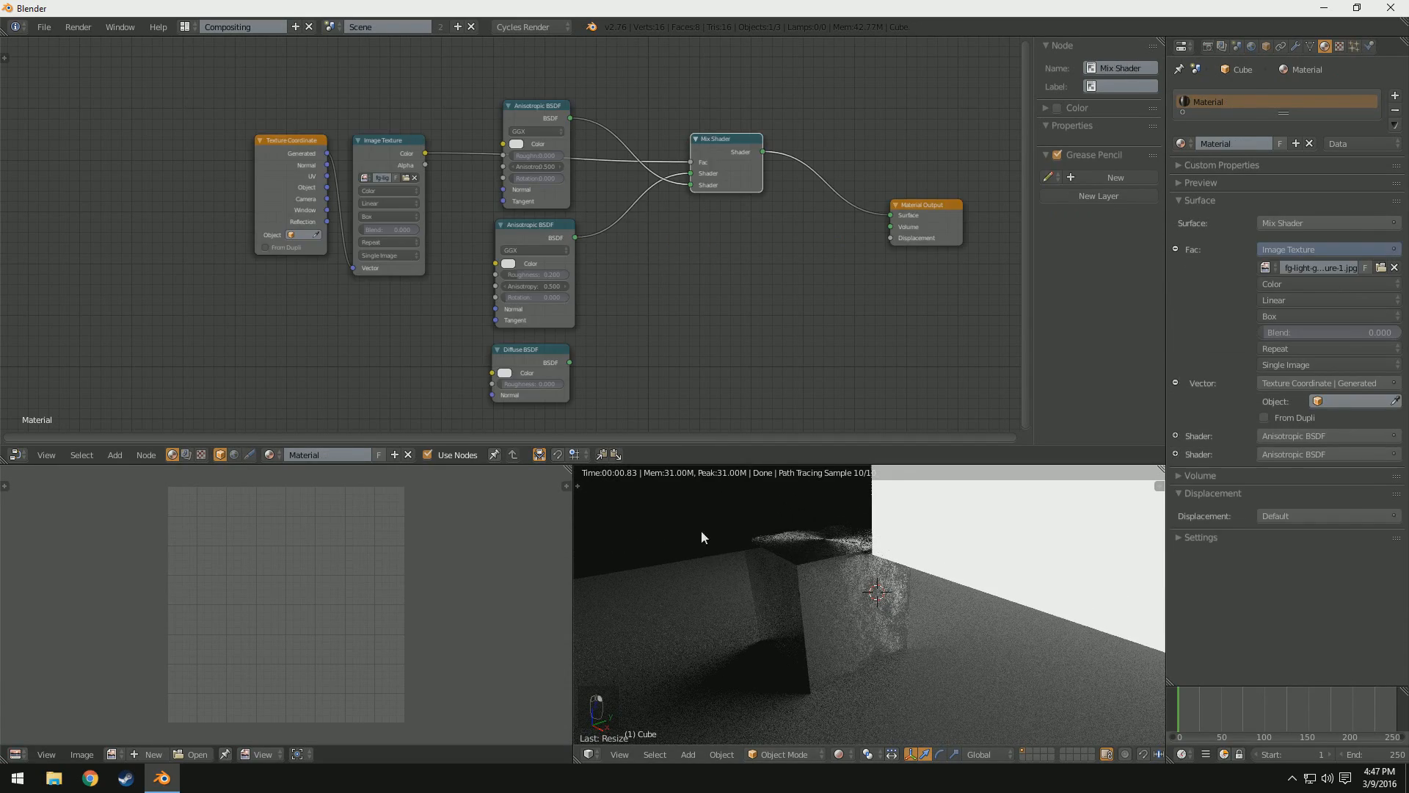
scroll(659, 242, "up", 2)
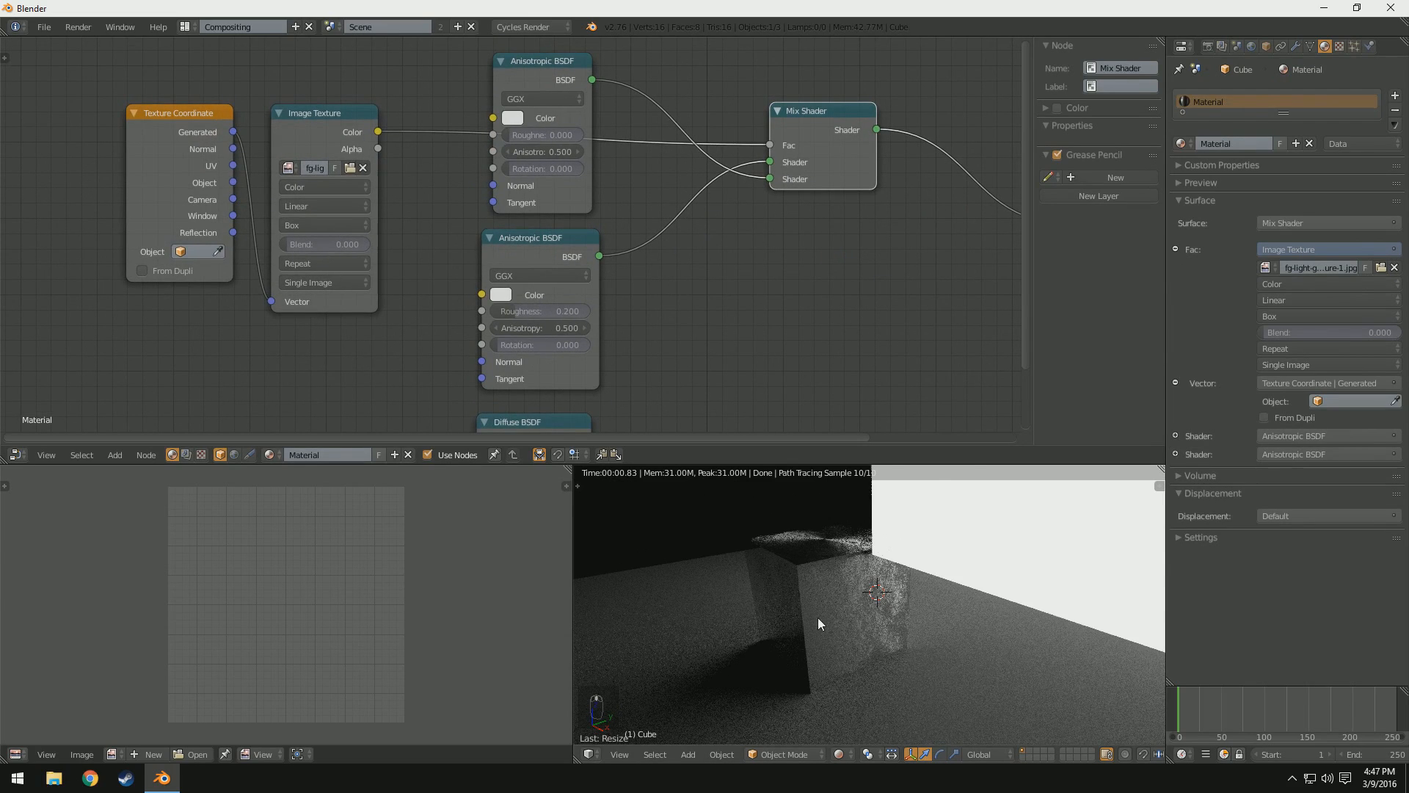
scroll(817, 618, "up", 4)
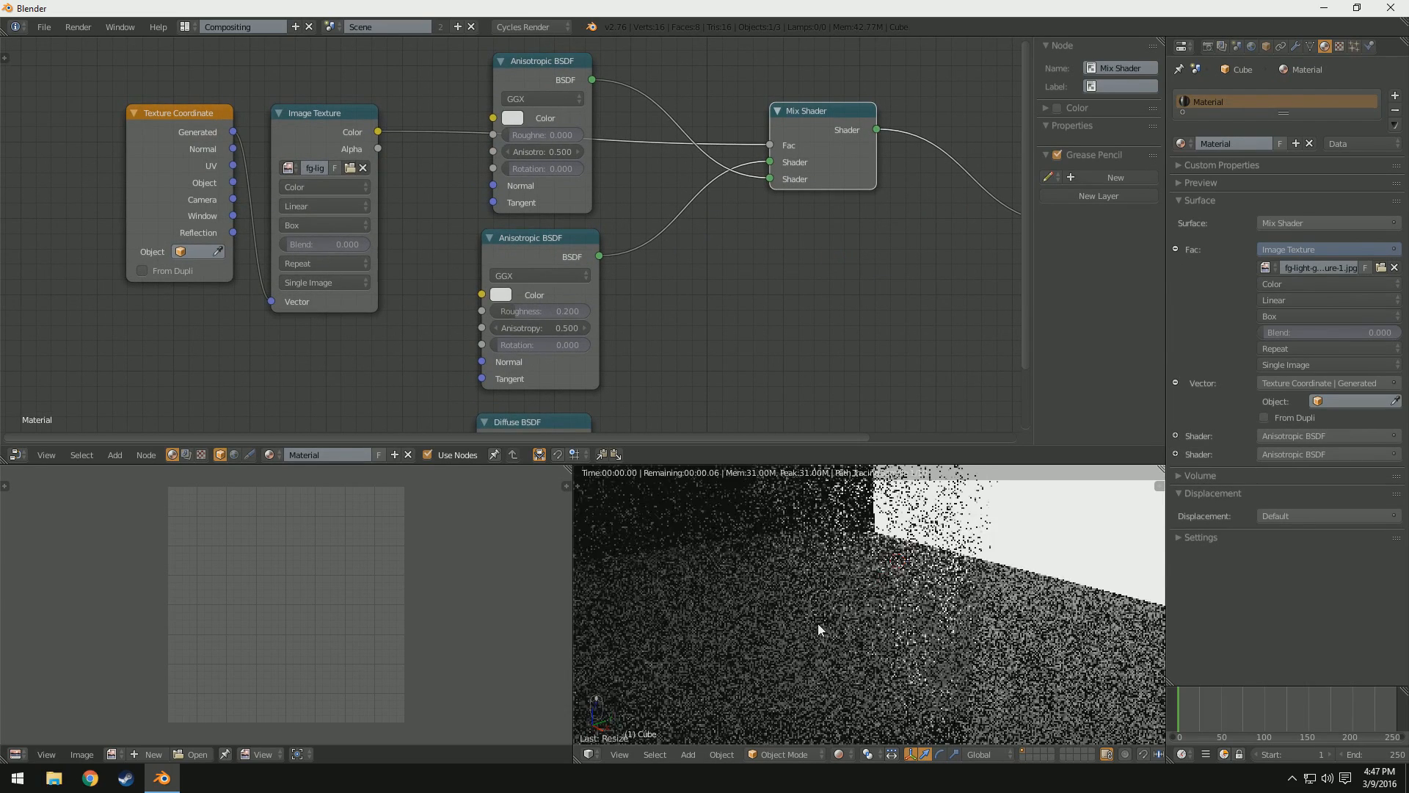
Step: Return to Solid shading, add a cylinder mesh scaled to about 0.2, and place it near the floor in front of the cube
left_click(848, 755)
left_click(861, 705)
key("shift+a")
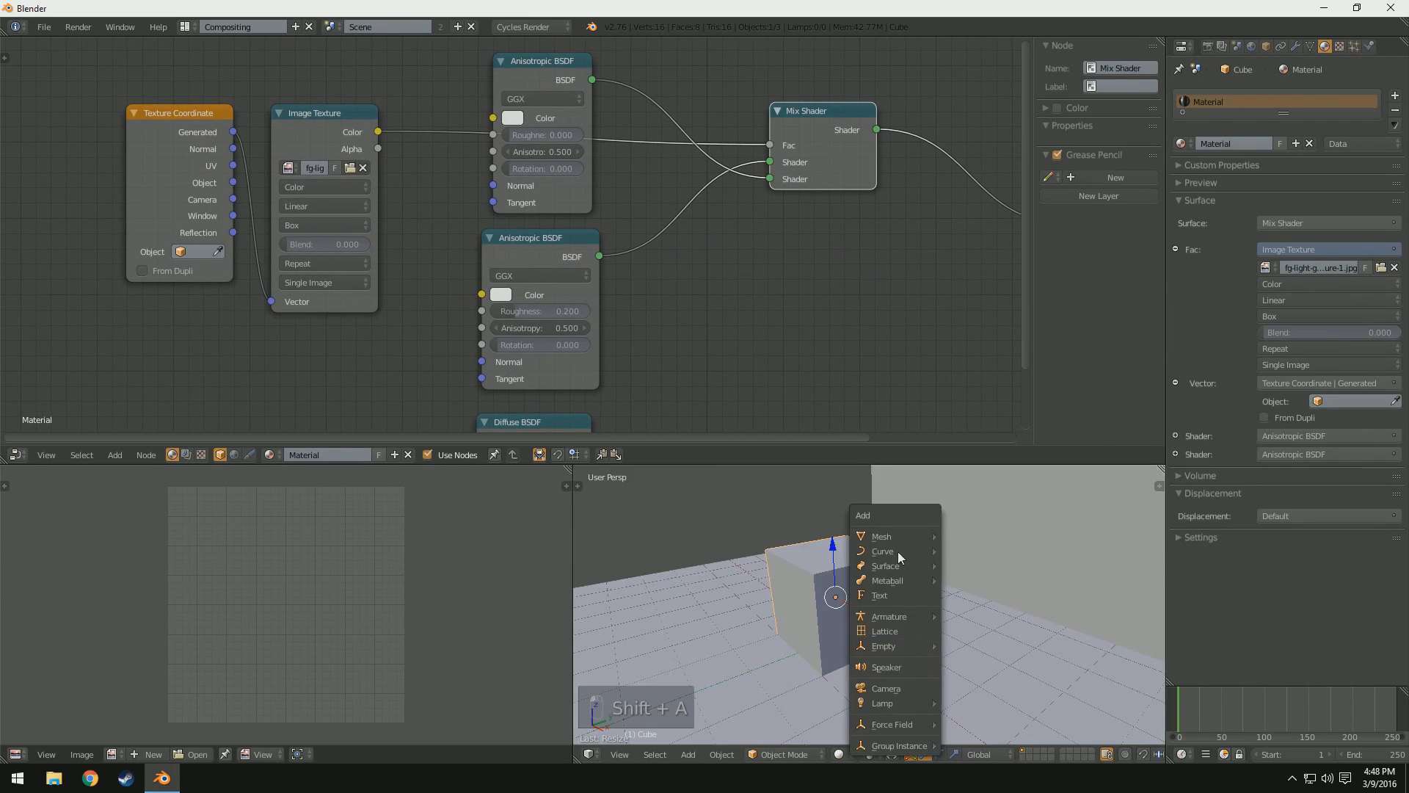
mouse_move(907, 536)
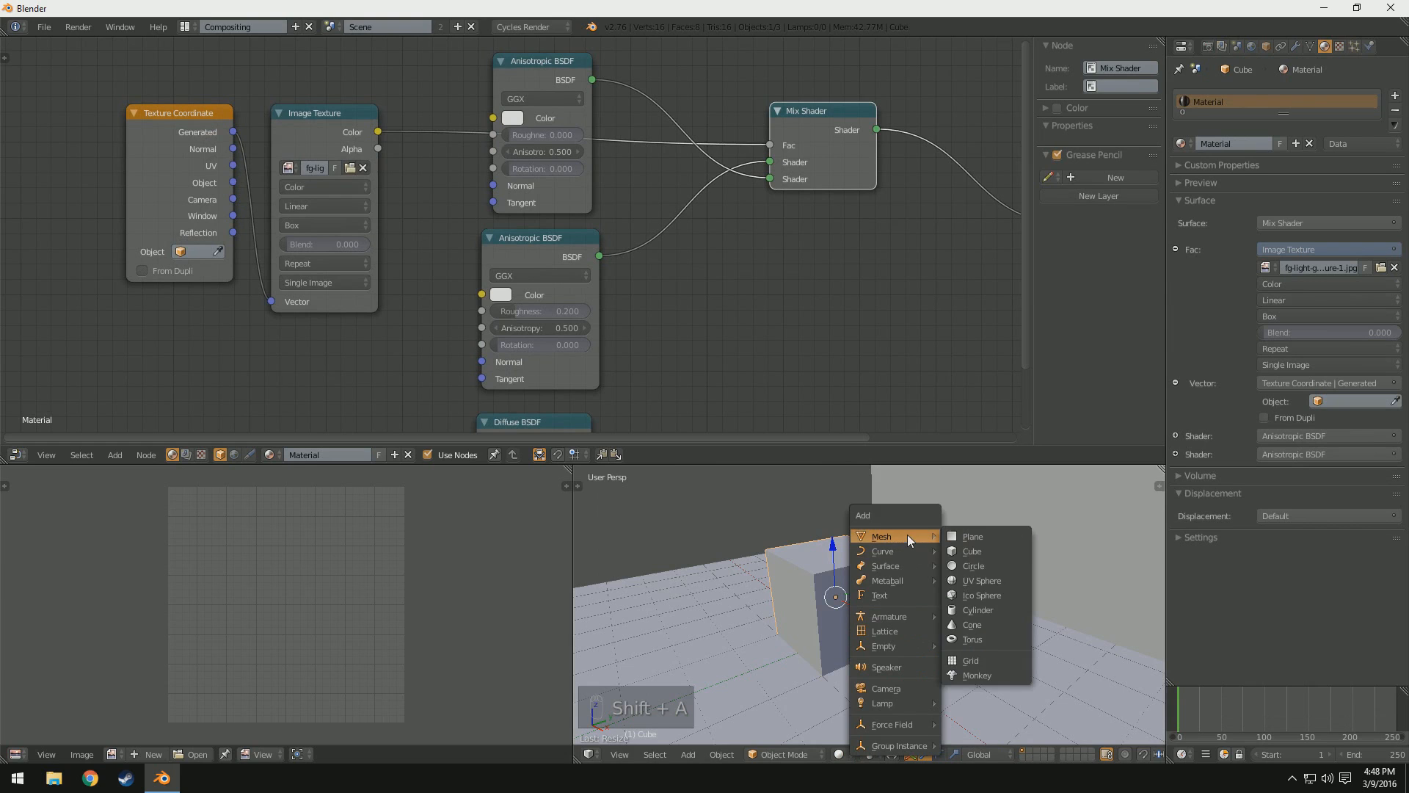
left_click(972, 608)
key("s")
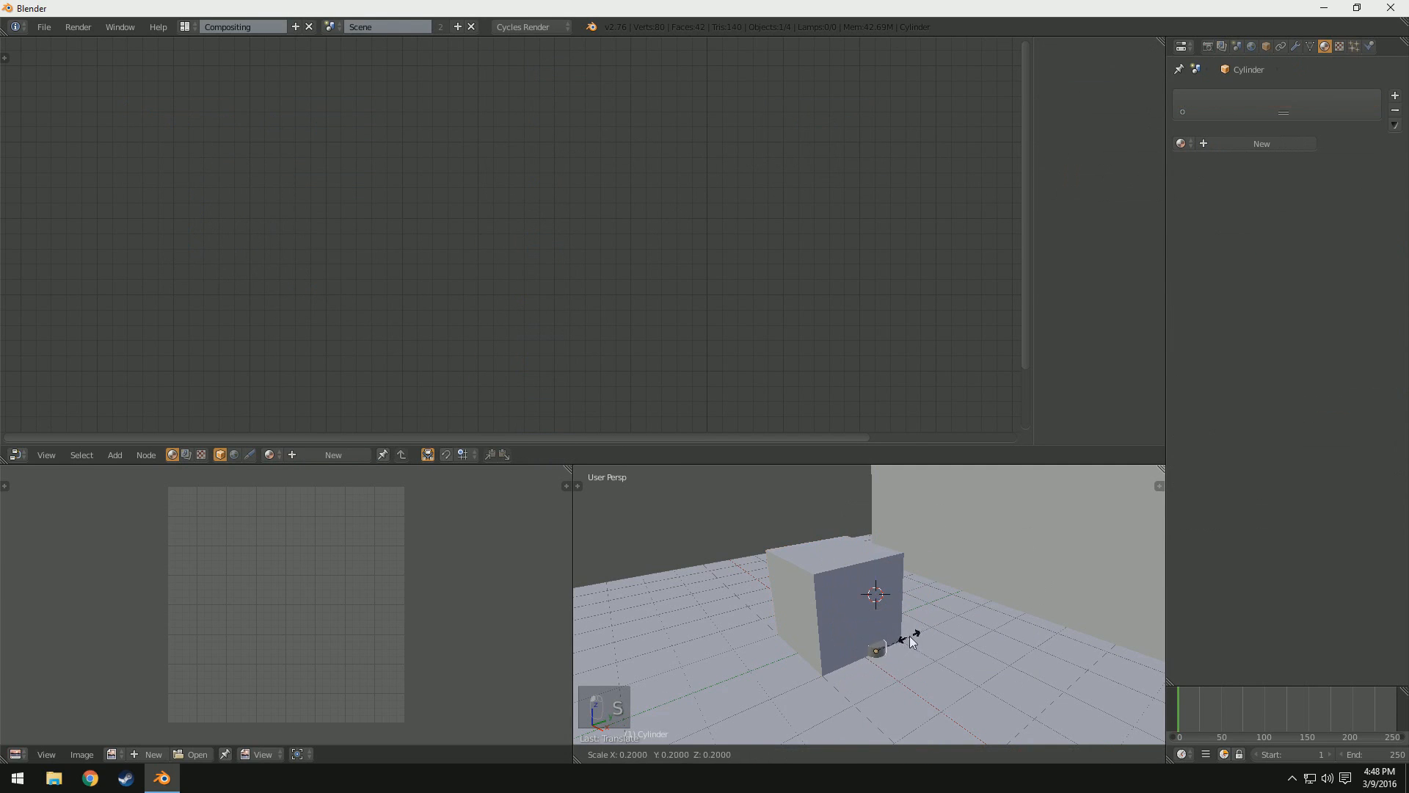
left_click(888, 625)
left_click_drag(883, 614, 882, 600)
left_click_drag(908, 658, 923, 668)
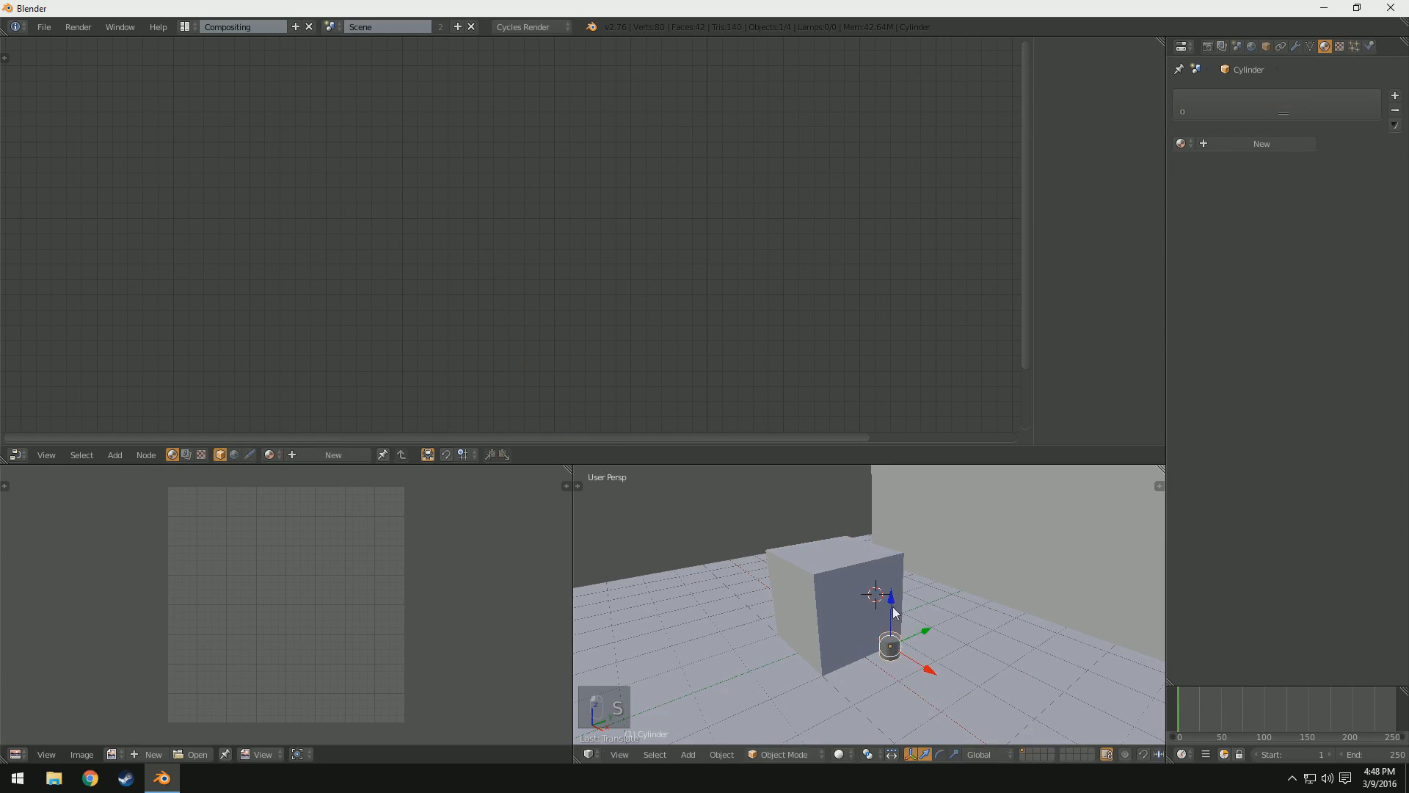
left_click_drag(892, 607, 896, 623)
Step: Switch to Rendered shading, inspect the cylinder's reflection in the cube, and select the cube
left_click(839, 754)
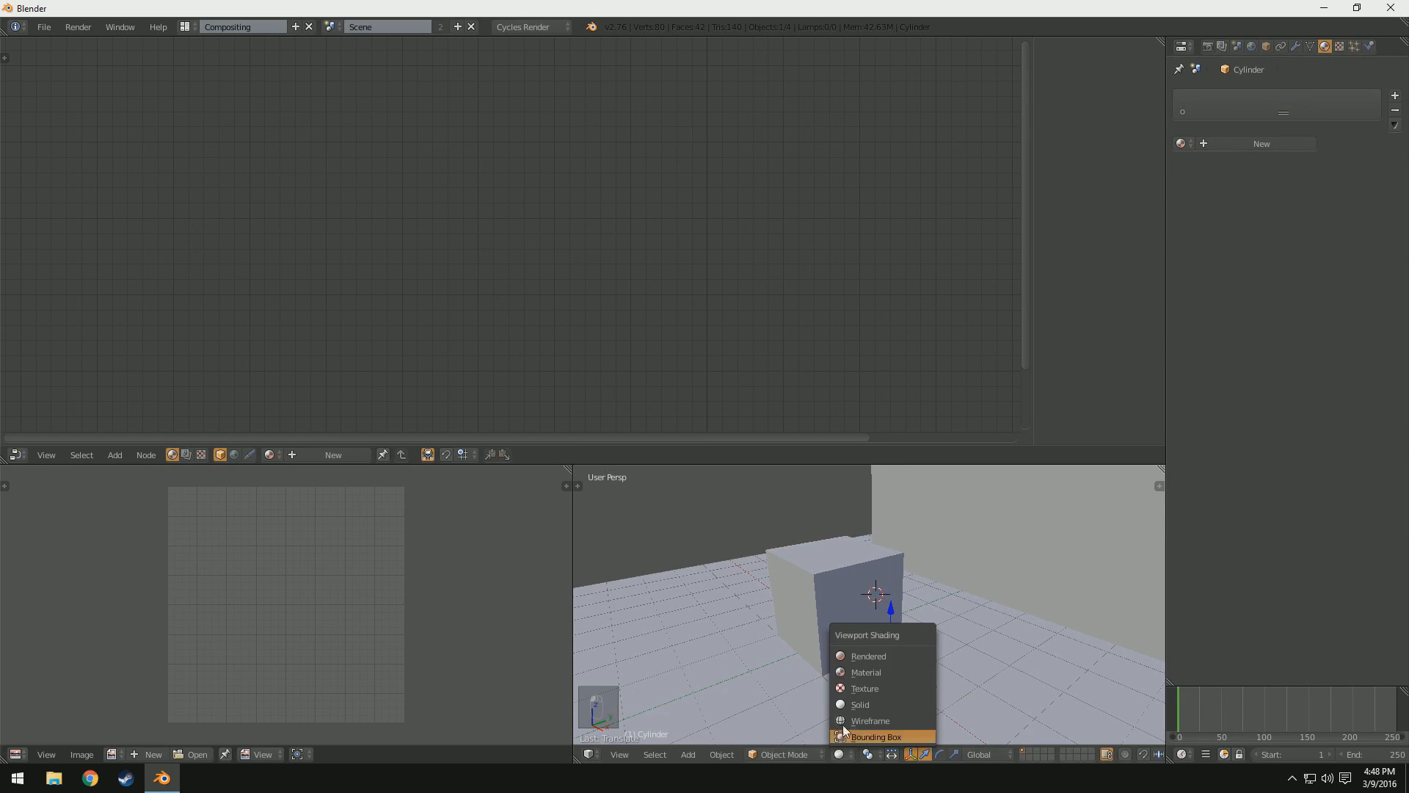
left_click(905, 659)
scroll(938, 636, "up", 6)
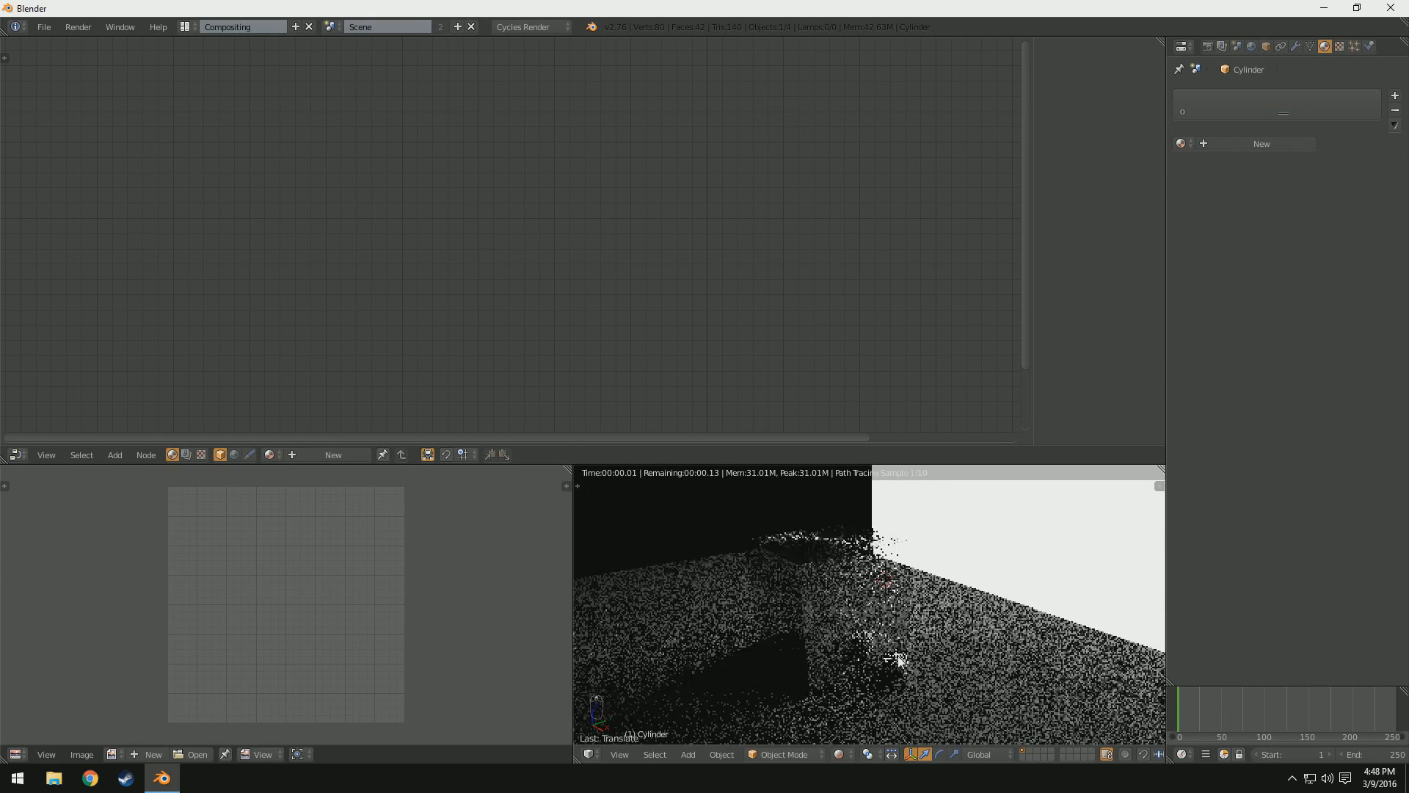
middle_click_drag(928, 630, 926, 584, "shift")
scroll(927, 587, "up", 5)
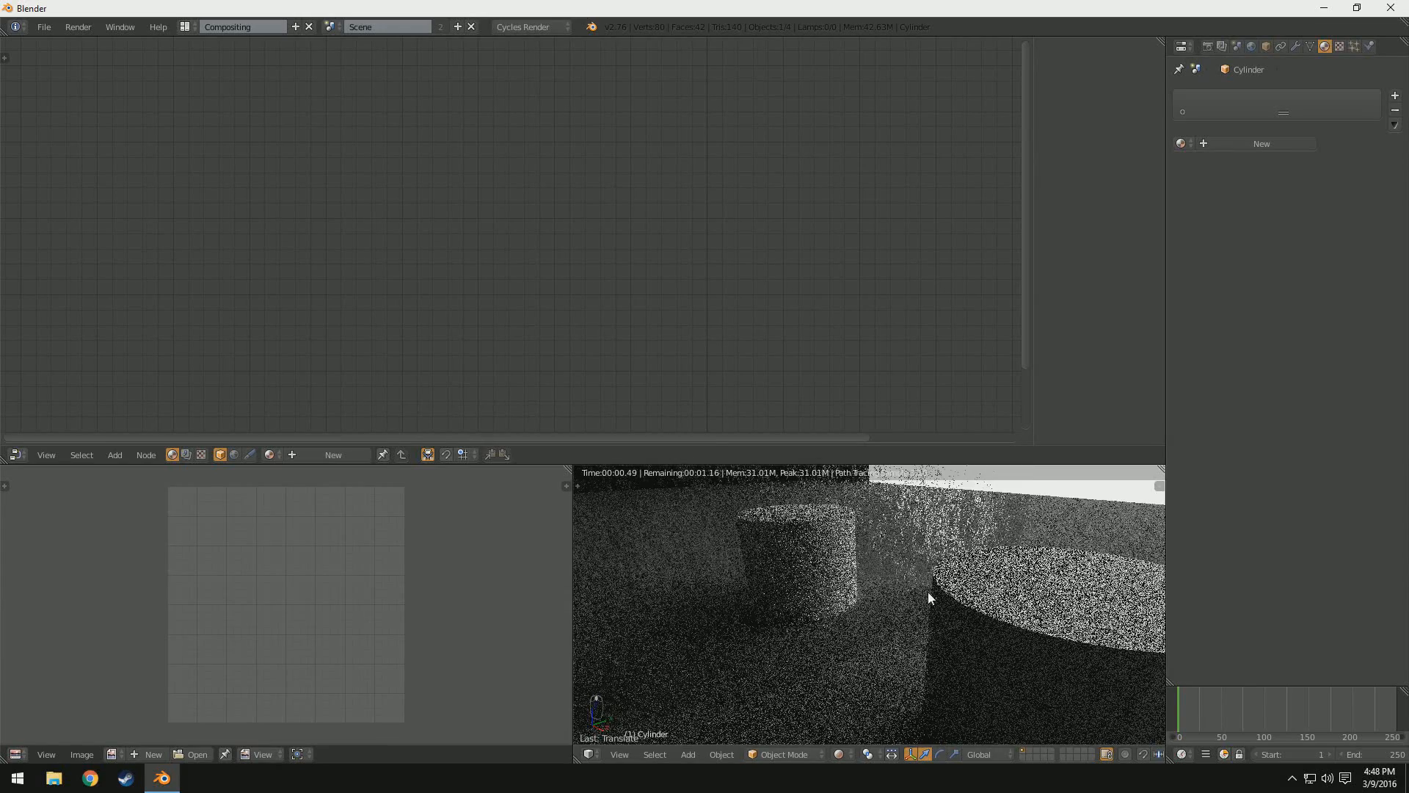
scroll(891, 604, "down", 3)
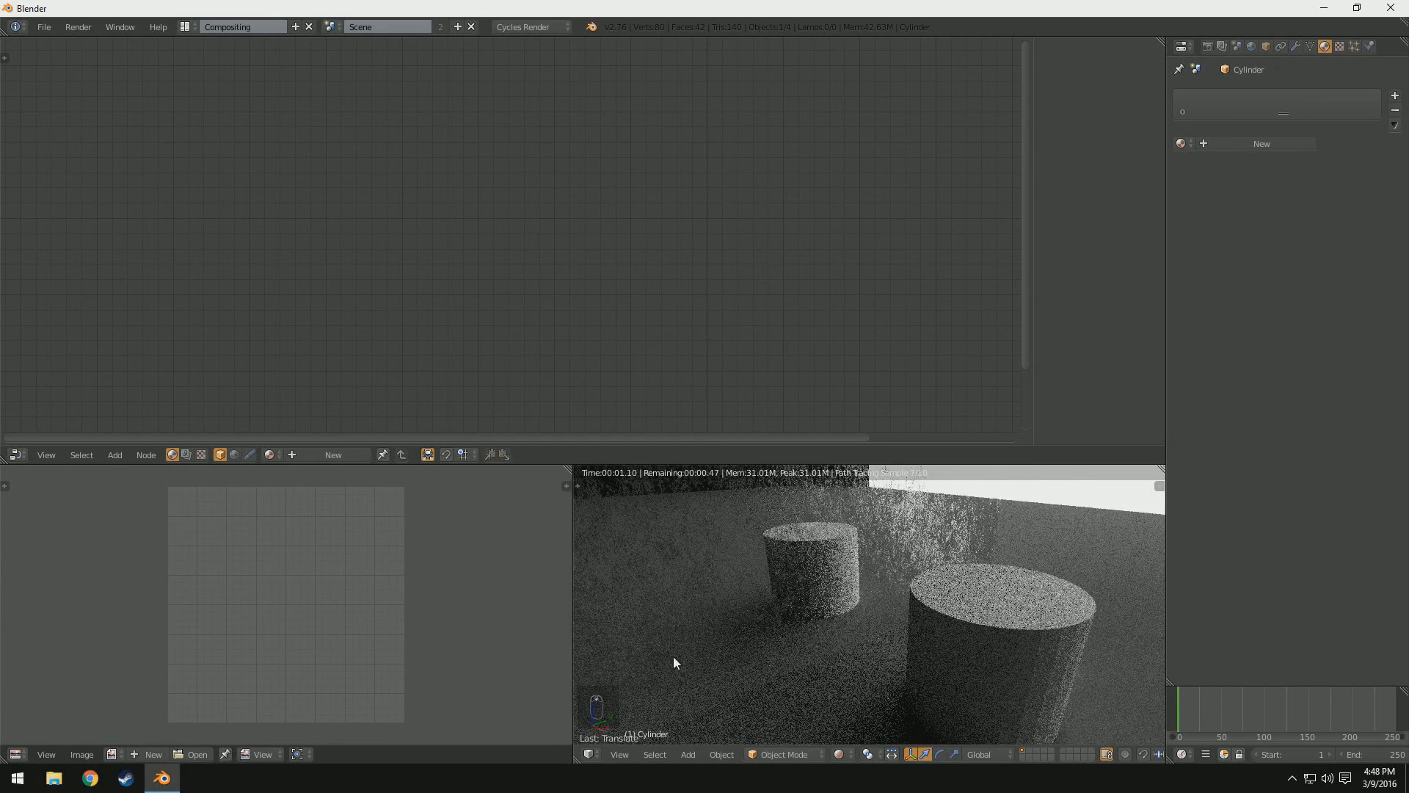
right_click(784, 538)
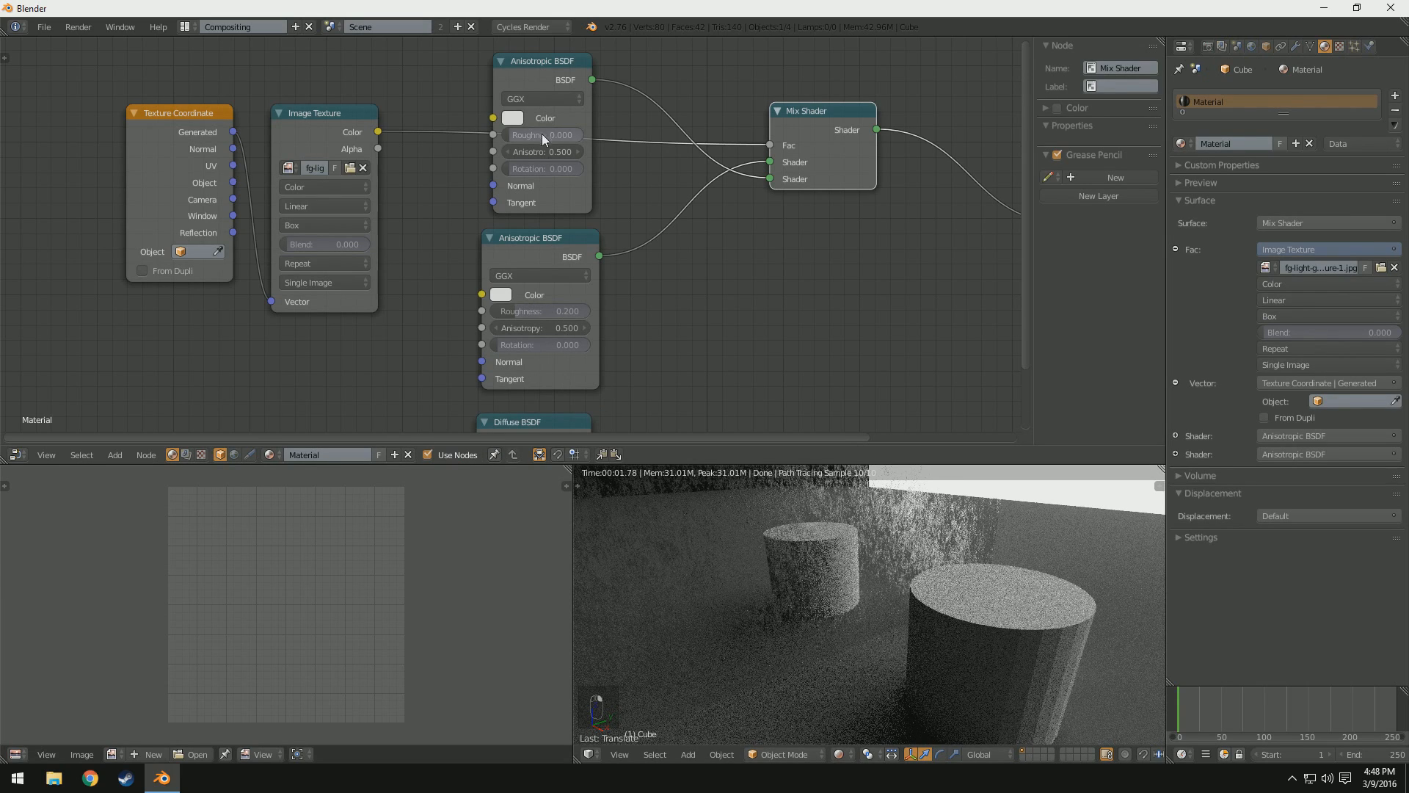
Step: Try roughness values of 0.02, 0.01 and 0.05 on the upper Anisotropic BSDF
type("0.02")
key("Return")
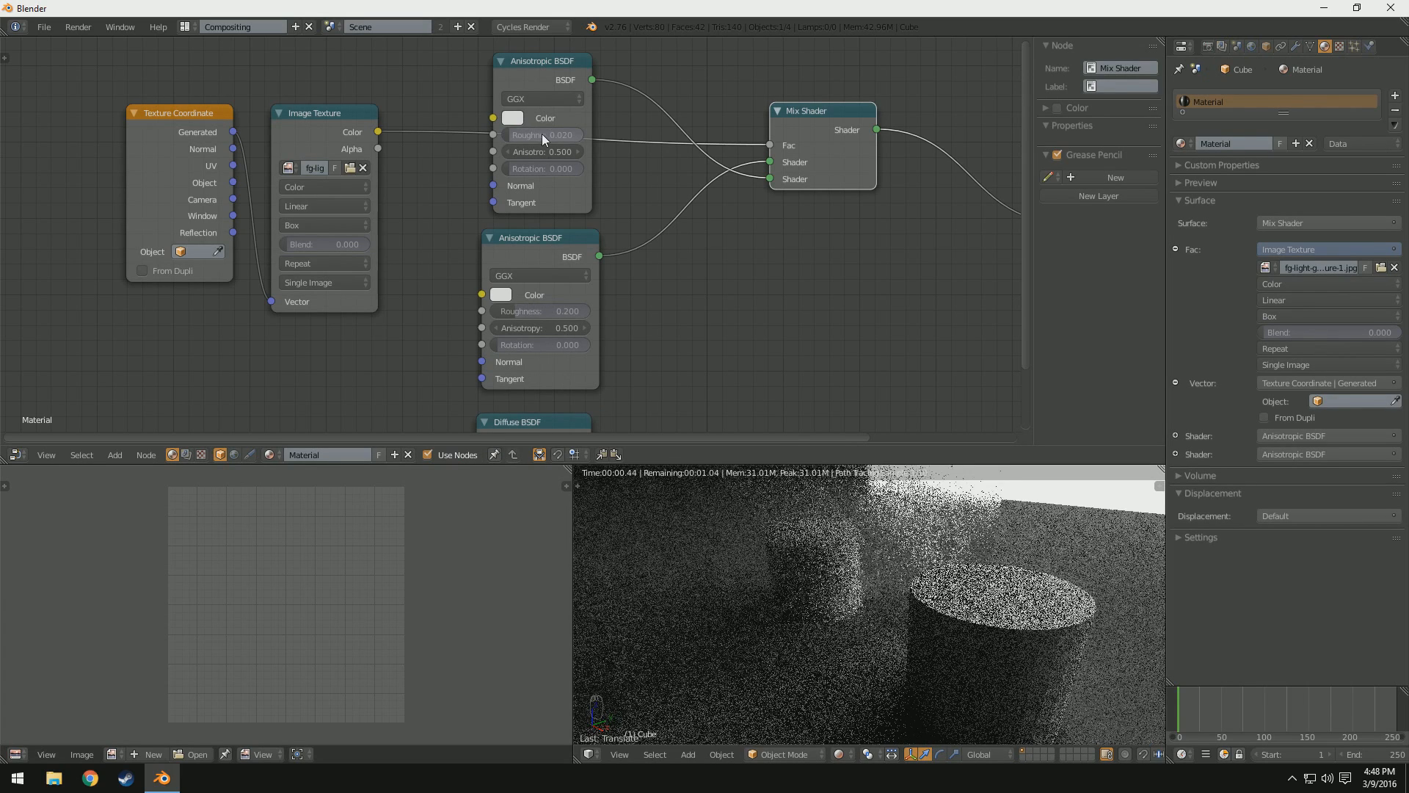
left_click(508, 135)
type("0")
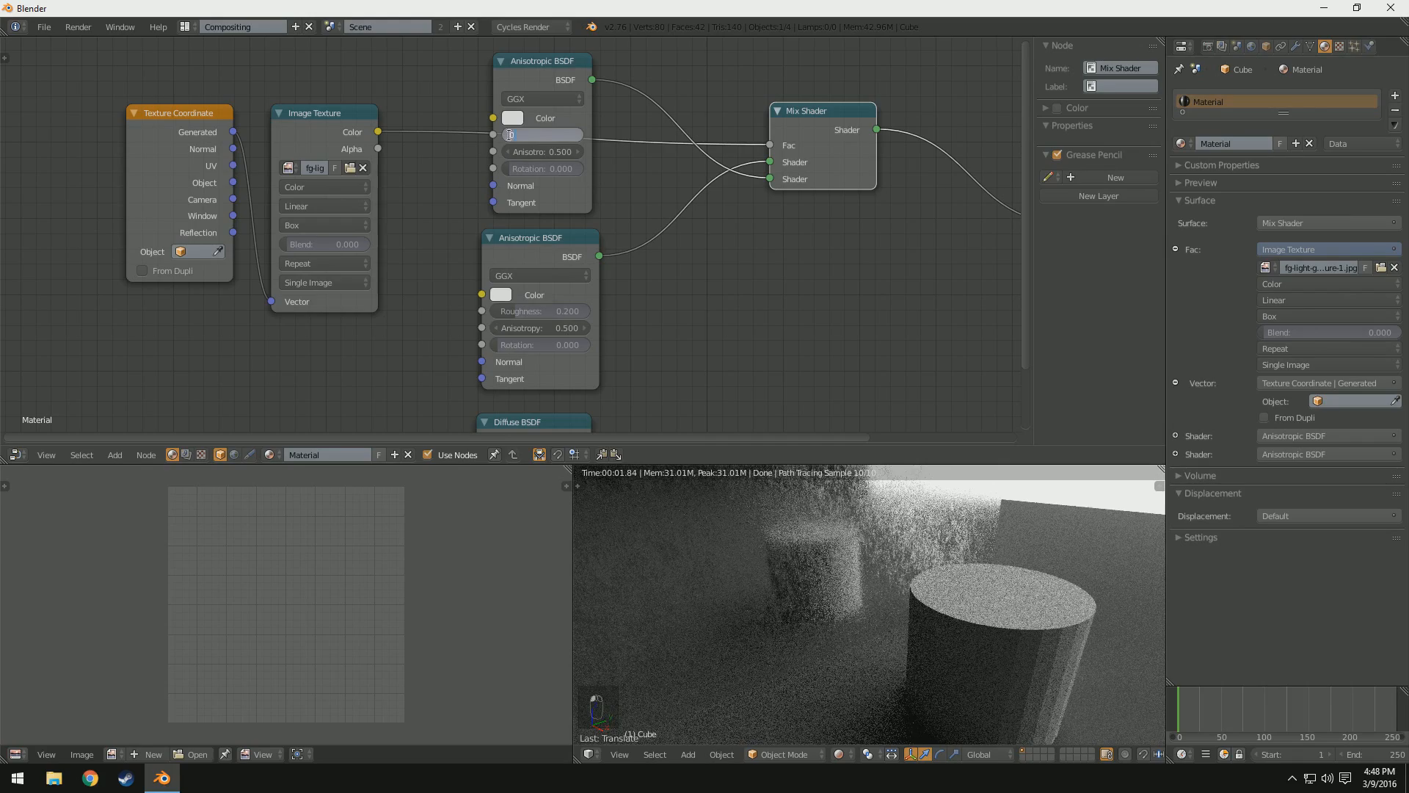
type(".01")
key("Return")
left_click(509, 136)
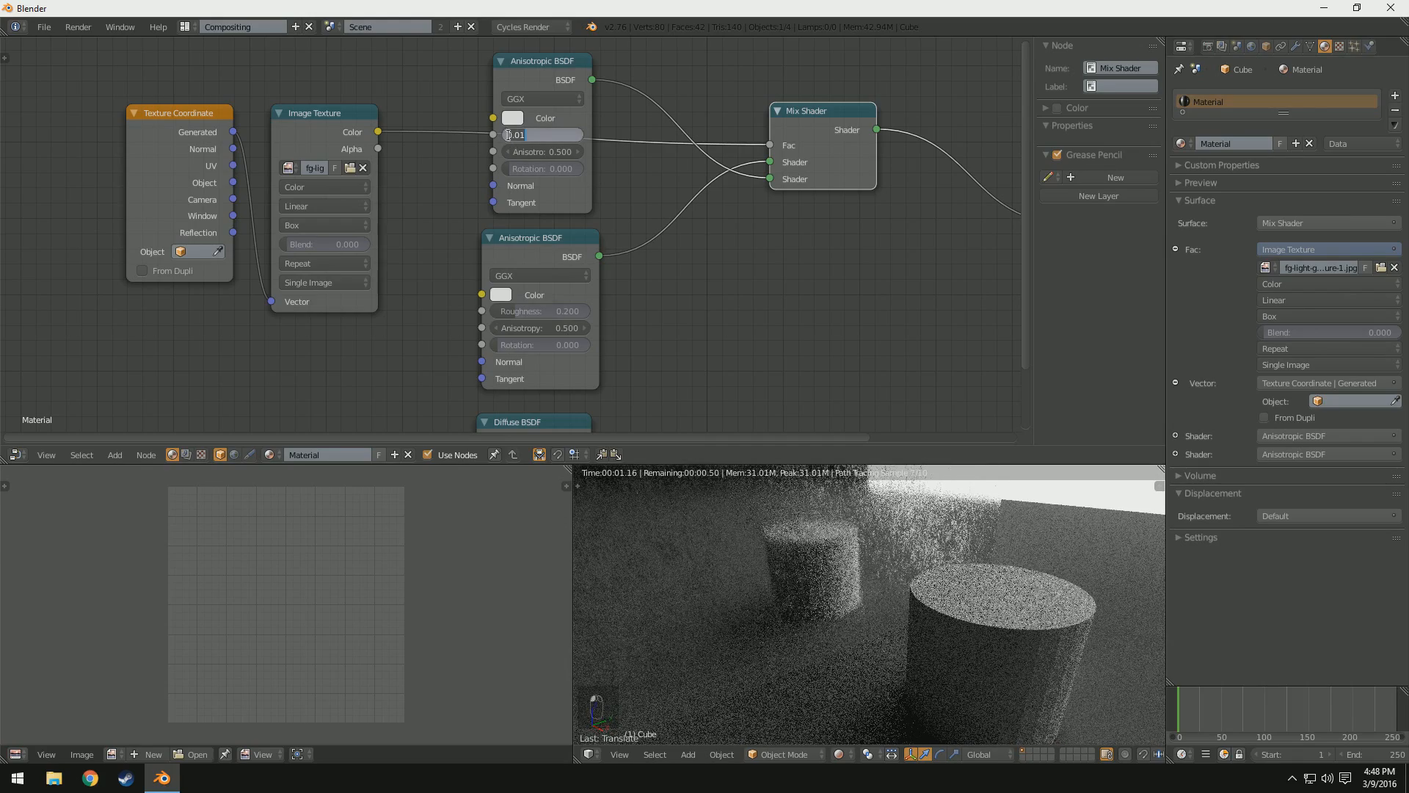
type("0.05")
key("Return")
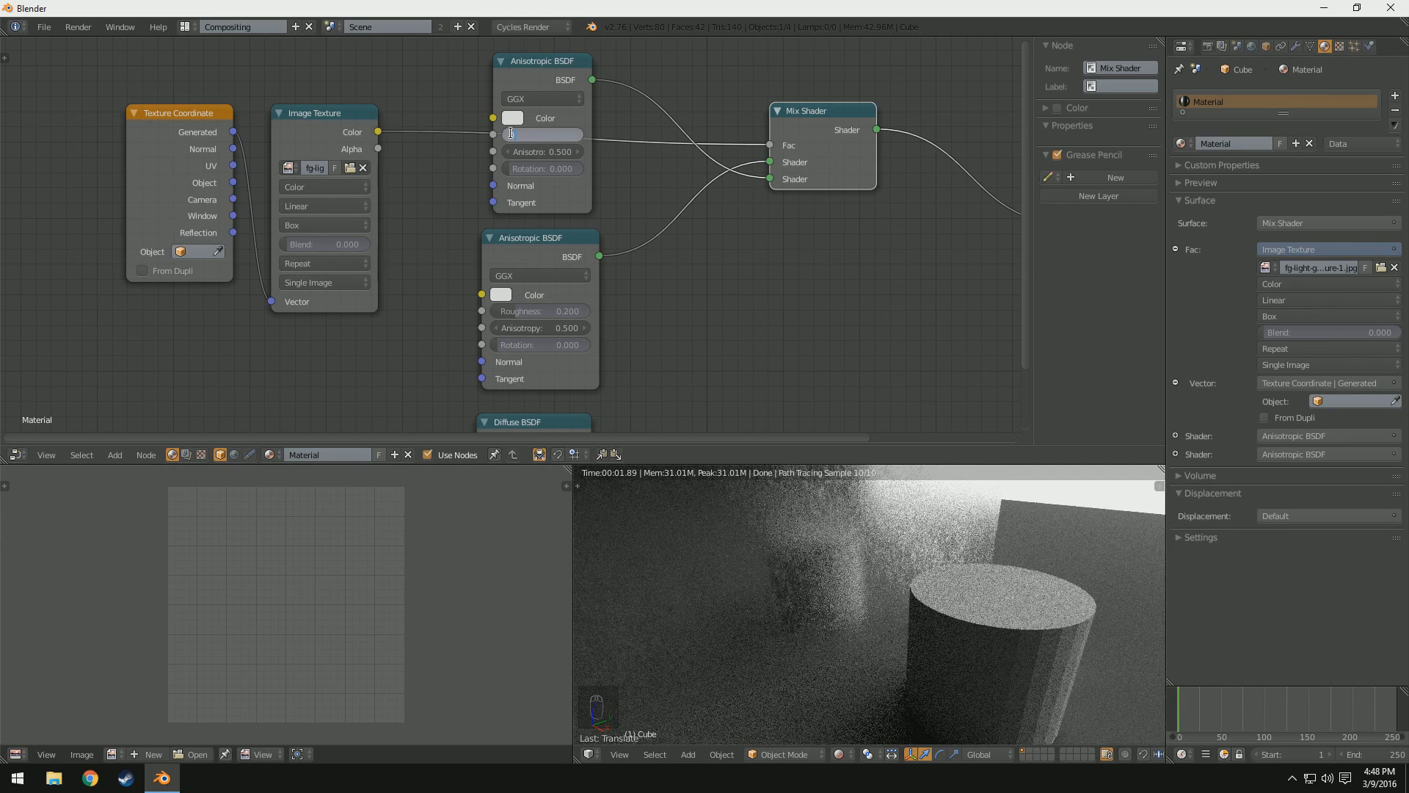
Step: Set the upper Anisotropic BSDF's roughness to 0.003 after trying 0.005 and 0.002
type("0.005")
key("Return")
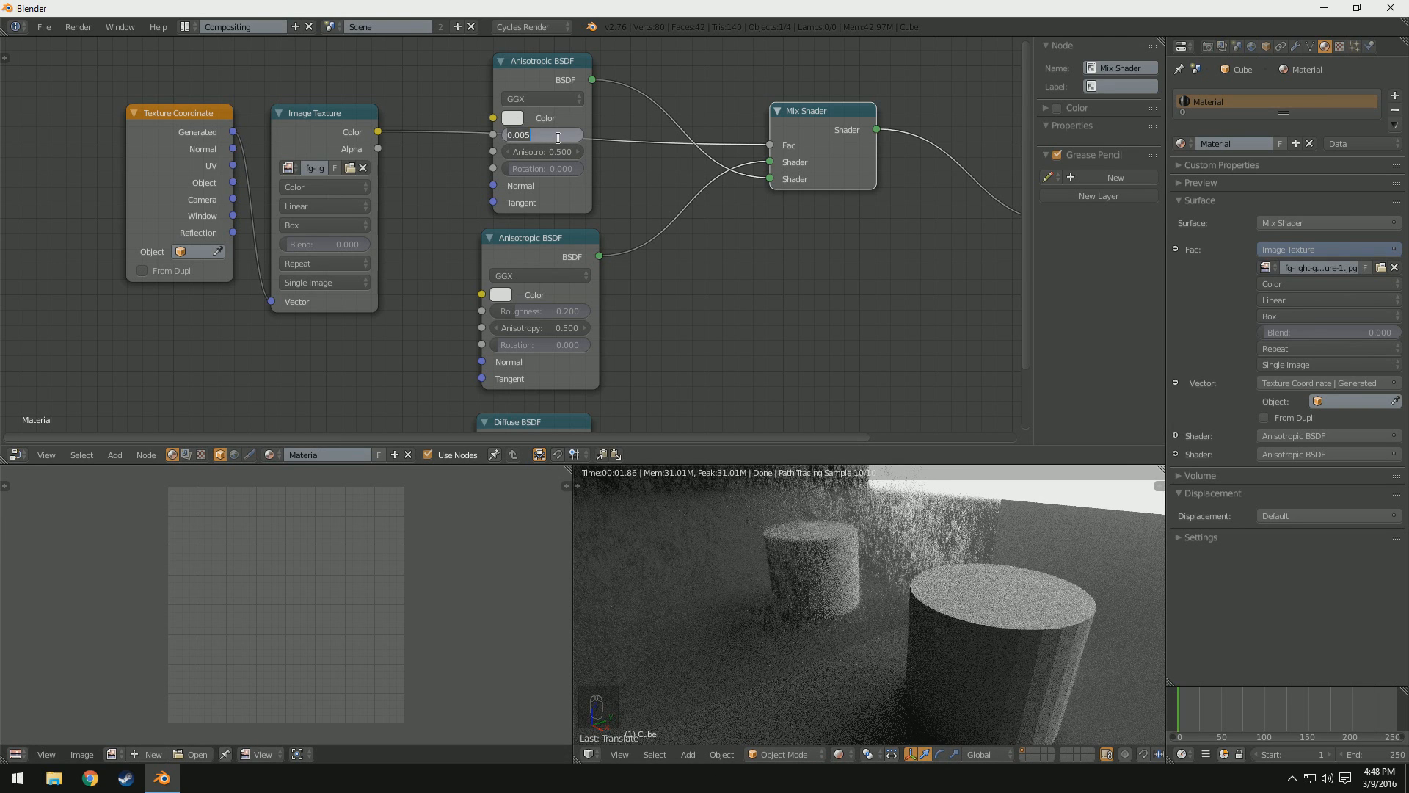
key("Return")
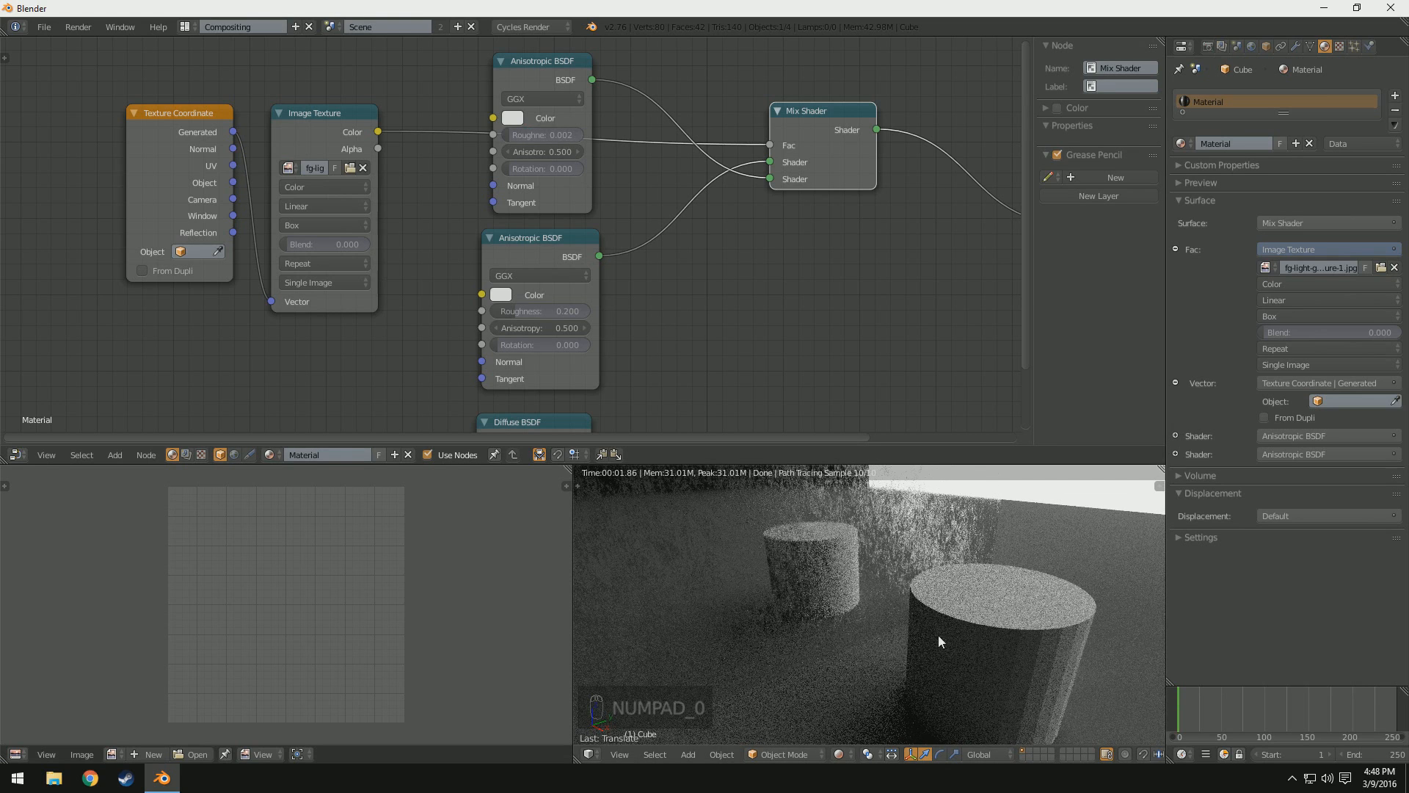
left_click(567, 136)
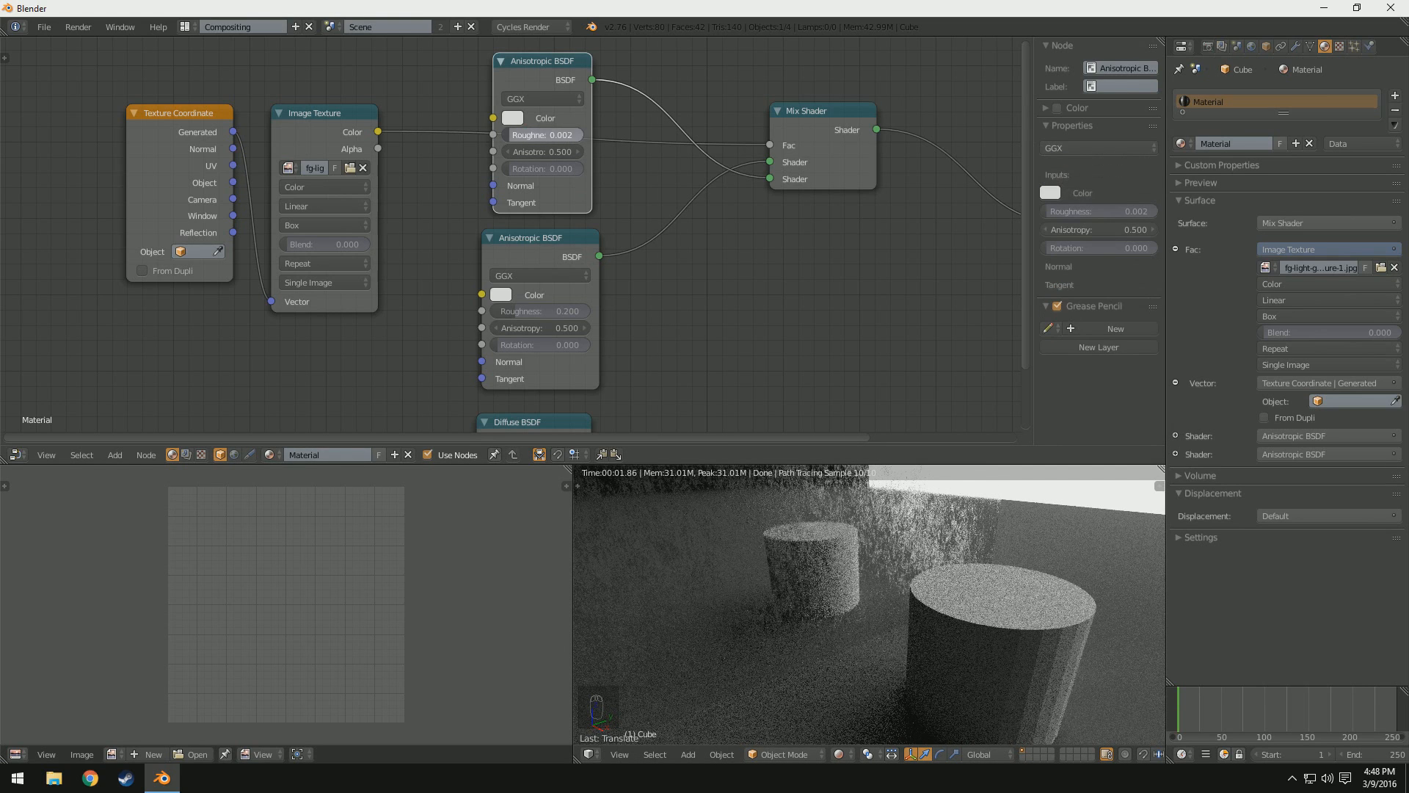
key("Return")
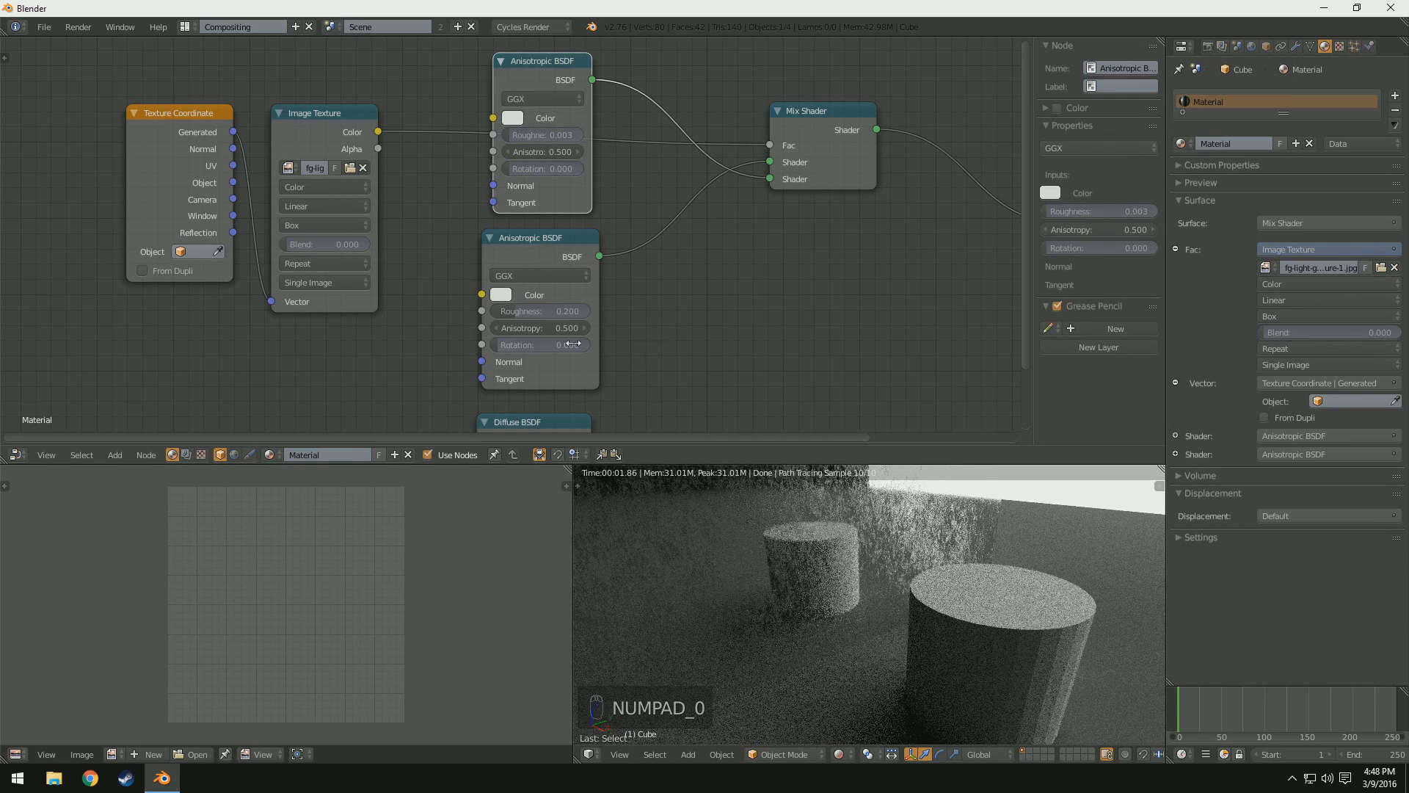
Step: Shift the Texture Coordinate and Image Texture nodes away from the shaders and place a Bump node in the gap
left_click_drag(173, 122, 131, 123)
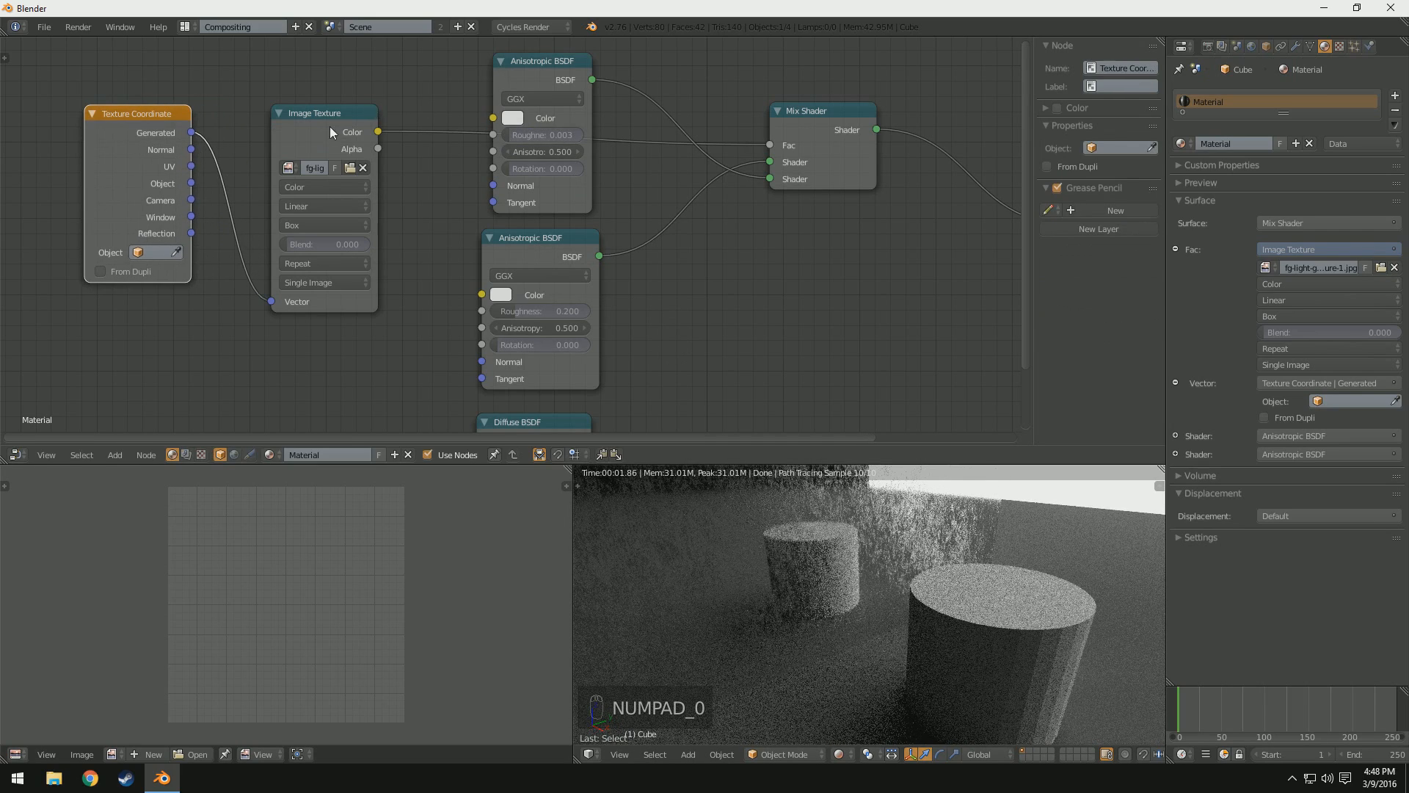
left_click_drag(330, 128, 274, 132)
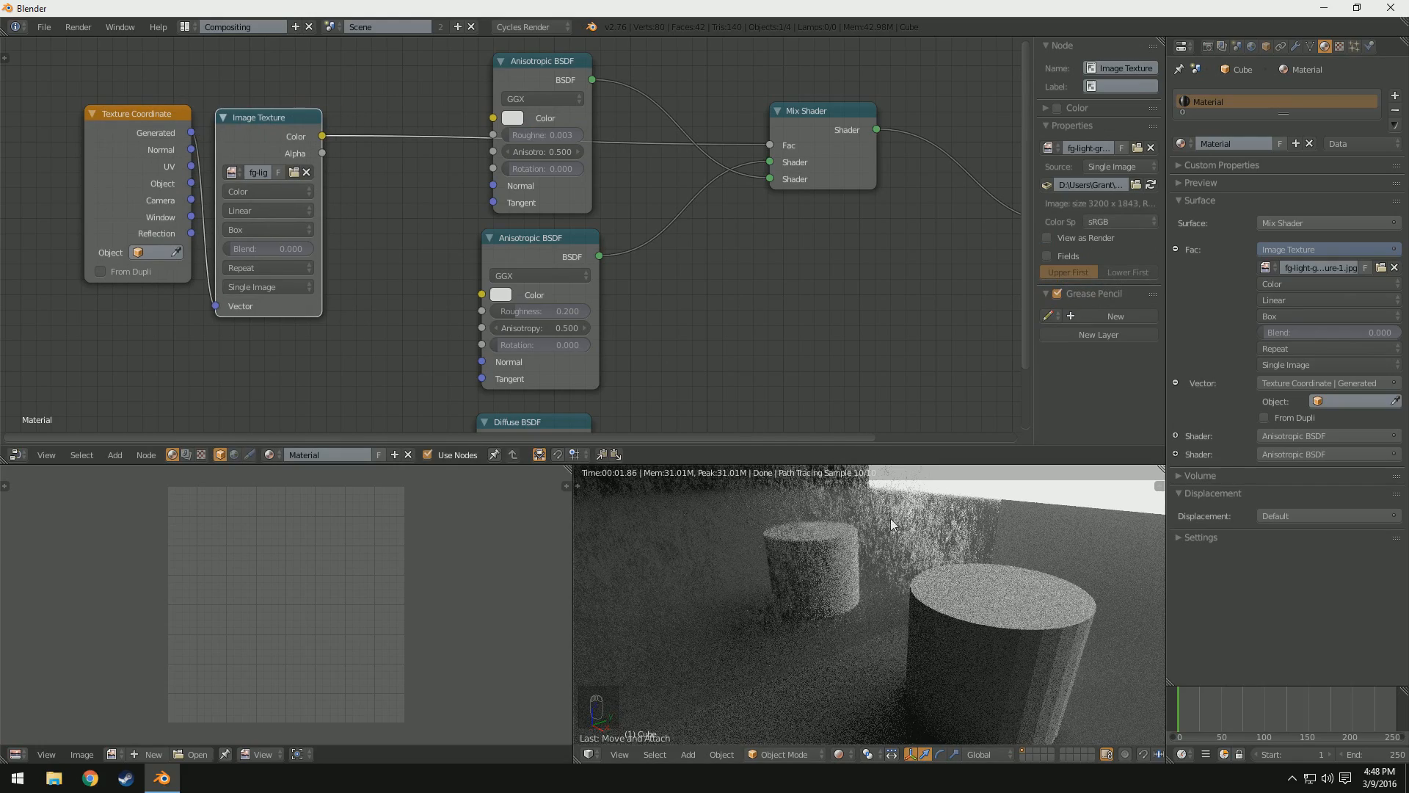
scroll(948, 592, "down", 4)
mouse_move(948, 592)
middle_mouse_down()
mouse_move(926, 594)
mouse_move(971, 598)
middle_mouse_up()
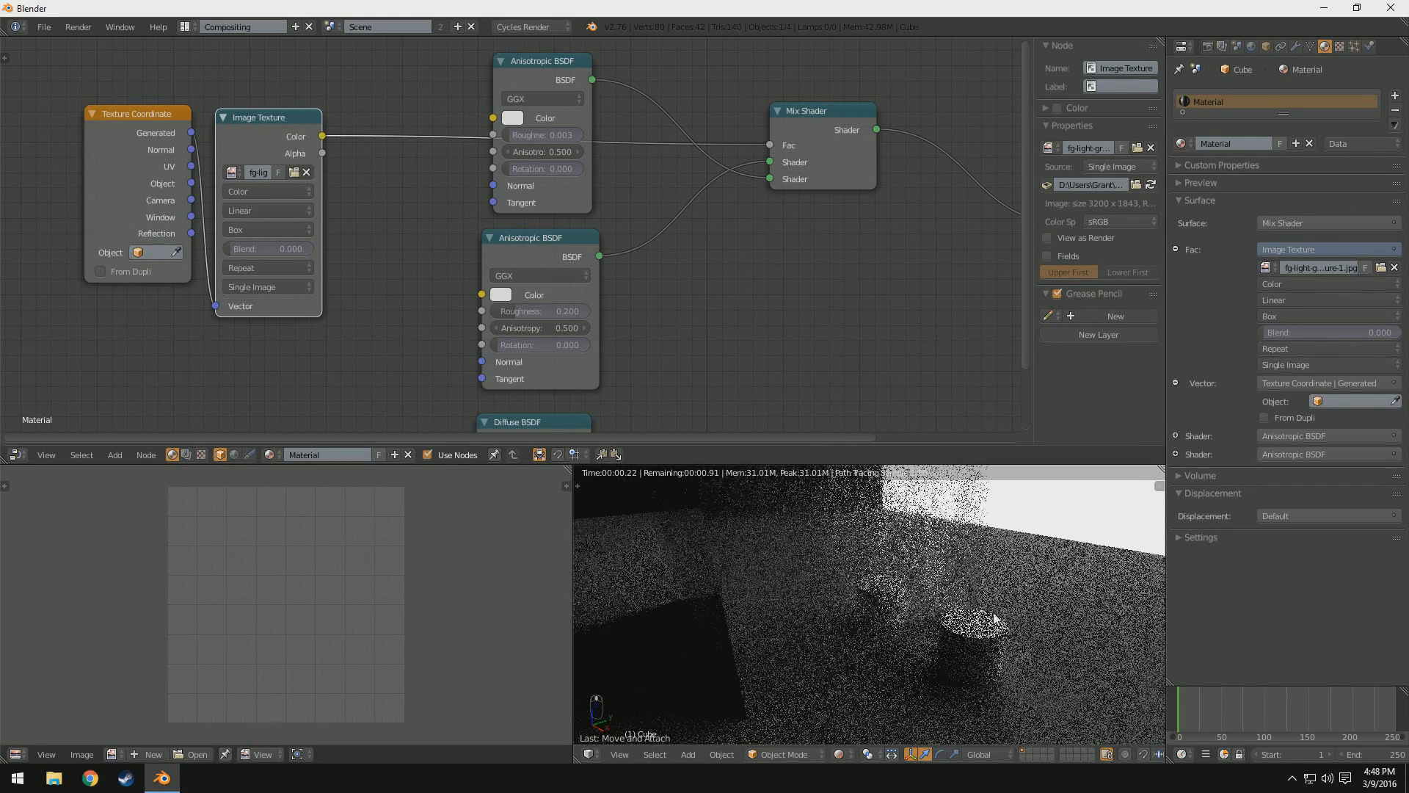
left_click(115, 455)
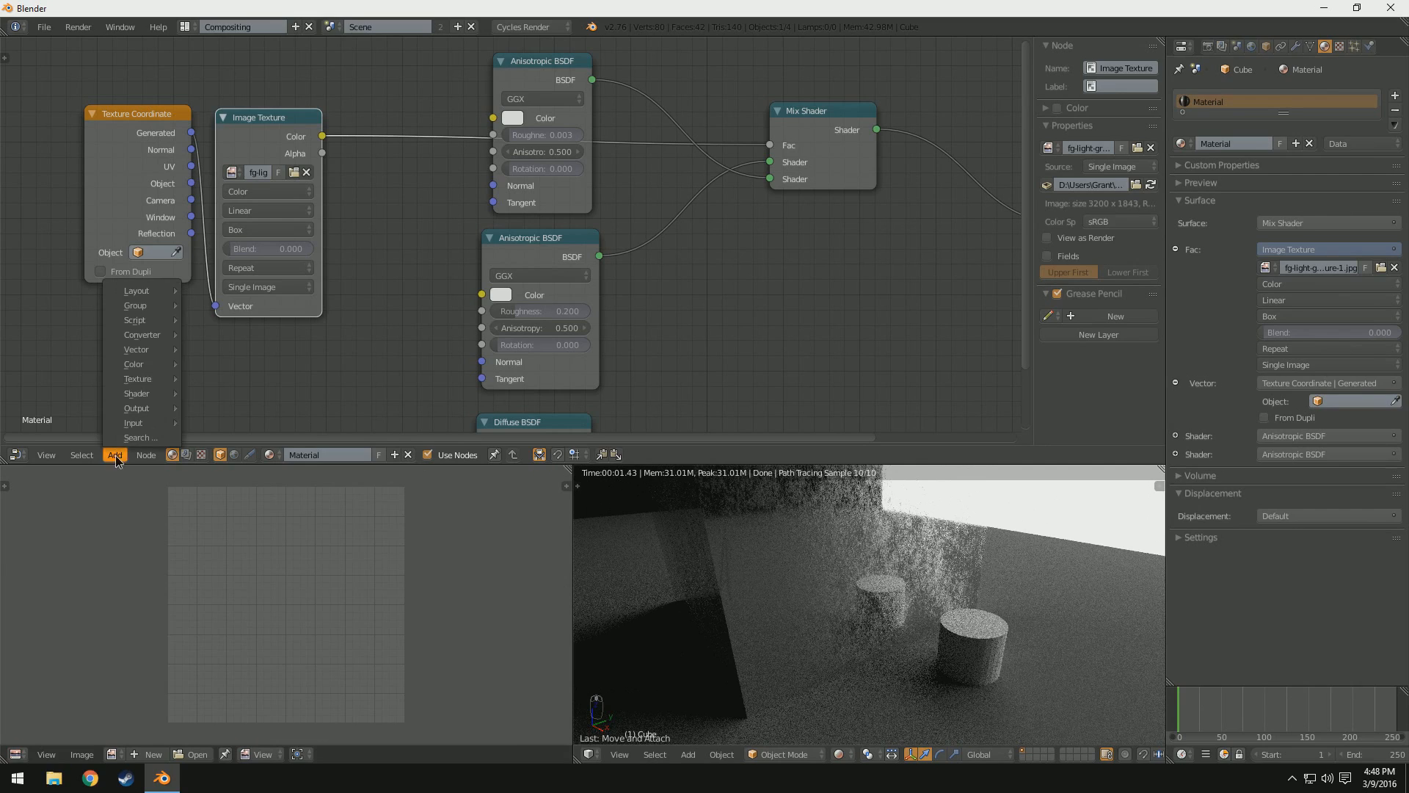
mouse_move(147, 349)
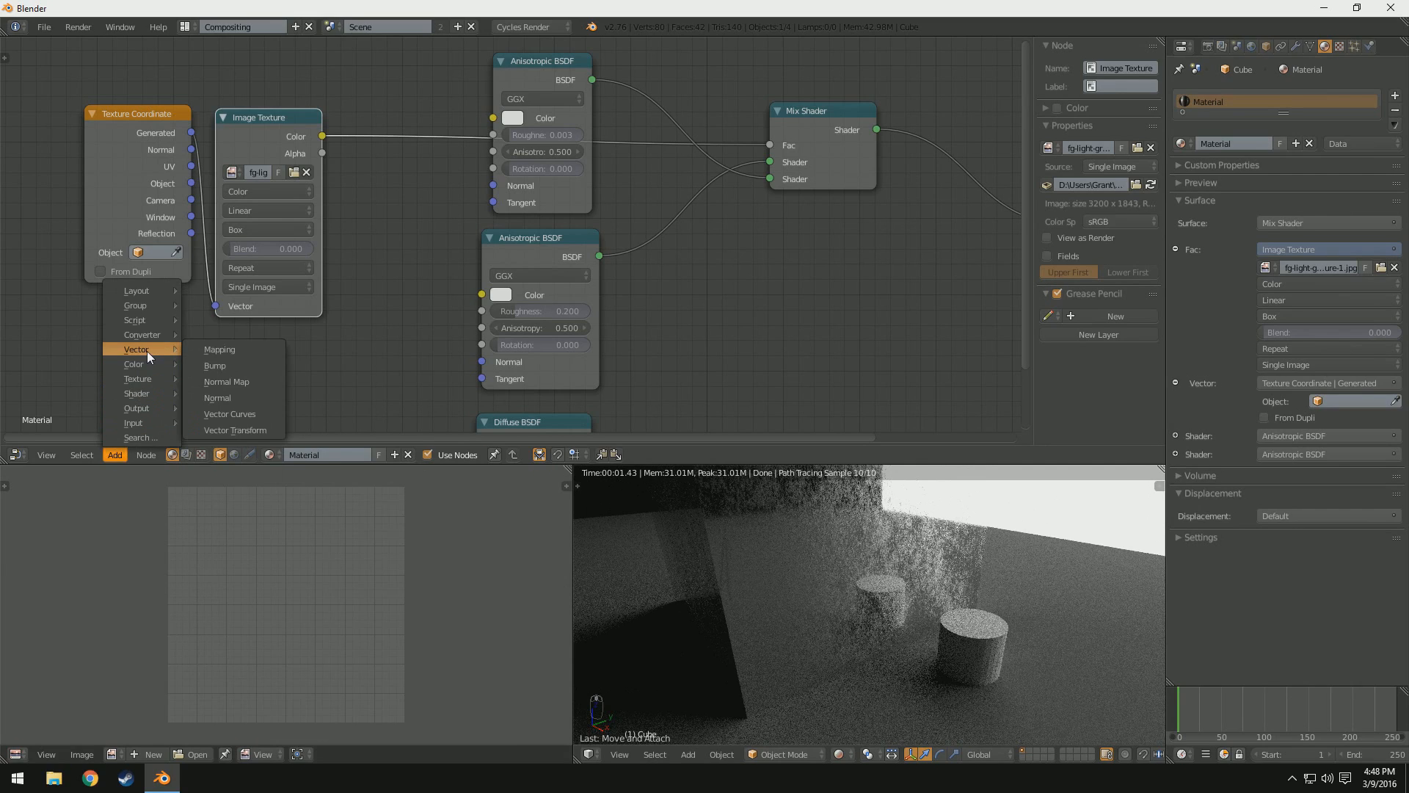
left_click(249, 361)
left_click(310, 210)
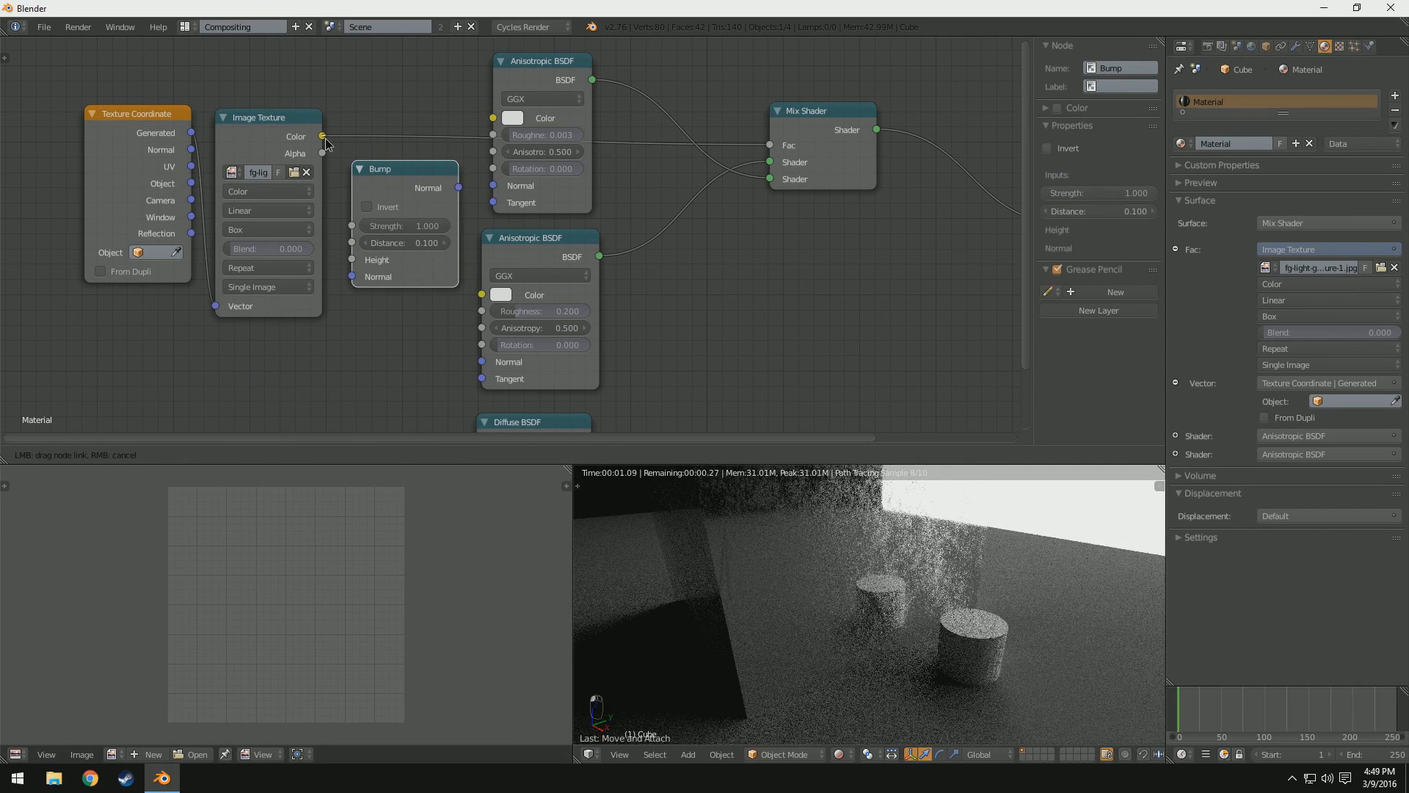
Step: Link the image's Color to the Bump Height and the Bump Normal only to the lower Anisotropic BSDF, after trying the upper one
left_click_drag(324, 138, 352, 260)
left_click_drag(492, 185, 461, 188)
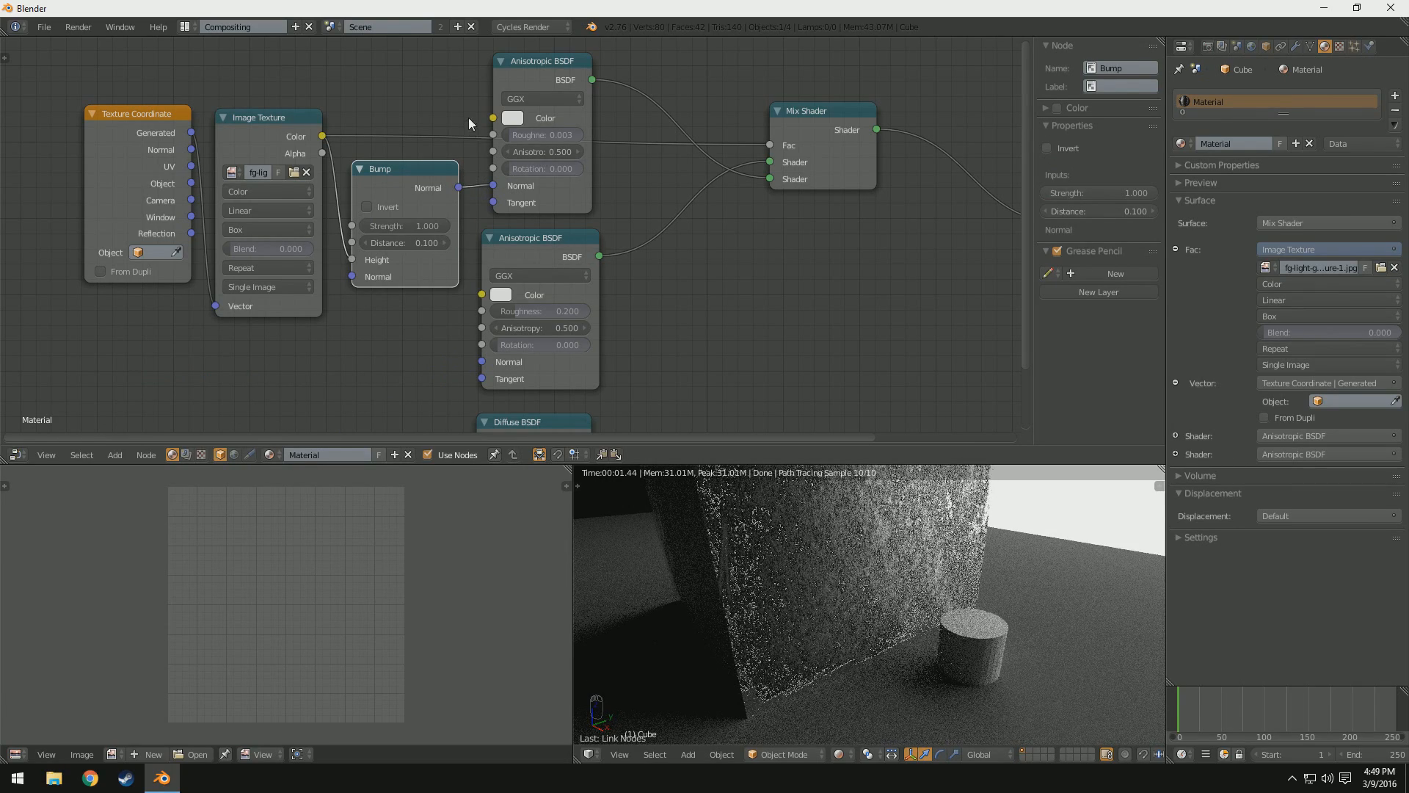
left_click_drag(458, 188, 480, 361)
left_click_drag(494, 186, 481, 202)
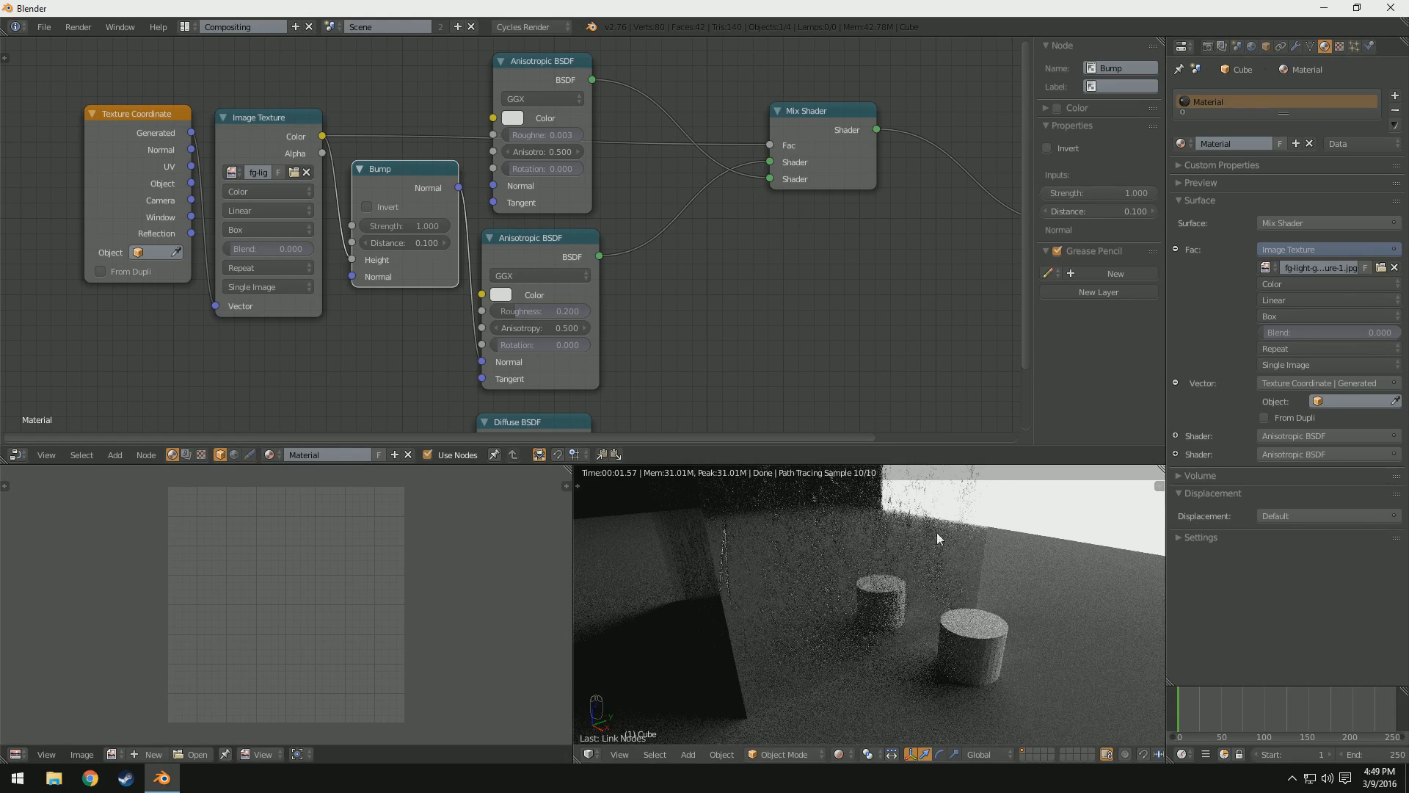
Step: Try Bump strengths of 0.7 and 0.3 while viewing the cube's surface up close, and set the strength back to 1
middle_click_drag(1011, 649, 889, 689)
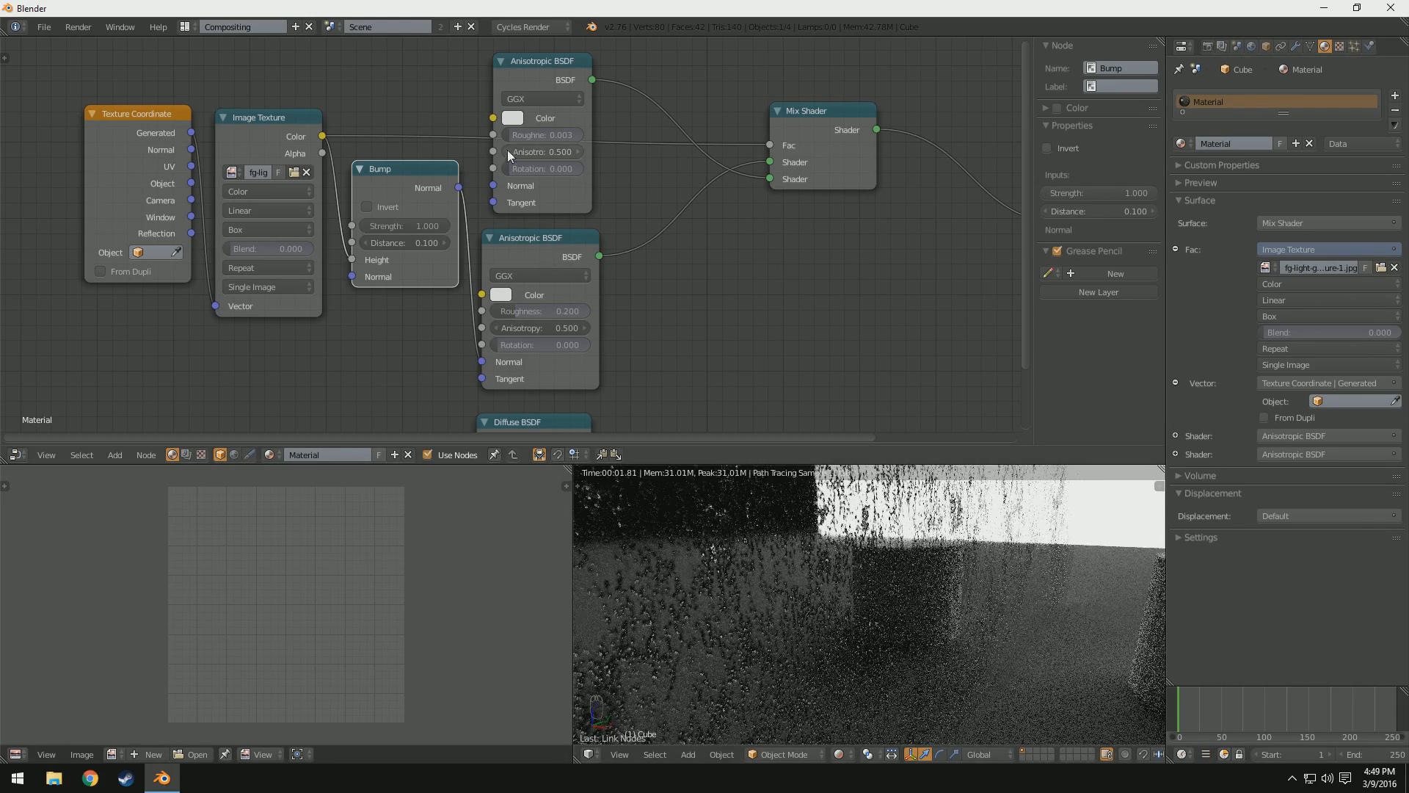
left_click(433, 226)
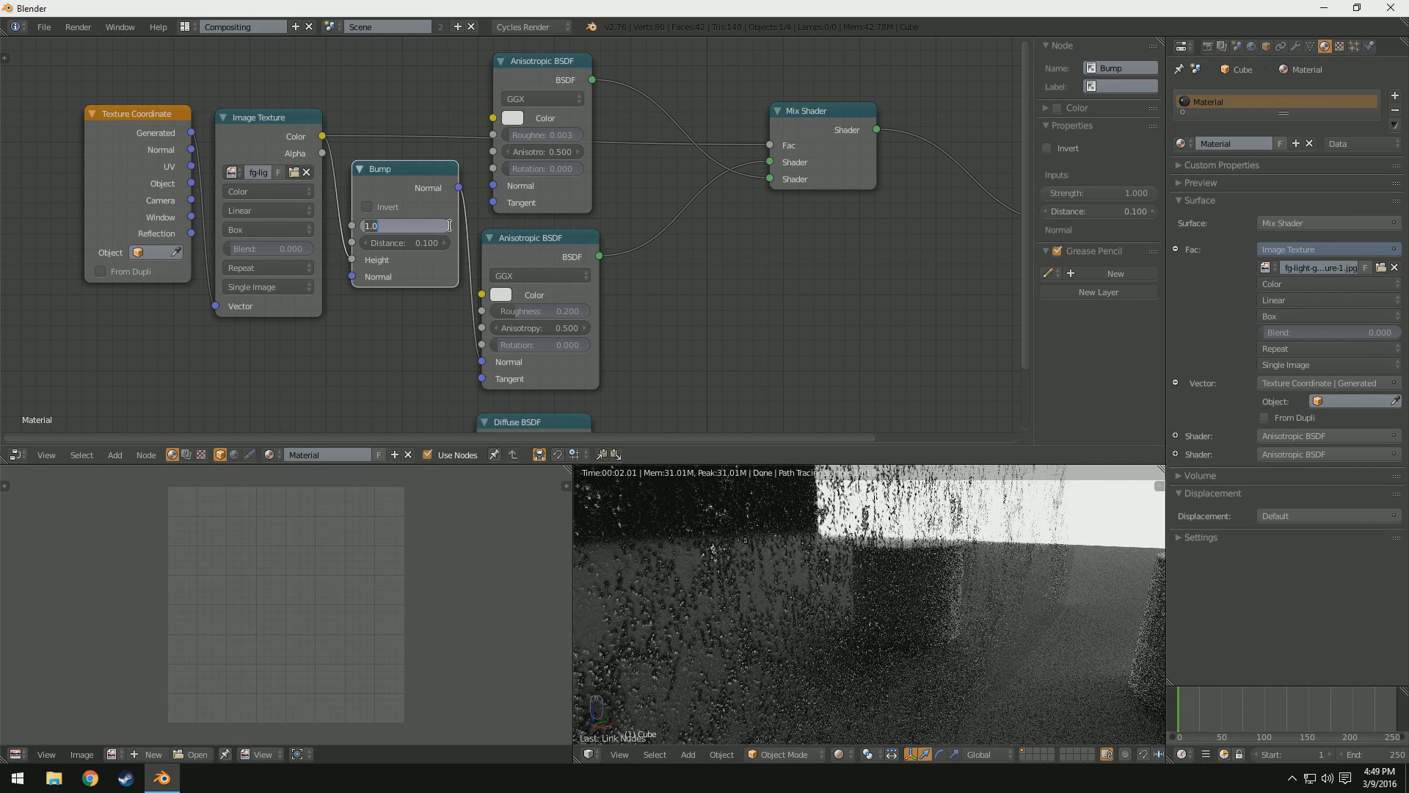
type("0.7")
key("Return")
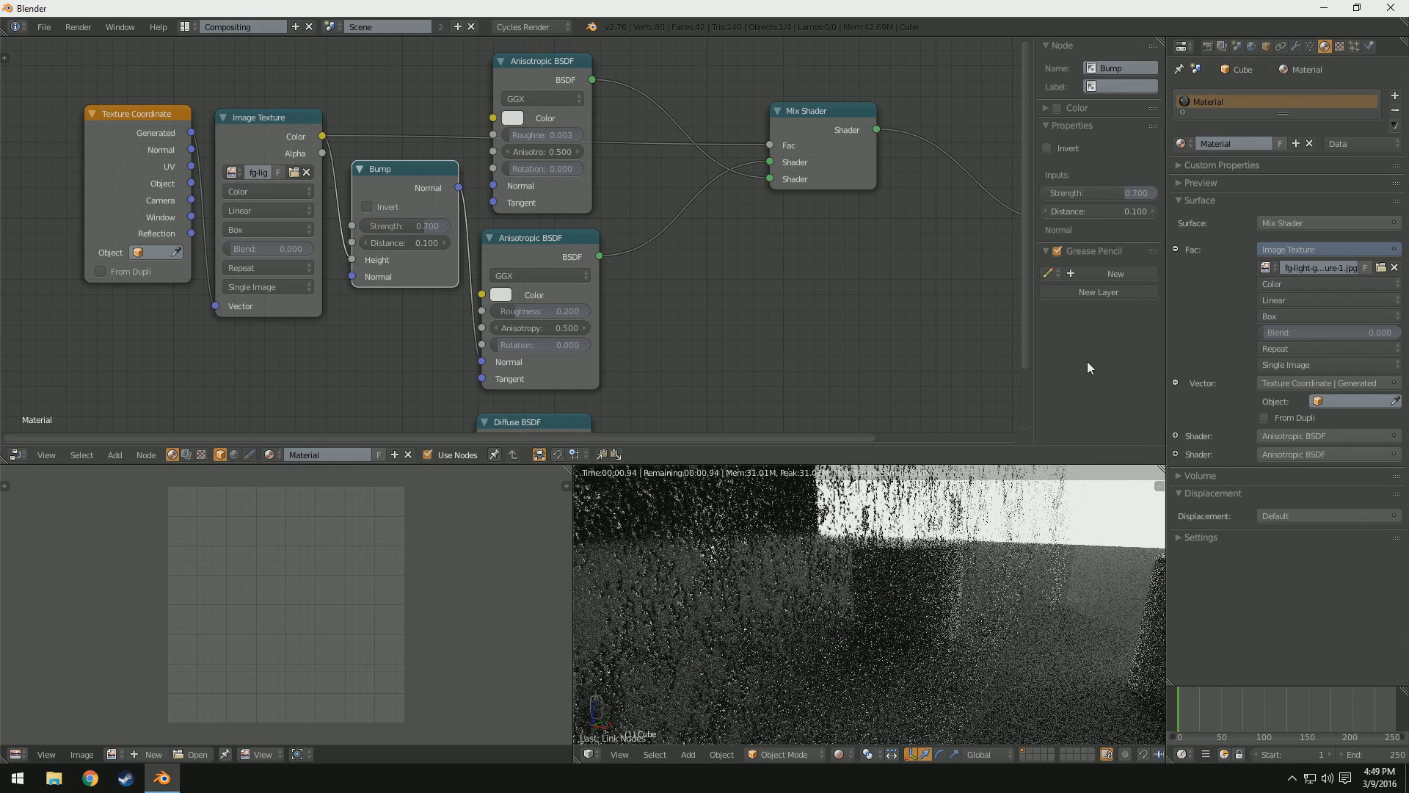
left_click(407, 229)
type(".3")
key("Return")
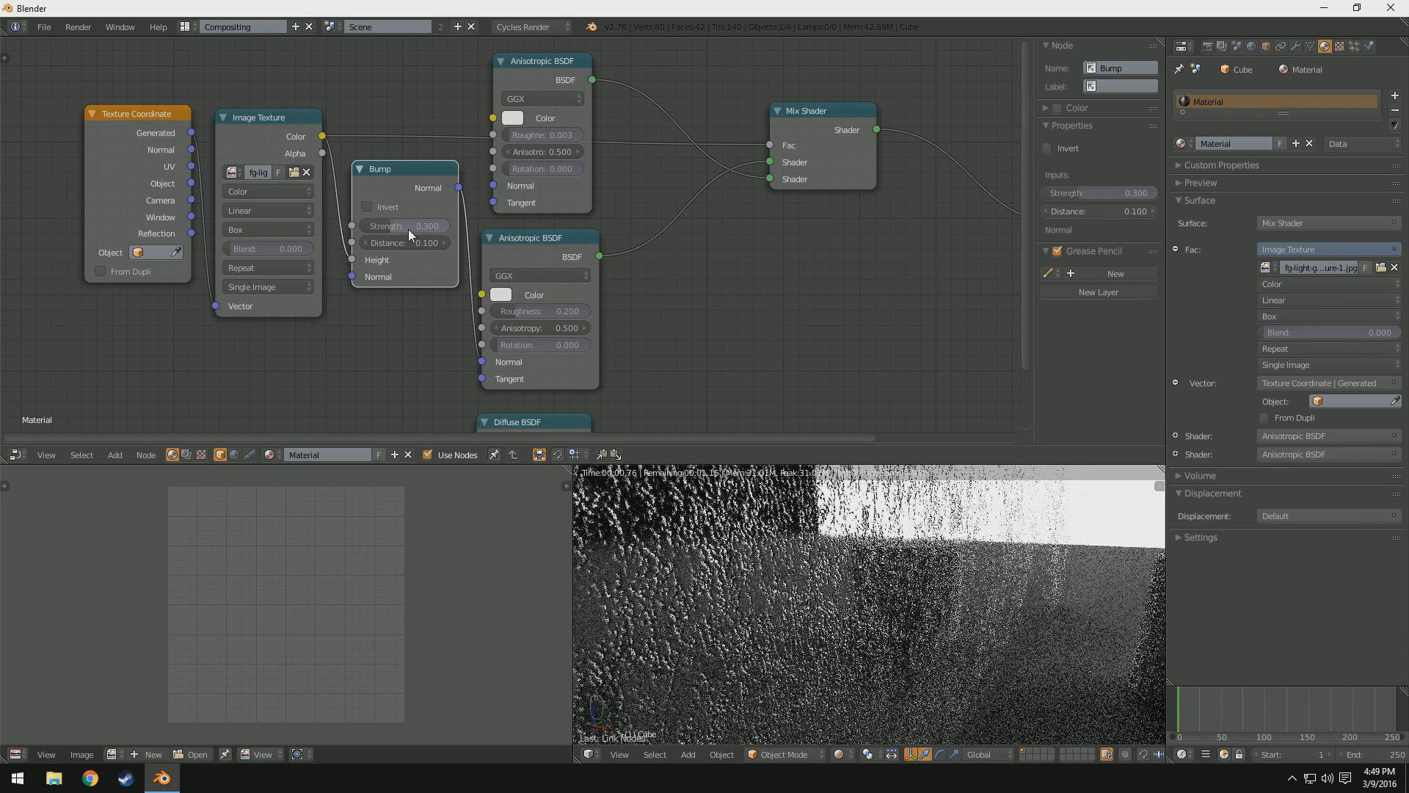
left_click(409, 229)
type("1")
key("Return")
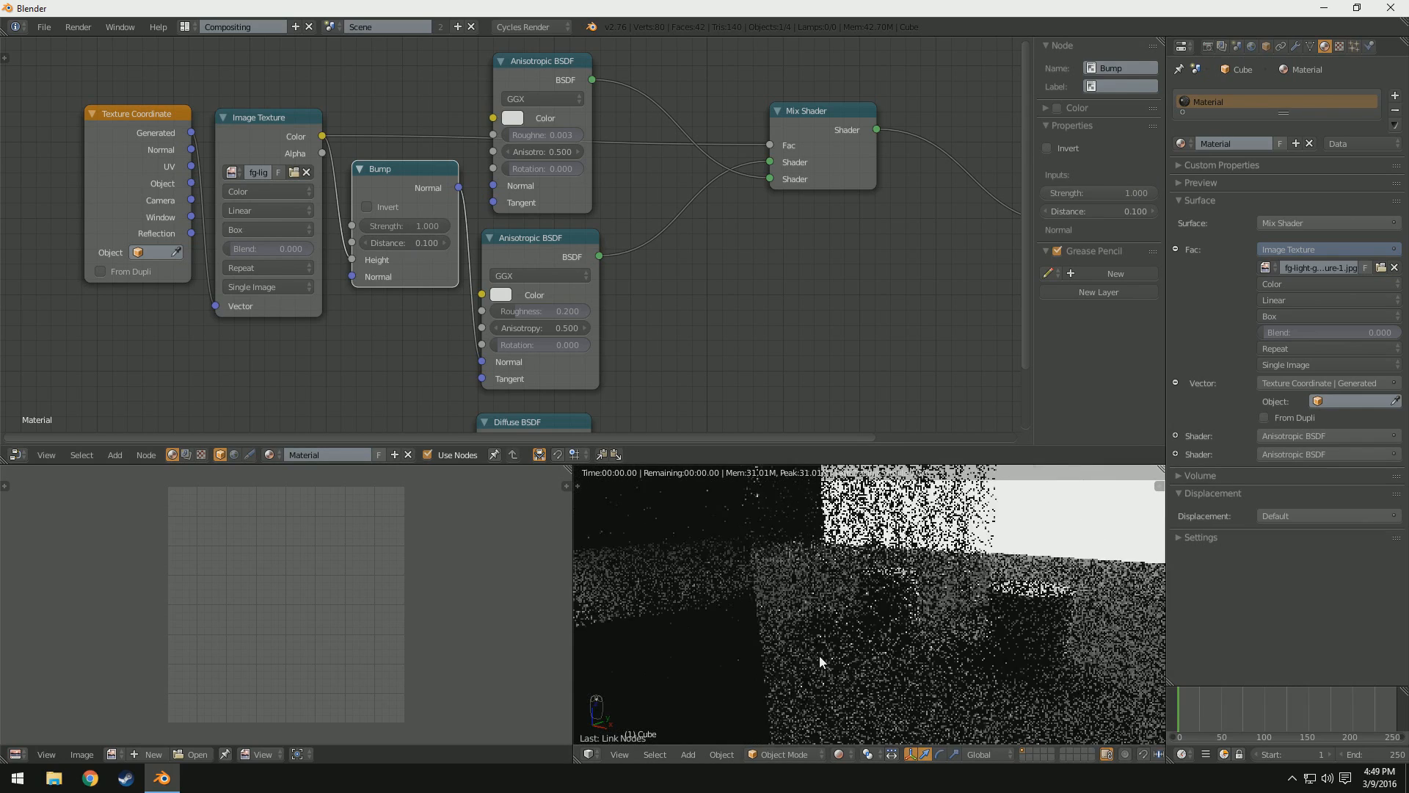
Step: Link the Bump Normal to the Diffuse BSDF's Normal and move the Diffuse BSDF directly beneath the lower Anisotropic BSDF
scroll(536, 357, "down", 1)
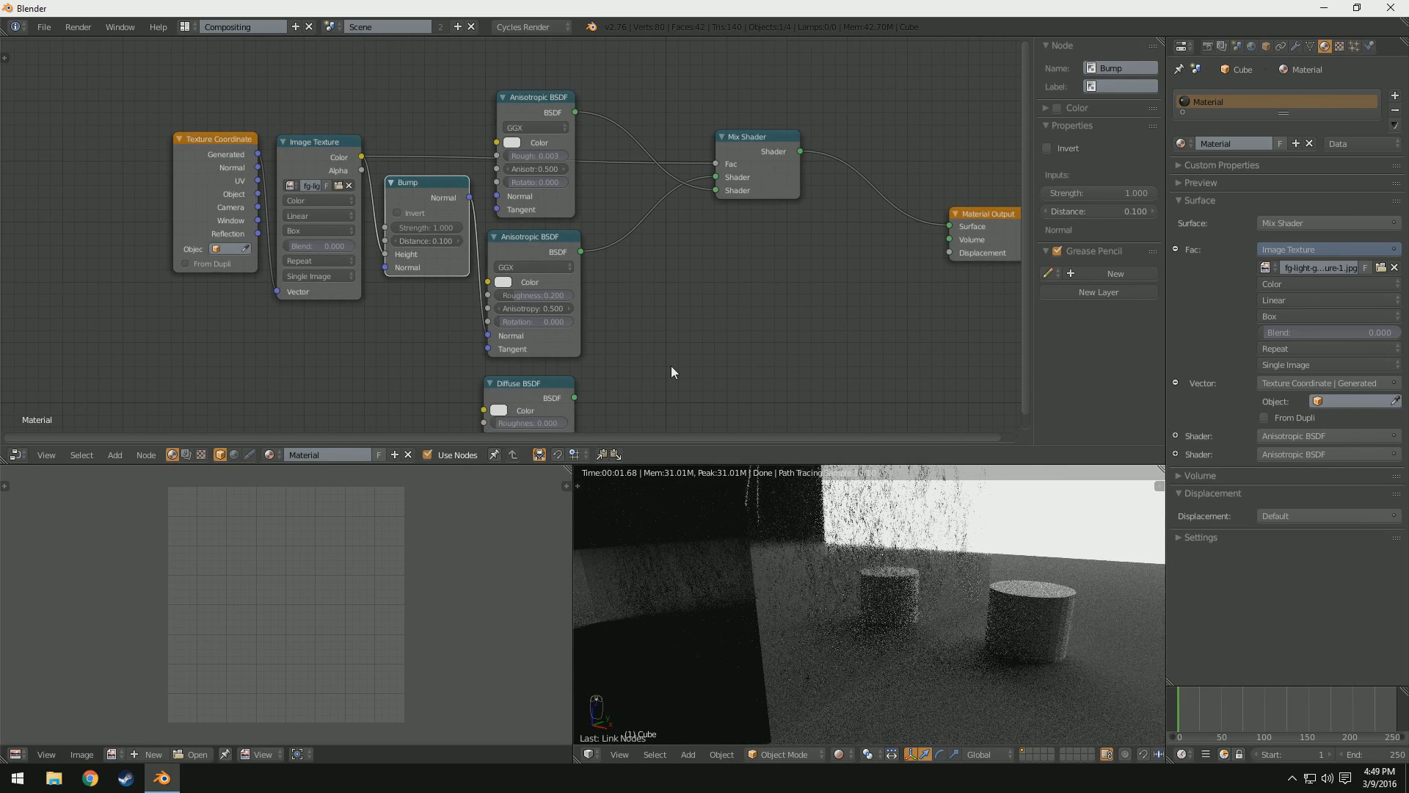
scroll(671, 373, "down", 1)
middle_click_drag(676, 330, 706, 195)
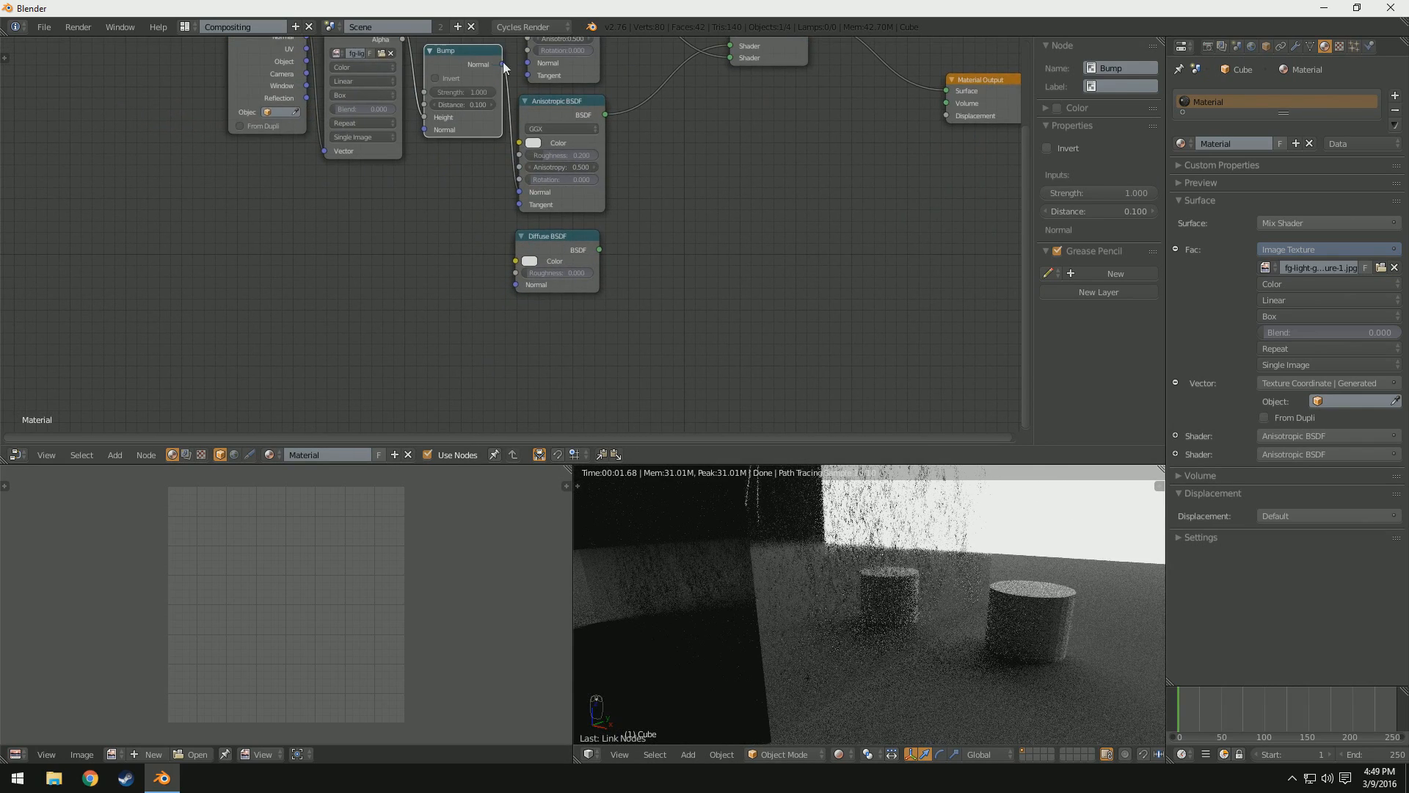
left_click_drag(504, 64, 563, 233)
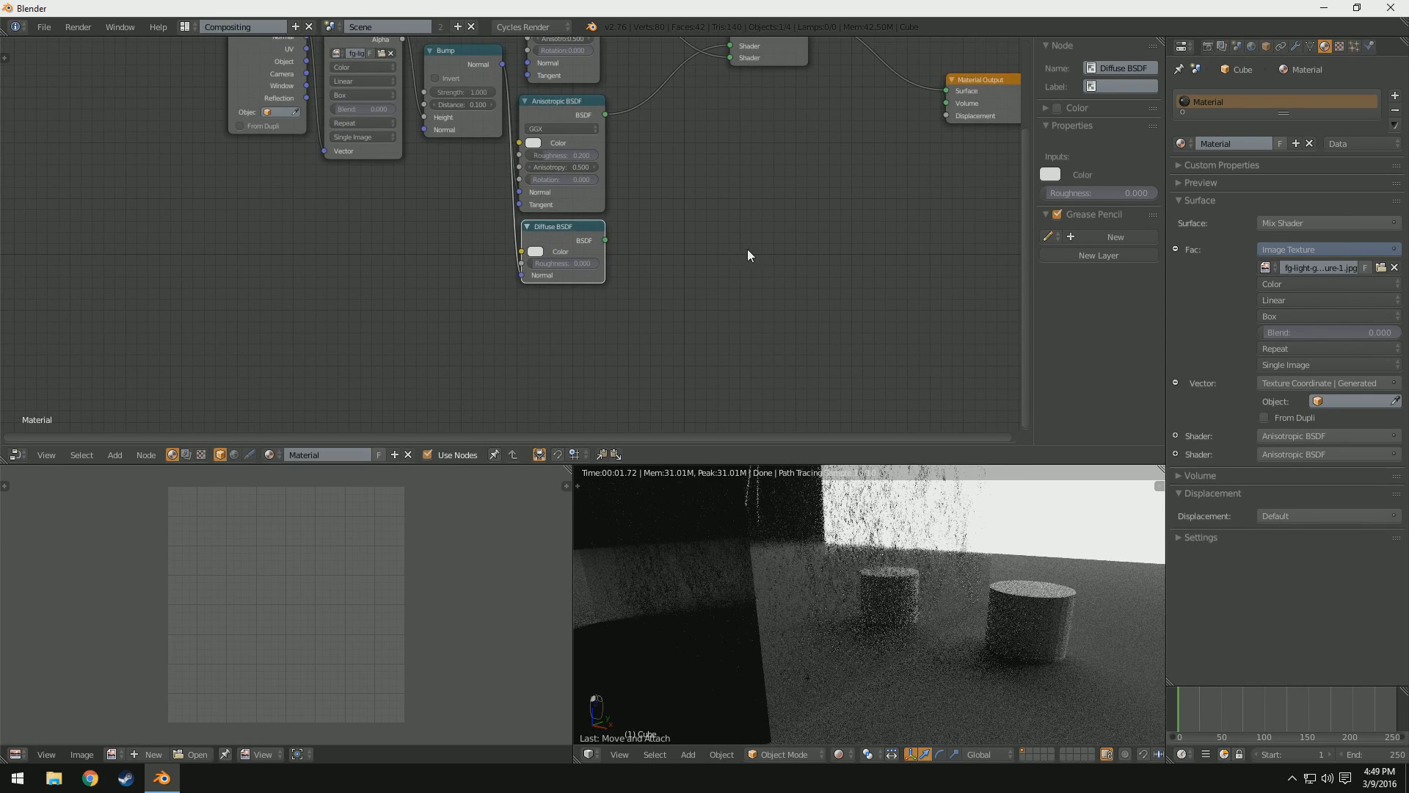
middle_click_drag(966, 616, 931, 654)
scroll(975, 651, "down", 5)
middle_click_drag(851, 256, 795, 313)
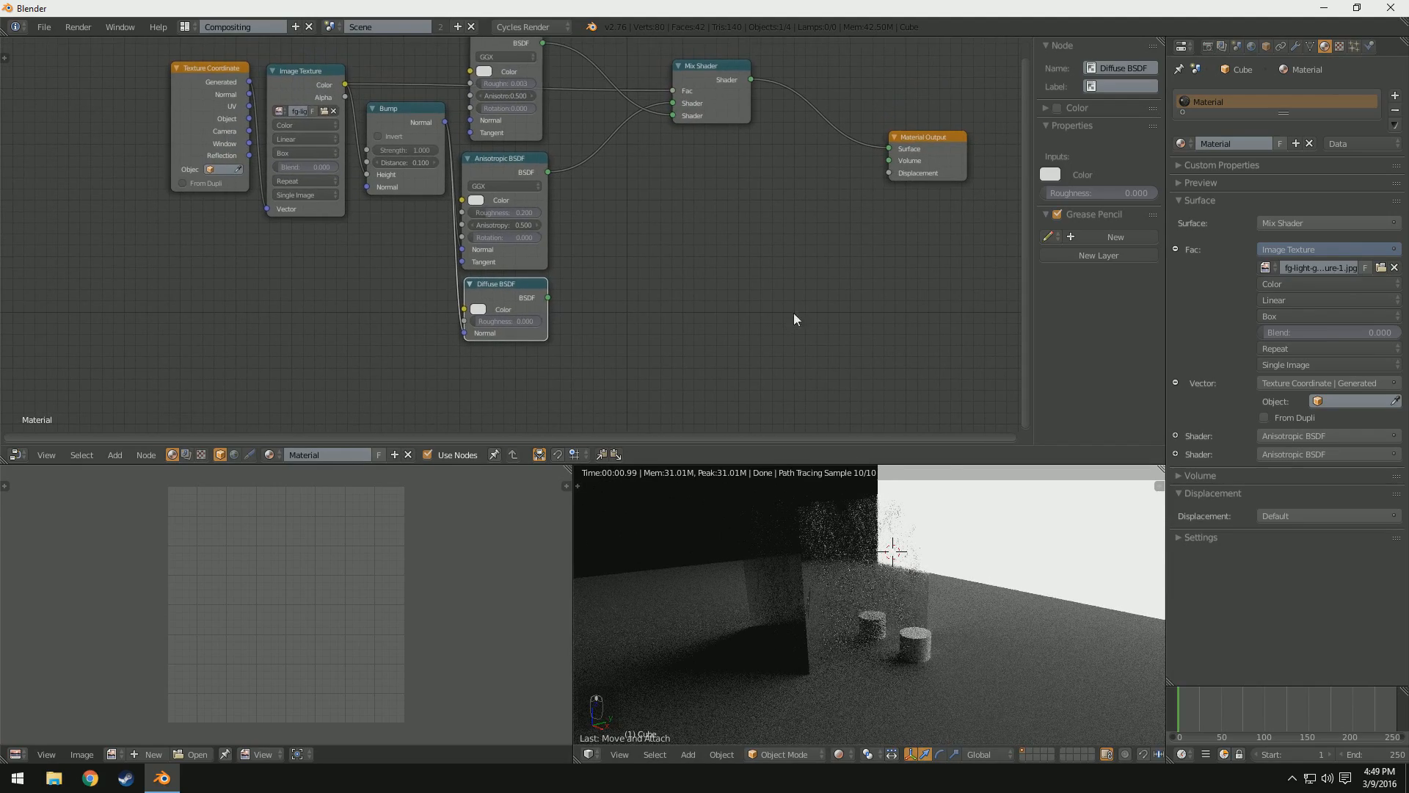
scroll(980, 686, "up", 4)
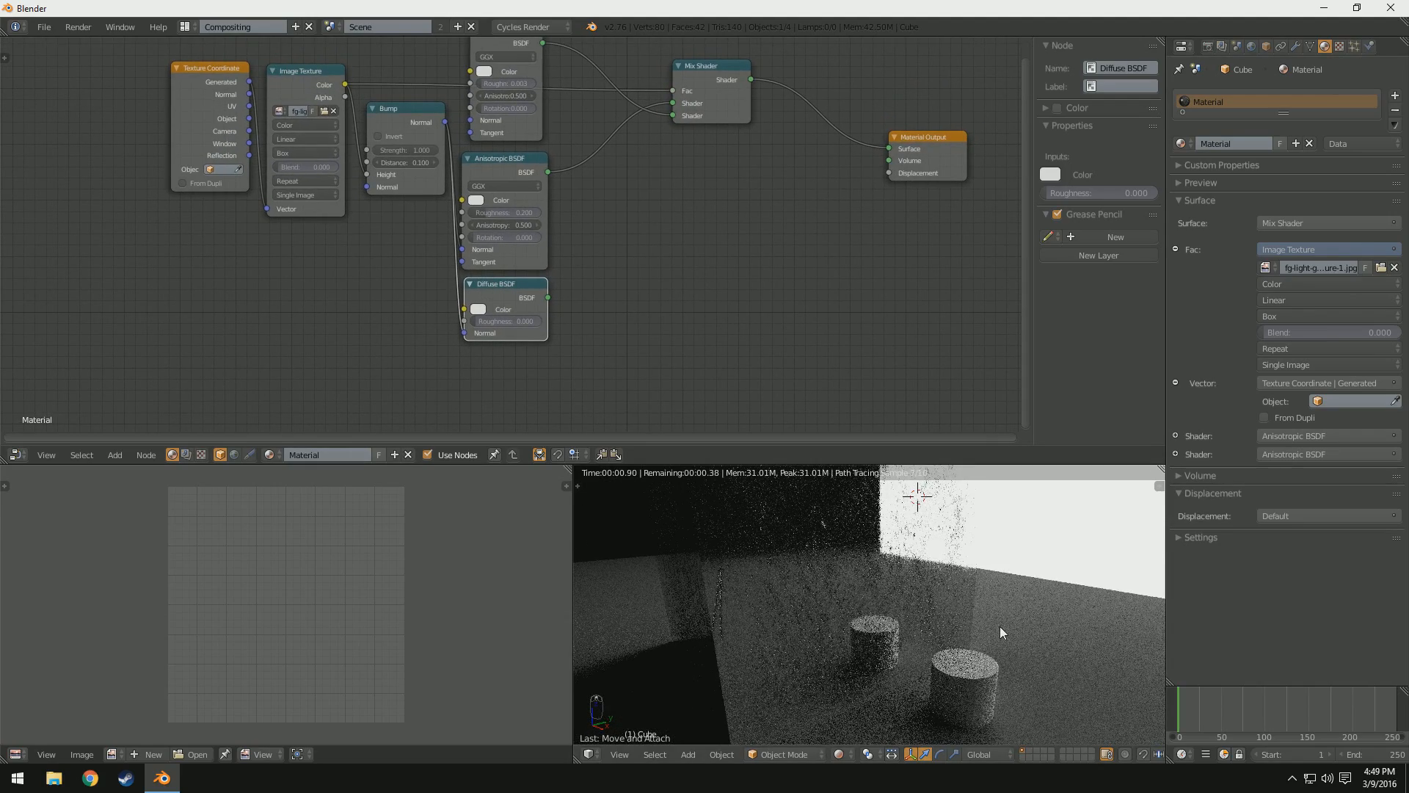
scroll(926, 574, "up", 3)
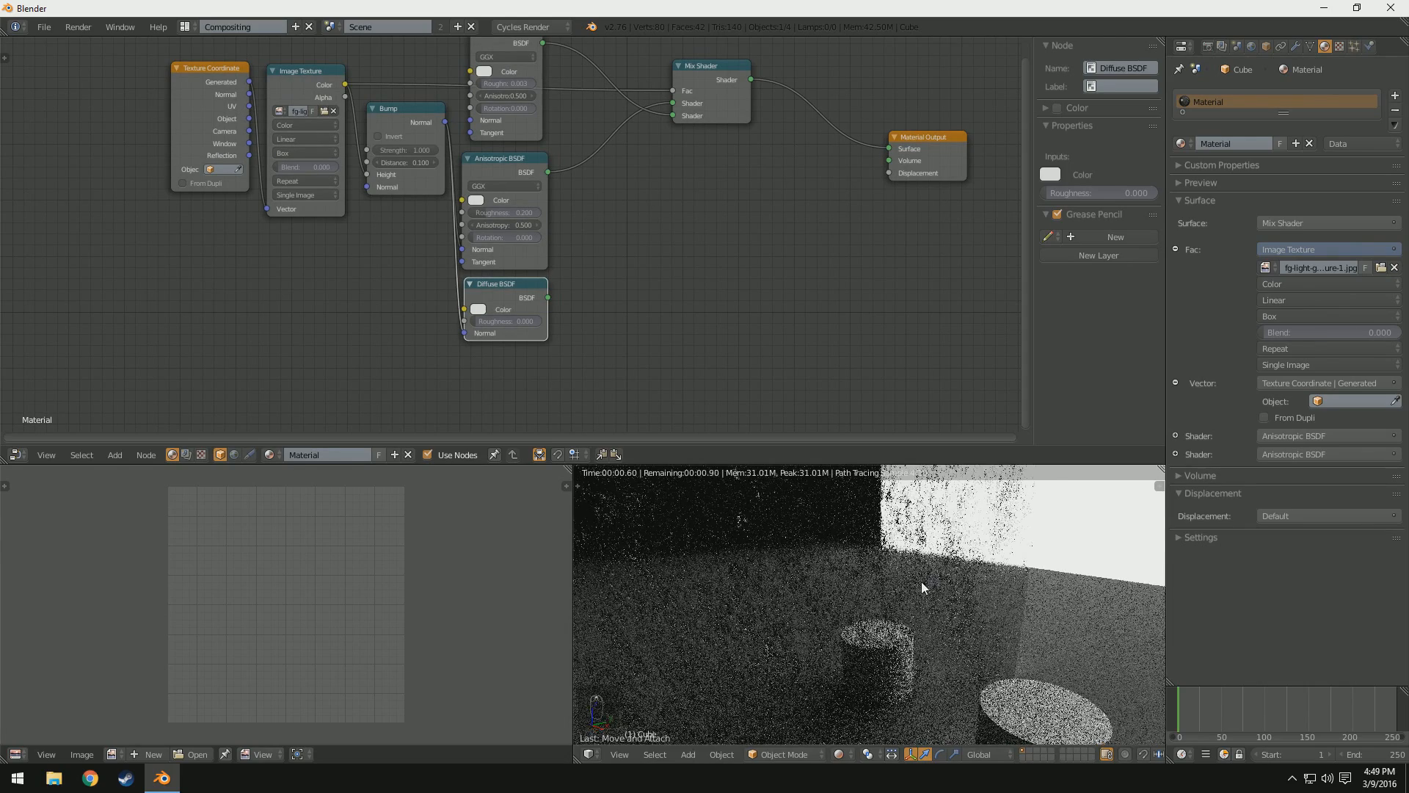
scroll(922, 583, "down", 3)
Step: Switch to Chrome, search Google for "white grunge texture" and open the preview of the 5 Simple White Grunge Textures image
left_click(90, 778)
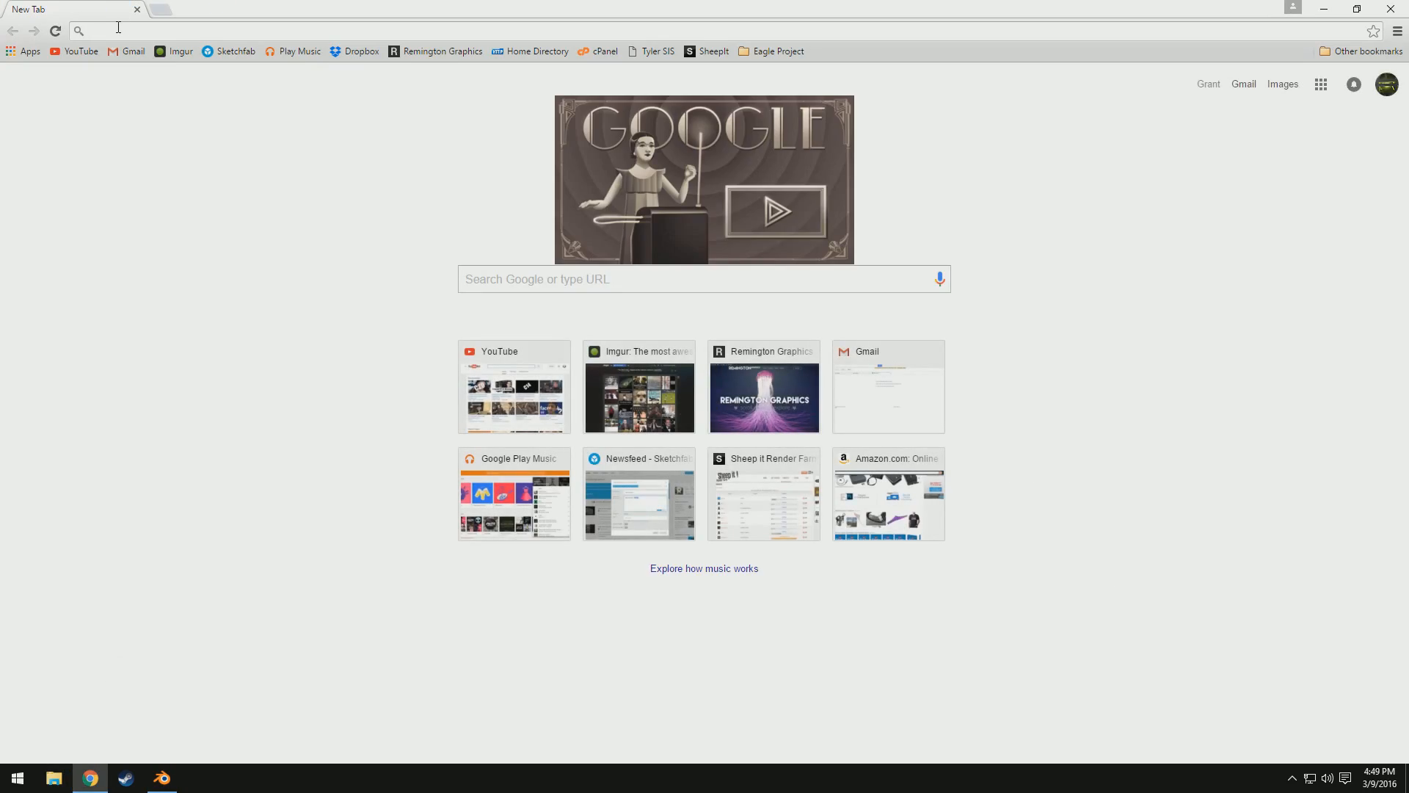
type("white grunge texture")
key("Return")
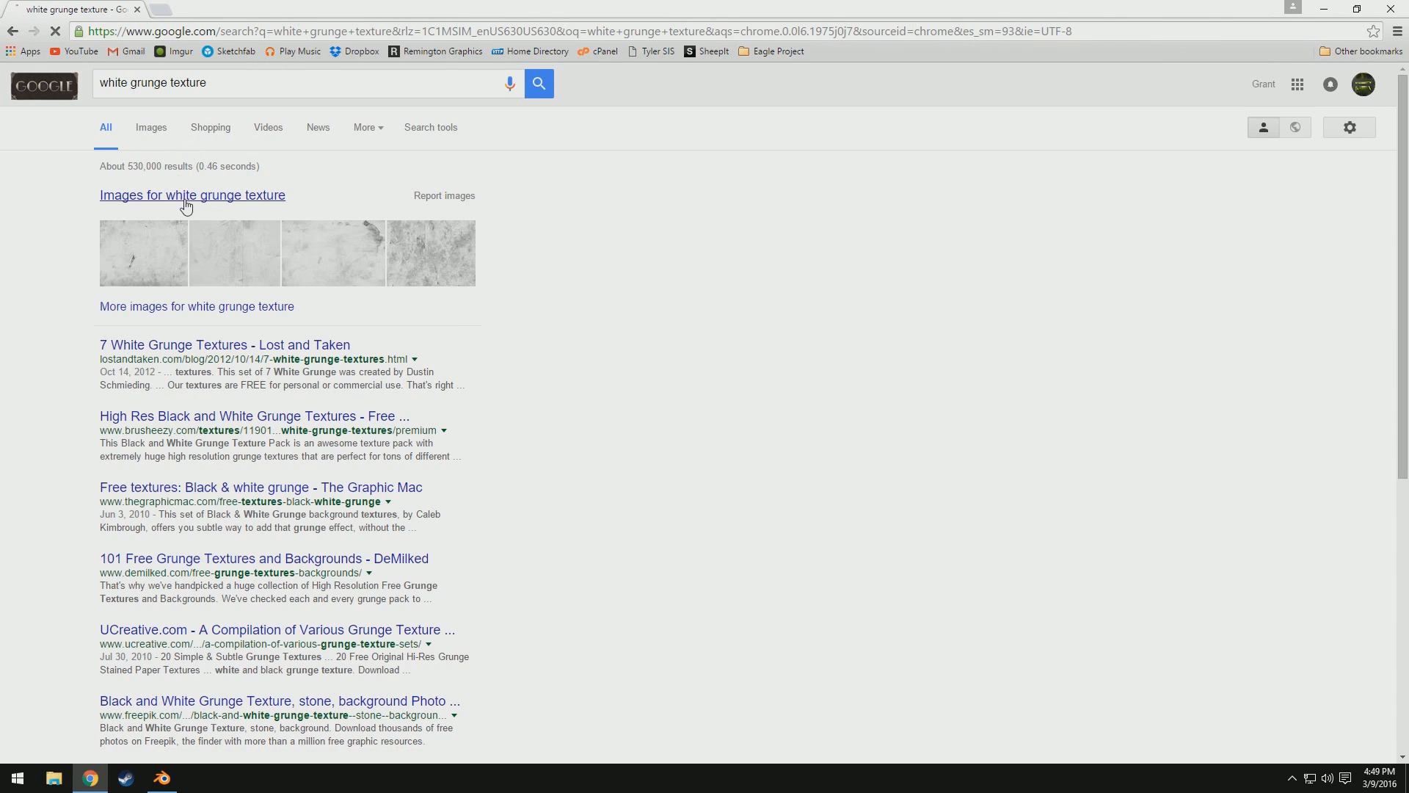
left_click(186, 206)
left_click(874, 367)
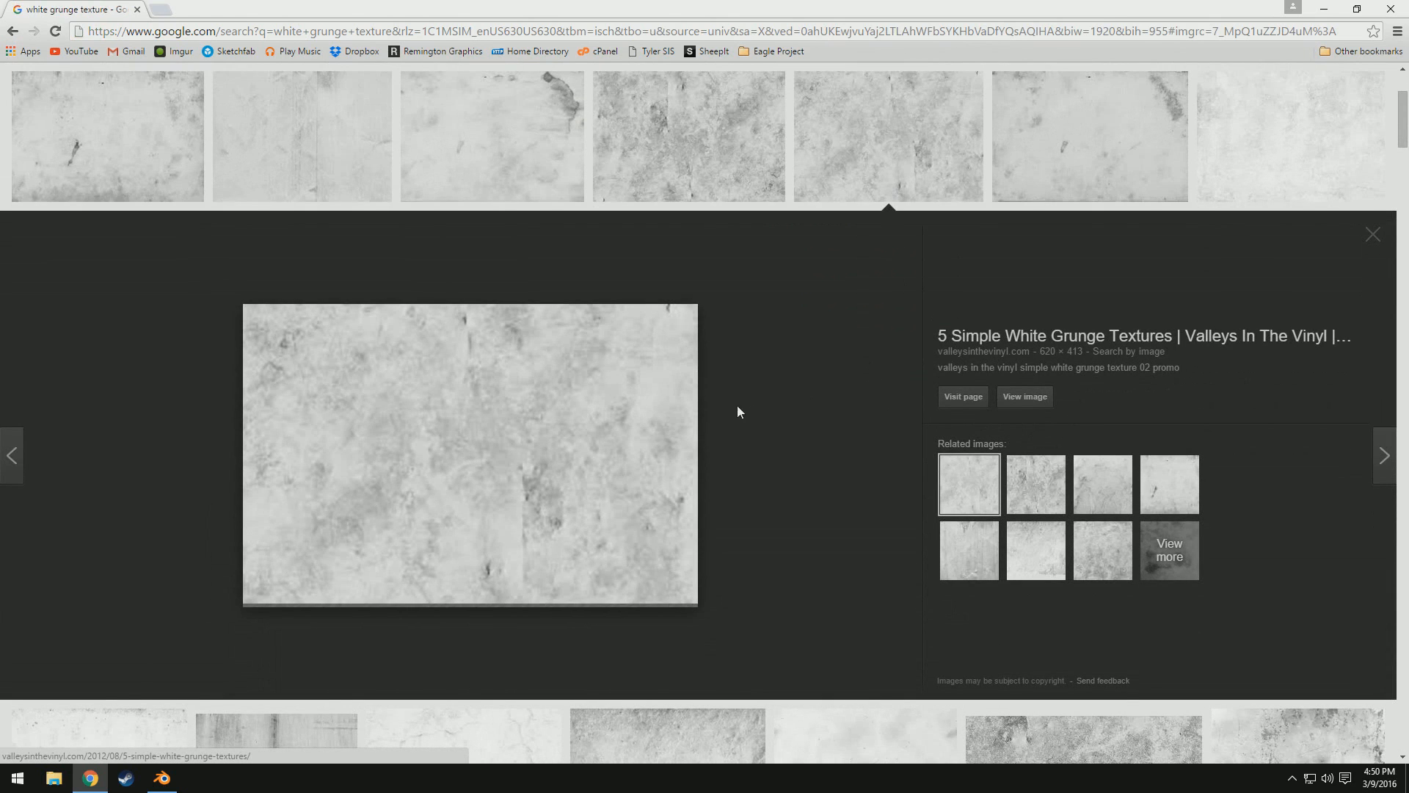
Step: Save the previewed texture image to the Desktop as "white grunge" in JPEG format
right_click(549, 422)
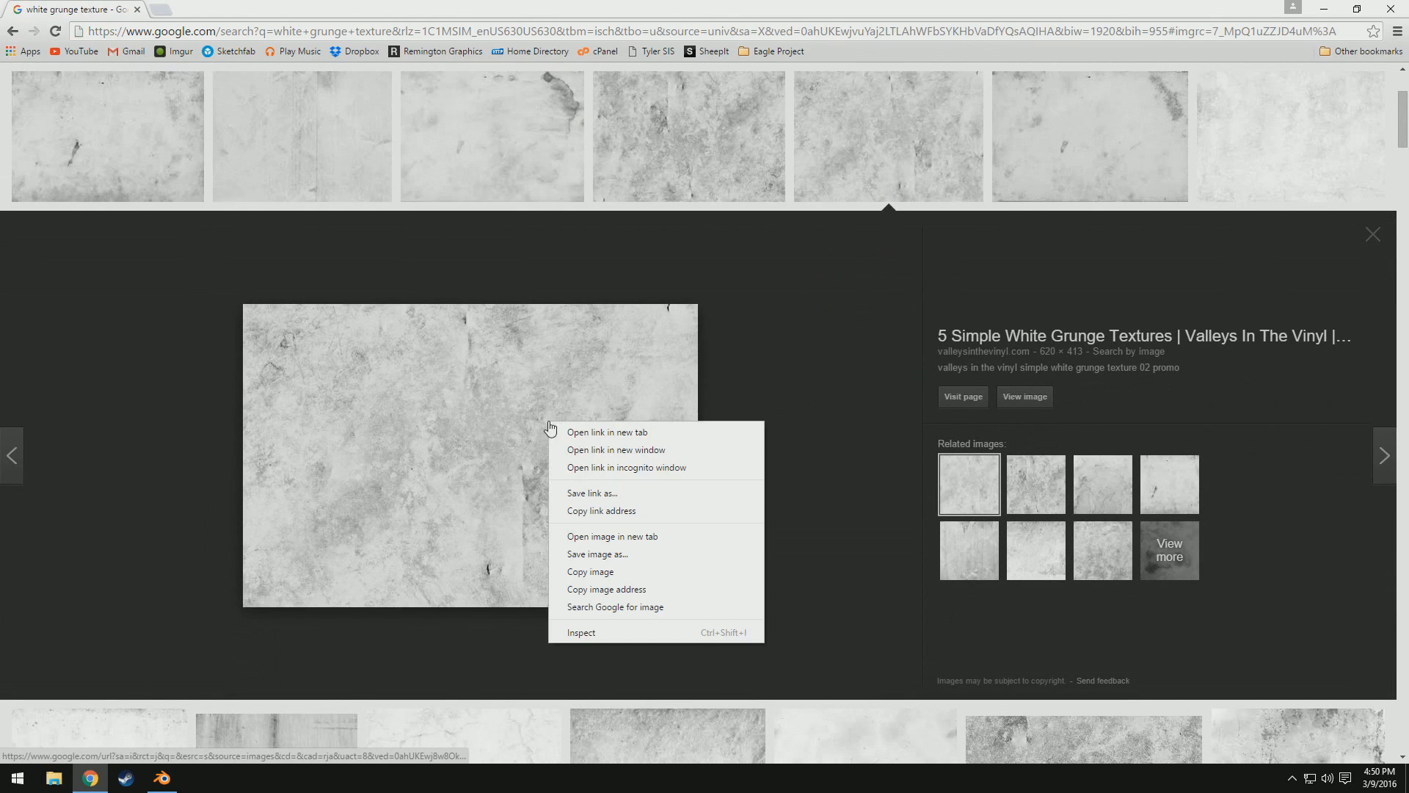
left_click(621, 562)
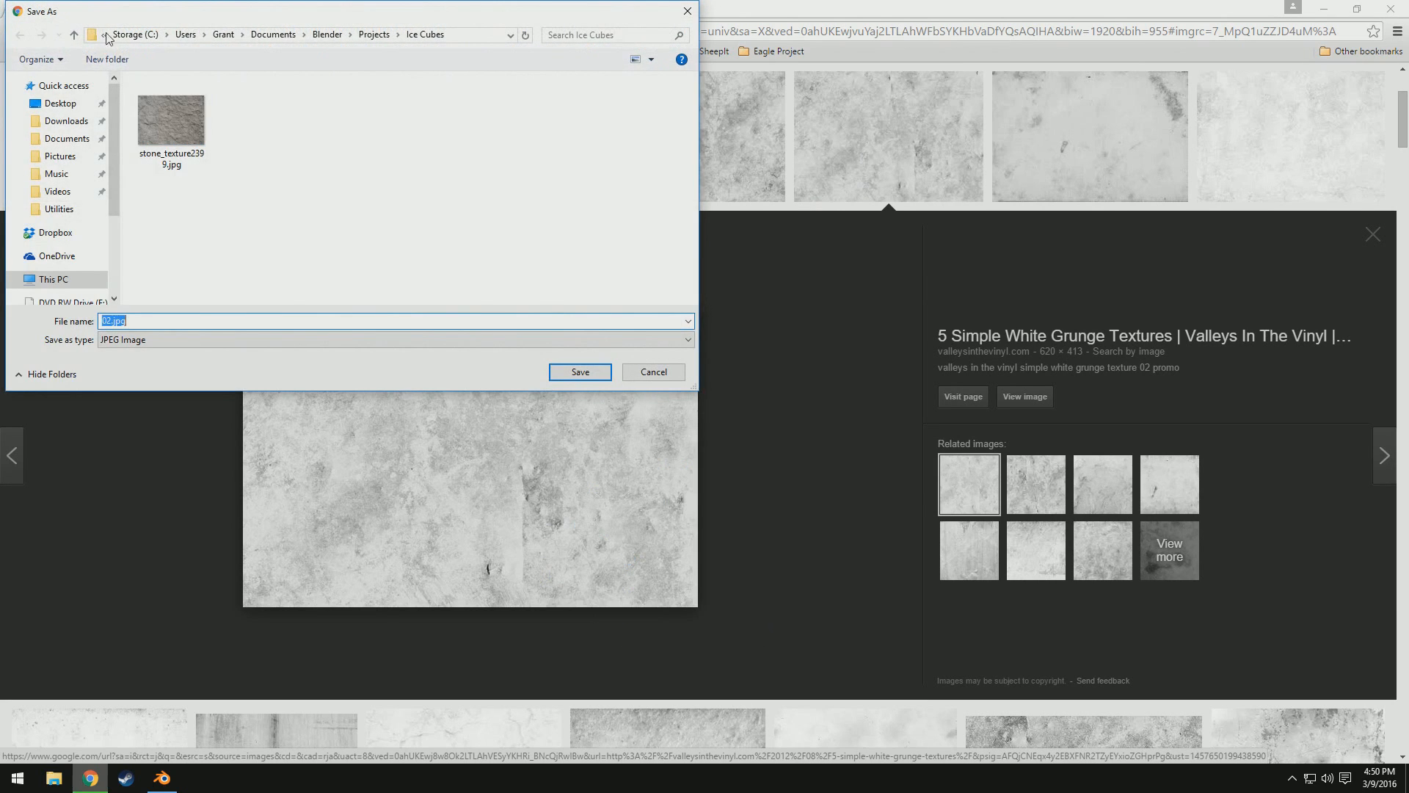
left_click(62, 103)
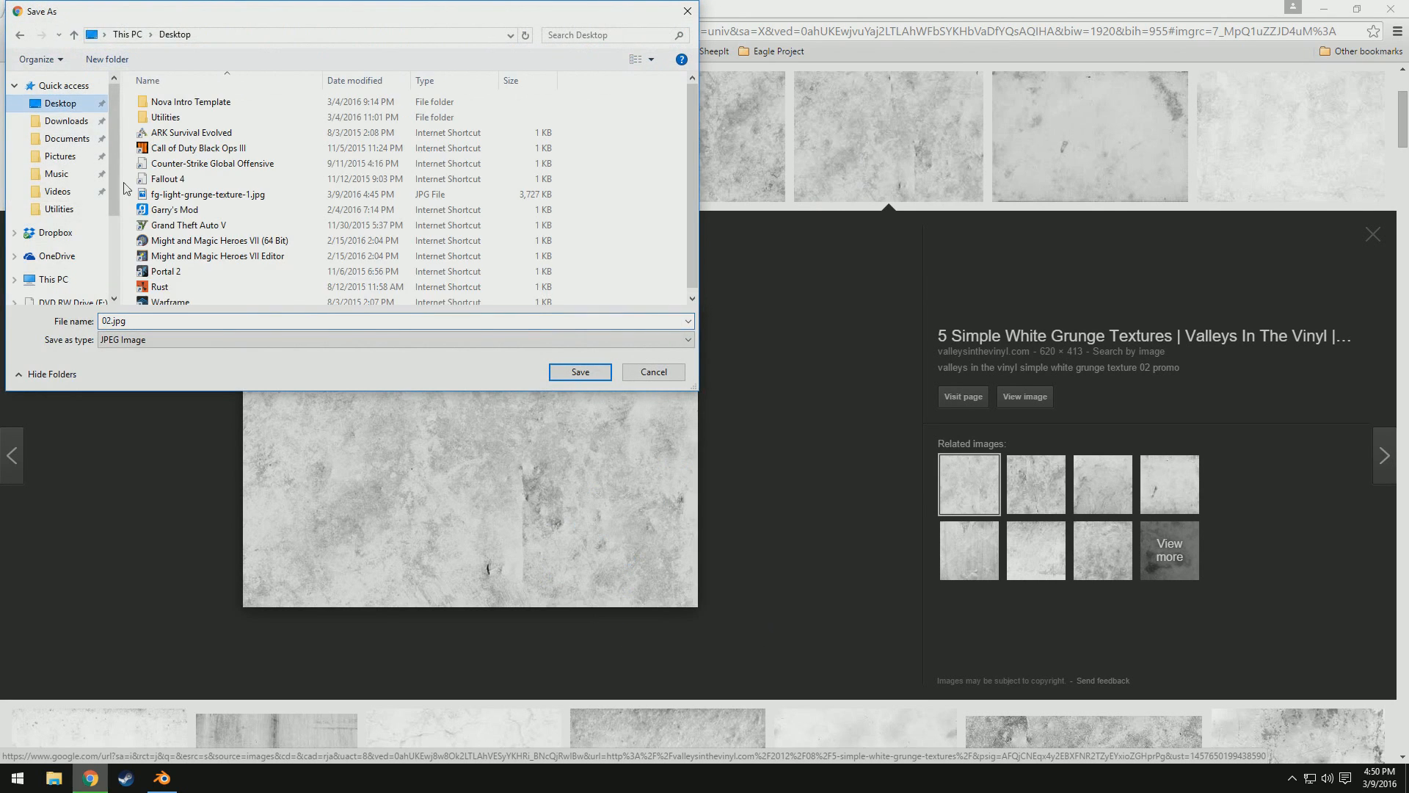
double_click(183, 322)
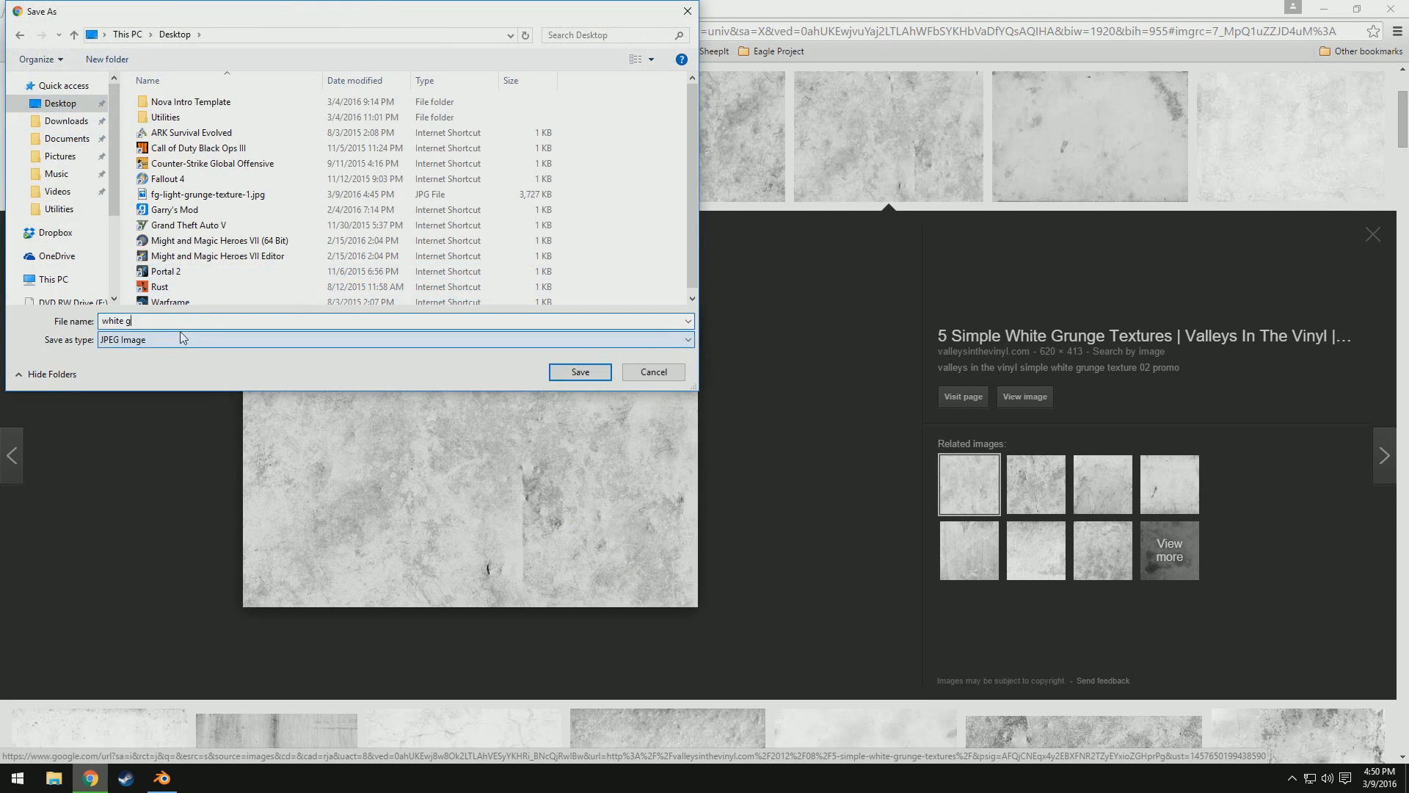
key("Return")
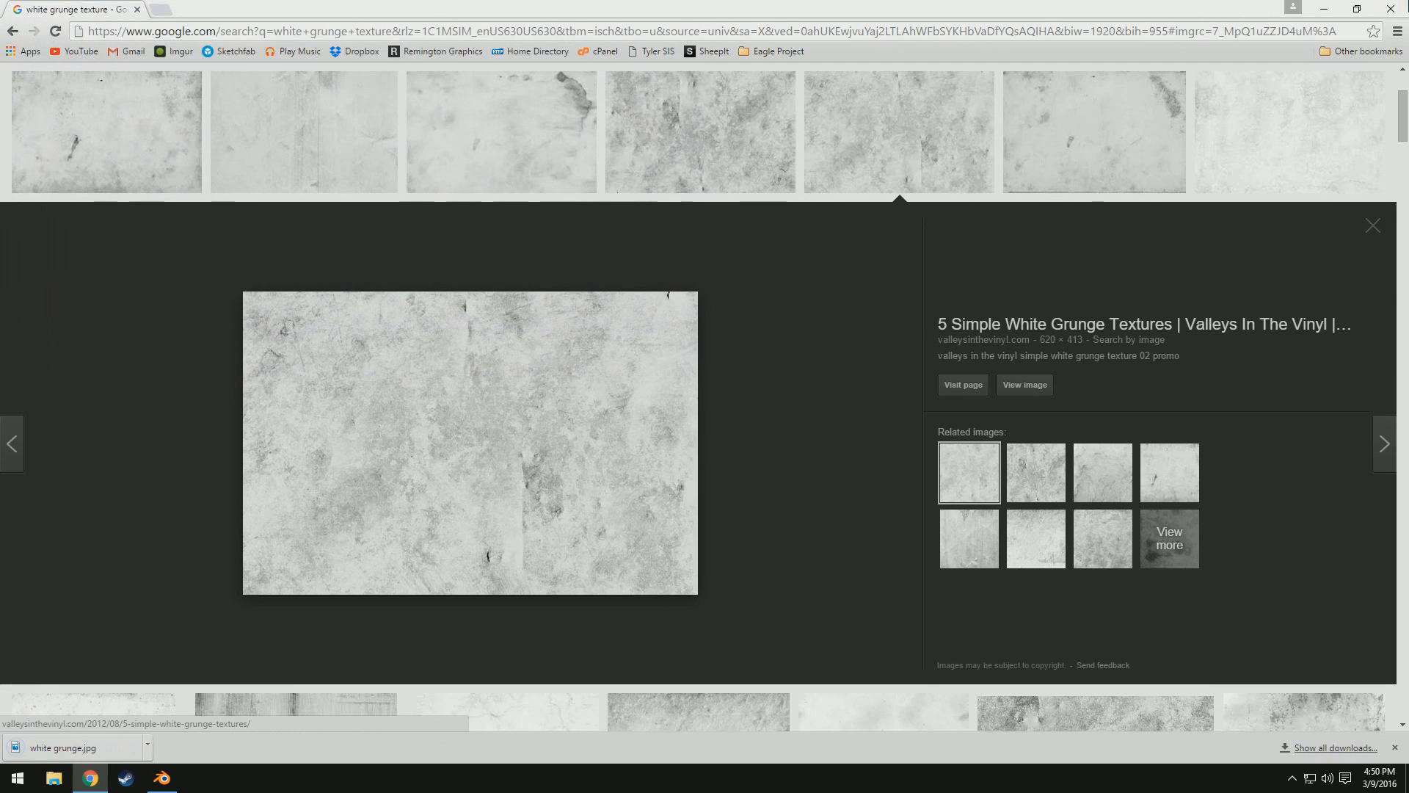
Step: Switch back to Blender, add an Image Texture node below the existing one and link the Generated coordinates to its Vector
left_click(1324, 9)
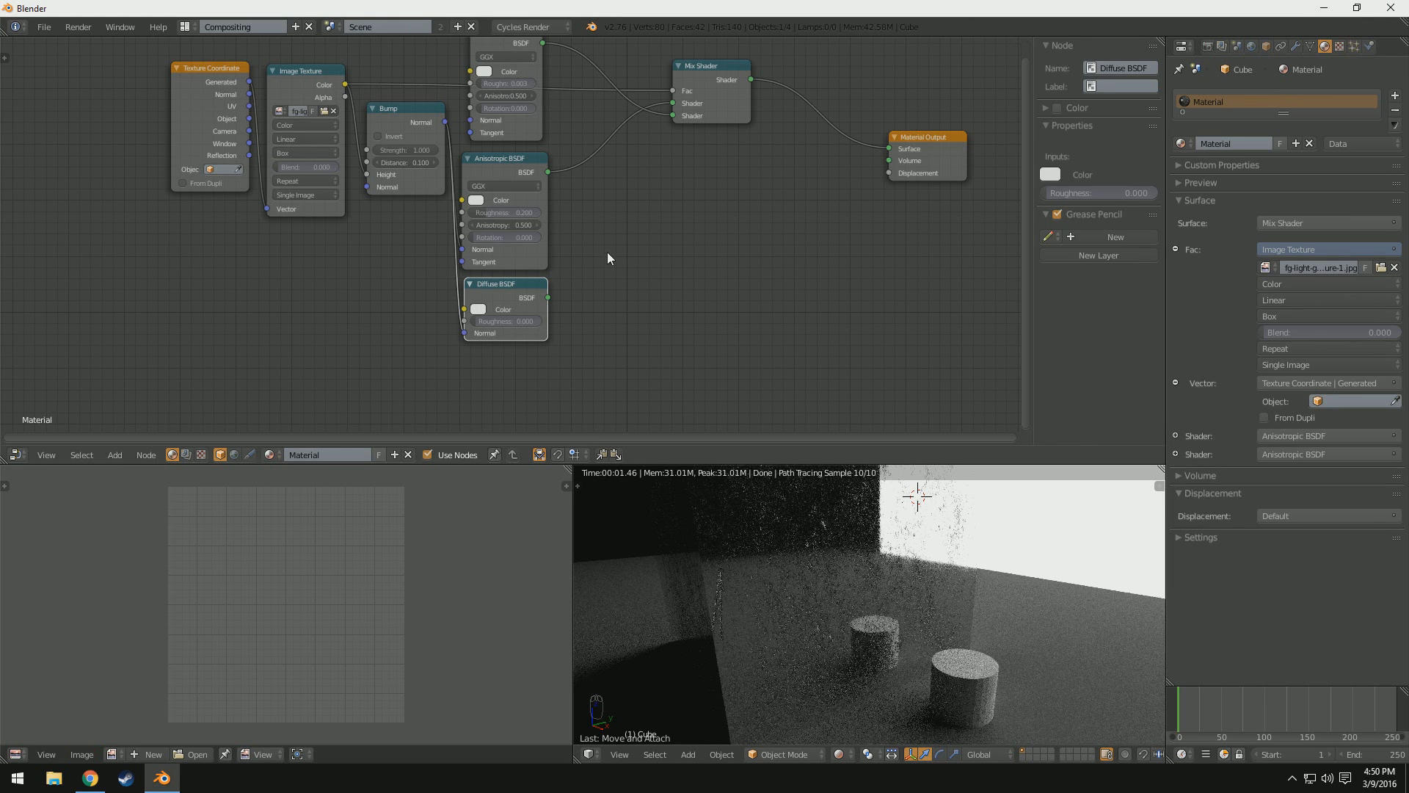
left_click(111, 456)
mouse_move(138, 389)
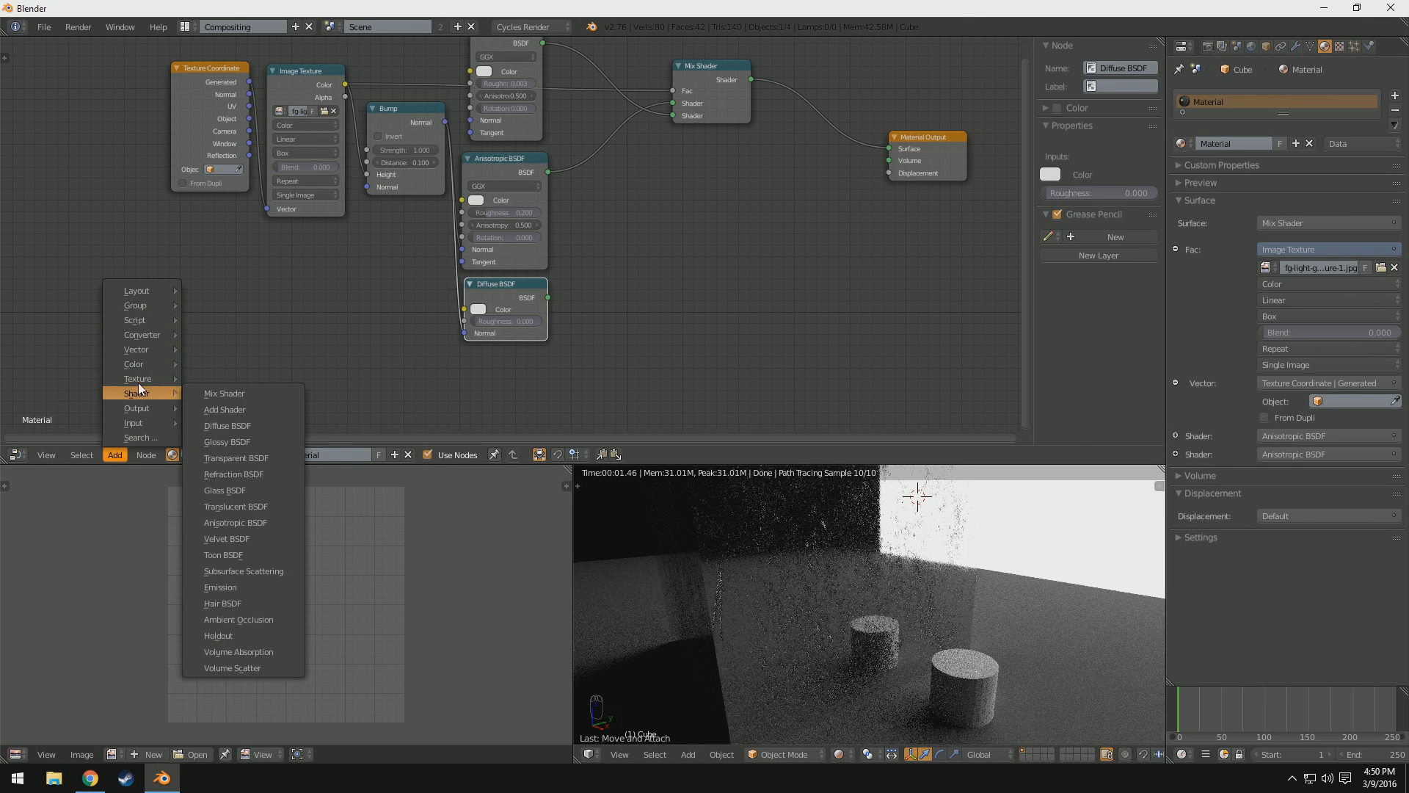
left_click(216, 374)
left_click(278, 229)
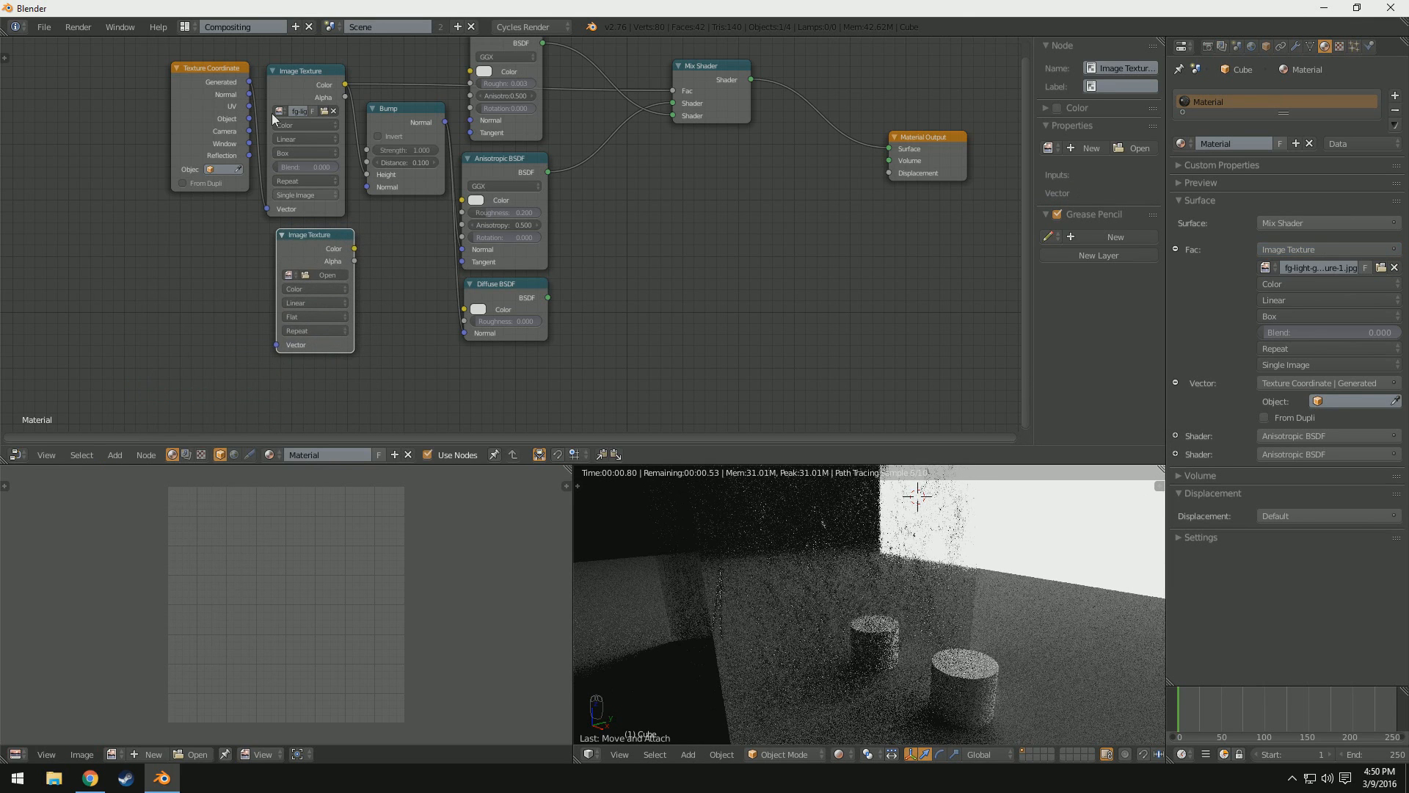
left_click_drag(250, 82, 277, 344)
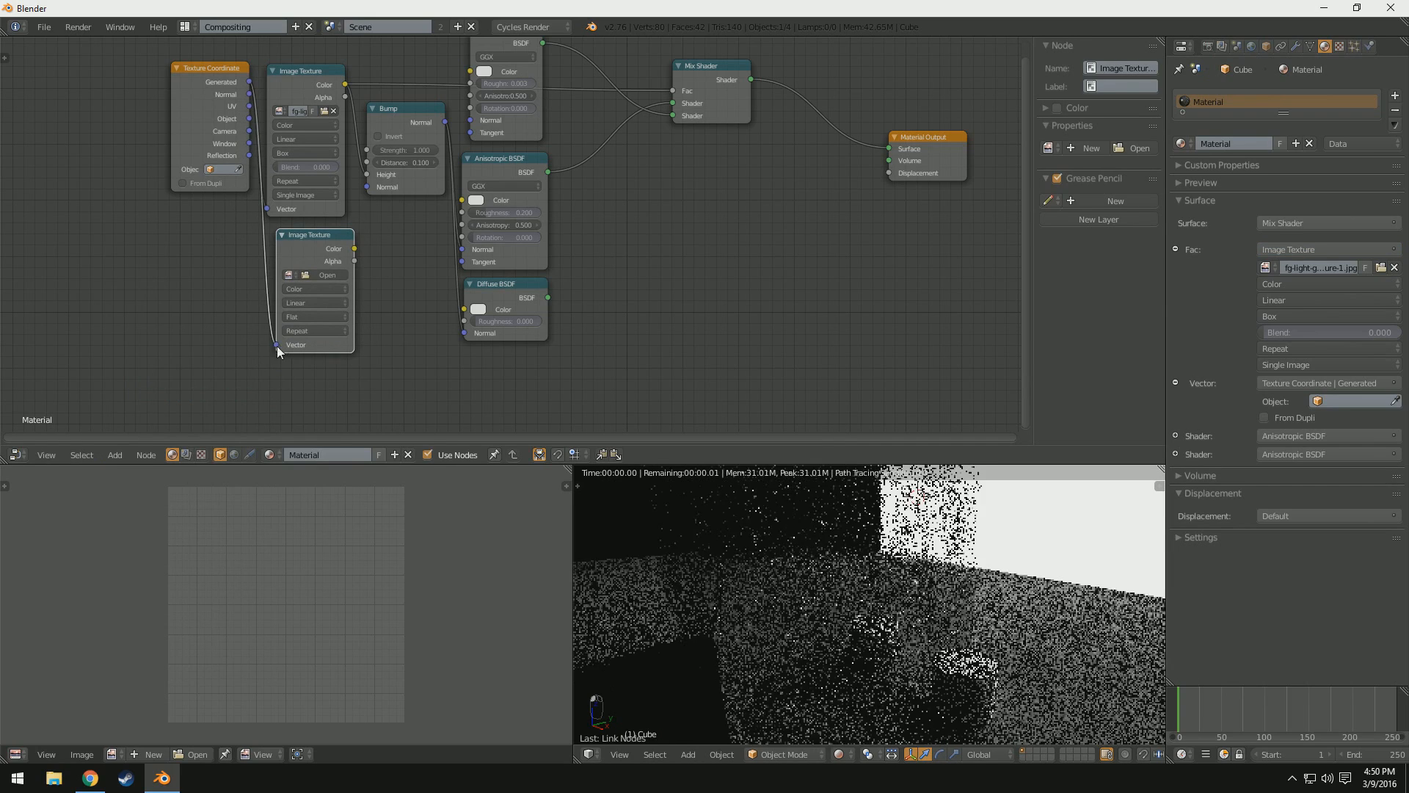
Step: Align the new Image Texture under the first, set its projection to Box and load white grunge.jpg from the Desktop
left_click_drag(287, 244, 292, 235)
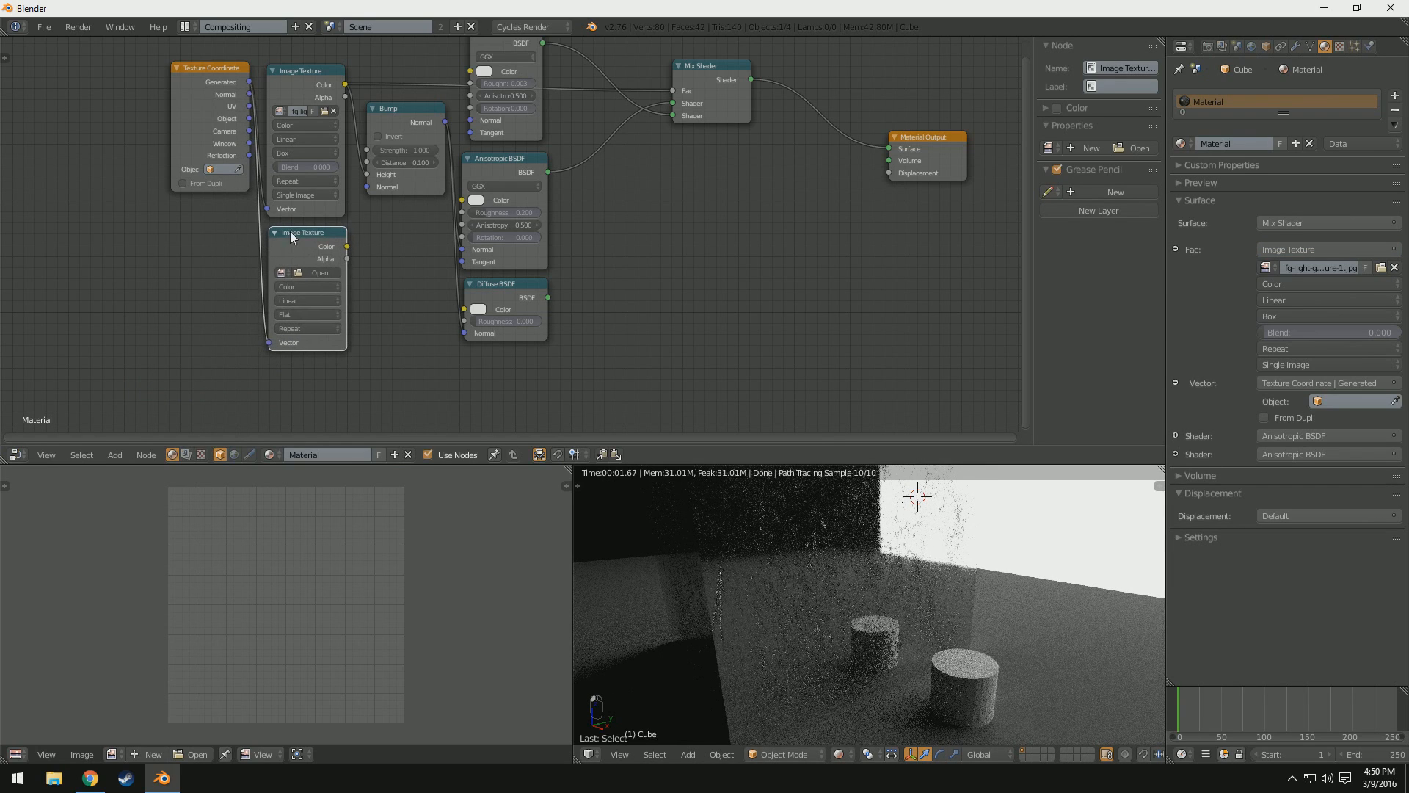
left_click(292, 316)
left_click(294, 289)
left_click(304, 271)
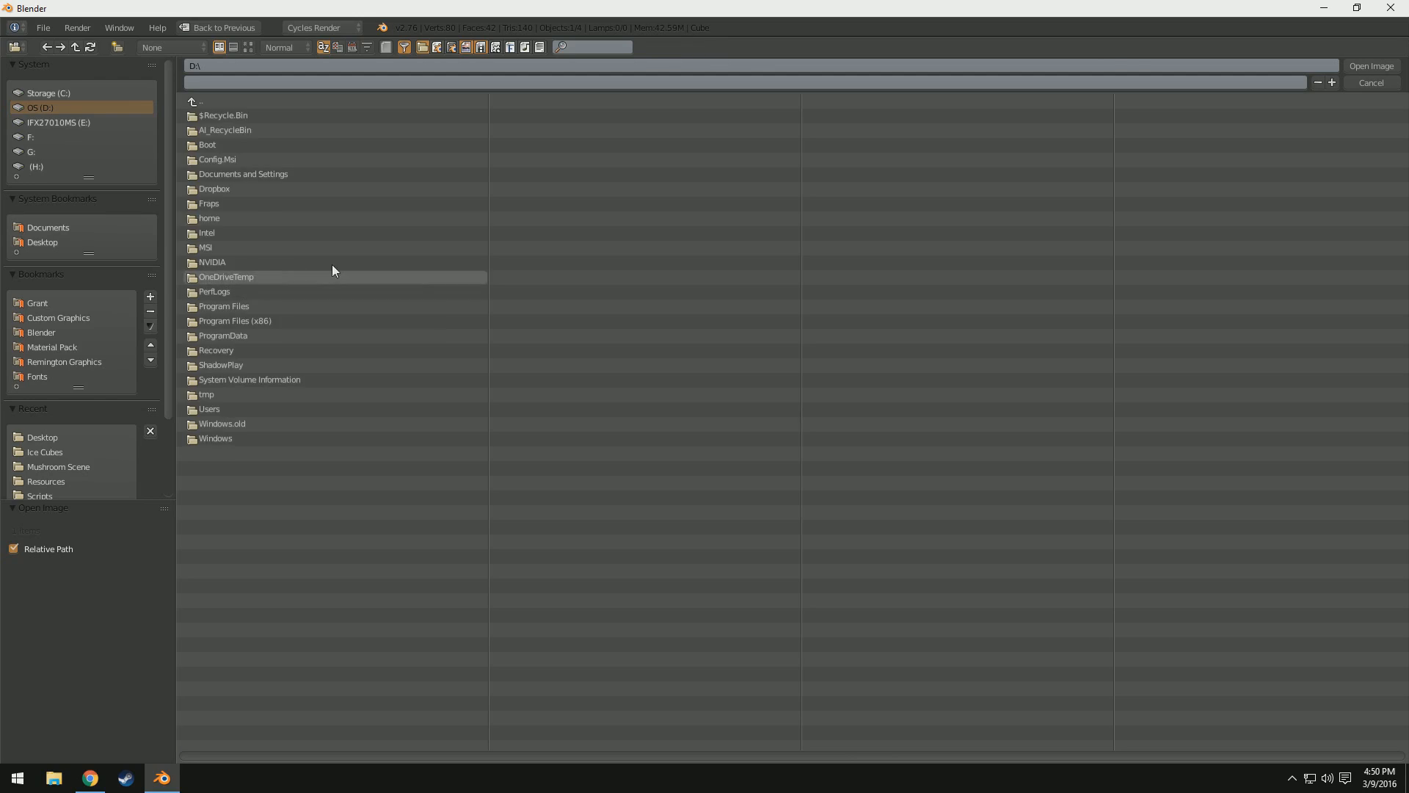
left_click(64, 242)
double_click(254, 174)
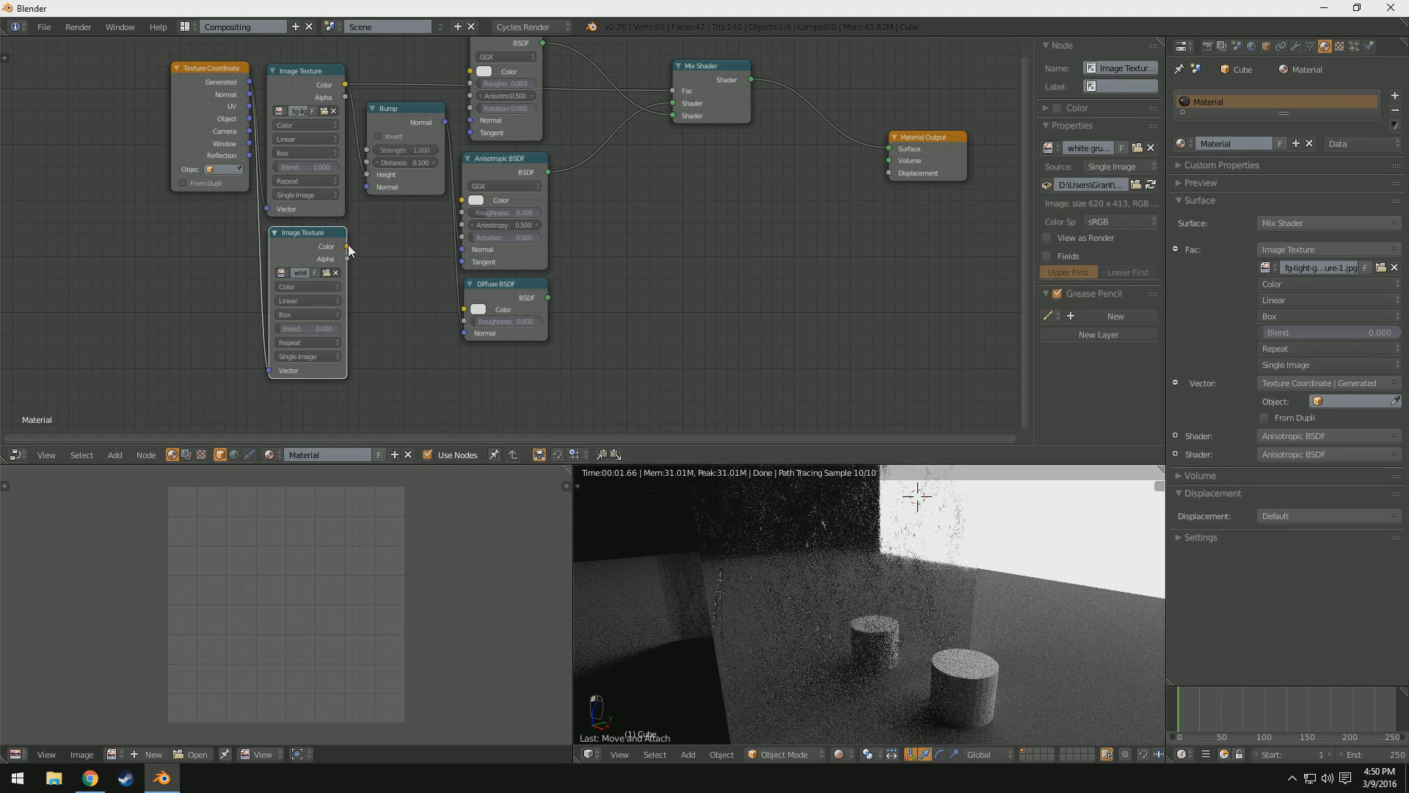
Step: Add a second Mix Shader and space the two Mix Shaders apart so the new one sits before the Material Output
left_click(114, 455)
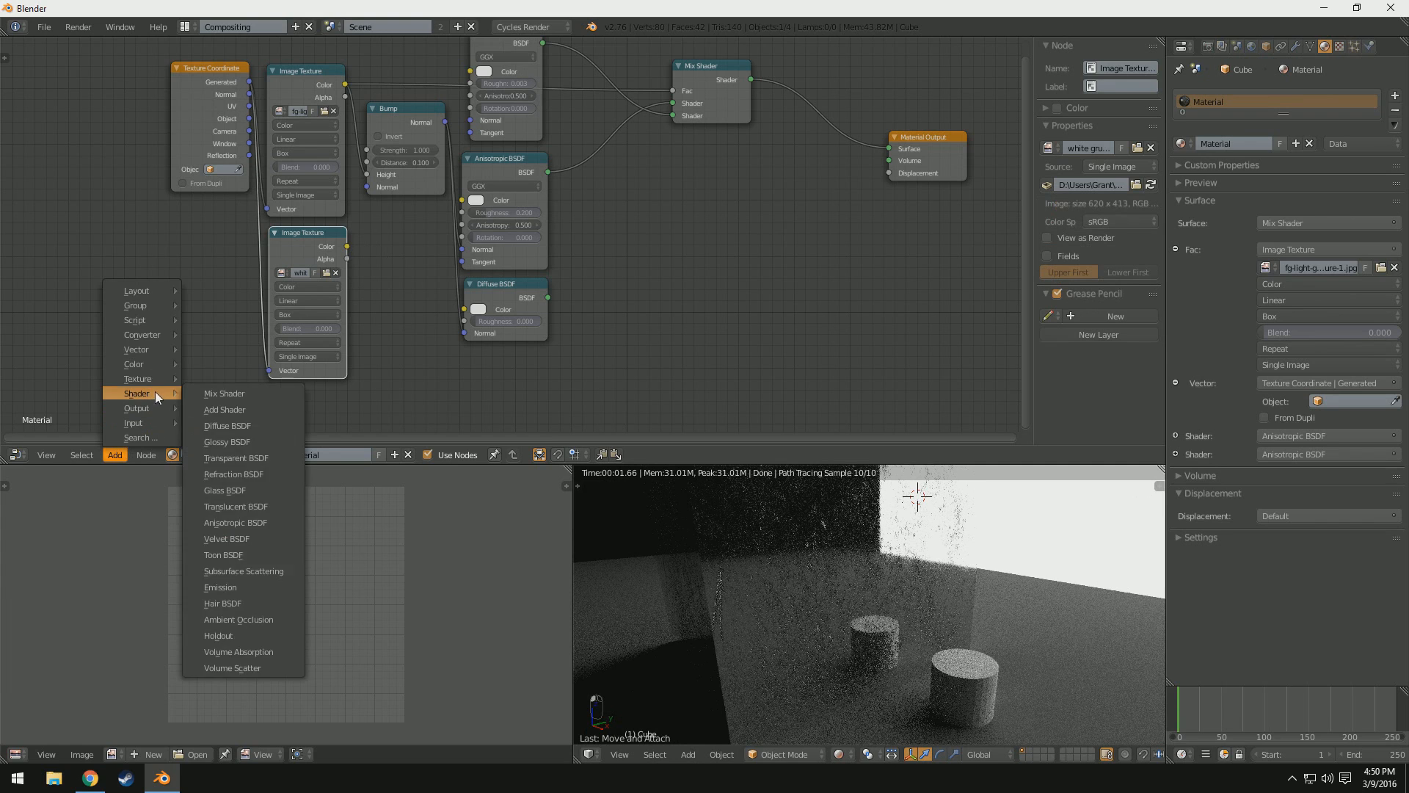
mouse_move(155, 383)
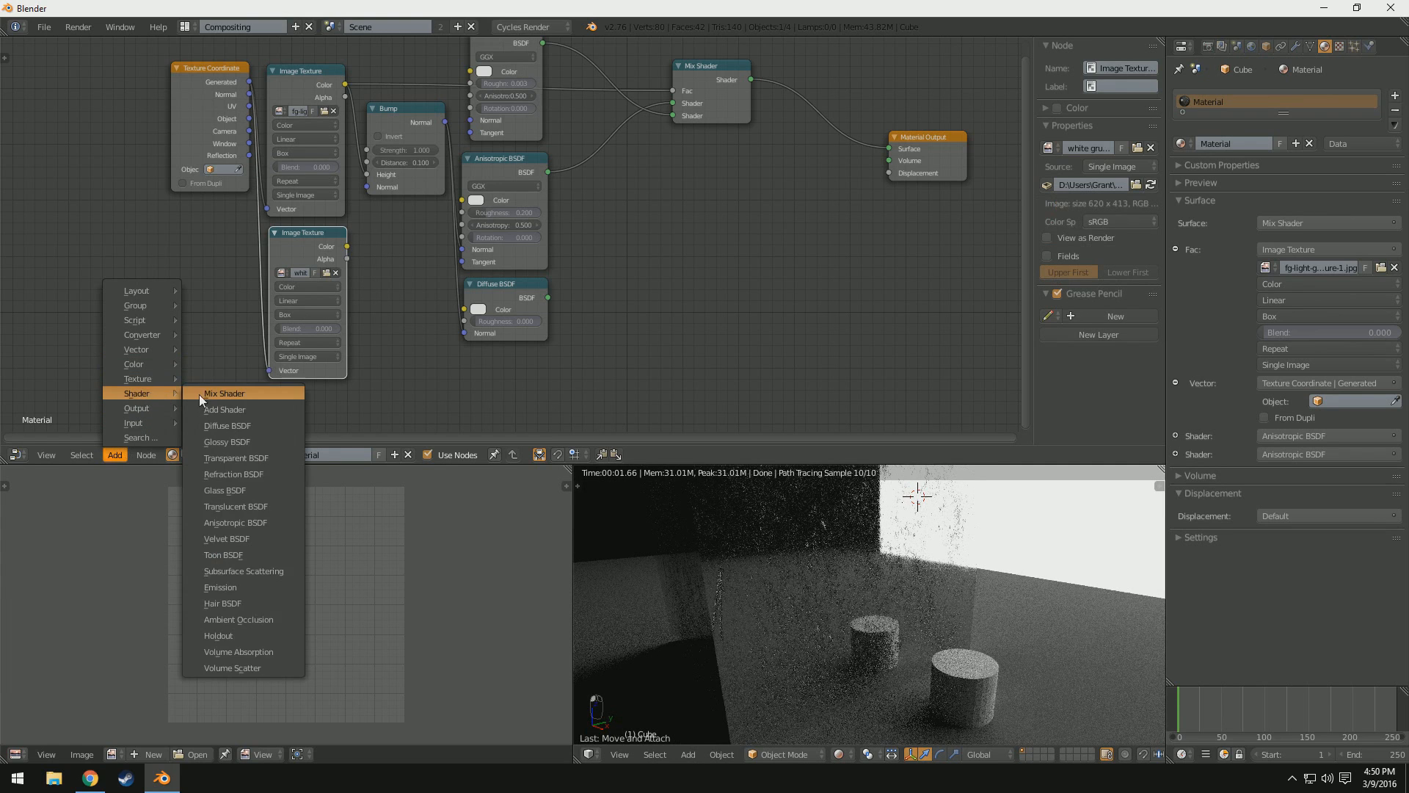
left_click(199, 394)
left_click(670, 155)
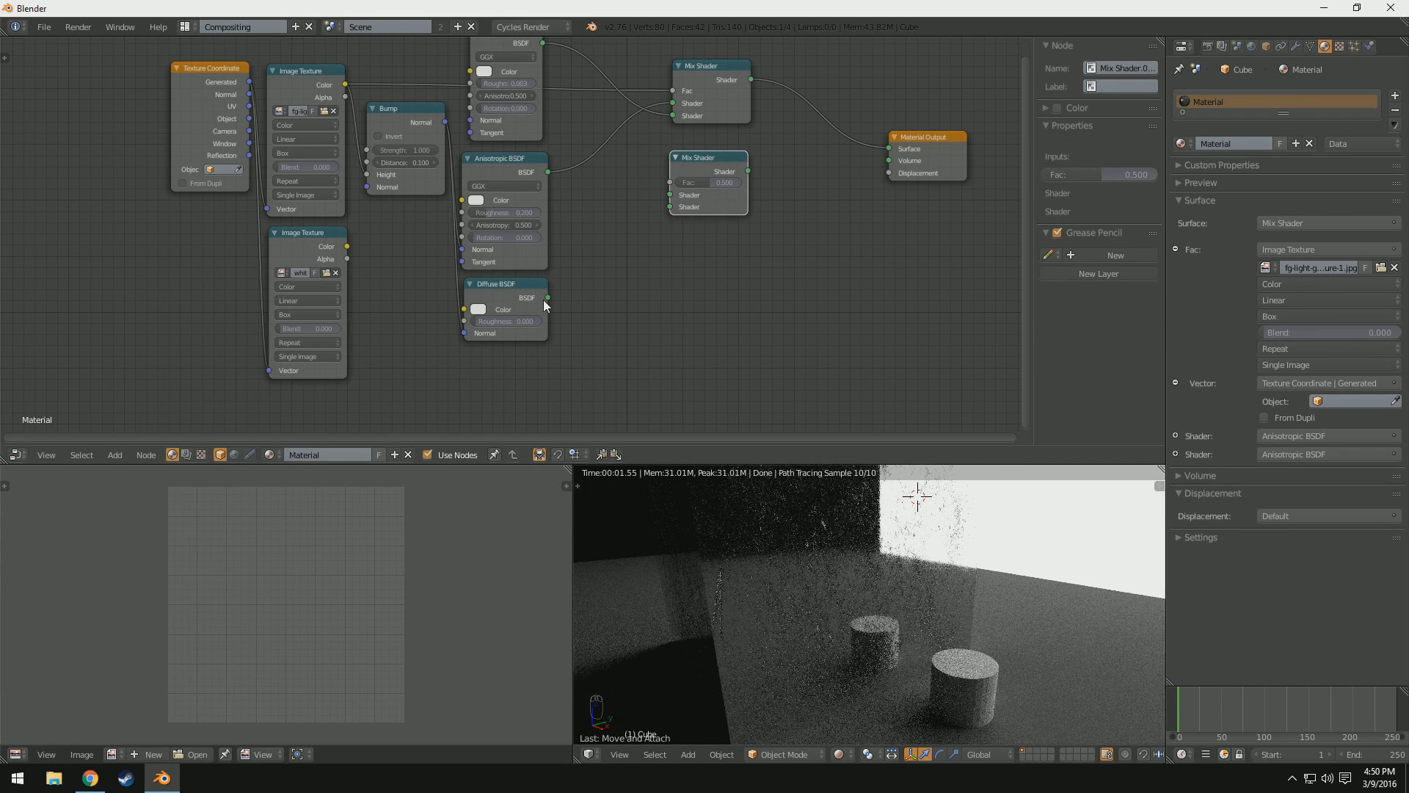
left_click_drag(739, 99, 673, 93)
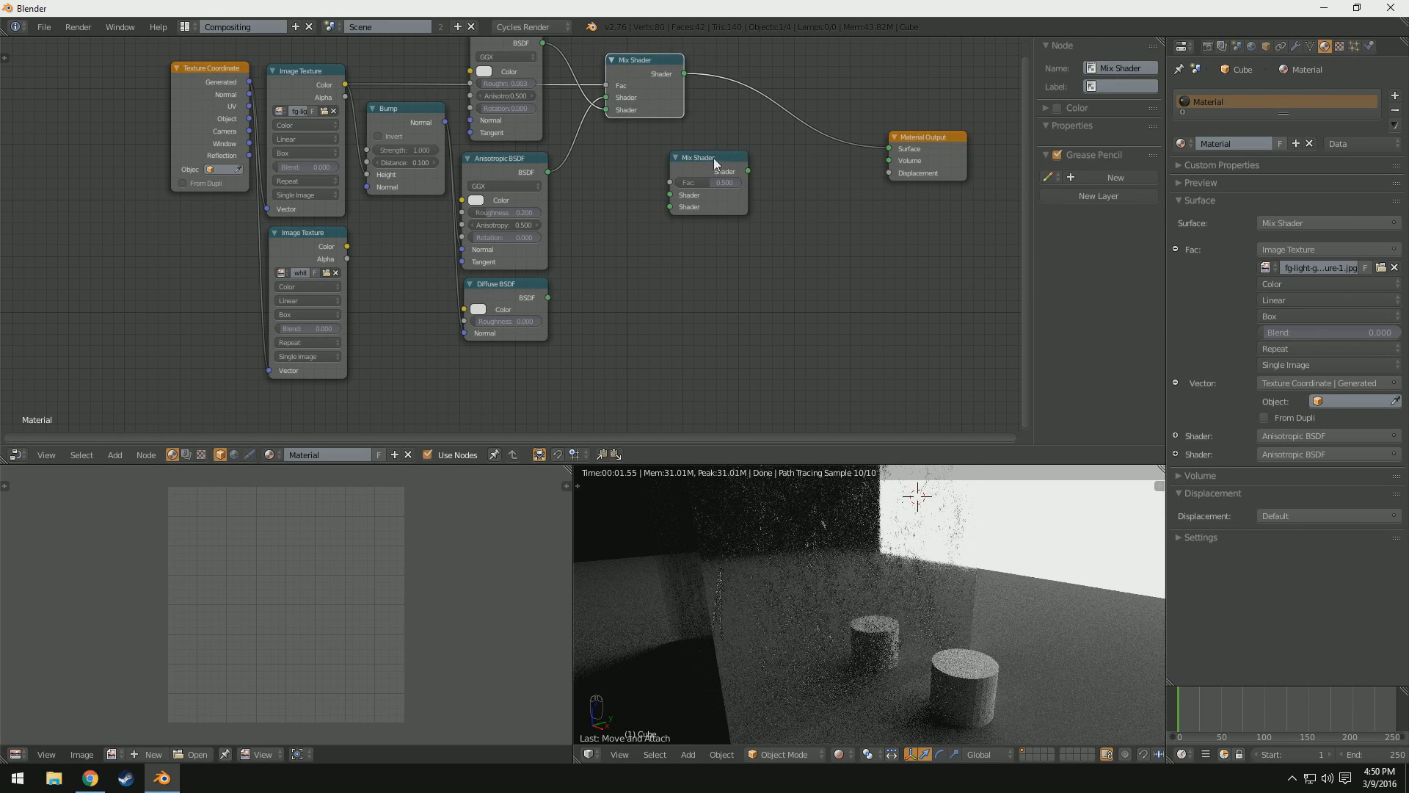
left_click_drag(723, 160, 802, 165)
Step: Feed the first Mix Shader and the Diffuse BSDF into the new Mix Shader, with the white grunge image's Color as its Fac
left_click_drag(884, 153, 551, 301)
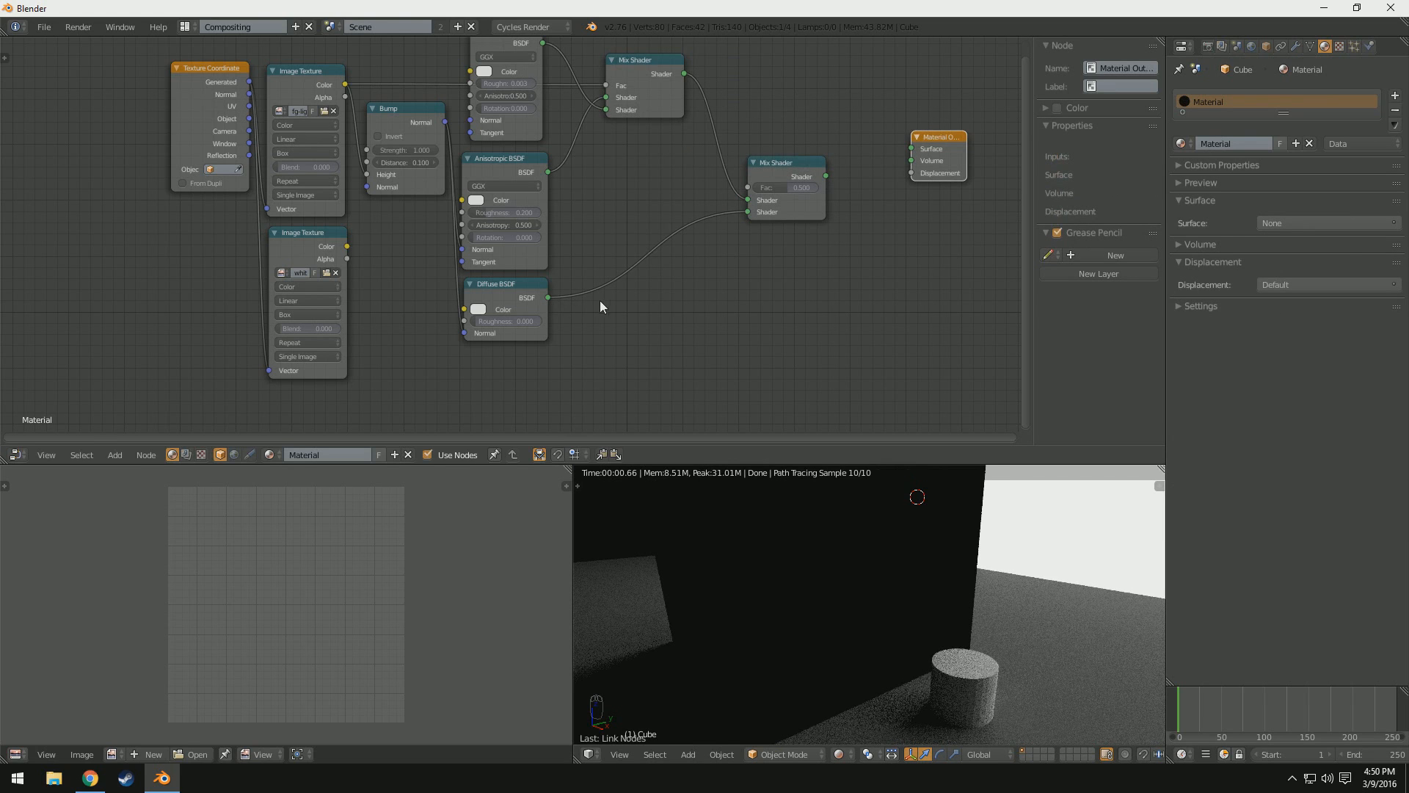
left_click_drag(350, 246, 751, 190)
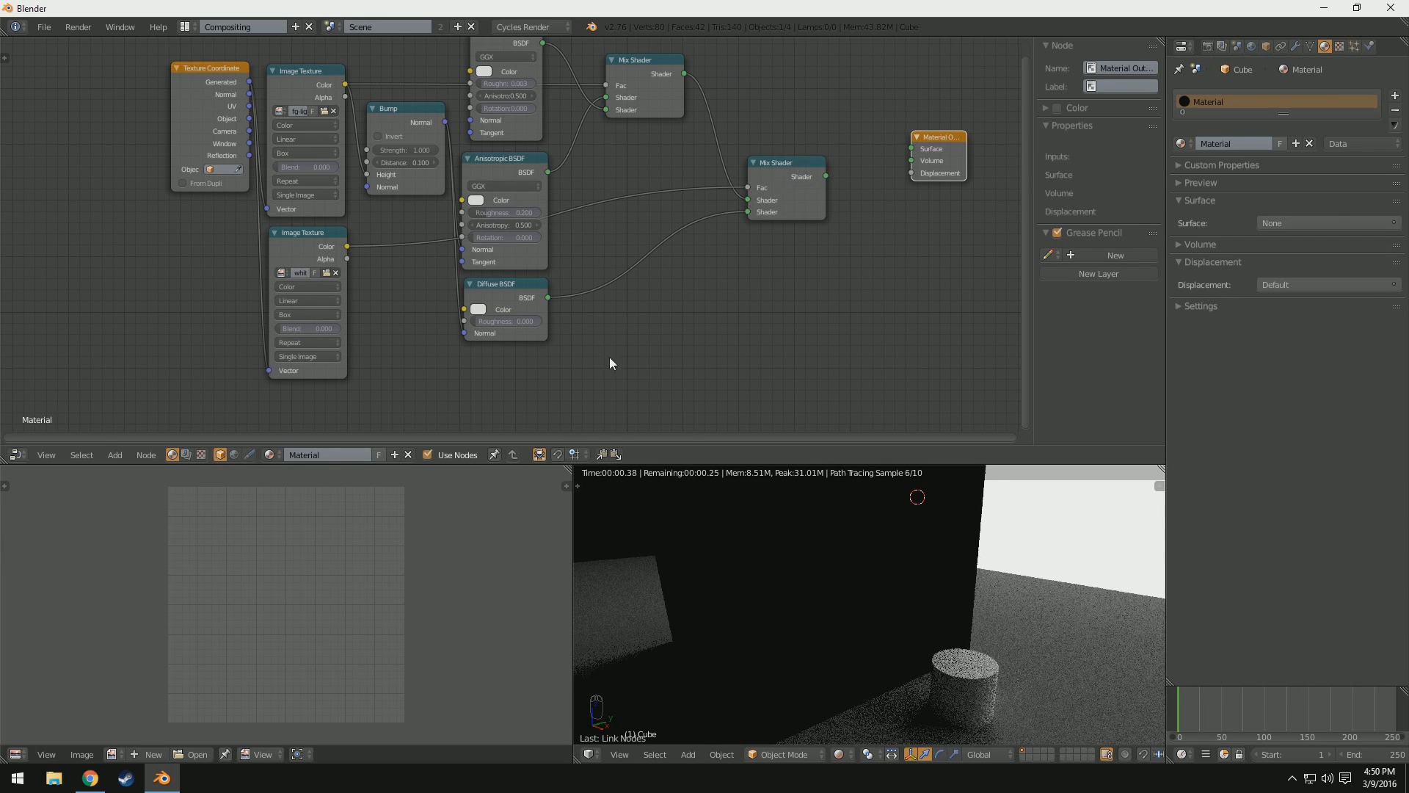
Step: Disconnect the Bump node from the Diffuse BSDF's Normal input
scroll(599, 307, "up", 2)
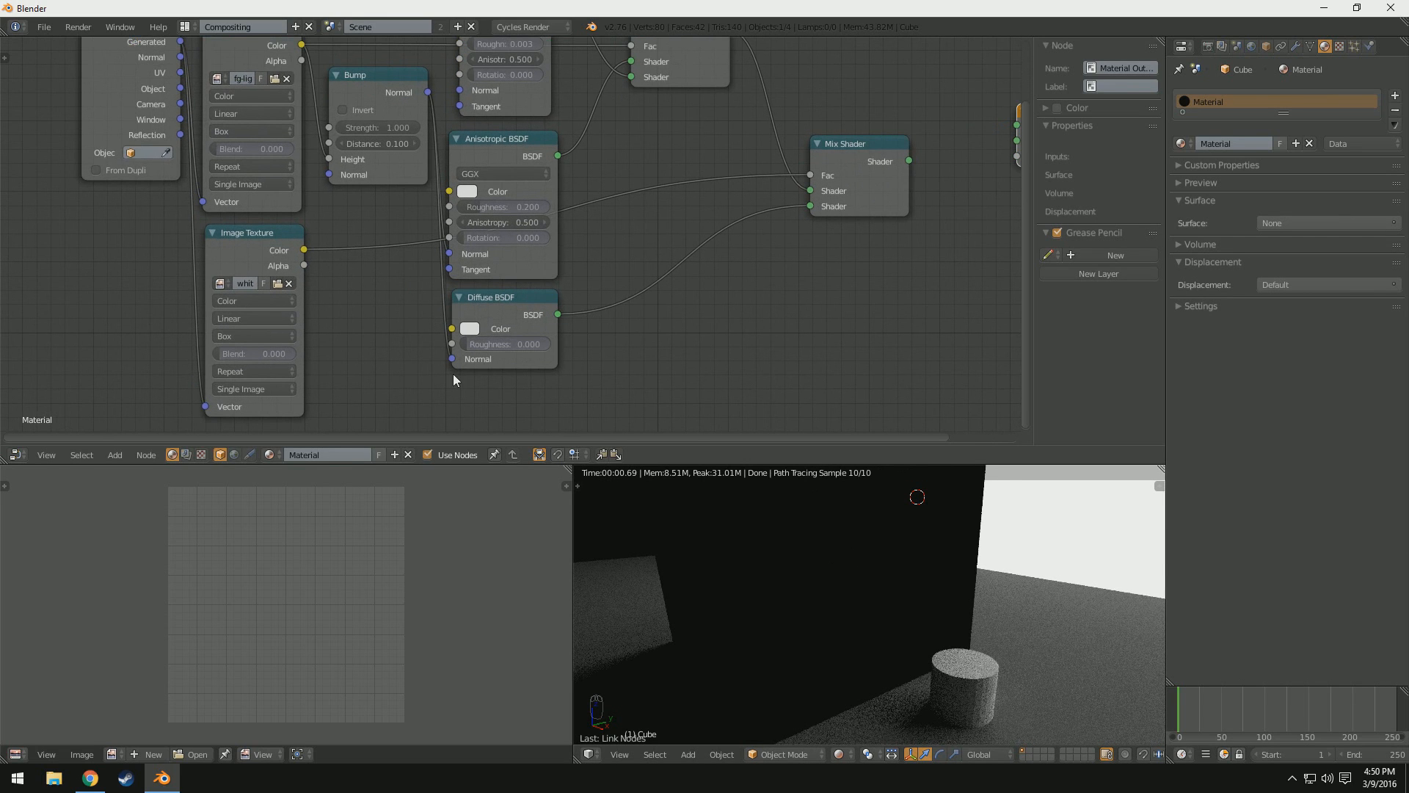
left_click_drag(454, 359, 417, 355)
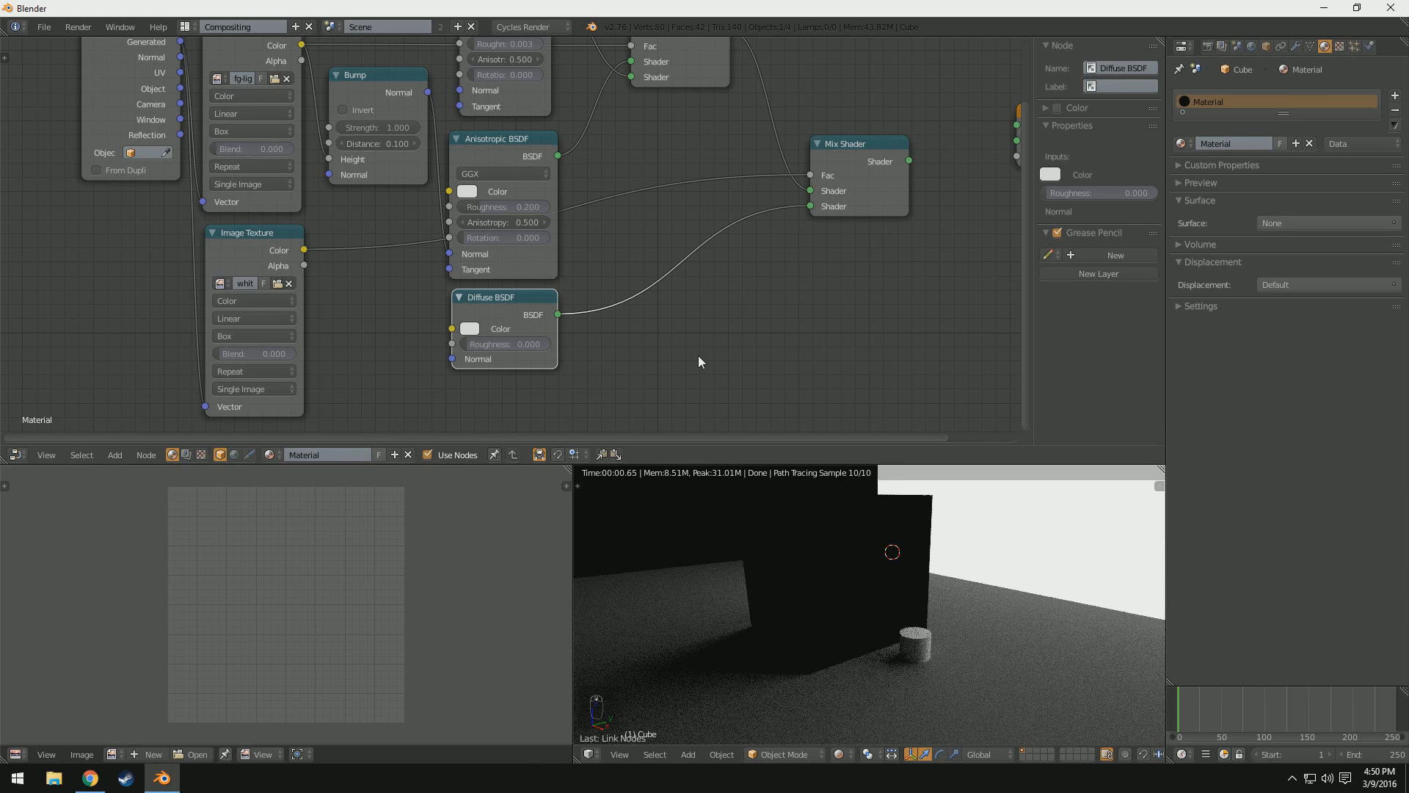
scroll(698, 356, "down", 2)
left_click_drag(747, 199, 750, 200)
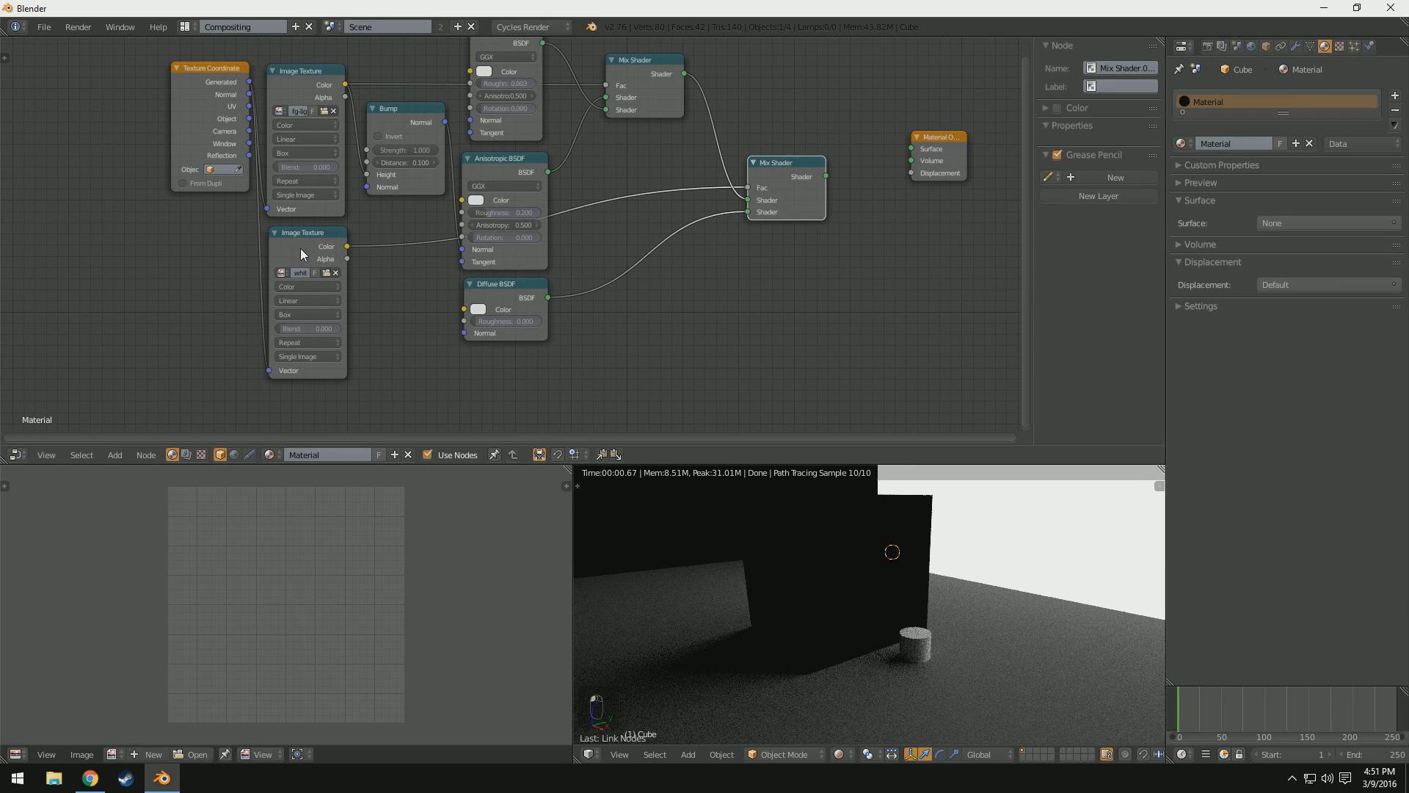
Step: Connect the second Mix Shader to the Material Output's Surface and swap its two Shader inputs so the Diffuse BSDF comes first
left_click(519, 299)
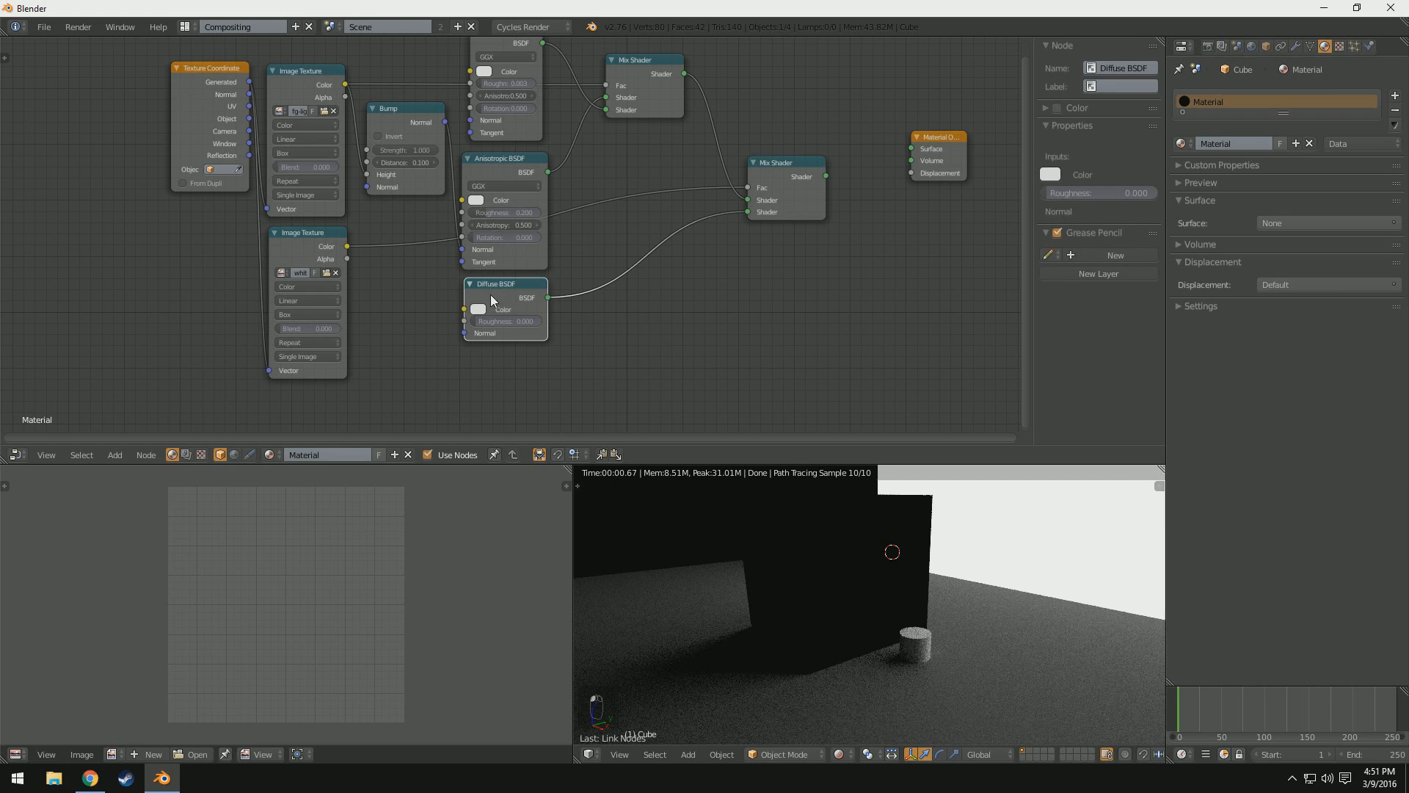
left_click_drag(826, 176, 911, 149)
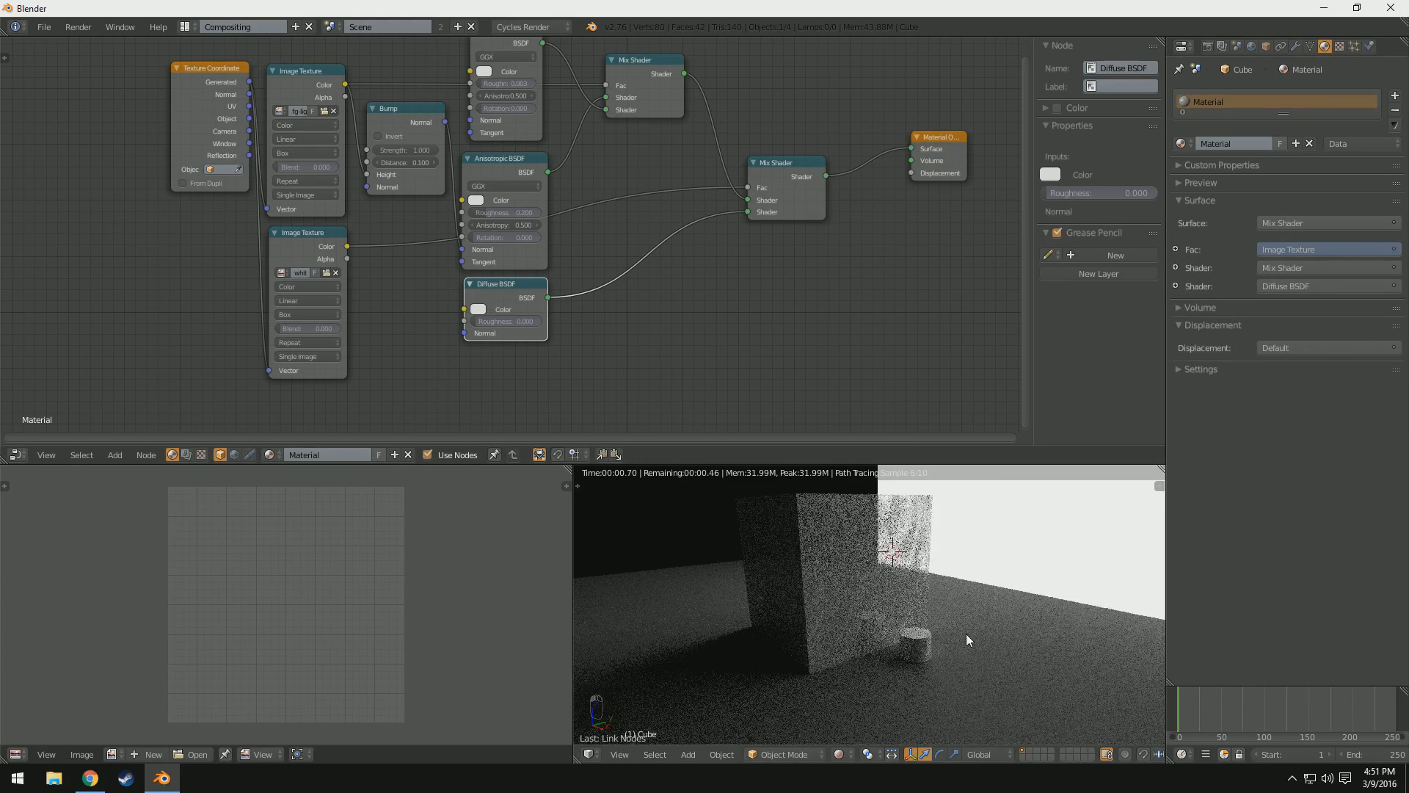
scroll(947, 642, "up", 3)
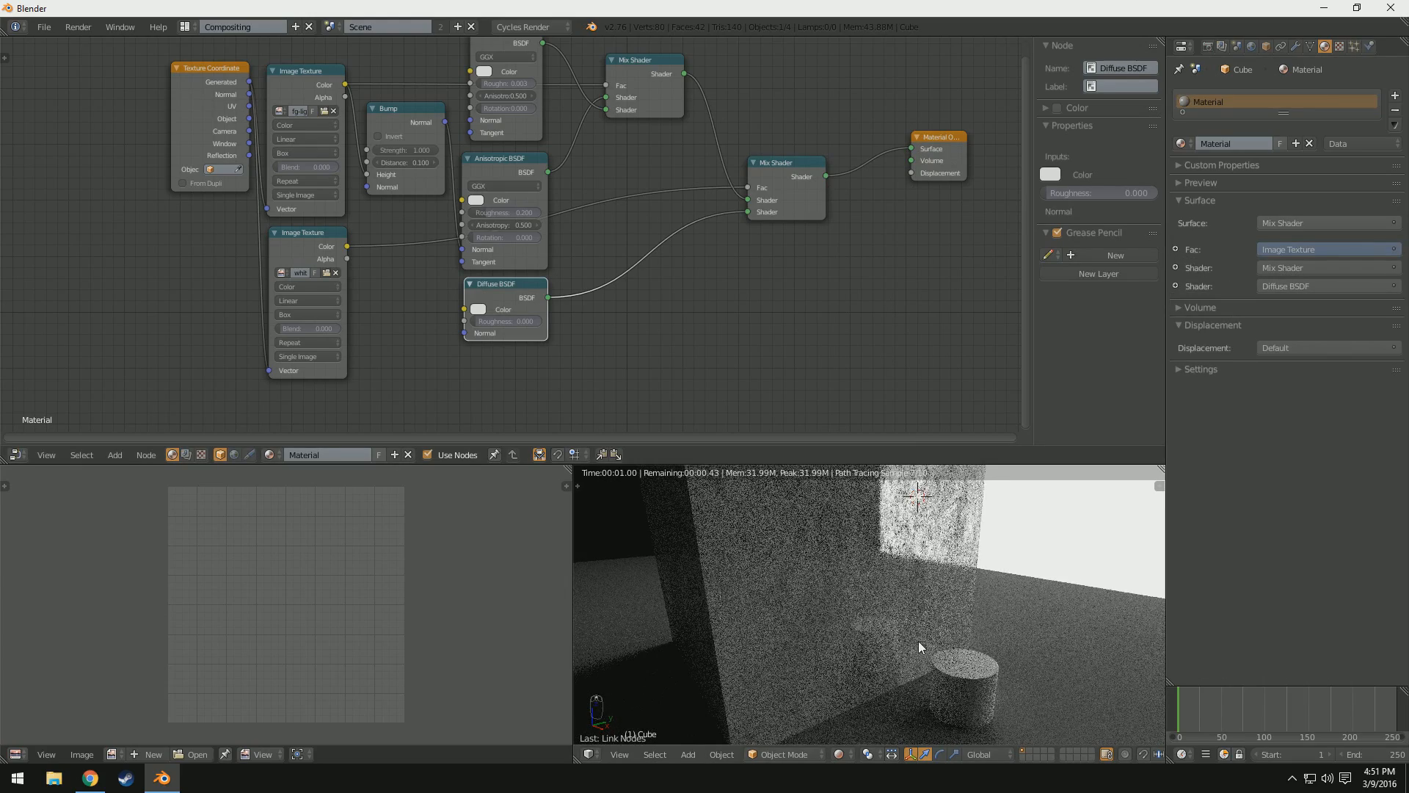
scroll(906, 655, "up", 1)
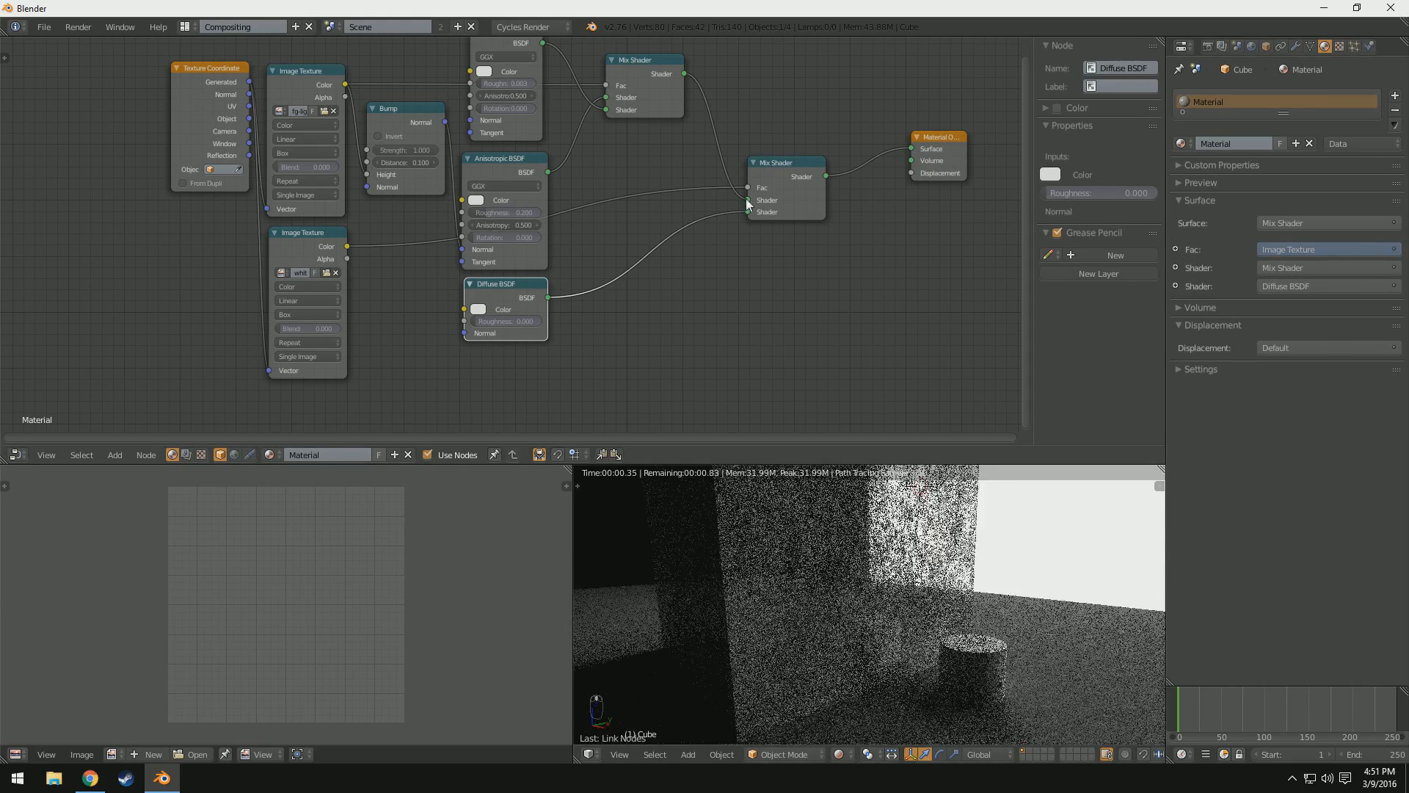
left_click_drag(748, 199, 747, 216)
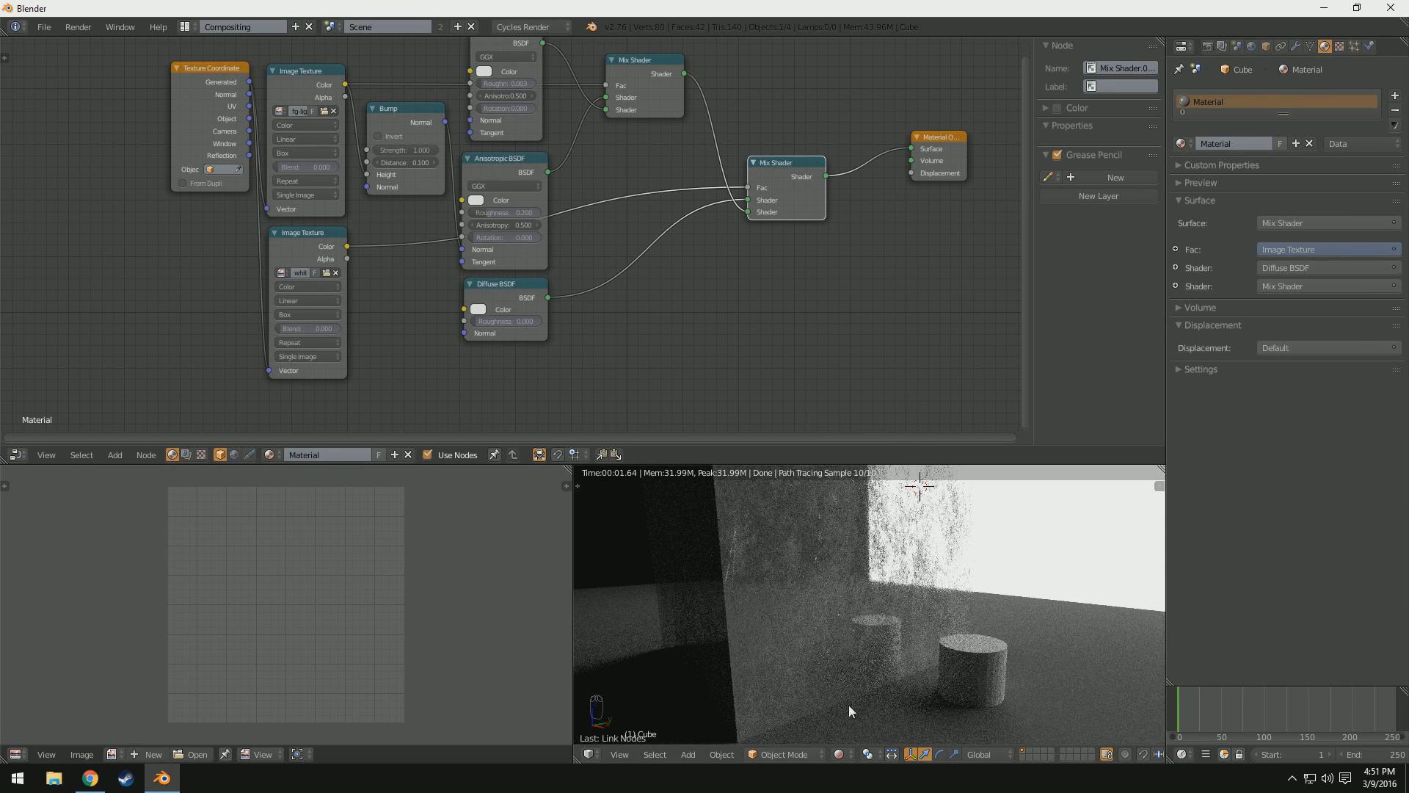
Step: Examine the grunge and reflections on the cube's rendered surface from several angles and up close
middle_click_drag(962, 600, 749, 581)
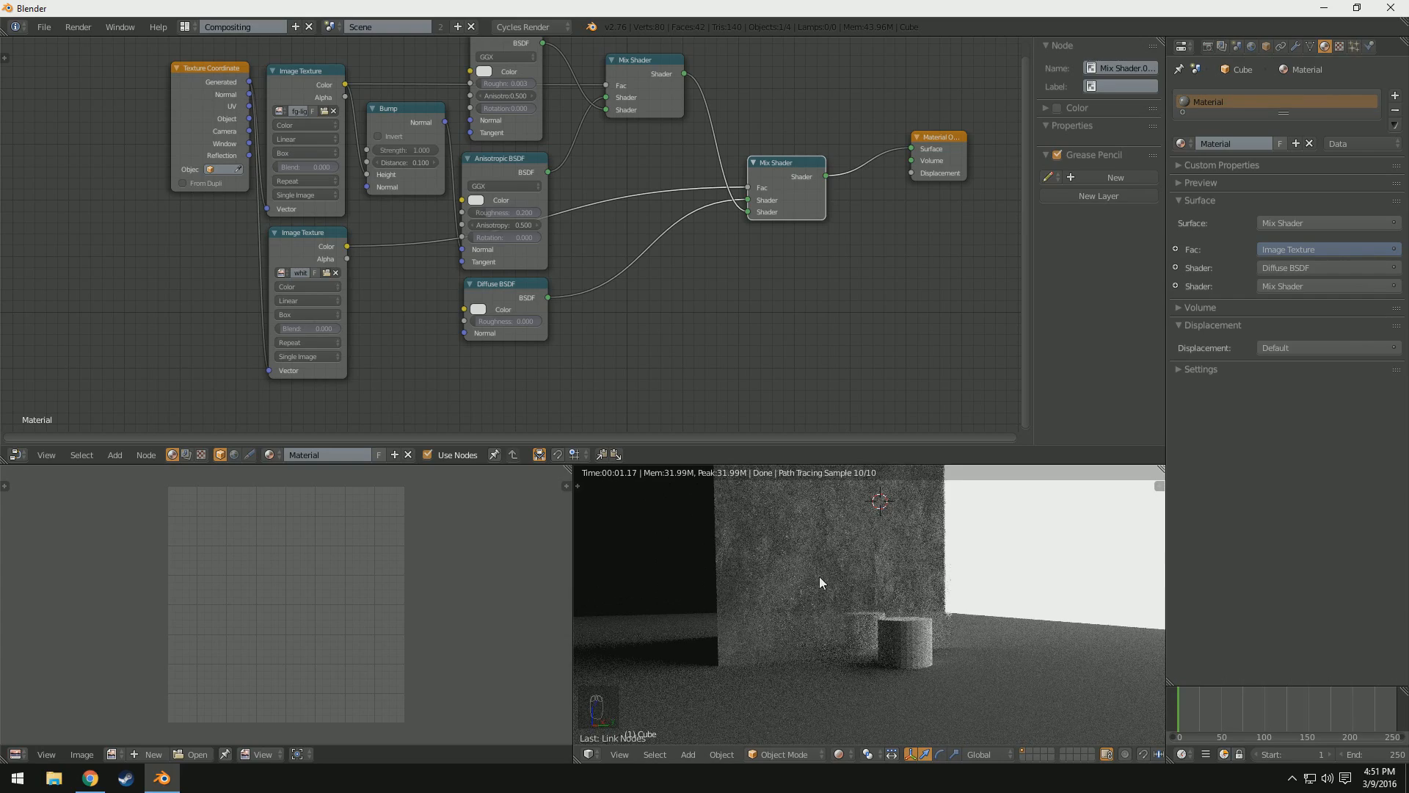
middle_click_drag(897, 607, 906, 627)
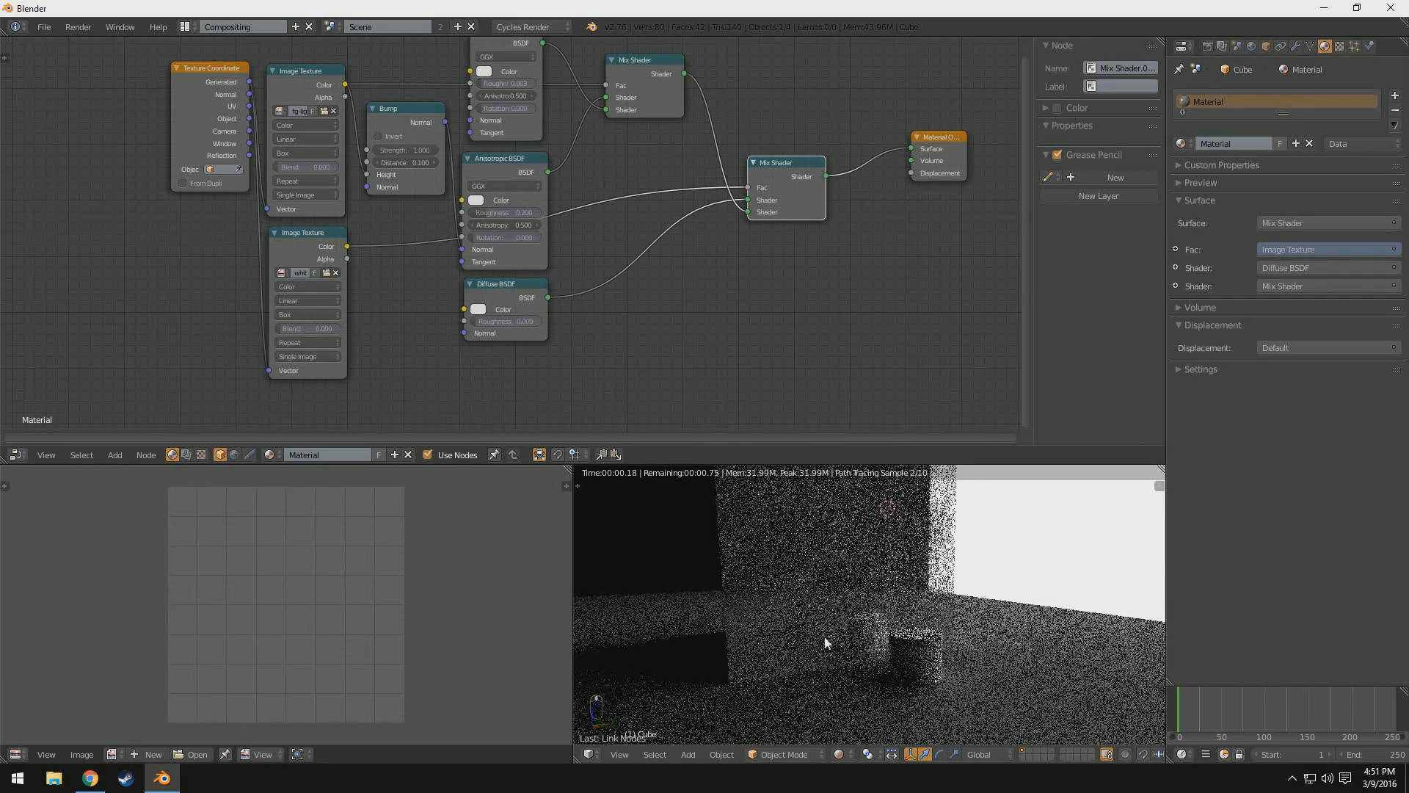
left_click(91, 778)
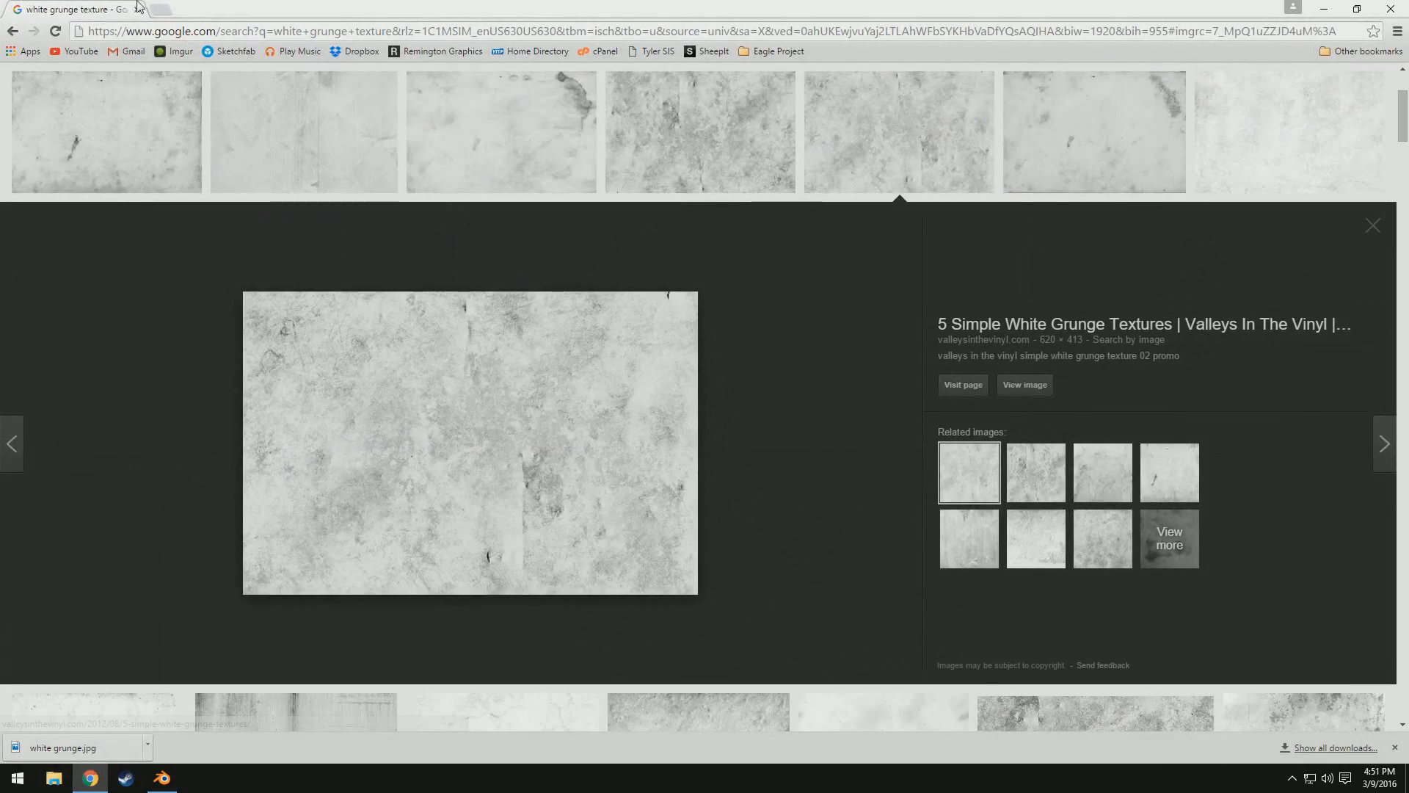
left_click(91, 778)
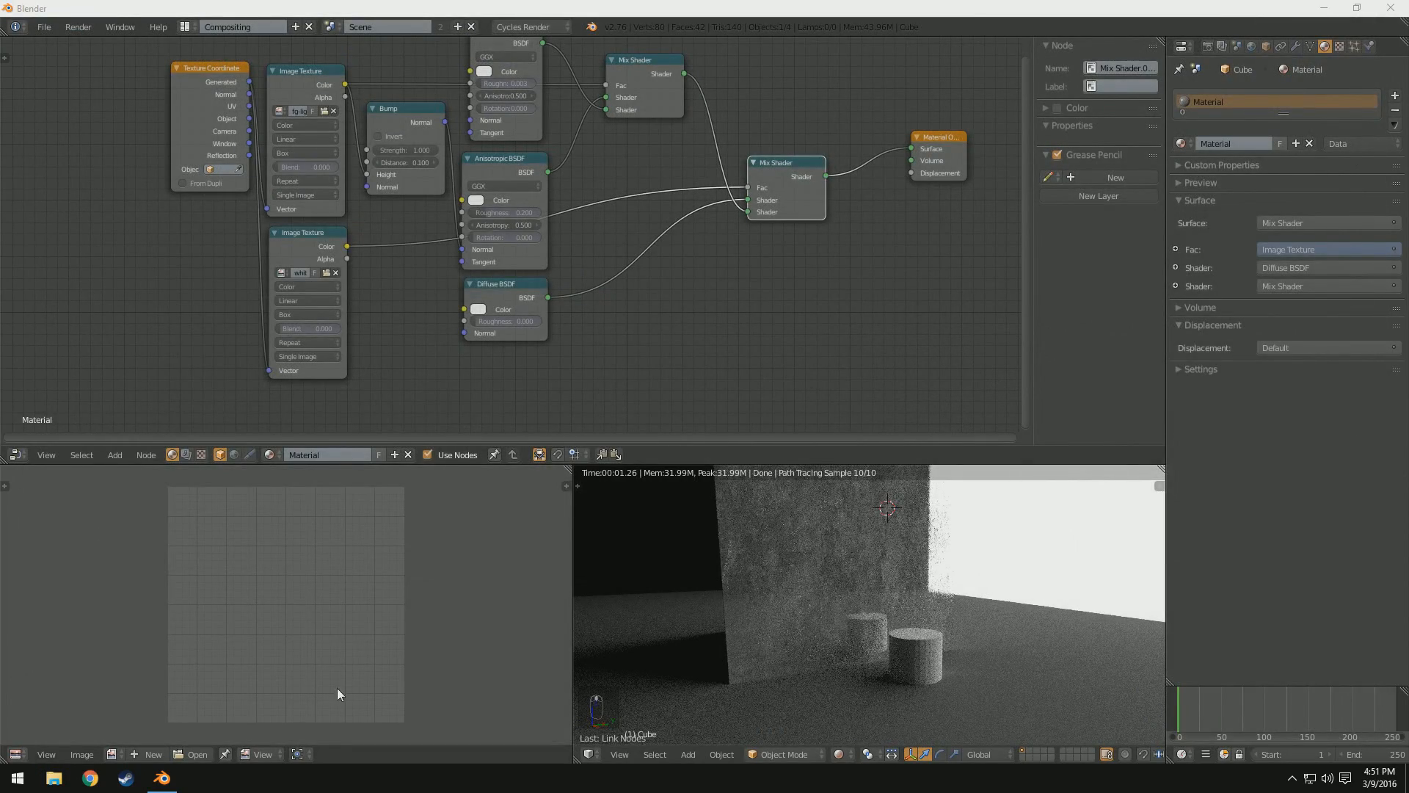
middle_click_drag(870, 636, 904, 637)
scroll(906, 638, "up", 3)
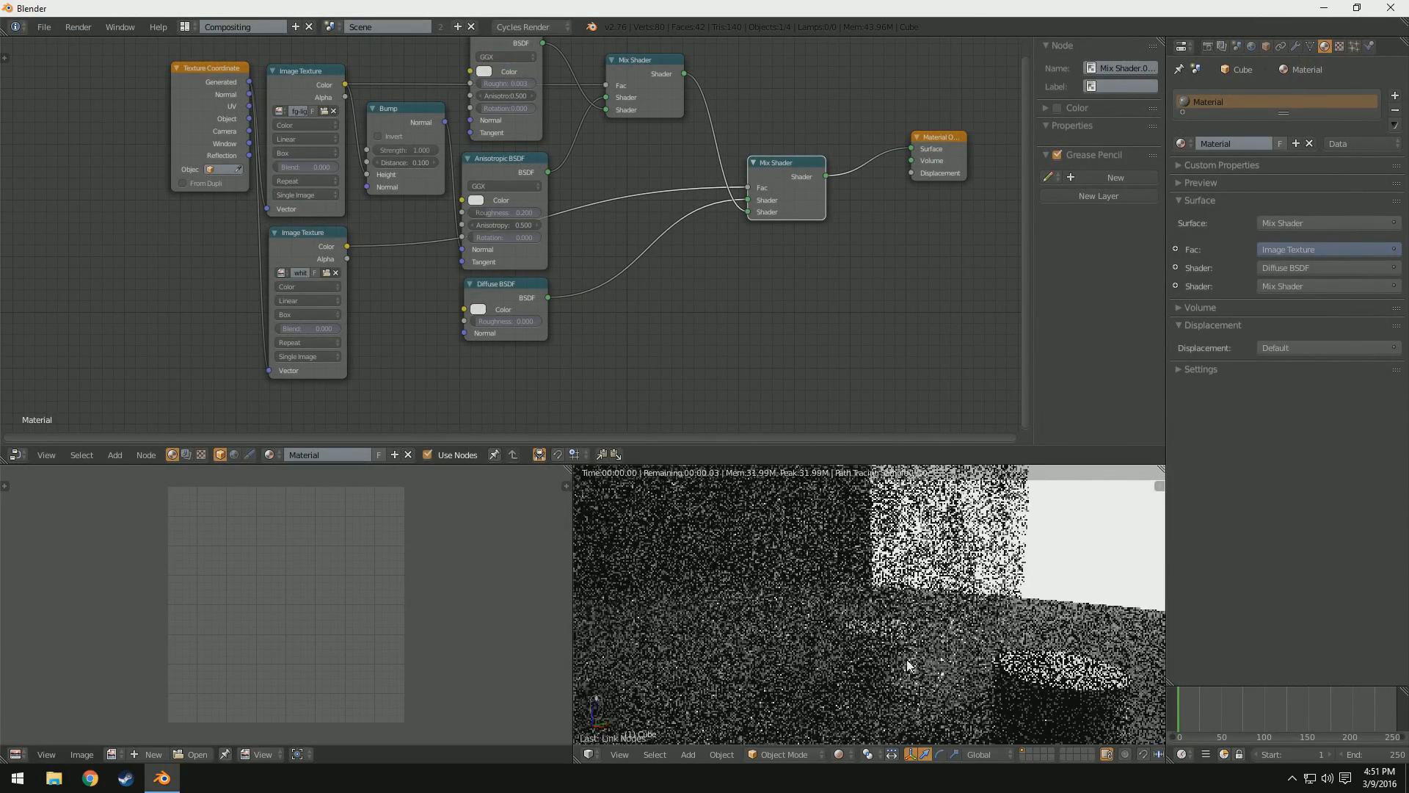
scroll(822, 622, "up", 2)
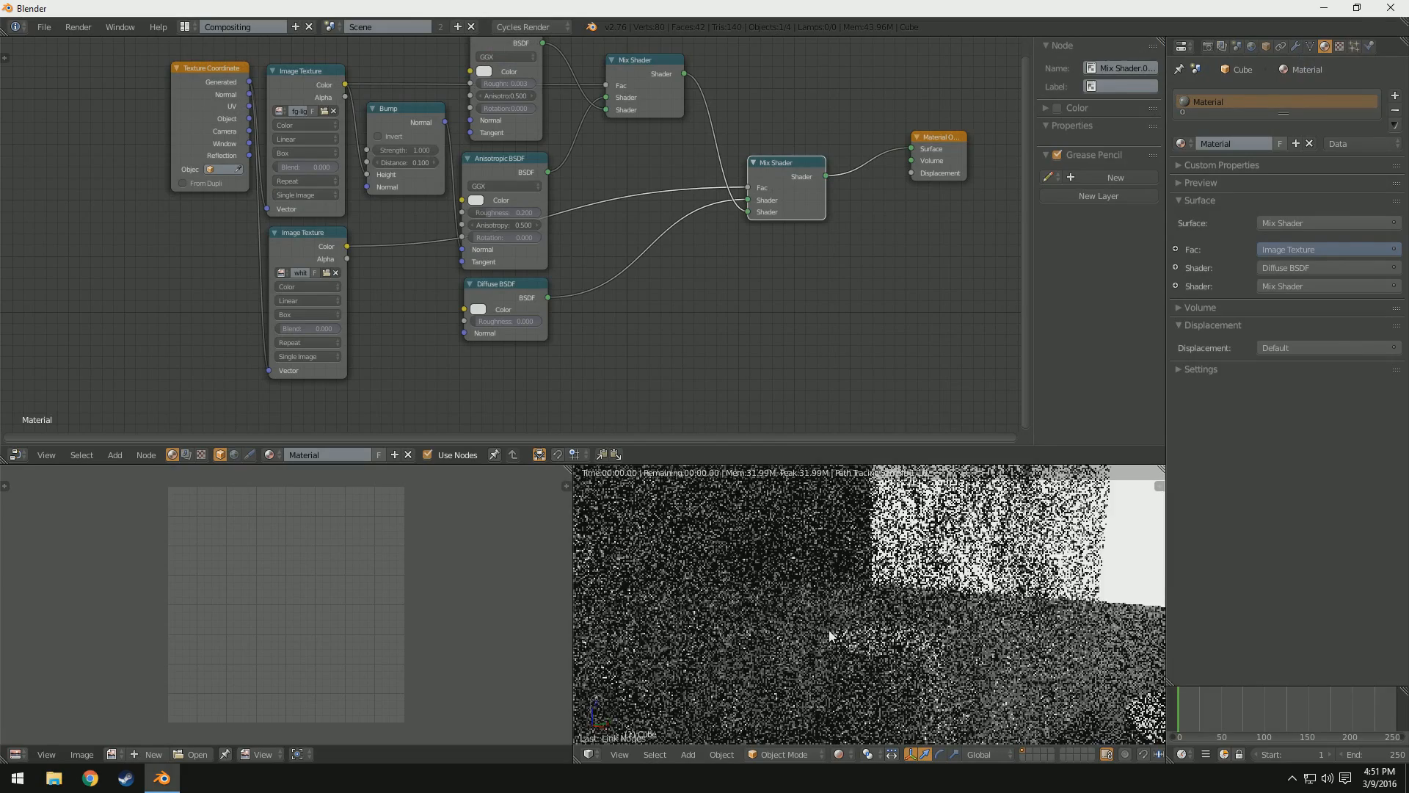
Step: Try feeding the Bump node's Normal output into the Diffuse BSDF's Normal input
left_click_drag(445, 122, 465, 331)
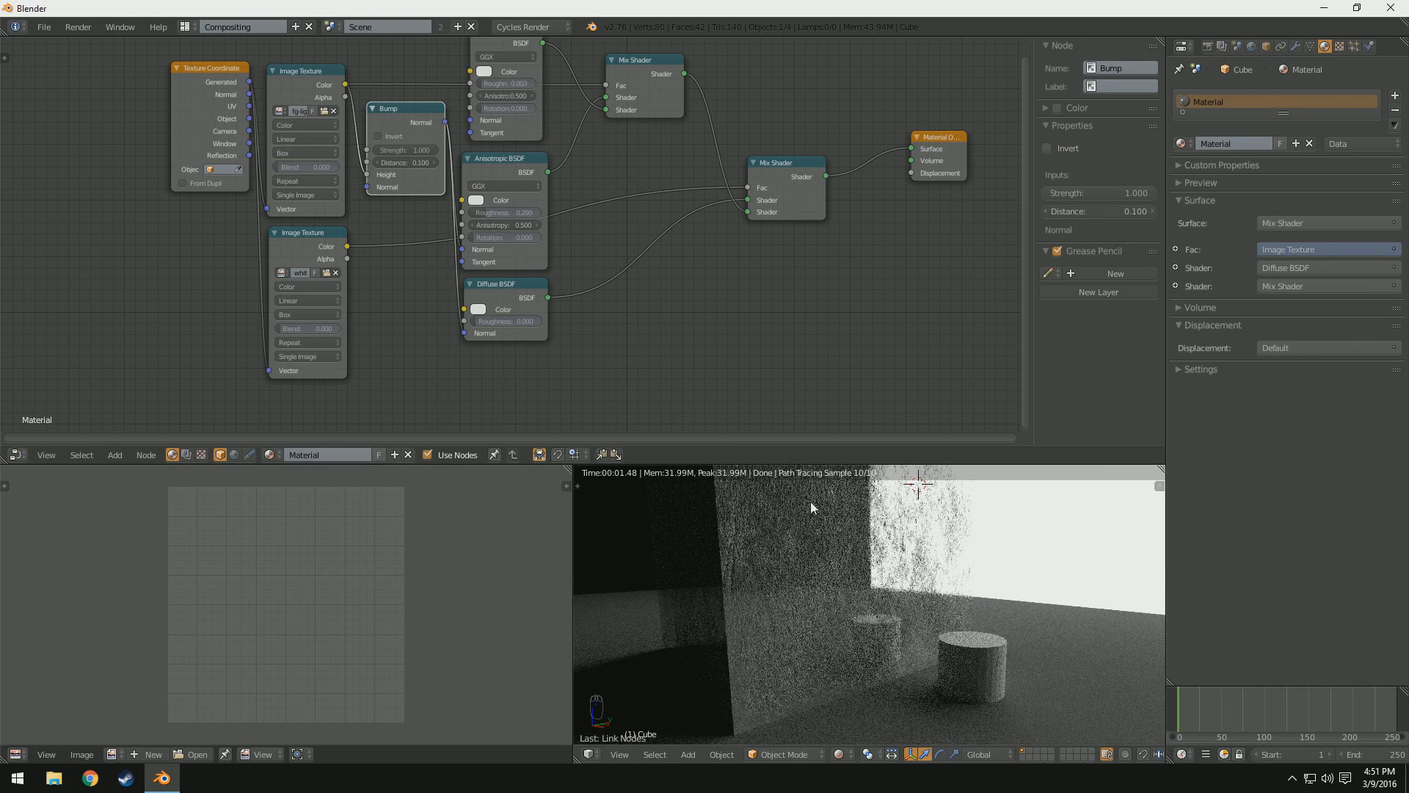
left_click(462, 331)
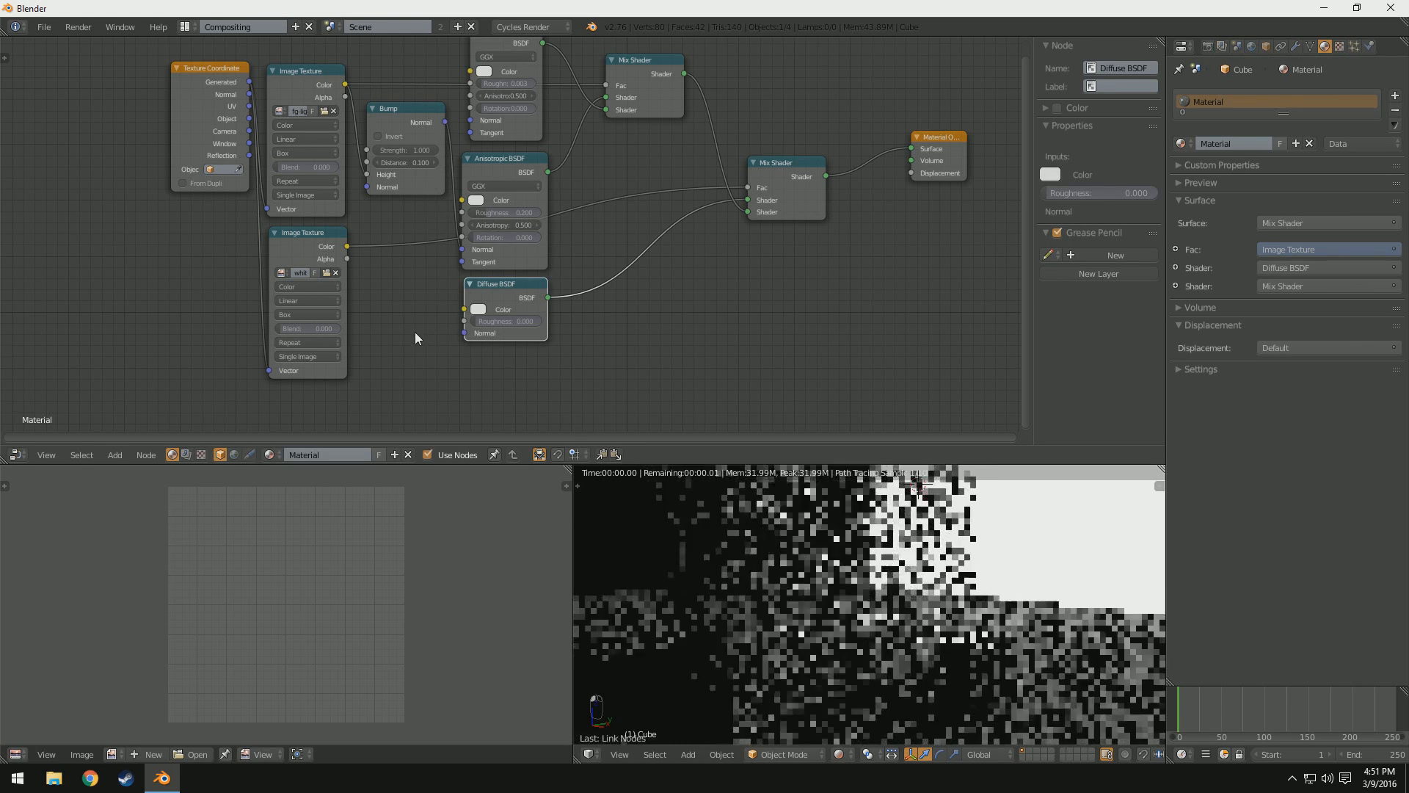
left_click(90, 778)
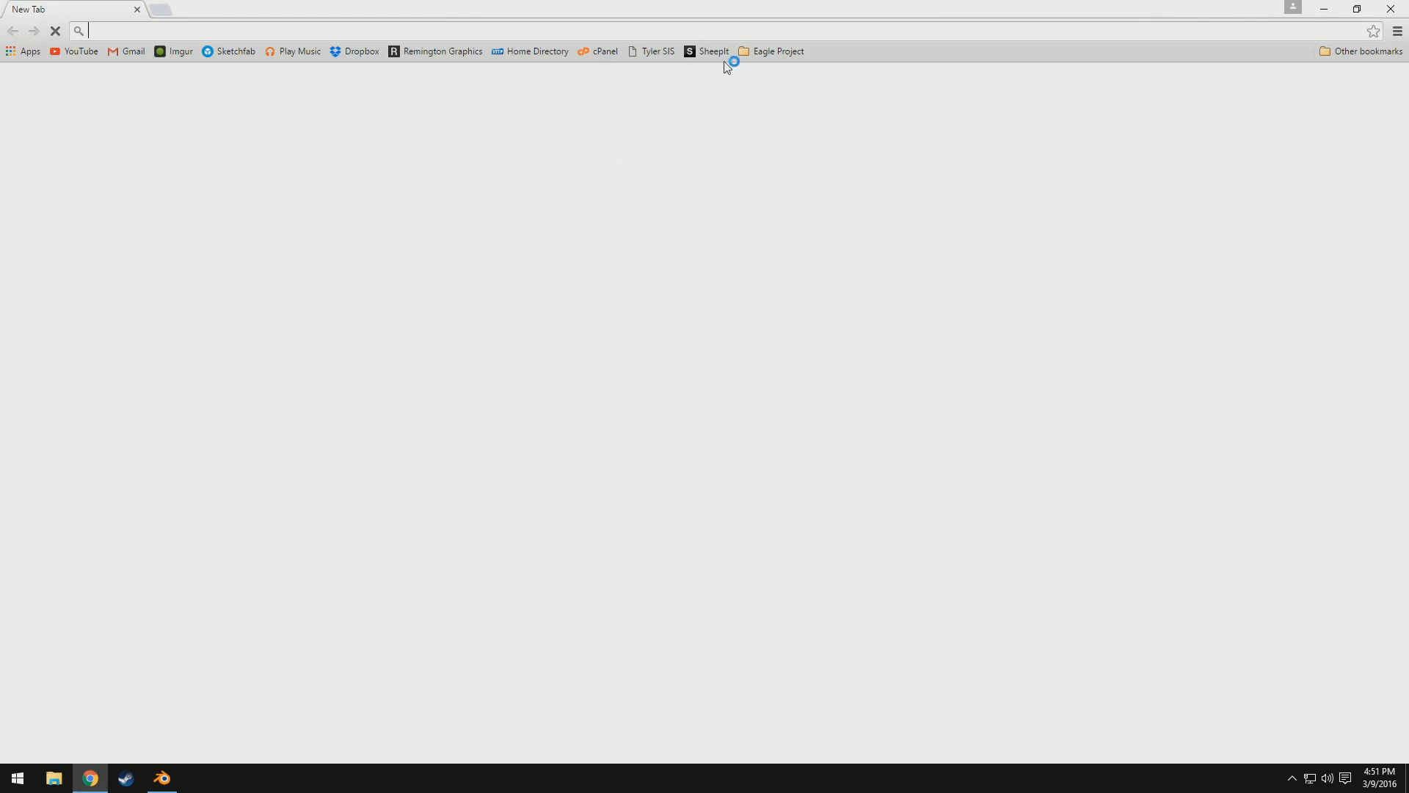
left_click(1383, 13)
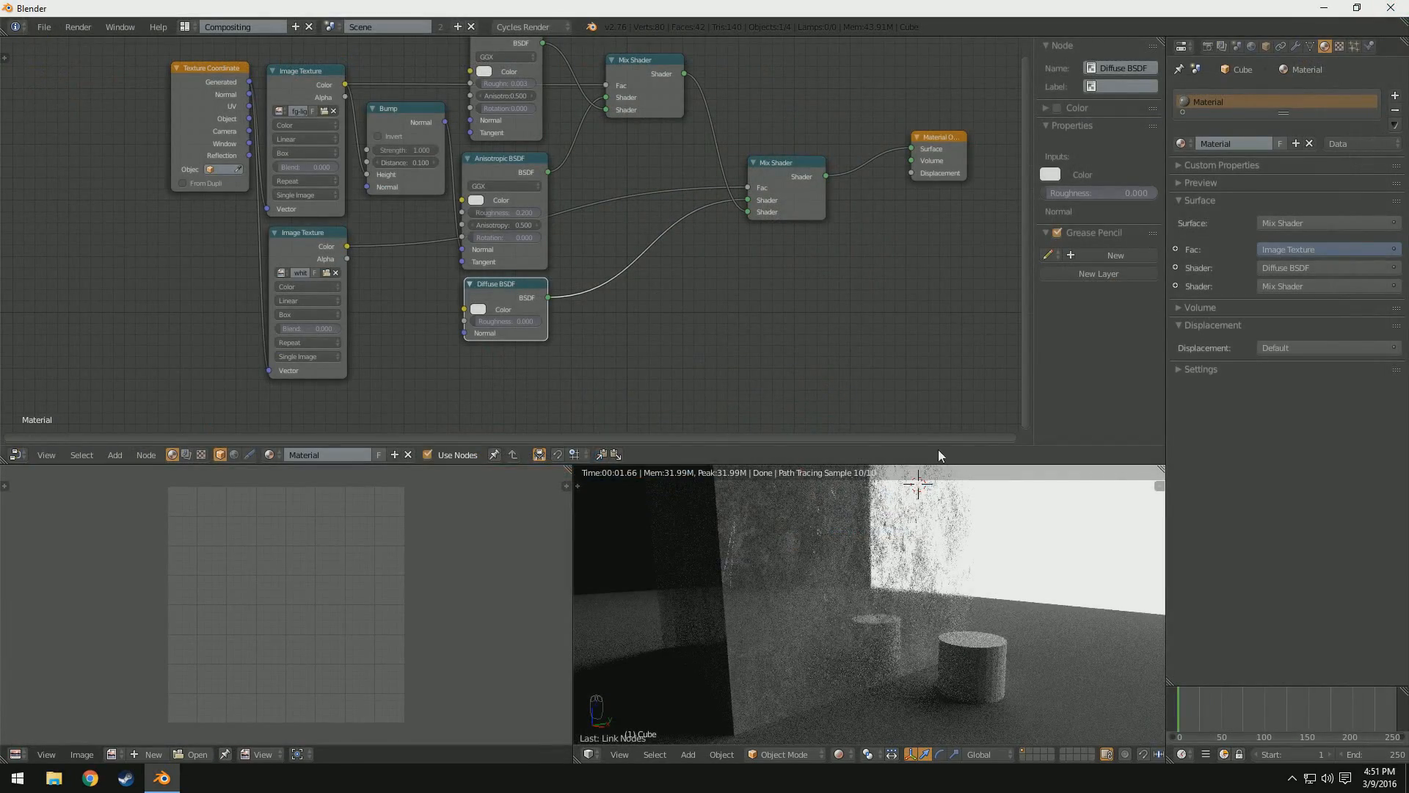
Step: Enable nodes for the World and set its background color to an Environment Texture
left_click(1252, 47)
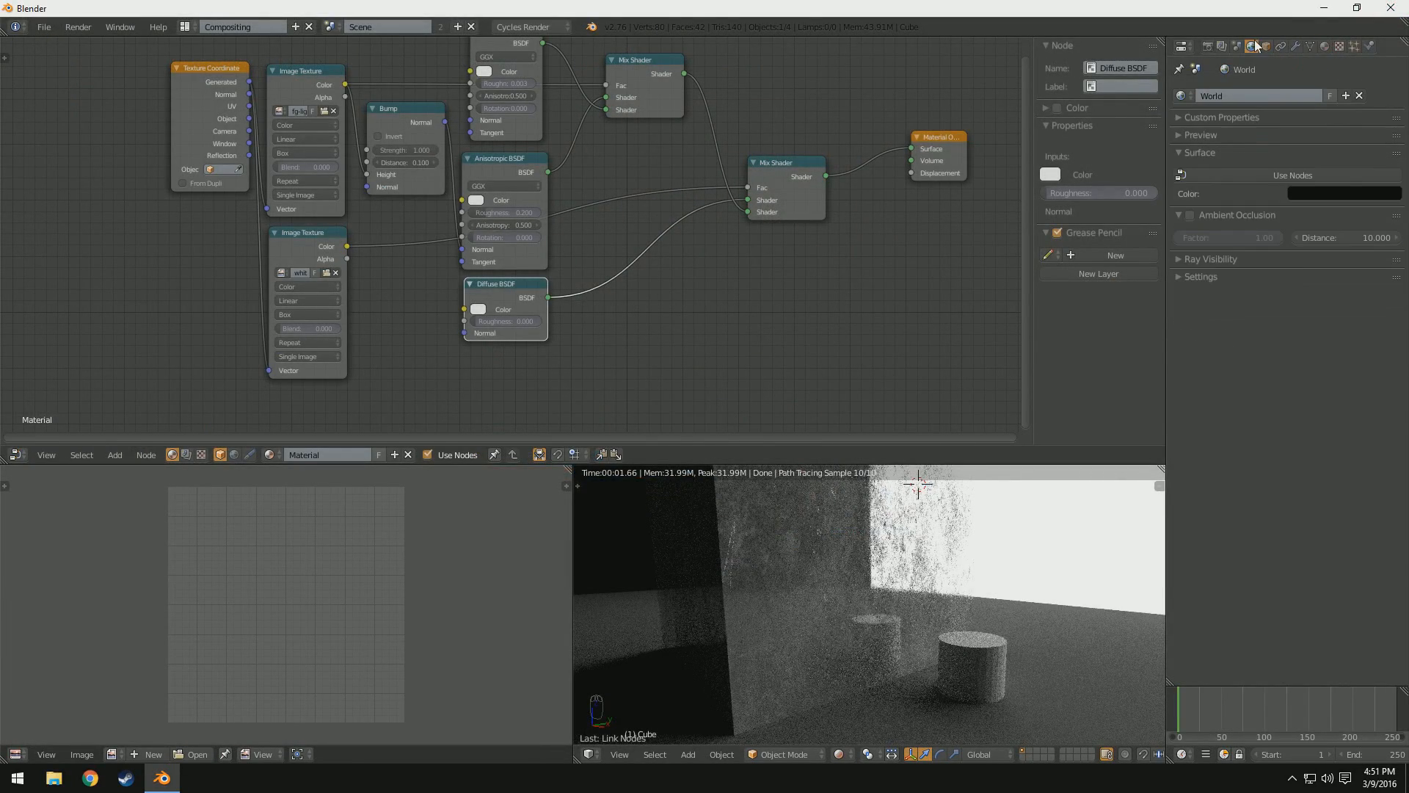
left_click(1268, 173)
left_click(1394, 201)
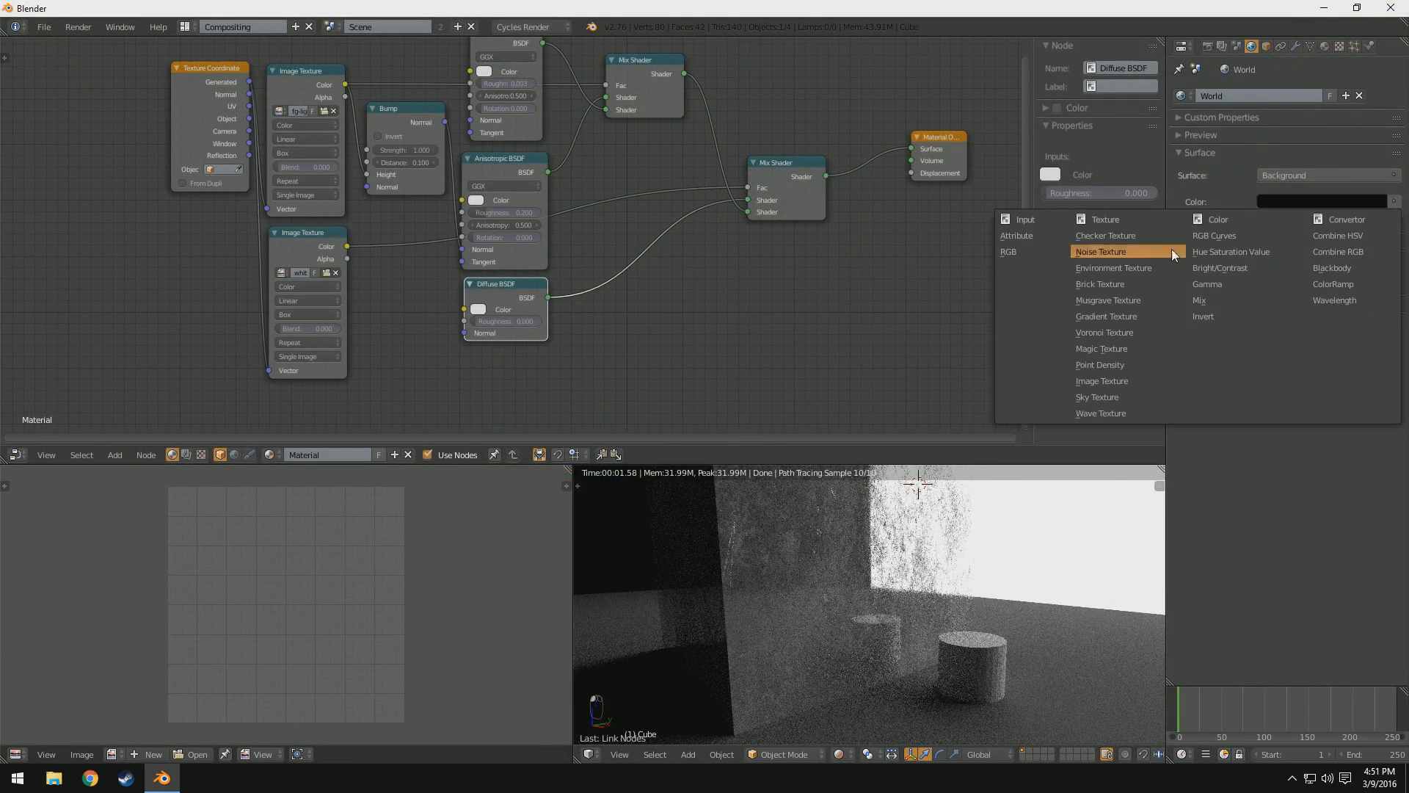
left_click(1125, 269)
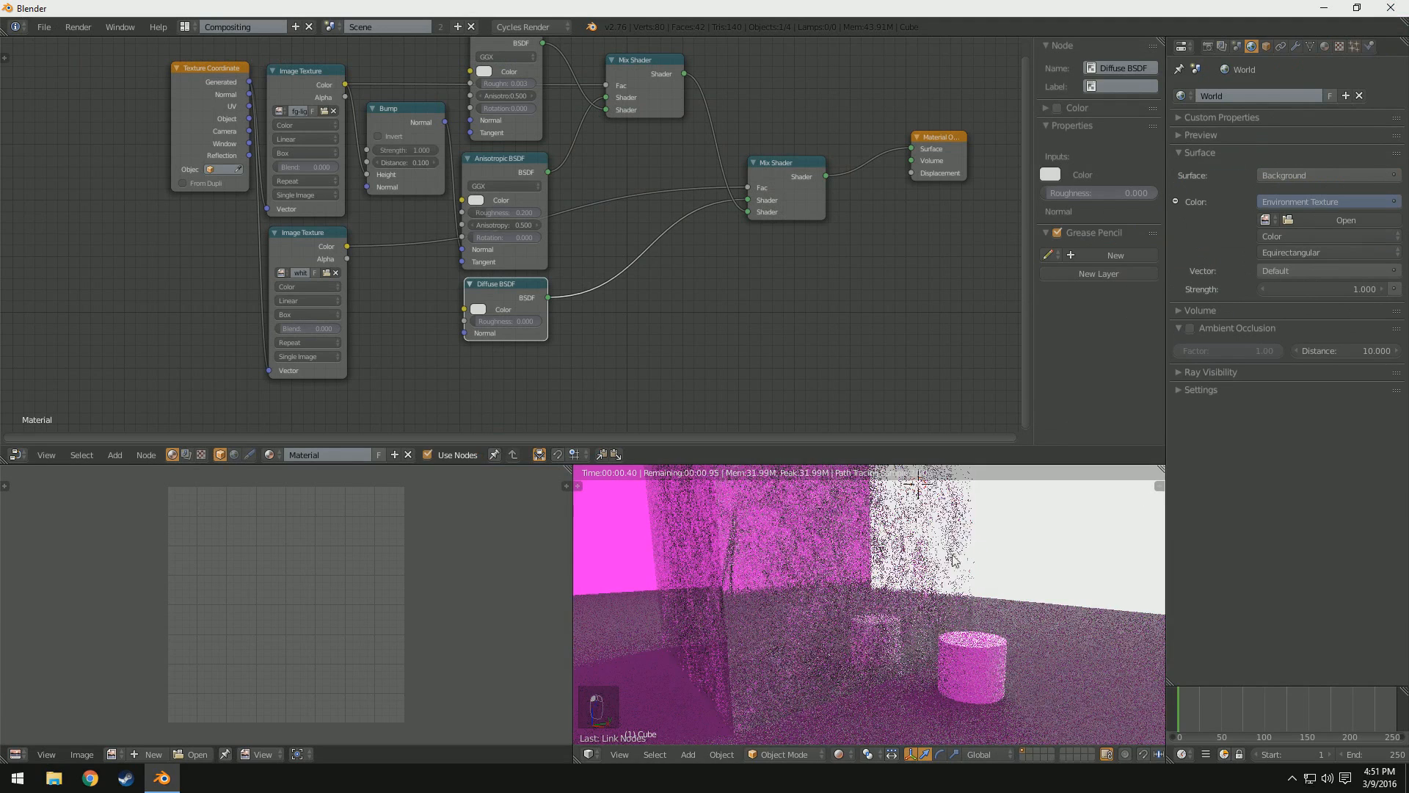
Step: Load HDRPano-BlendingEdits4800e.jpg from the Cube and Train project's Resources folder as the World's environment image
left_click(1311, 214)
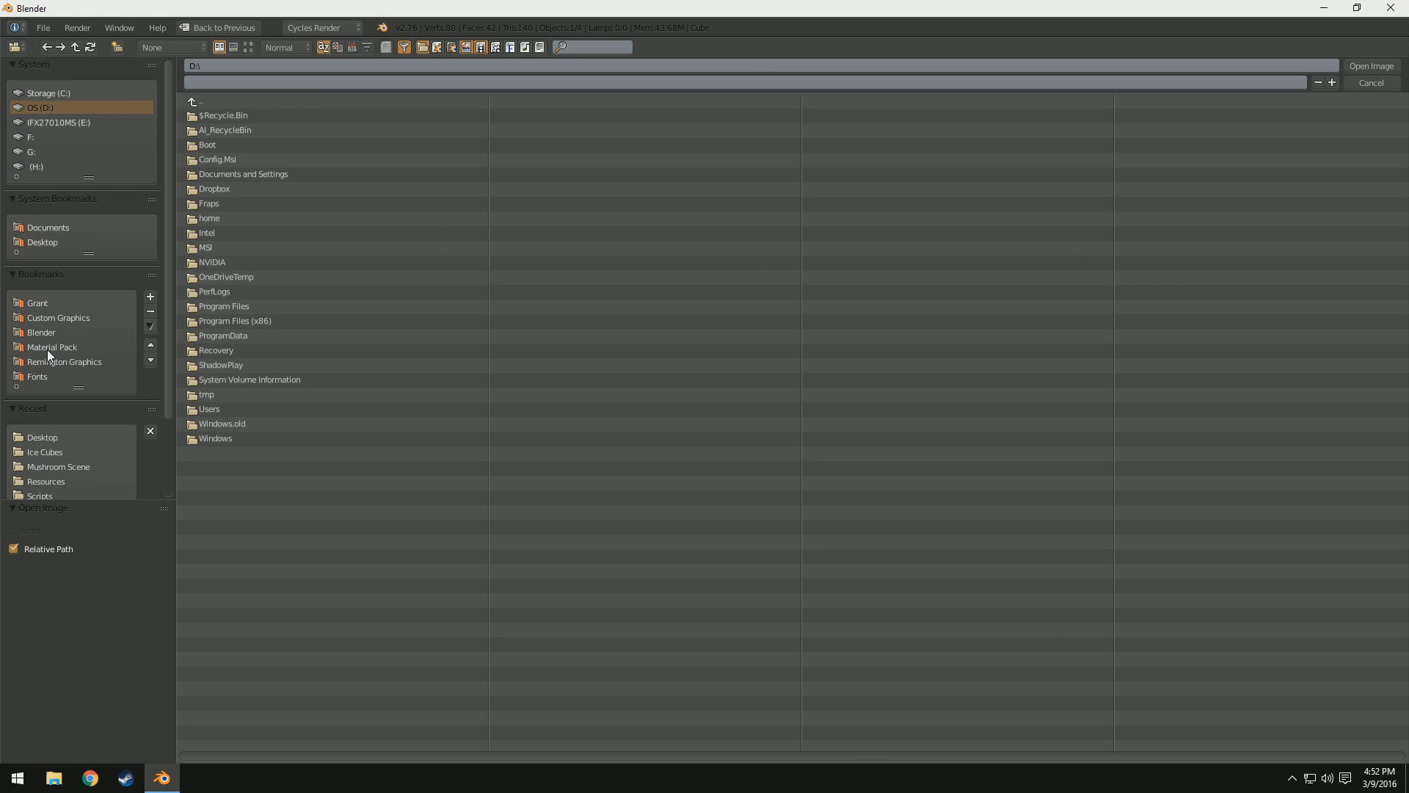
left_click(47, 331)
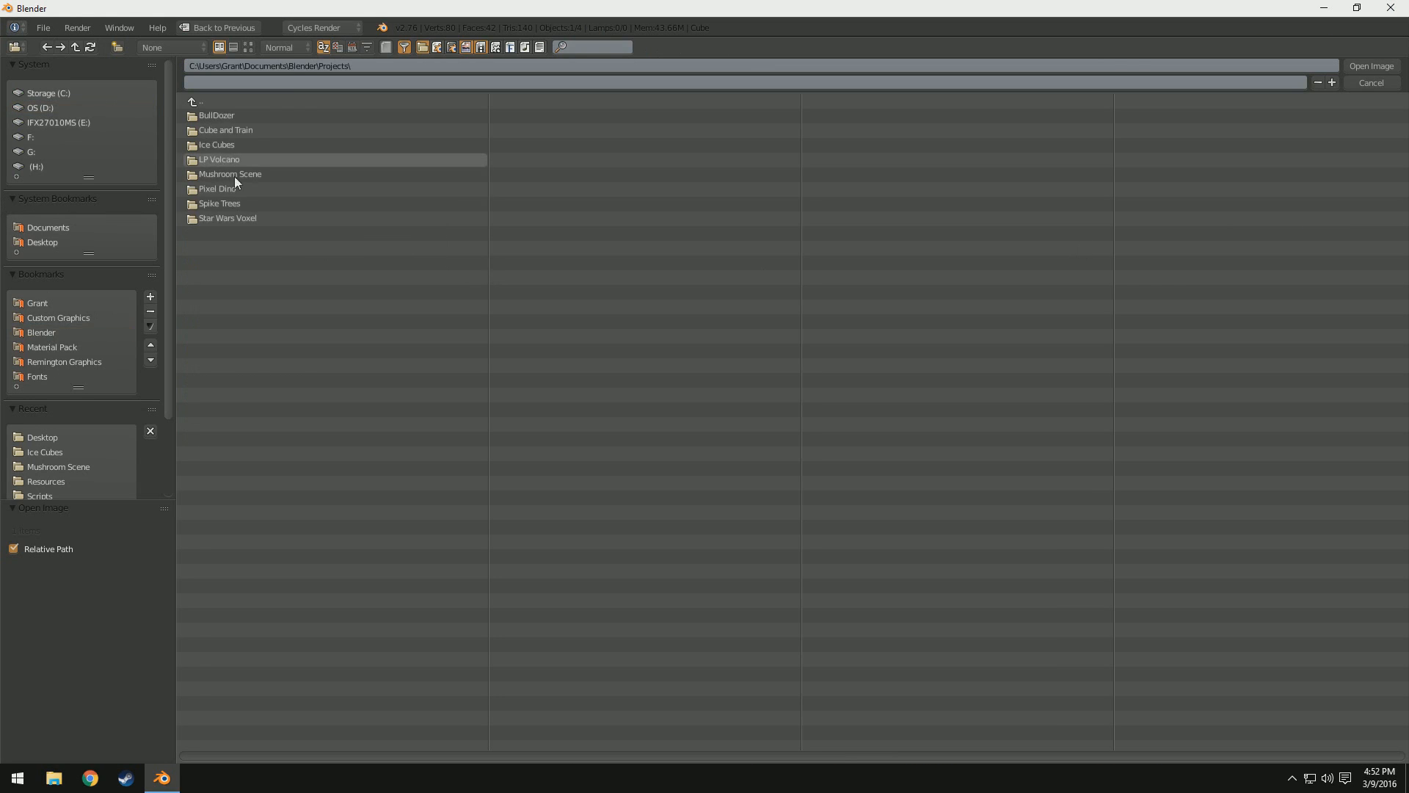
left_click(220, 129)
left_click(214, 104)
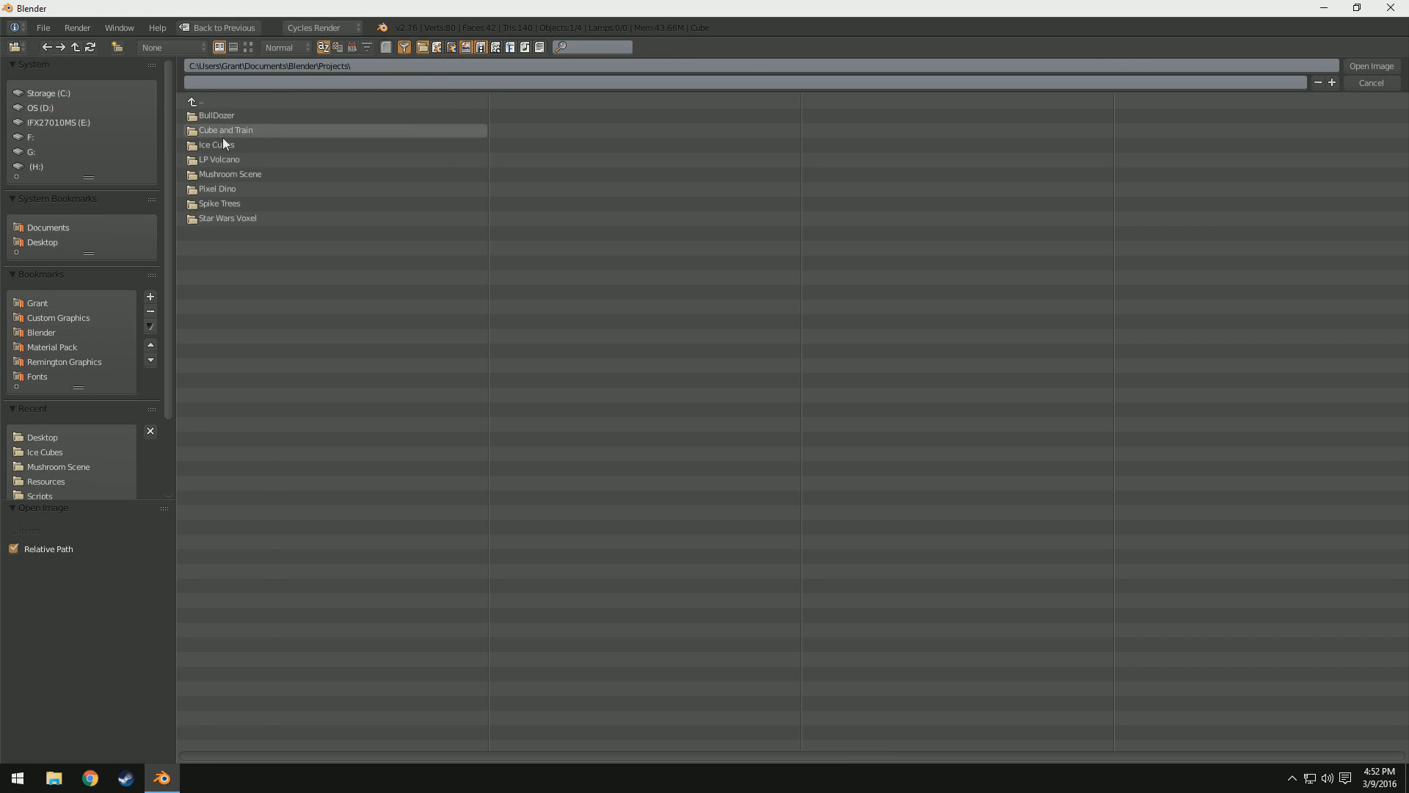
left_click(222, 144)
left_click(213, 104)
left_click(214, 130)
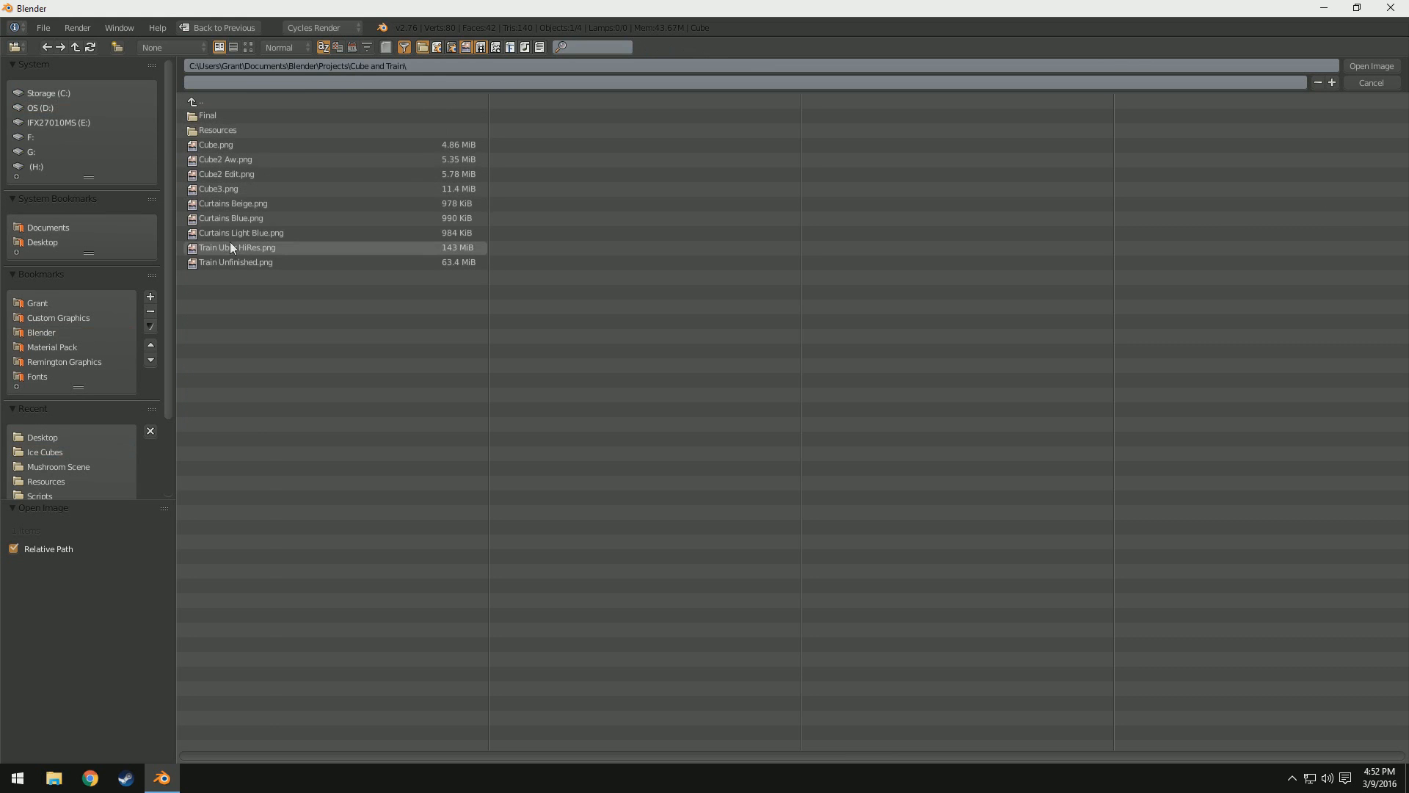
left_click(219, 130)
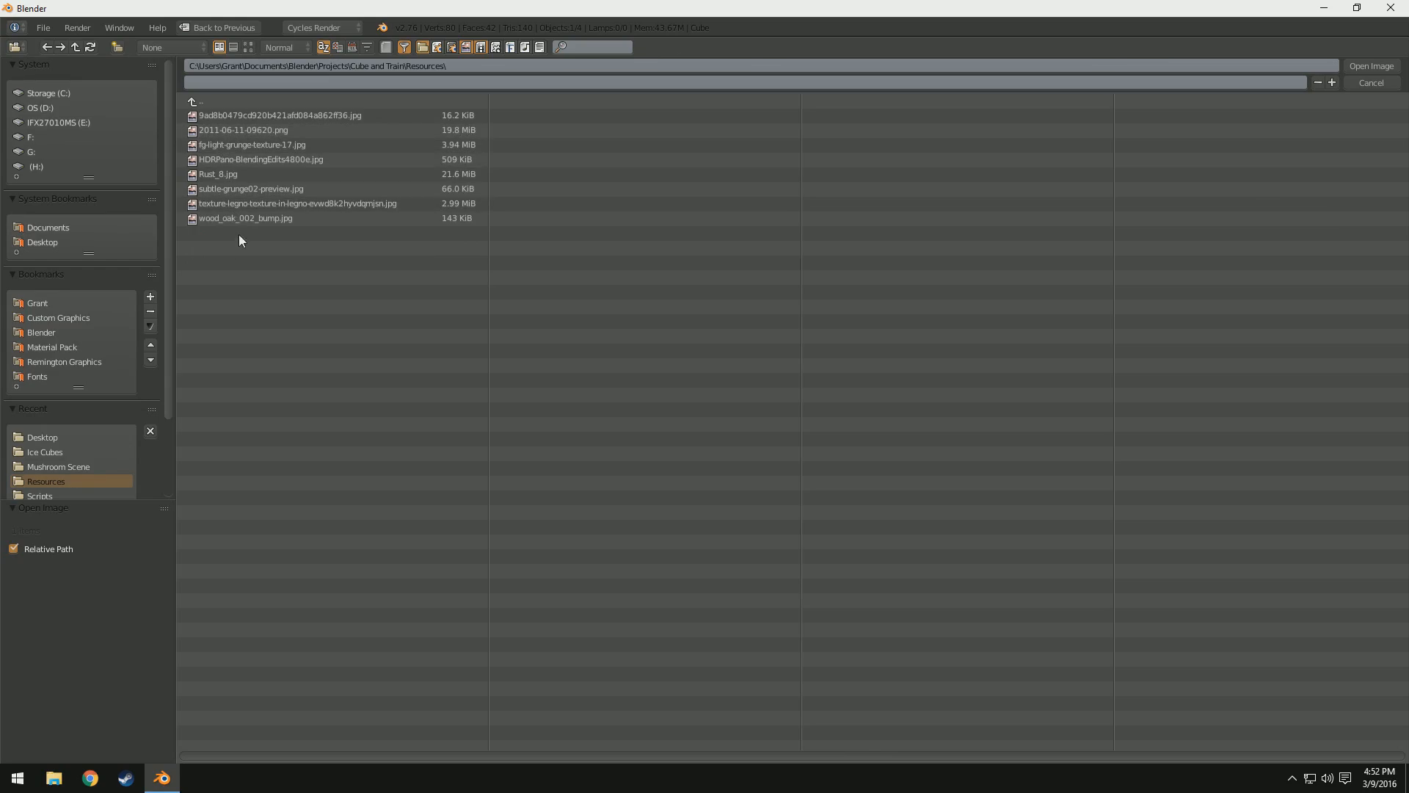
double_click(241, 157)
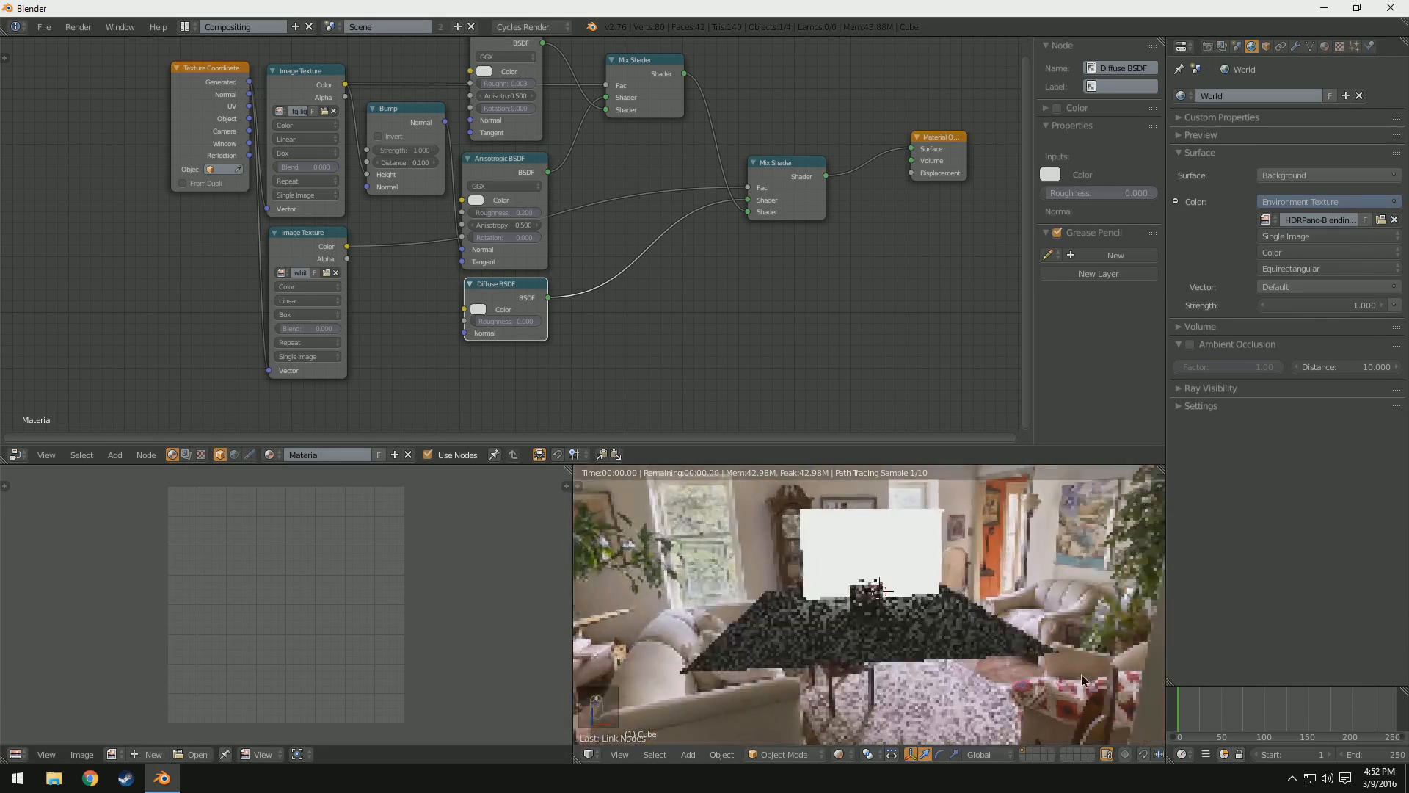
Step: Examine the scene under the environment image, including how the cube's surface reflects the room and the cylinder
middle_click_drag(1083, 679, 676, 569)
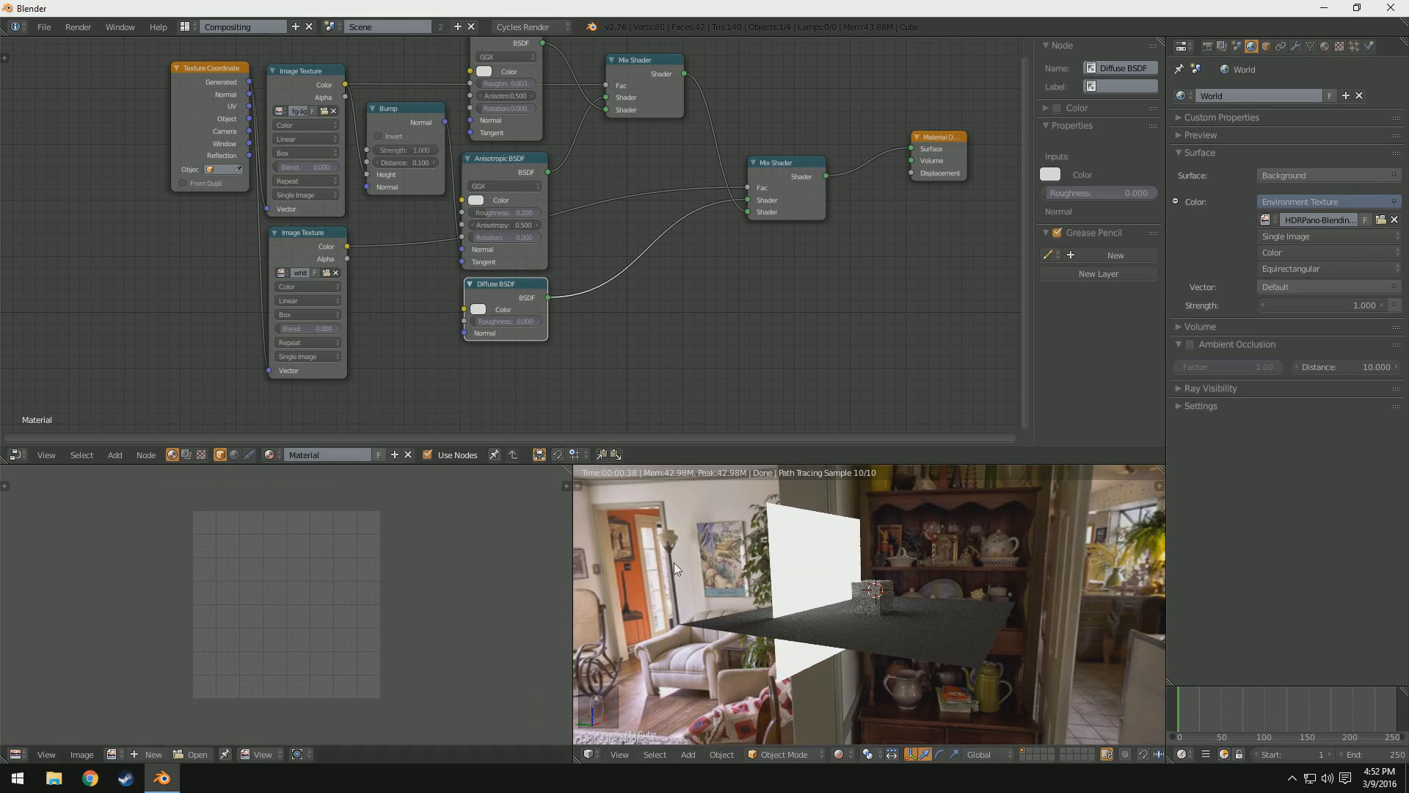
middle_click_drag(1022, 608, 920, 566)
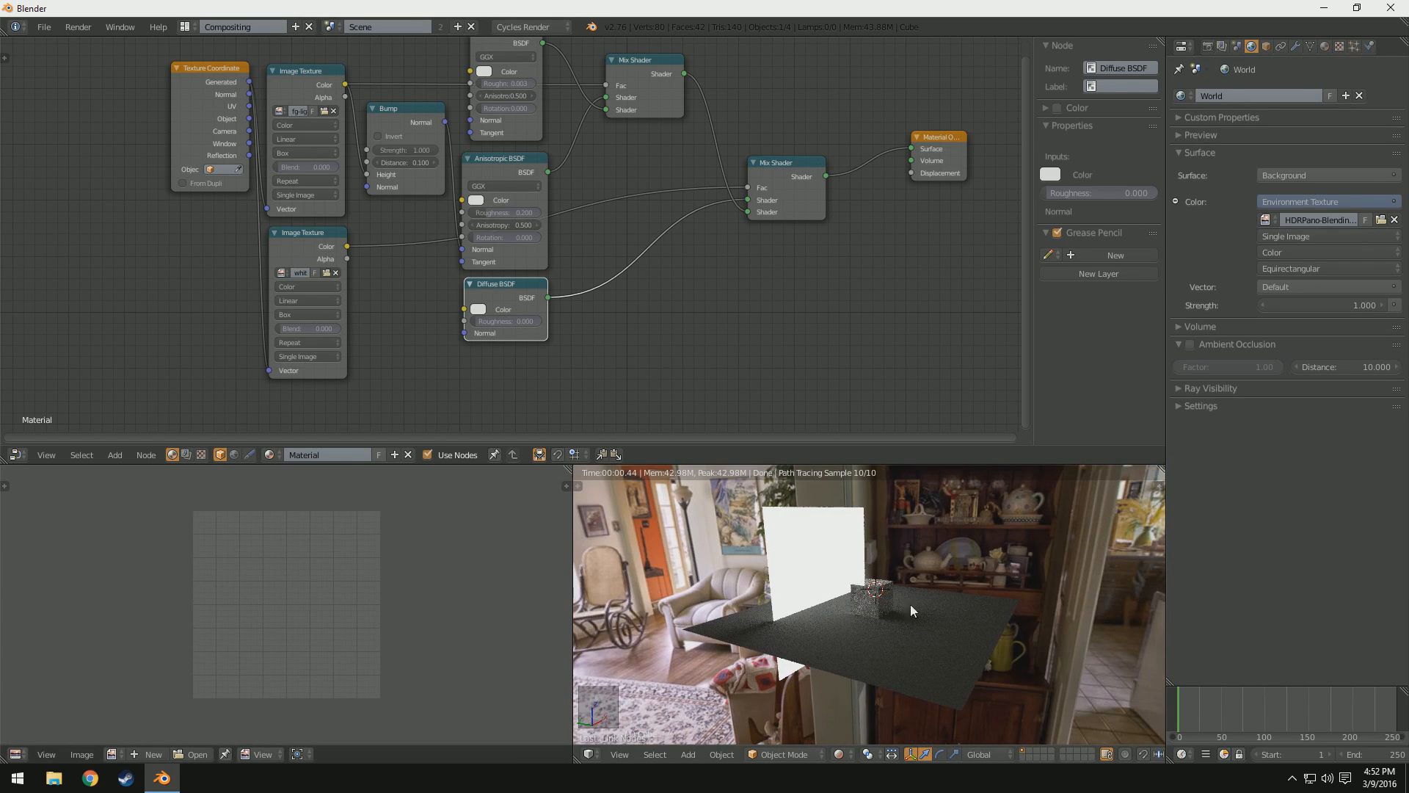
middle_click_drag(988, 602, 1056, 637)
scroll(966, 642, "up", 6)
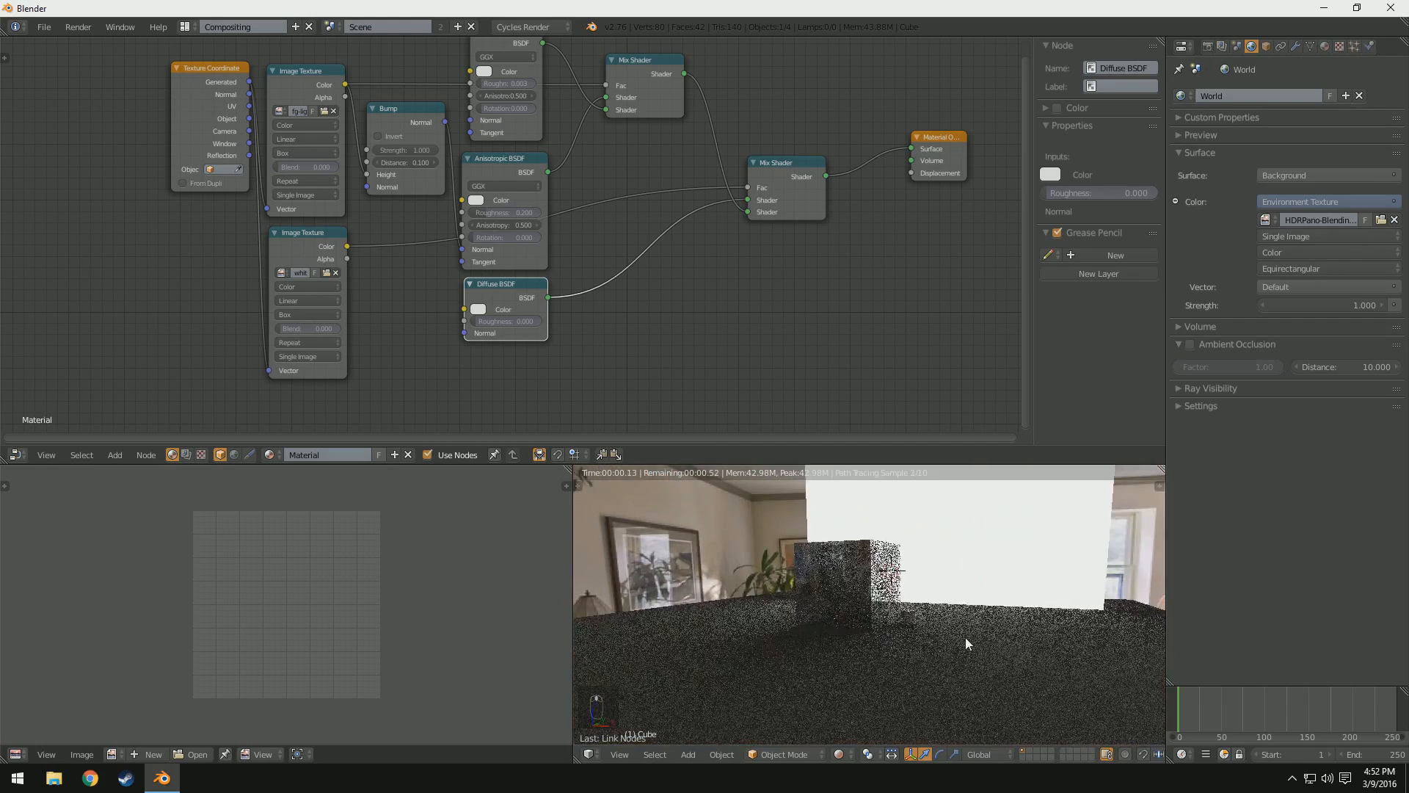
middle_click_drag(966, 641, 887, 644)
scroll(885, 644, "down", 3)
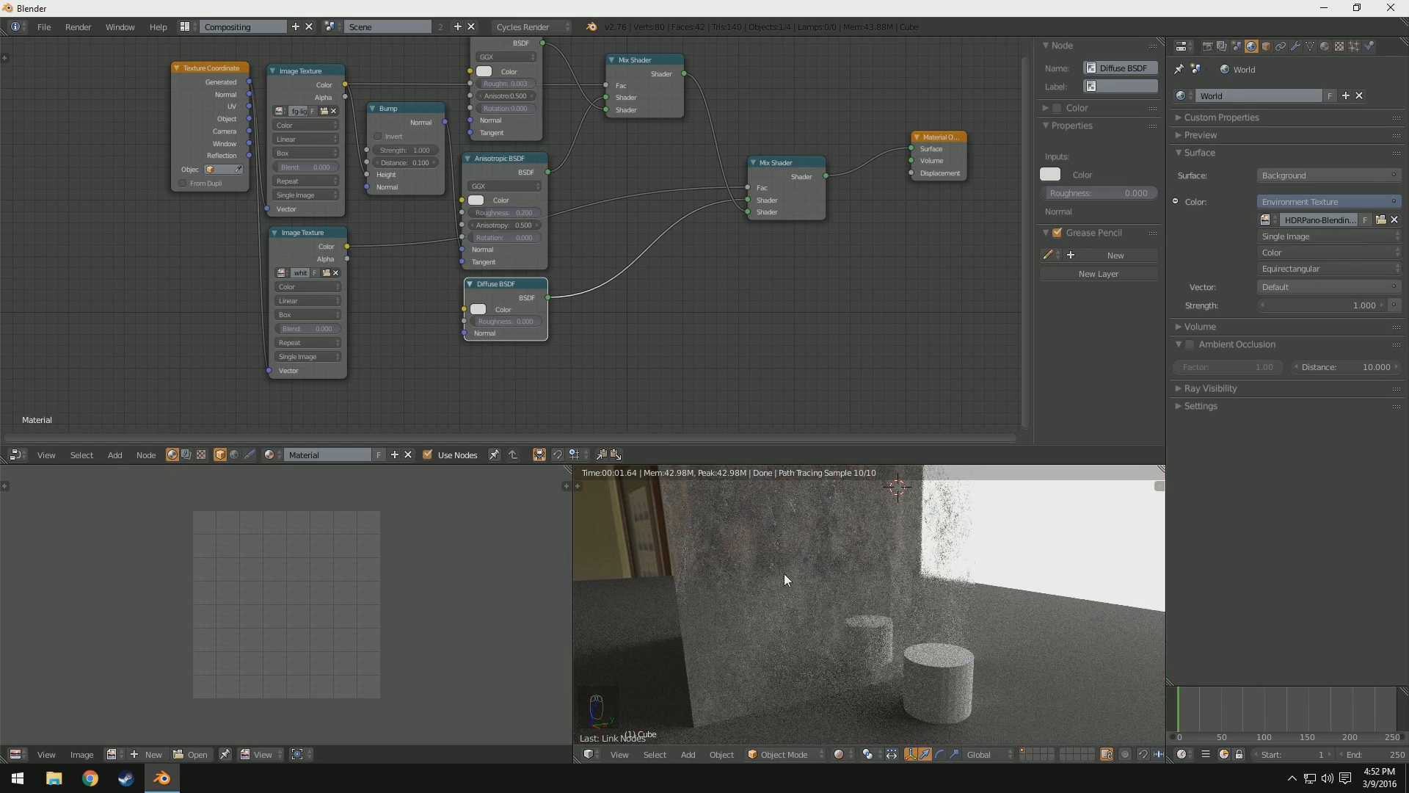
scroll(822, 567, "down", 1)
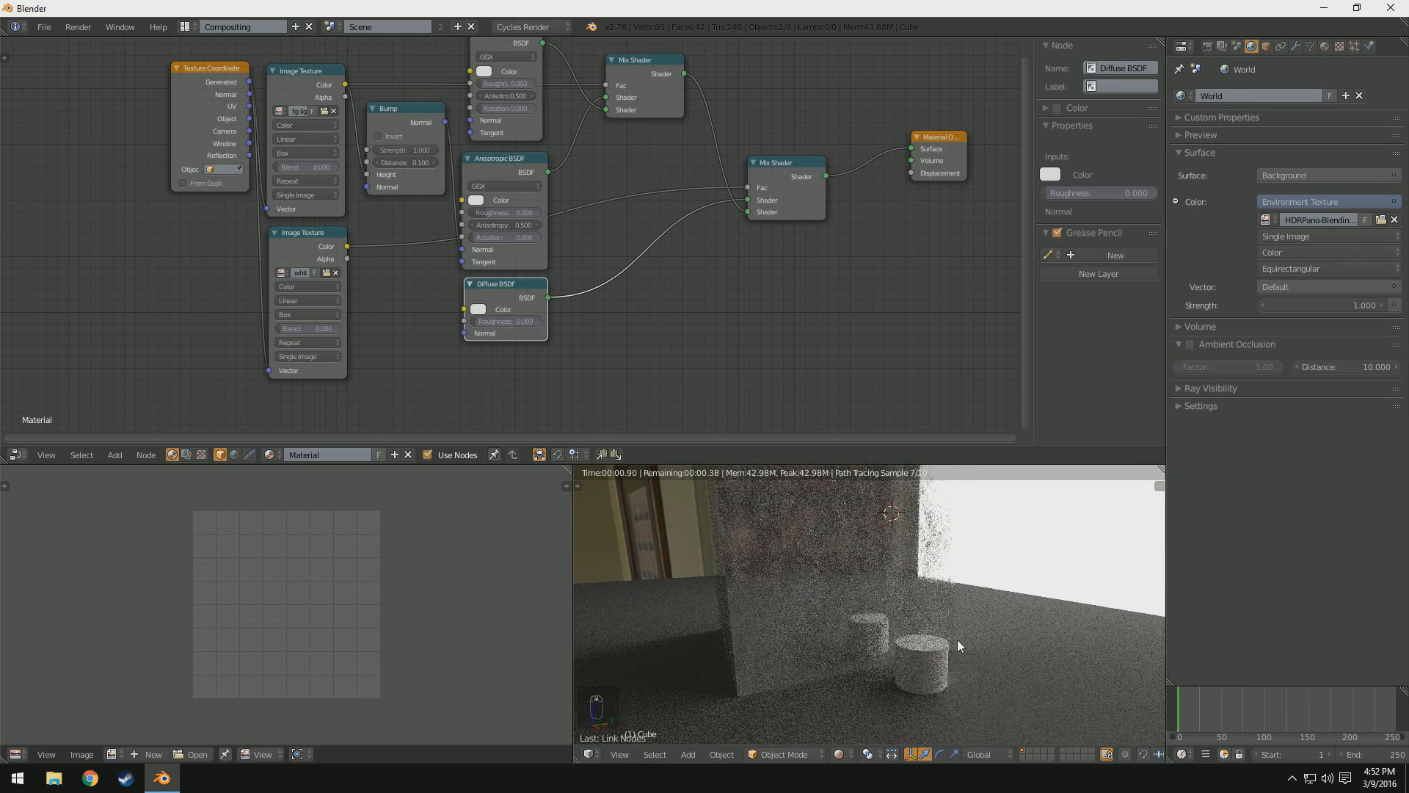
middle_click_drag(957, 640, 1013, 629)
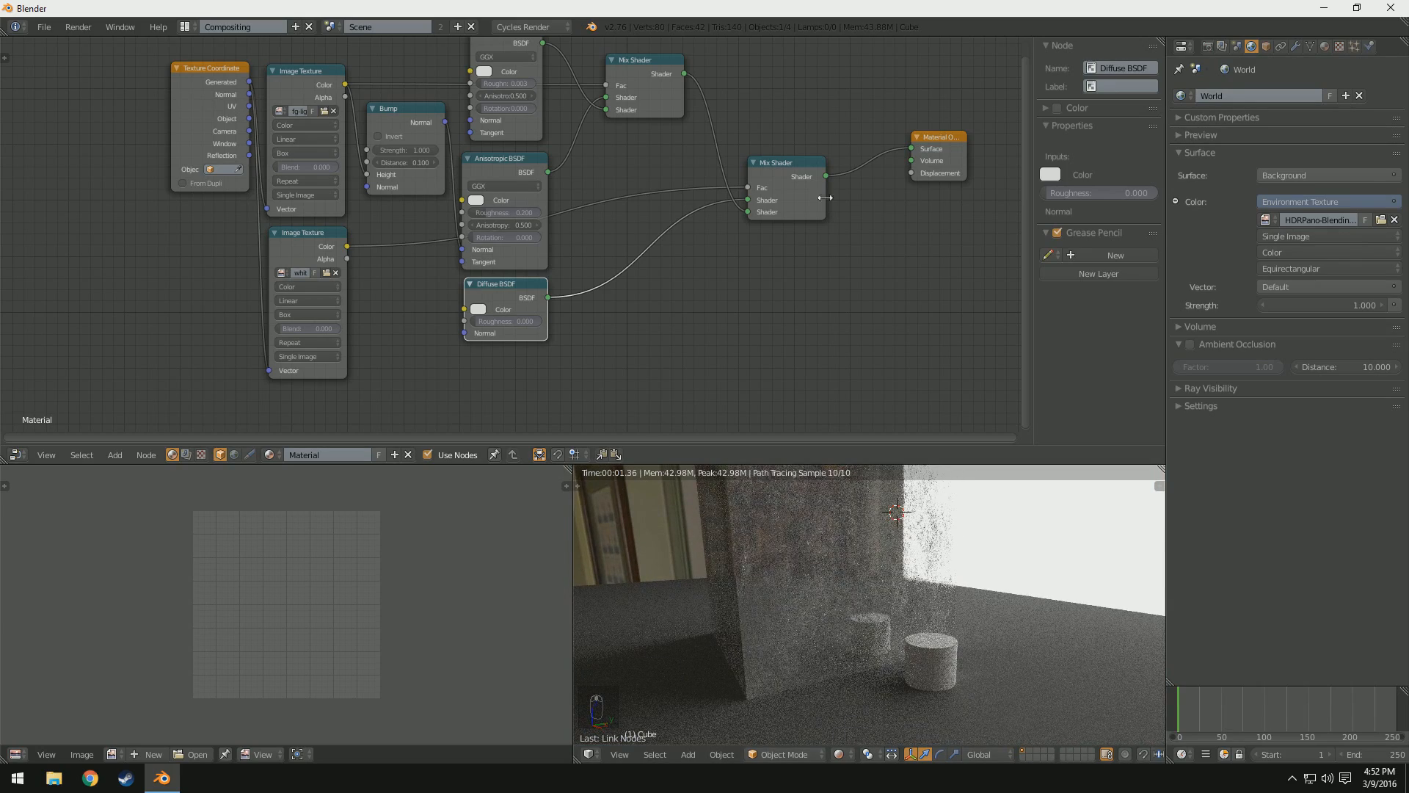
Step: Move the Material Output farther out and insert a third Mix Shader on the link between the second Mix Shader and the output
left_click_drag(944, 156, 1010, 158)
middle_click_drag(911, 276, 722, 306)
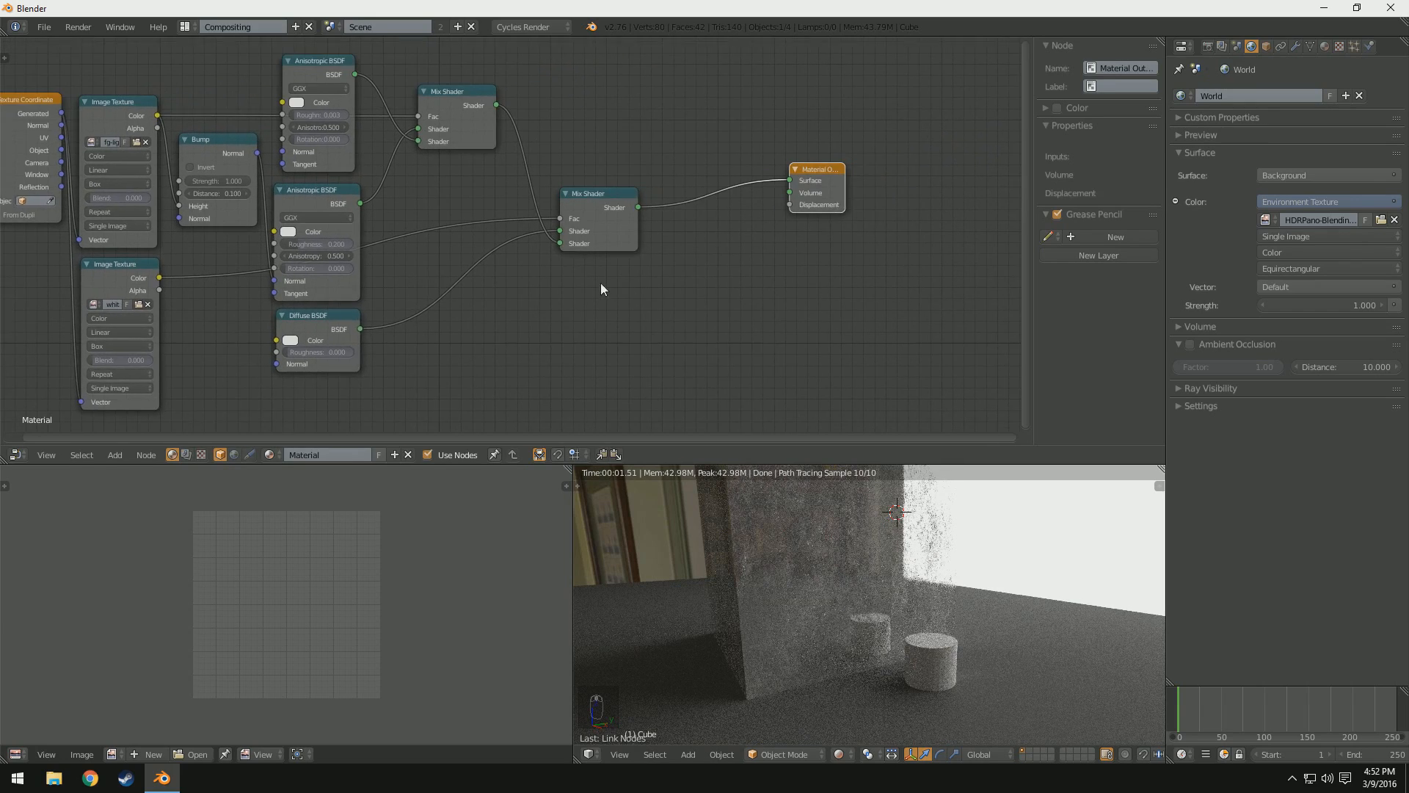
scroll(601, 284, "up", 1)
left_click(111, 456)
mouse_move(147, 393)
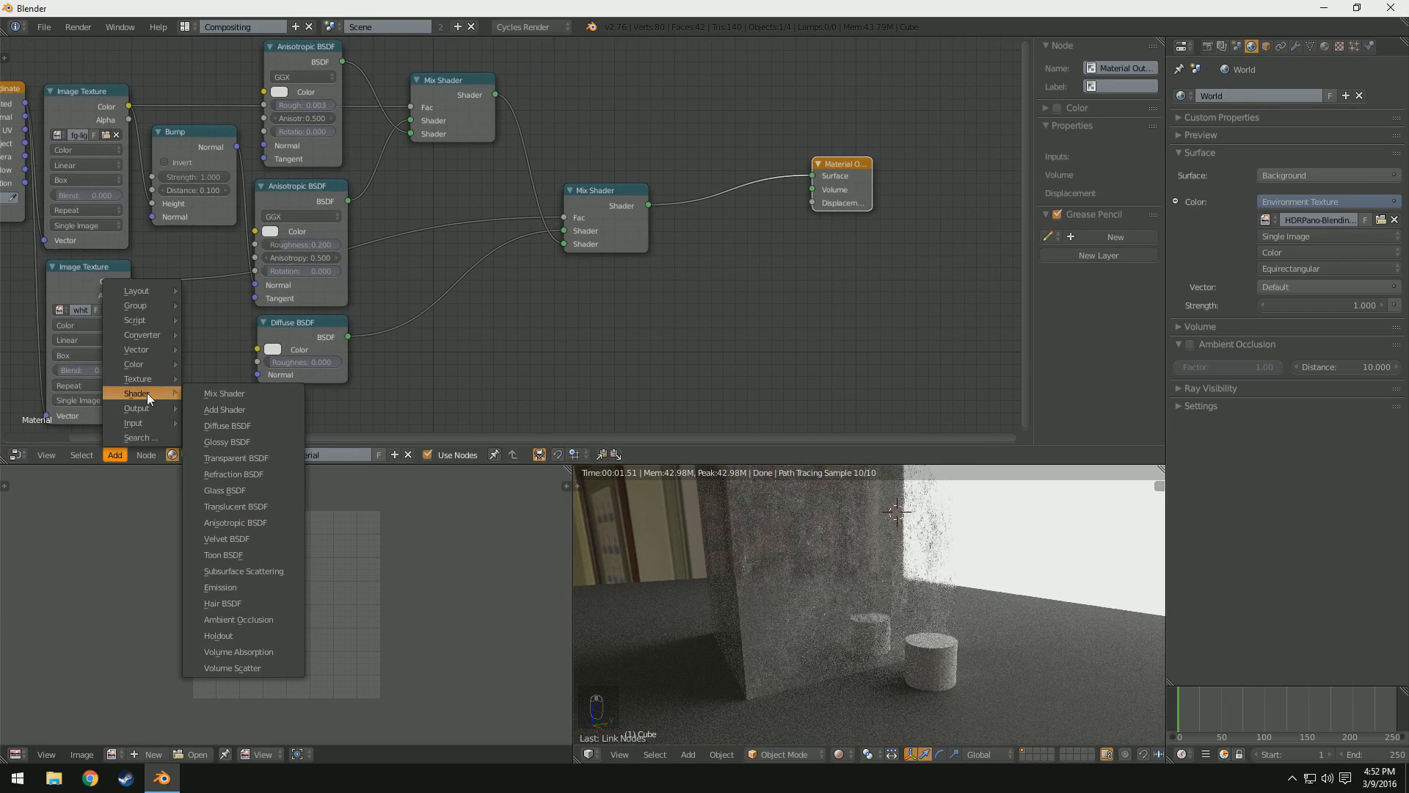
left_click(235, 393)
left_click(699, 156)
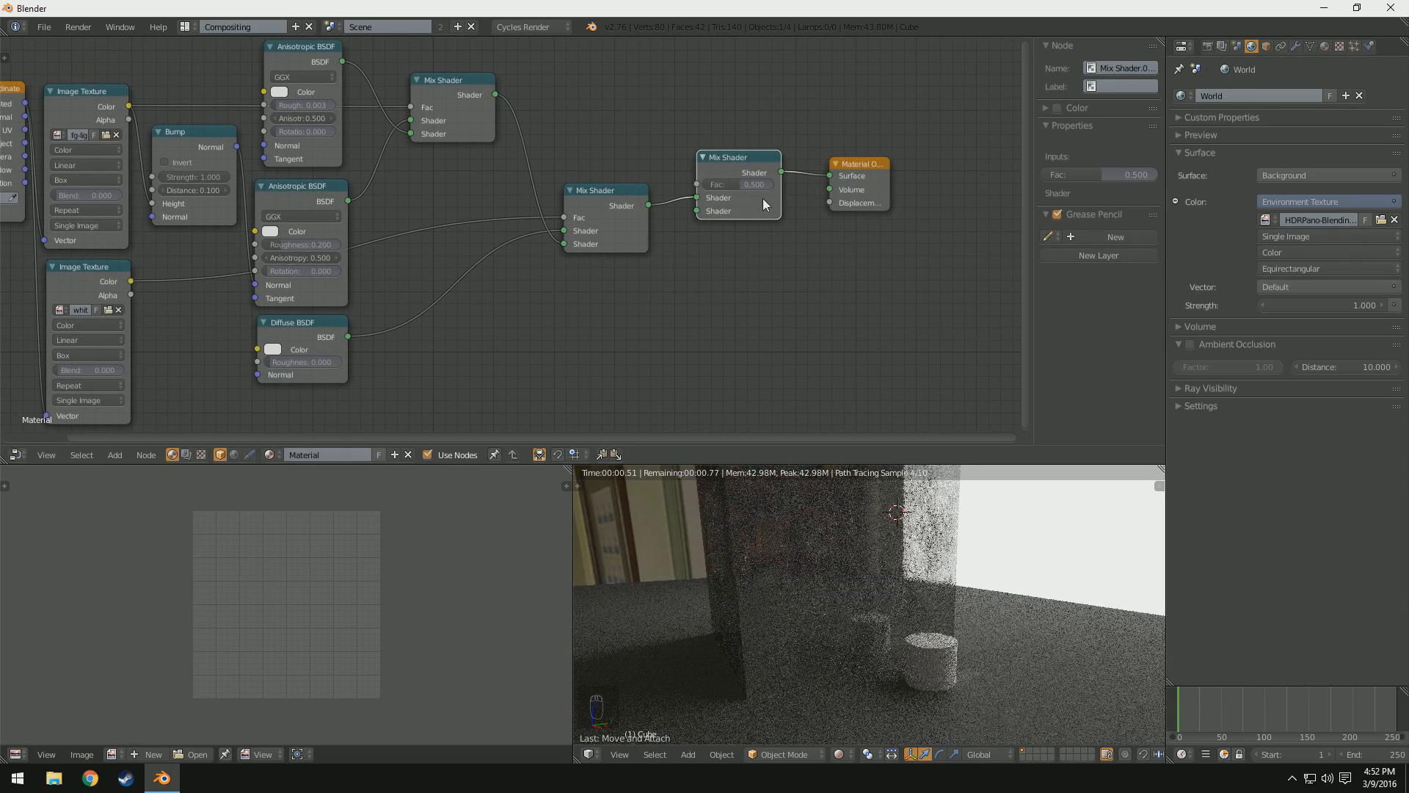
Step: Move the second Mix Shader's link to the third one's lower Shader input and feed the first Mix Shader into its upper Shader input
left_click_drag(697, 197, 698, 210)
left_click_drag(697, 197, 469, 95)
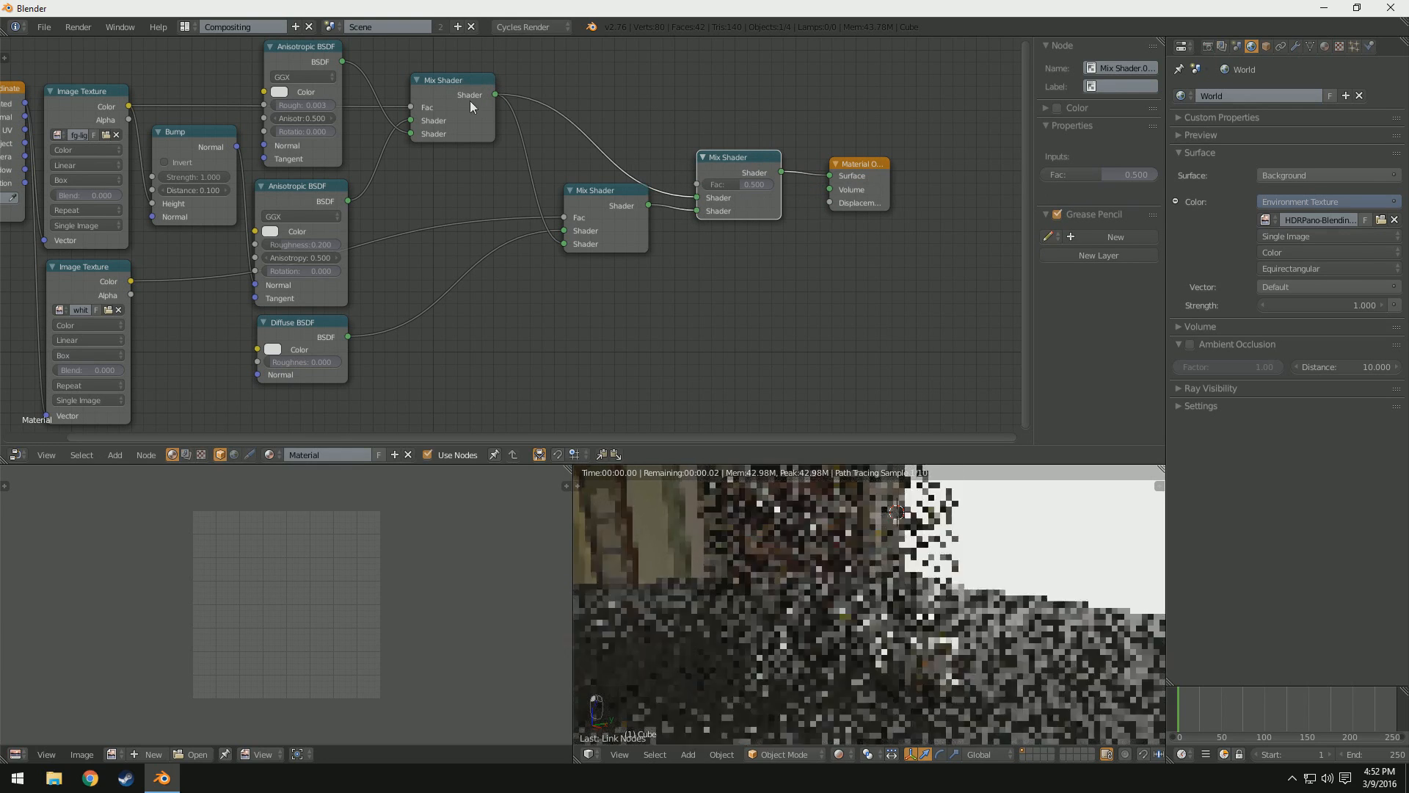
left_click(430, 109)
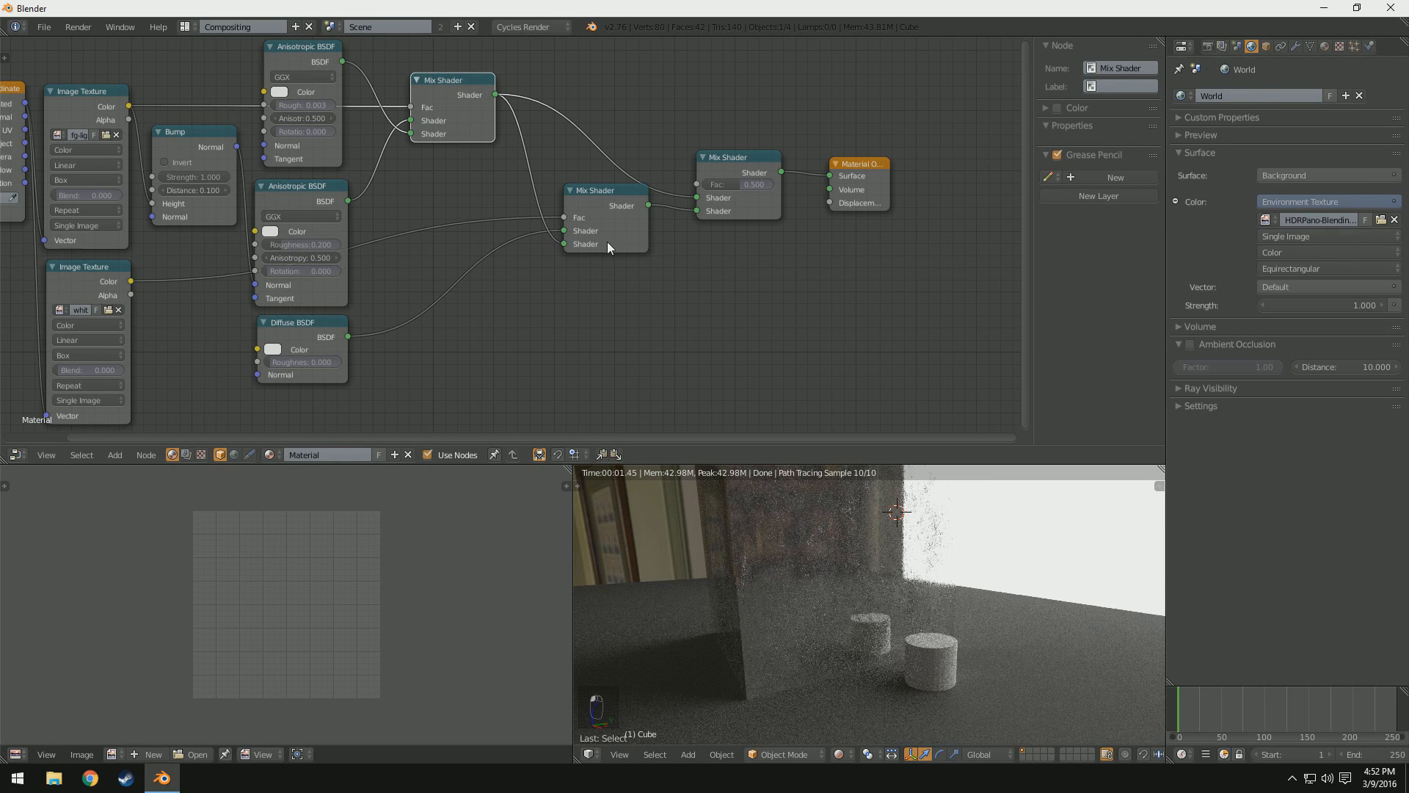
Step: Lower the second Mix Shader, shift the third one slightly closer to it, and compare the third's Fac at 0 and 1
left_click_drag(623, 215, 630, 265)
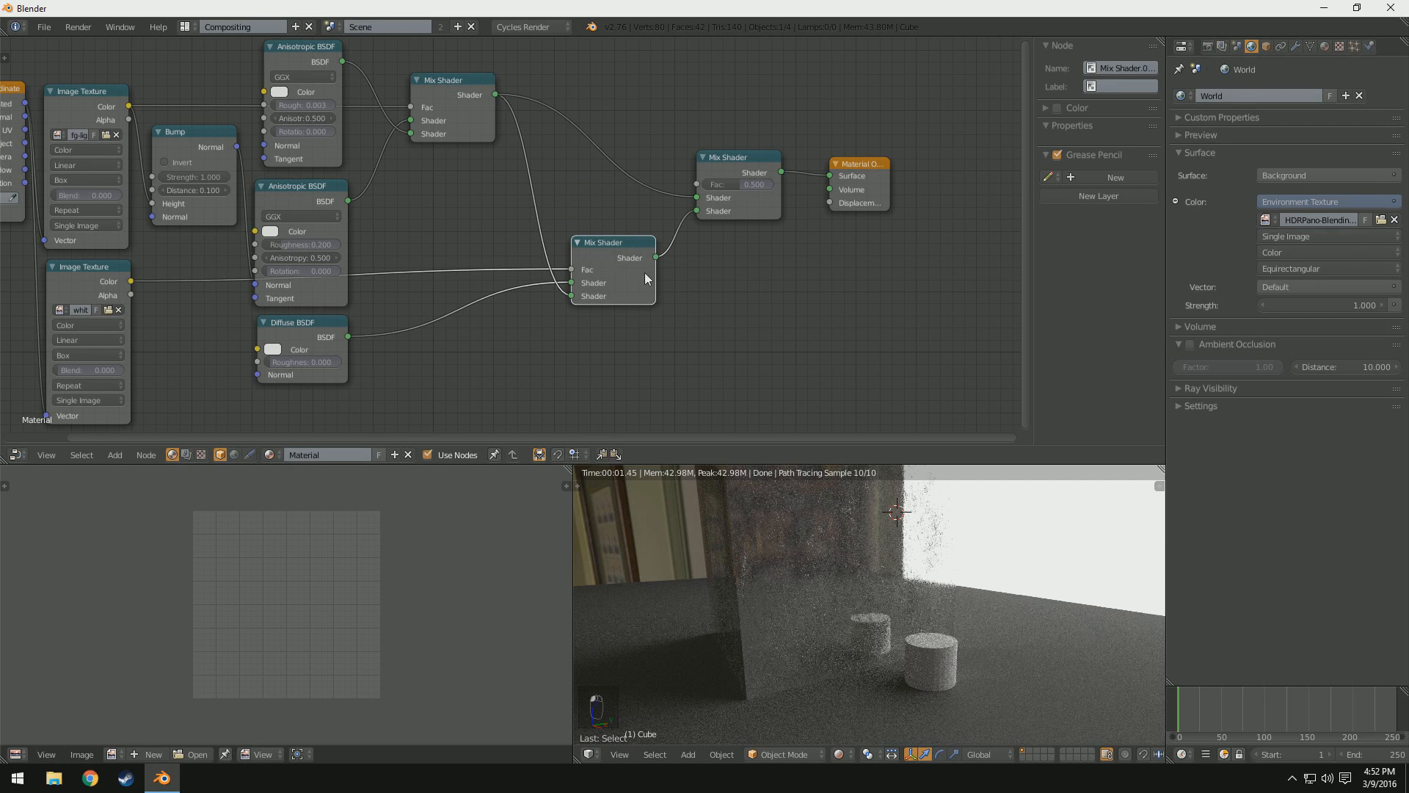
left_click(742, 177)
left_click_drag(728, 188, 719, 263)
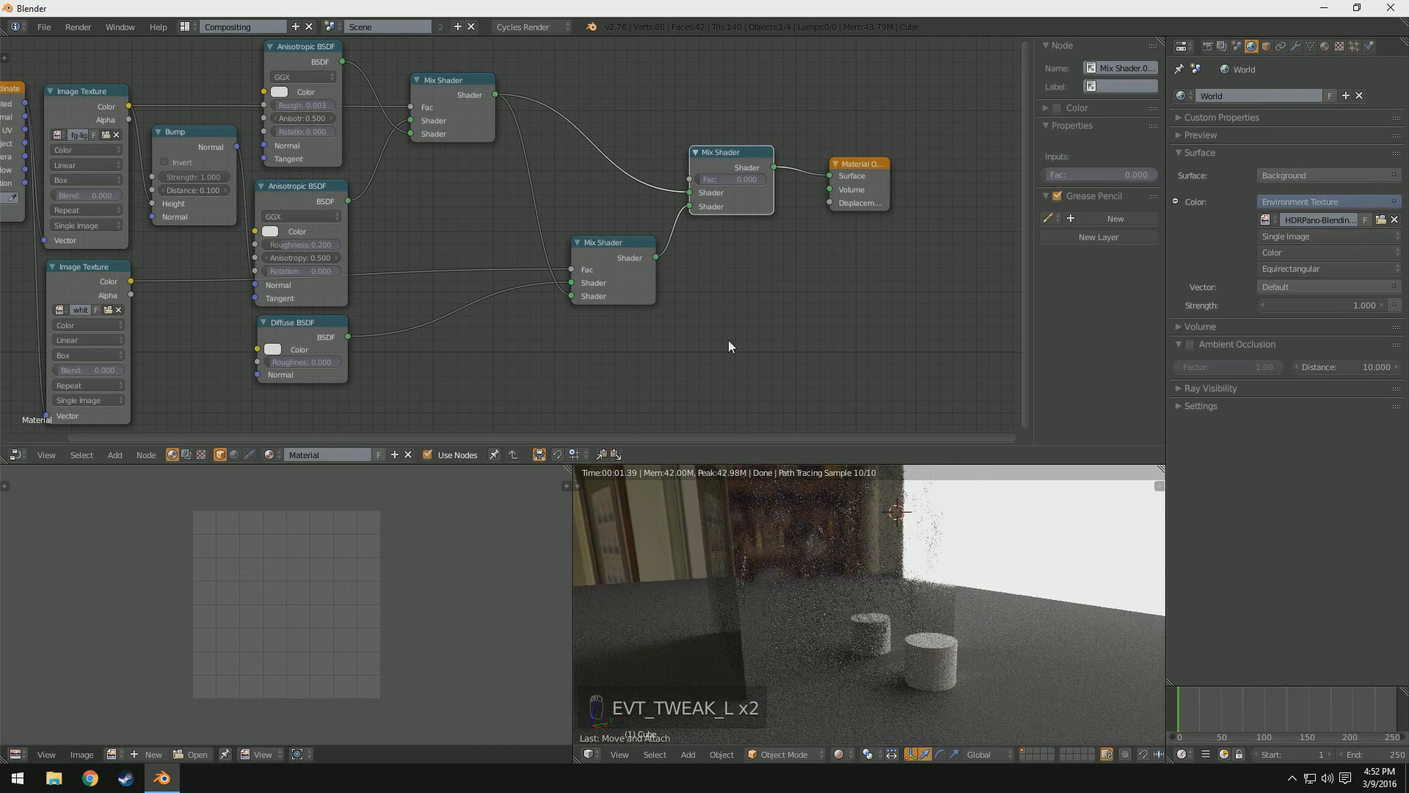
left_click(463, 117)
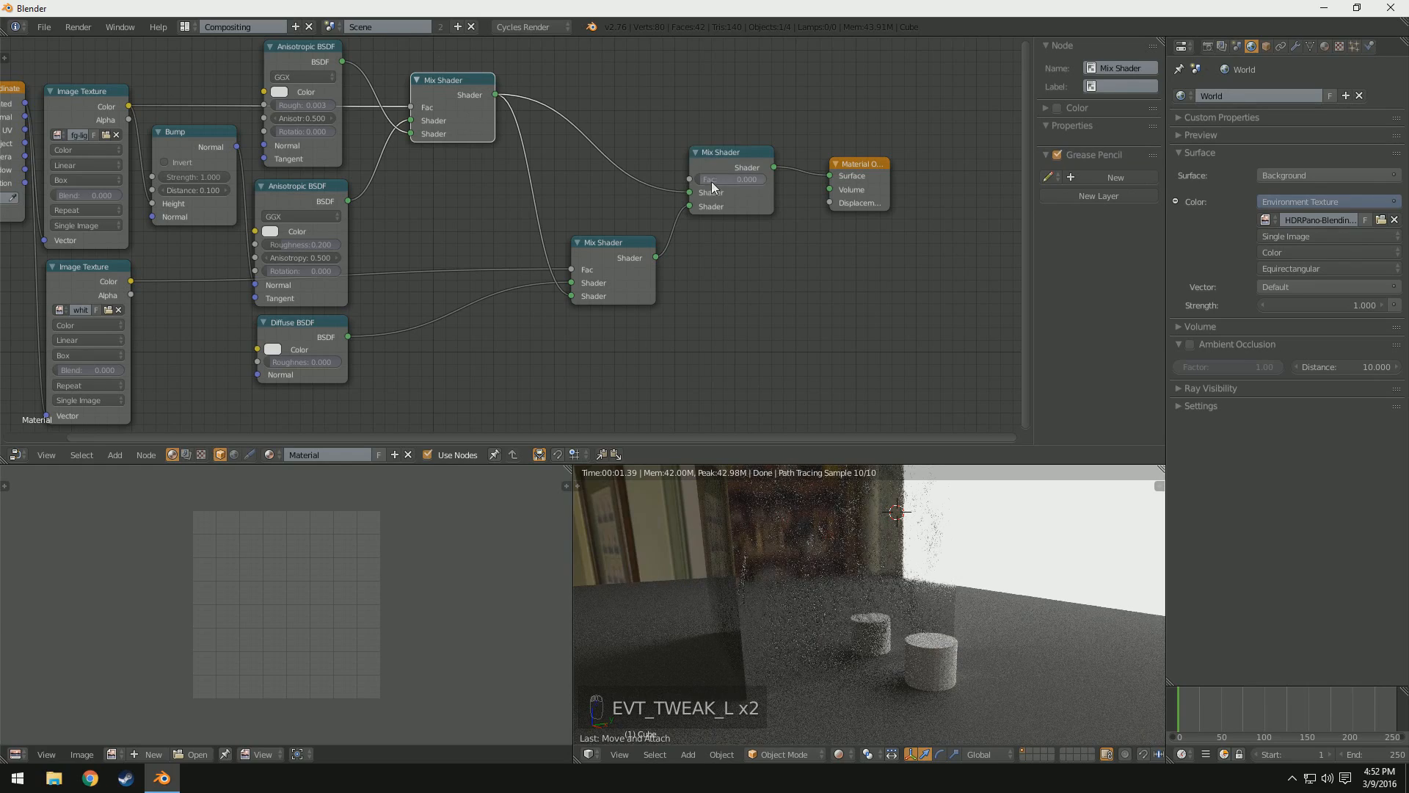
left_click_drag(712, 182, 789, 184)
left_click(626, 288)
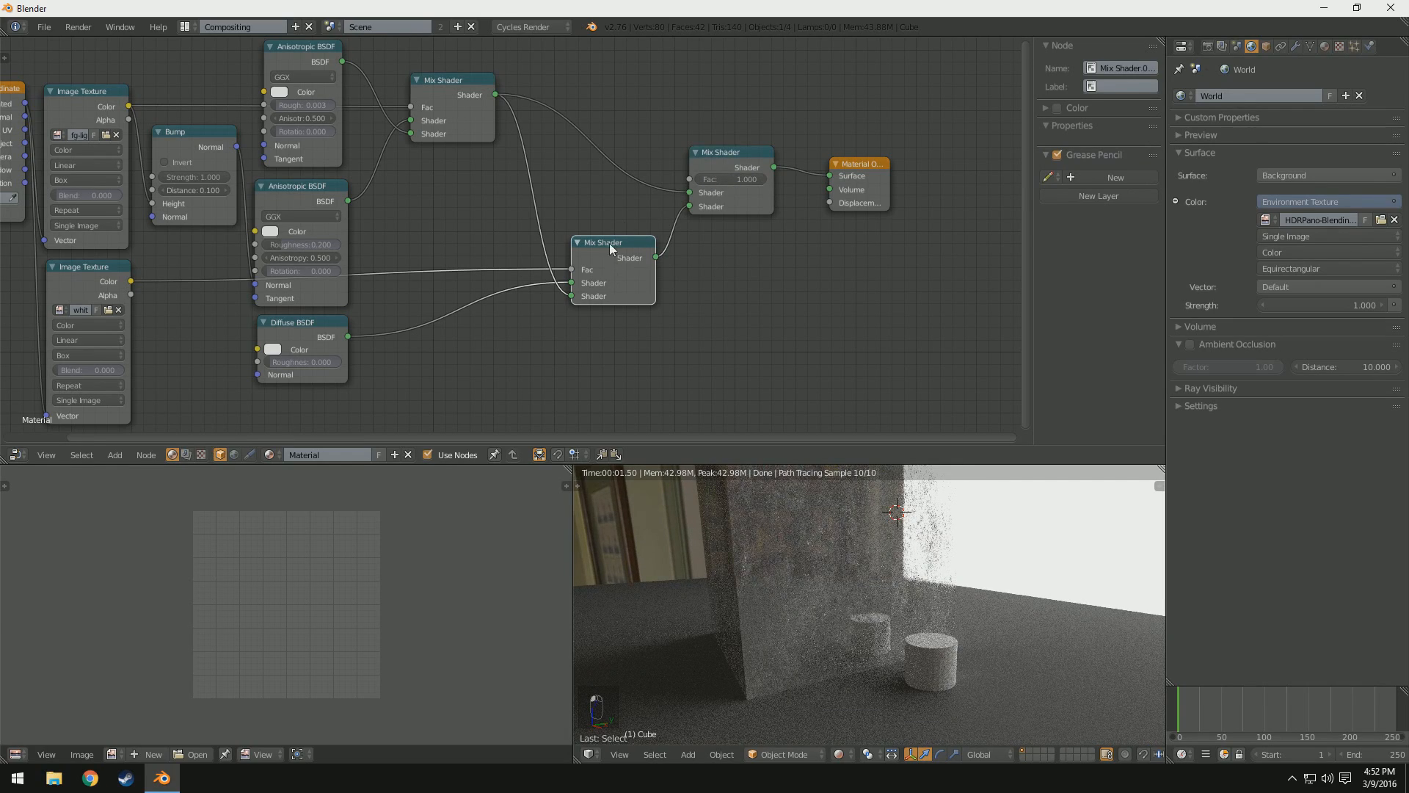
Step: Try a Fac of 0.35 on the third Mix Shader, then settle on 0.45
left_click(766, 180)
type(".35")
key("Return")
left_click(722, 179)
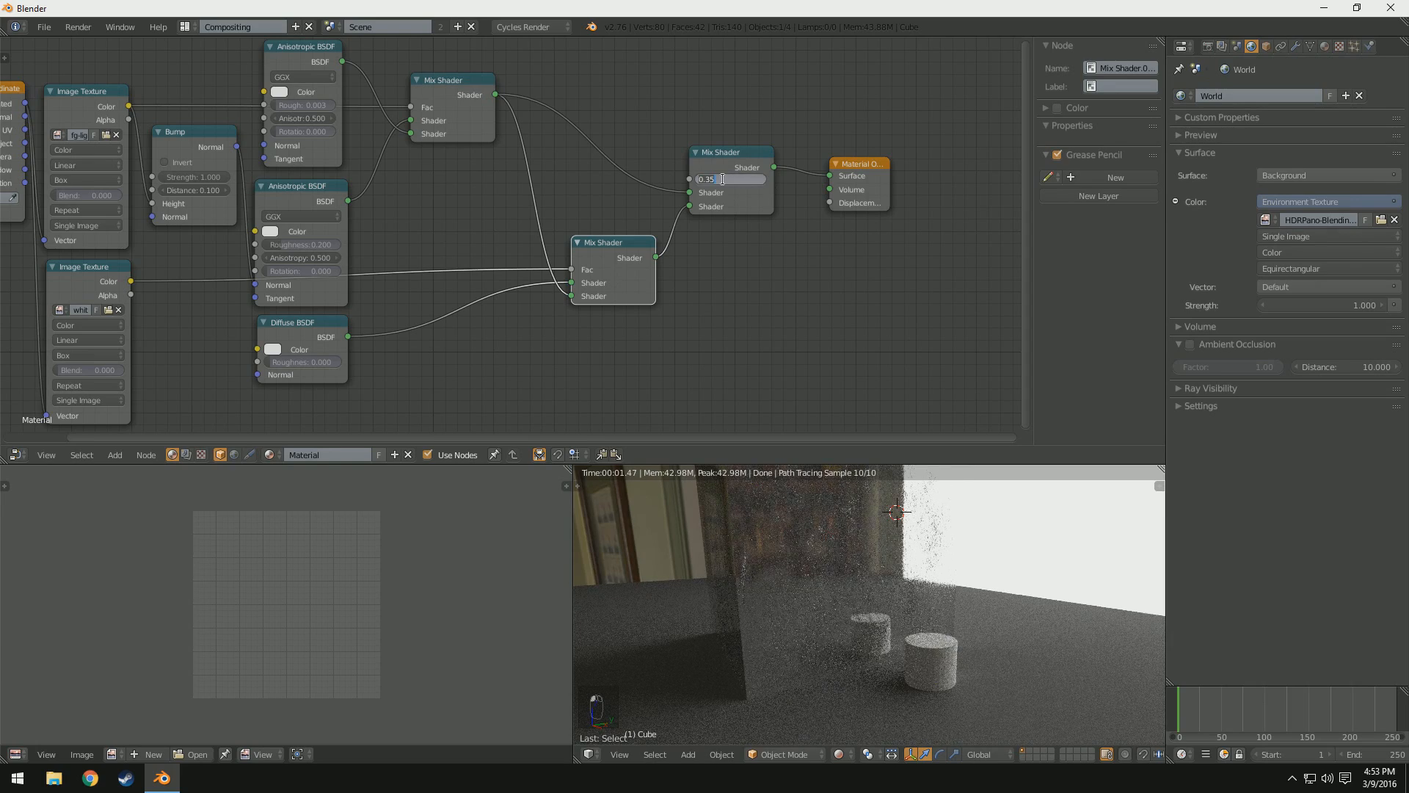
type(".45")
key("Return")
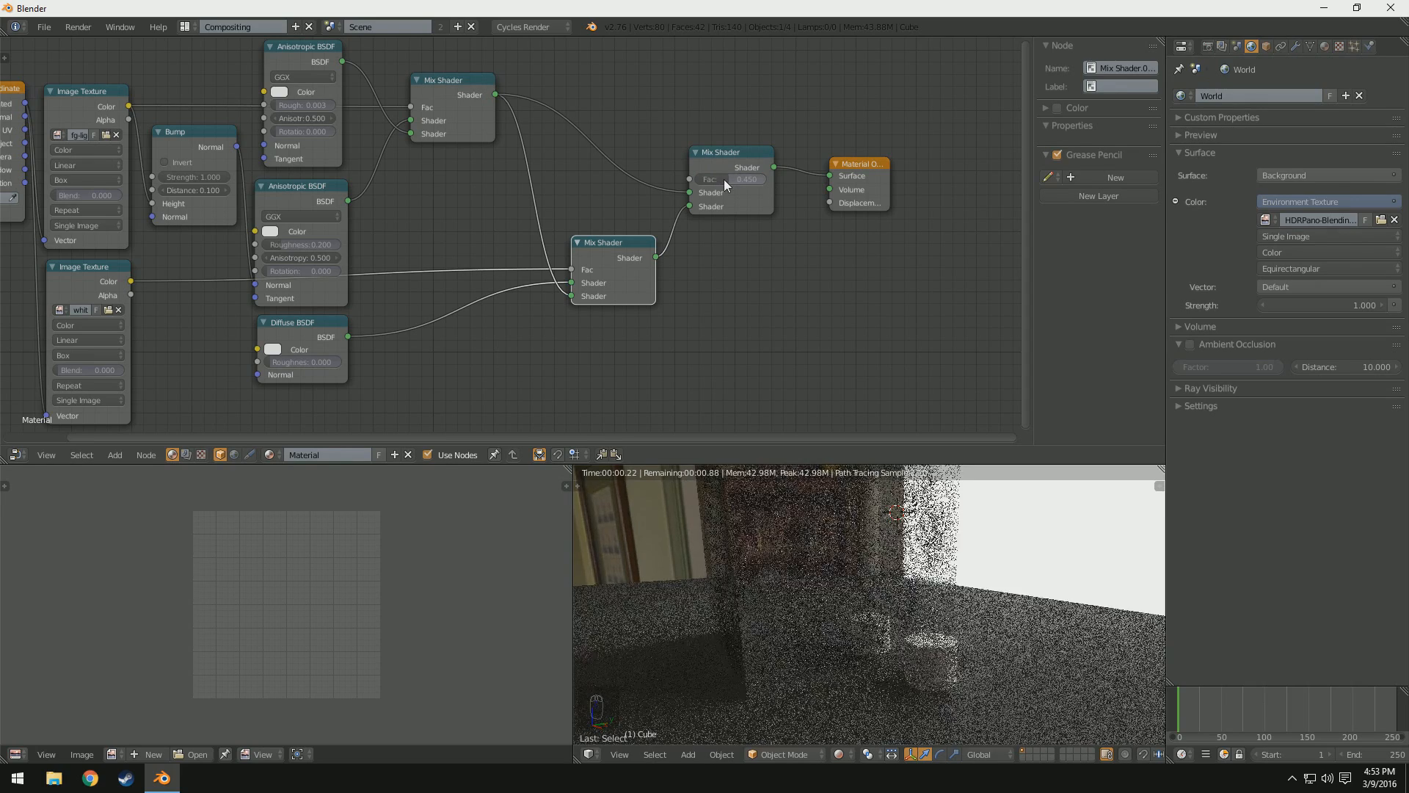
Step: Check the cube's reflections from other angles and connect the Bump node's Normal output to the Diffuse BSDF's Normal input
middle_click_drag(980, 556, 979, 587)
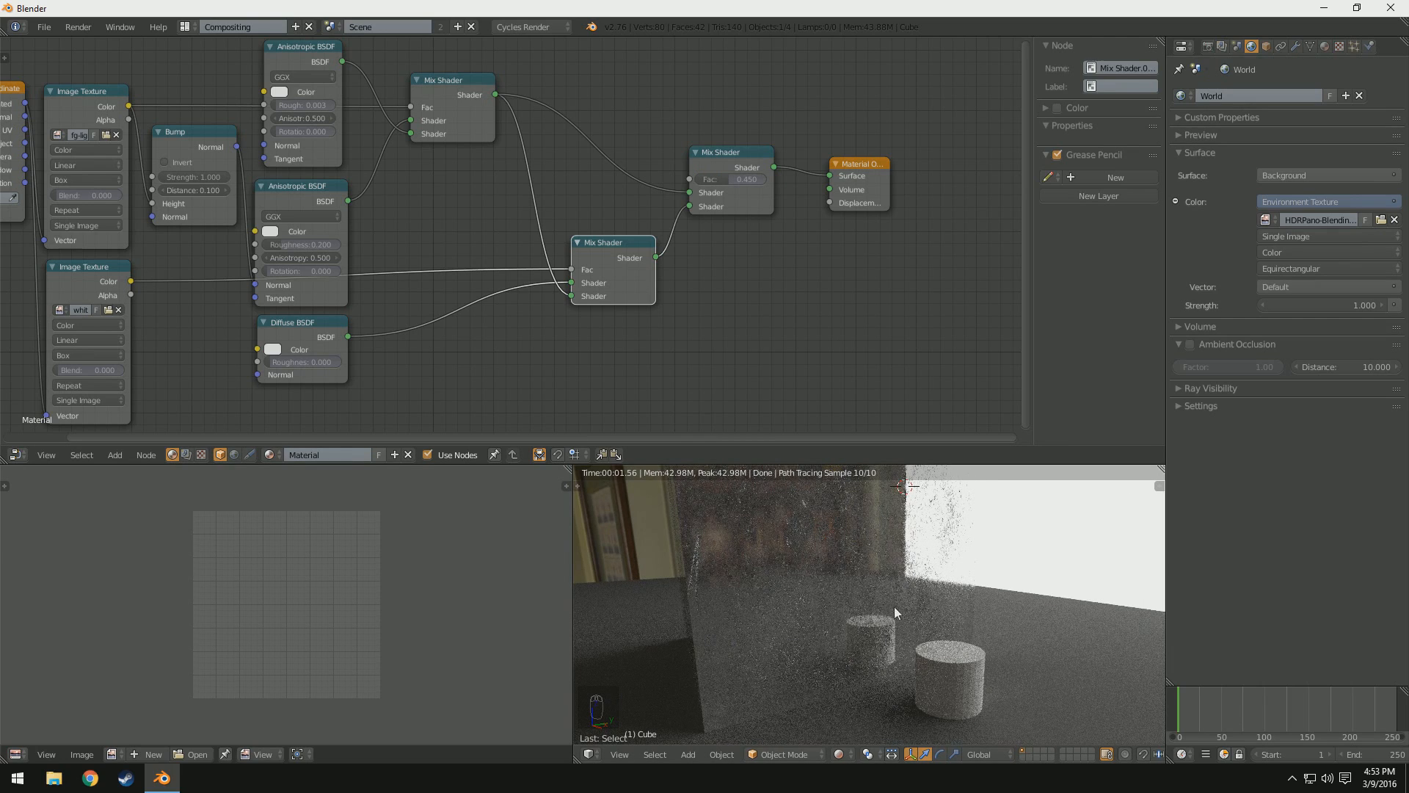
middle_click_drag(895, 606, 874, 593)
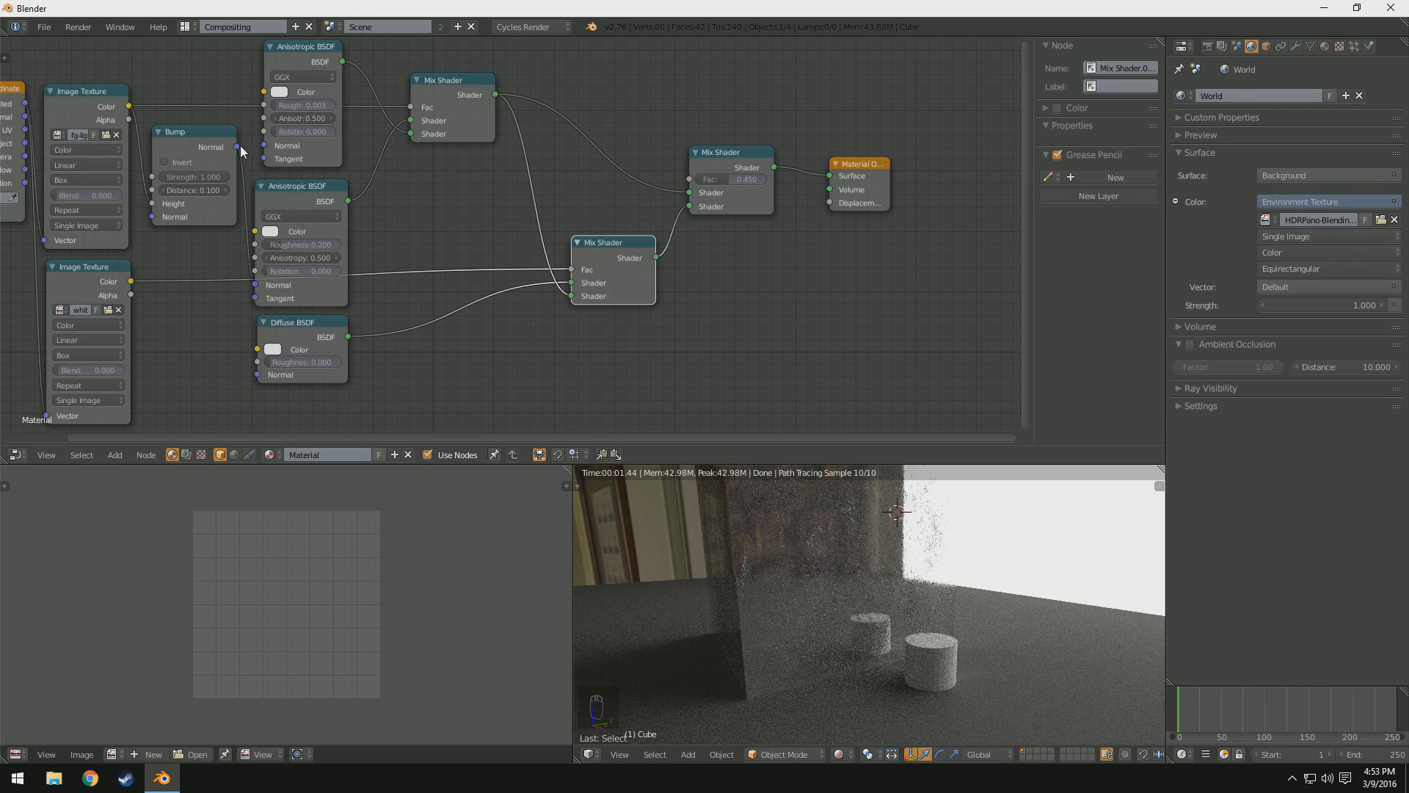
left_click_drag(238, 146, 257, 374)
Step: Give the floor plane's Diffuse material a brighter reddish color (R 0.296, G 0.078, B 0.074) and inspect its reflection in the cube
scroll(977, 667, "down", 2)
right_click(991, 673)
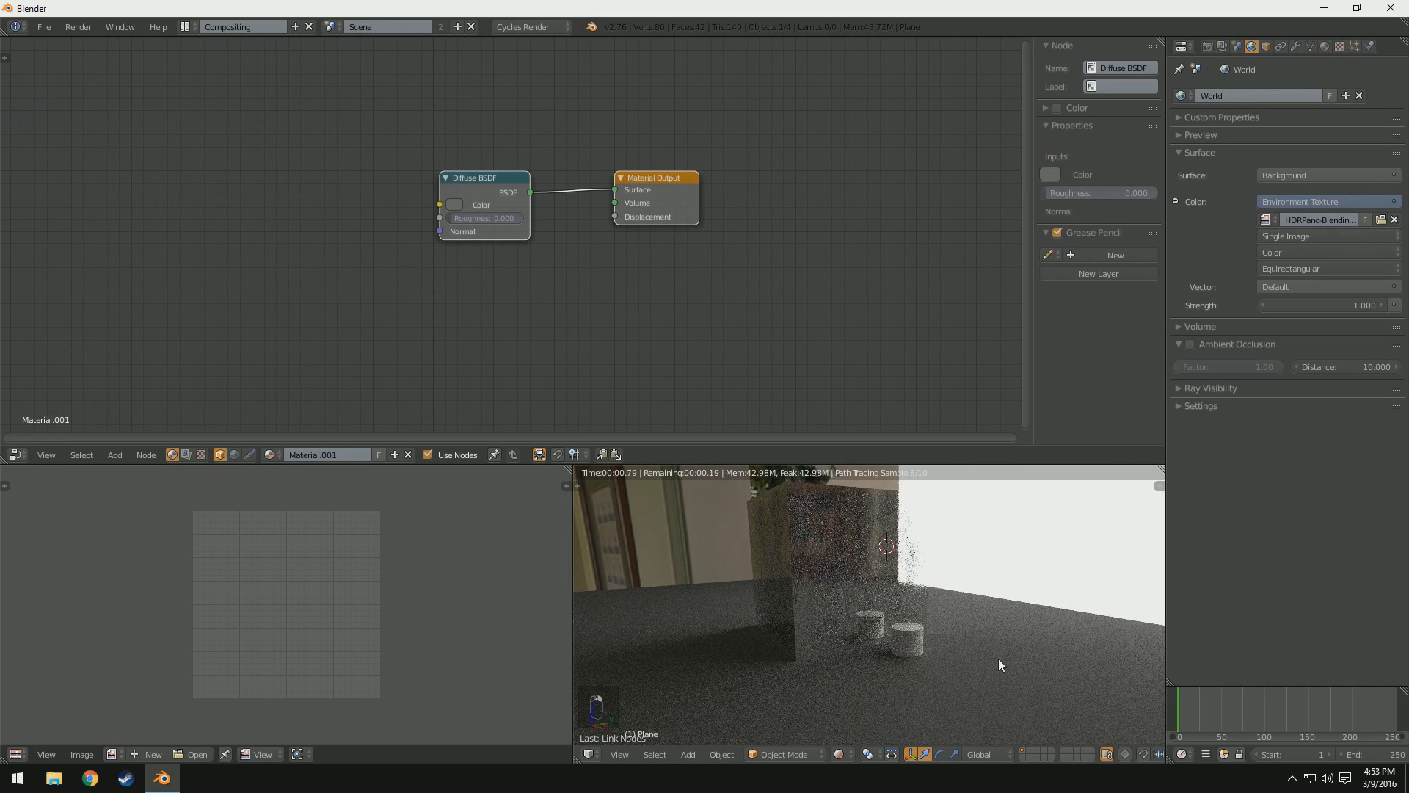
left_click(1325, 46)
left_click(1322, 249)
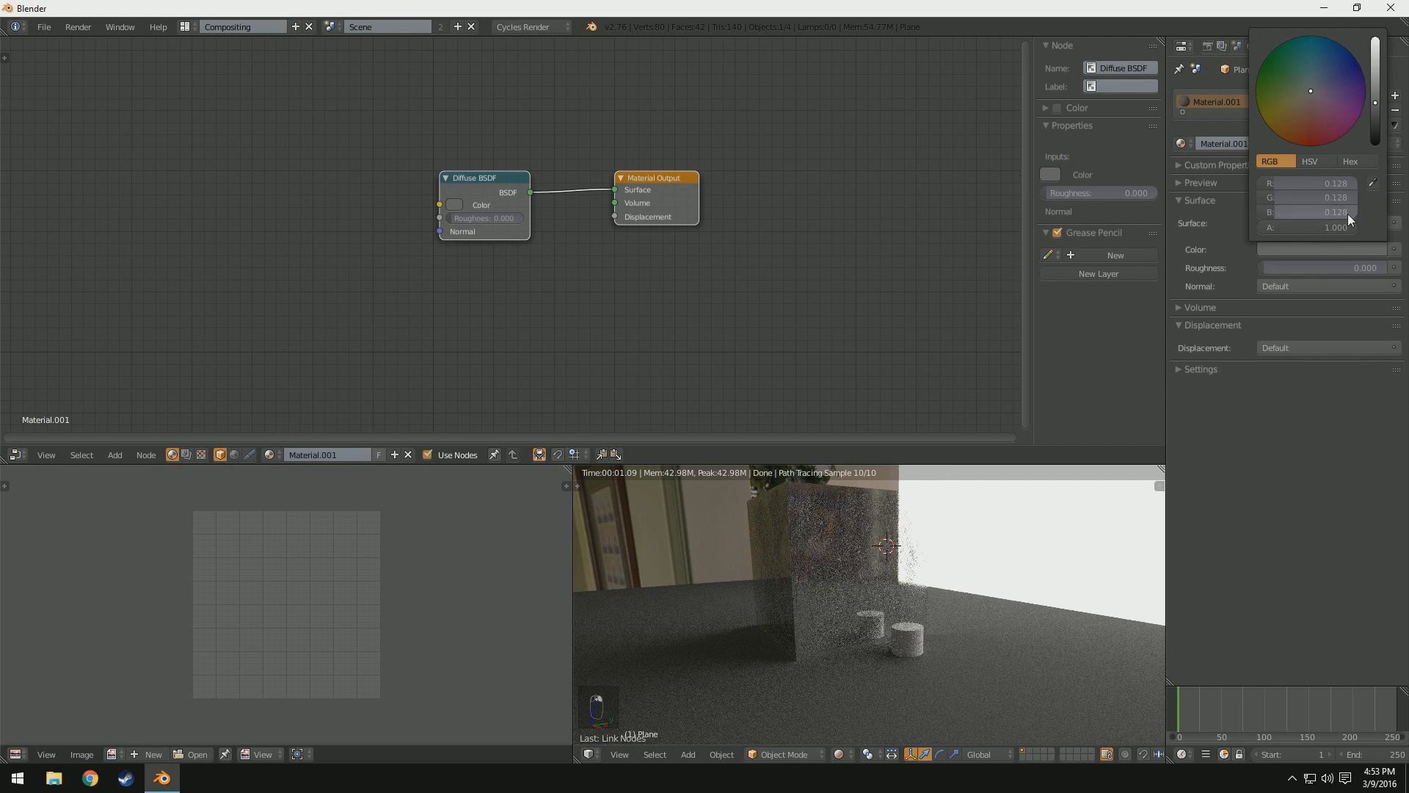
left_click_drag(1377, 129, 1376, 82)
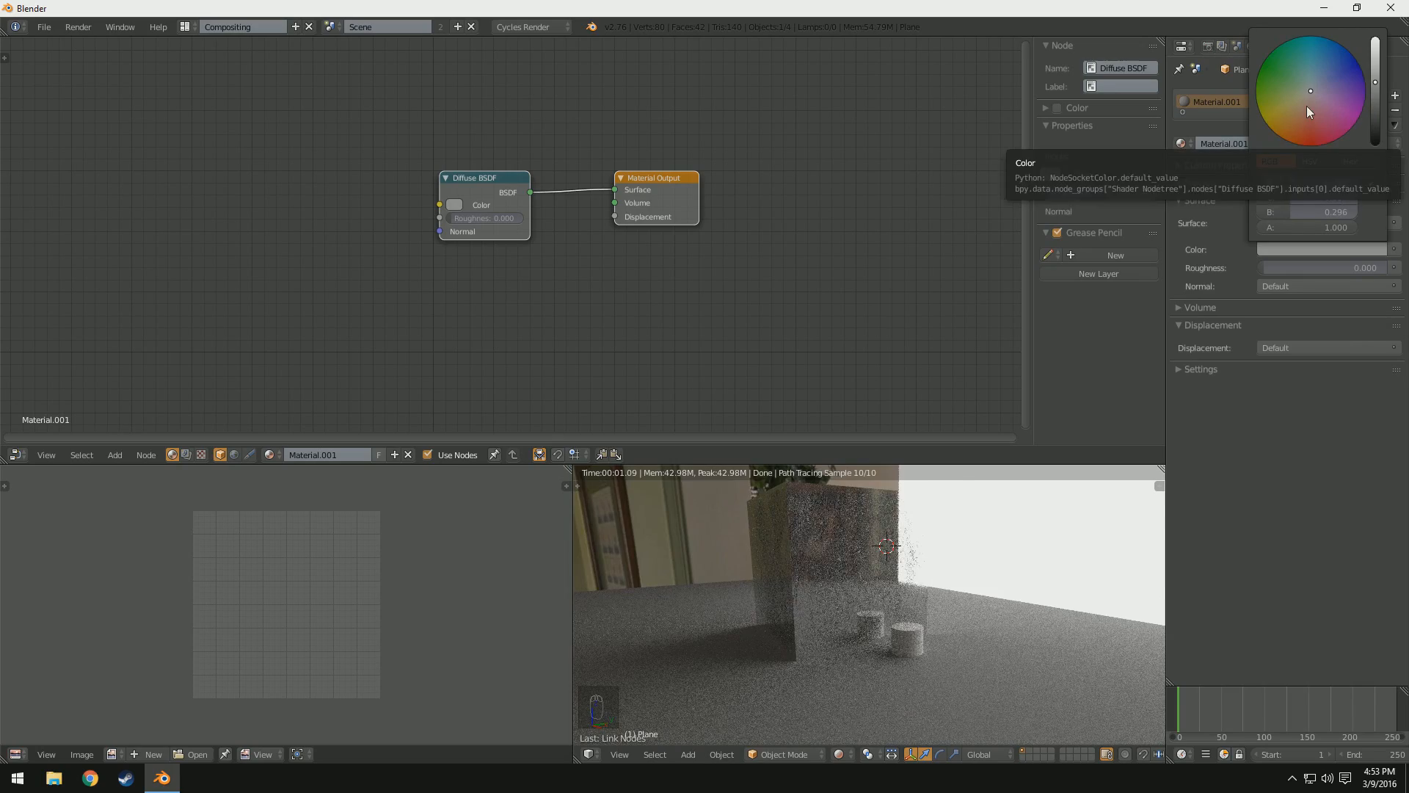
left_click(1307, 107)
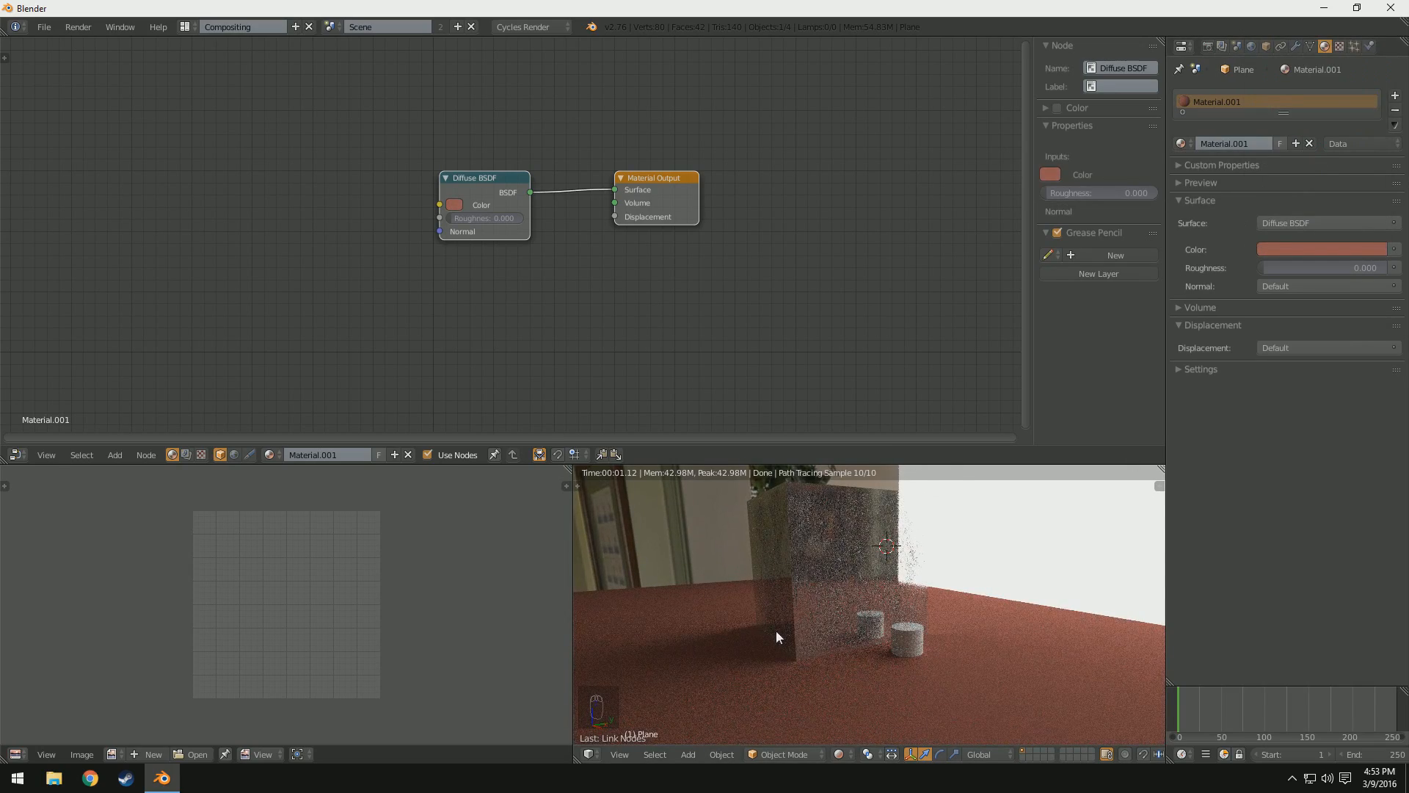
scroll(793, 637, "up", 4)
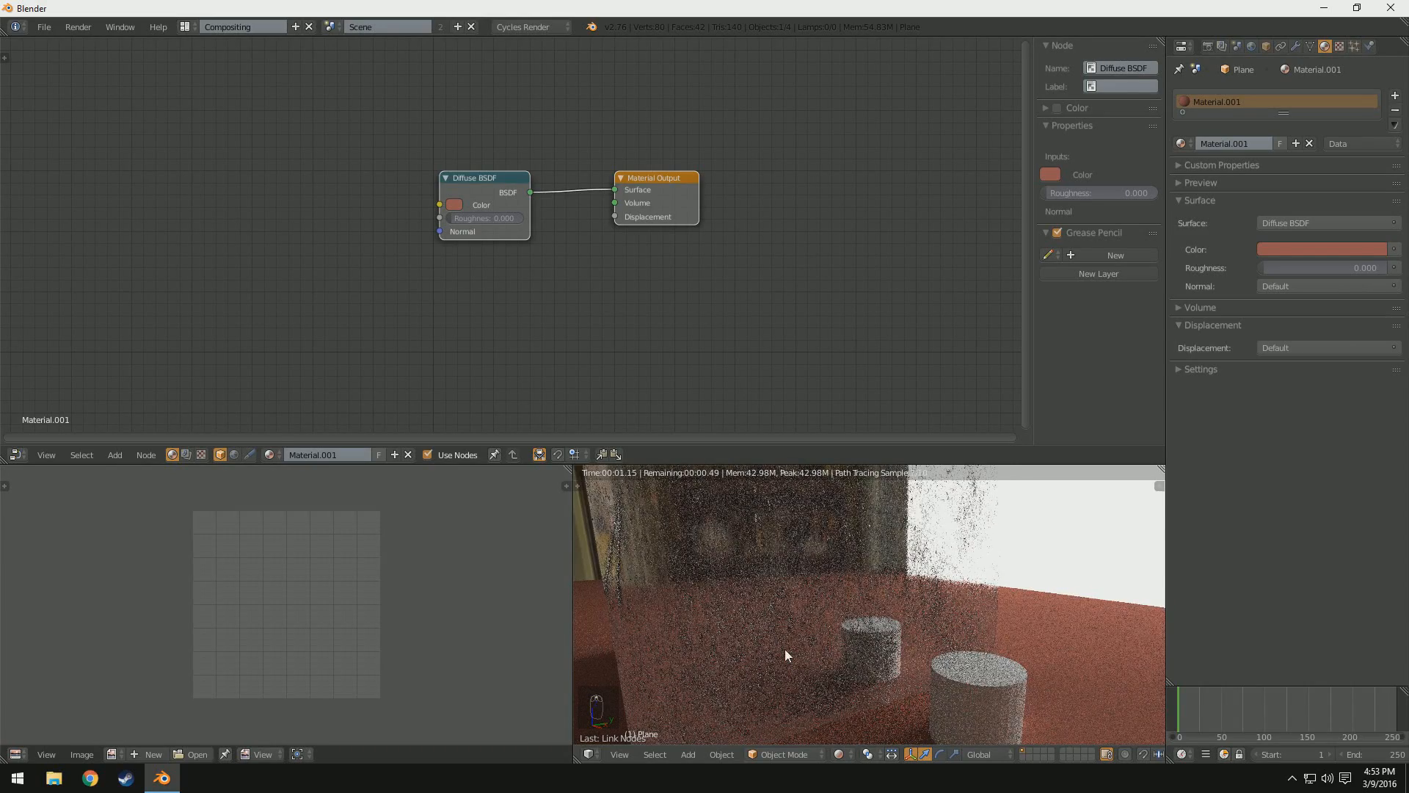
scroll(887, 685, "down", 4)
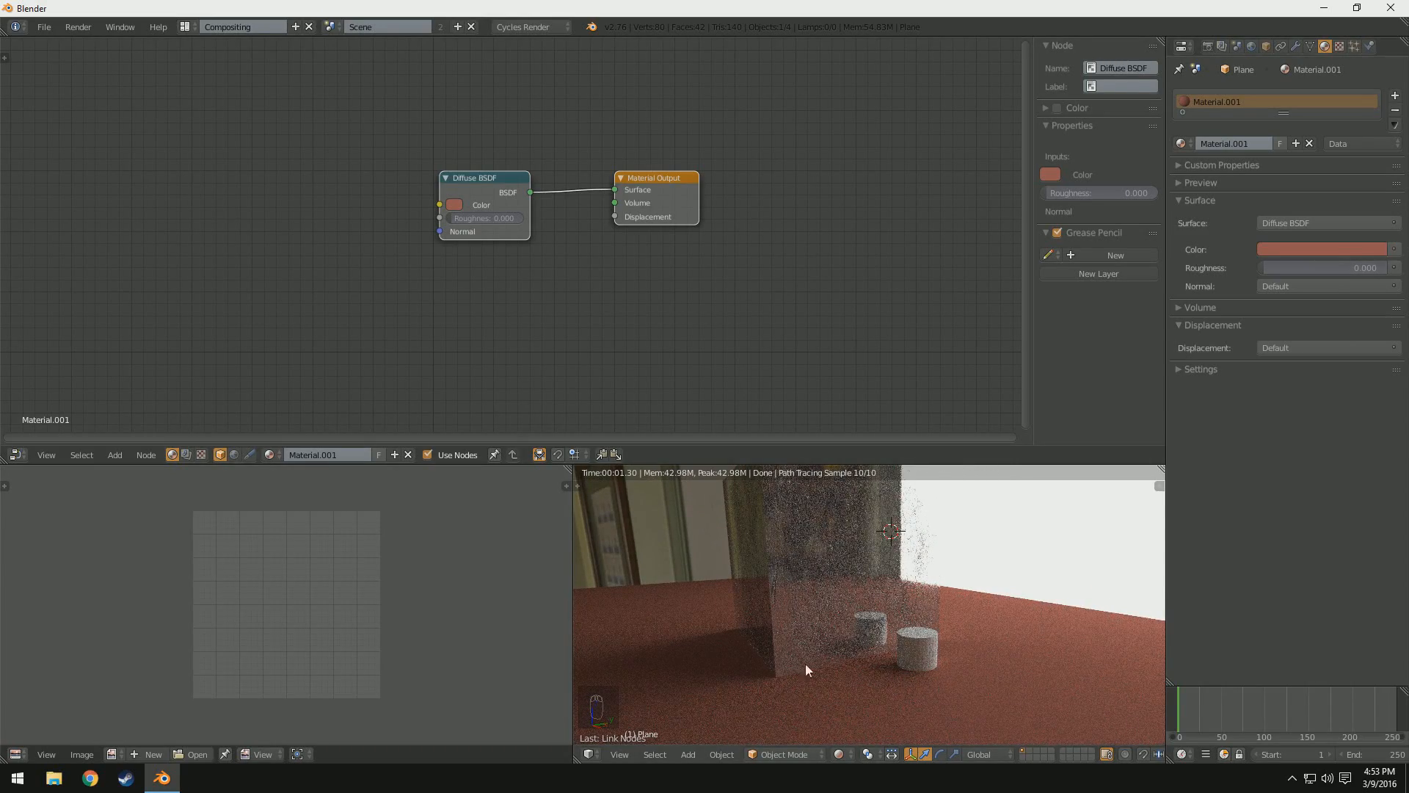
Step: Select the cube, move its second Mix Shader closer to the Diffuse and Anisotropic shaders, and try adjusting the Diffuse BSDF's color
right_click(820, 576)
key("Home")
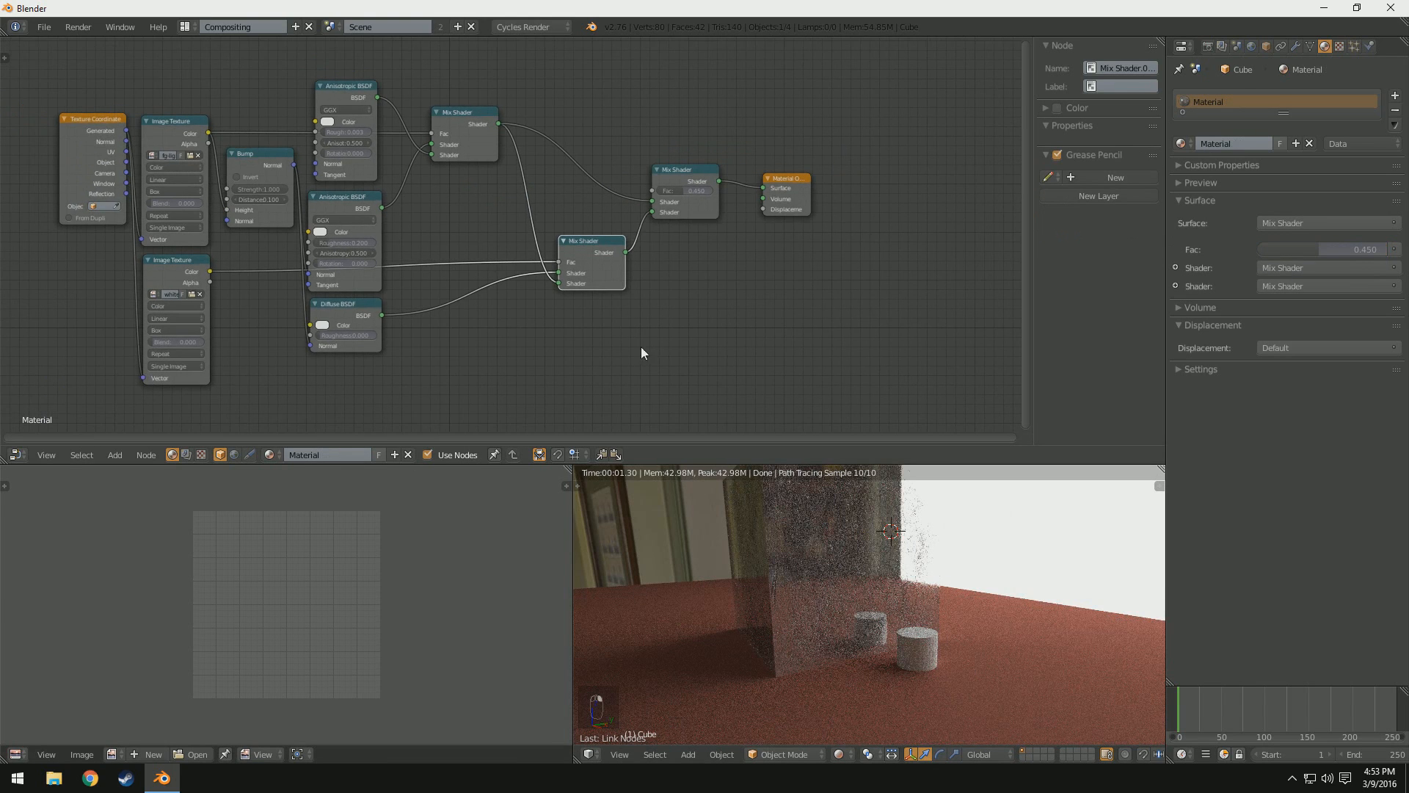
left_click_drag(601, 296, 514, 235)
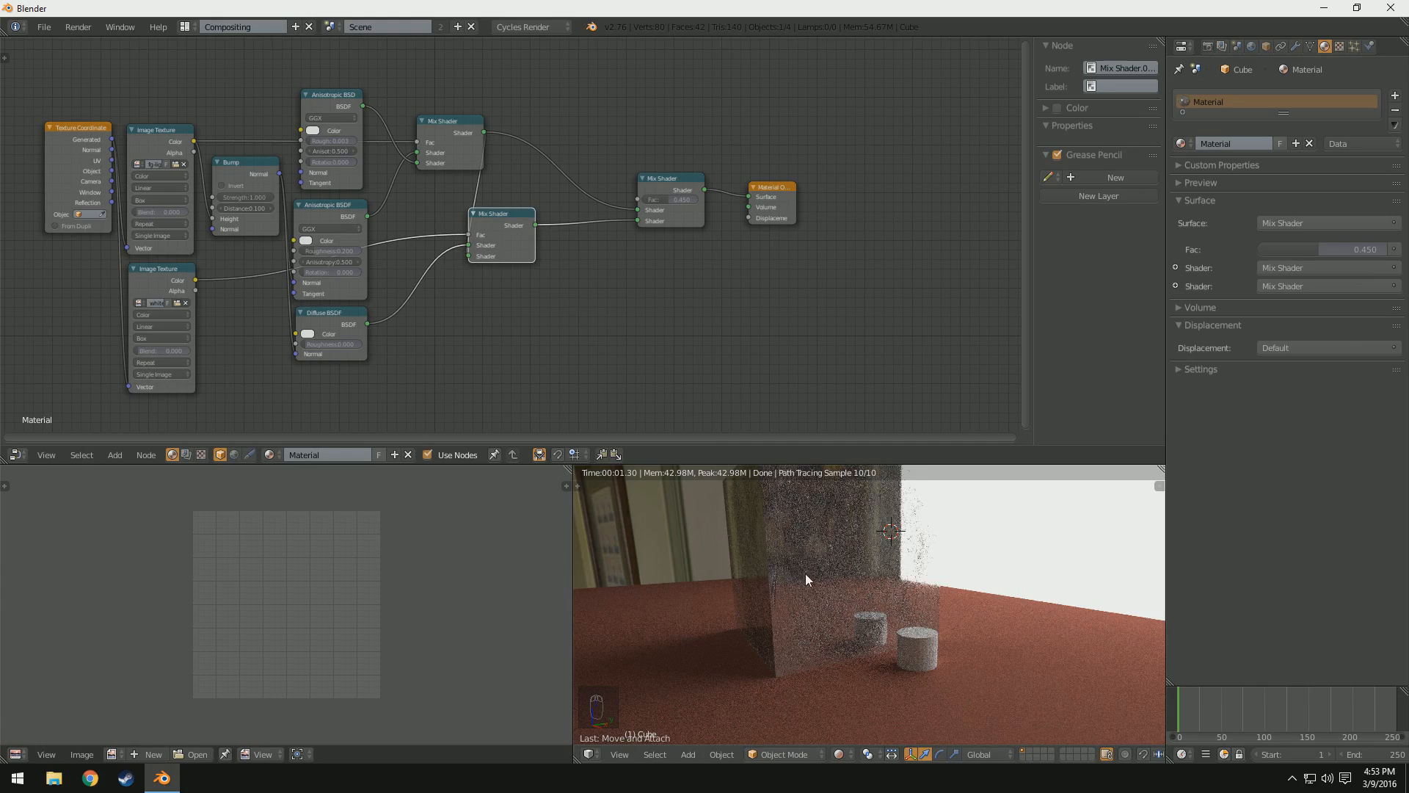
middle_click_drag(806, 580, 869, 629)
scroll(878, 639, "up", 2)
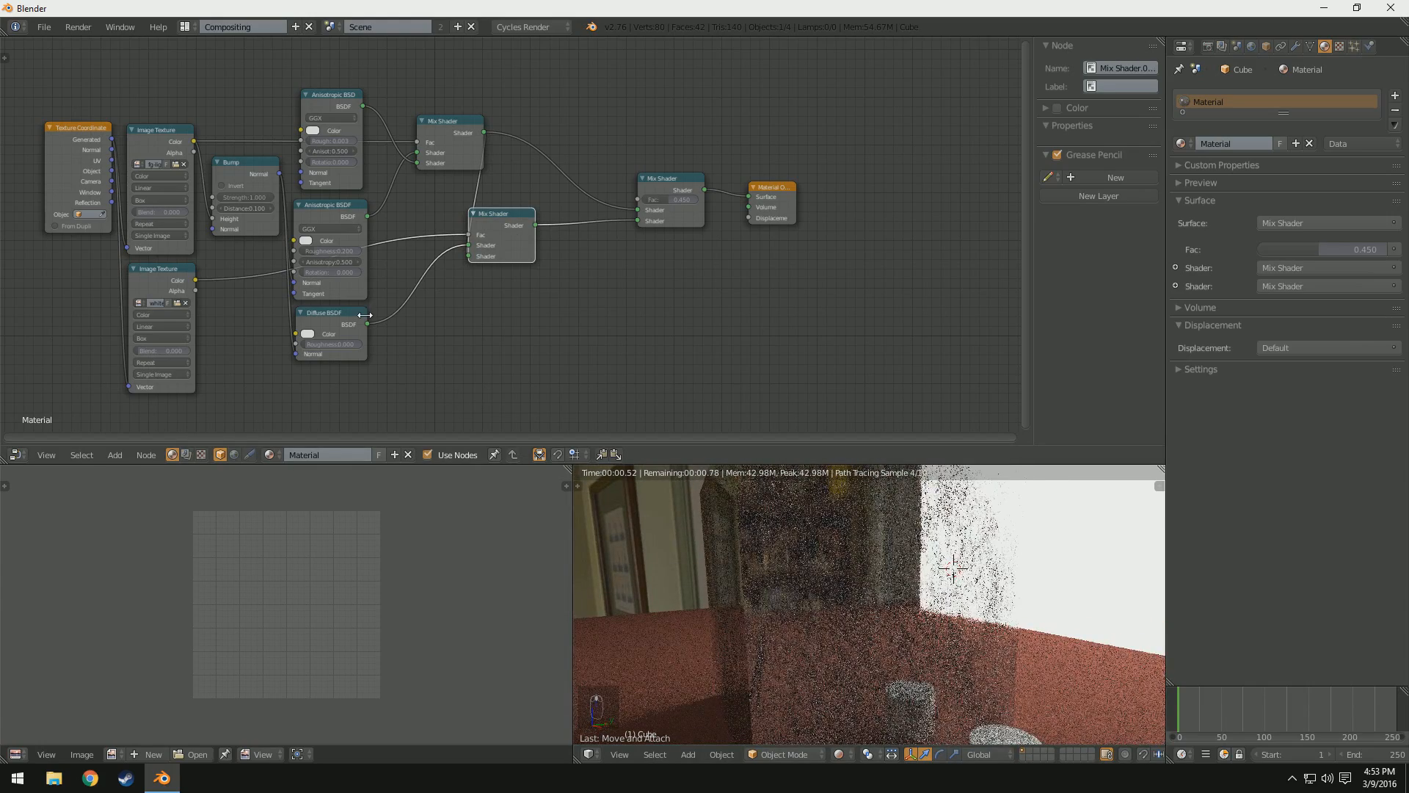
left_click(311, 334)
left_click_drag(341, 231, 340, 242)
Step: Change the floor plane's Diffuse color to a near-white at full brightness and view the cube from above
right_click(1129, 696)
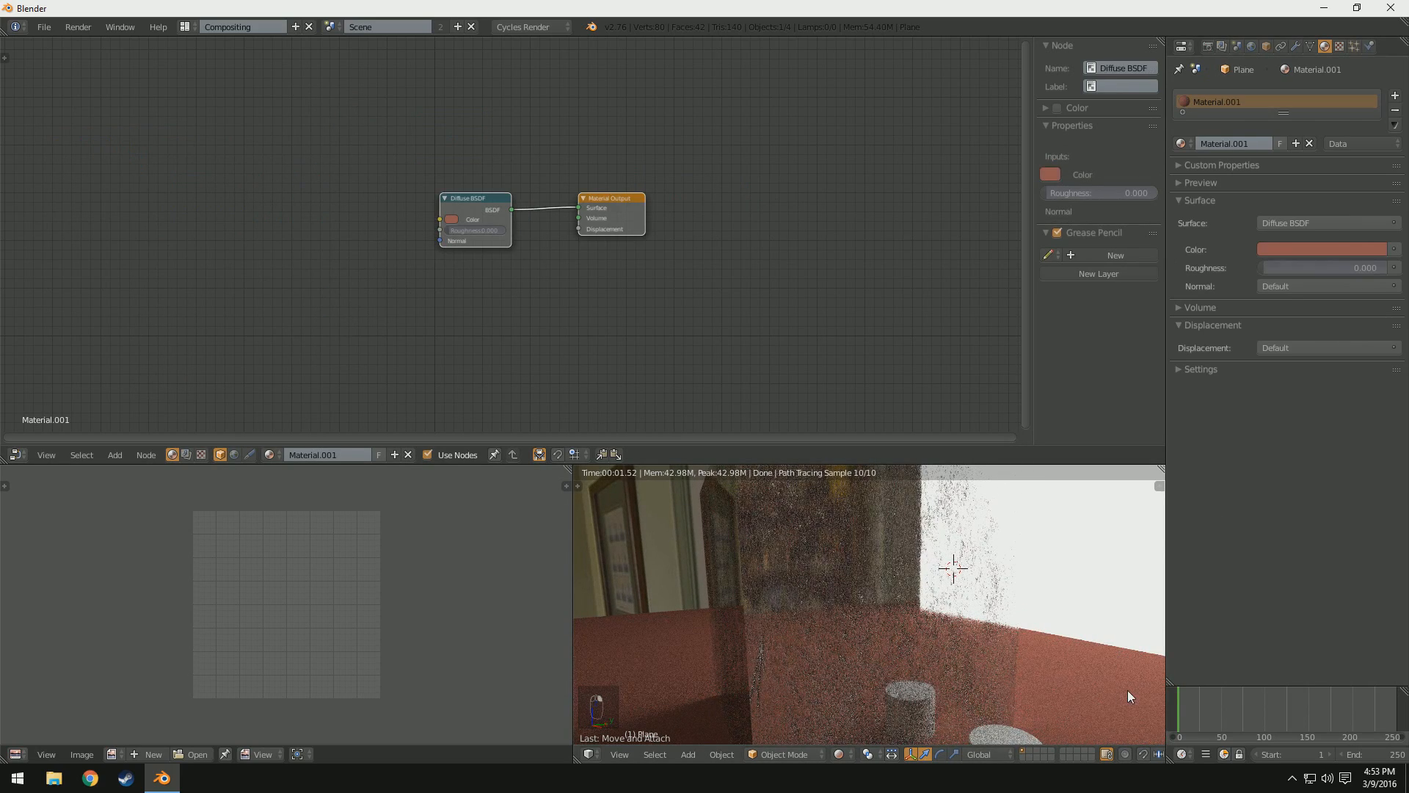
left_click(1334, 249)
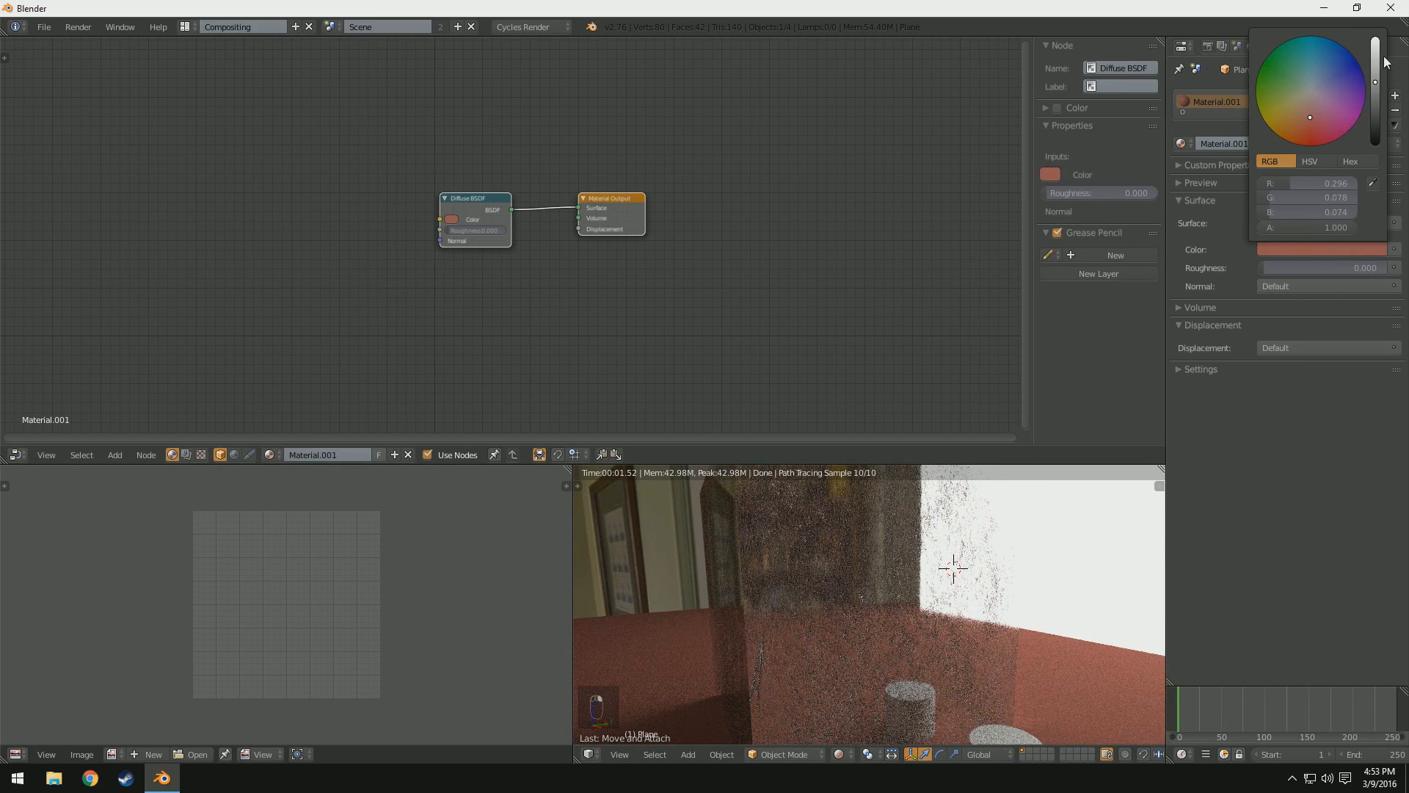
left_click_drag(1375, 64, 1376, 38)
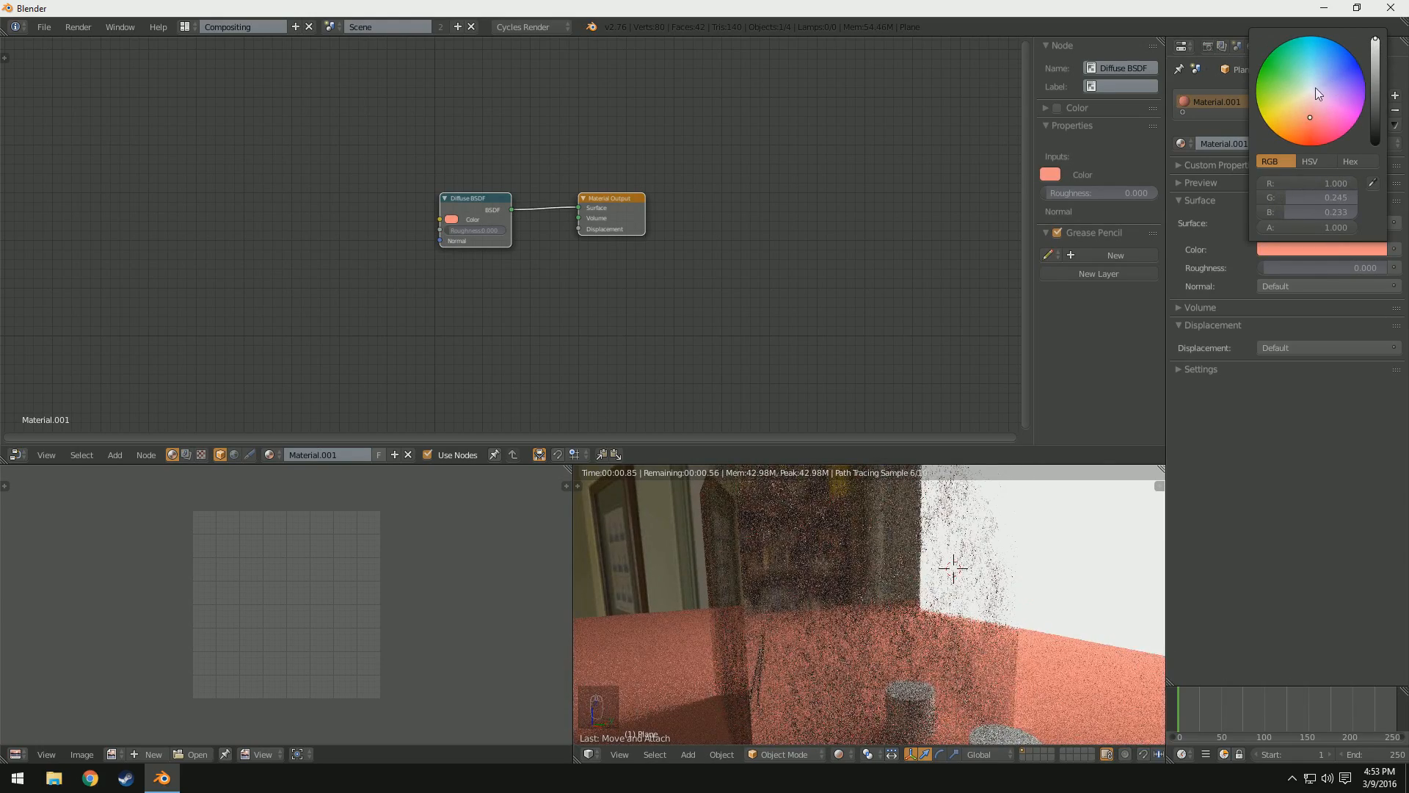
left_click(1309, 92)
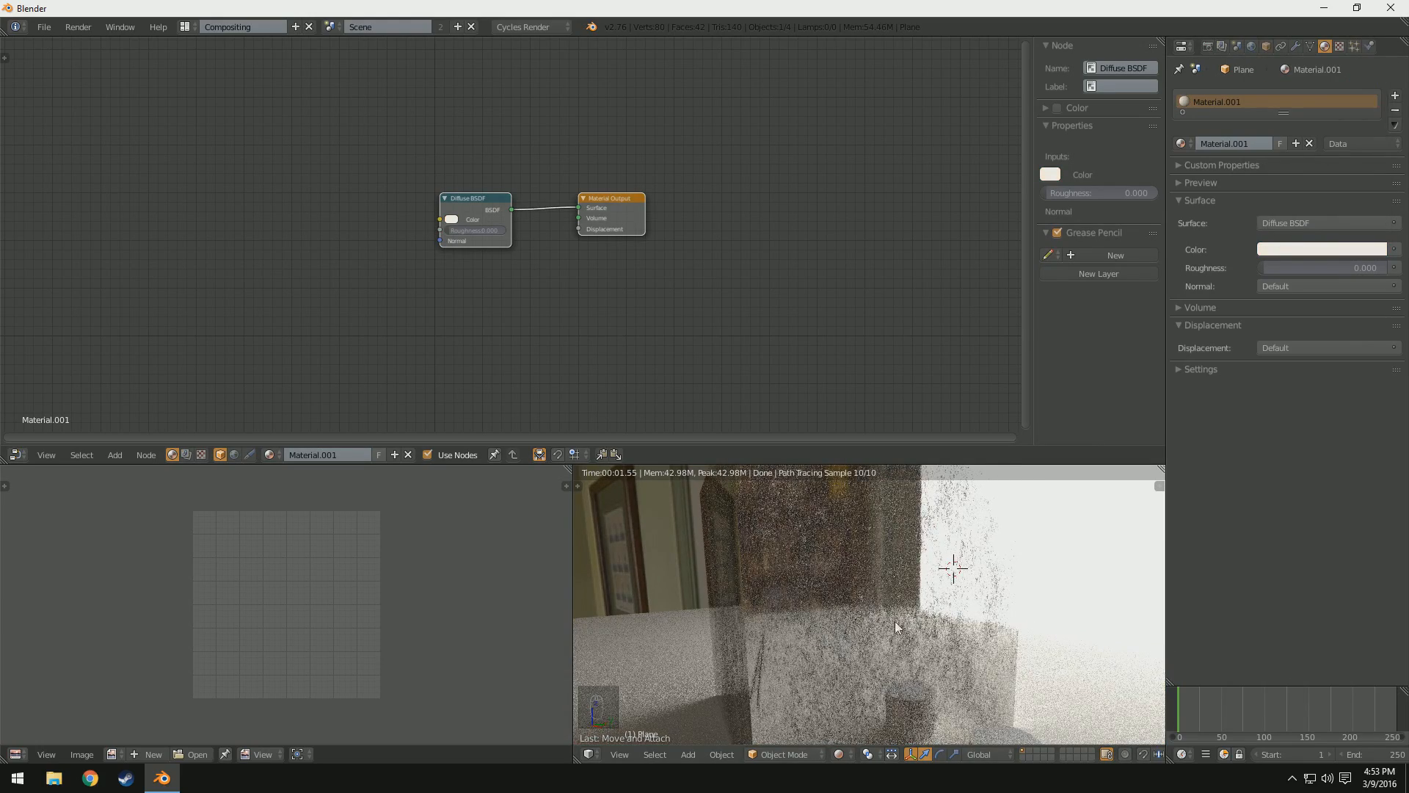
middle_click_drag(896, 621, 999, 679)
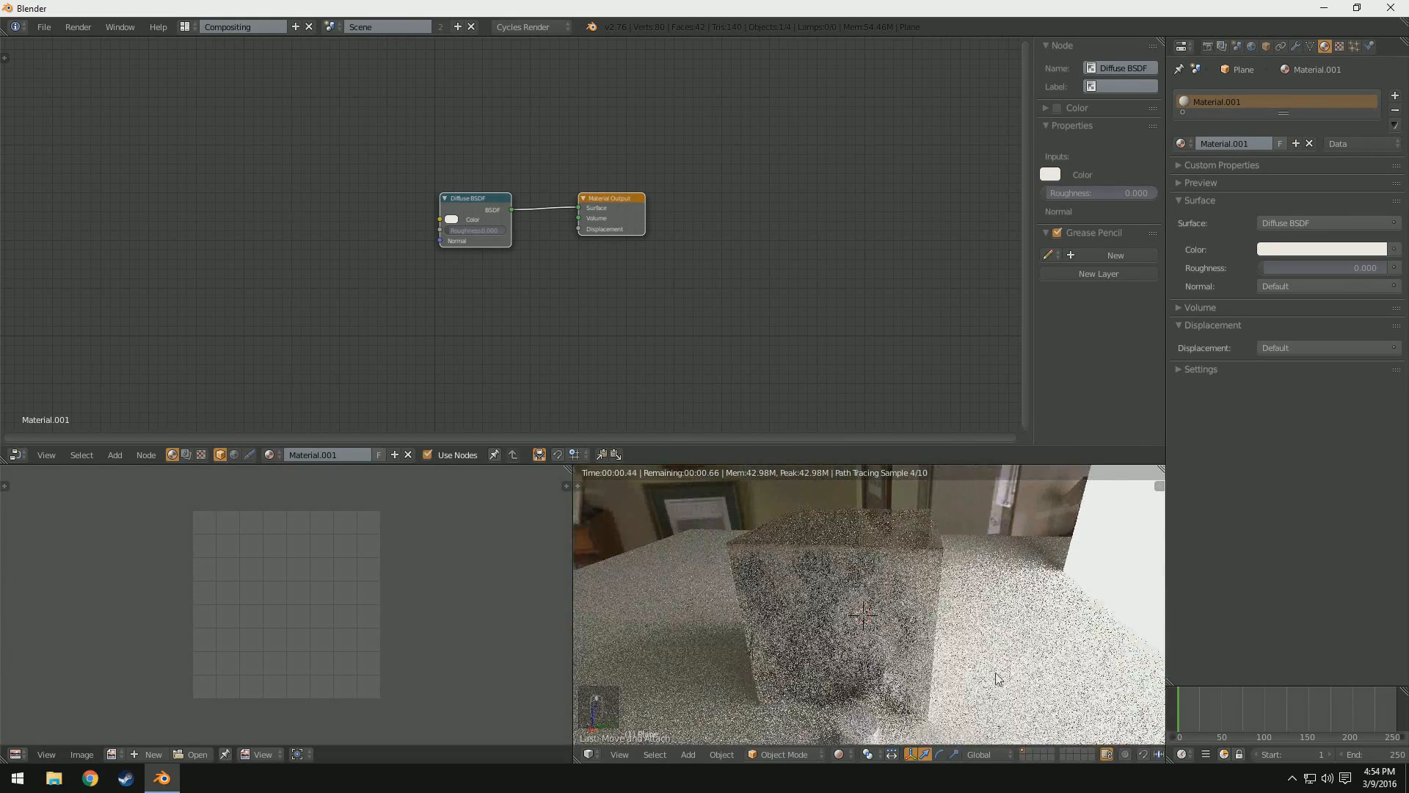
Step: Select the cube and try a saturated red-orange, then an orange color on its Diffuse BSDF
right_click(844, 624)
left_click(308, 334)
left_click(318, 211)
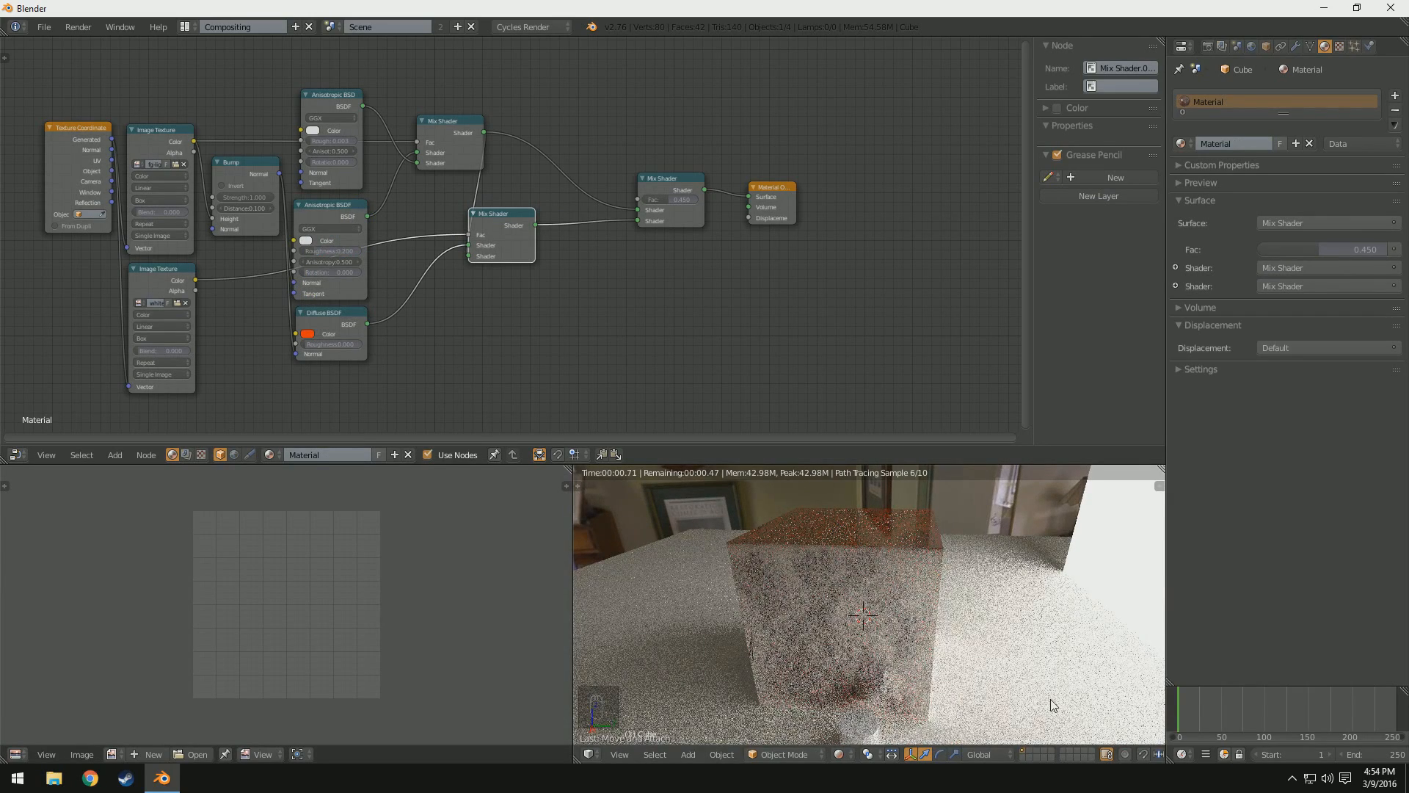
left_click(314, 336)
left_click(345, 277)
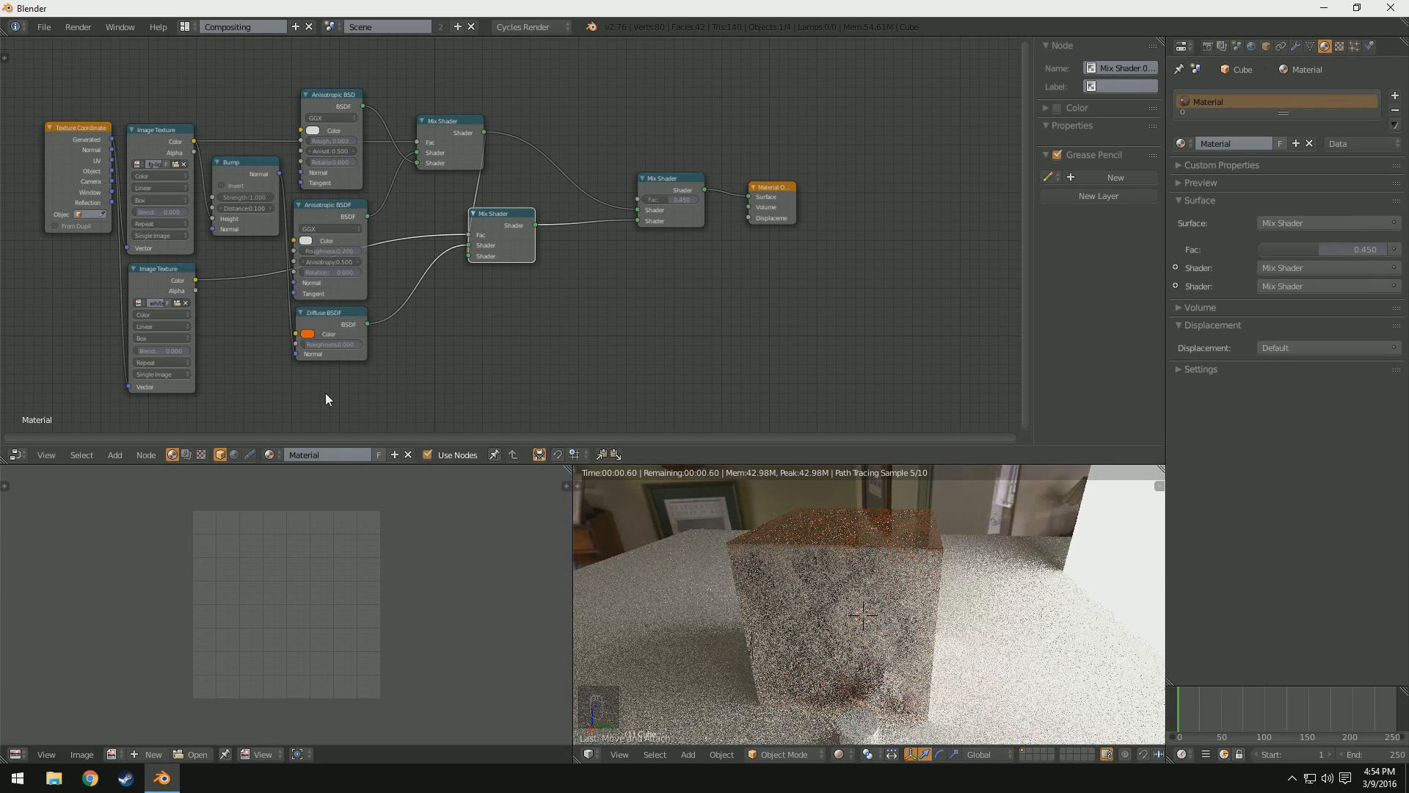
Step: Set the green and blue values of the cube's Diffuse BSDF color to 0.8 each
left_click(307, 334)
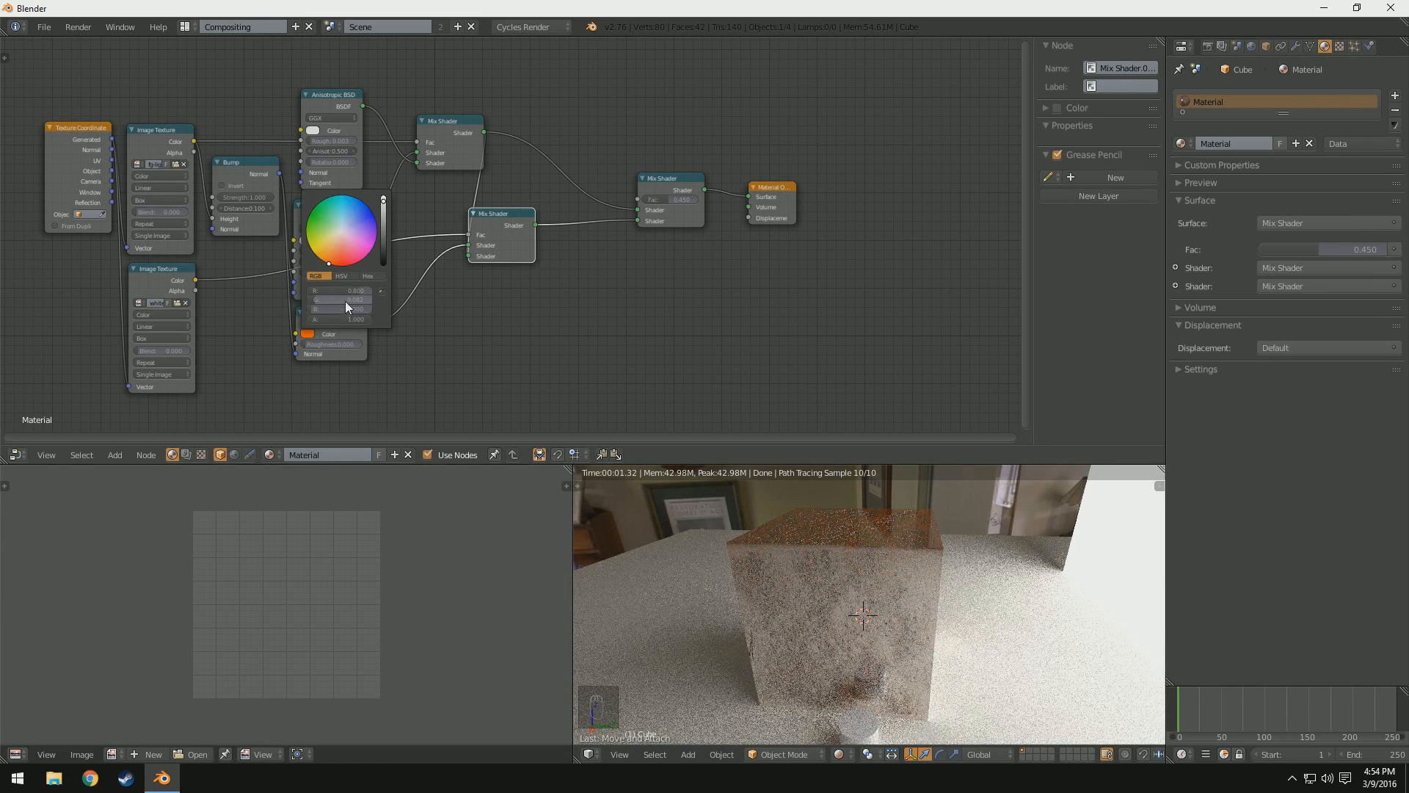
left_click(345, 301)
type(".8")
key("Return")
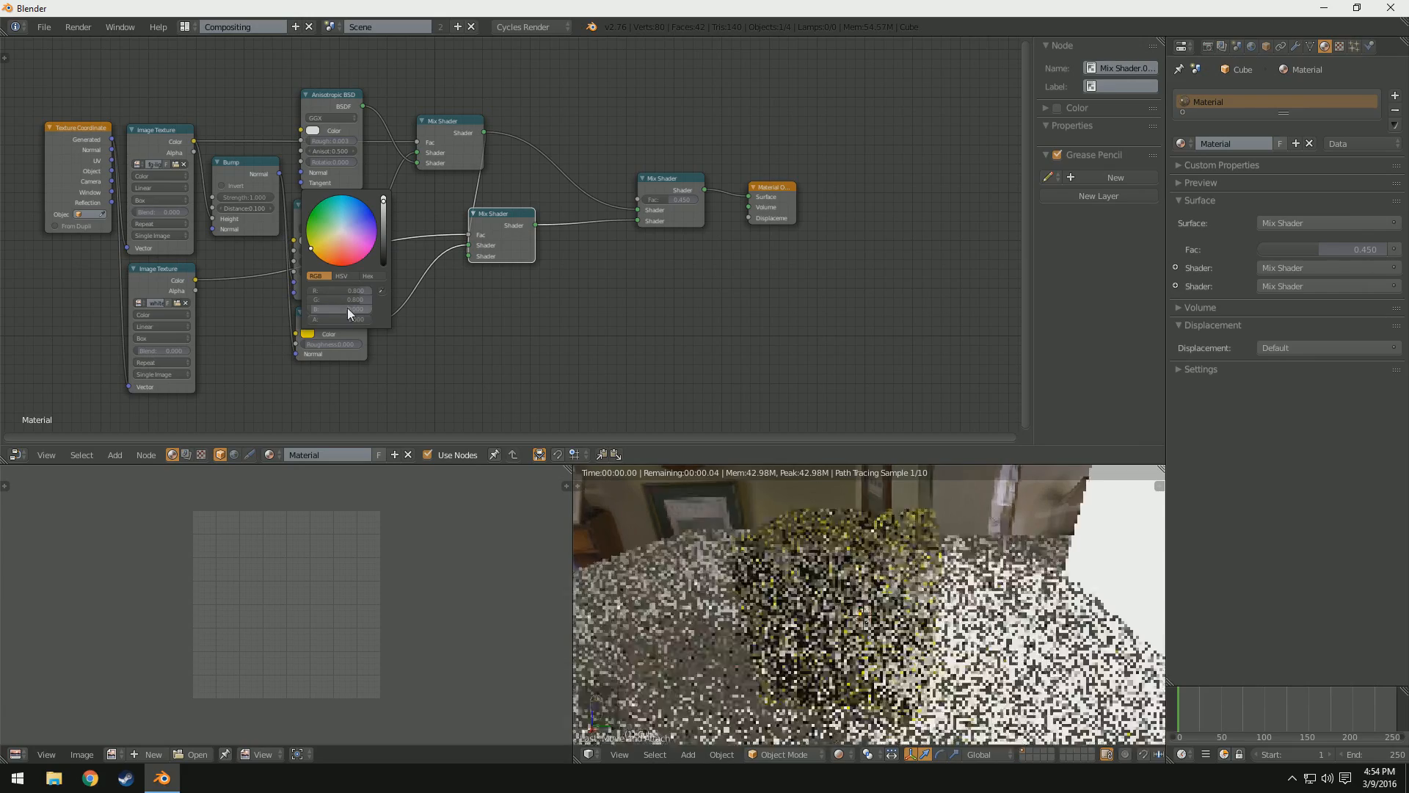
left_click(348, 310)
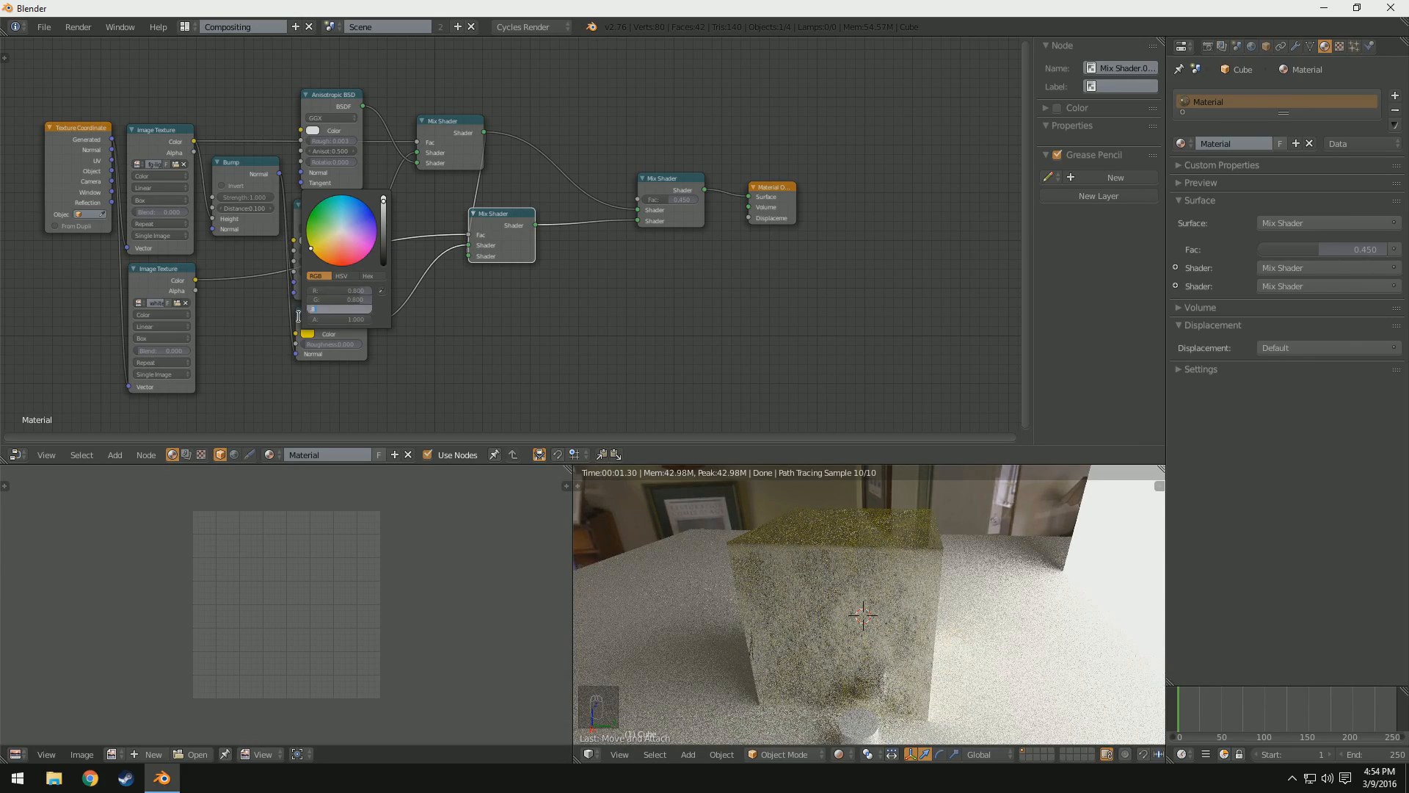
type(".8")
key("Return")
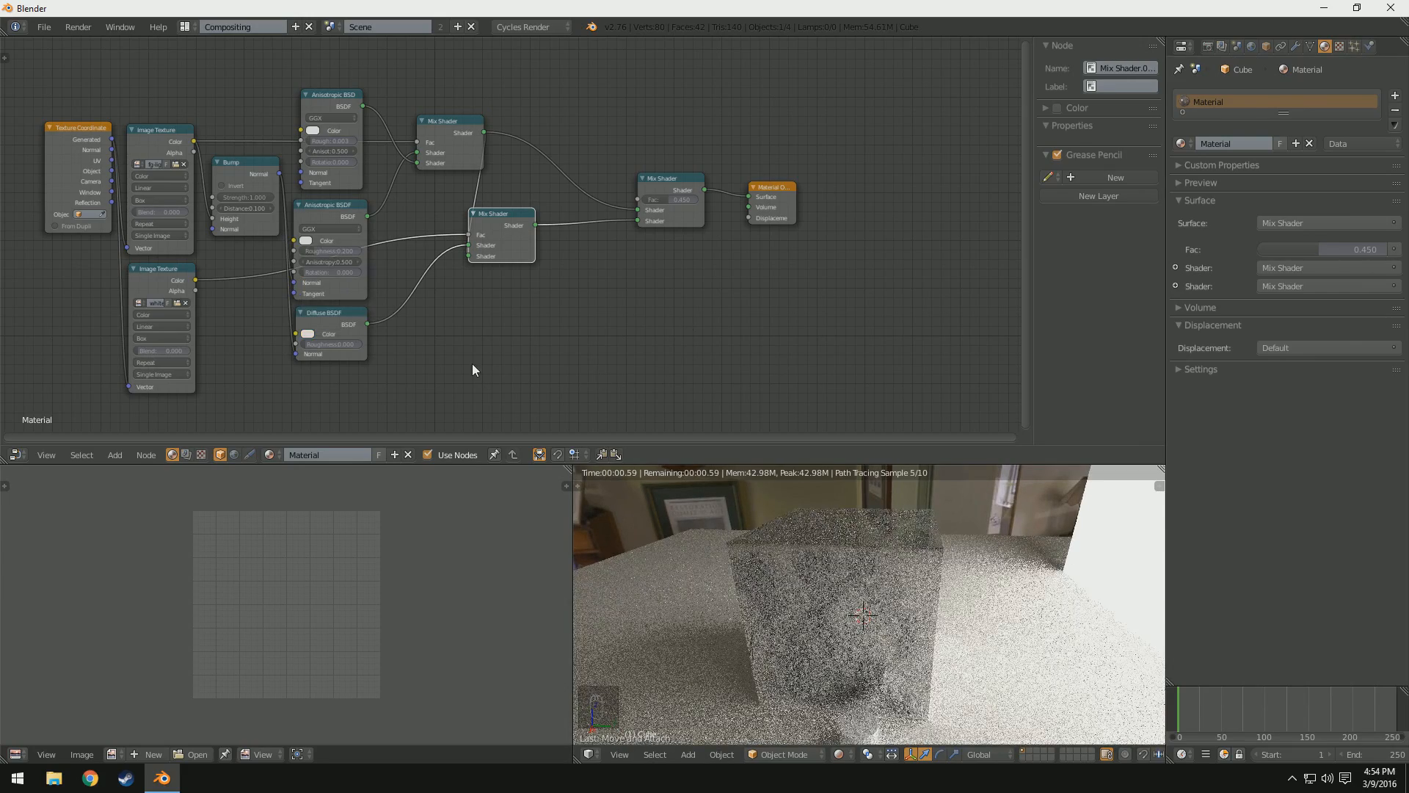
Step: Move the Material Output farther out and bring the third Mix Shader closer to the other two, leaving a gap between them
middle_click_drag(517, 337, 586, 309)
left_click_drag(863, 173, 966, 172)
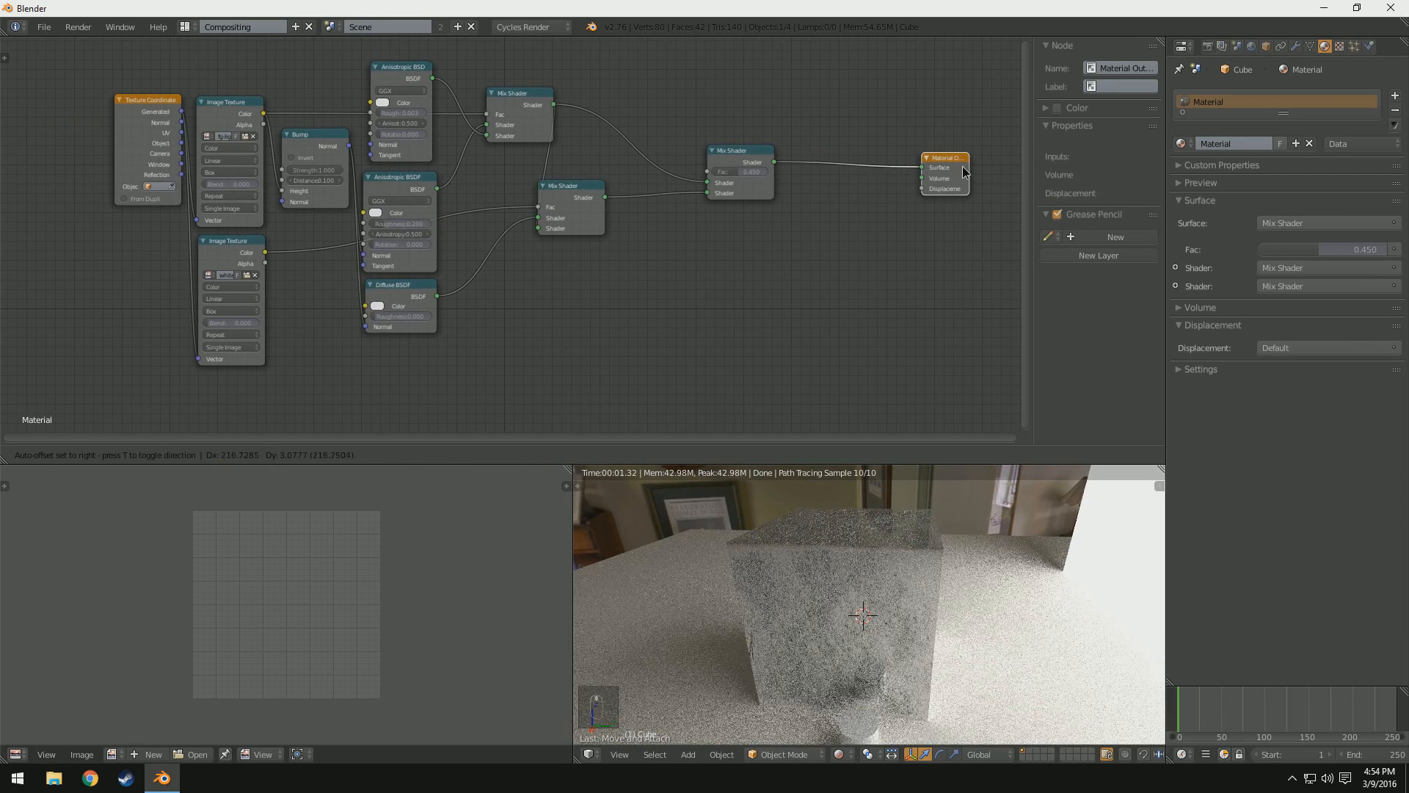
left_click_drag(738, 151, 662, 137)
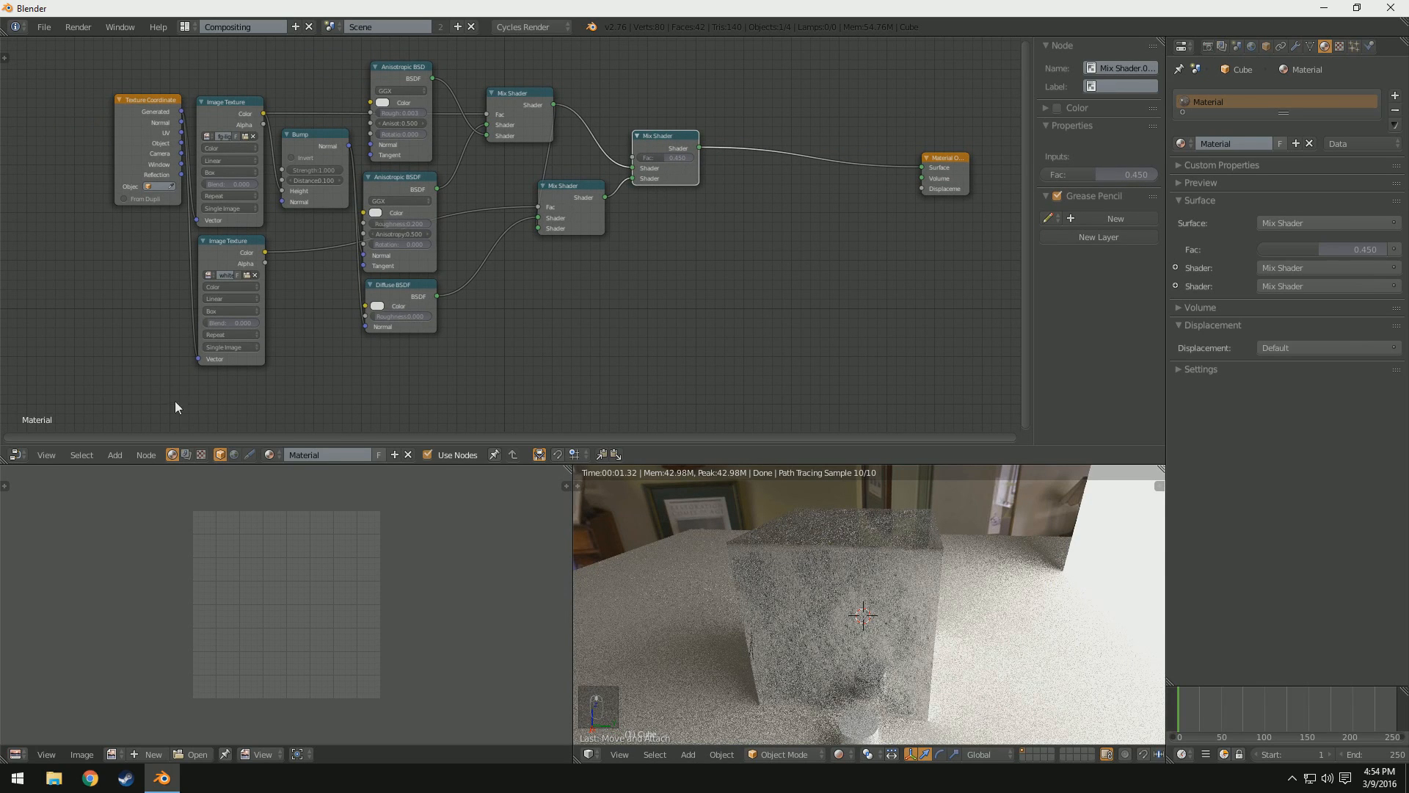
Step: Add a second Diffuse BSDF node and place it directly below the existing Diffuse BSDF
left_click(117, 453)
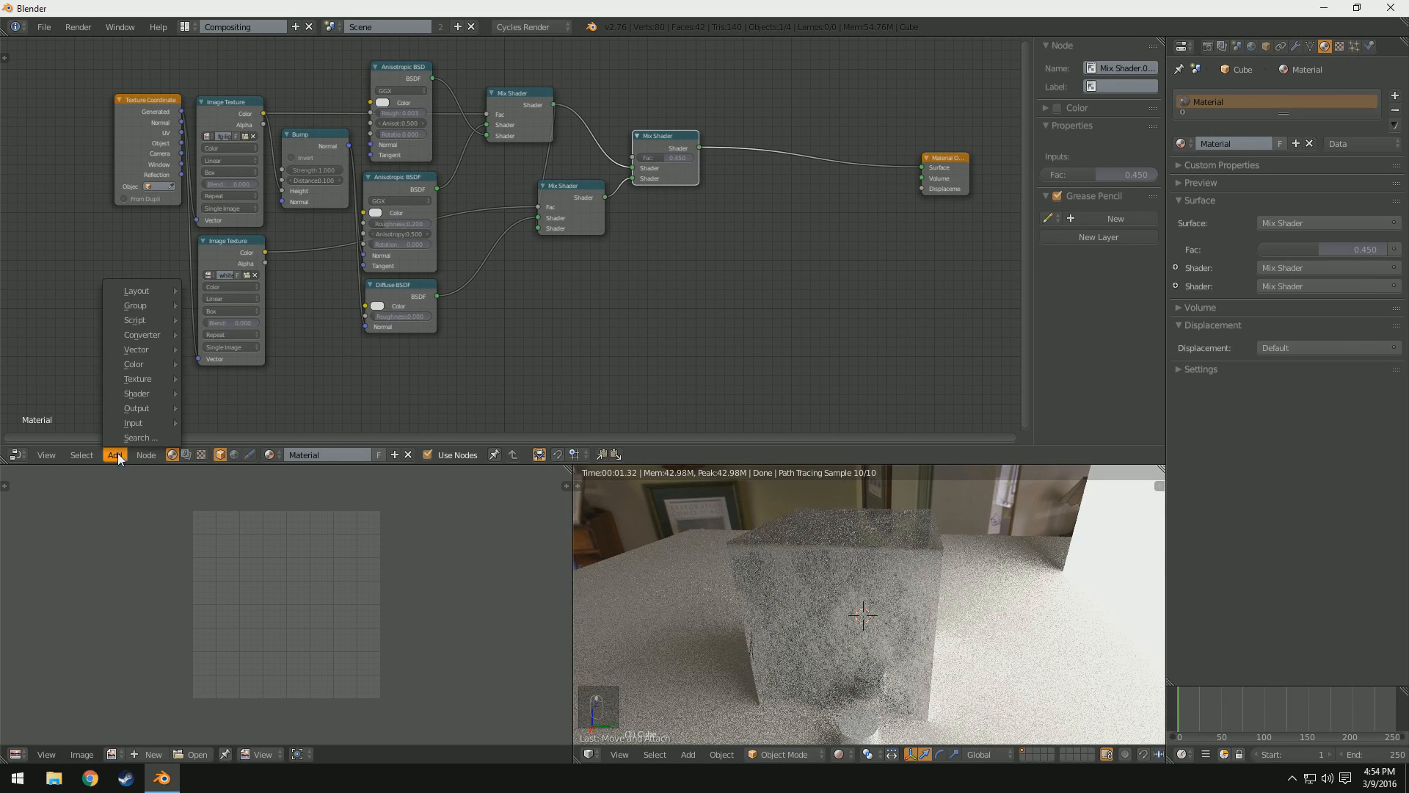
mouse_move(148, 393)
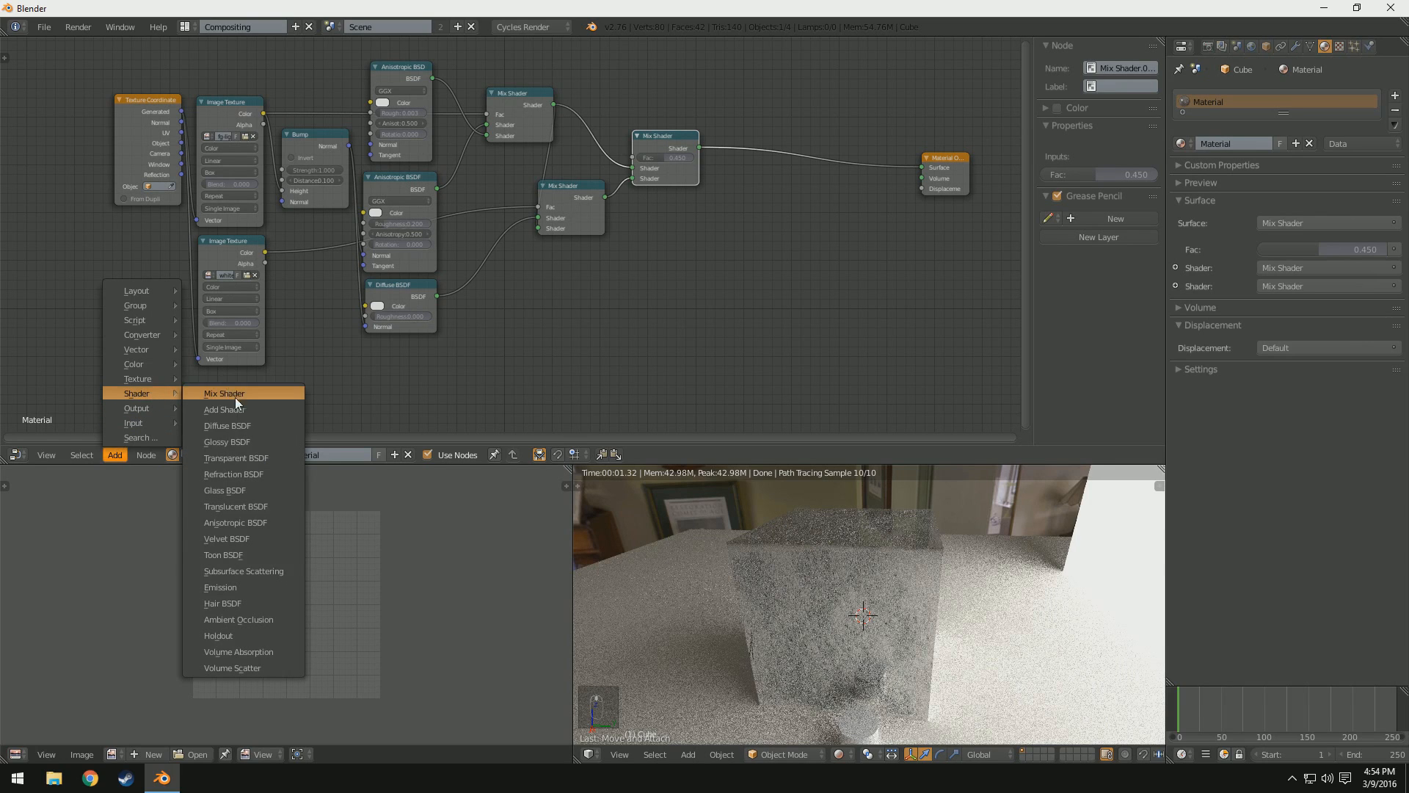
left_click(232, 426)
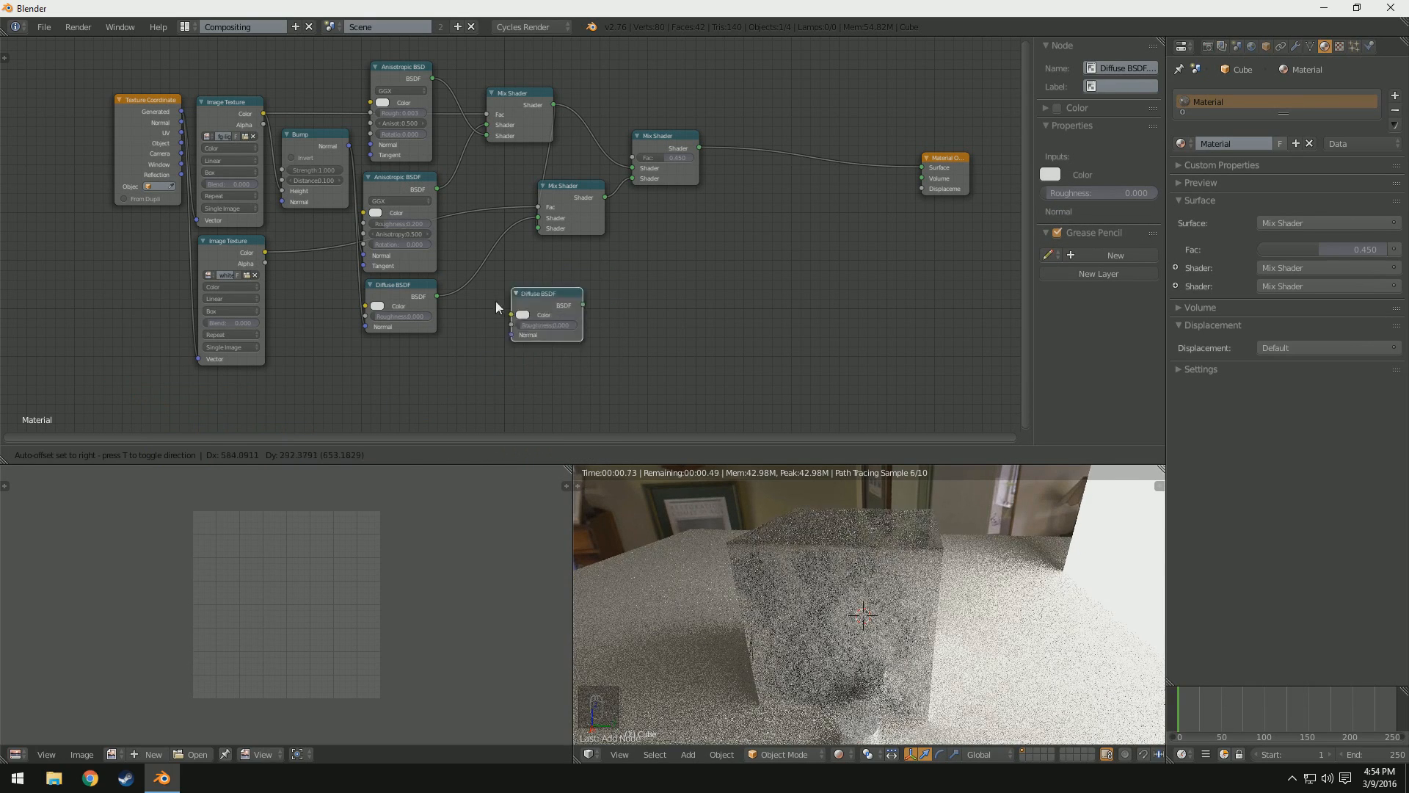
left_click(376, 353)
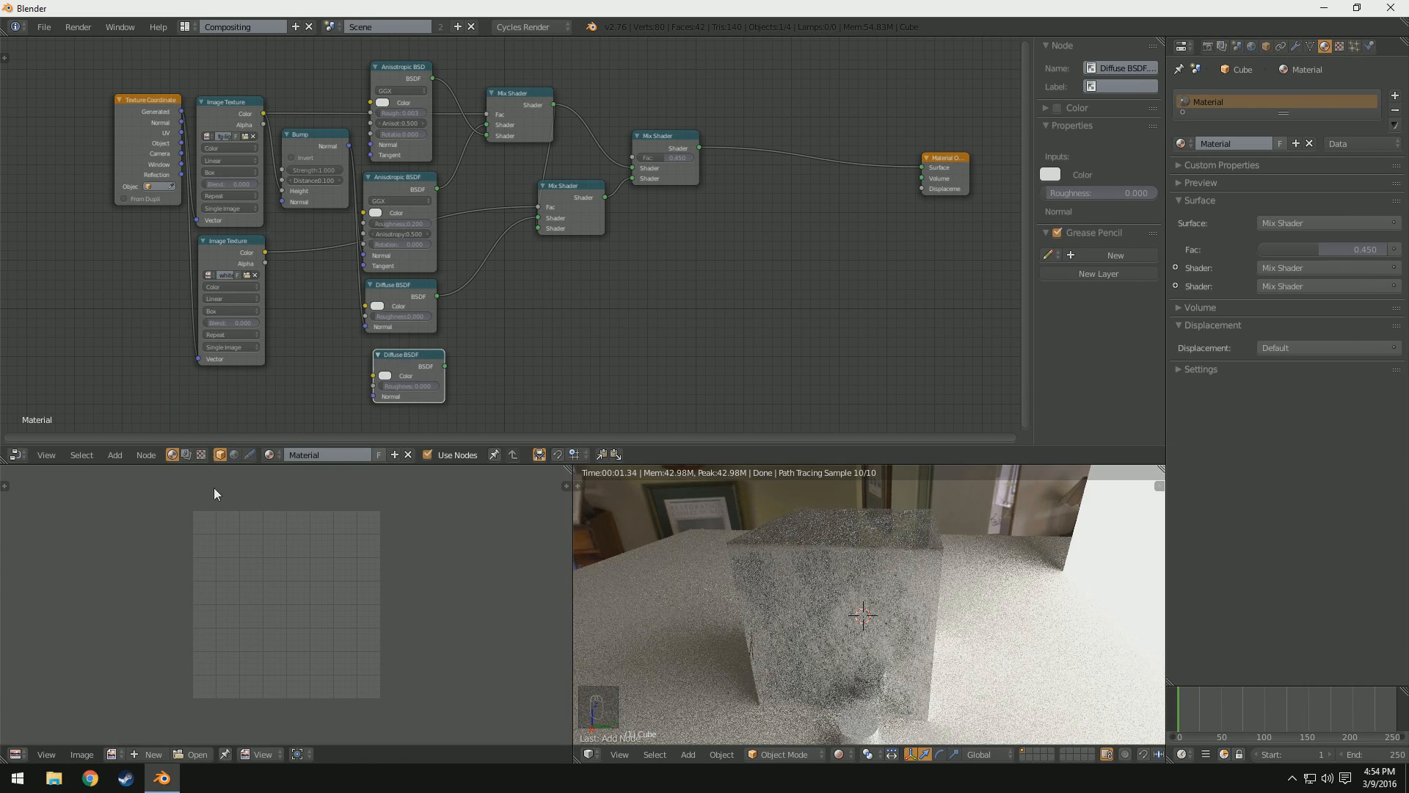
Step: Switch to Chrome and search Google for "rust"
left_click(91, 777)
type("rust")
key("Return")
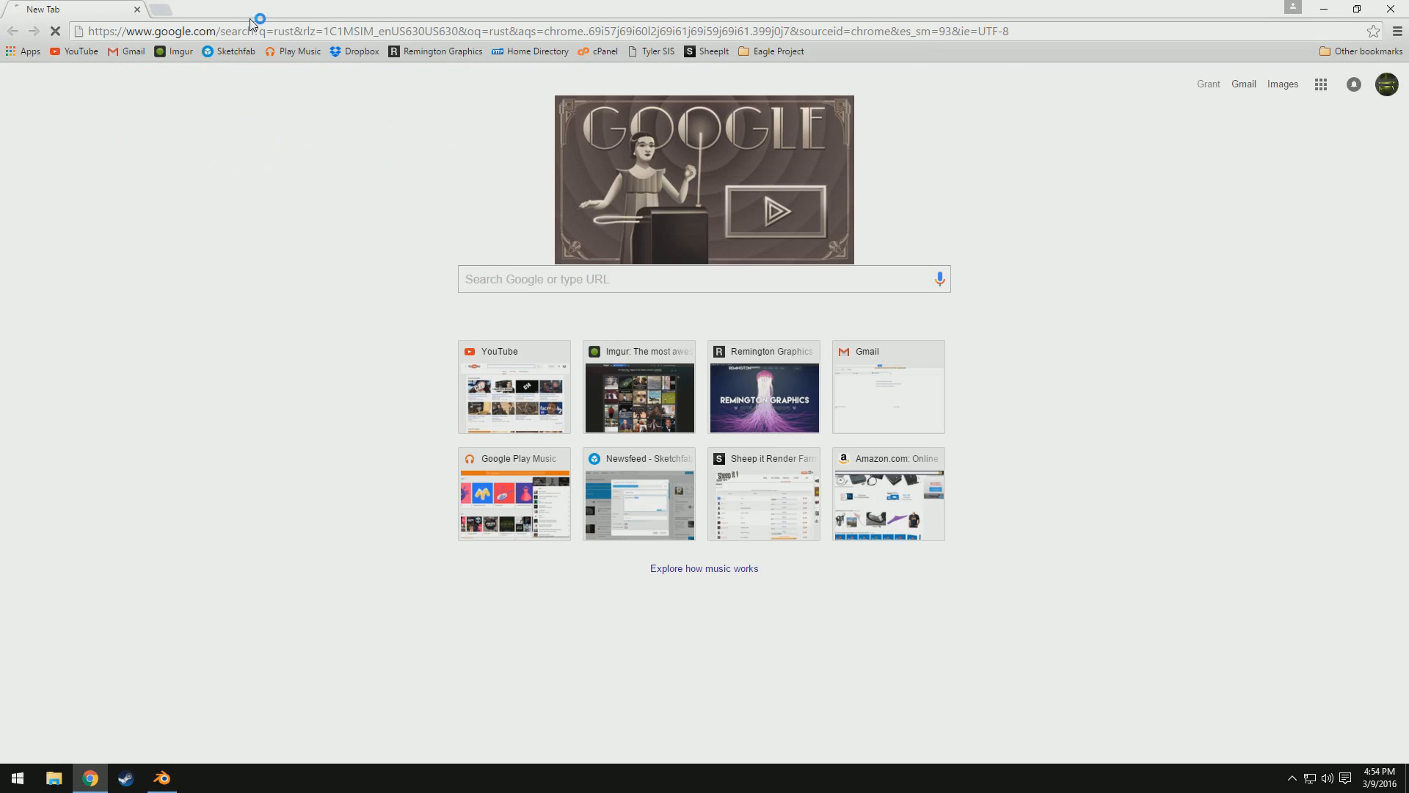
Step: Show the image results for rust and save the orange rust texture rust-ffi.jpg to the Desktop
left_click(190, 130)
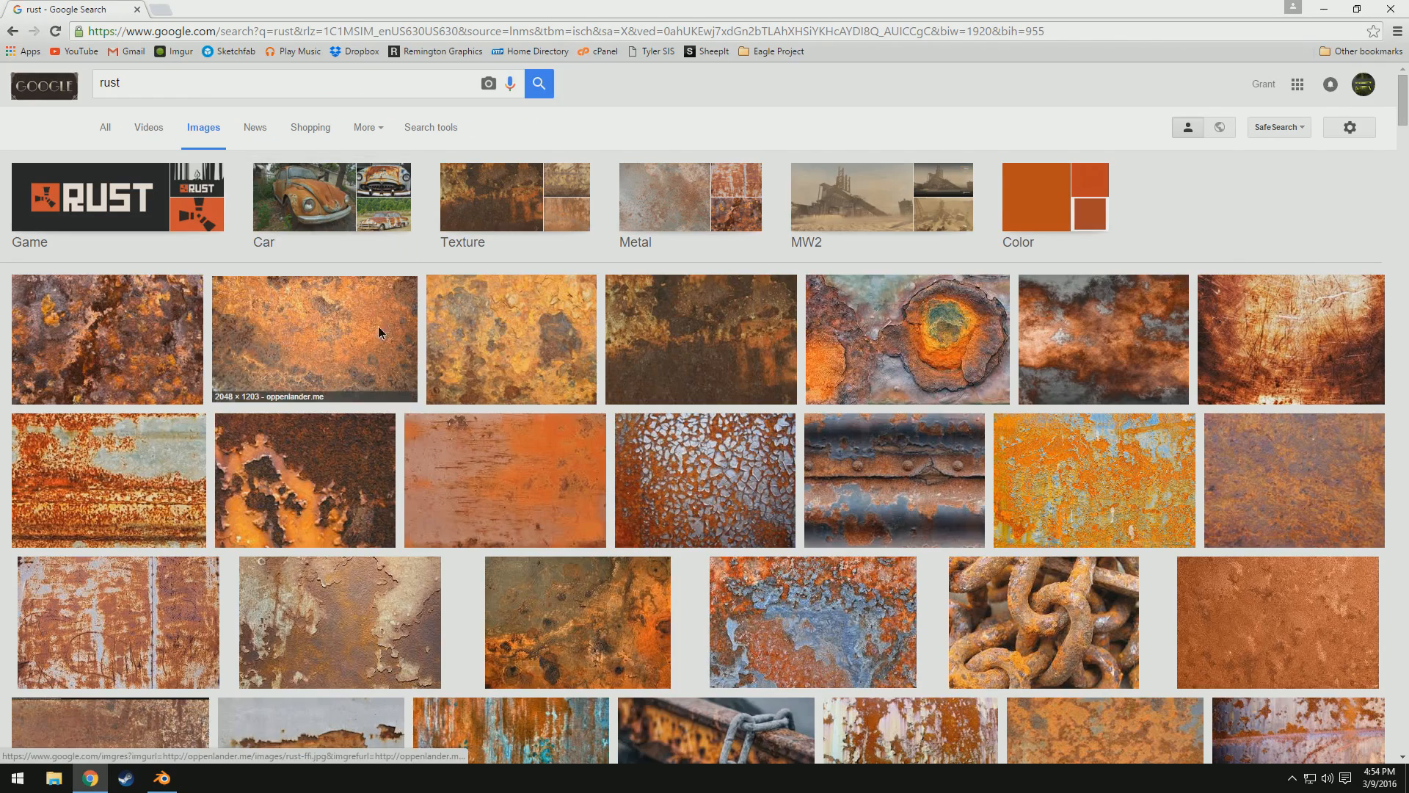
left_click(378, 332)
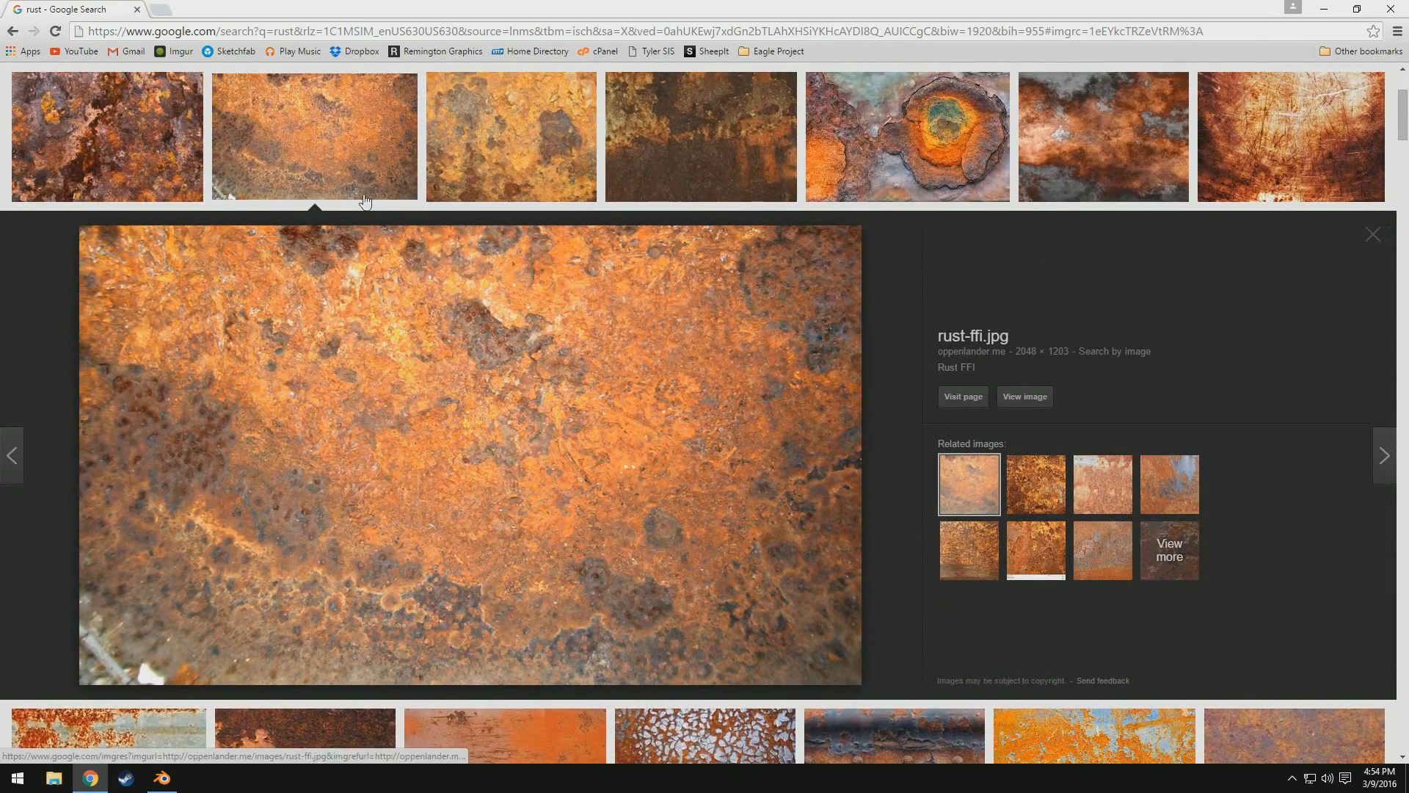
scroll(529, 287, "up", 2)
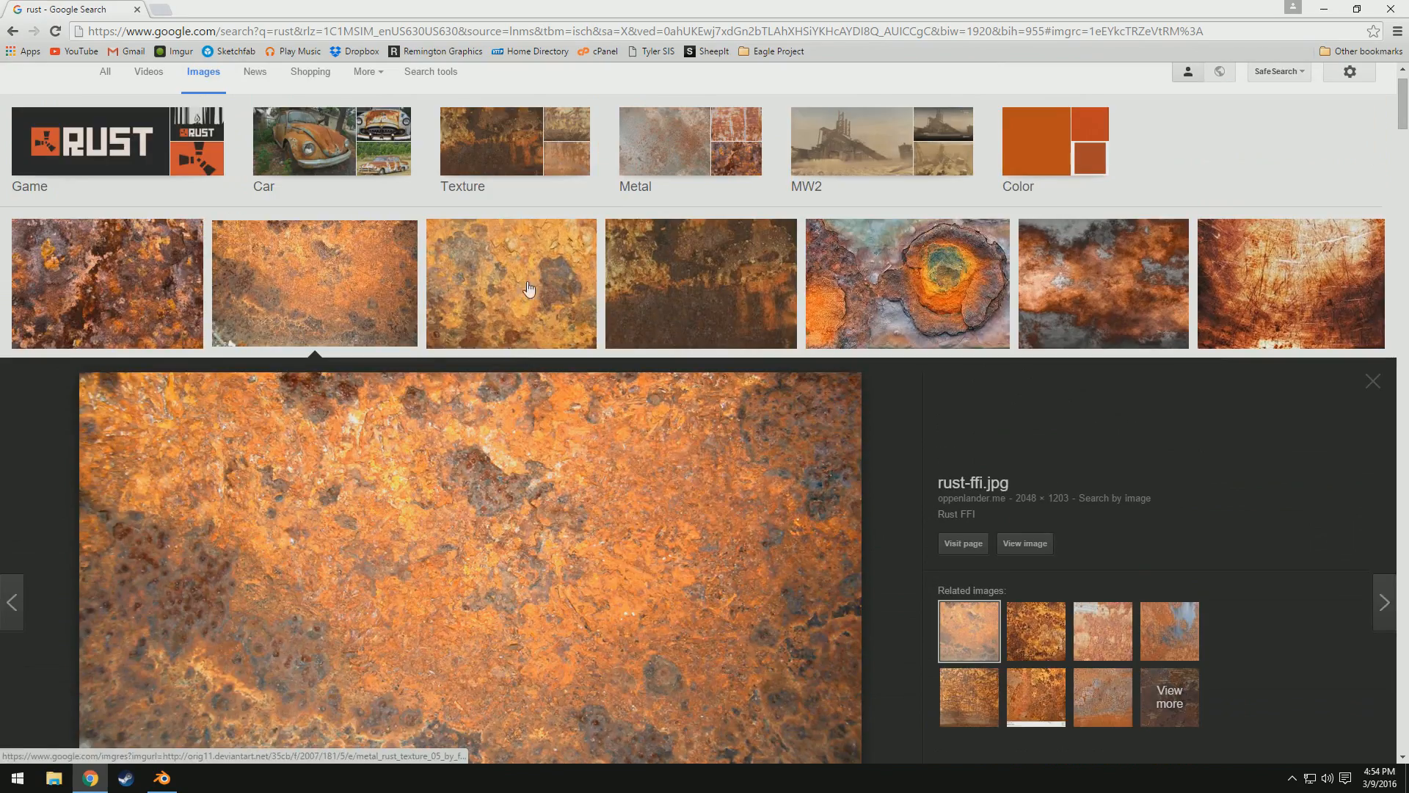
scroll(512, 402, "down", 2)
right_click(522, 395)
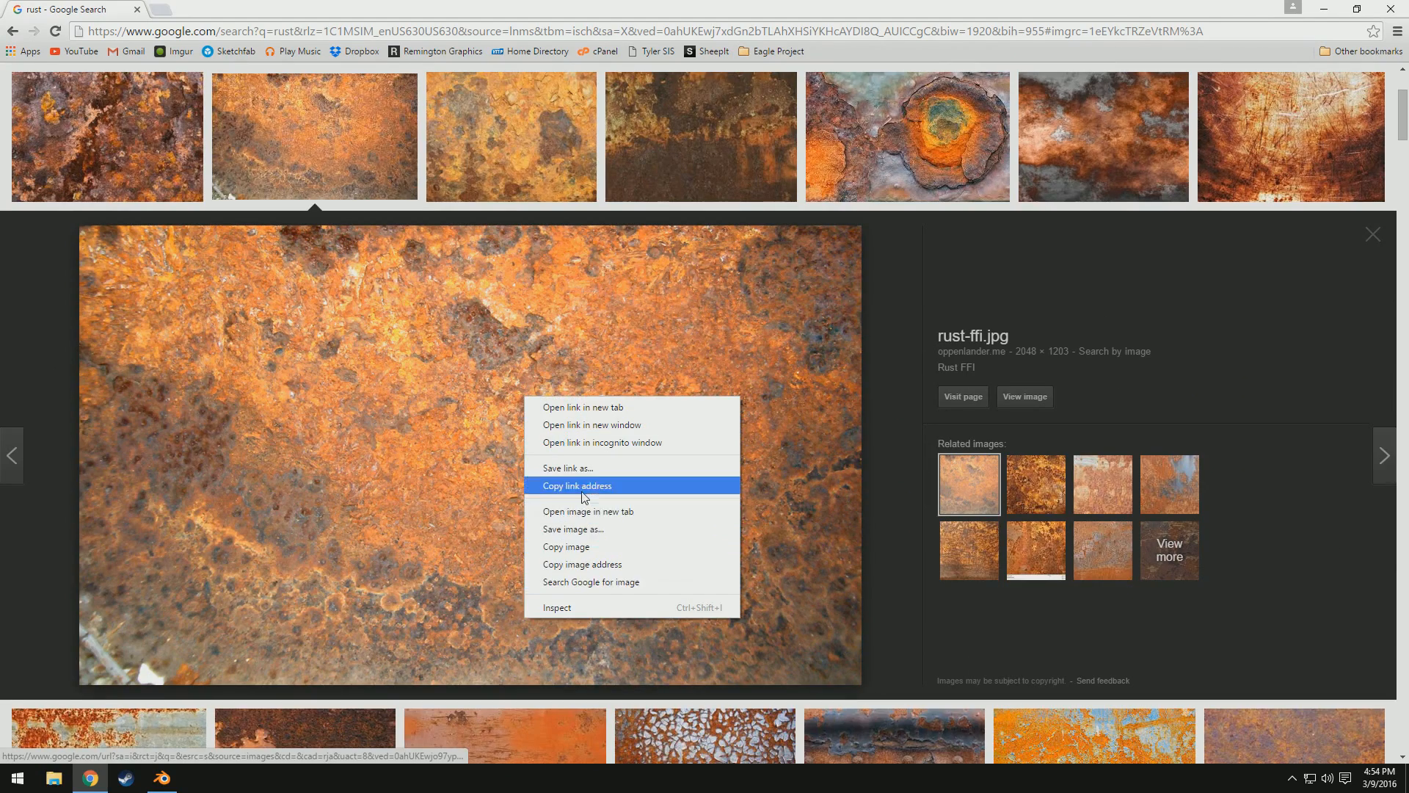
left_click(573, 528)
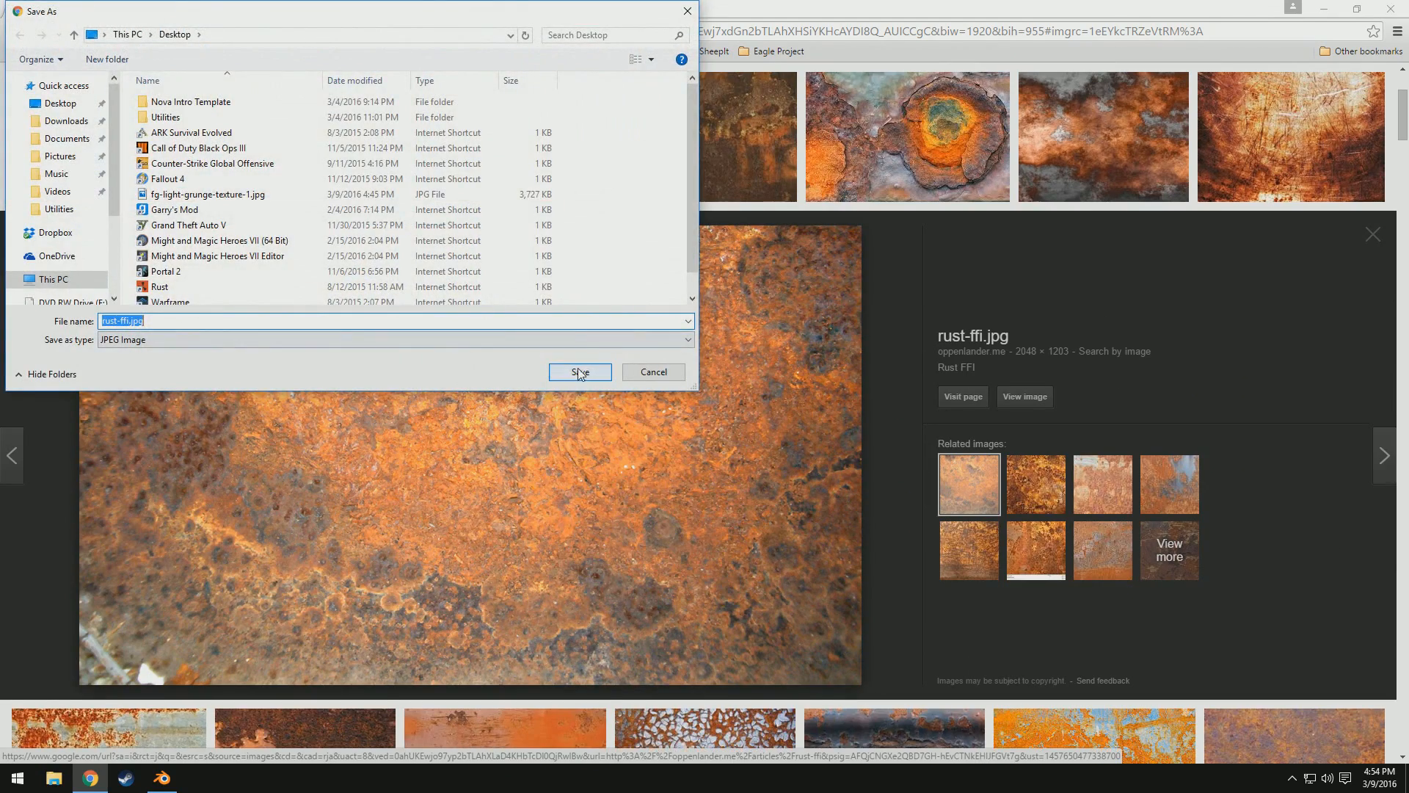
left_click(581, 372)
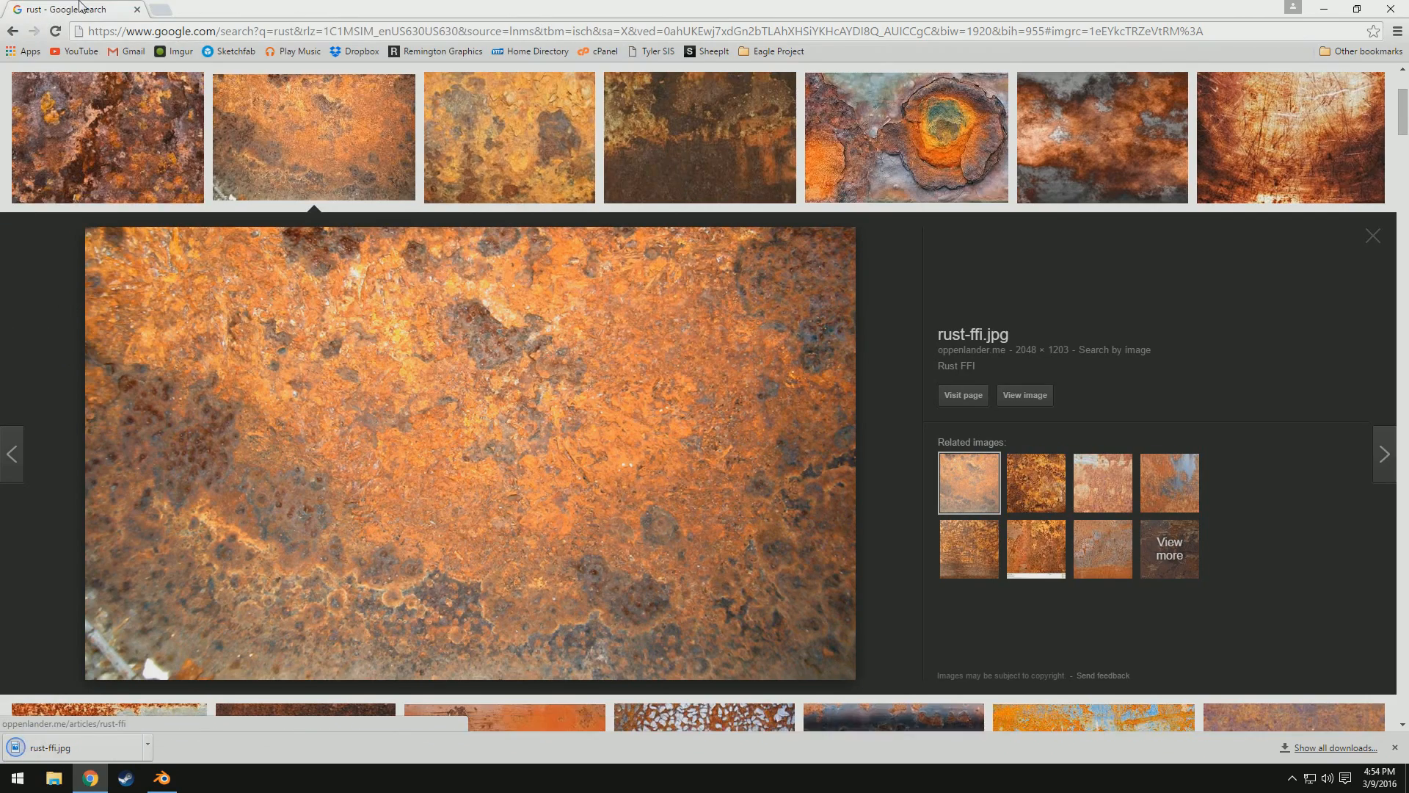
Step: Switch back to Blender and add a third Image Texture node below the two existing ones
left_click(162, 778)
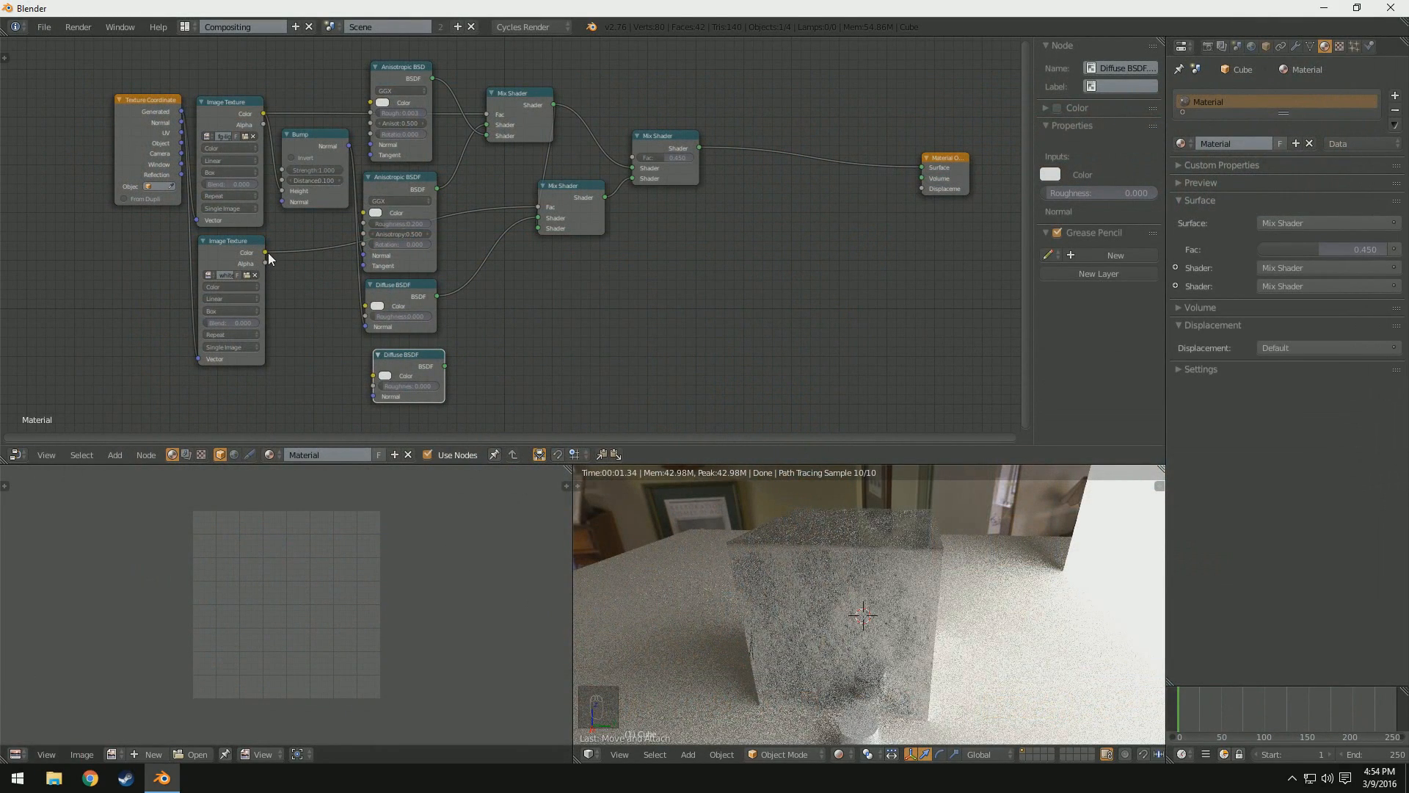
left_click(115, 454)
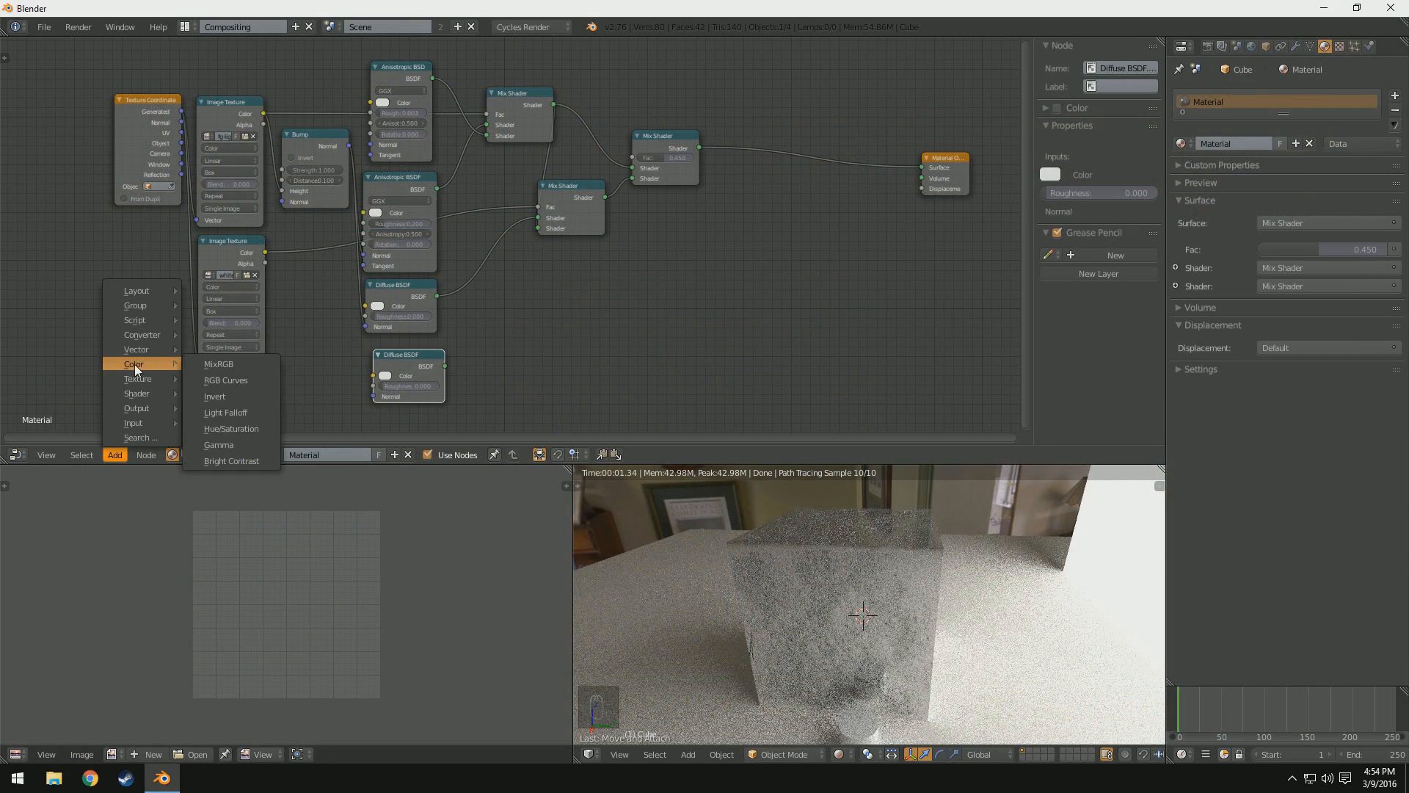
mouse_move(138, 380)
left_click(213, 379)
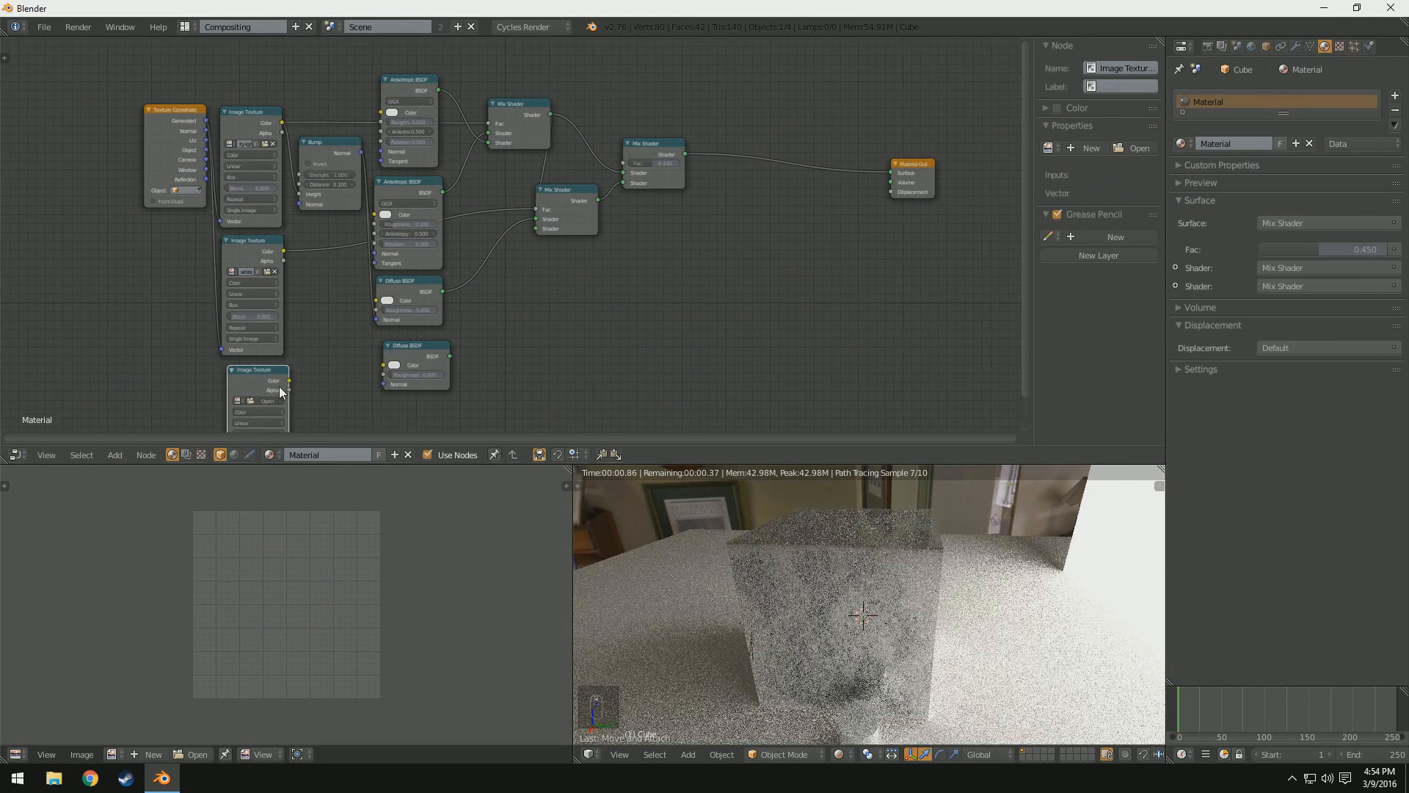
left_click(275, 390)
Step: Load rust-ffi.jpg from the Desktop into the new Image Texture and link its Color to the lowest Diffuse BSDF's Color
left_click(276, 389)
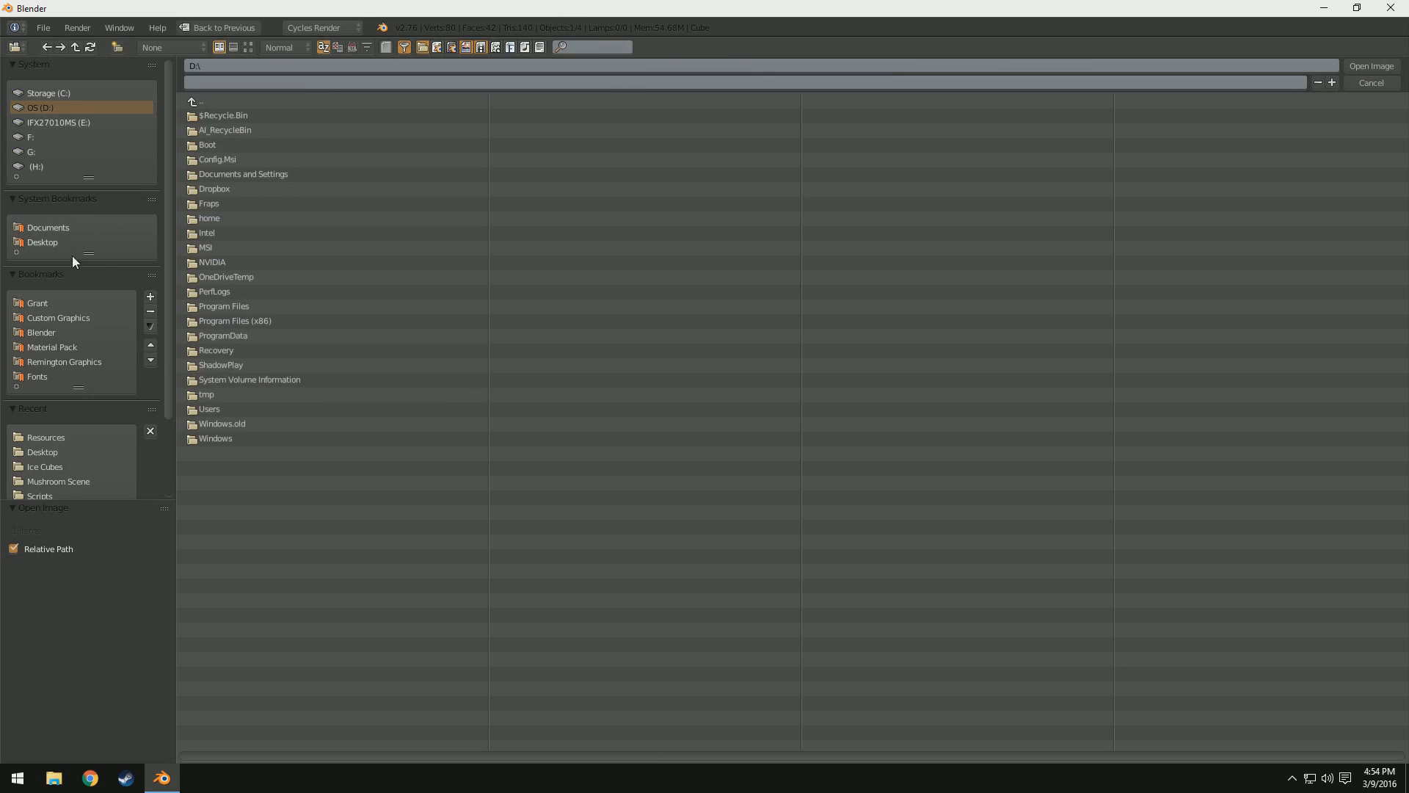
left_click(55, 243)
double_click(240, 176)
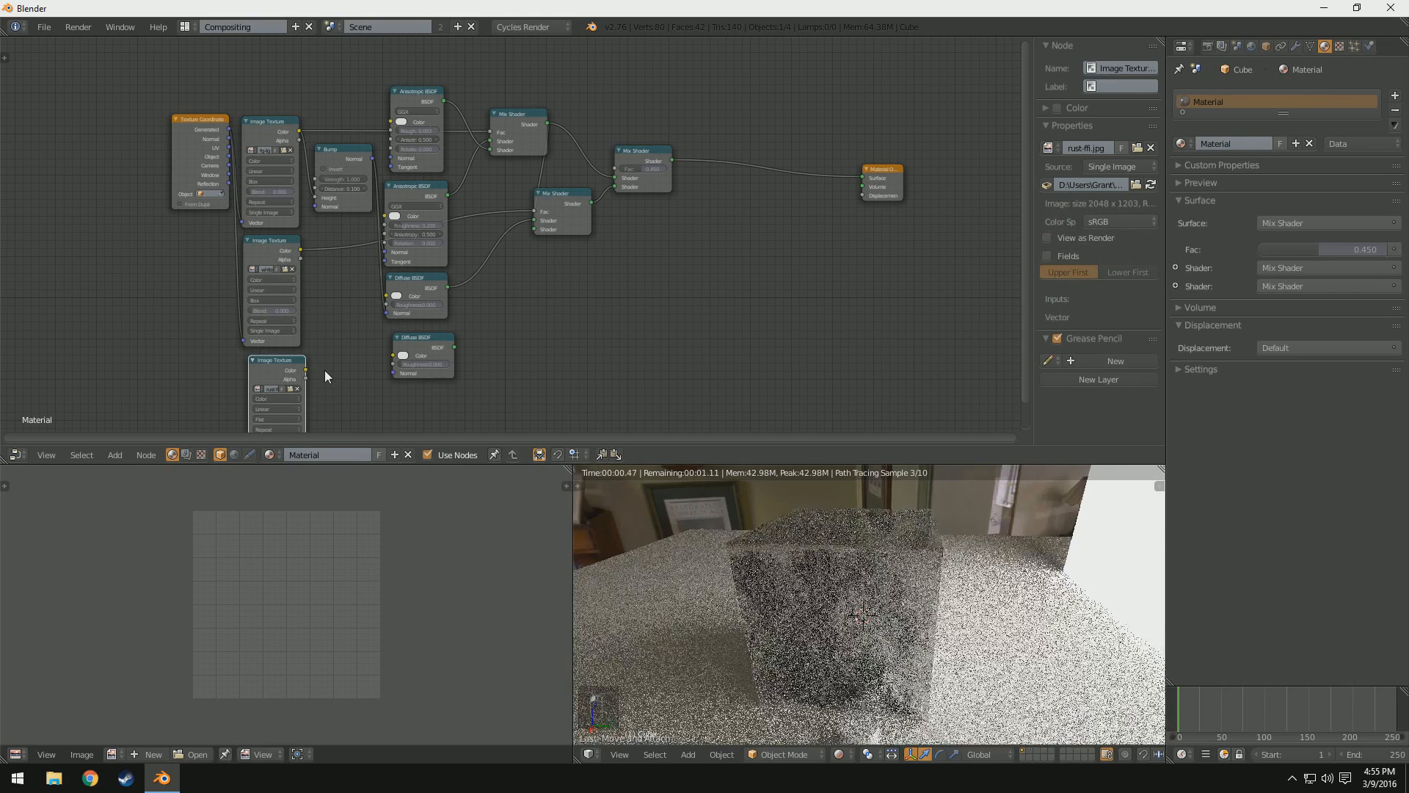
left_click_drag(305, 370, 389, 357)
scroll(267, 310, "up", 1)
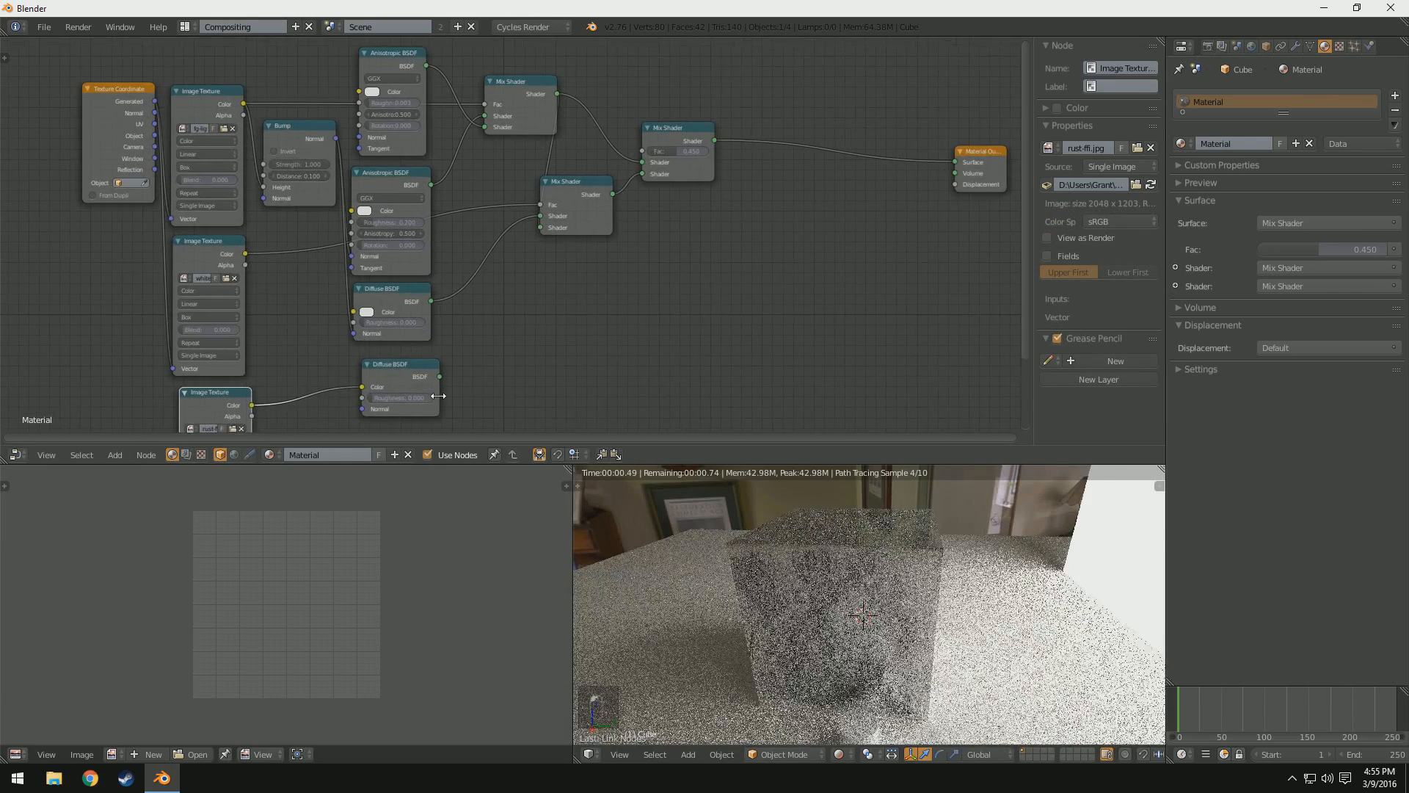
Step: Insert a fourth Mix Shader between the third Mix Shader and the Material Output, placing it below the existing link
middle_click_drag(267, 310, 297, 266)
left_click(117, 455)
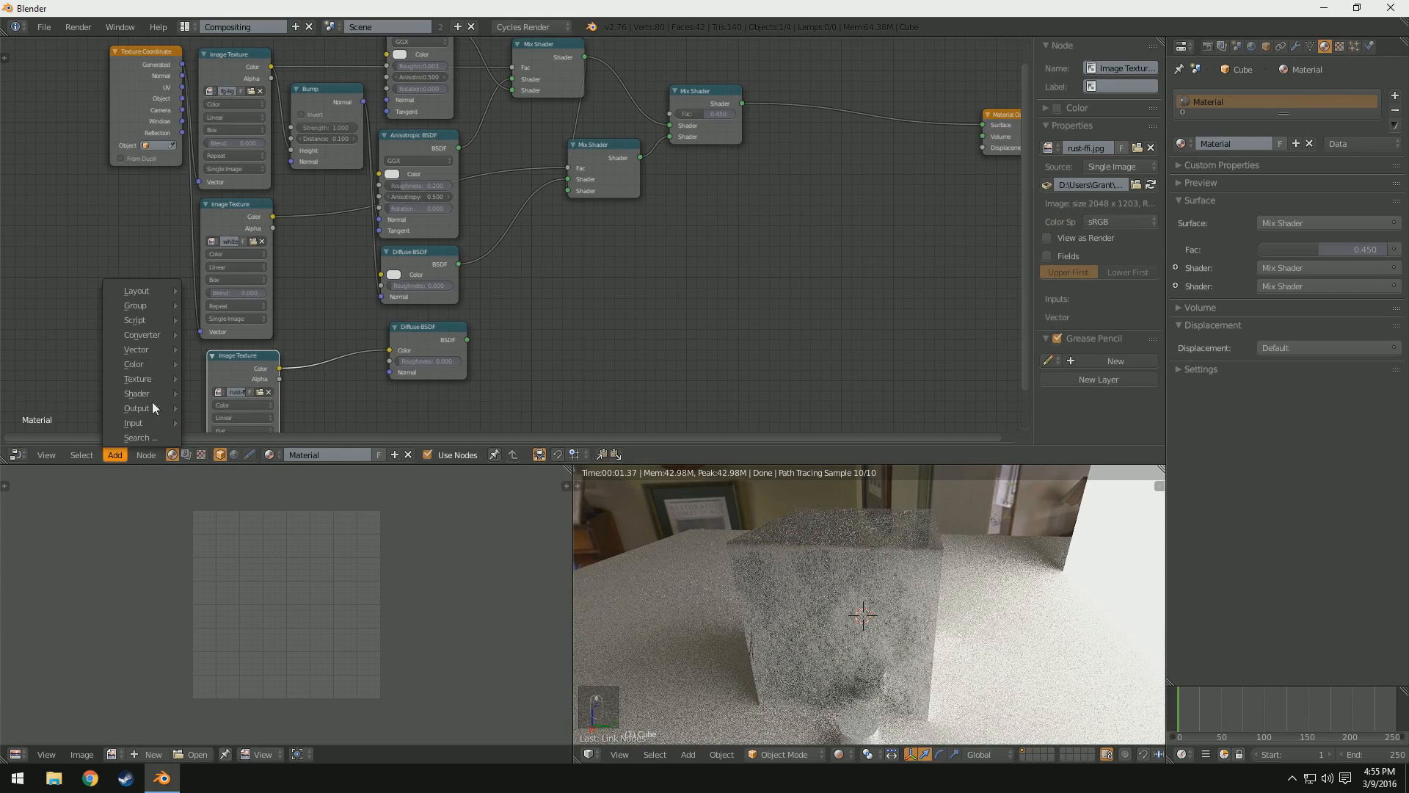
mouse_move(158, 395)
left_click(220, 397)
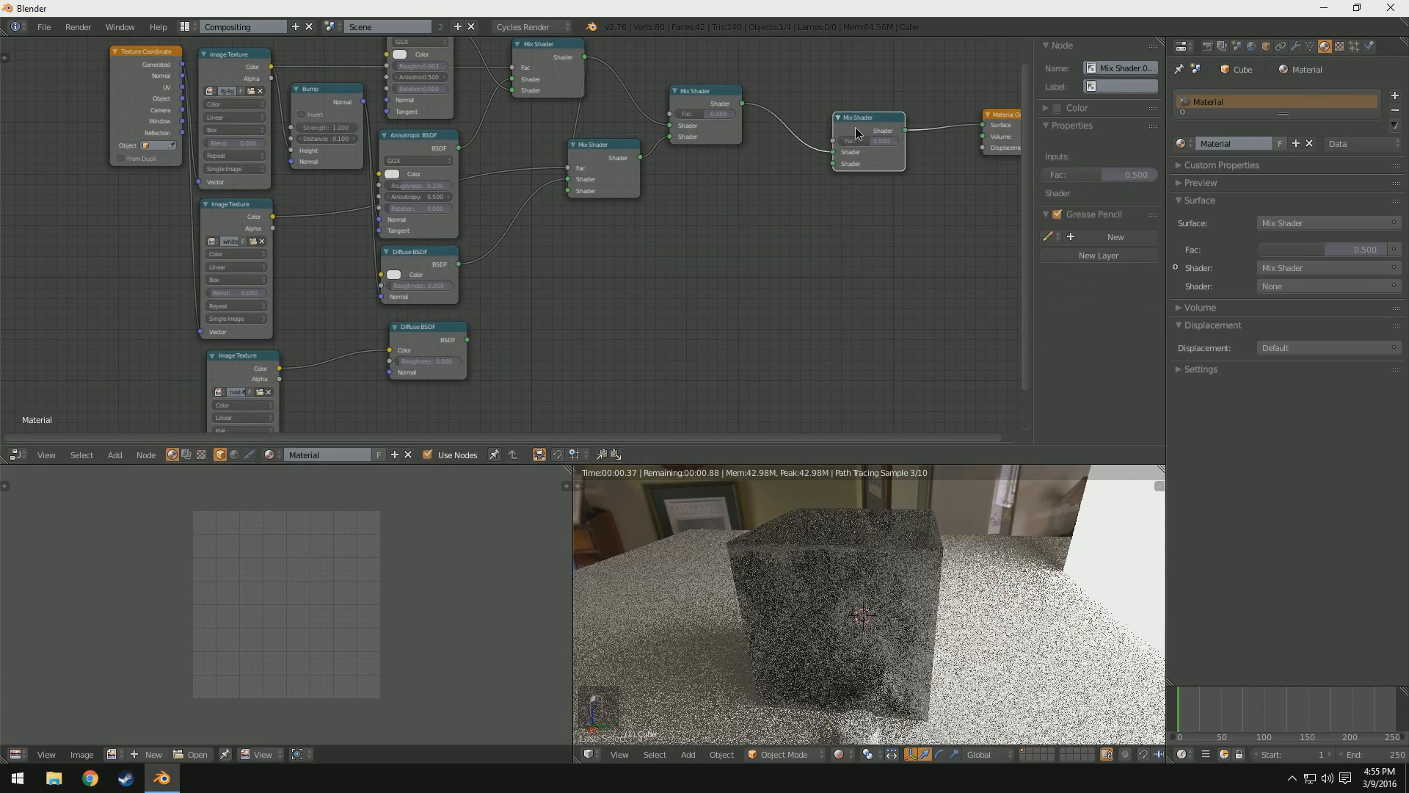
left_click(812, 231)
Step: Link the grunge Image Texture's Color output to the Fac input of the new Mix Shader
left_click_drag(276, 220, 274, 222)
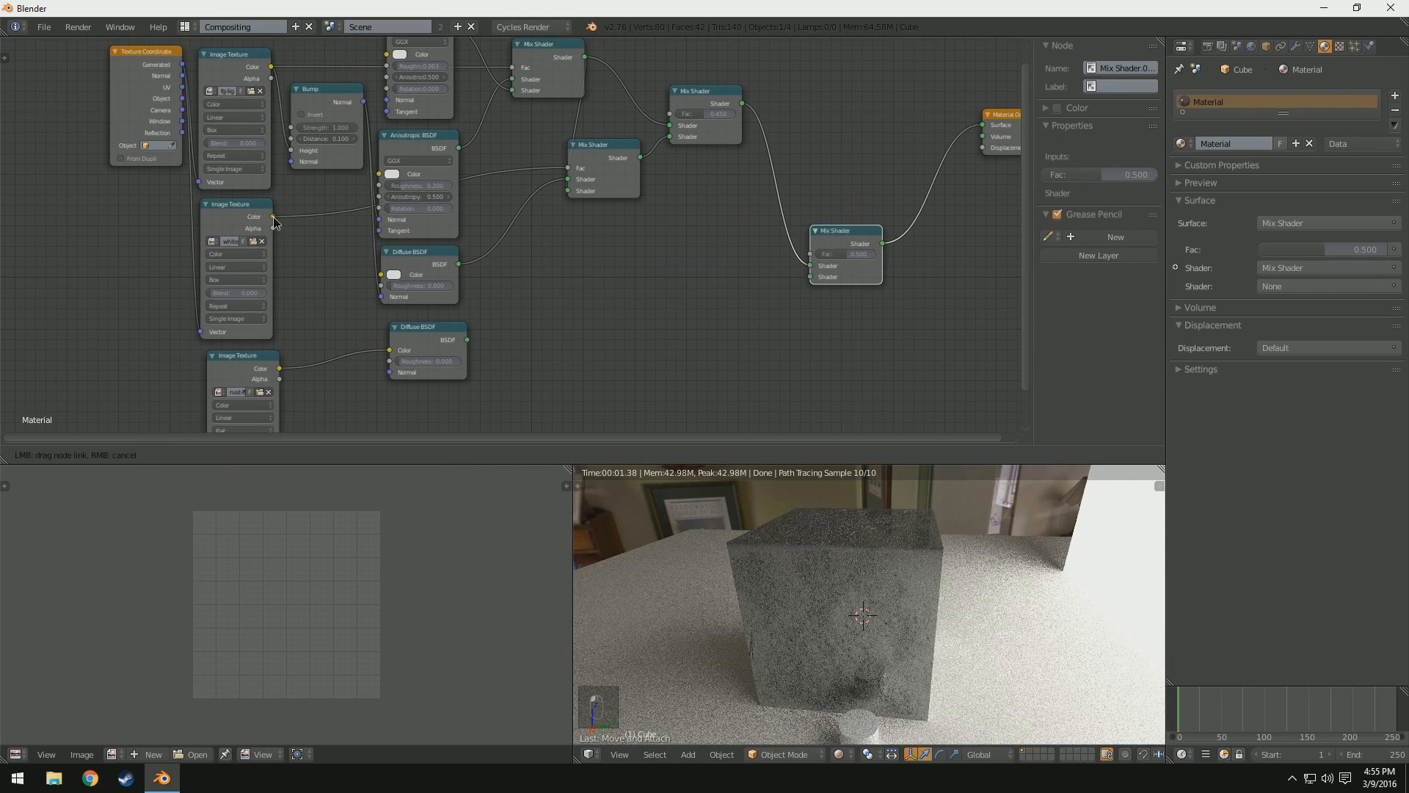
left_click_drag(361, 220, 371, 212)
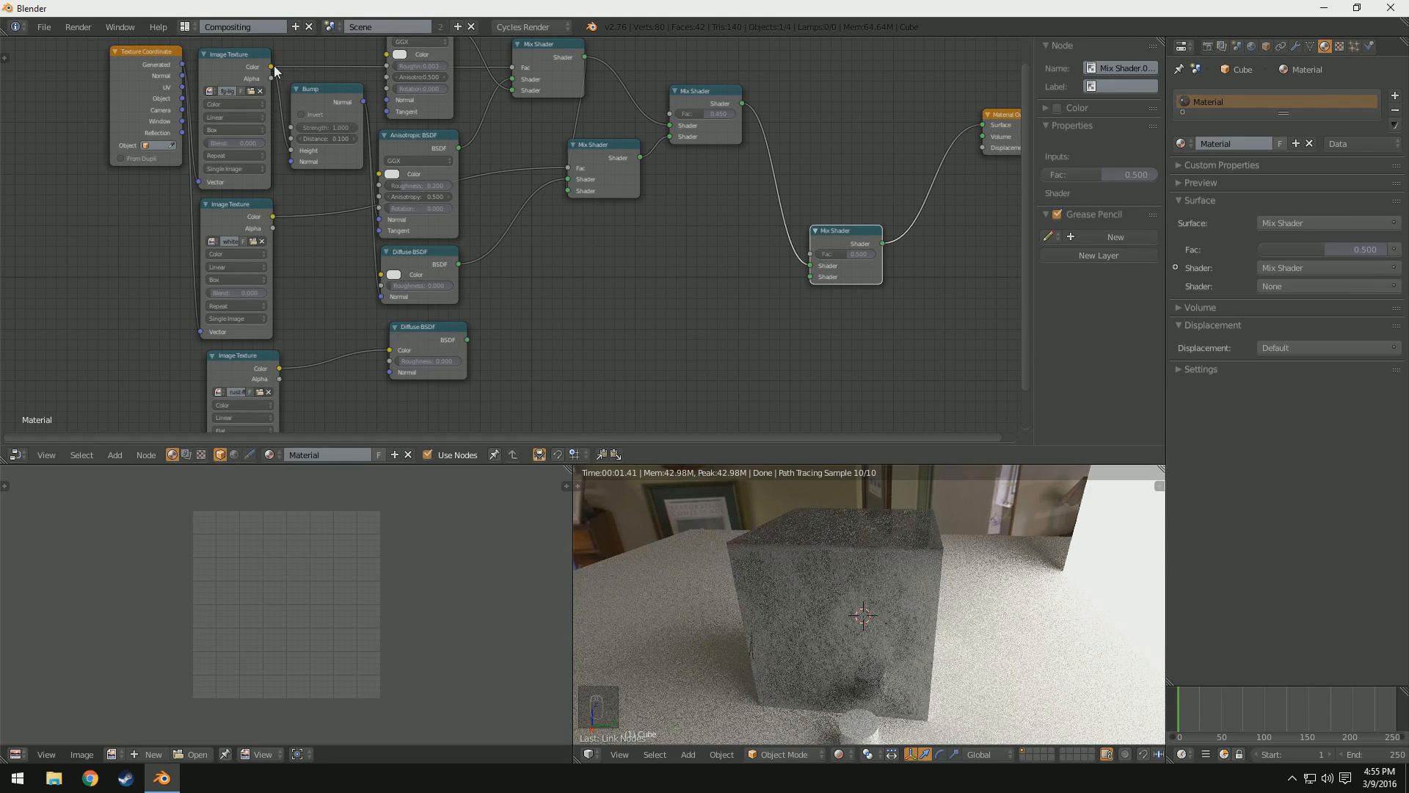
left_click_drag(276, 71, 451, 105)
left_click_drag(765, 265, 812, 255)
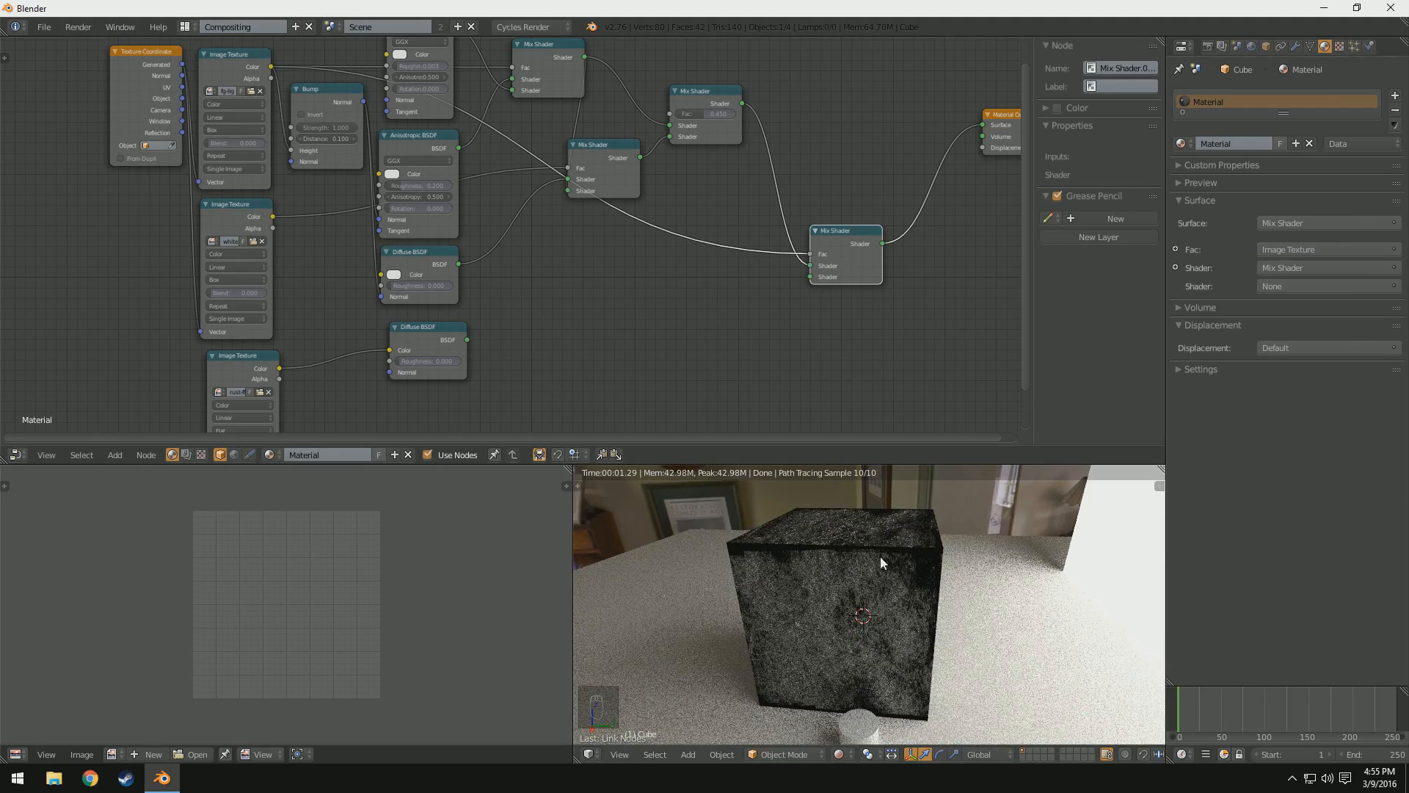
Step: Connect the rust Diffuse BSDF to the second Shader input of the new Mix Shader
middle_click_drag(945, 591, 820, 514)
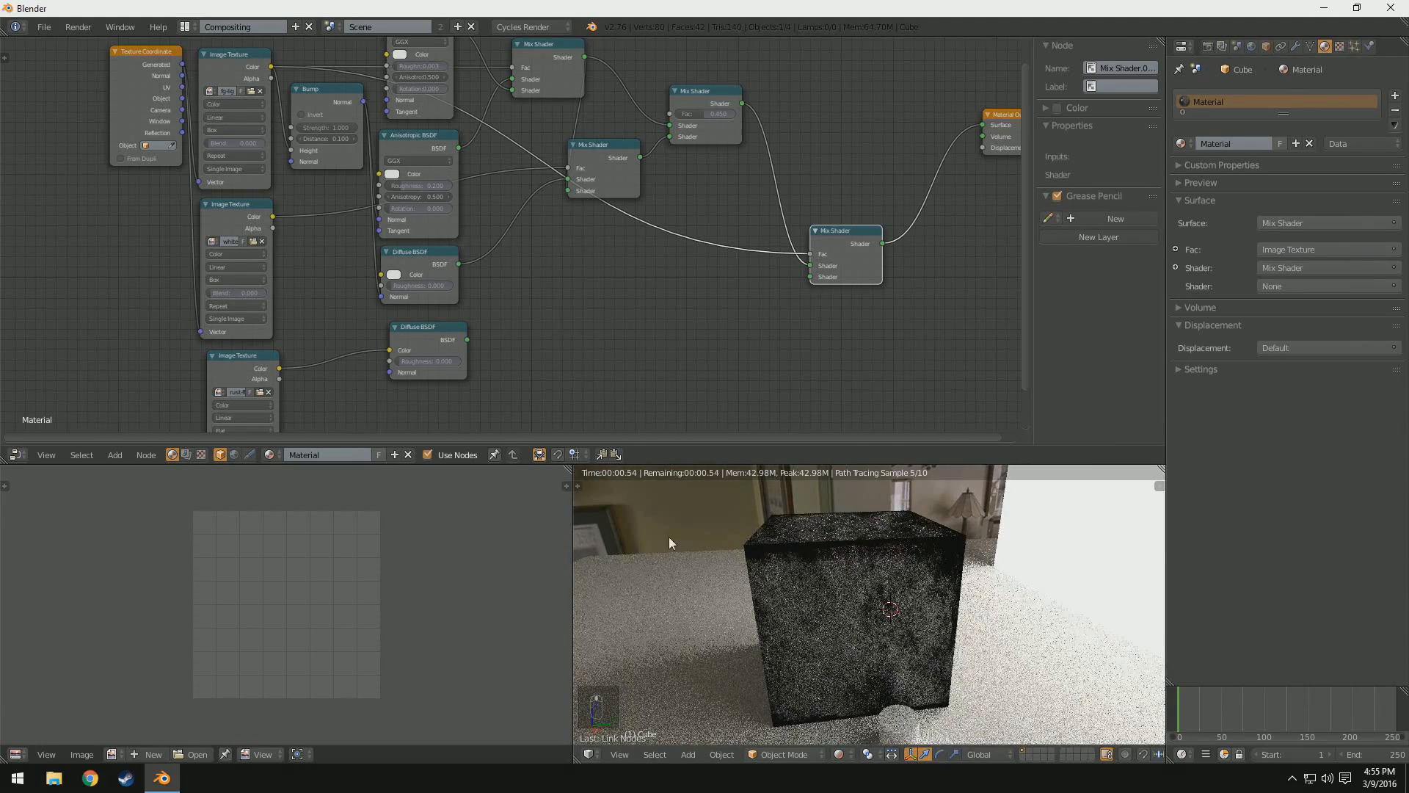
mouse_move(864, 605)
middle_mouse_down()
mouse_move(897, 598)
mouse_move(753, 533)
mouse_move(790, 502)
mouse_move(807, 565)
middle_mouse_up()
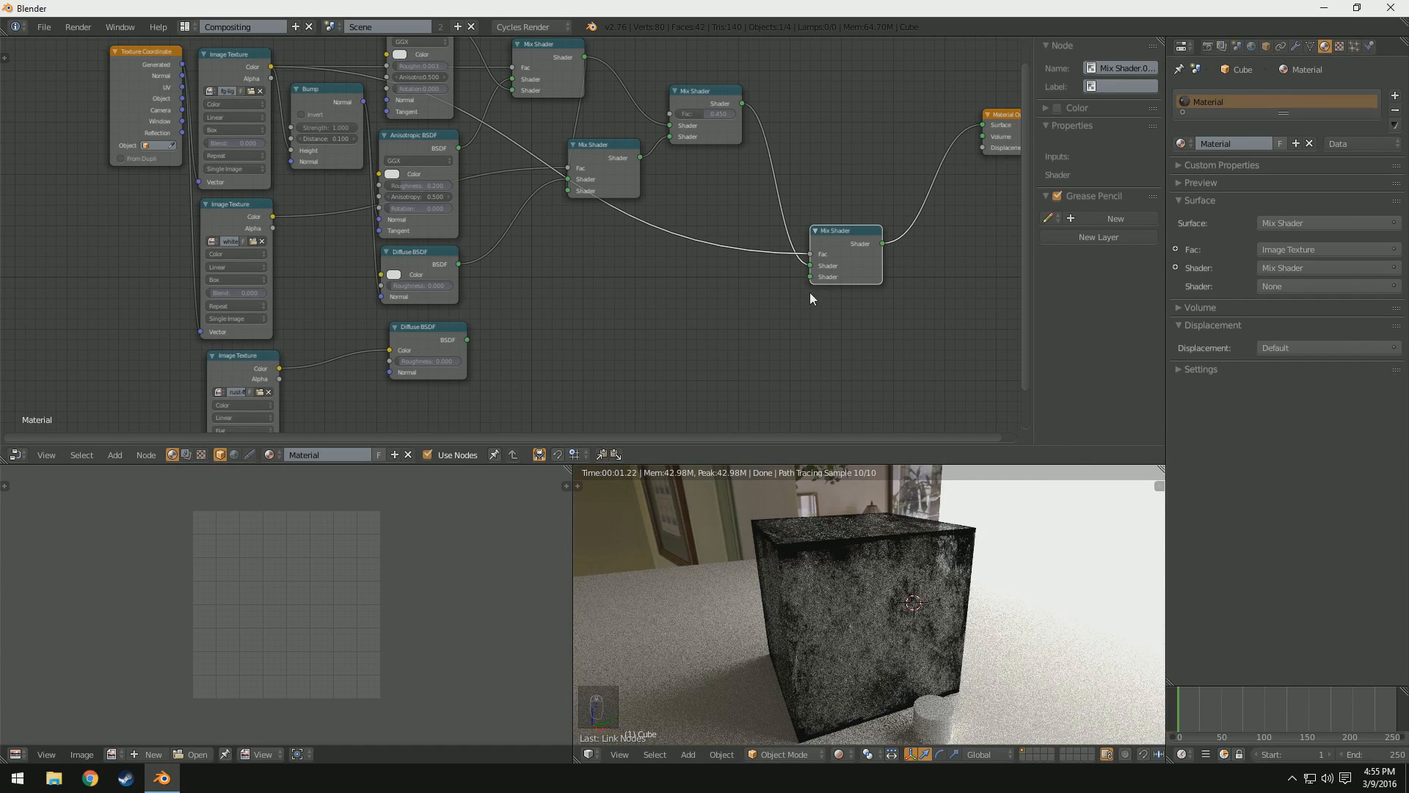
middle_click_drag(811, 615, 868, 606)
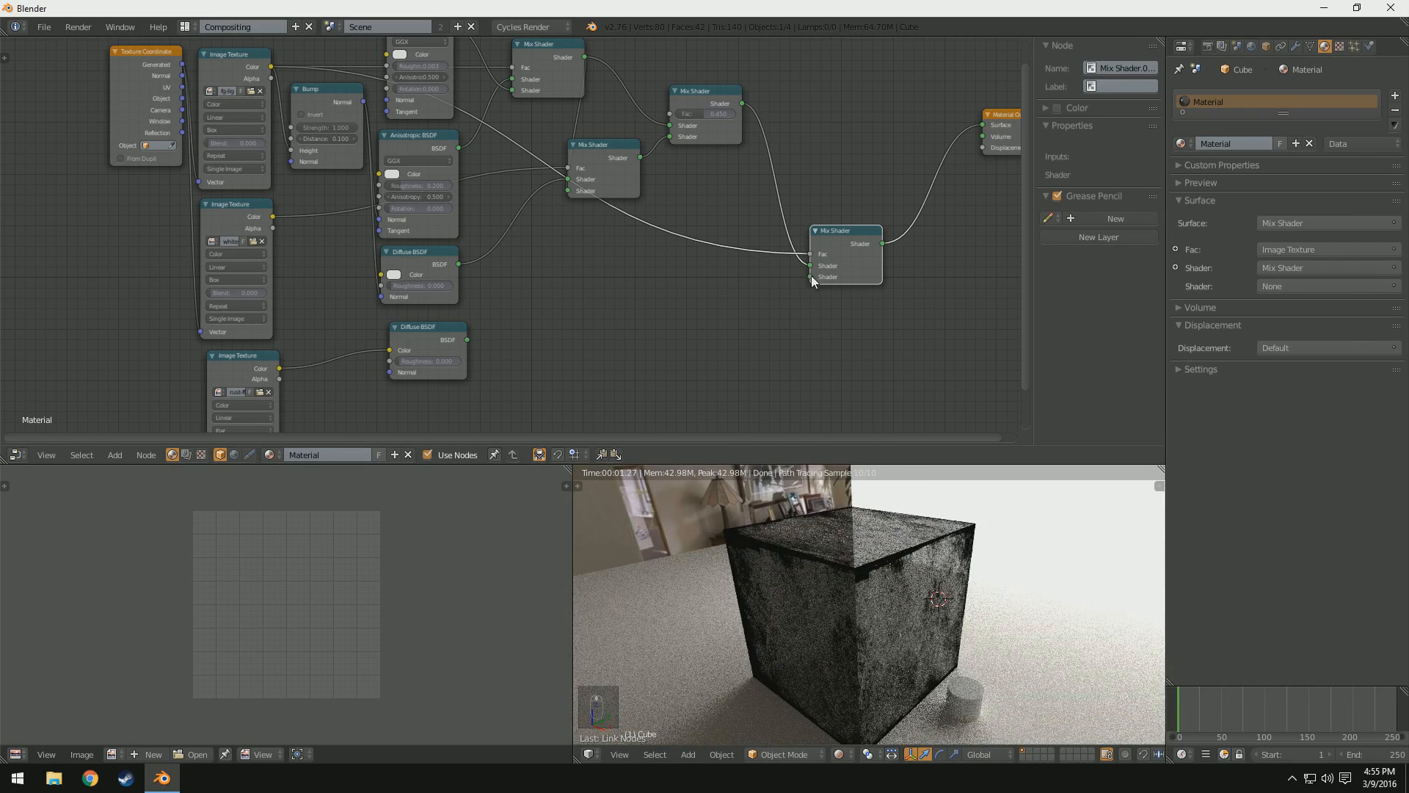
left_click_drag(811, 277, 673, 309)
left_click_drag(470, 349, 468, 345)
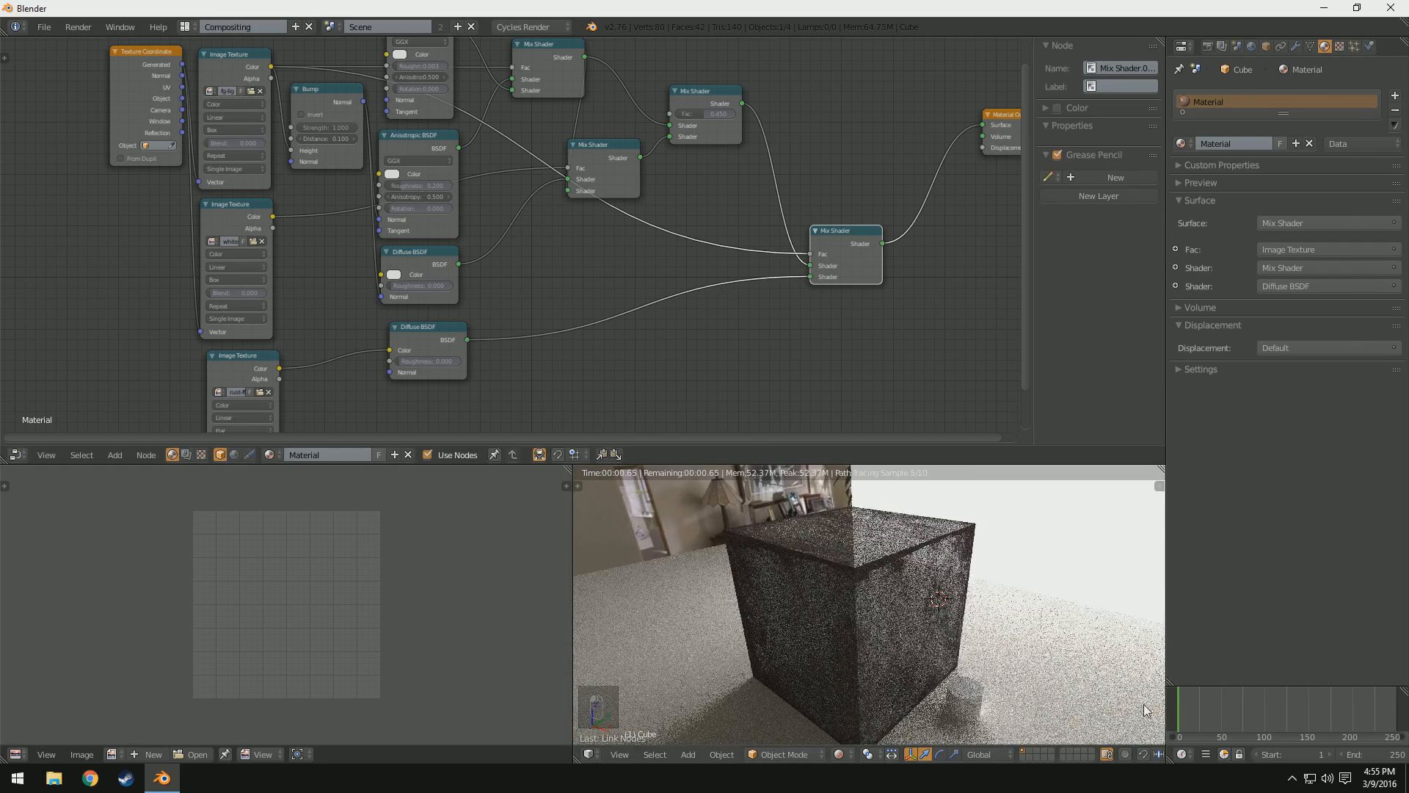
Step: Set the Y mapping location of the grunge Image Texture to 0.22
mouse_move(1026, 603)
middle_mouse_down()
mouse_move(947, 598)
mouse_move(926, 621)
mouse_move(976, 646)
mouse_move(945, 712)
middle_mouse_up()
scroll(970, 650, "up", 4)
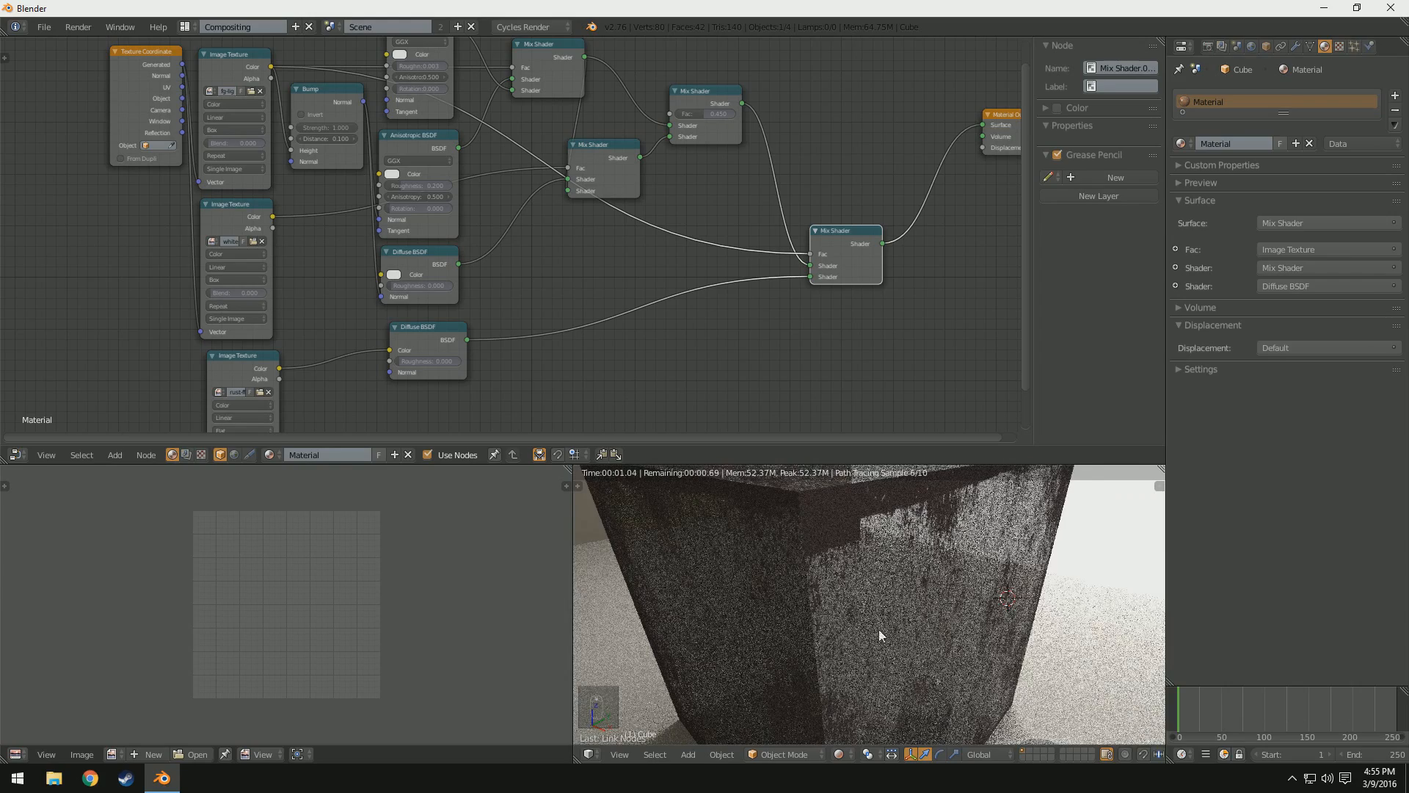
middle_click_drag(881, 636, 891, 572)
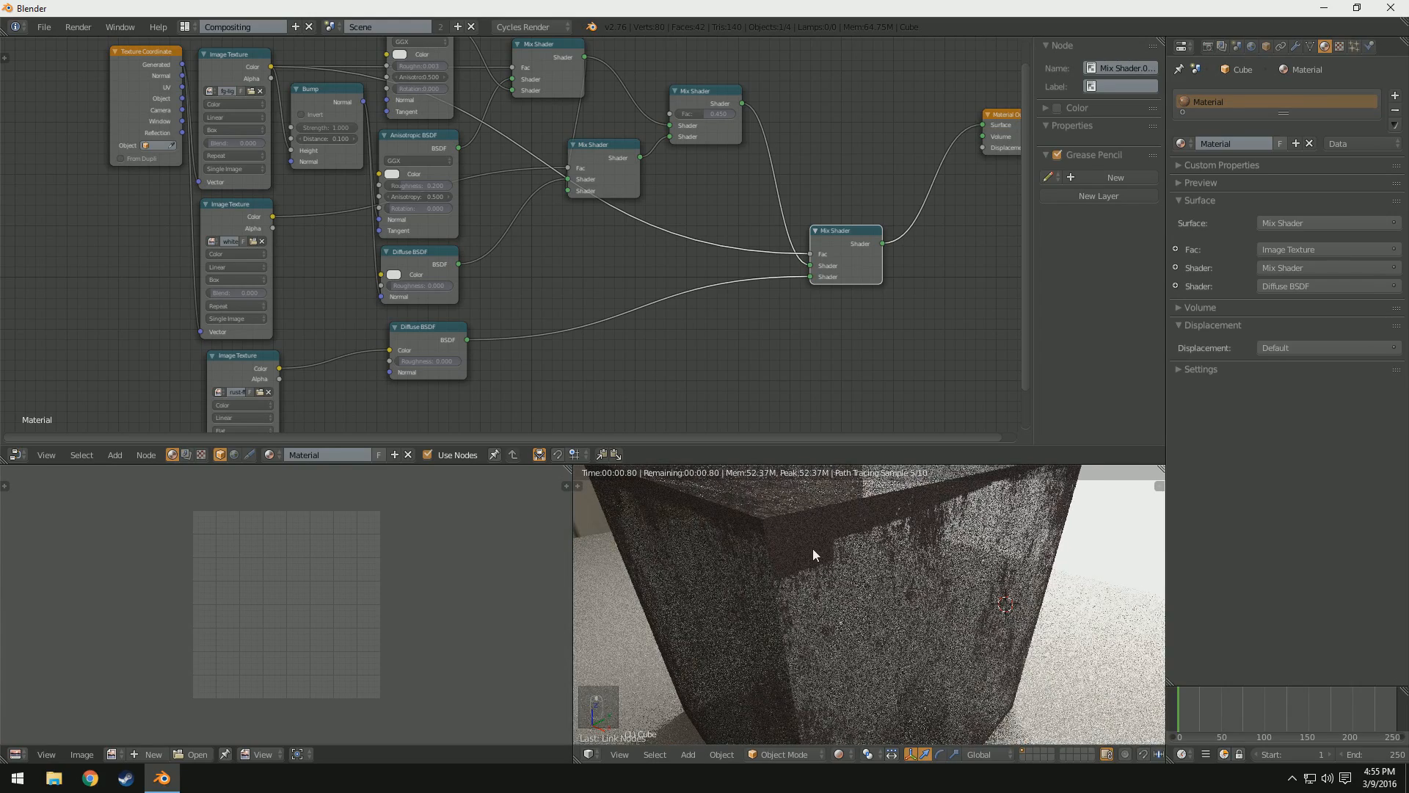
left_click(227, 70)
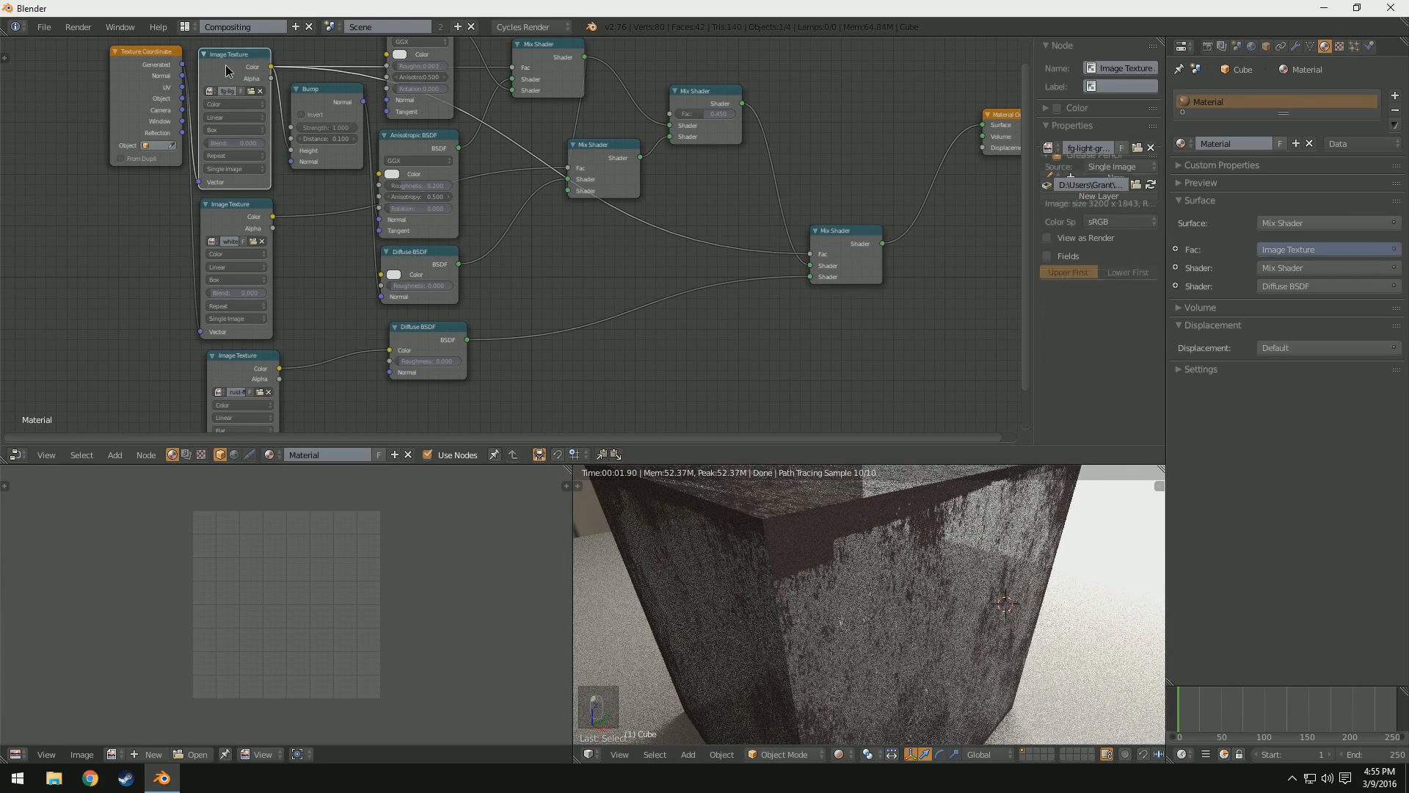
left_click(1340, 46)
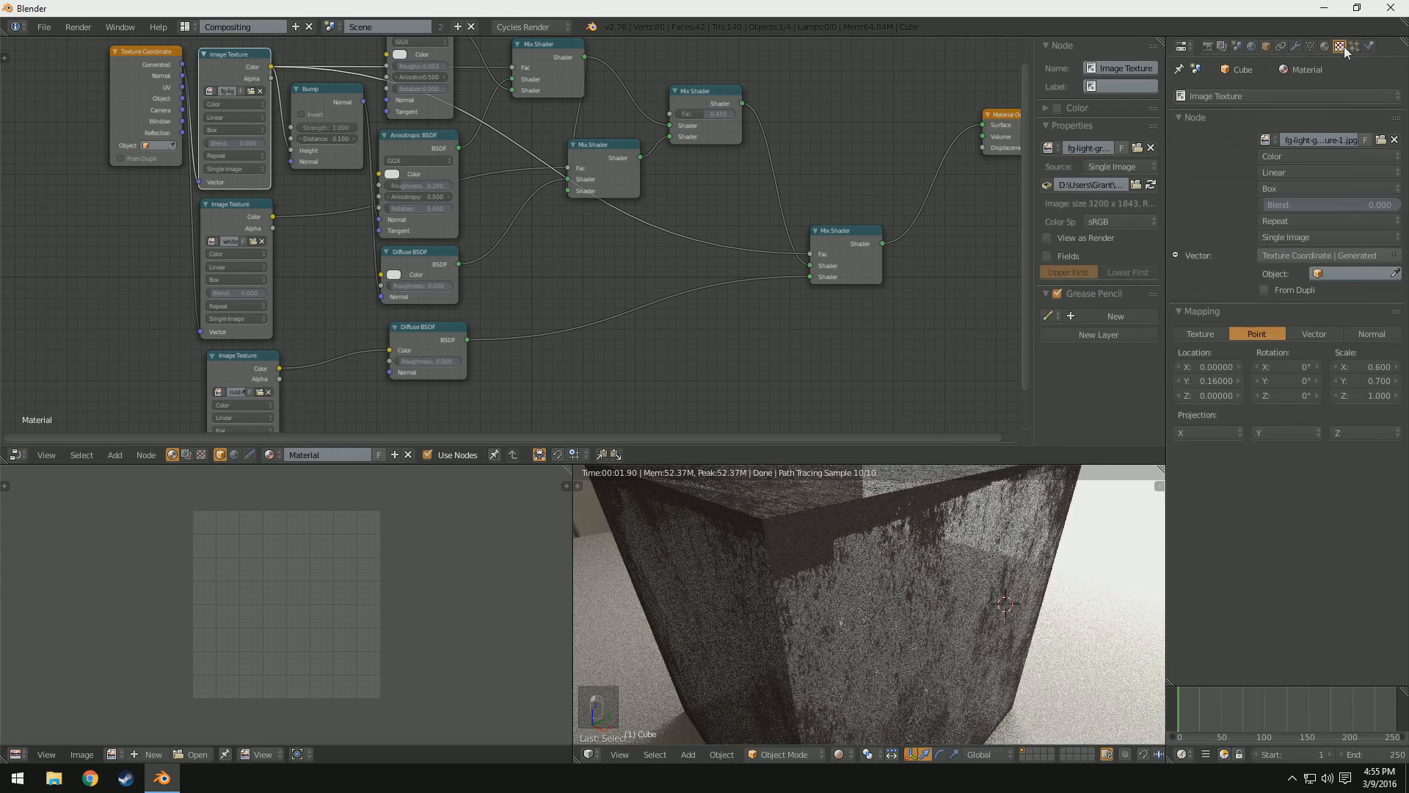
left_click(1239, 382)
left_click(1239, 382)
left_click(1239, 381)
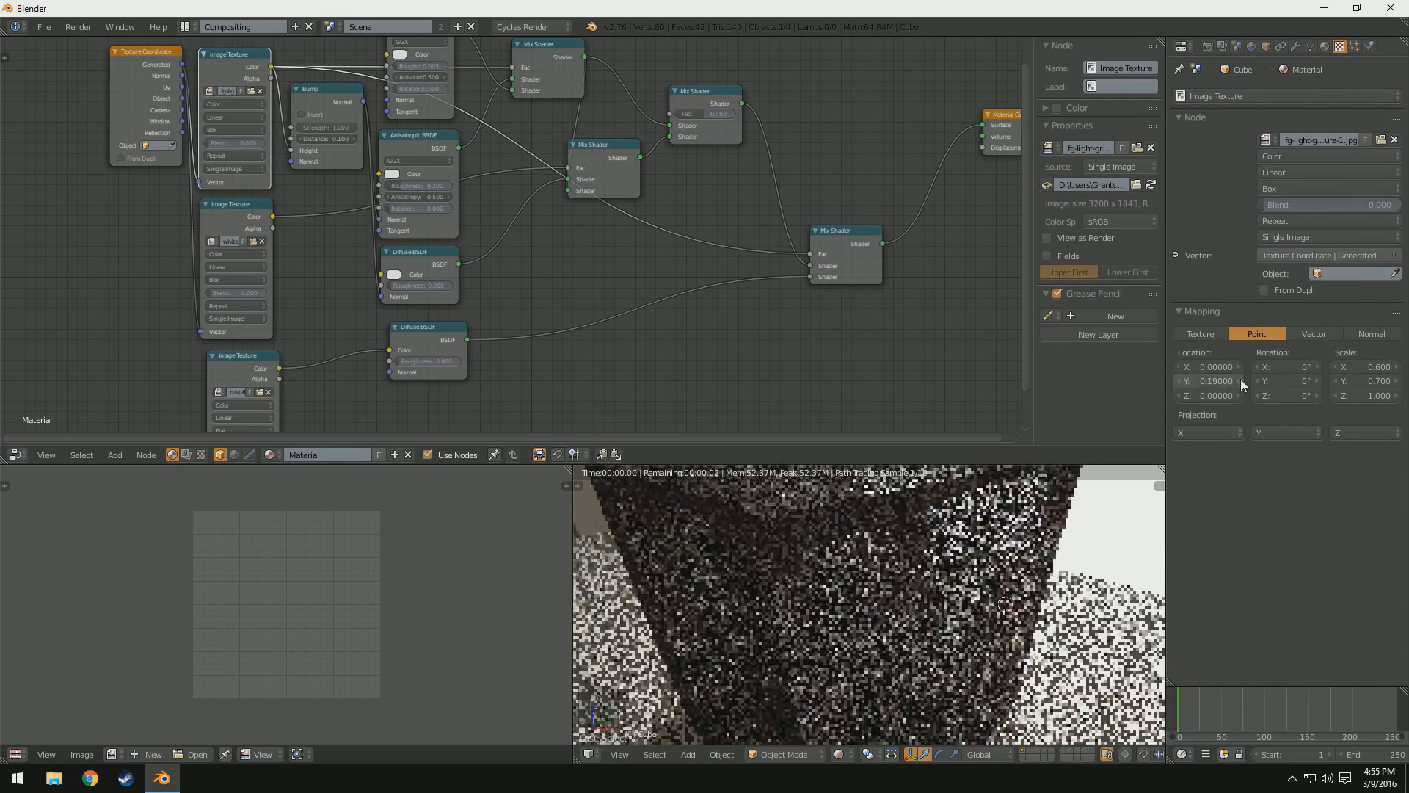
left_click(1240, 382)
left_click(1240, 382)
left_click(1239, 381)
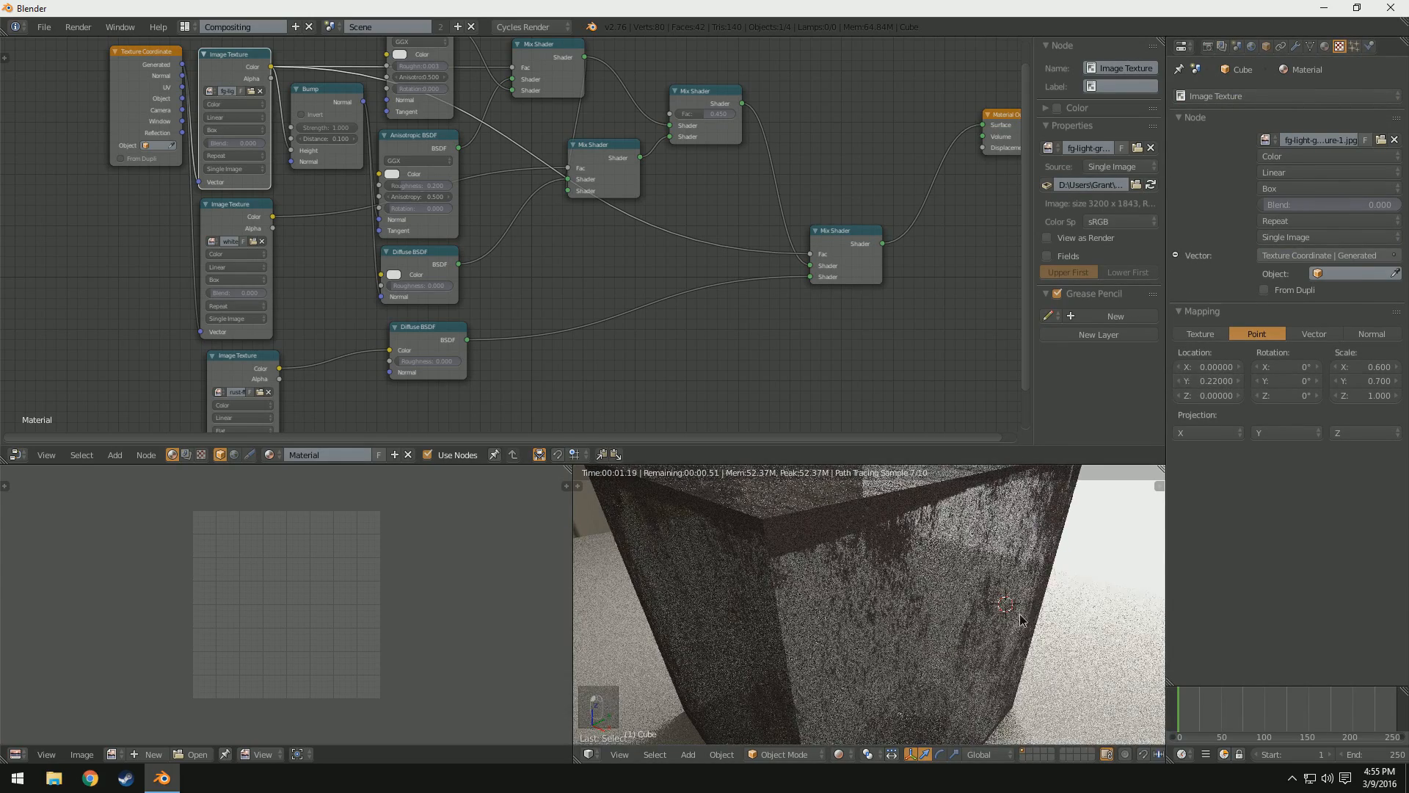
Step: Move the rust Diffuse BSDF farther away from its Image Texture, toward the Mix Shaders
middle_click_drag(1021, 621, 953, 635)
scroll(1009, 624, "down", 3)
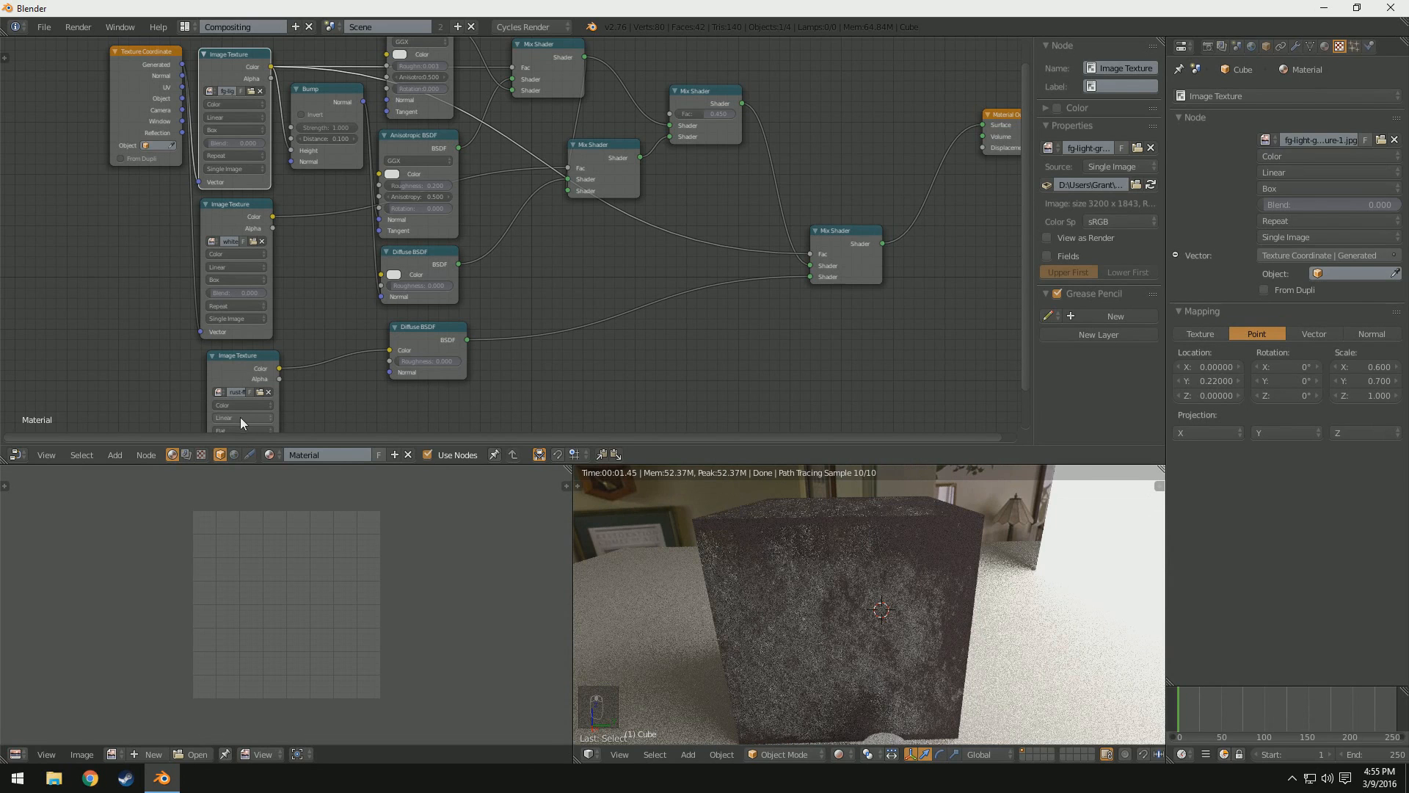
left_click_drag(450, 348, 534, 340)
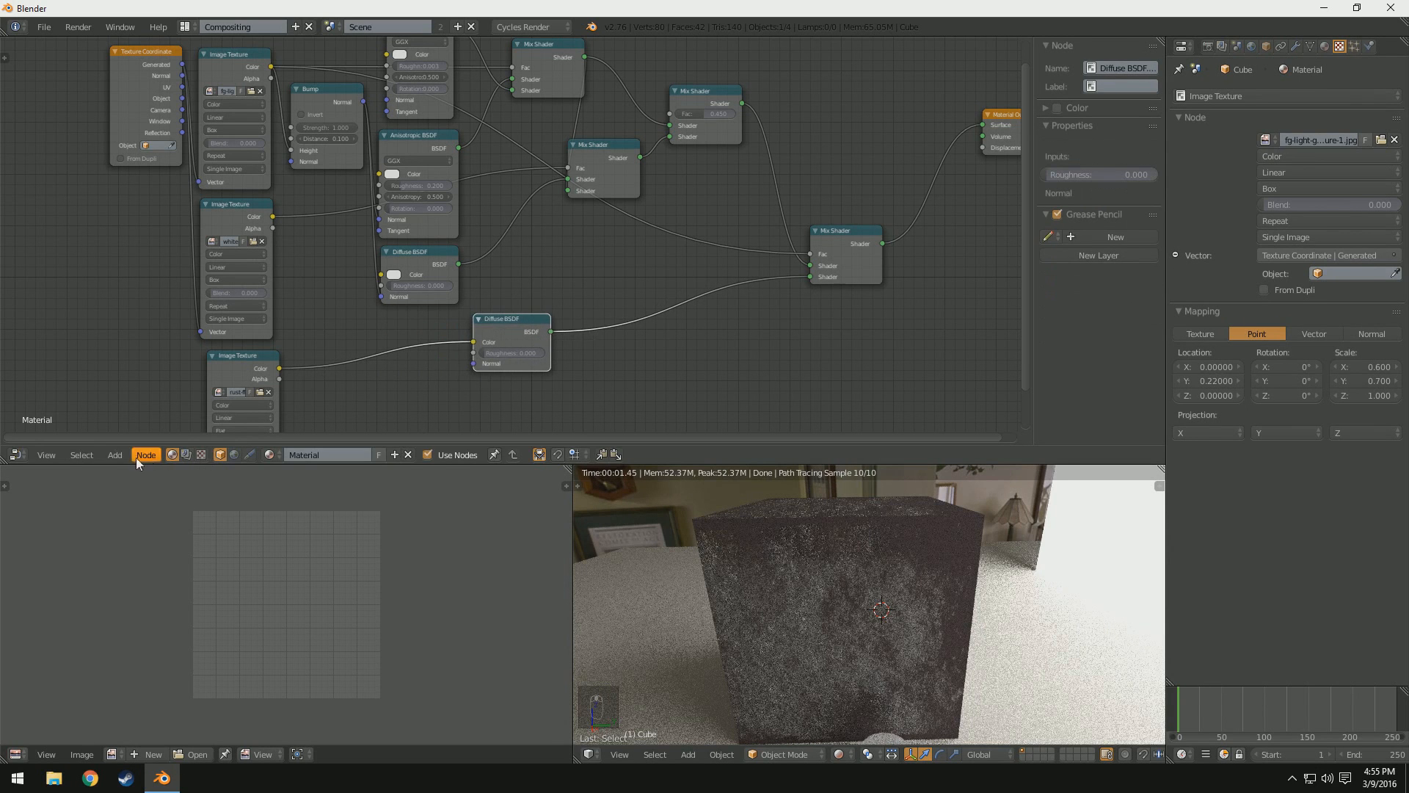
left_click(115, 454)
Step: Link the Texture Coordinate's Generated output to the rust Image Texture's Vector and set that texture's projection to Box
middle_click_drag(143, 344, 207, 257)
scroll(207, 257, "down", 1)
scroll(207, 258, "down", 2)
middle_click_drag(224, 119, 224, 152)
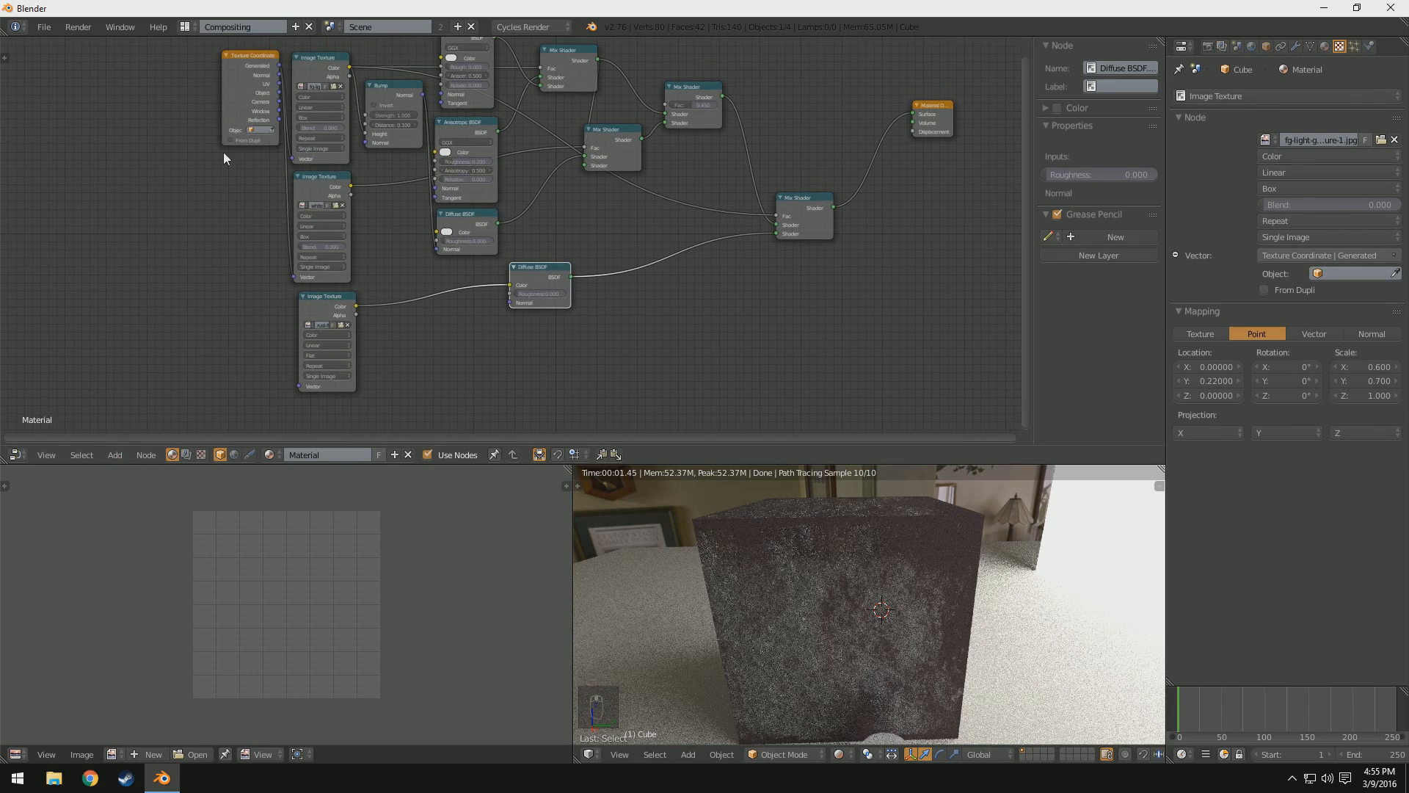
left_click_drag(280, 67, 300, 387)
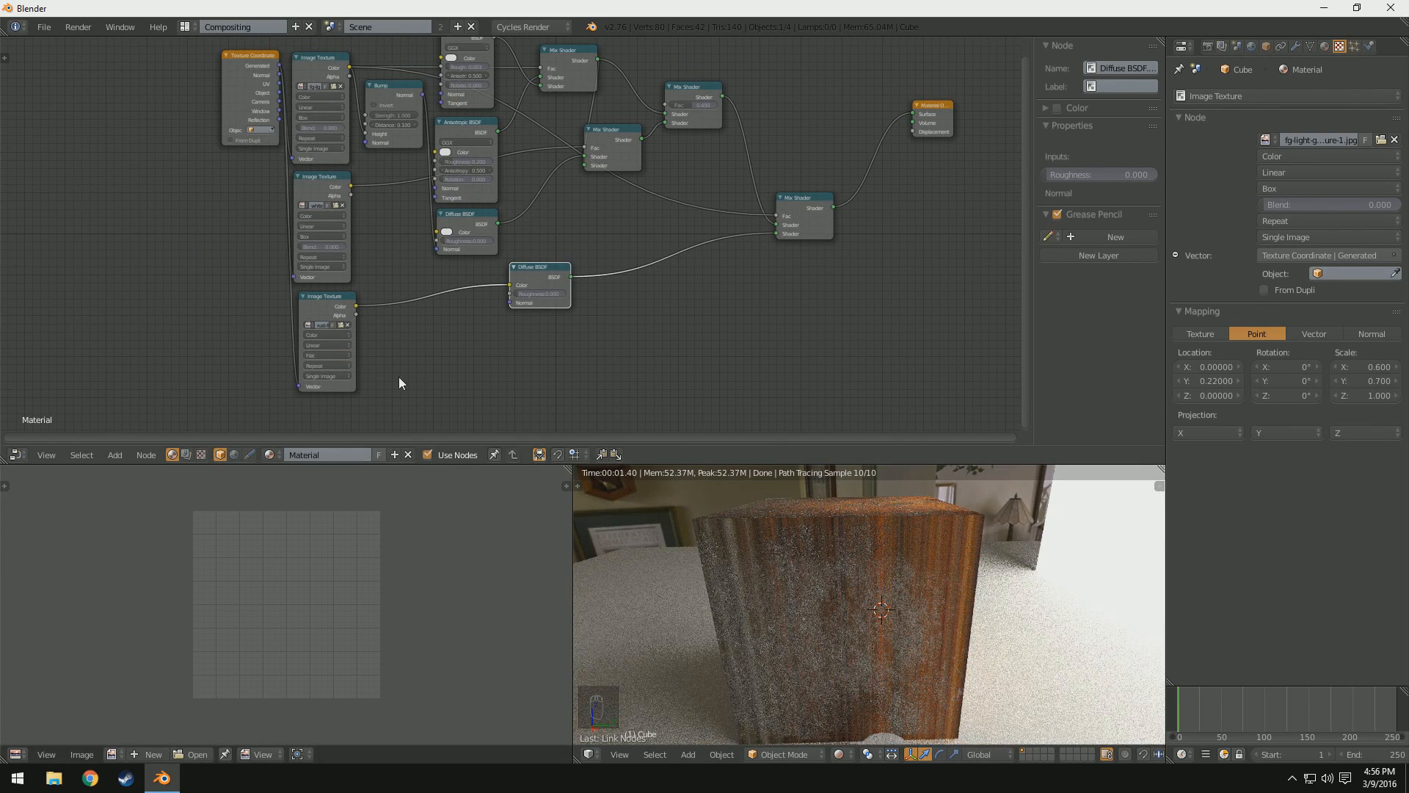
left_click(316, 335)
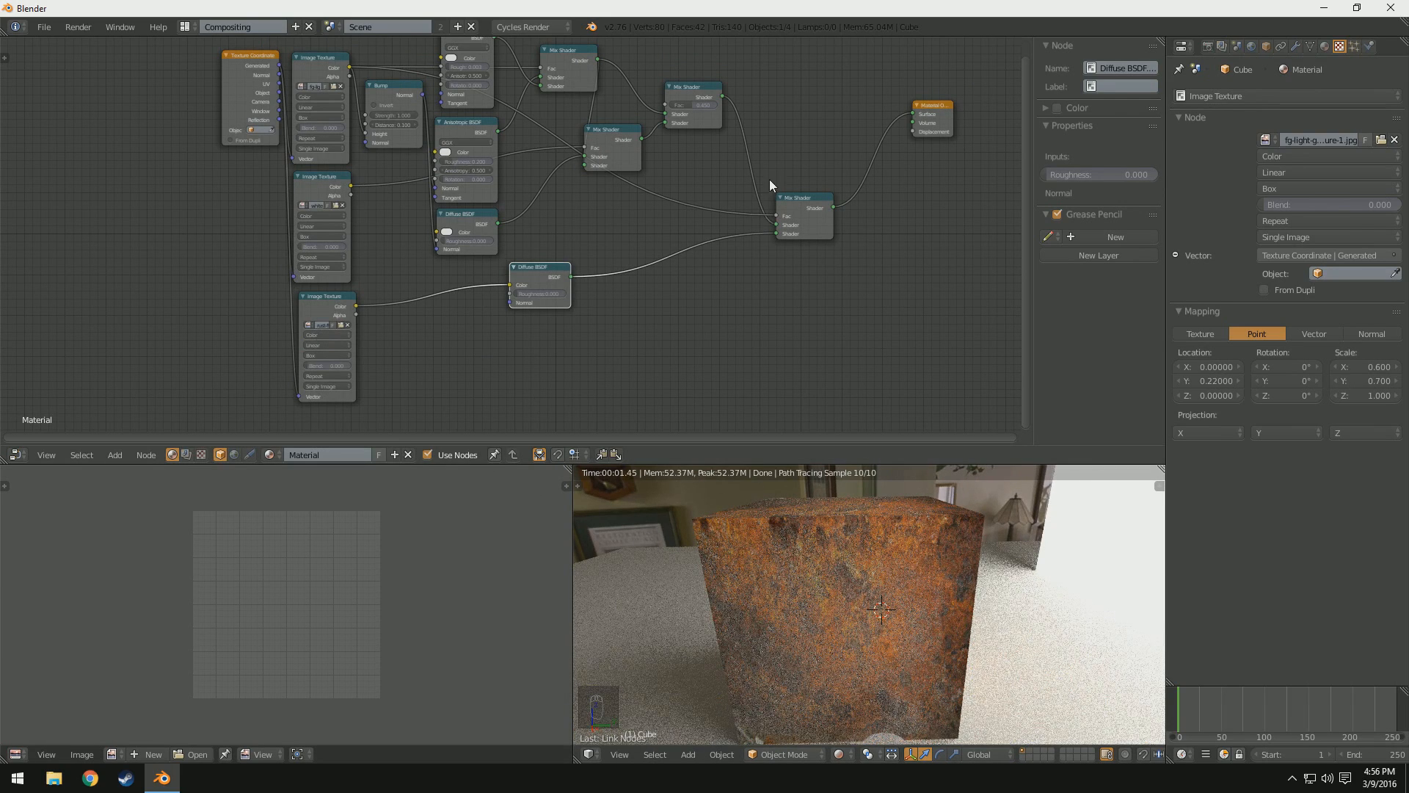
Step: Widen the gap between the last Mix Shader and the Material Output by moving the two nodes apart
left_click_drag(811, 206, 779, 221)
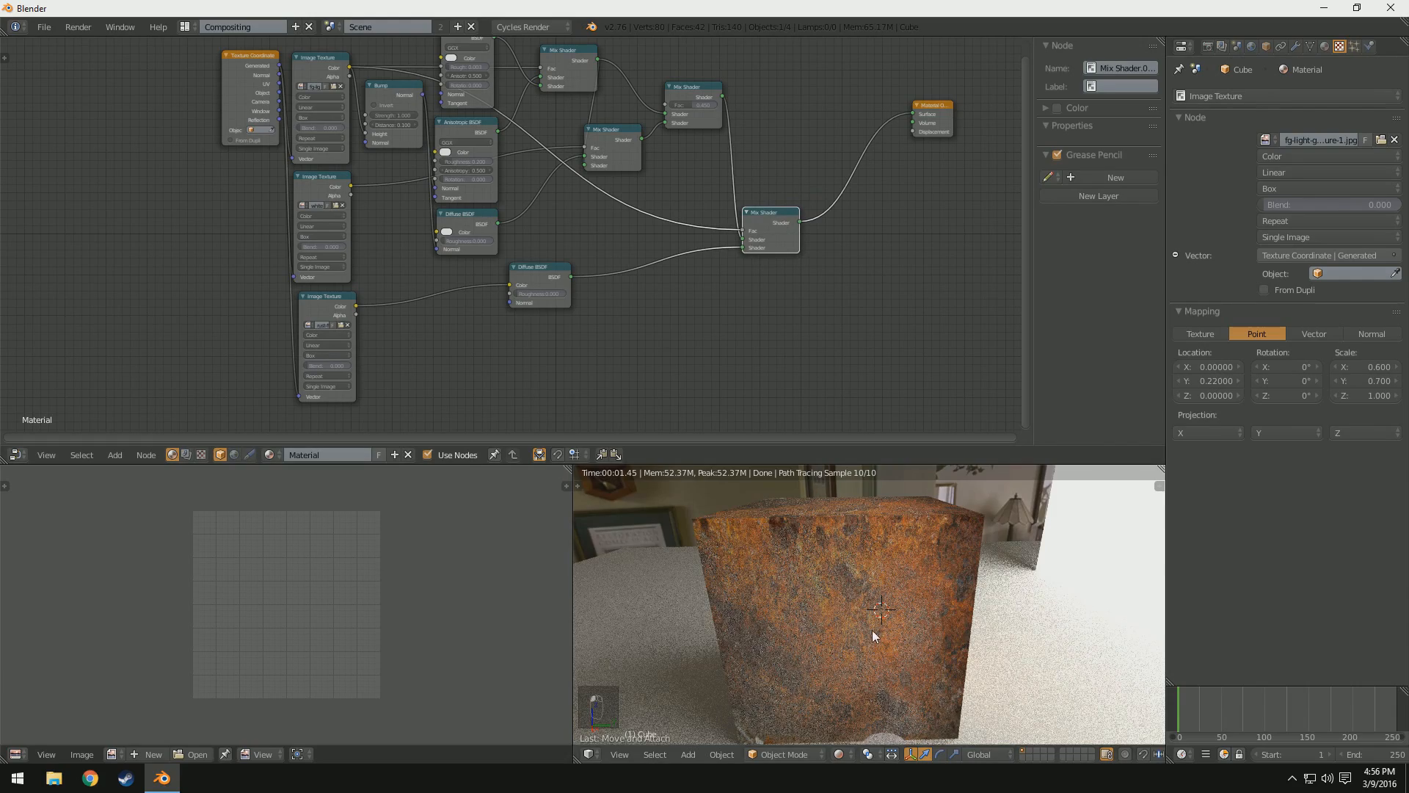
middle_click_drag(873, 632, 985, 715)
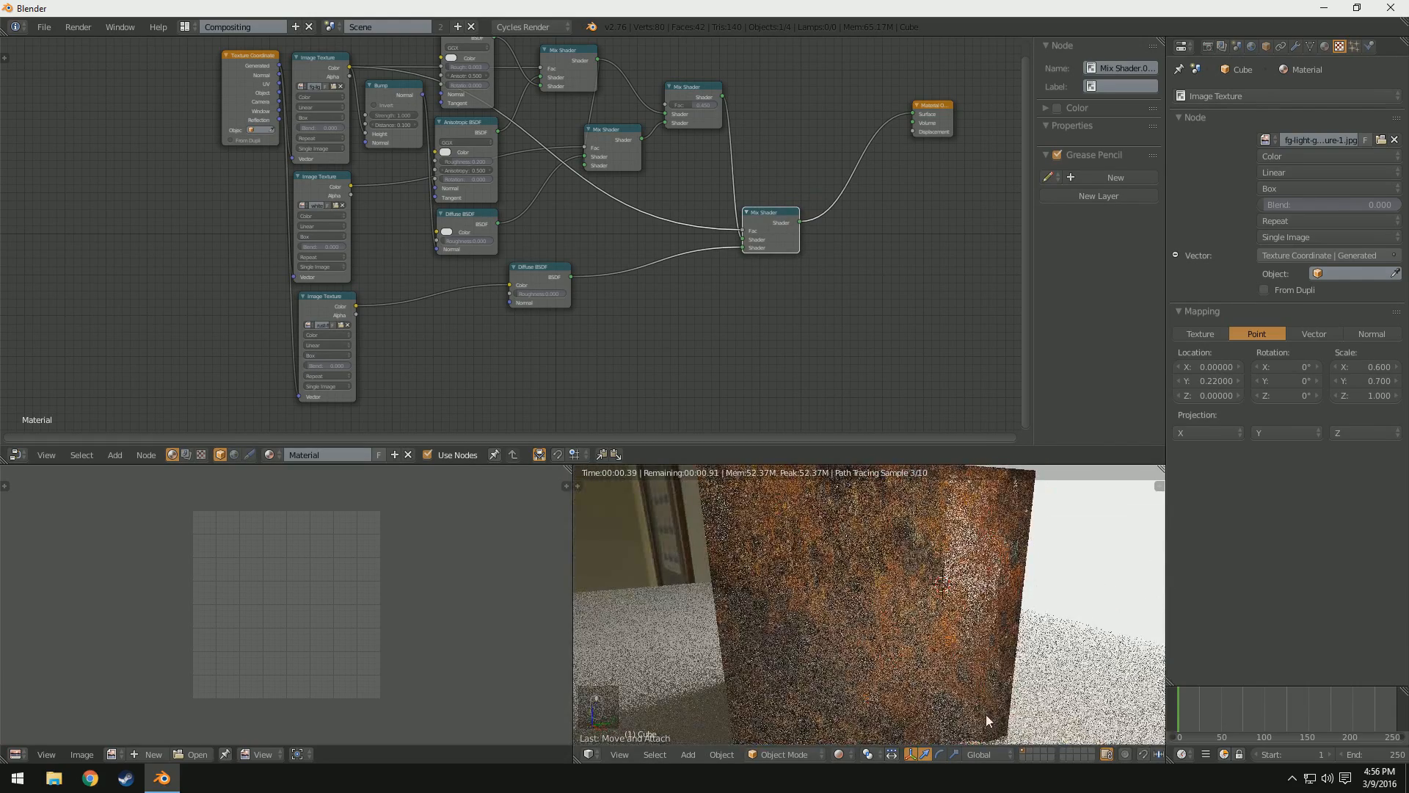
scroll(985, 646, "down", 4)
middle_click_drag(1051, 664, 875, 666)
left_click_drag(938, 107, 968, 104)
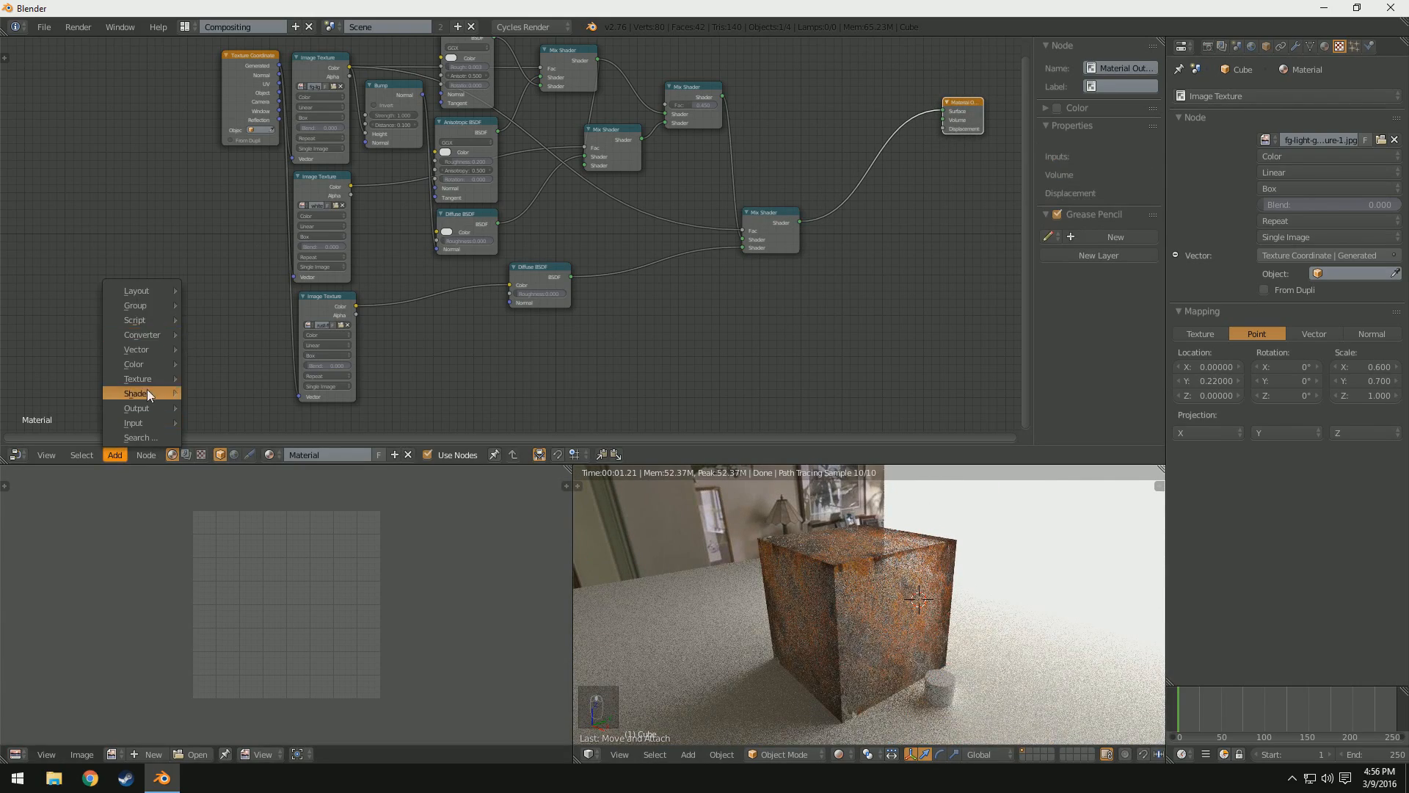
Step: Insert a new Mix Shader before the Material Output and link the upper Mix Shader's output to its second Shader input
mouse_move(148, 388)
left_click(220, 394)
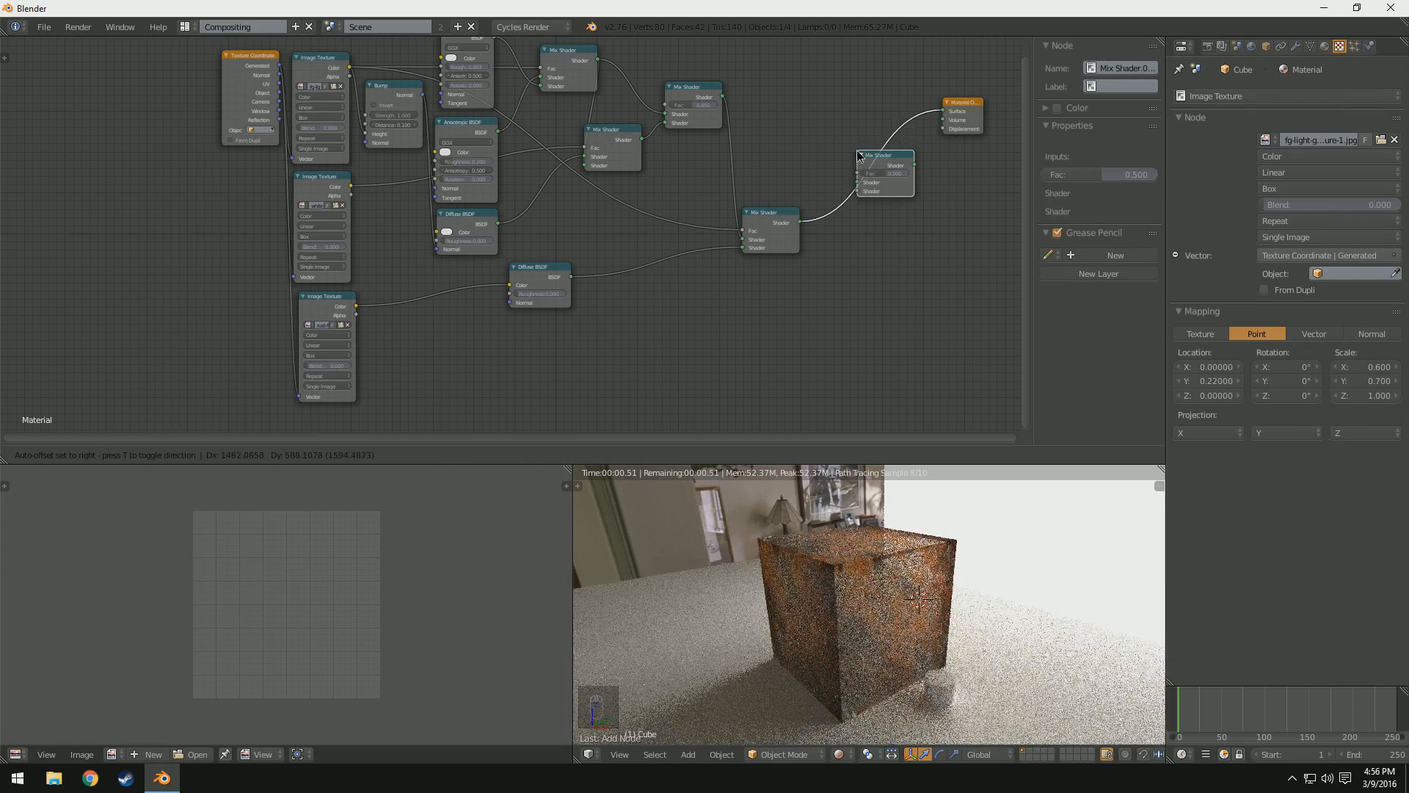
left_click(859, 155)
left_click_drag(722, 96, 855, 192)
scroll(923, 663, "up", 2)
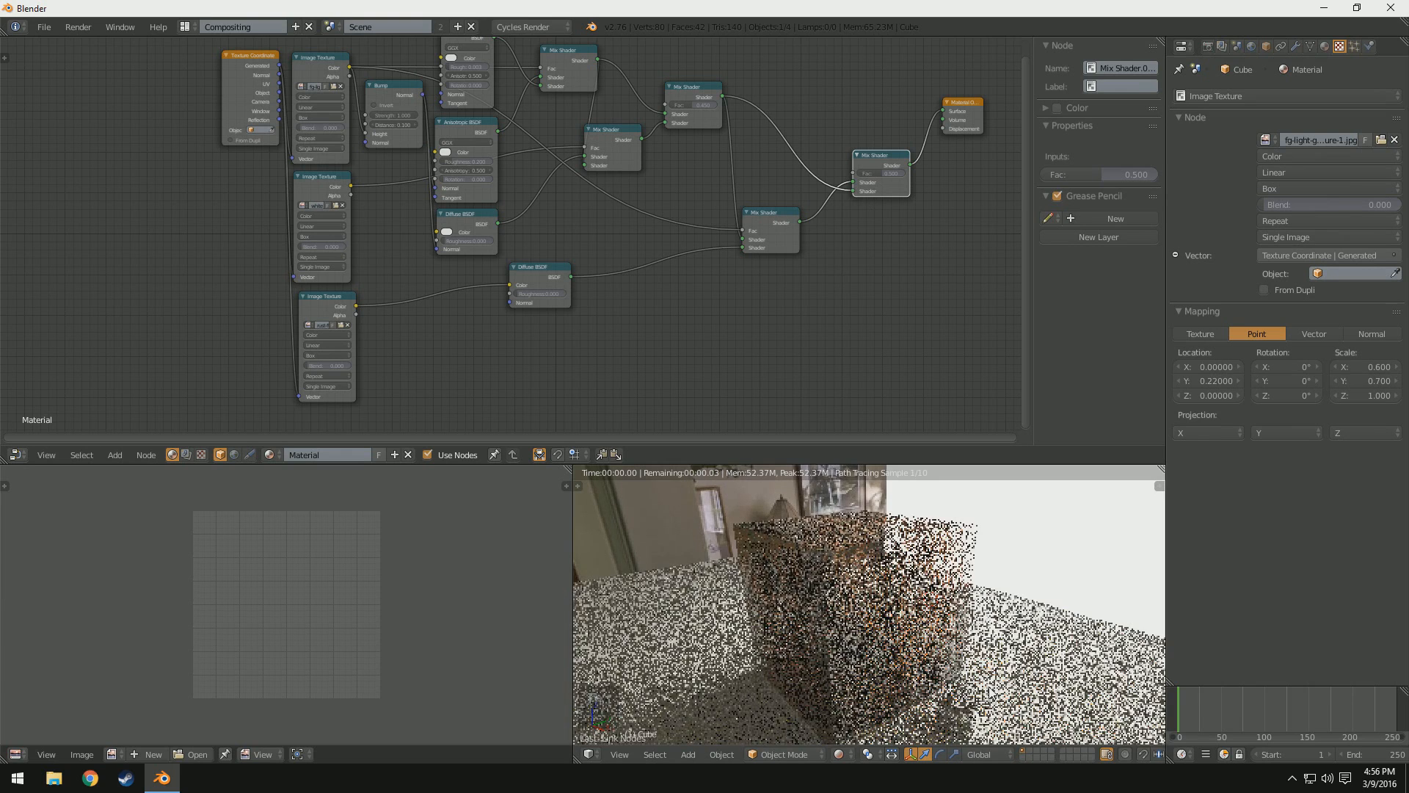
scroll(904, 688, "up", 1)
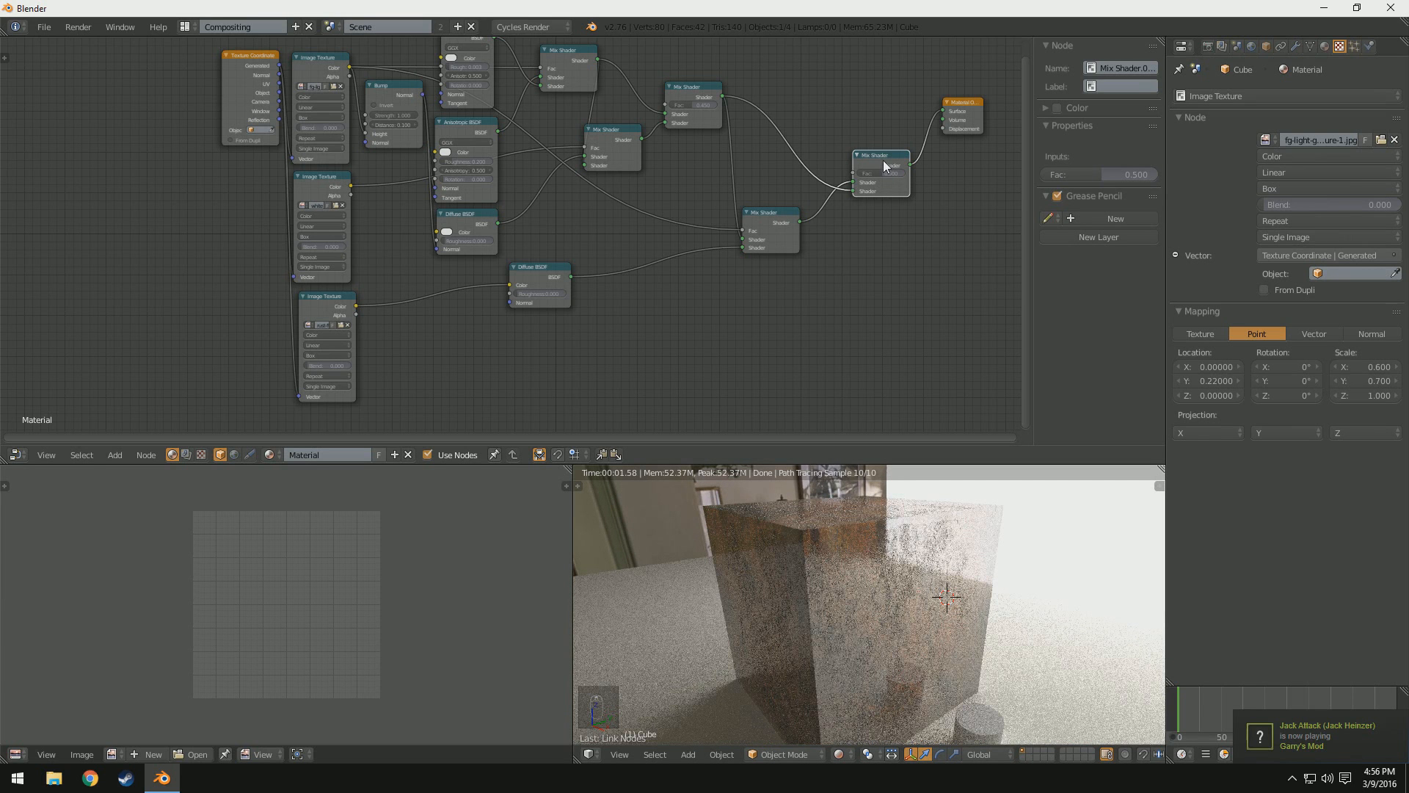
Step: Set the new Mix Shader's Fac to 0.7 and swap its two Shader inputs
left_click_drag(878, 173, 873, 173)
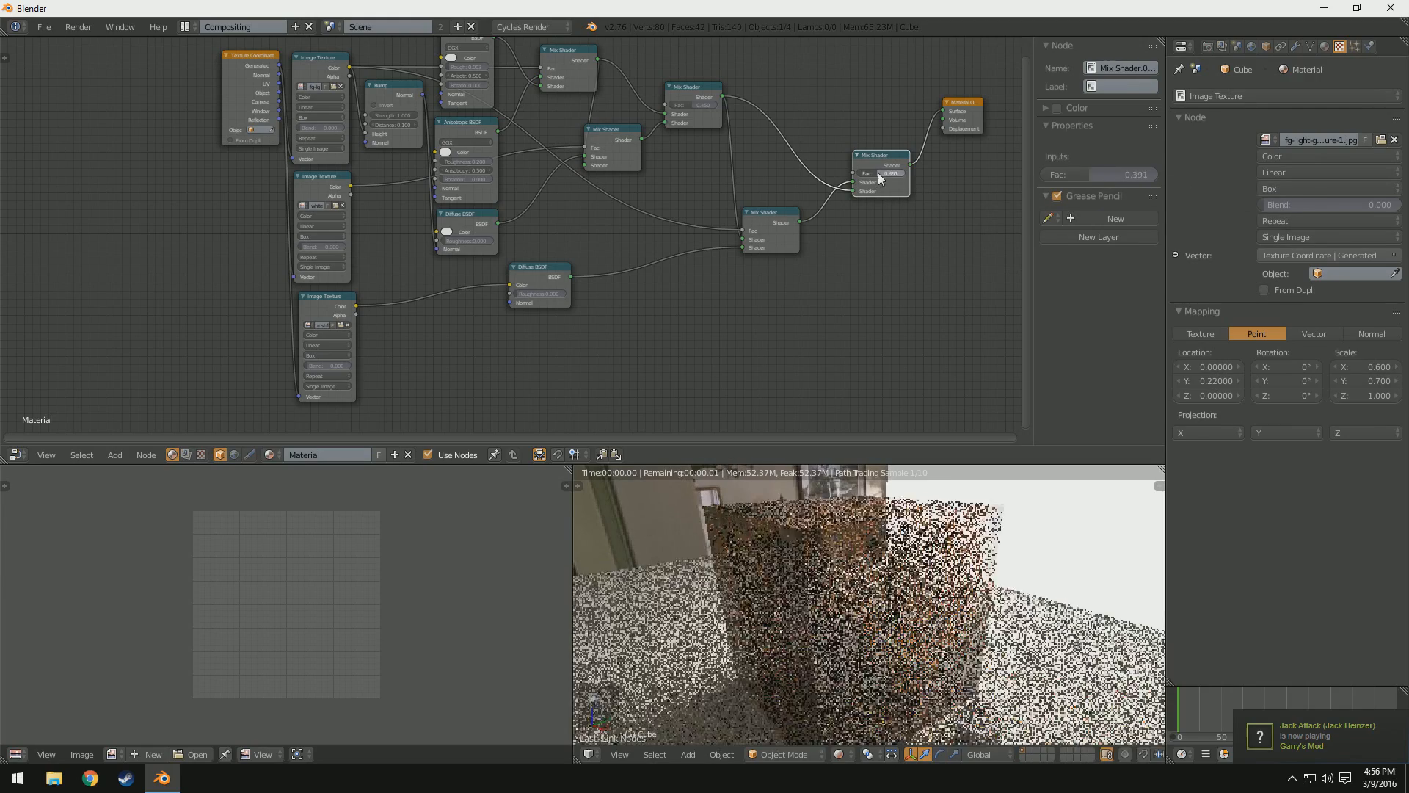
left_click(877, 173)
type("0.7")
key("Return")
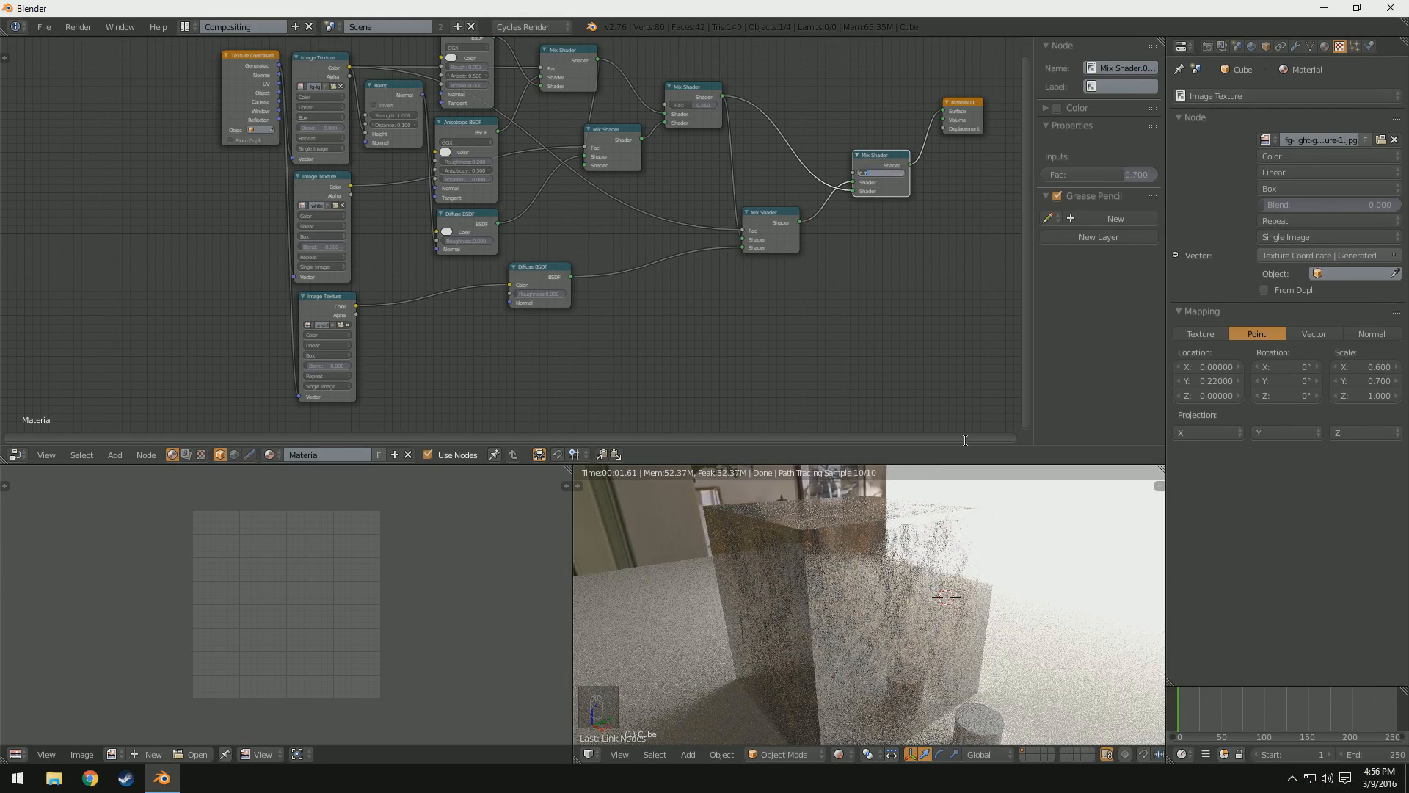
key("Return")
left_click_drag(855, 181, 855, 188)
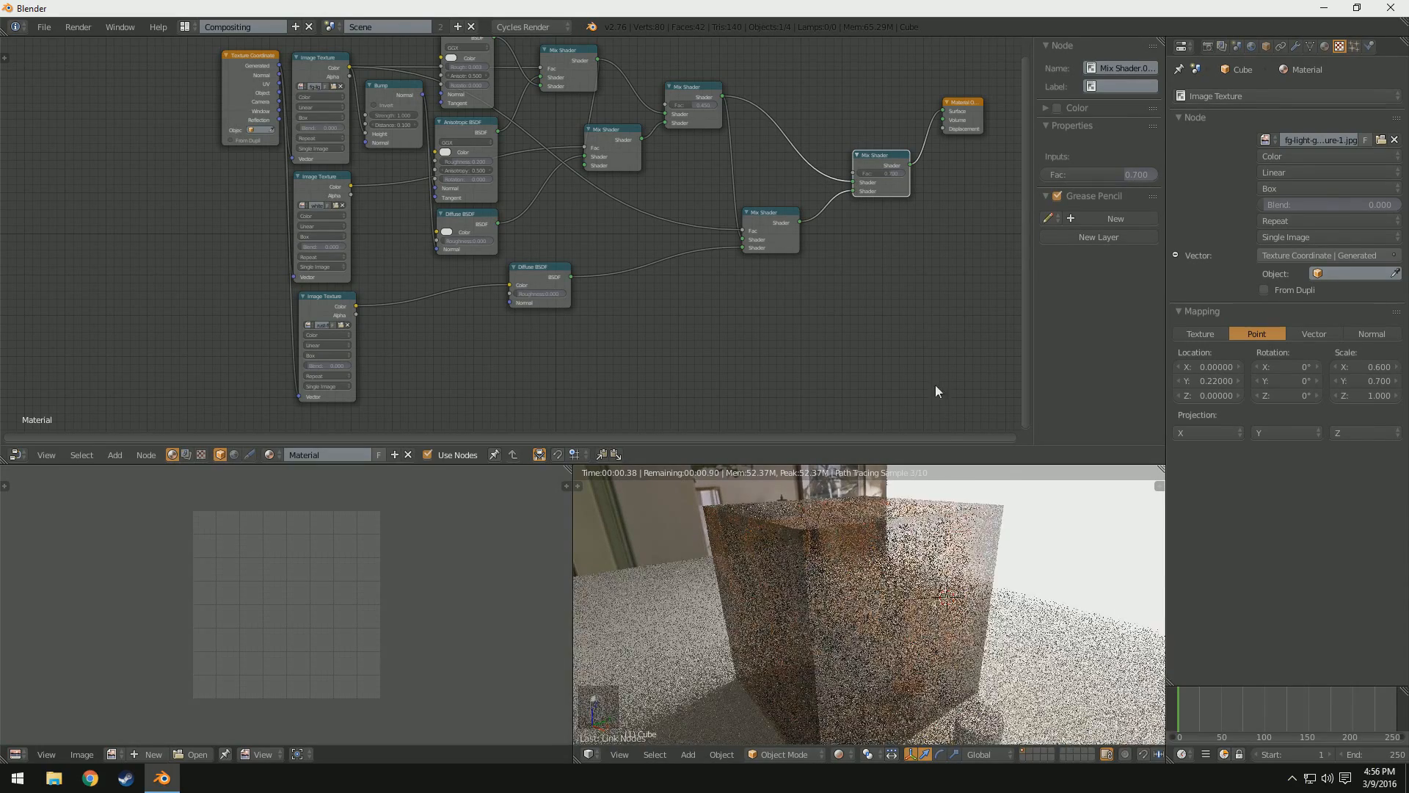
middle_click_drag(978, 613, 922, 664)
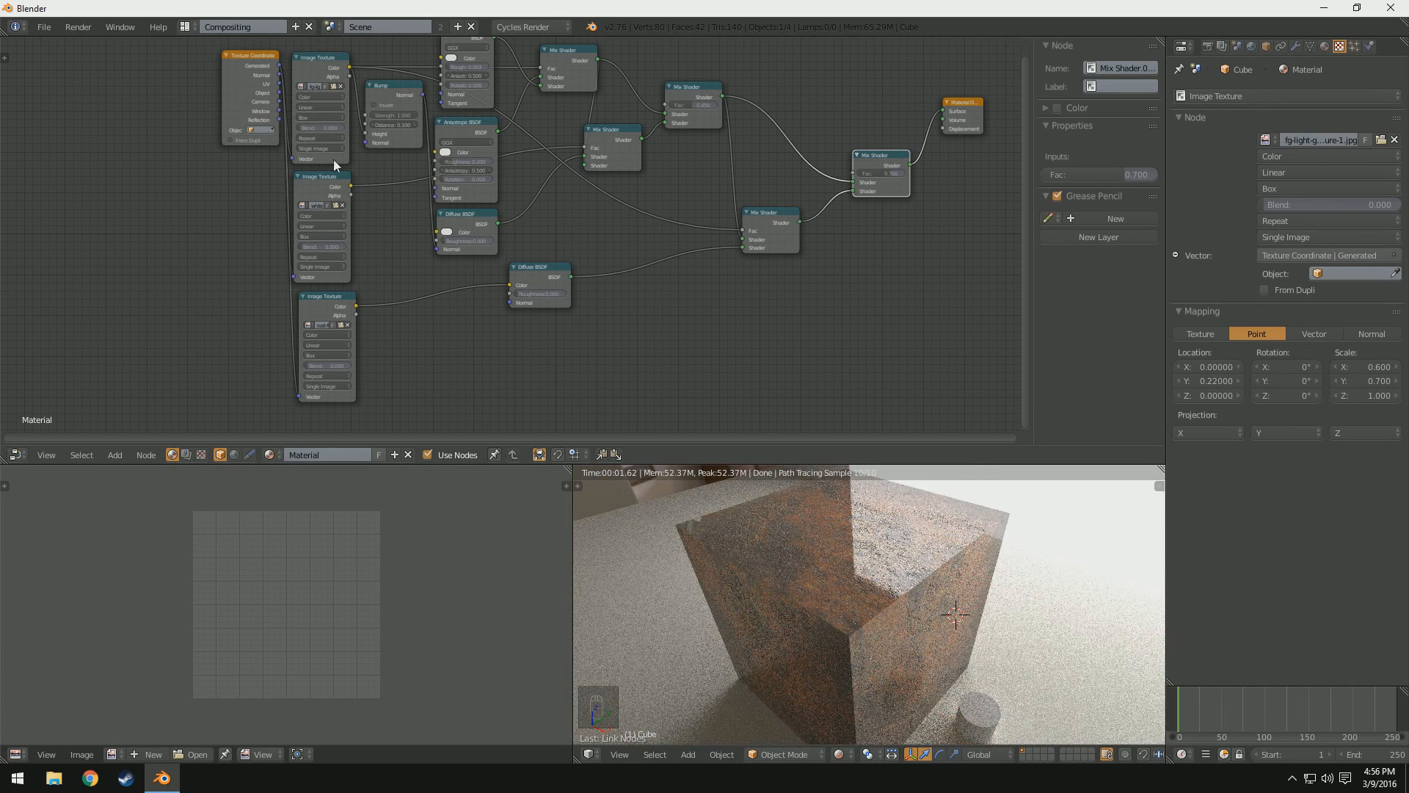
Step: Link the Bump node's Normal output to the Normal input of the rust Diffuse BSDF
left_click_drag(423, 97, 413, 304)
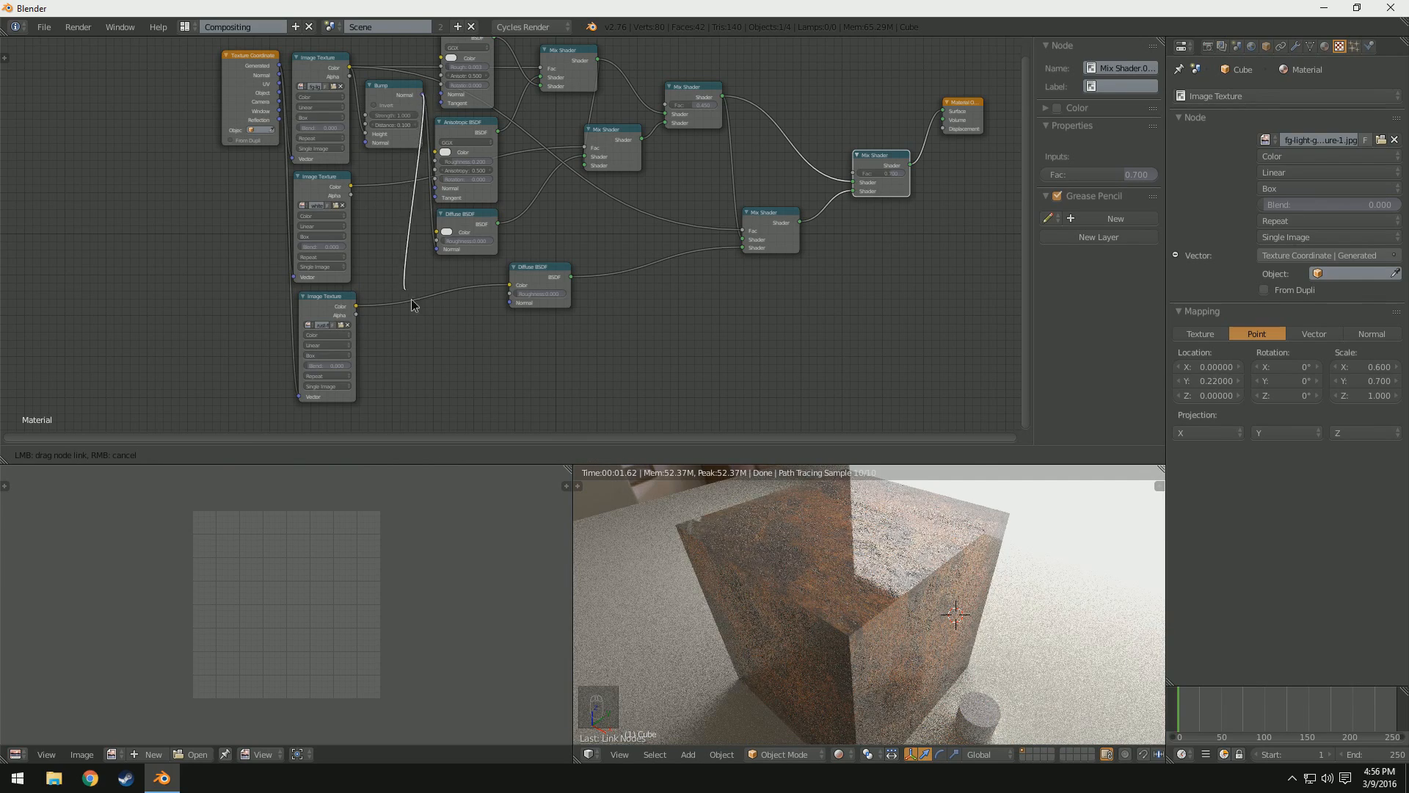
left_click_drag(506, 307, 509, 302)
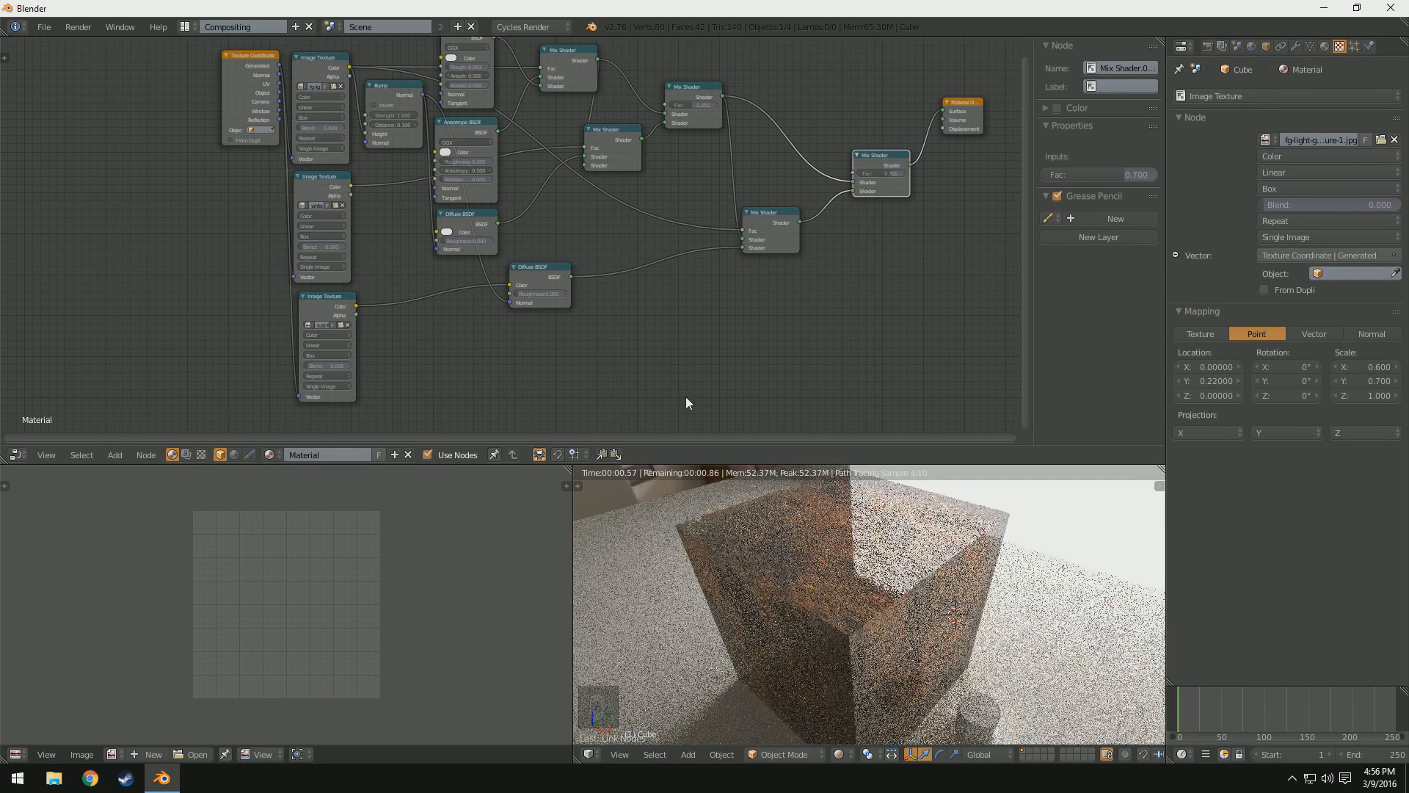
scroll(541, 268, "up", 5)
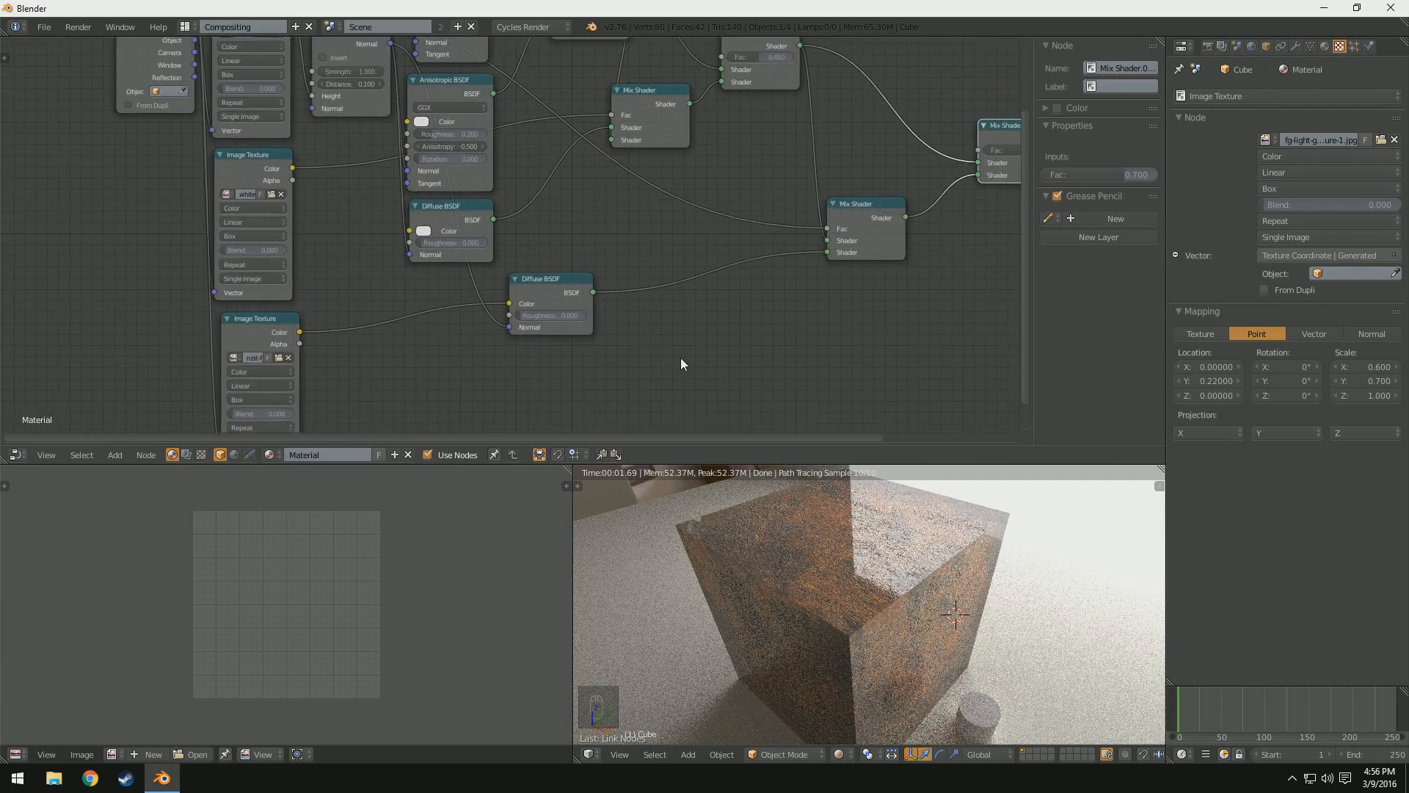
middle_click_drag(700, 354, 723, 312)
Step: Examine the rusty material on the cube from other angles and review the node tree back to its image textures
middle_click_drag(880, 614, 934, 568)
scroll(934, 568, "down", 3)
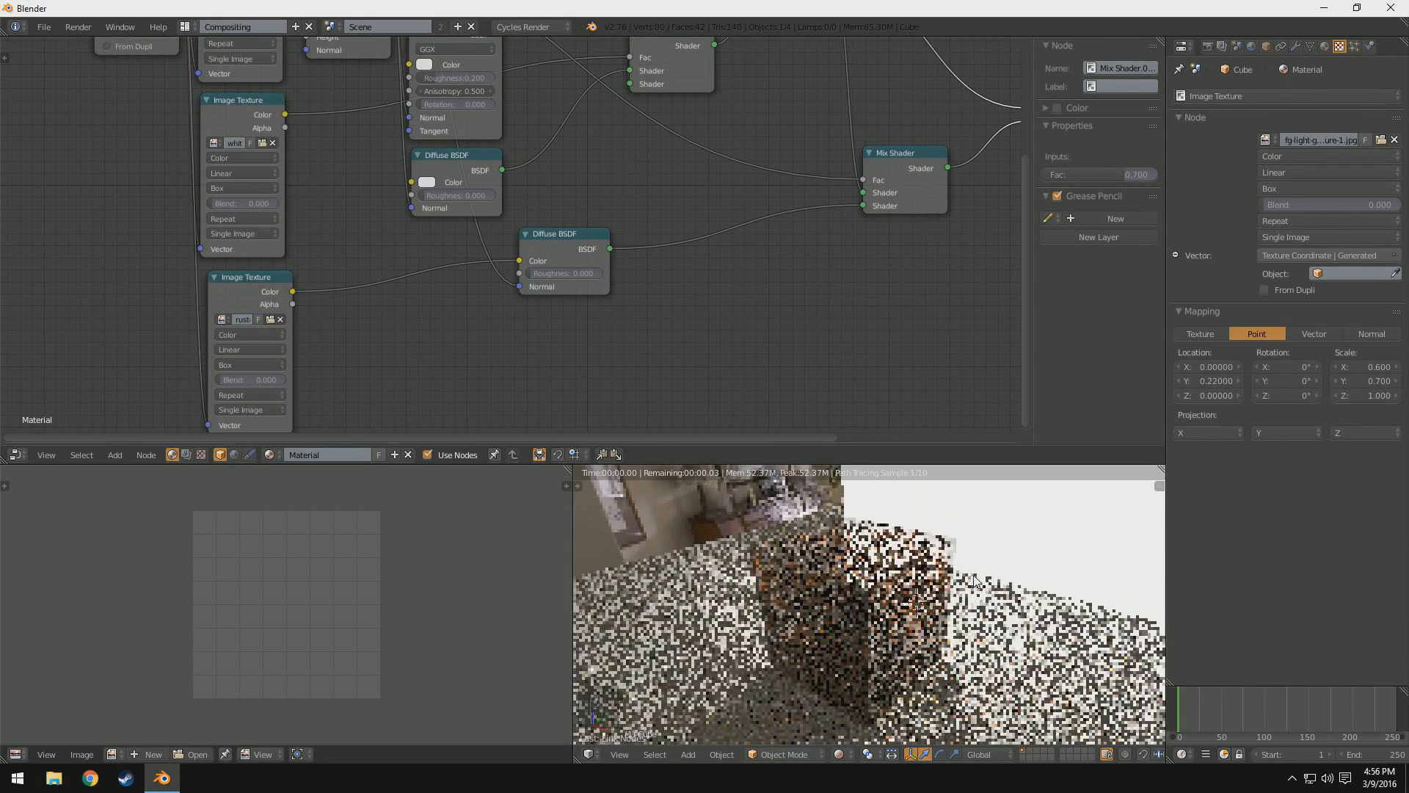
middle_click_drag(994, 617, 897, 586)
scroll(975, 577, "up", 1)
scroll(897, 591, "up", 1)
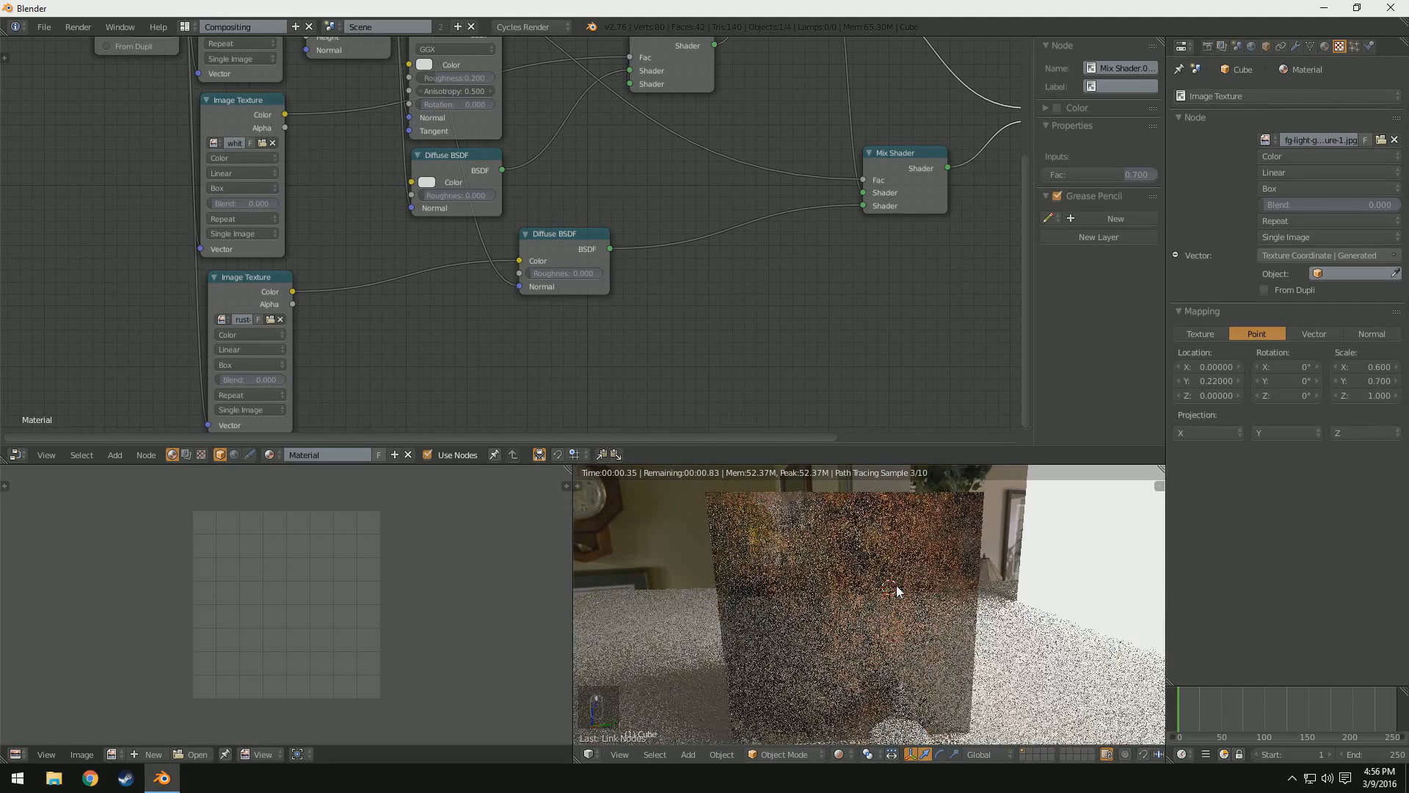
scroll(680, 300, "down", 2)
middle_click_drag(682, 296, 677, 359)
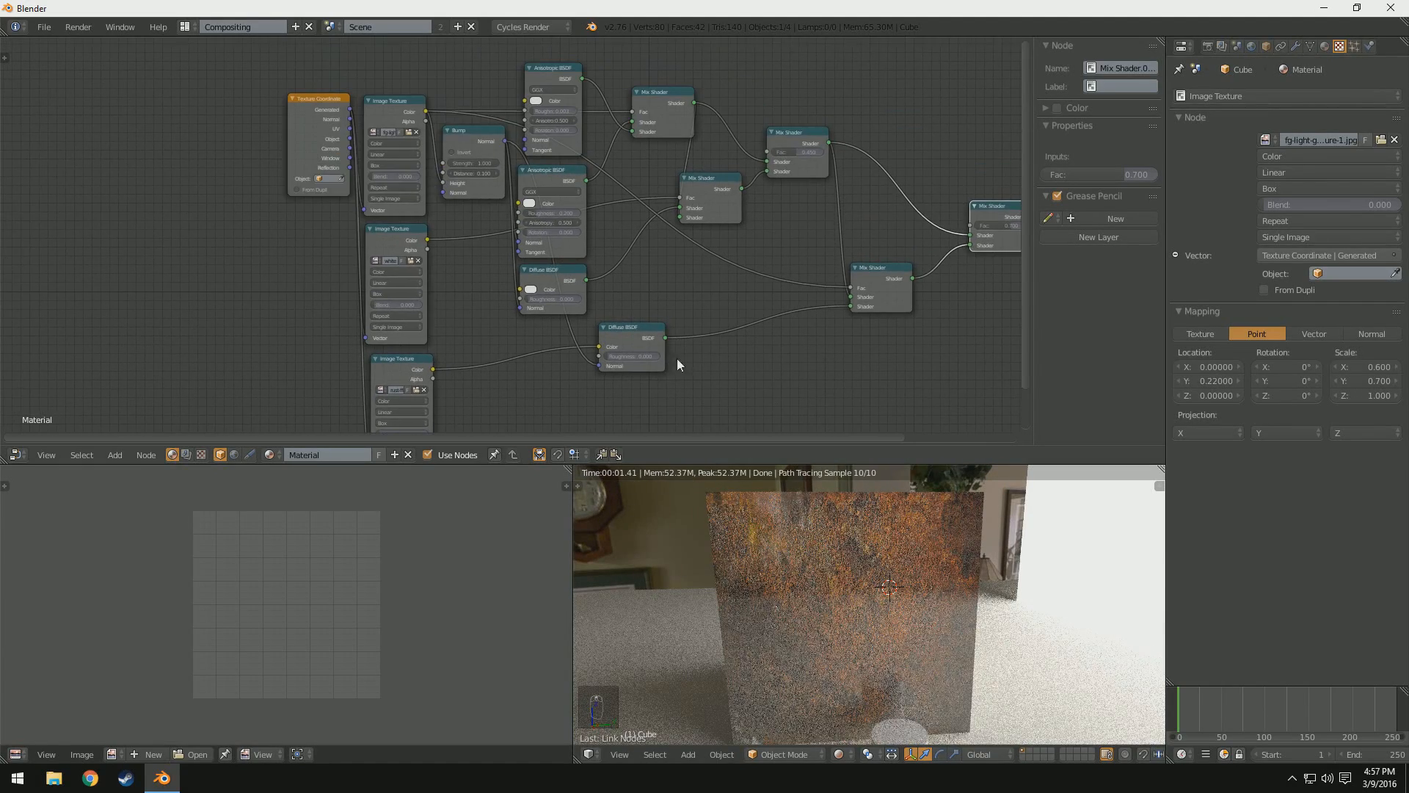
scroll(806, 384, "down", 1)
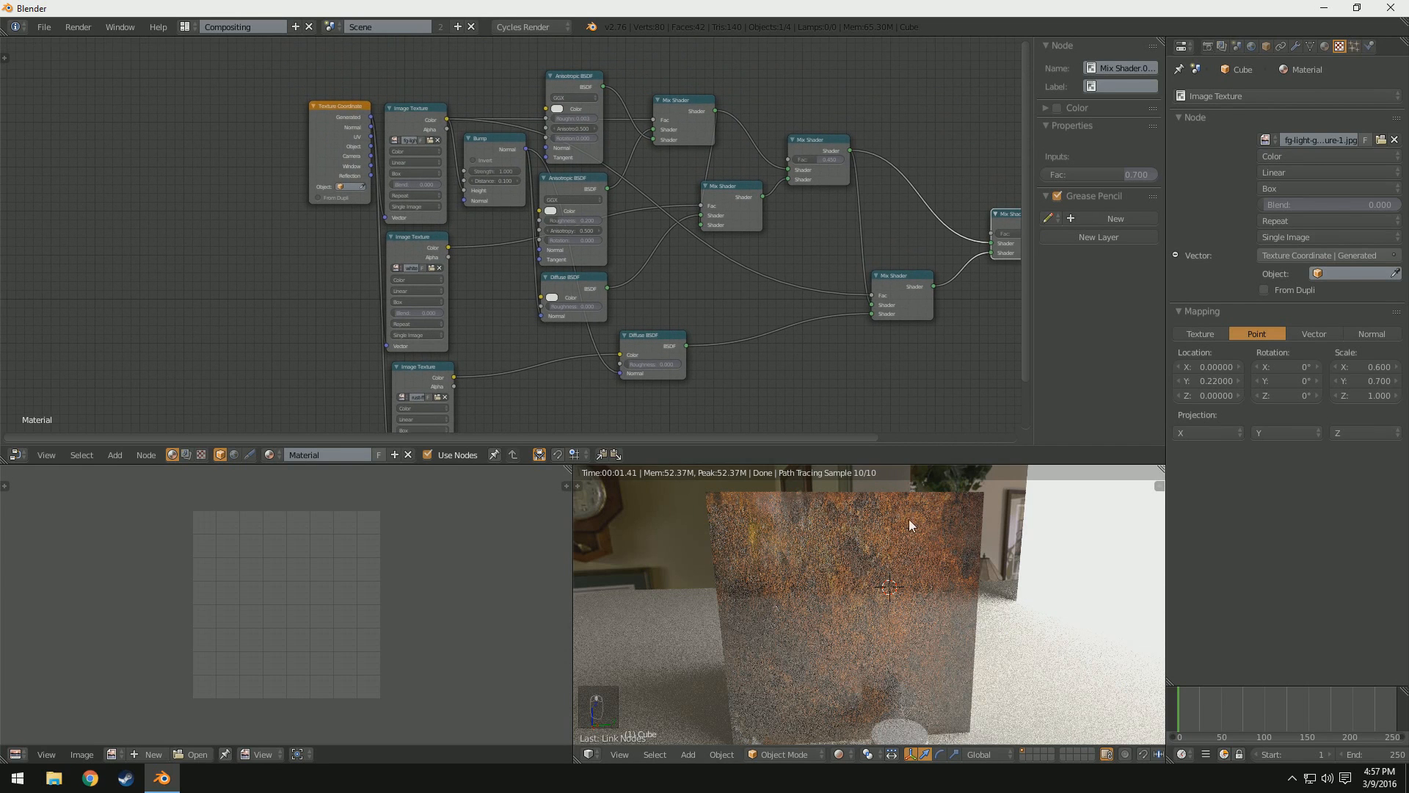
scroll(759, 348, "down", 1)
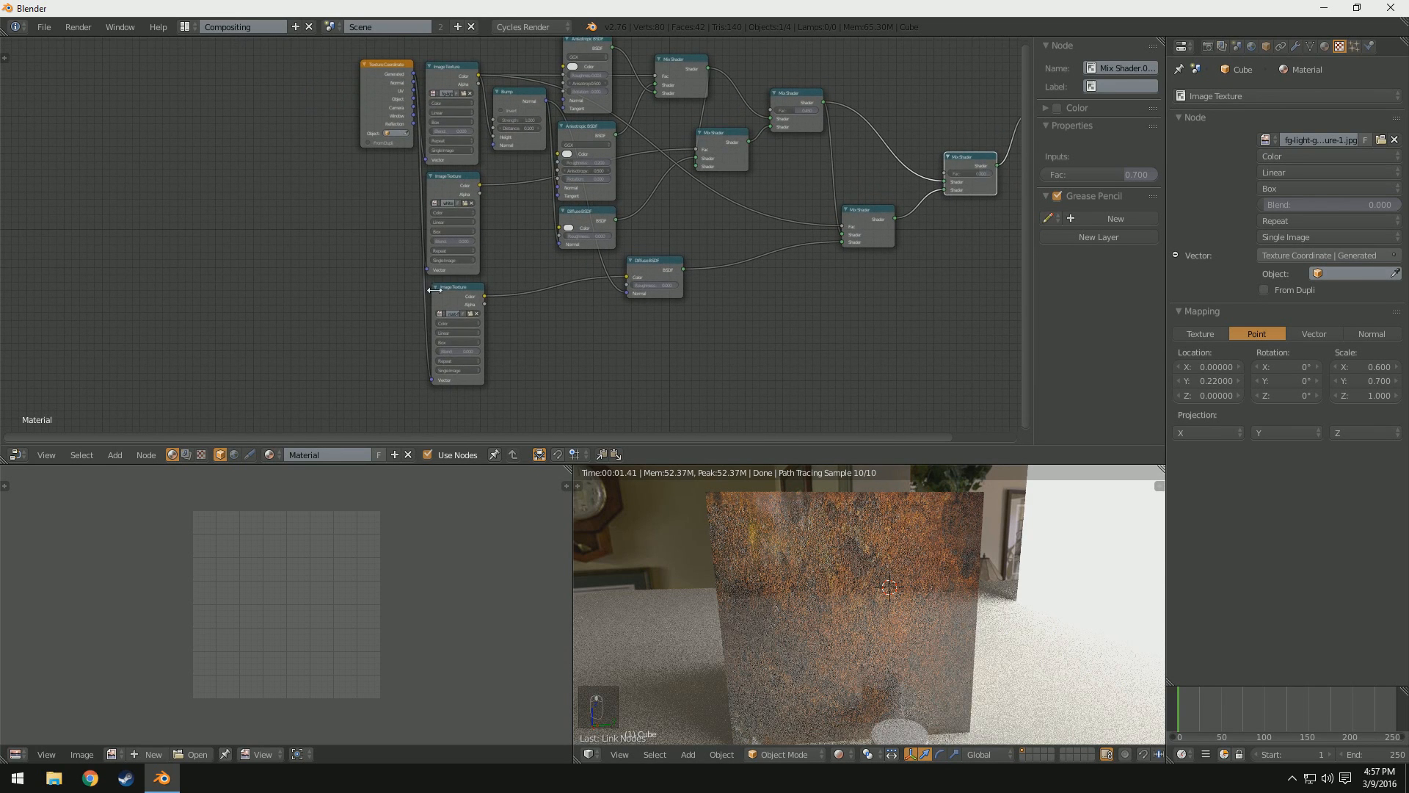
scroll(525, 269, "up", 3)
middle_click_drag(530, 271, 623, 355)
scroll(623, 354, "up", 6)
middle_click_drag(593, 218, 626, 373)
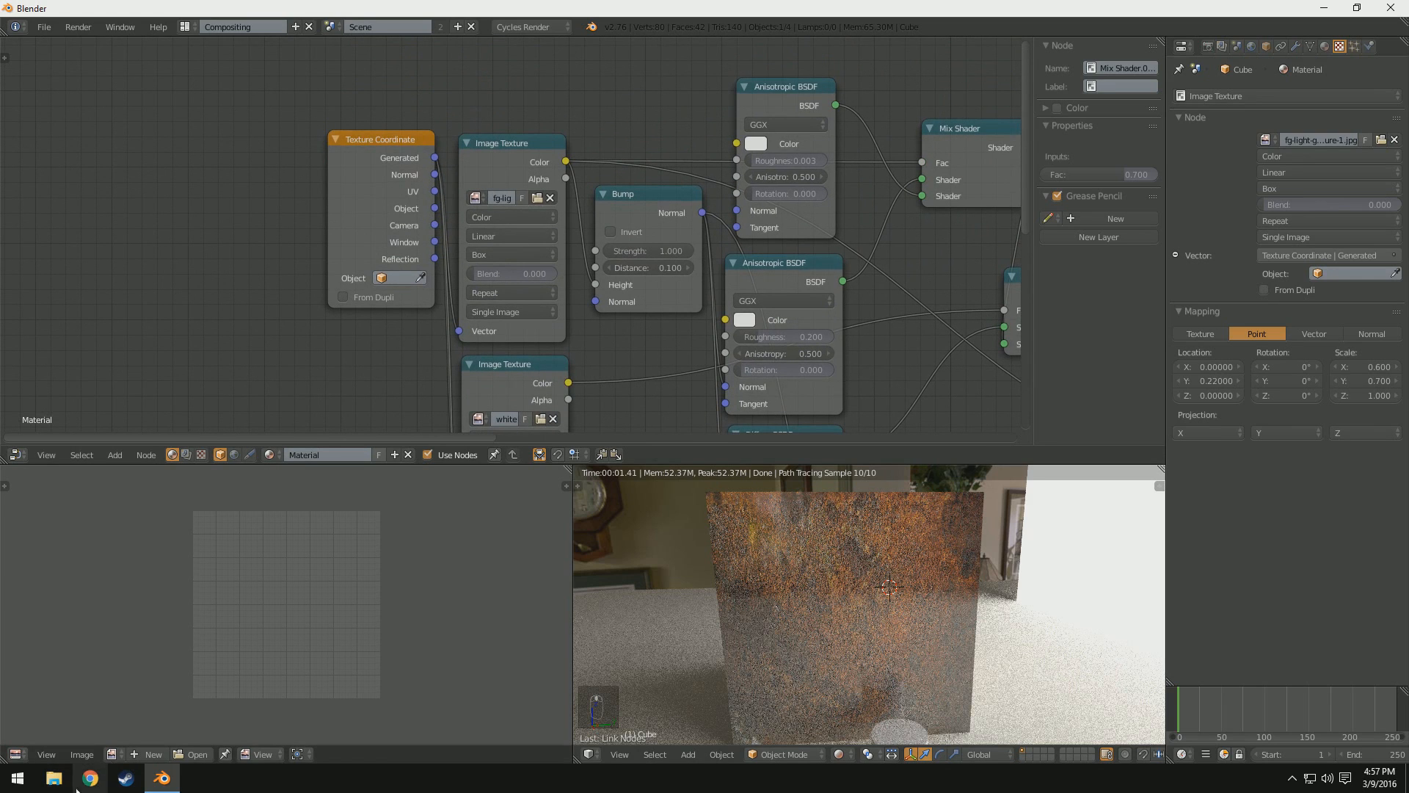
Step: Switch to Chrome and search Google Images for "white scratch texture"
left_click(80, 783)
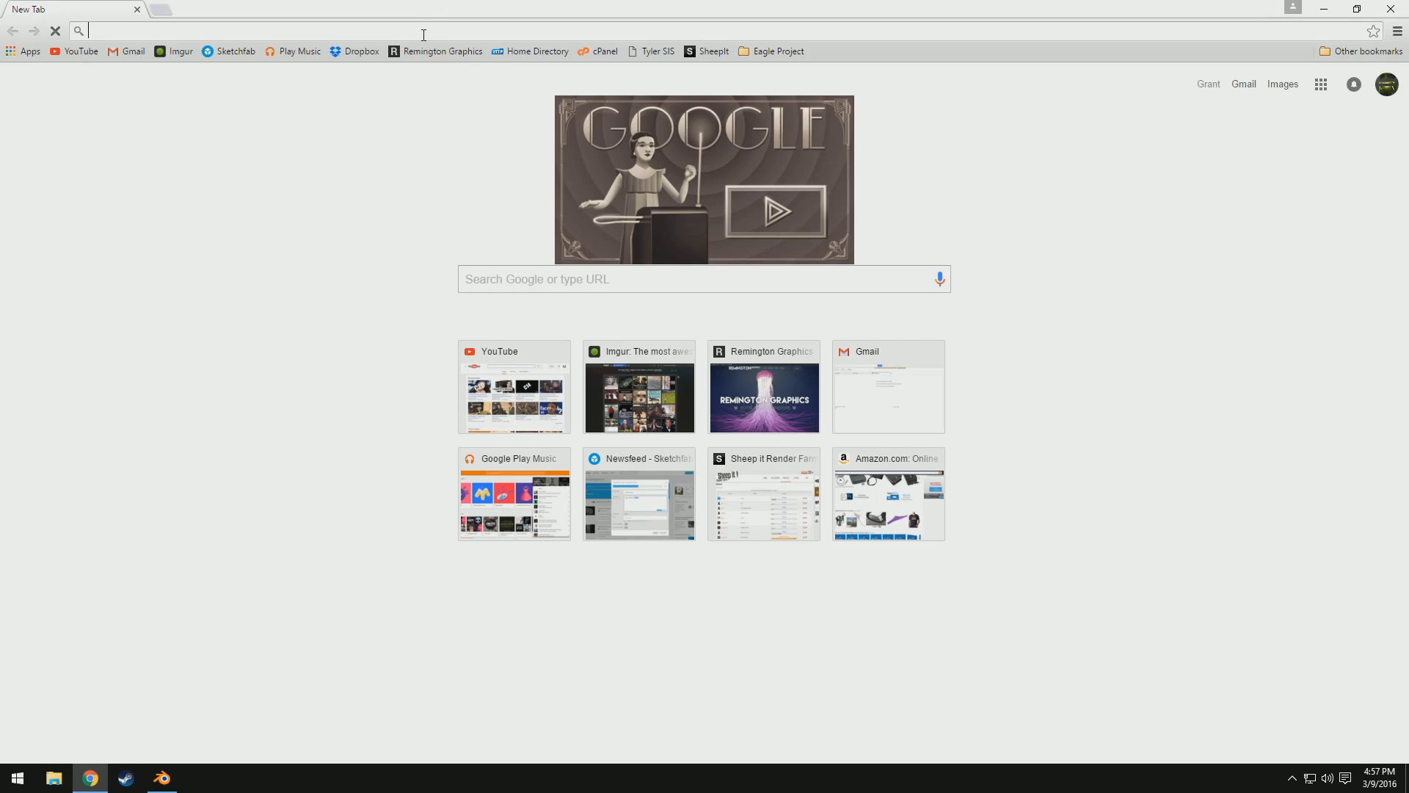
type("white sc")
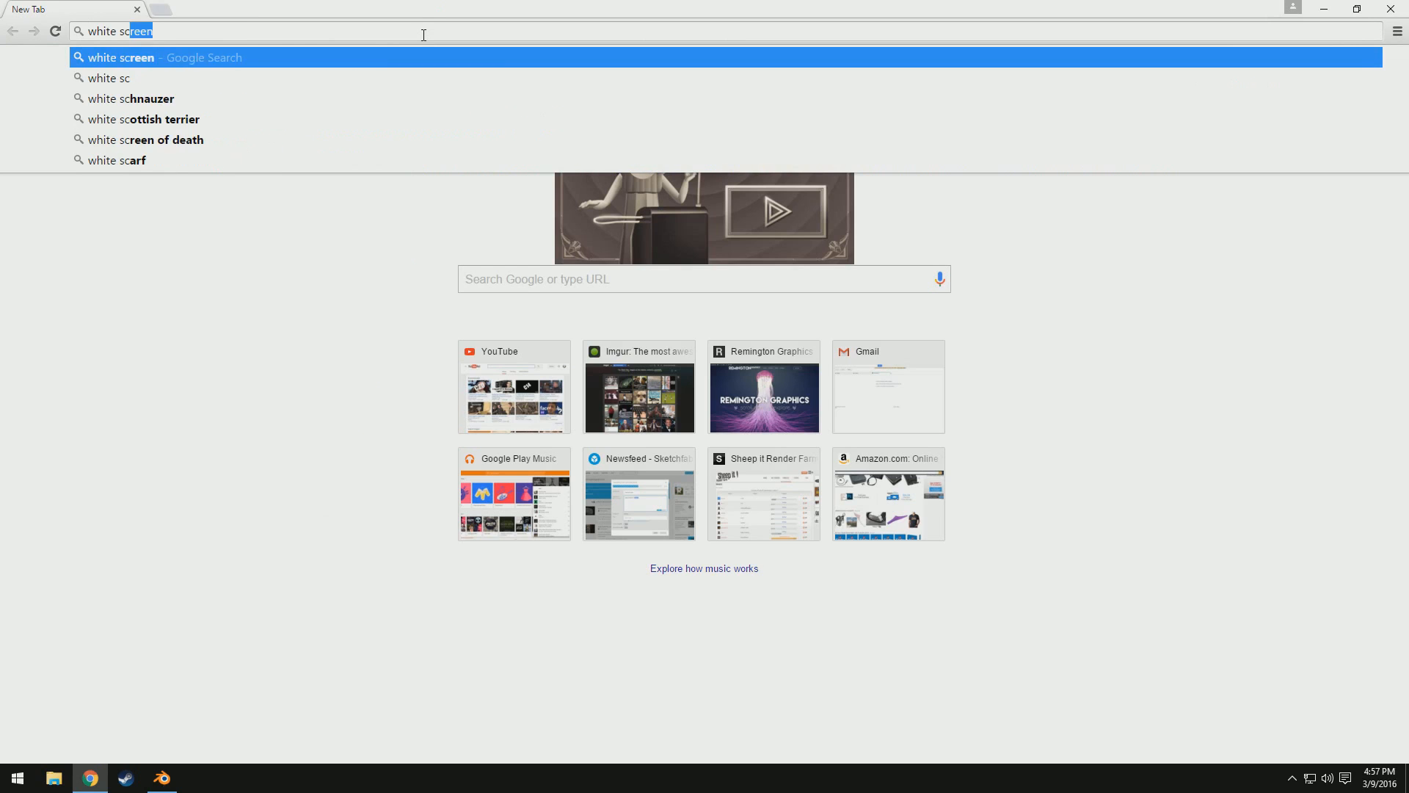
type("ratch texture")
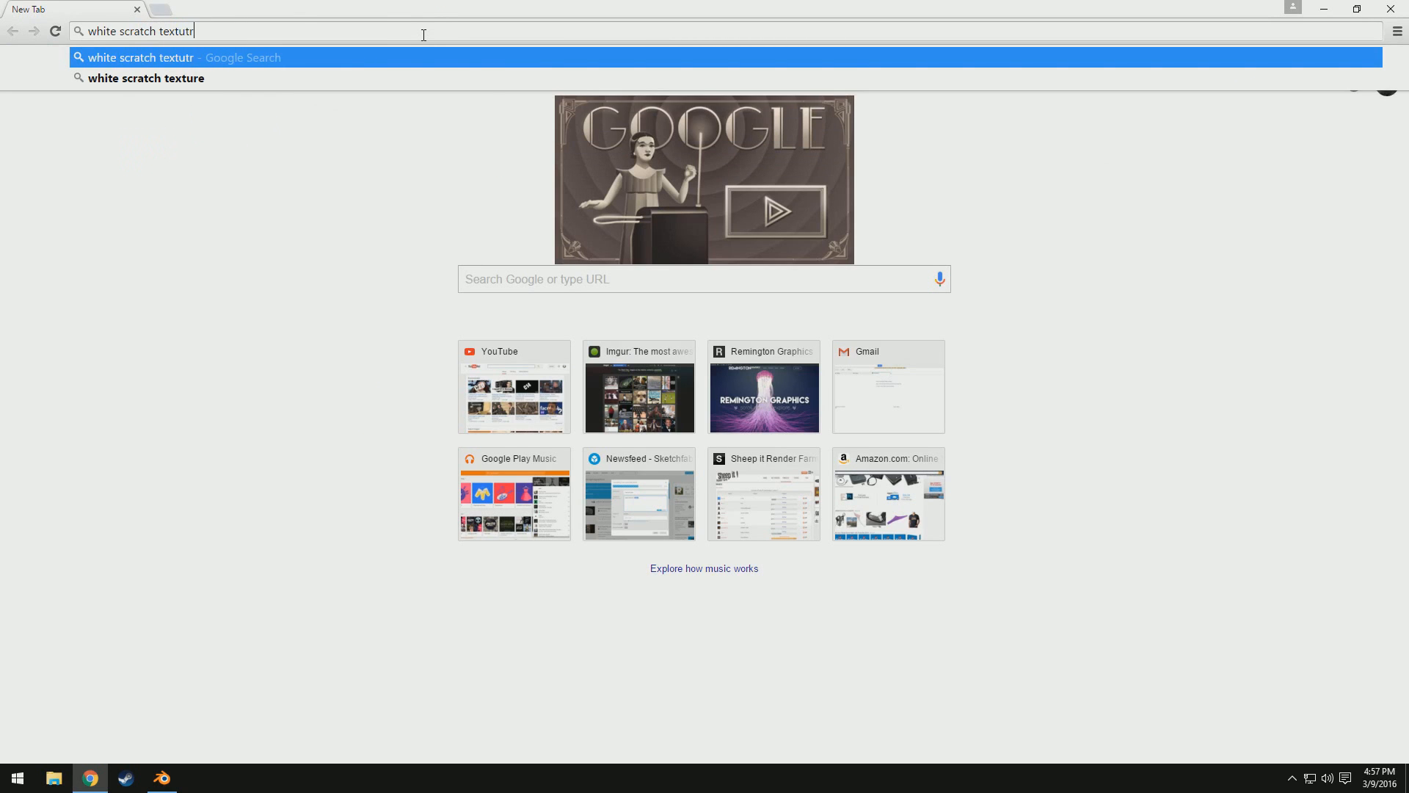
key("Return")
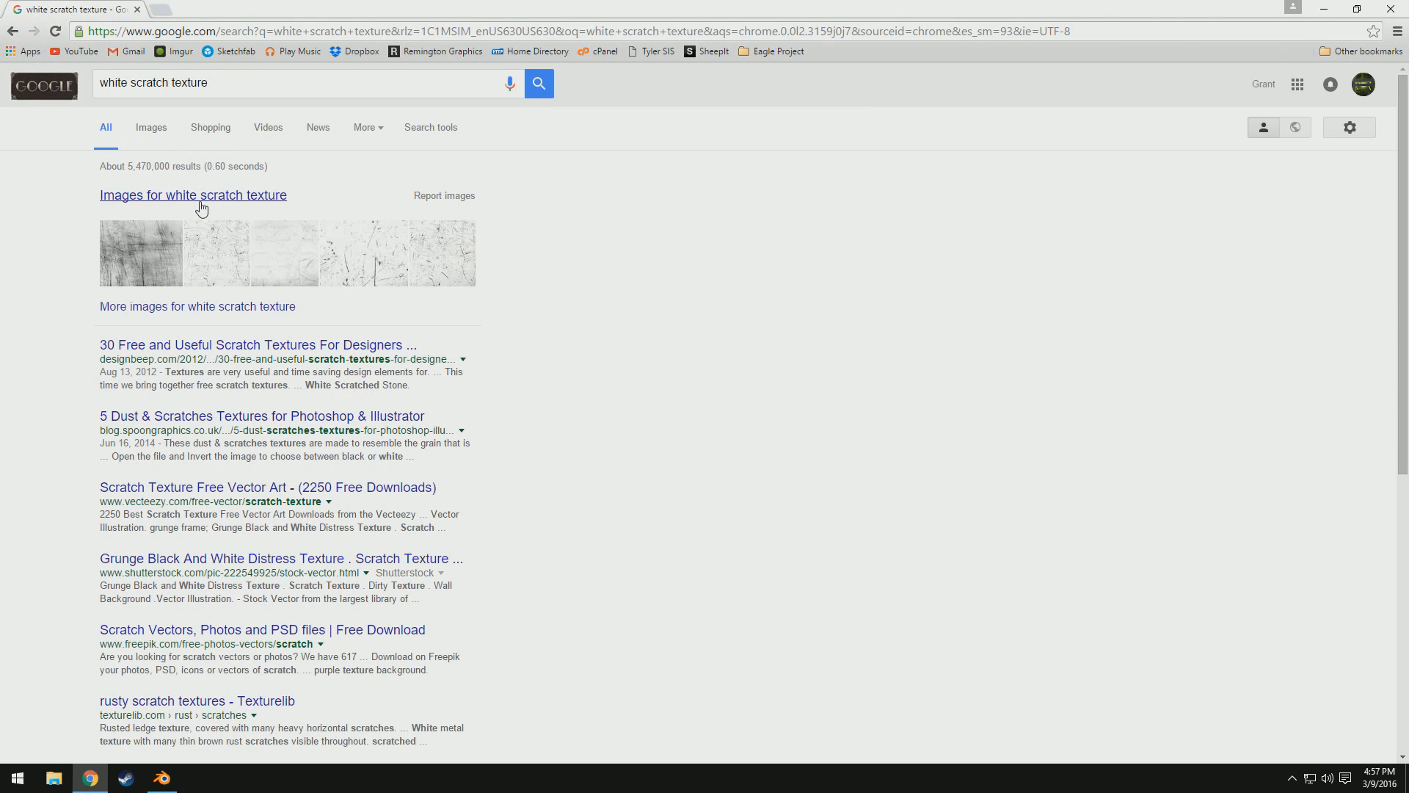
left_click(200, 193)
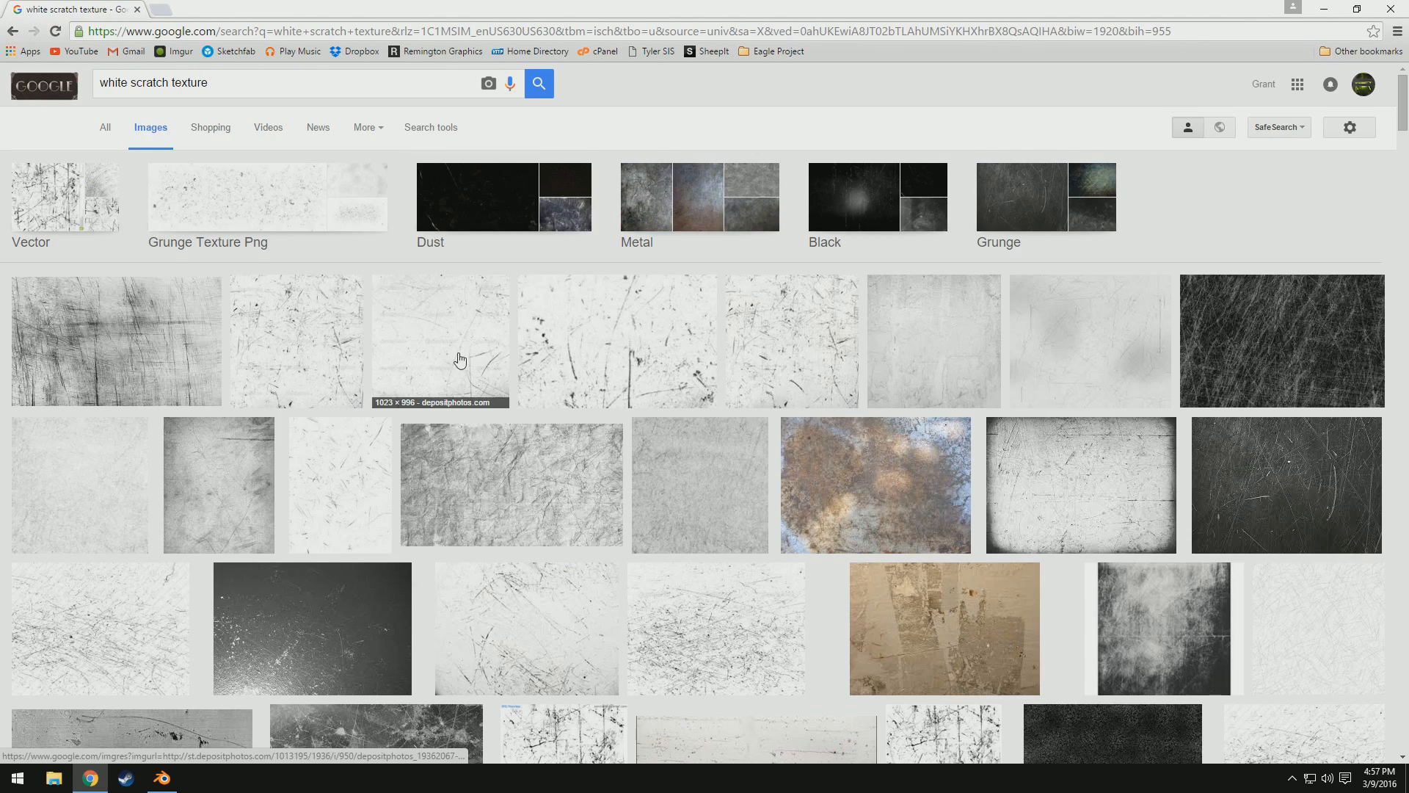
Step: Preview several scratched metal textures in the Metal category and return to the white scratch texture results
left_click(703, 188)
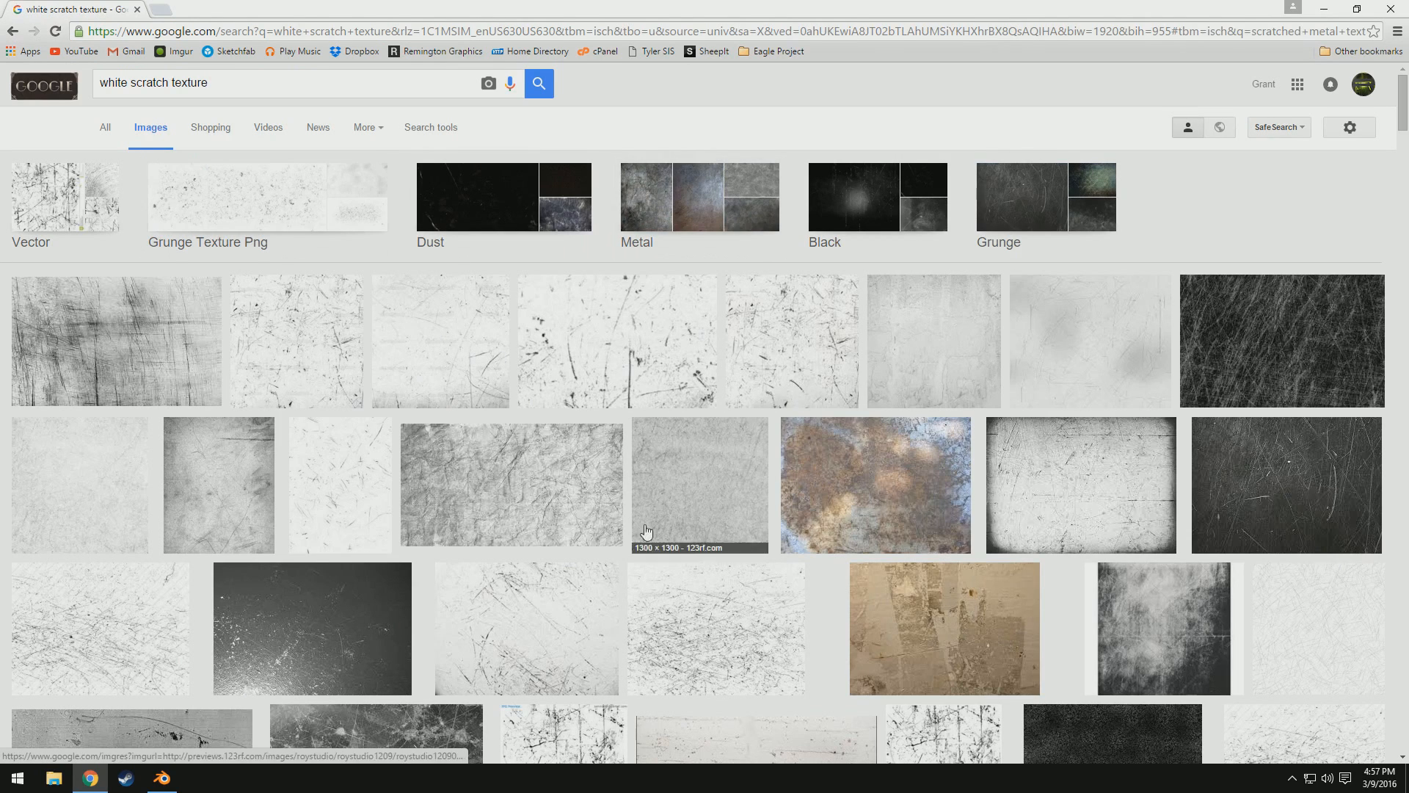
left_click(213, 356)
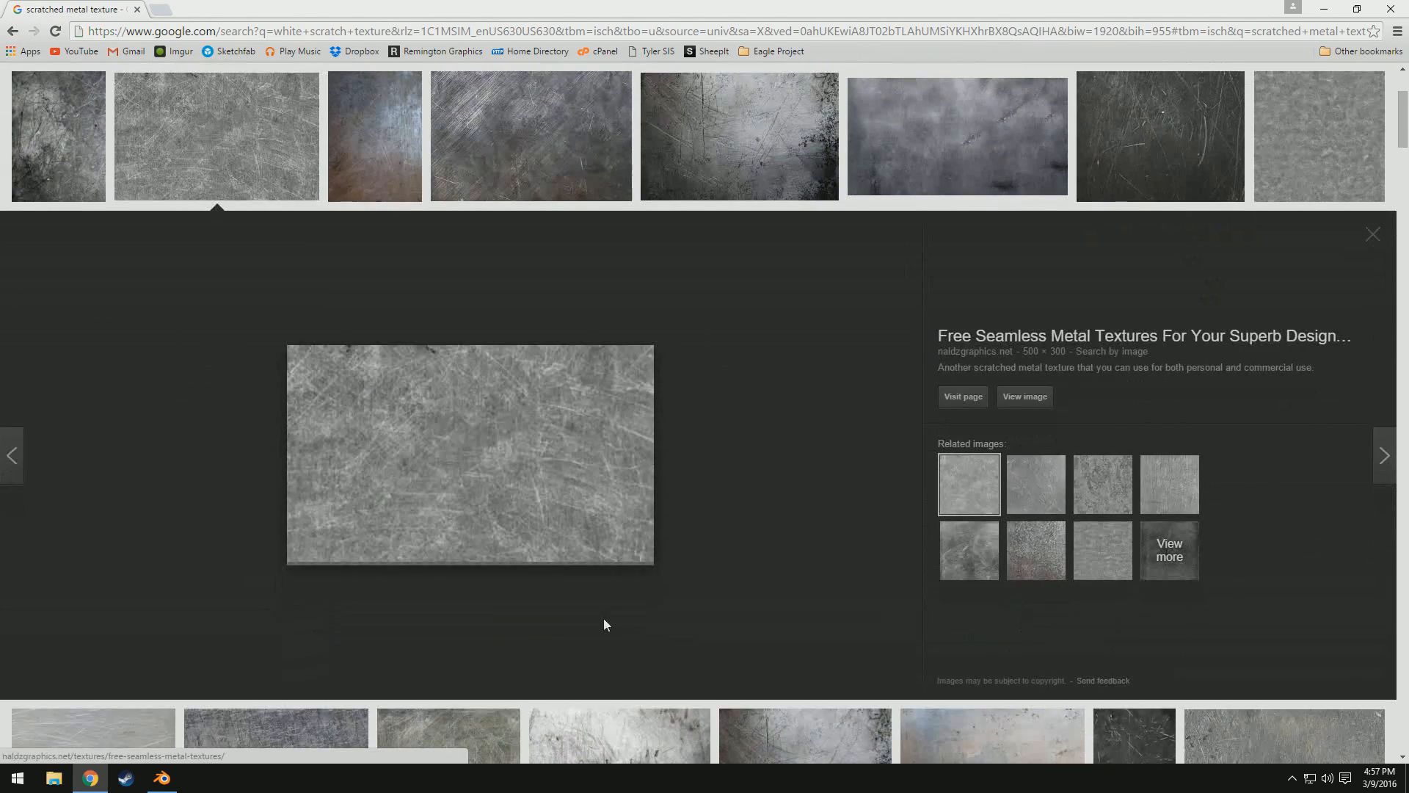
scroll(738, 316, "up", 3)
left_click(565, 330)
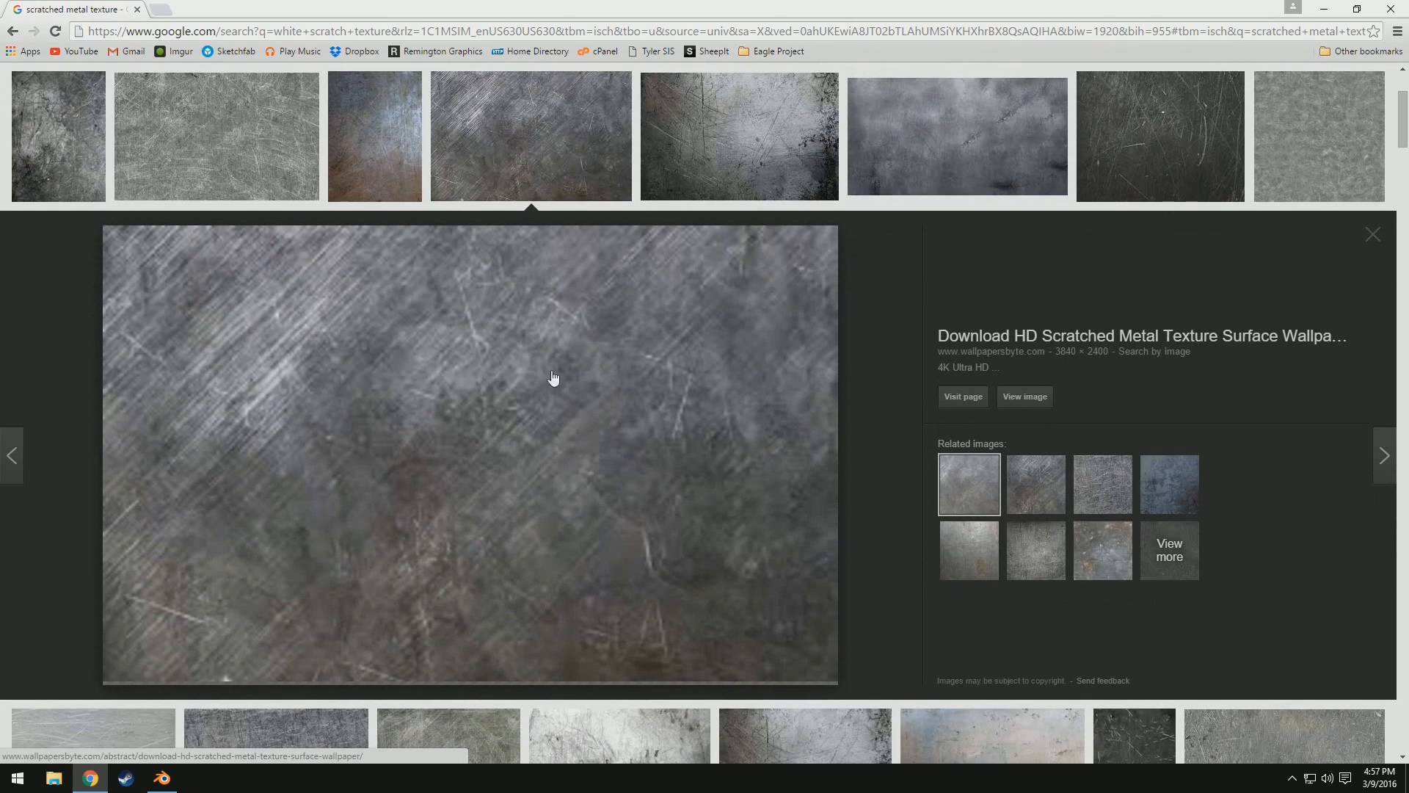
left_click(725, 135)
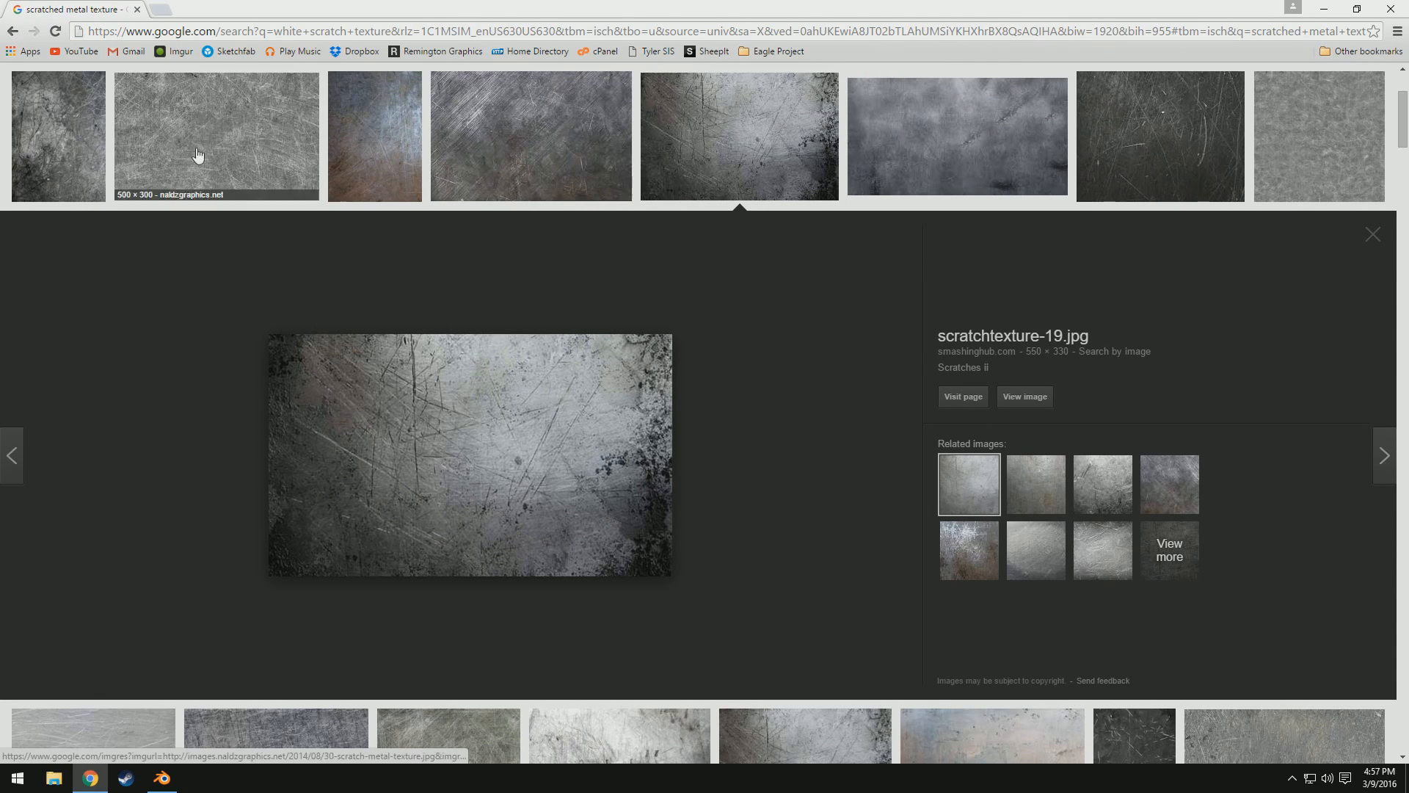
left_click(13, 31)
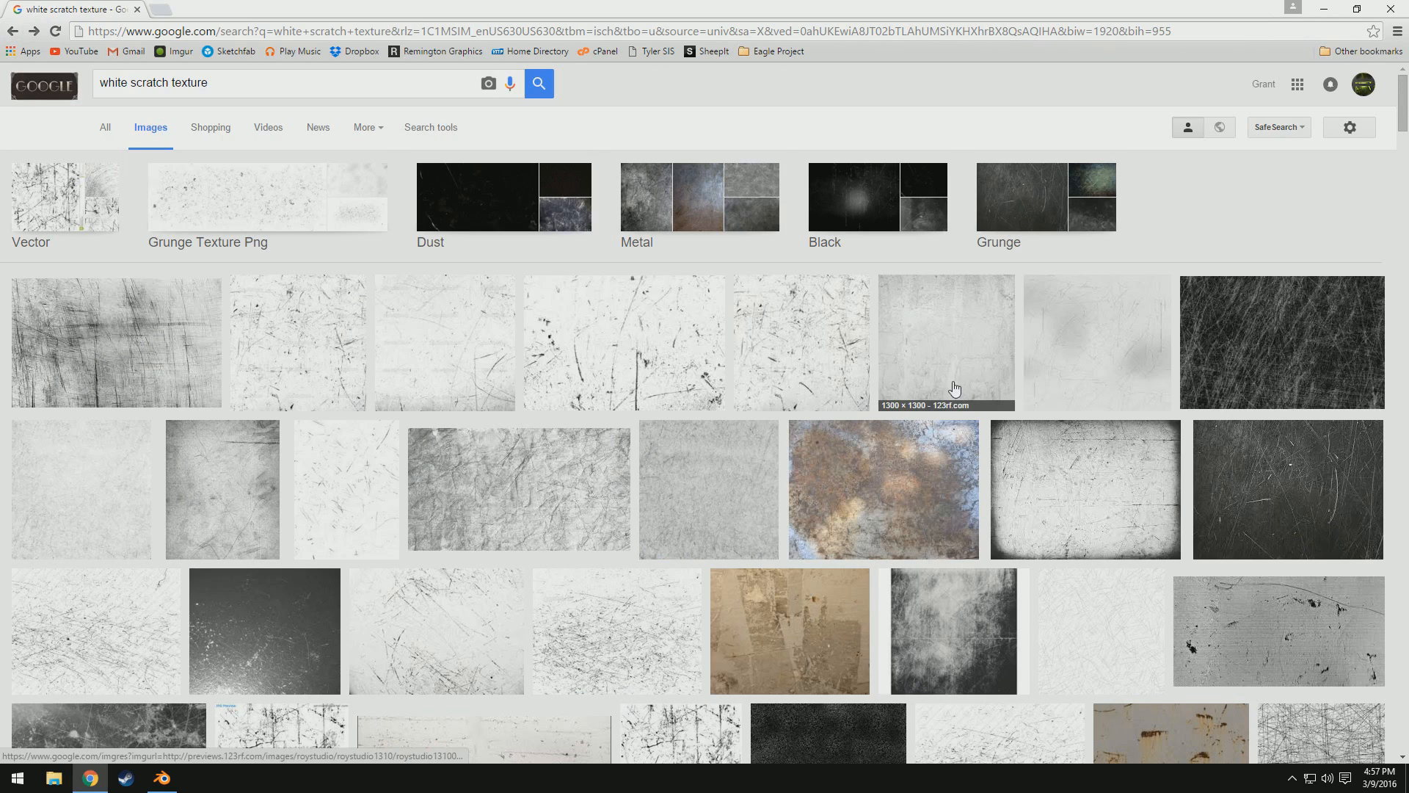
Step: Preview several white scratch texture images among the results, comparing their scratch patterns and resolutions
left_click(680, 406)
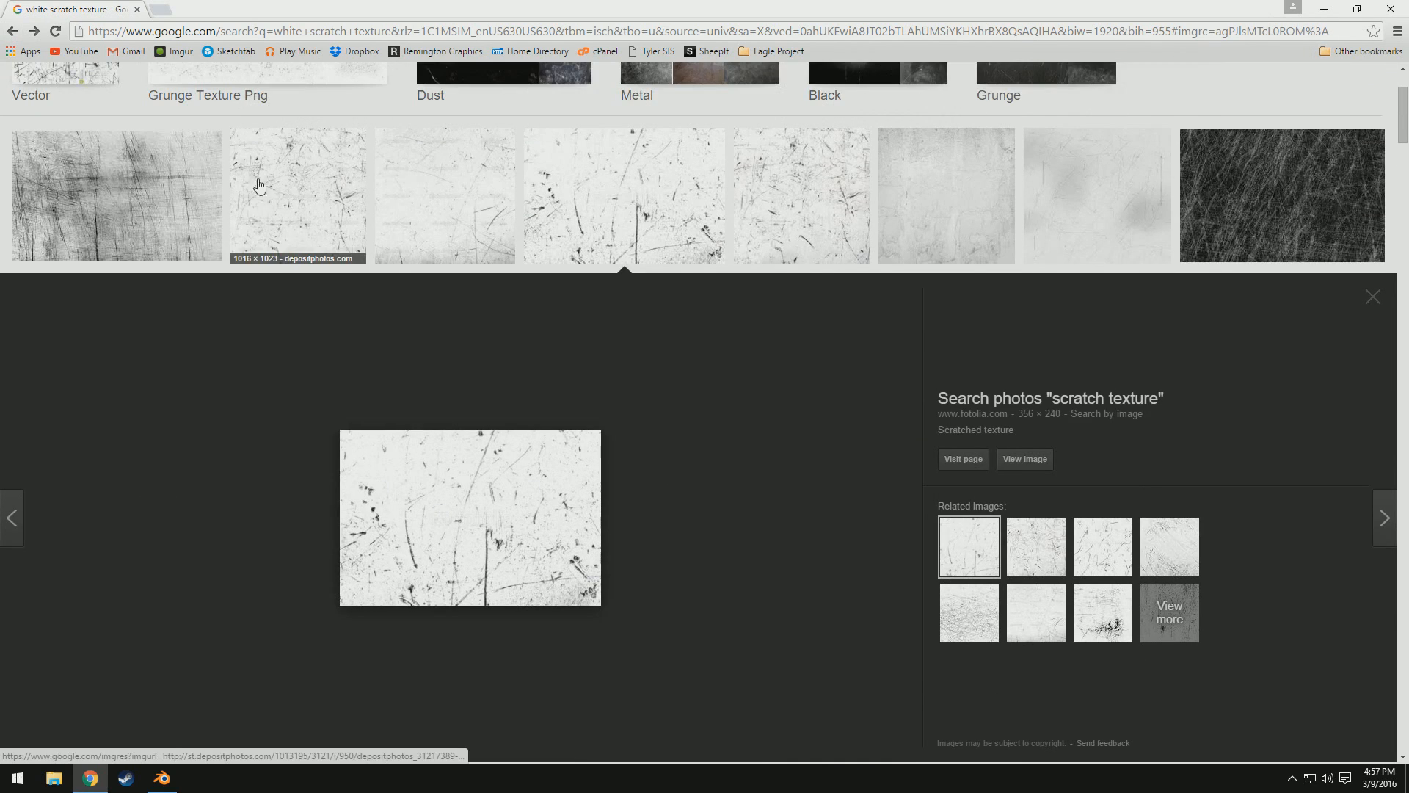
left_click(316, 235)
scroll(543, 481, "down", 7)
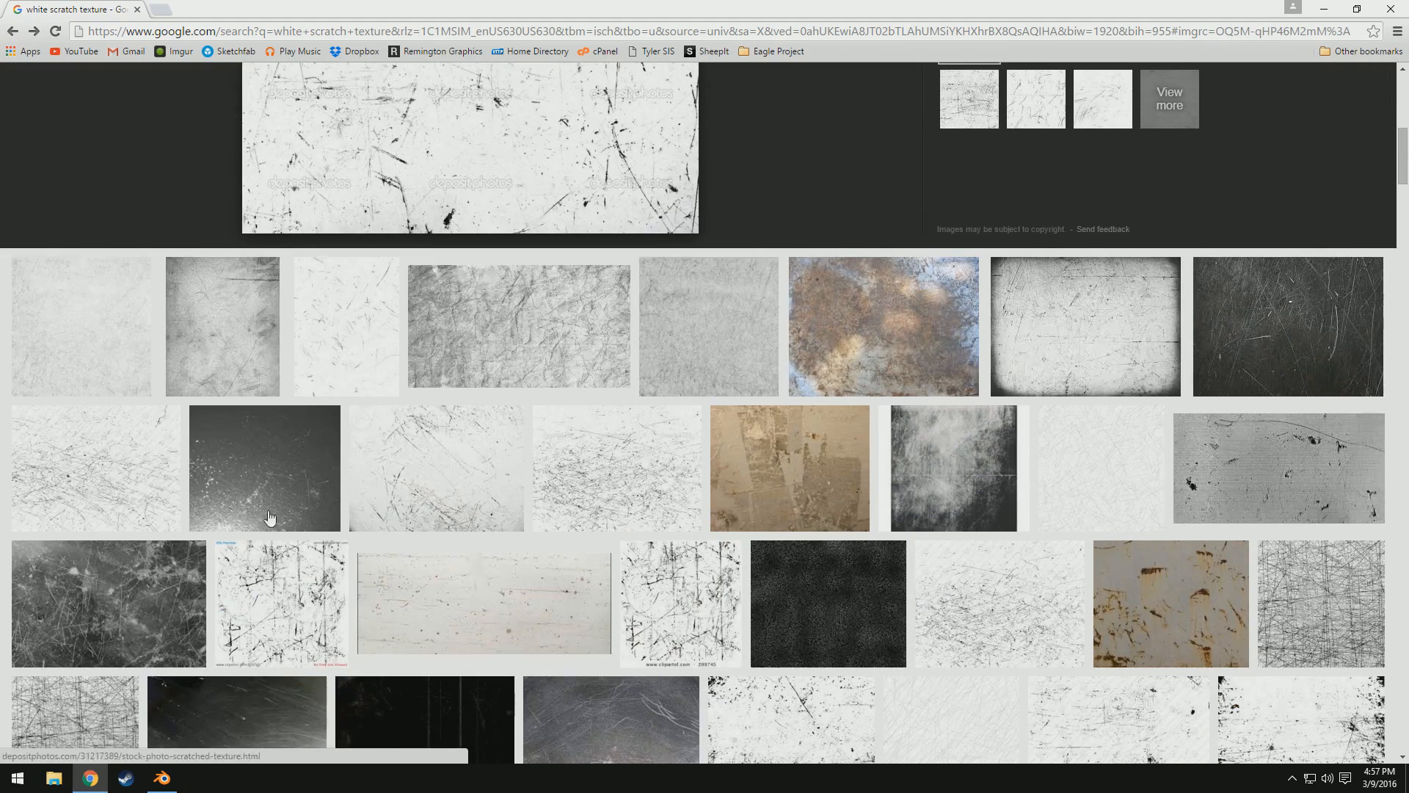
left_click(156, 492)
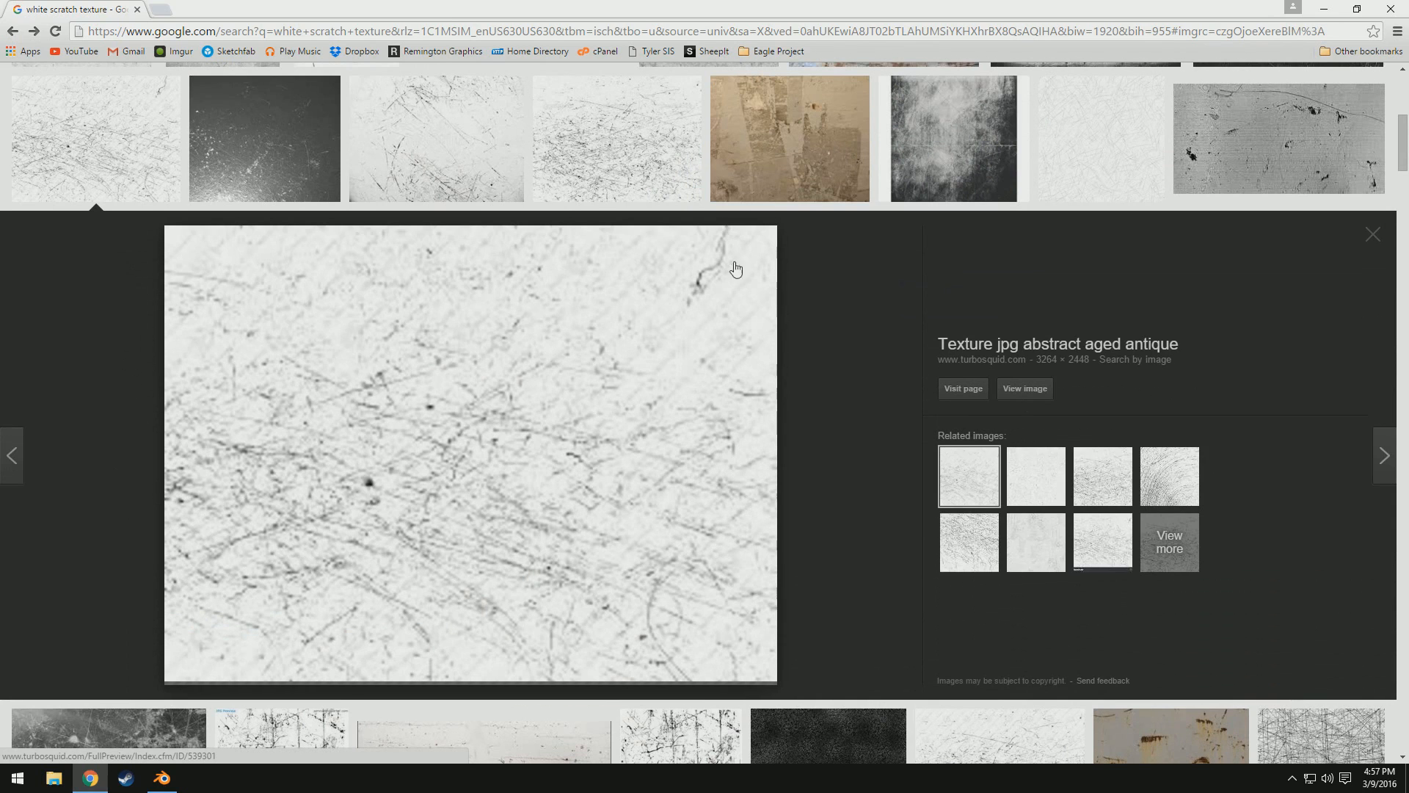
left_click(1104, 118)
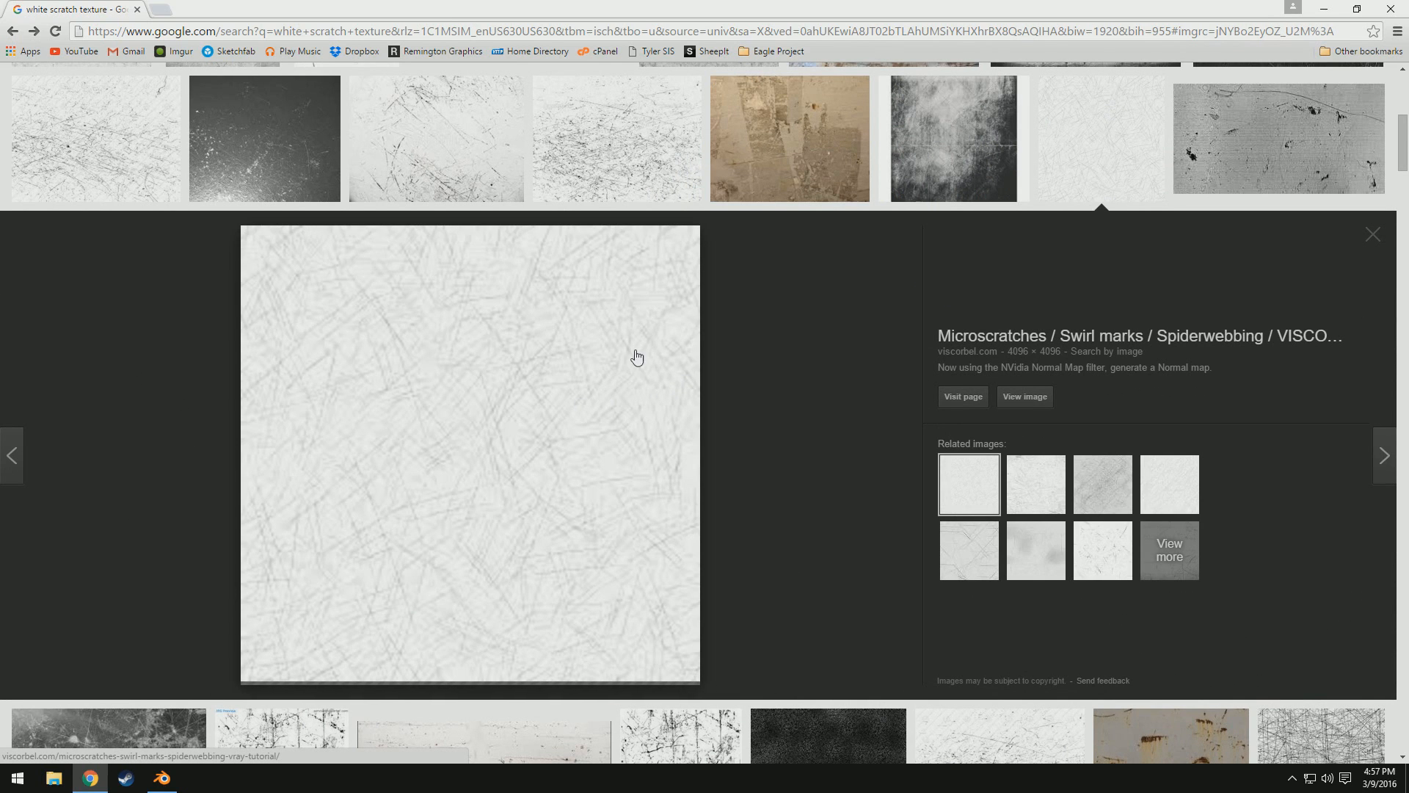
left_click(637, 173)
left_click_drag(519, 486, 470, 460)
scroll(627, 425, "down", 1)
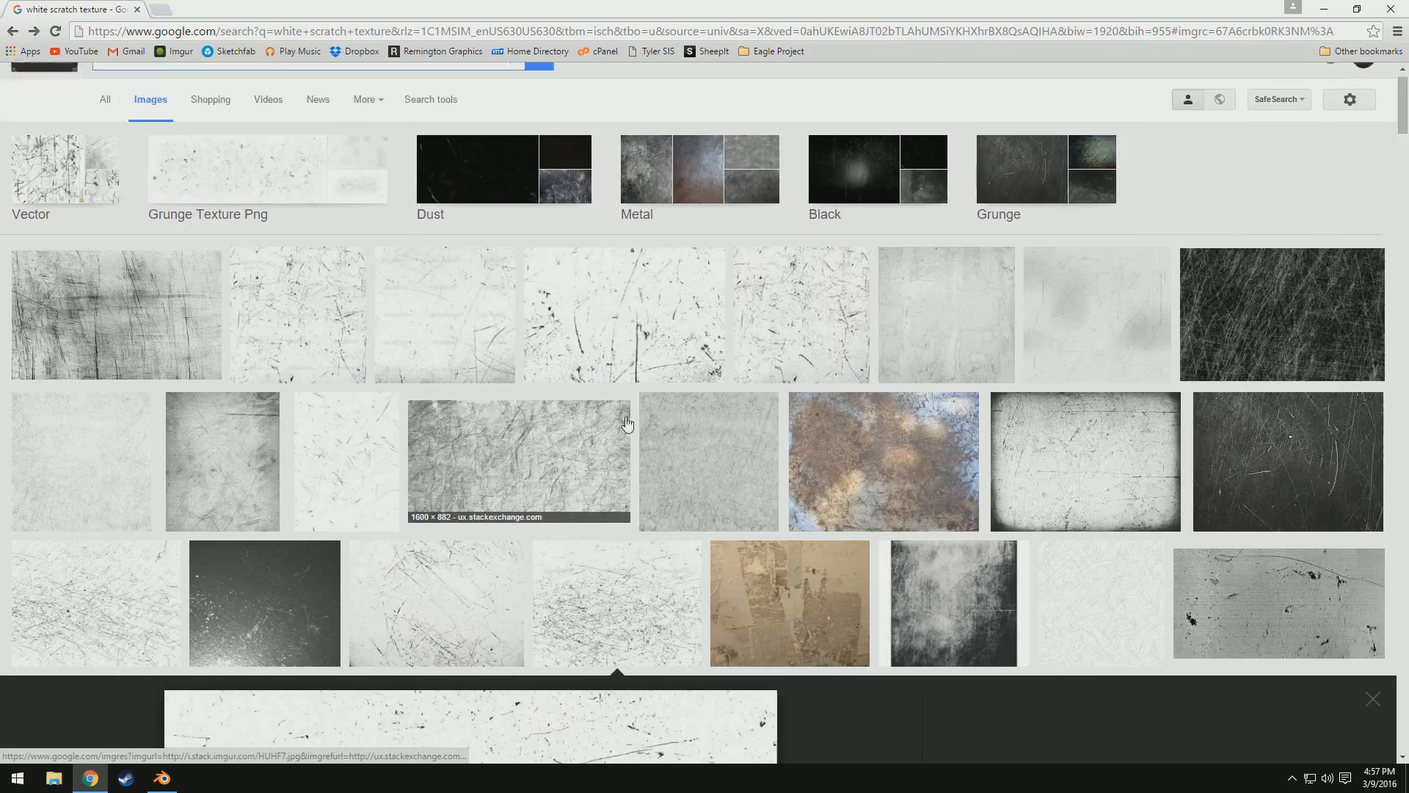
scroll(918, 308, "down", 7)
left_click(1007, 273)
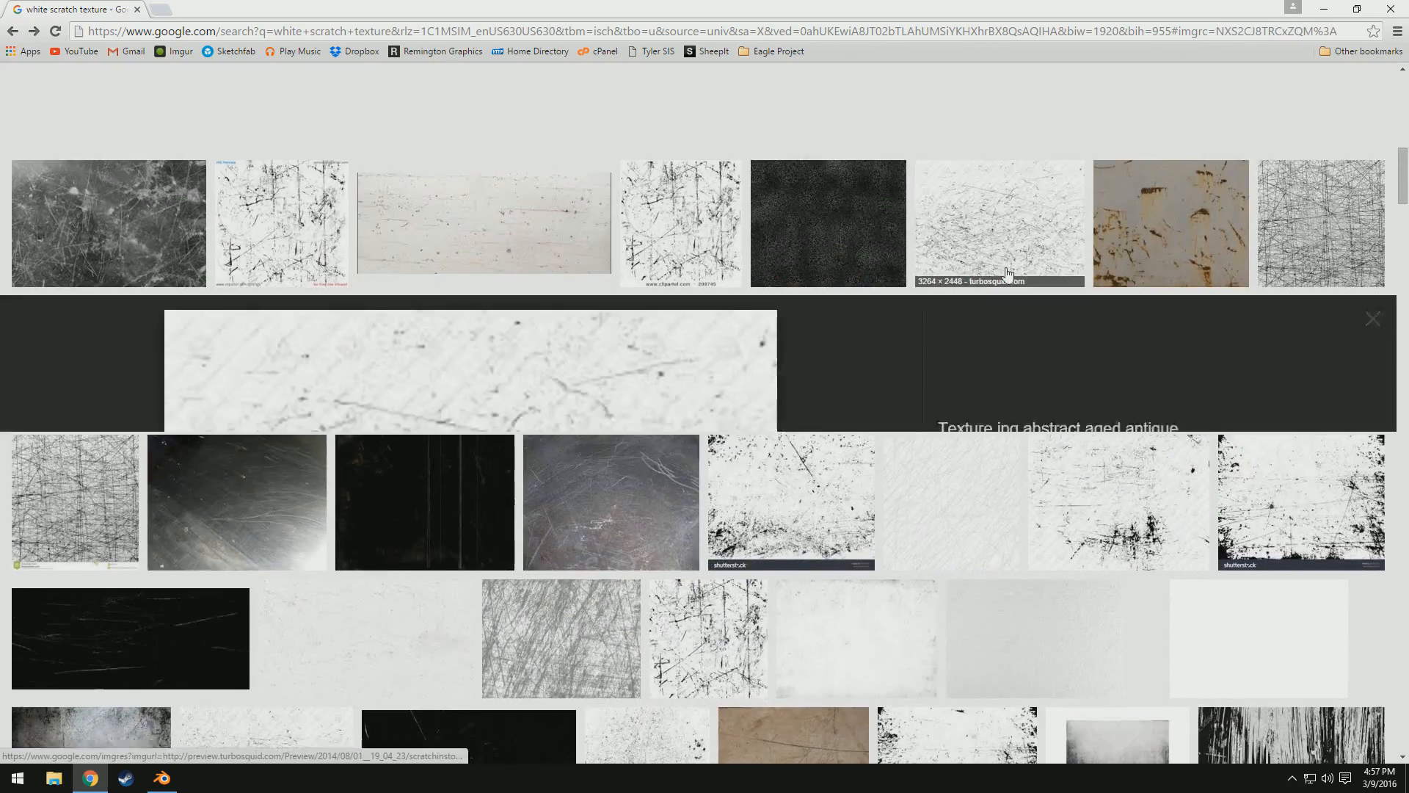
Step: Filter the white scratch texture image results by usage rights
scroll(1008, 274, "up", 9)
left_click(429, 129)
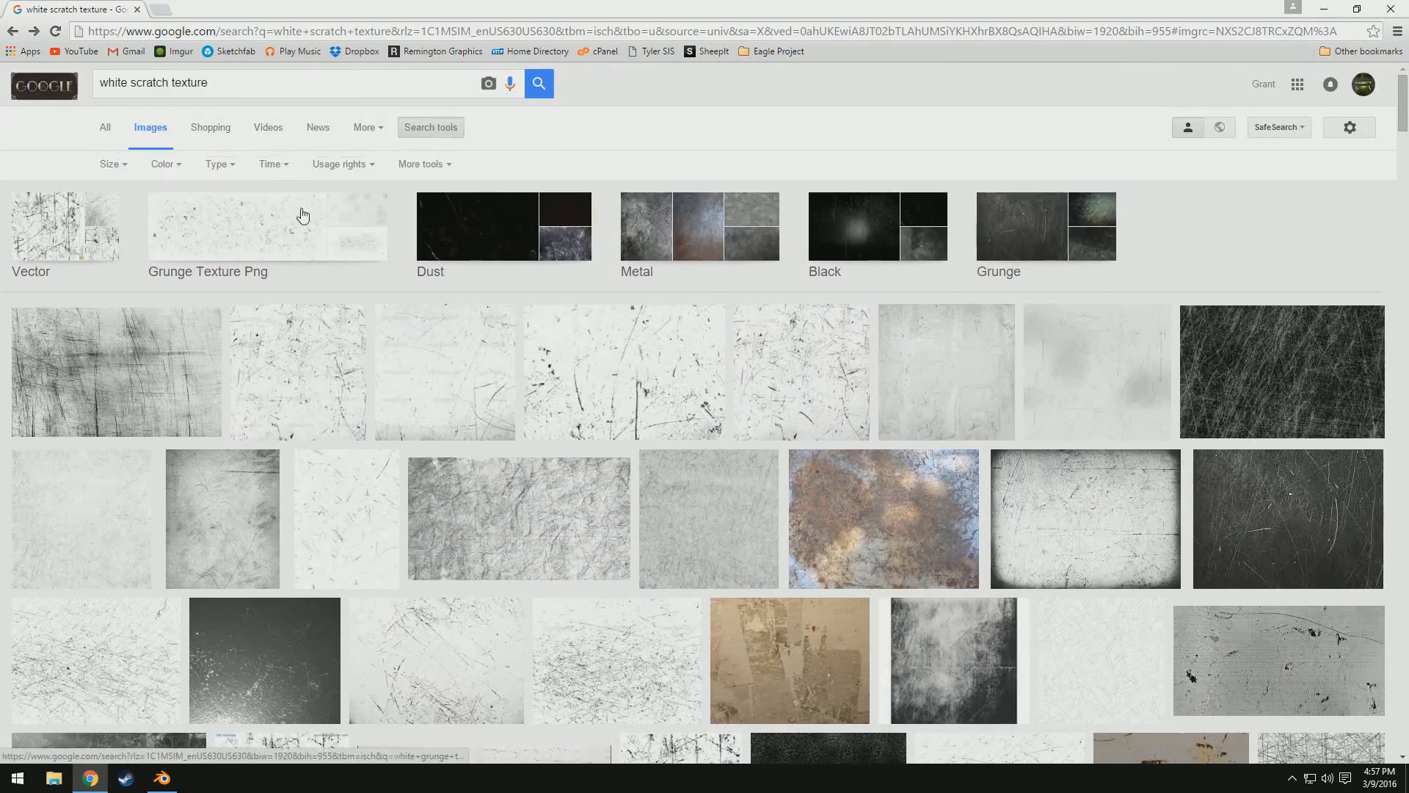
left_click(228, 167)
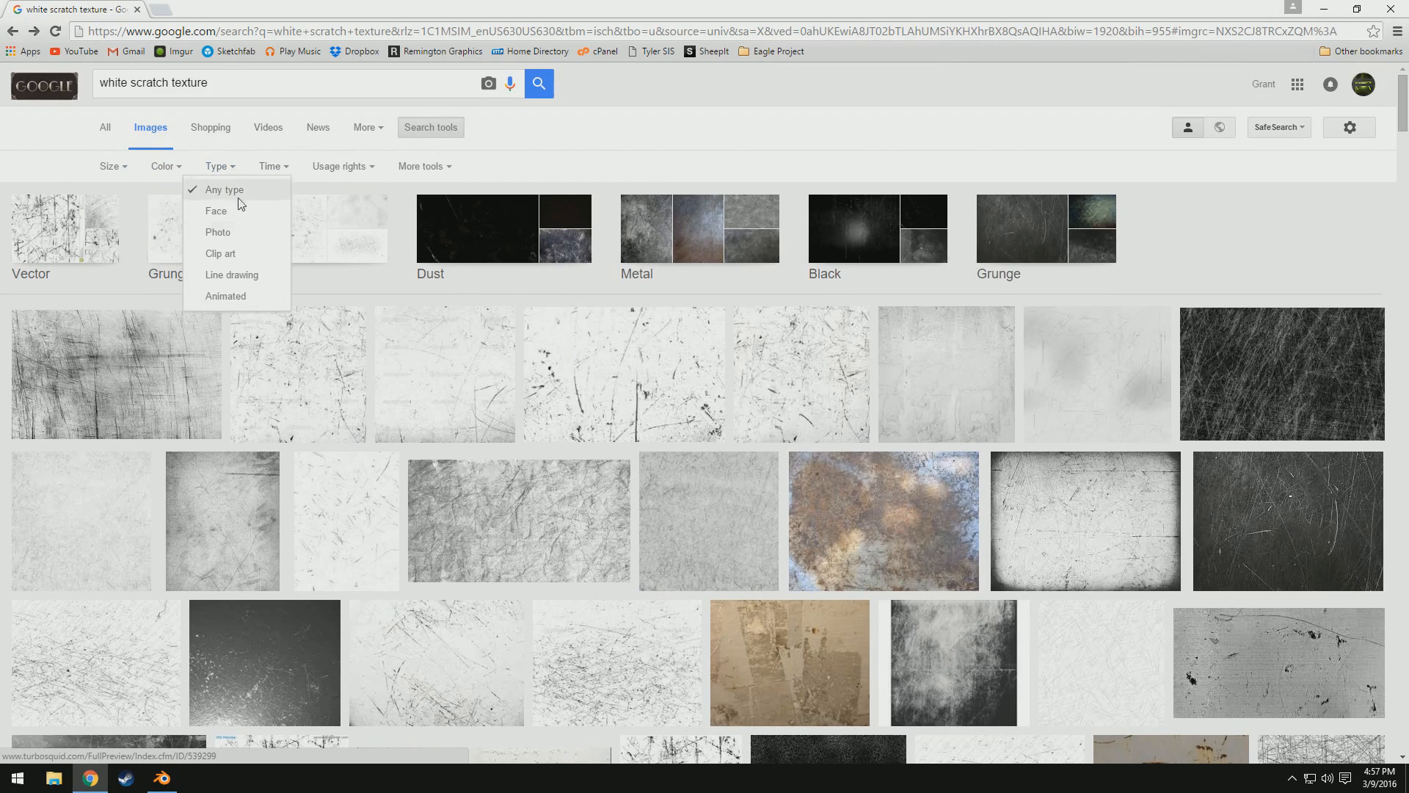
left_click(316, 168)
left_click(369, 231)
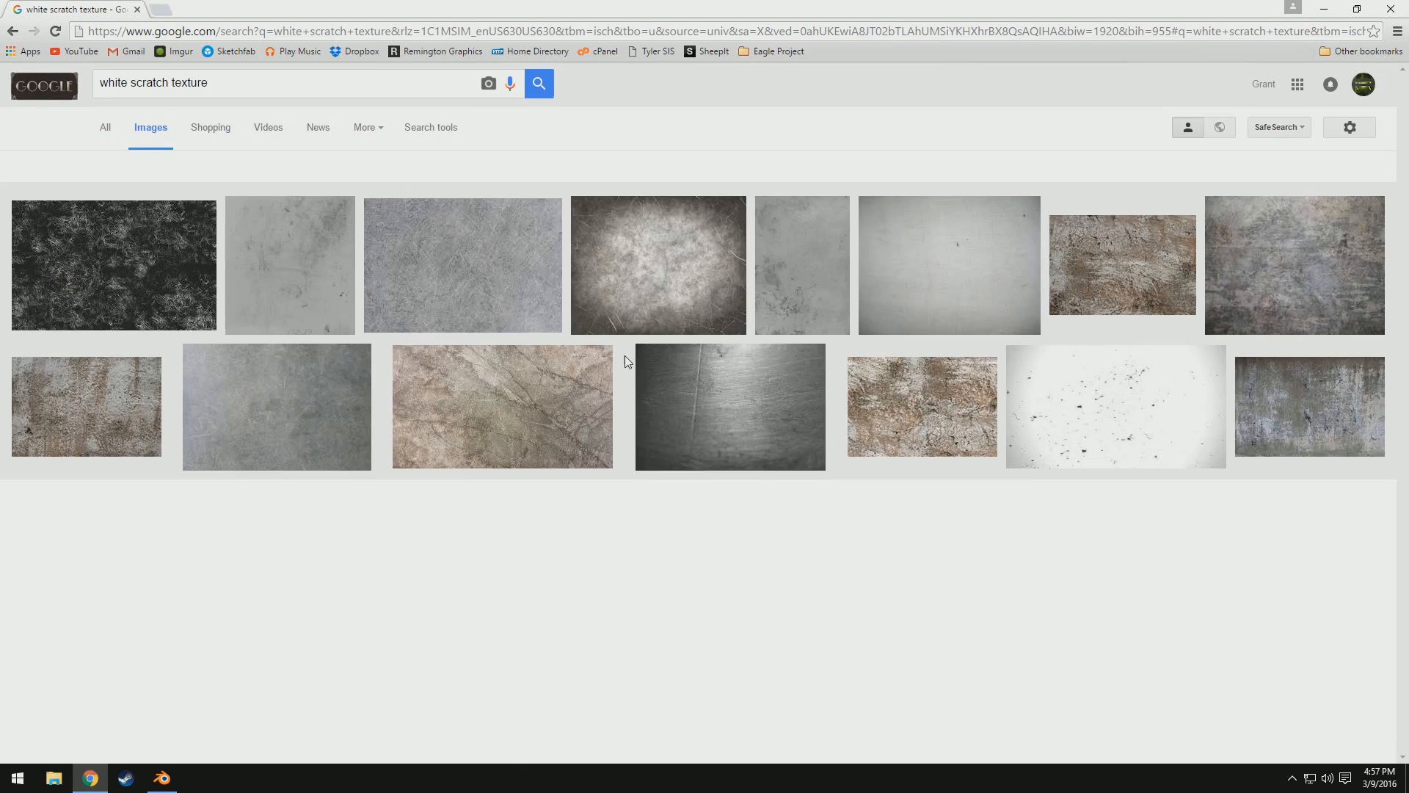
Step: Preview the dark Brush Scratch texture among the search results and save the image to the desktop
left_click(257, 82)
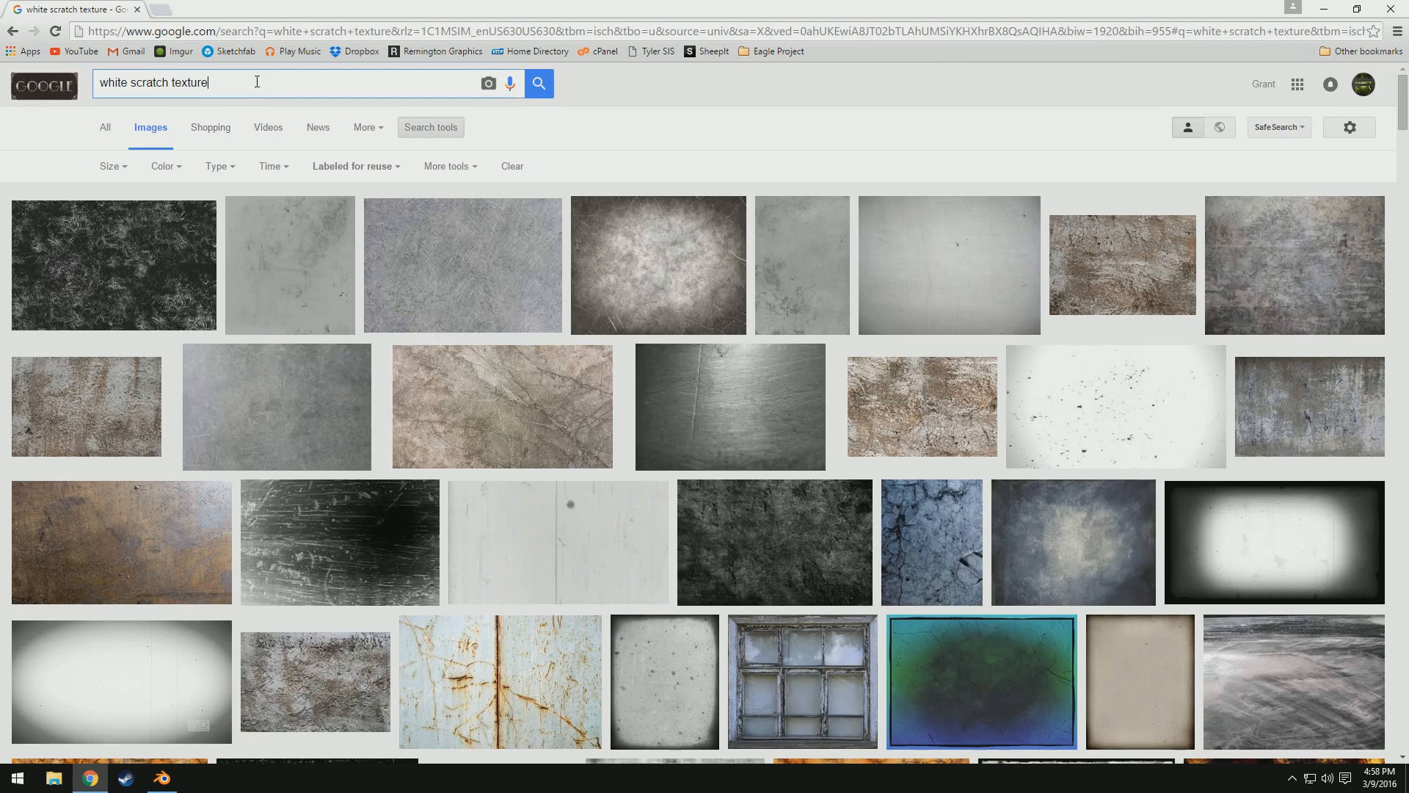
double_click(128, 82)
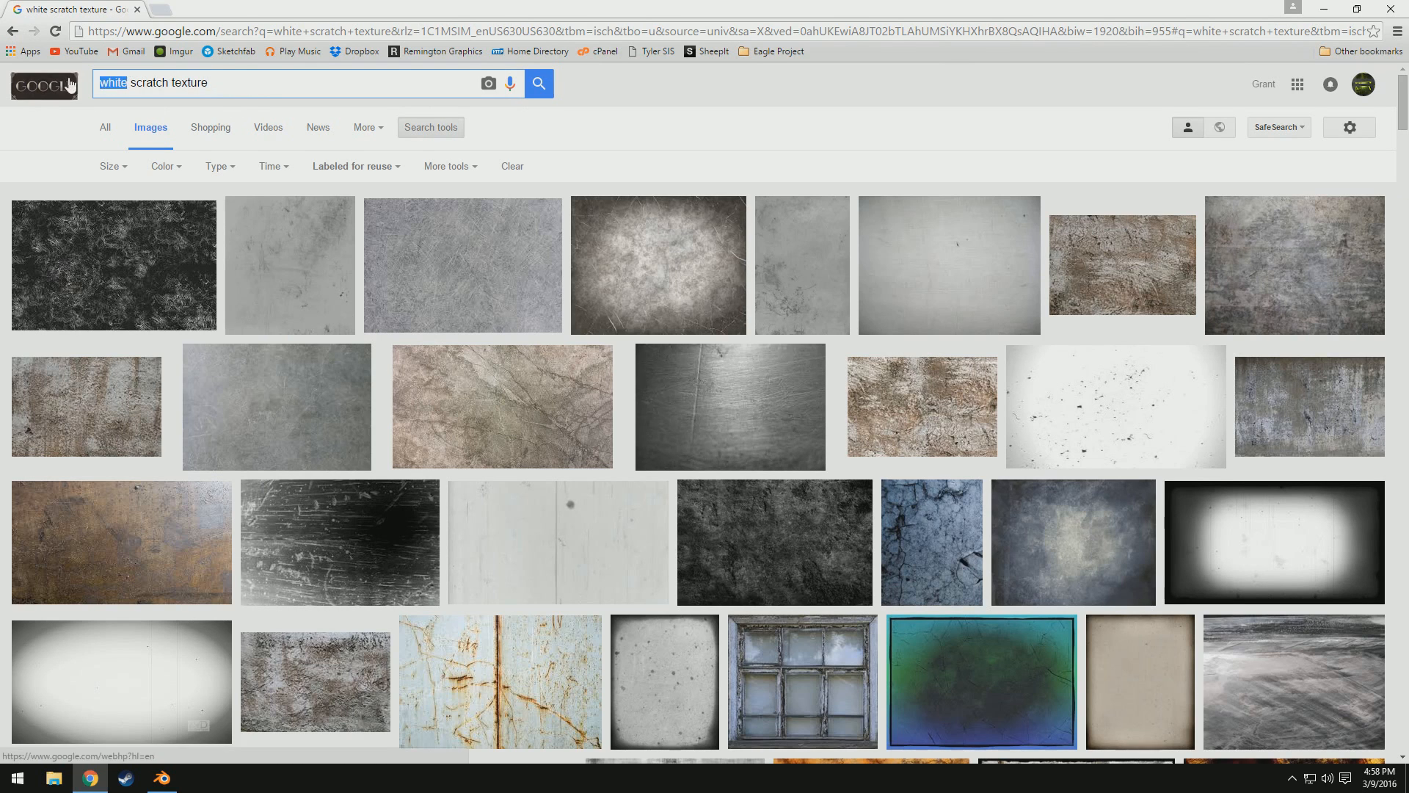
key("BackSpace")
left_click(121, 284)
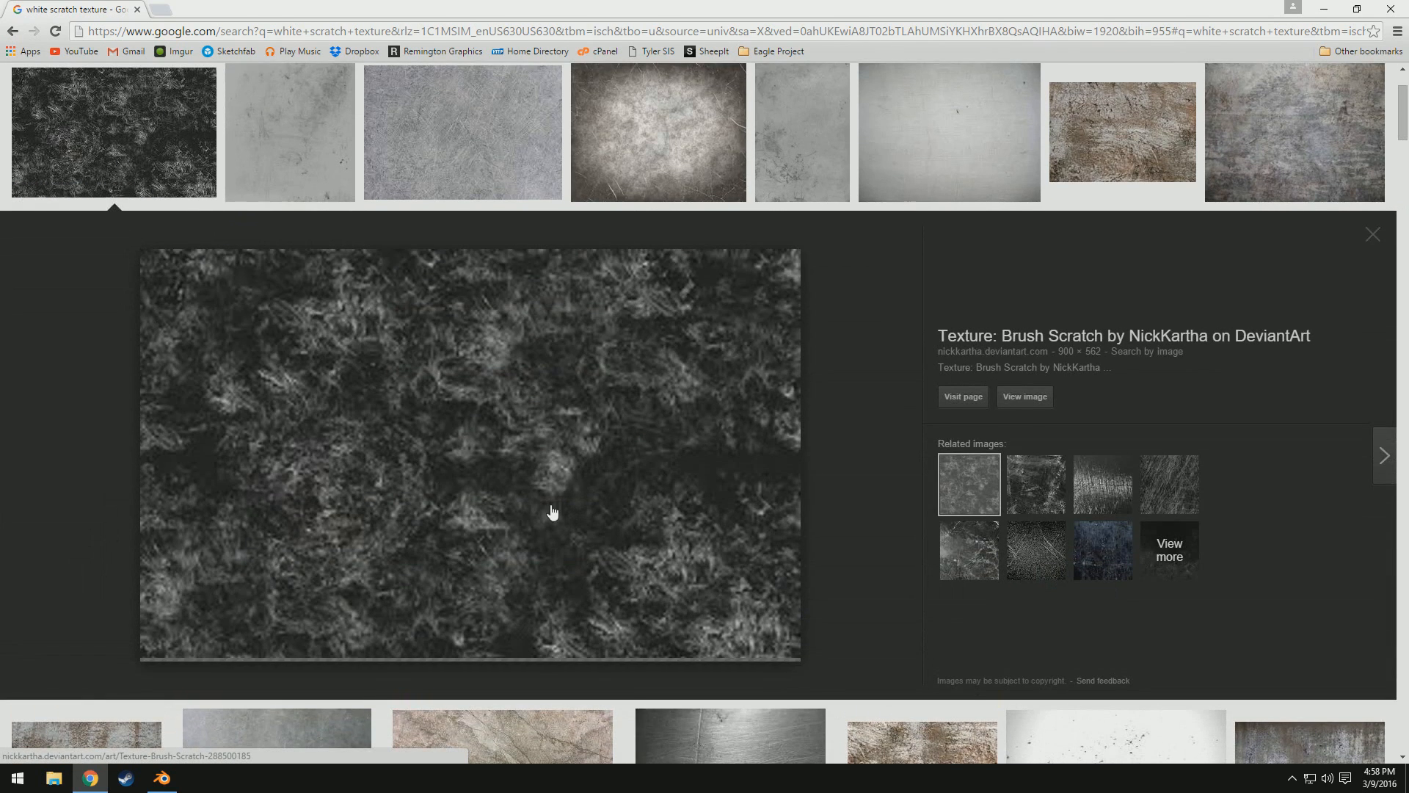
left_click_drag(516, 343, 0, 551)
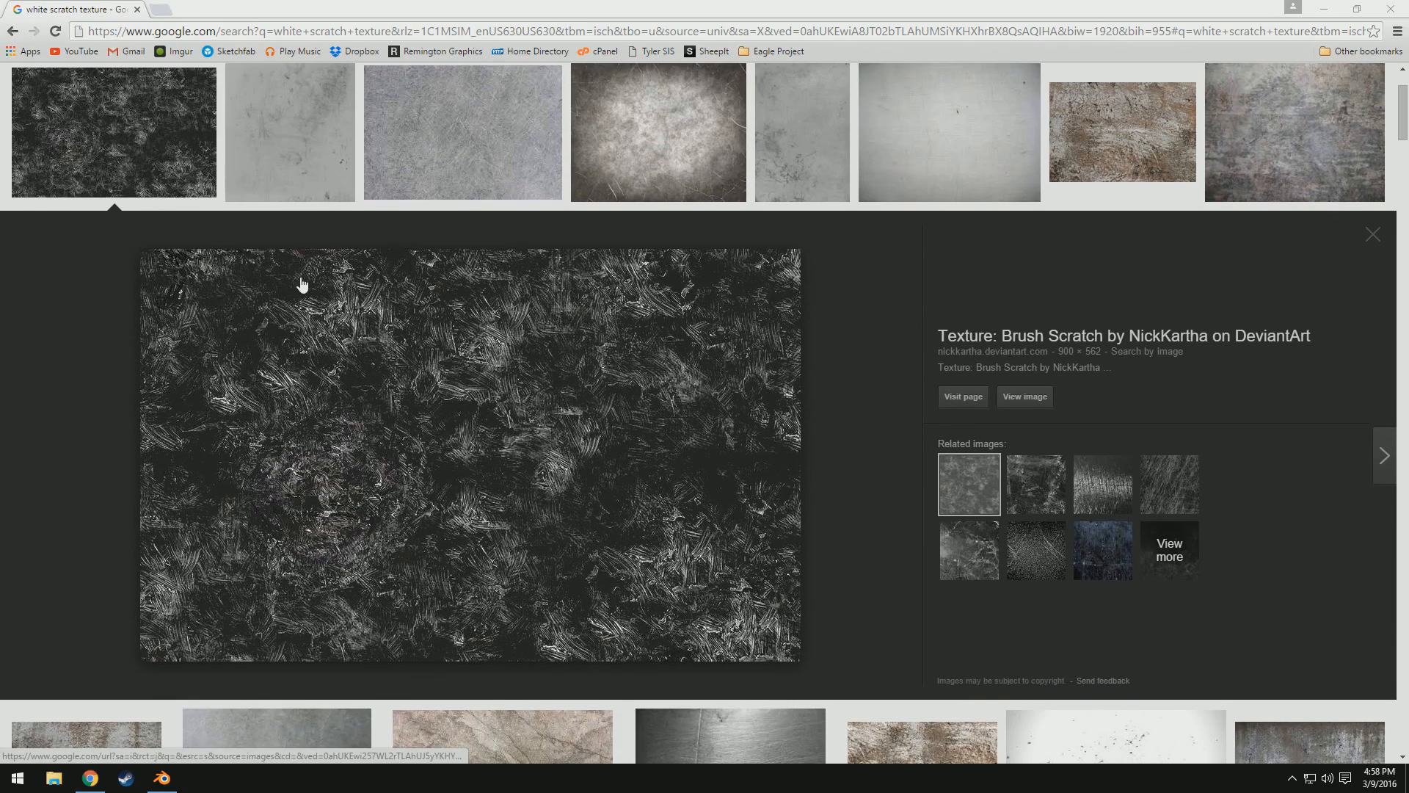
Step: Switch to Blender and replace white grunge.jpg with the downloaded brush scratch image in the second Image Texture node
key("alt+Tab")
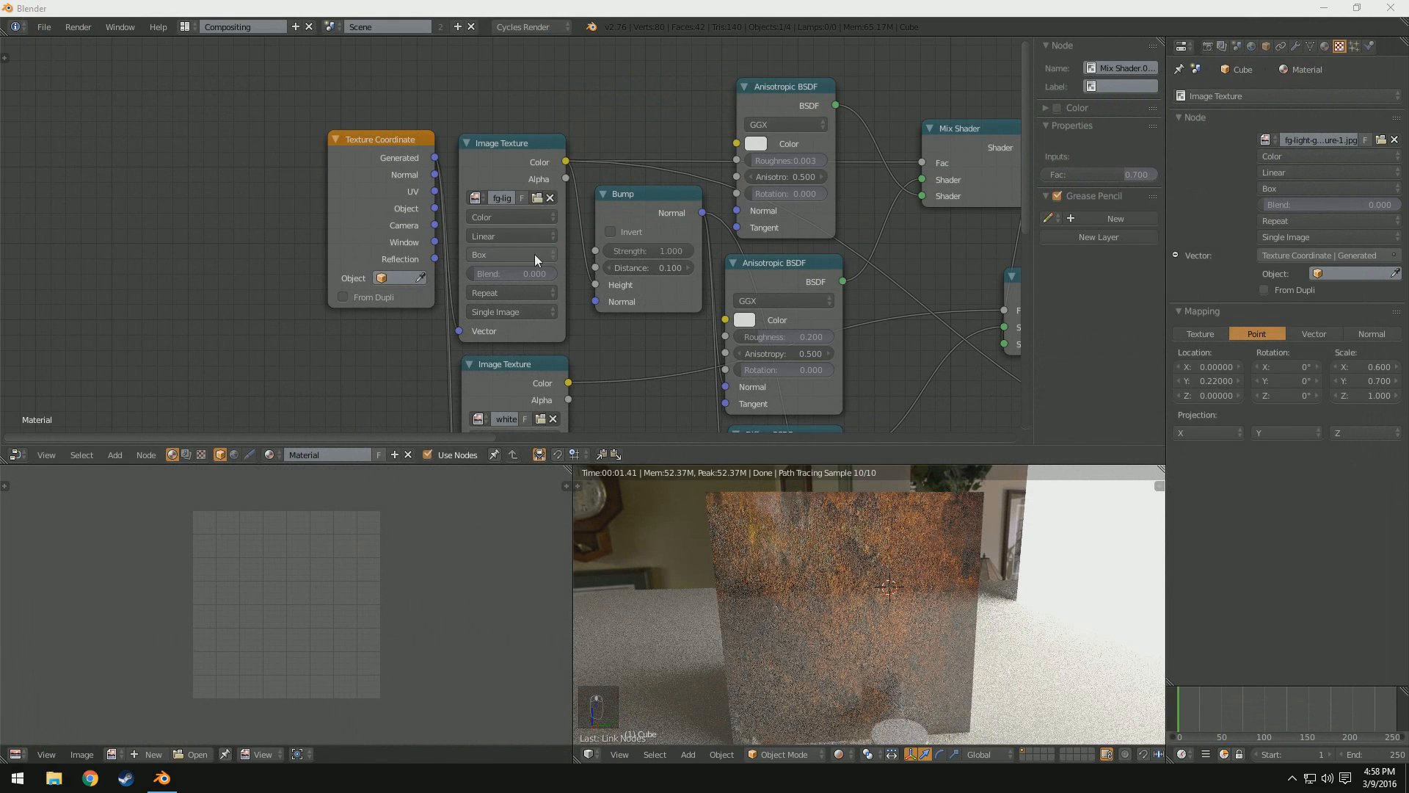
scroll(544, 325, "down", 2)
middle_click_drag(594, 382, 564, 223)
scroll(583, 323, "up", 5)
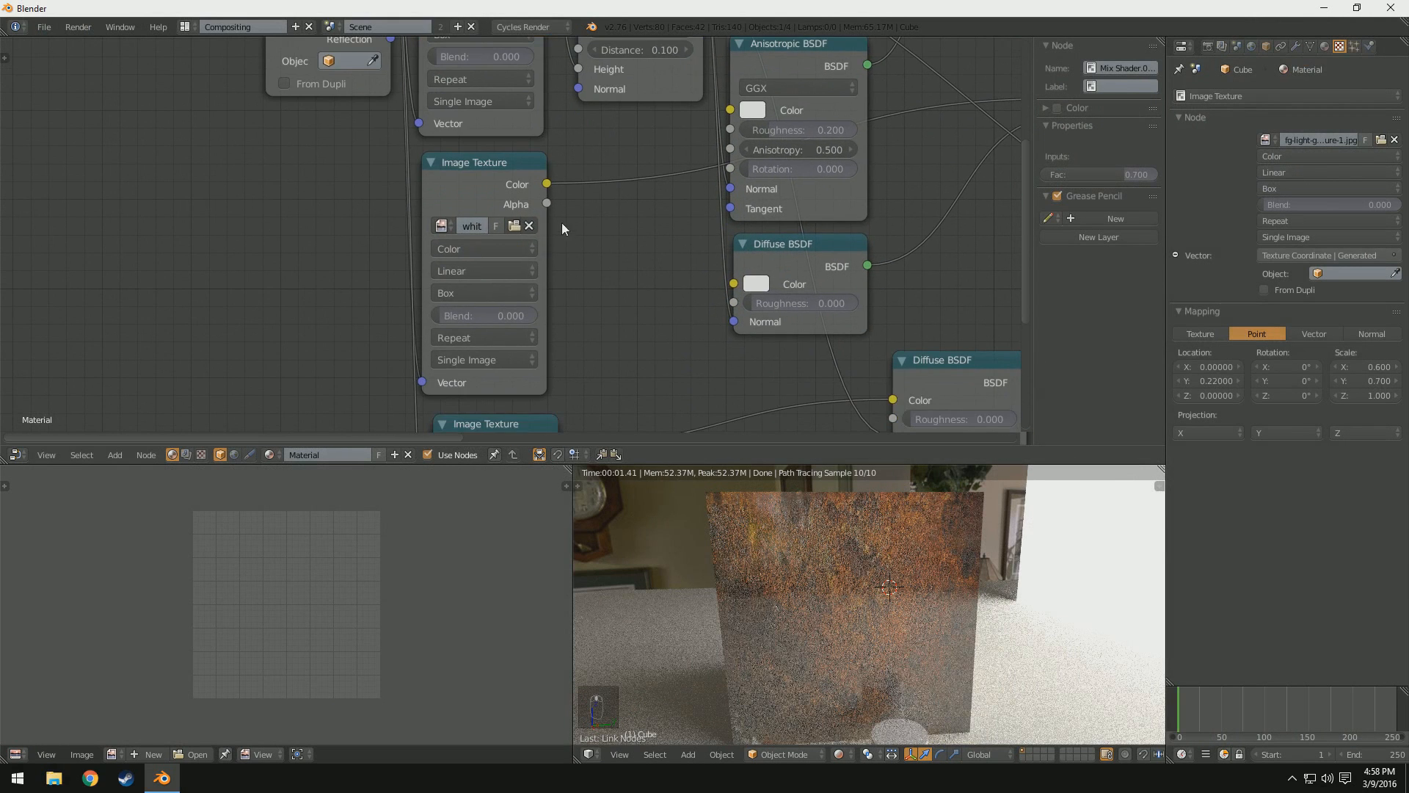
left_click(512, 228)
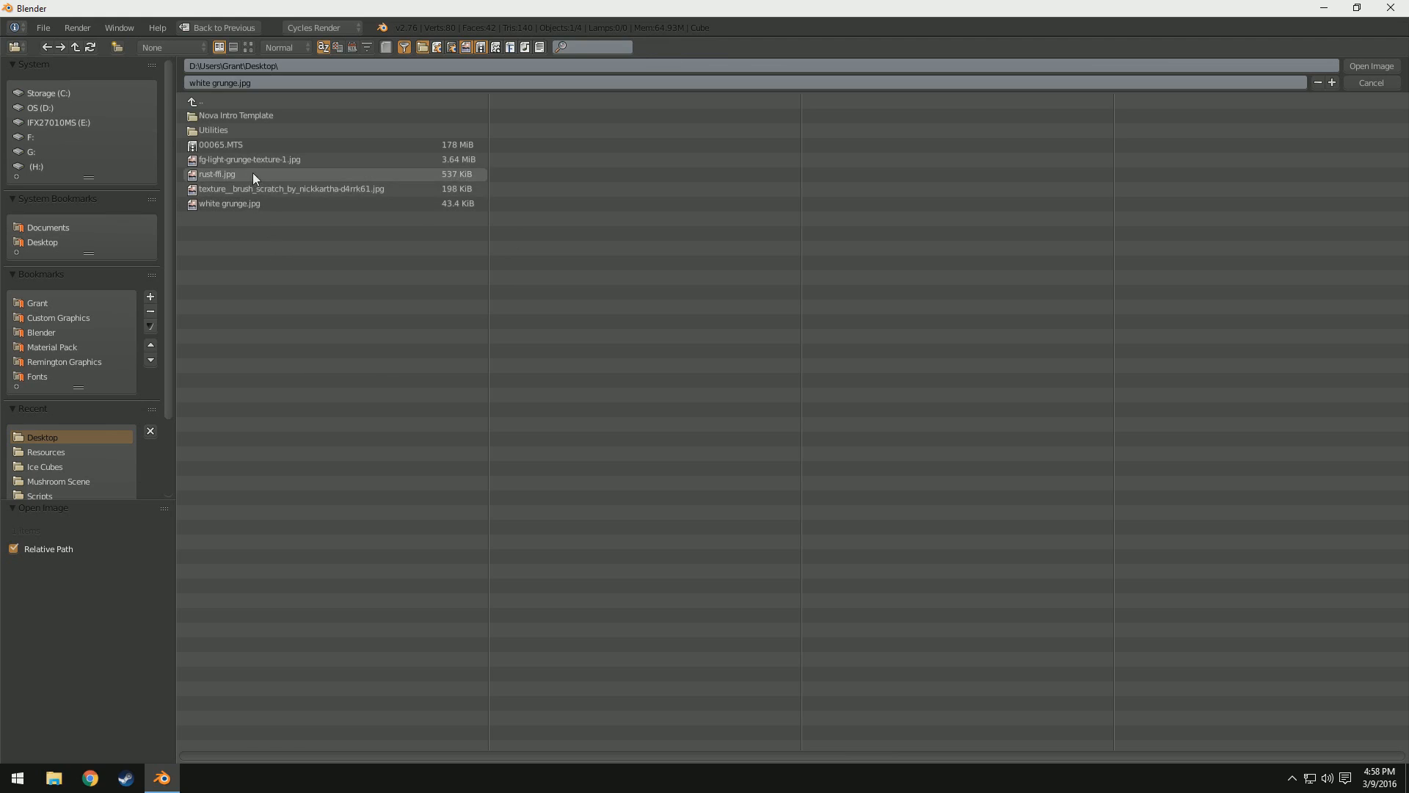
double_click(242, 189)
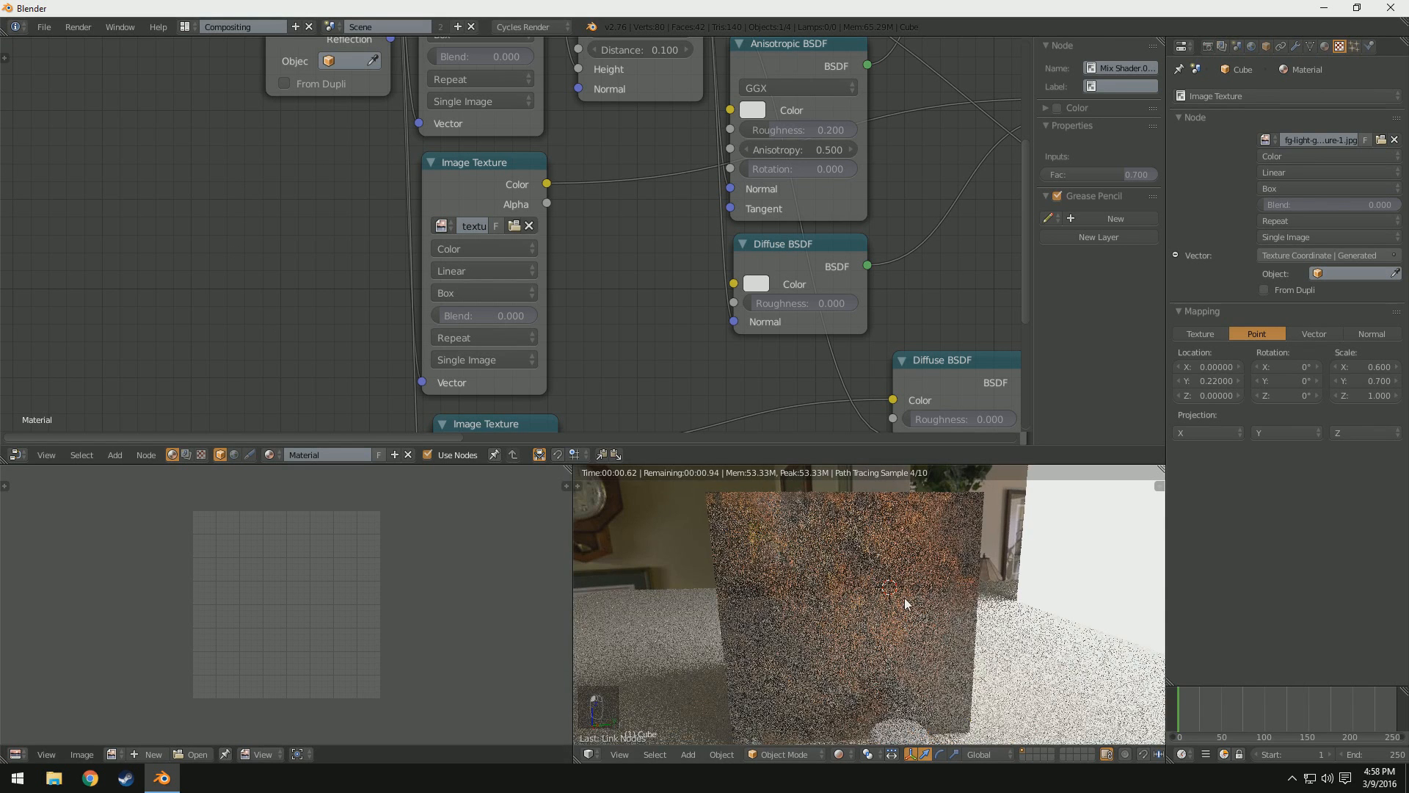
Step: Connect the Mix Shader with the 0.450 factor directly to the Material Output's Surface, bypassing the rust mix
scroll(689, 338, "down", 1)
scroll(689, 338, "down", 2)
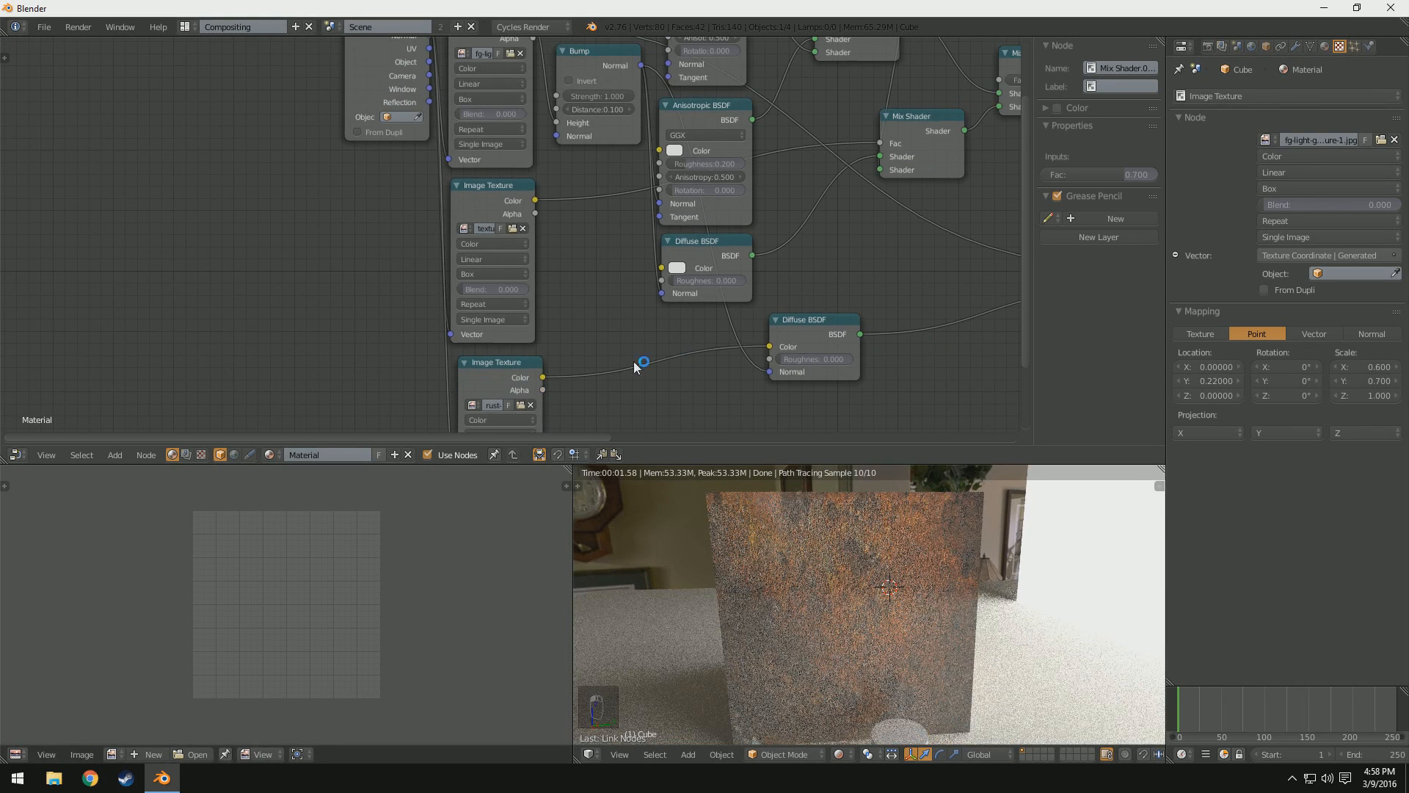
middle_click_drag(624, 365, 359, 306)
middle_click_drag(998, 172, 703, 281)
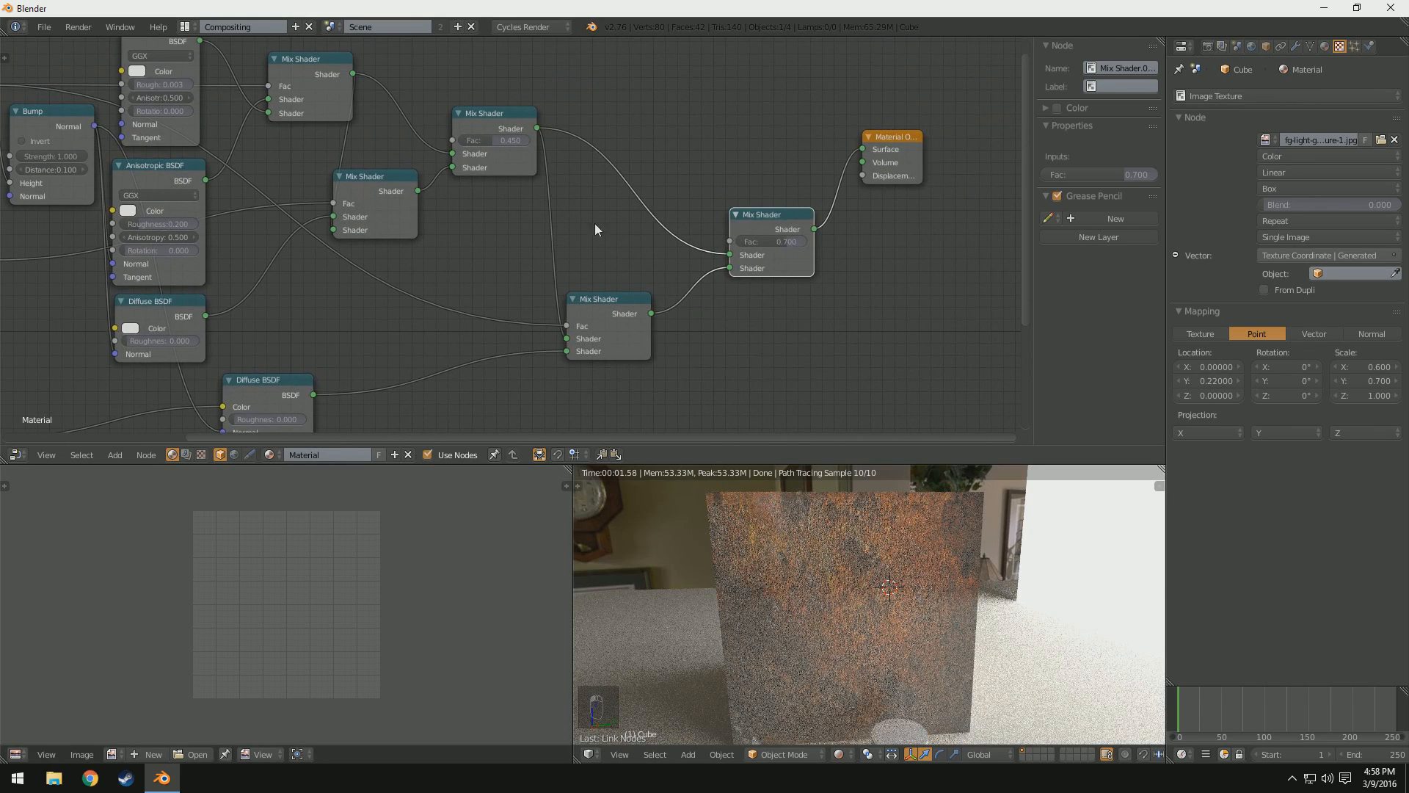
left_click_drag(737, 263, 862, 150)
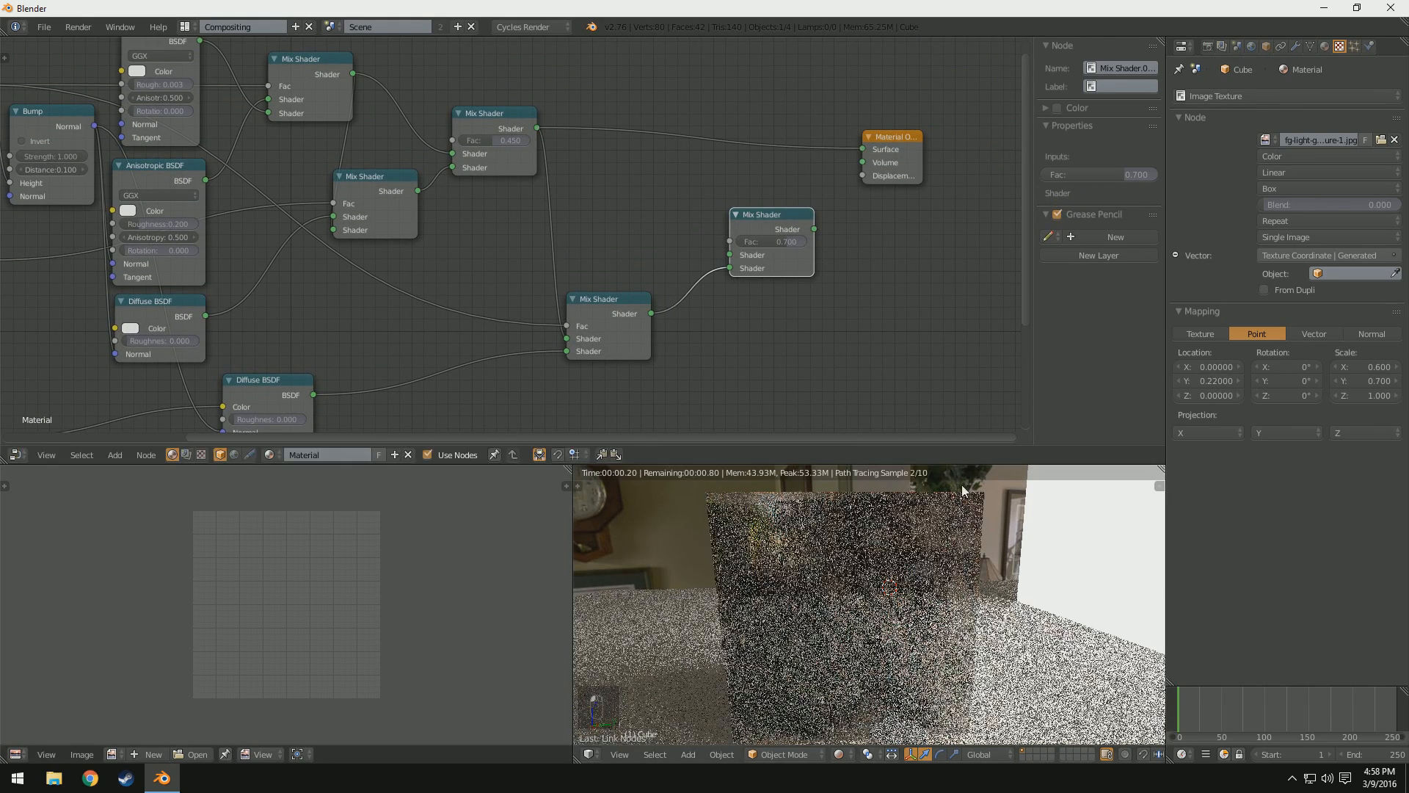
Step: Compare the light grunge and brush scratch images in Photos with the node setup, and close both image windows
scroll(557, 287, "down", 2)
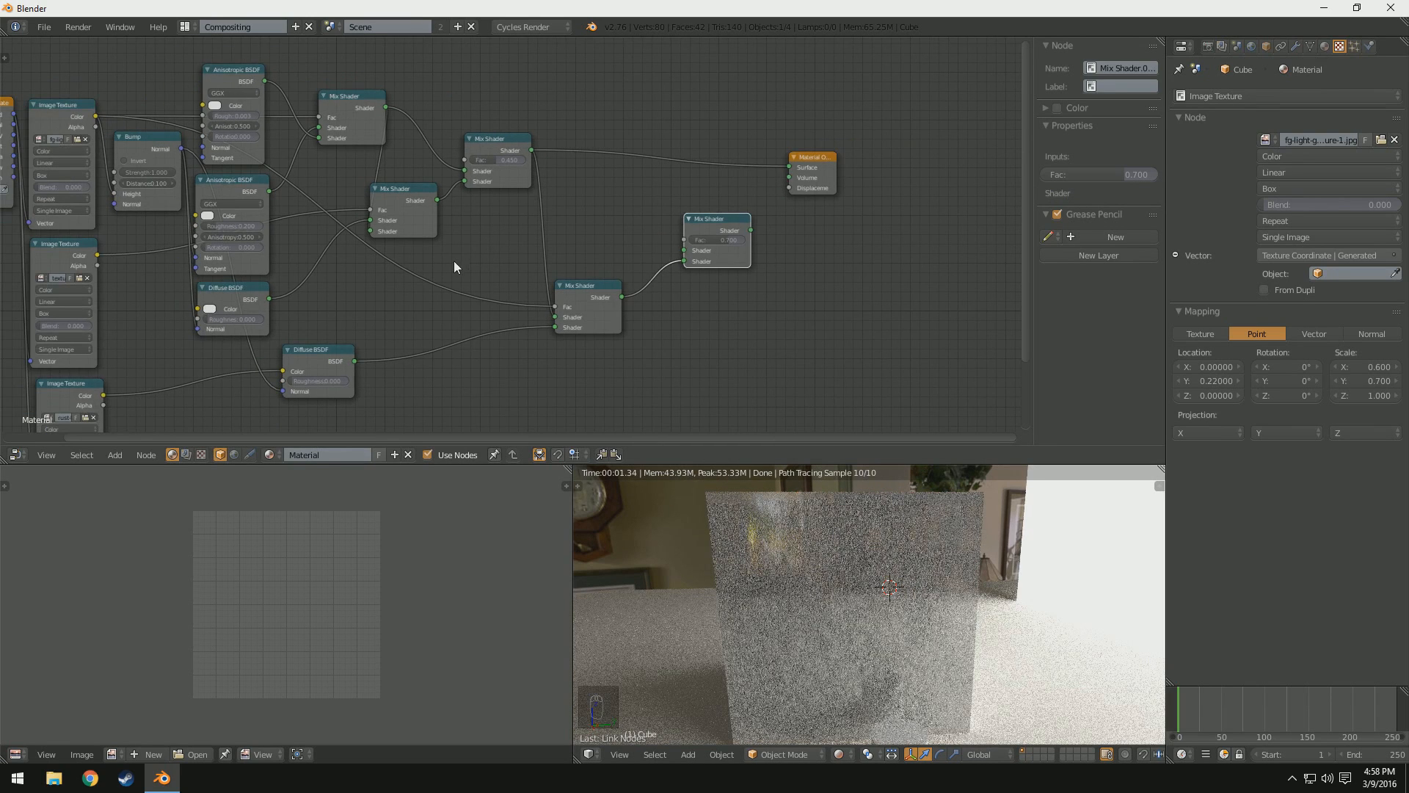
middle_click_drag(454, 261, 924, 331)
scroll(813, 332, "up", 4)
middle_click_drag(633, 337, 636, 273)
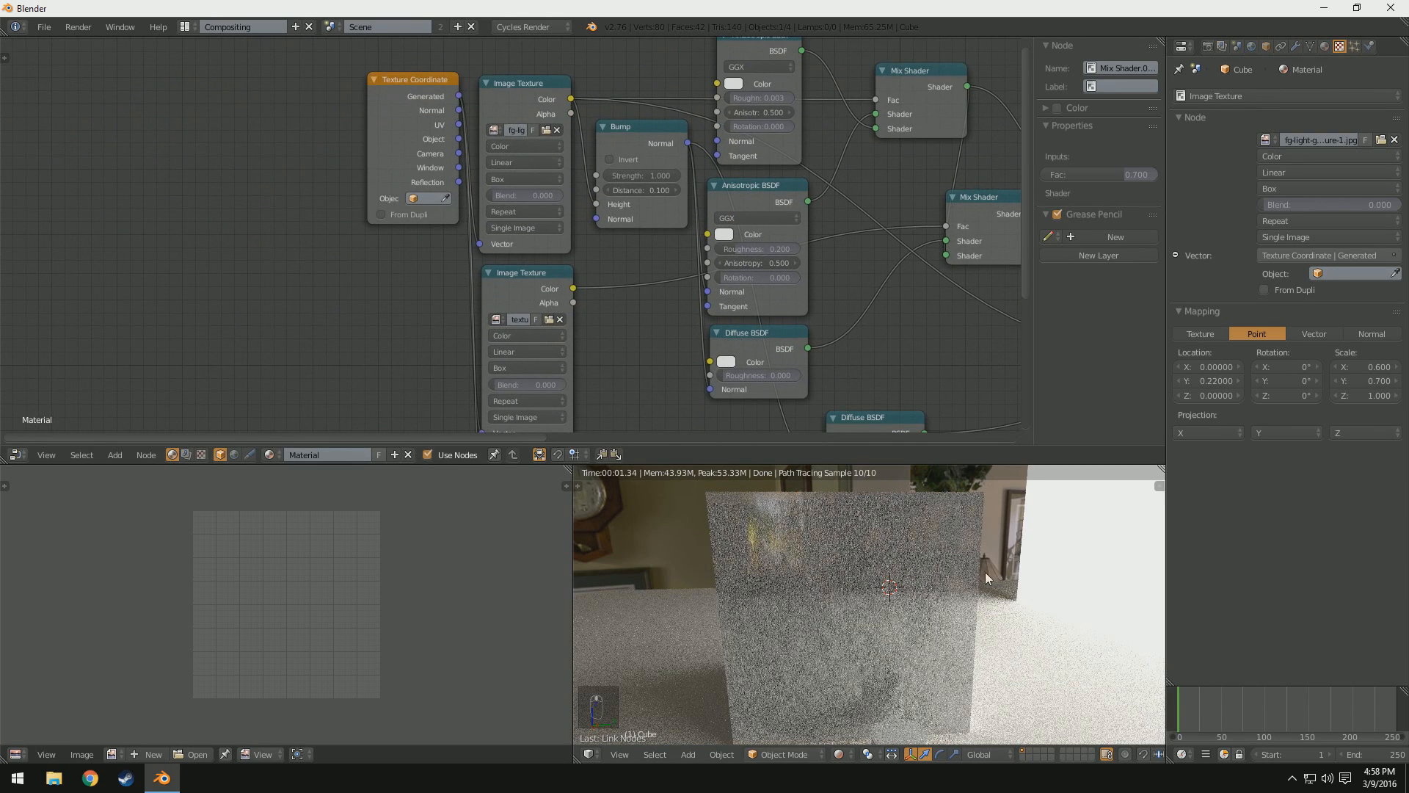
middle_click_drag(563, 328, 476, 285)
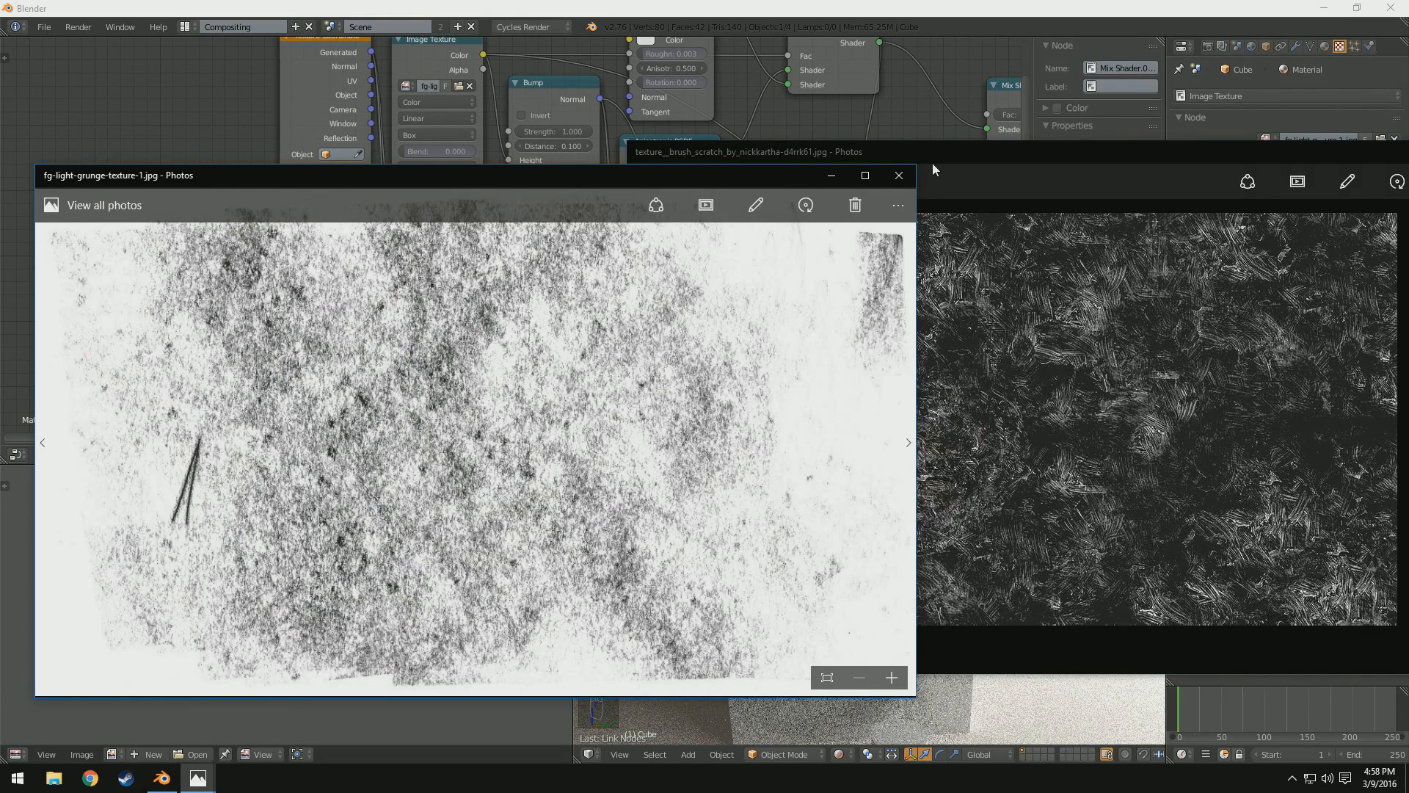
left_click(898, 176)
left_click(1408, 152)
Step: Reposition the scratch-driven Mix Shader and move the Diffuse BSDF's link to its second Shader input
middle_click_drag(823, 307, 660, 346)
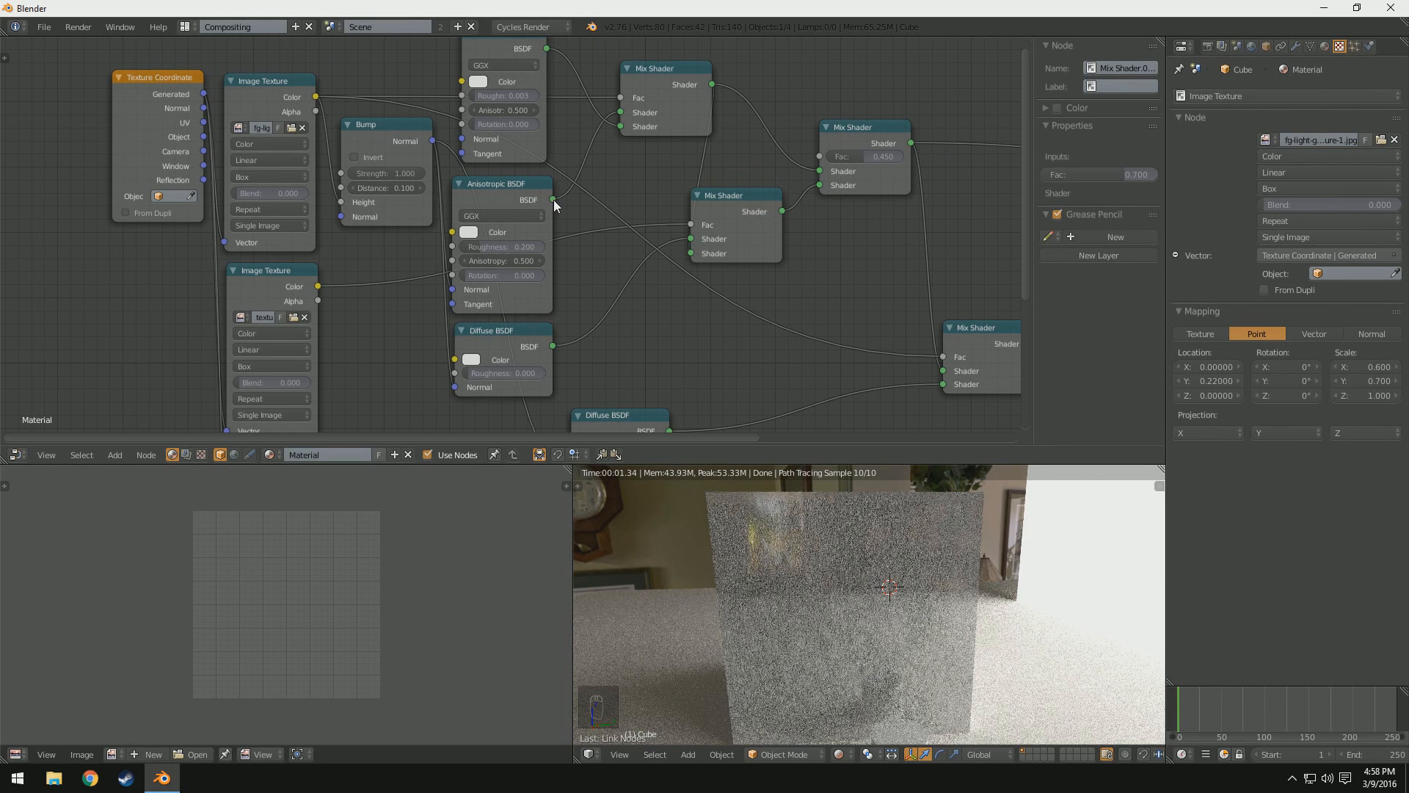
mouse_move(741, 222)
left_mouse_down()
mouse_move(762, 198)
mouse_move(746, 200)
left_mouse_up()
left_click_drag(553, 199, 699, 235)
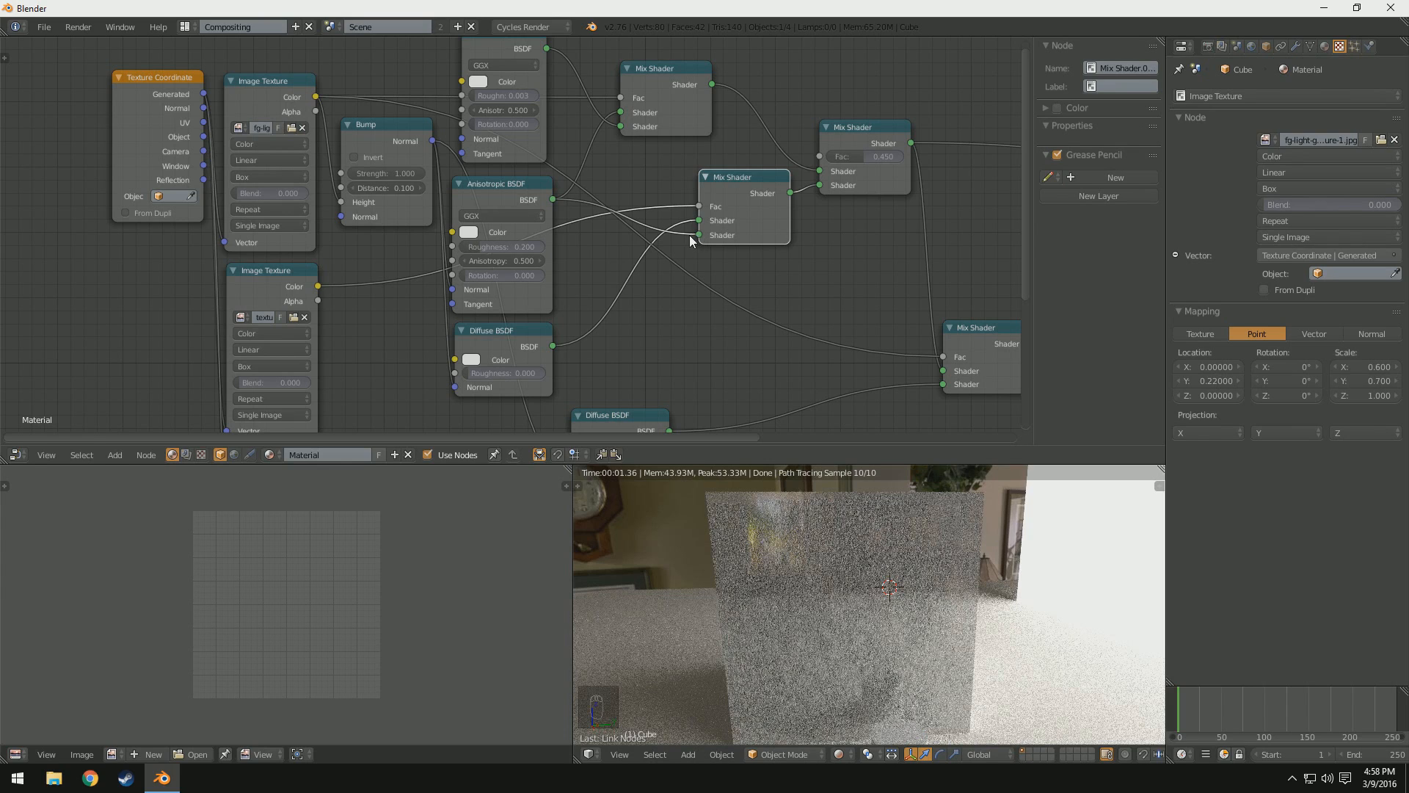
left_click_drag(690, 236, 637, 228)
left_click_drag(718, 220, 740, 254)
middle_click_drag(831, 282, 855, 299)
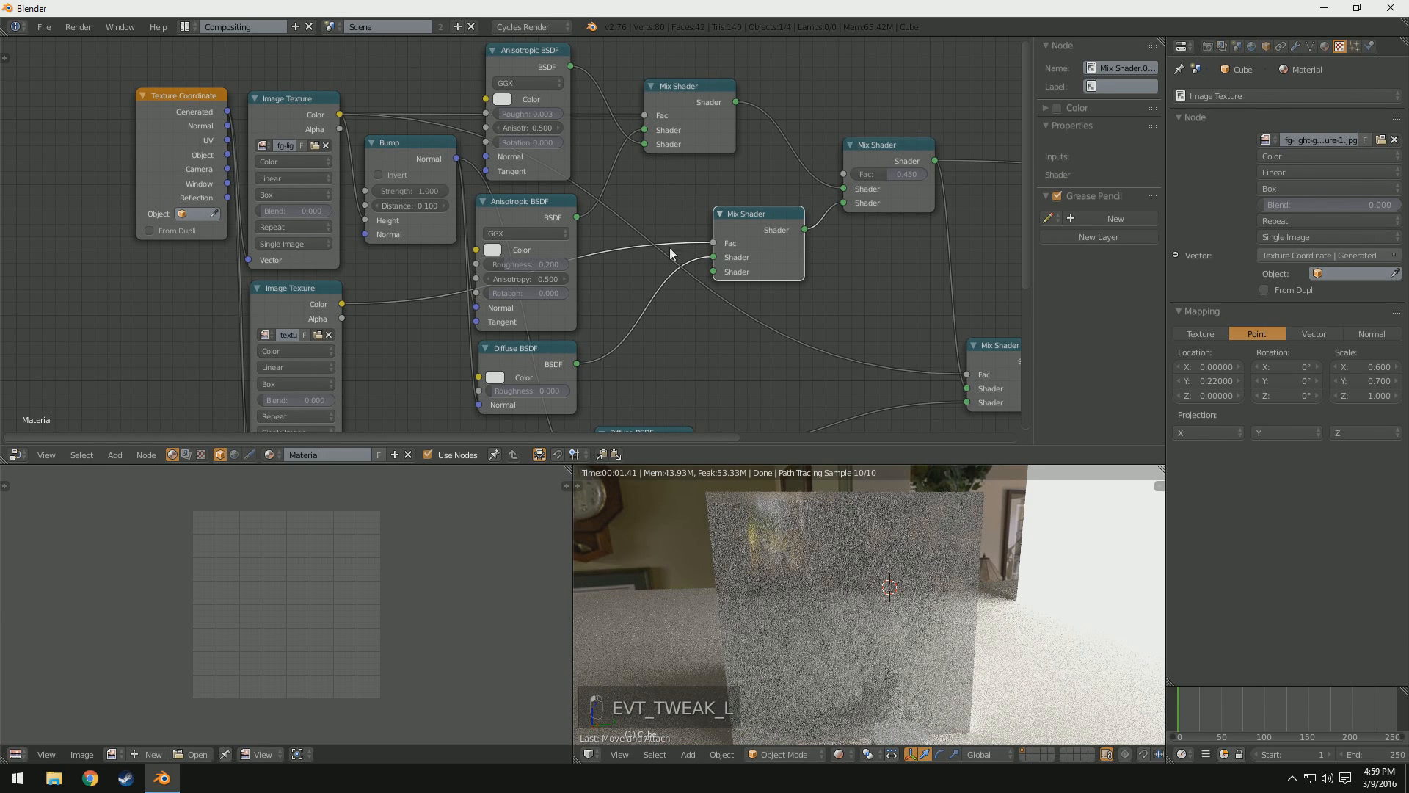
left_click_drag(714, 258, 715, 272)
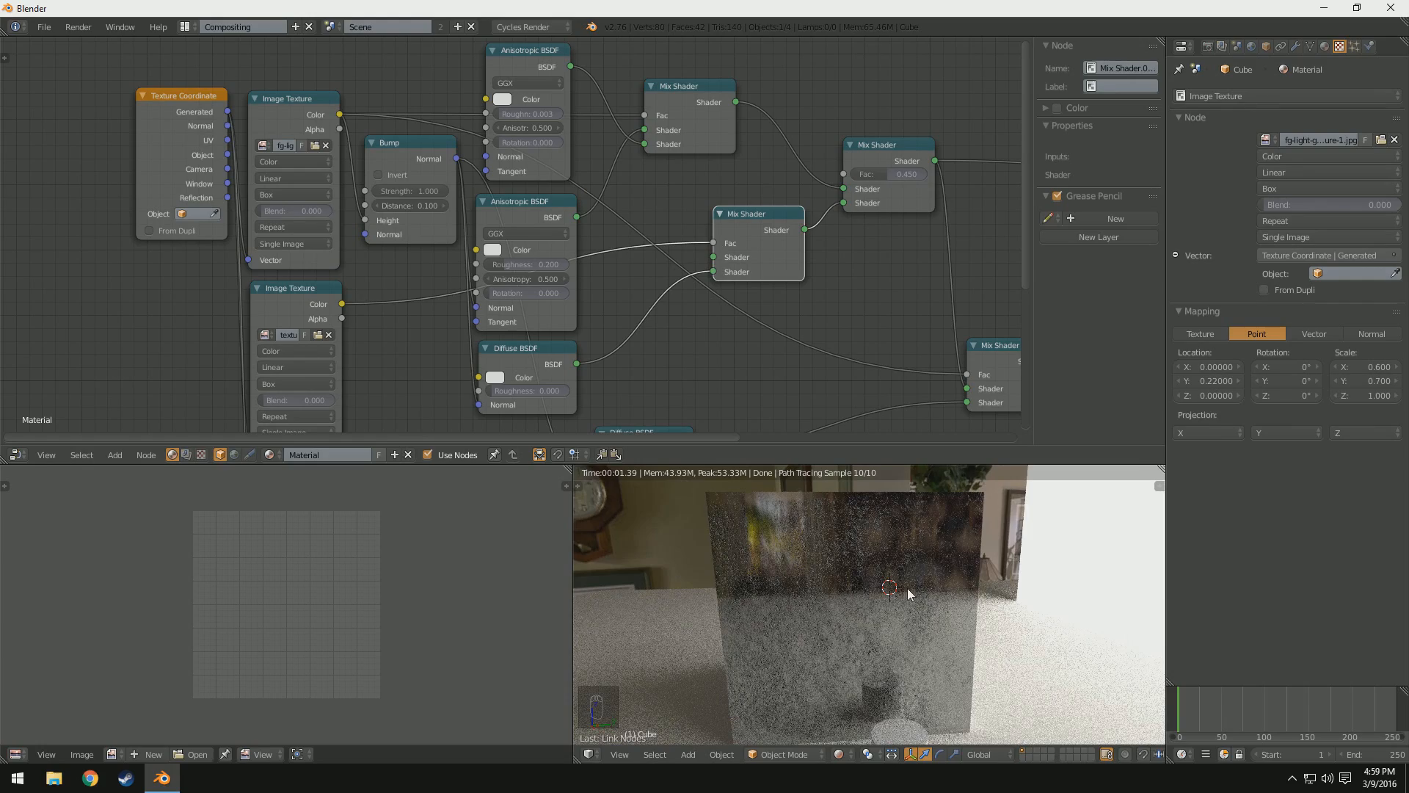
scroll(907, 593, "up", 5)
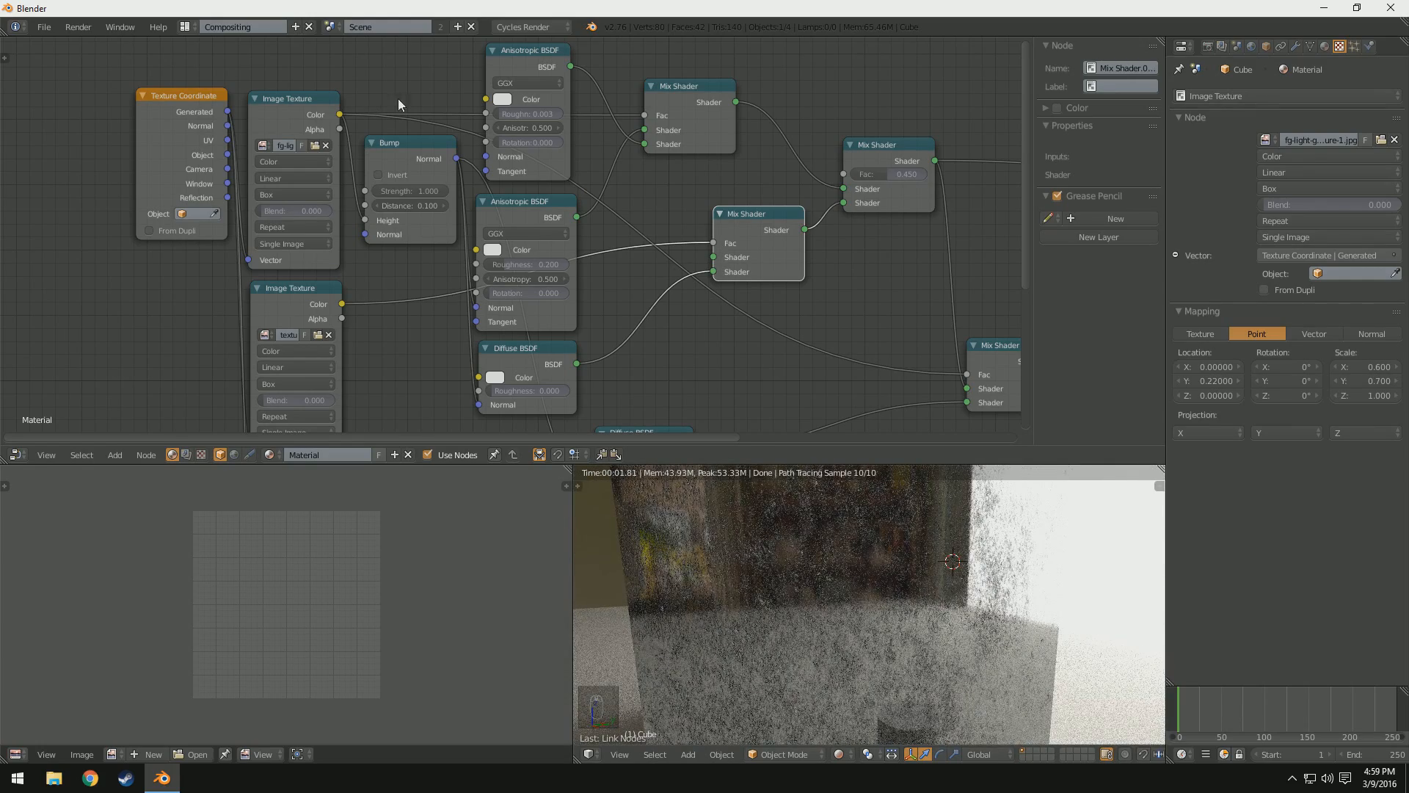
Step: Try the HDR panorama image in the first Image Texture node and inspect its effect around the cube
left_click(262, 145)
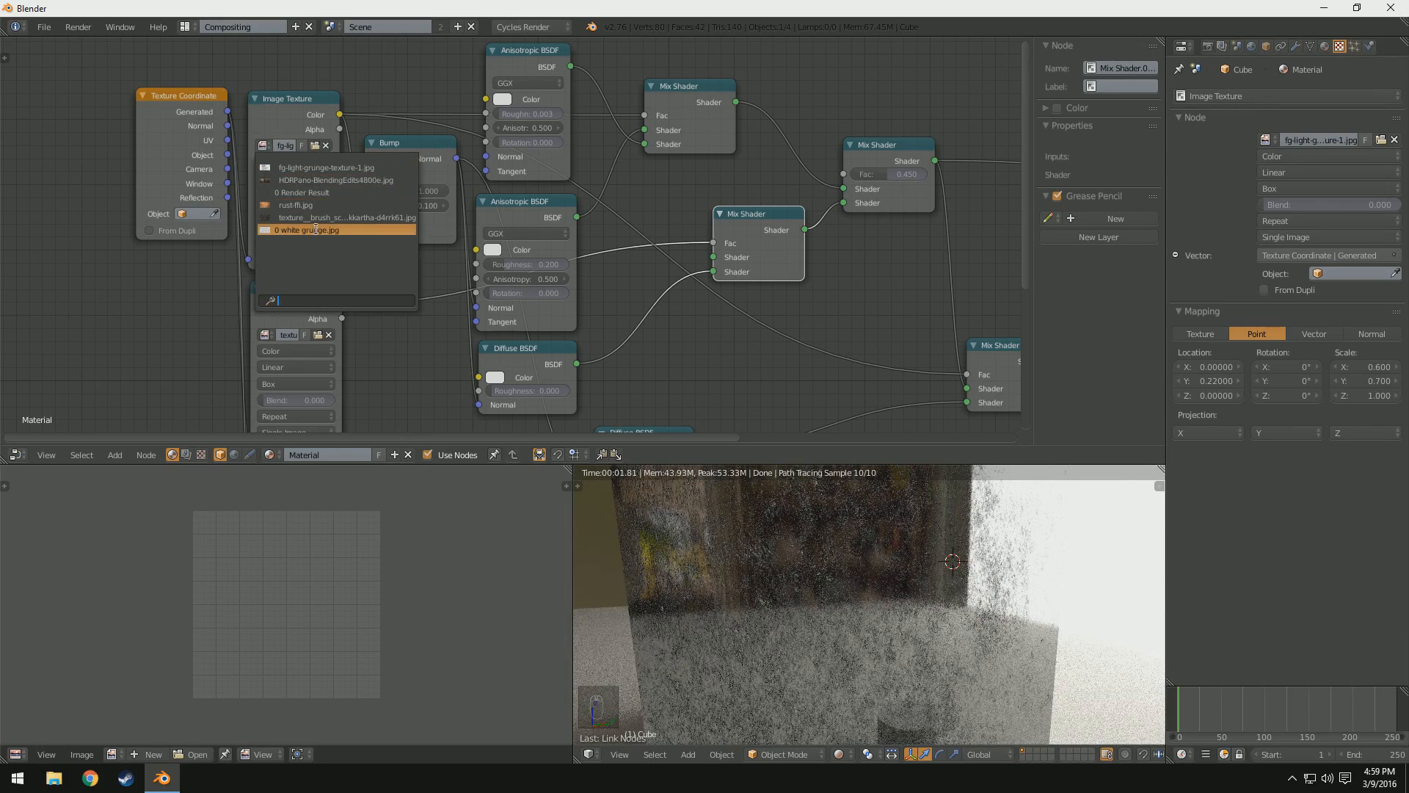
left_click(324, 180)
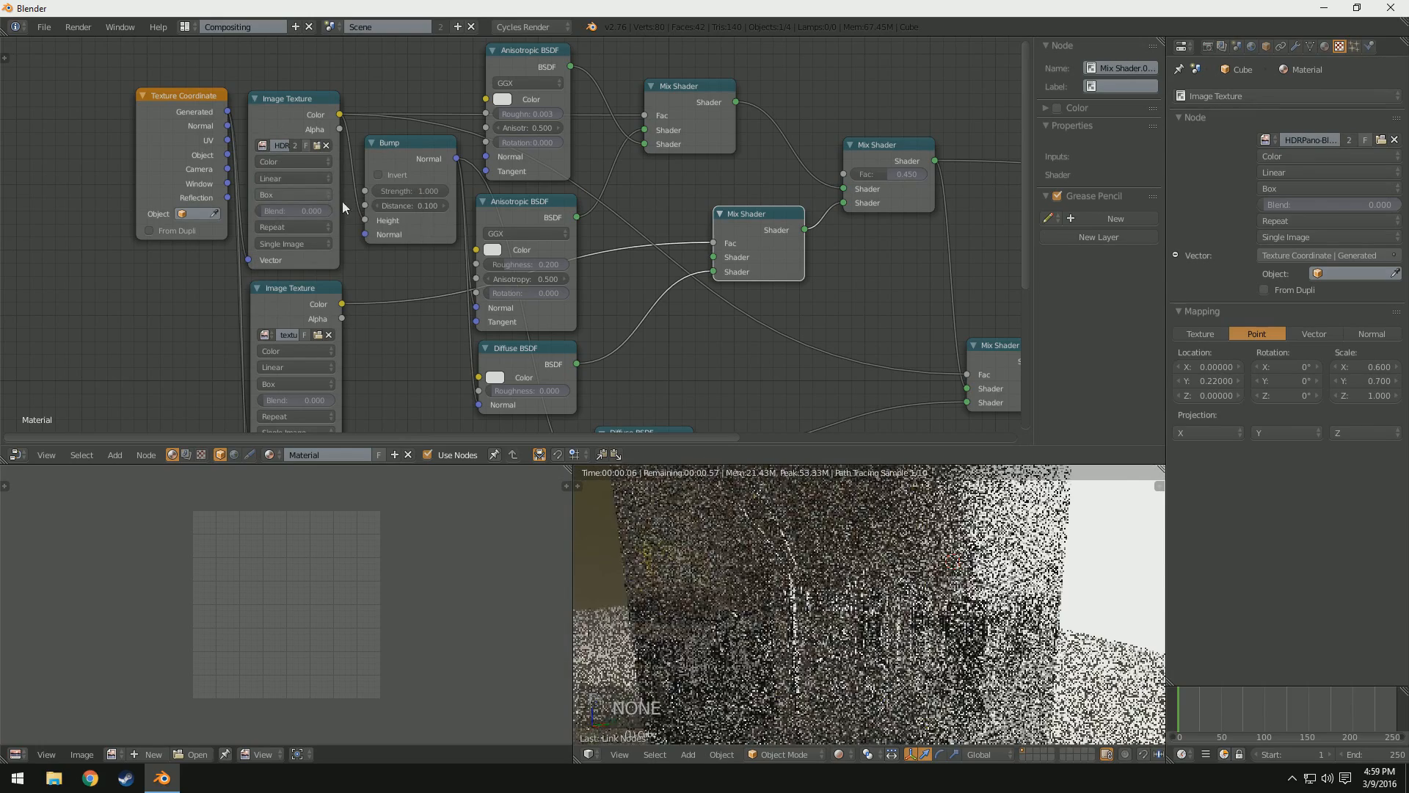
middle_click_drag(907, 567, 1038, 630)
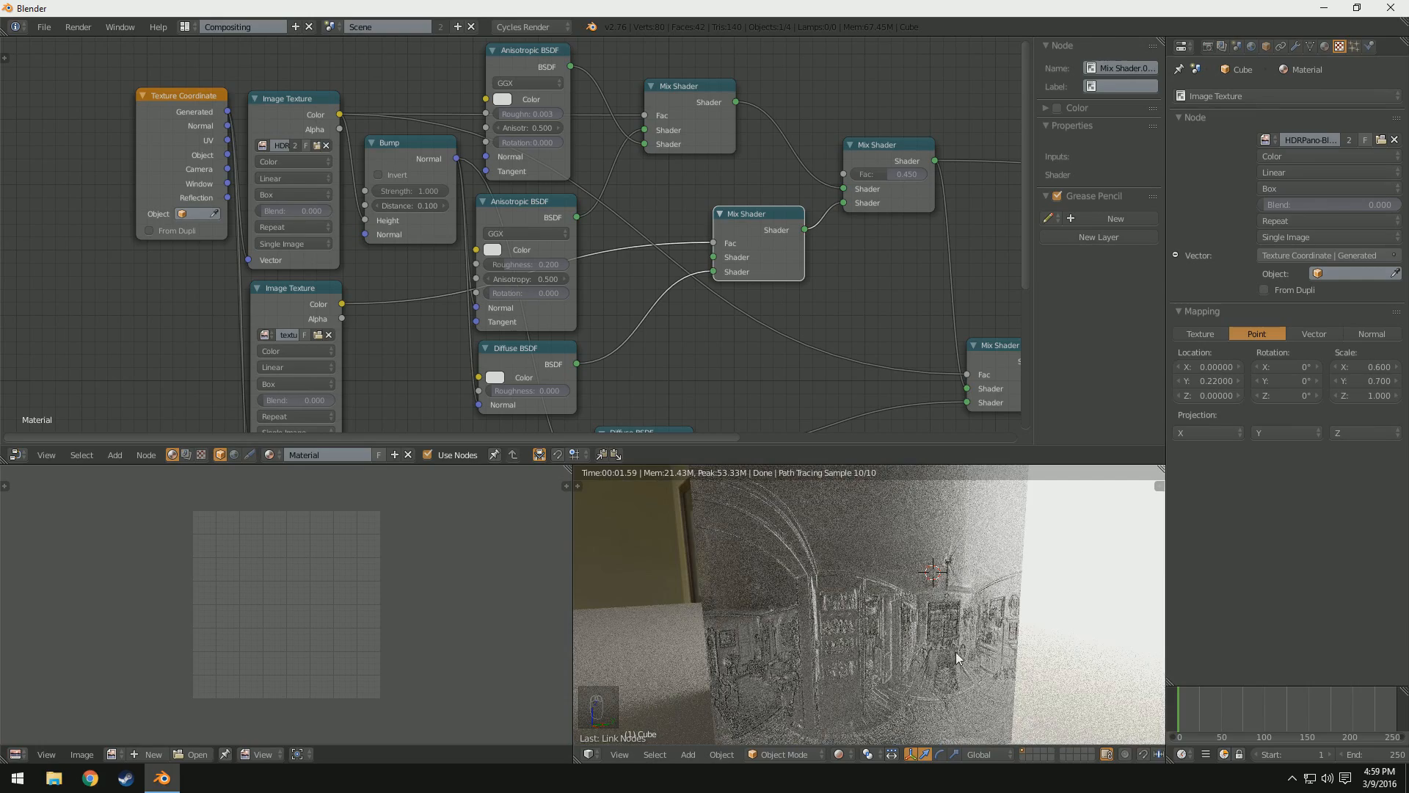
middle_click_drag(976, 650, 1048, 719)
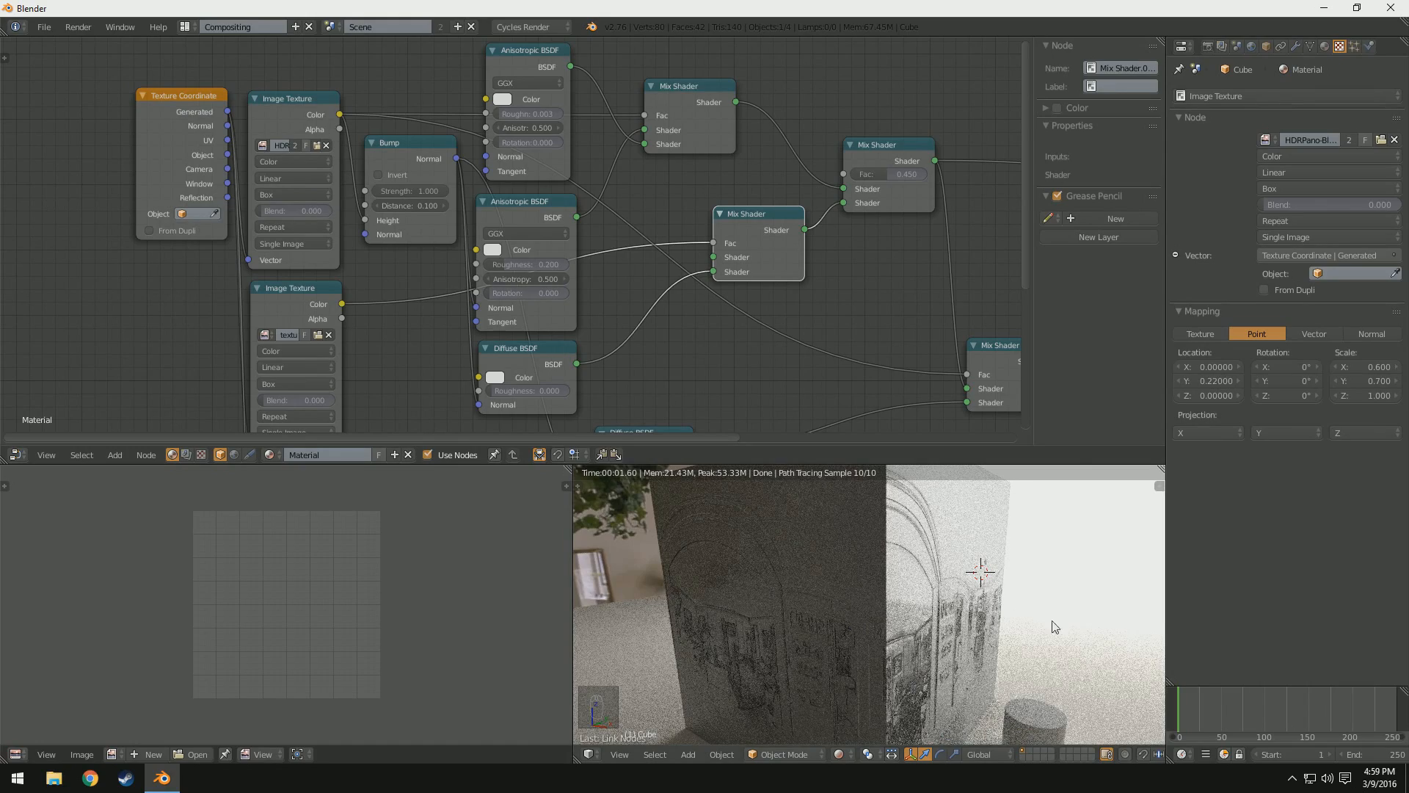
middle_click_drag(1052, 622, 969, 624)
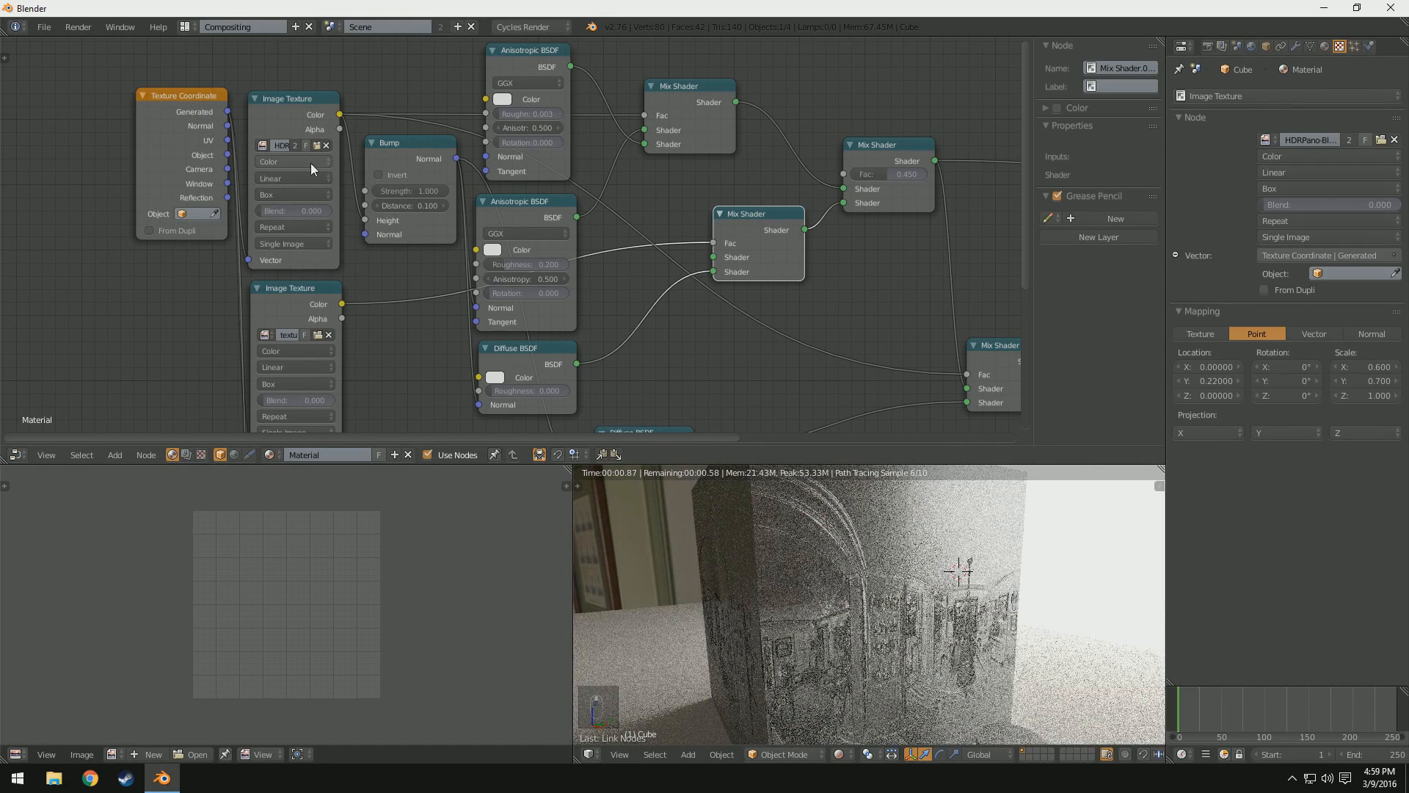
Step: Assign the brush scratch image to the first Image Texture node and check the cube's surface
left_click(262, 145)
left_click(300, 216)
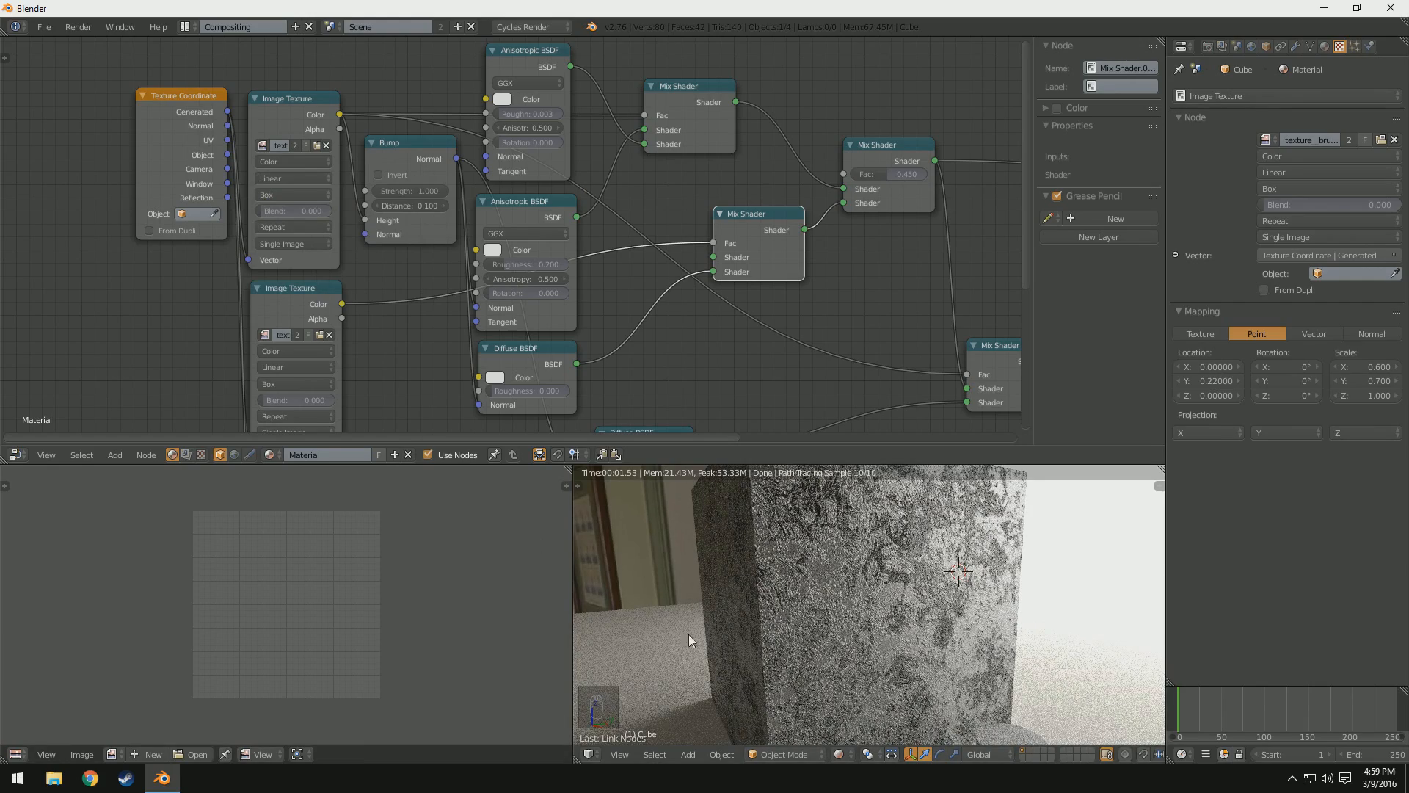
scroll(830, 603, "down", 5)
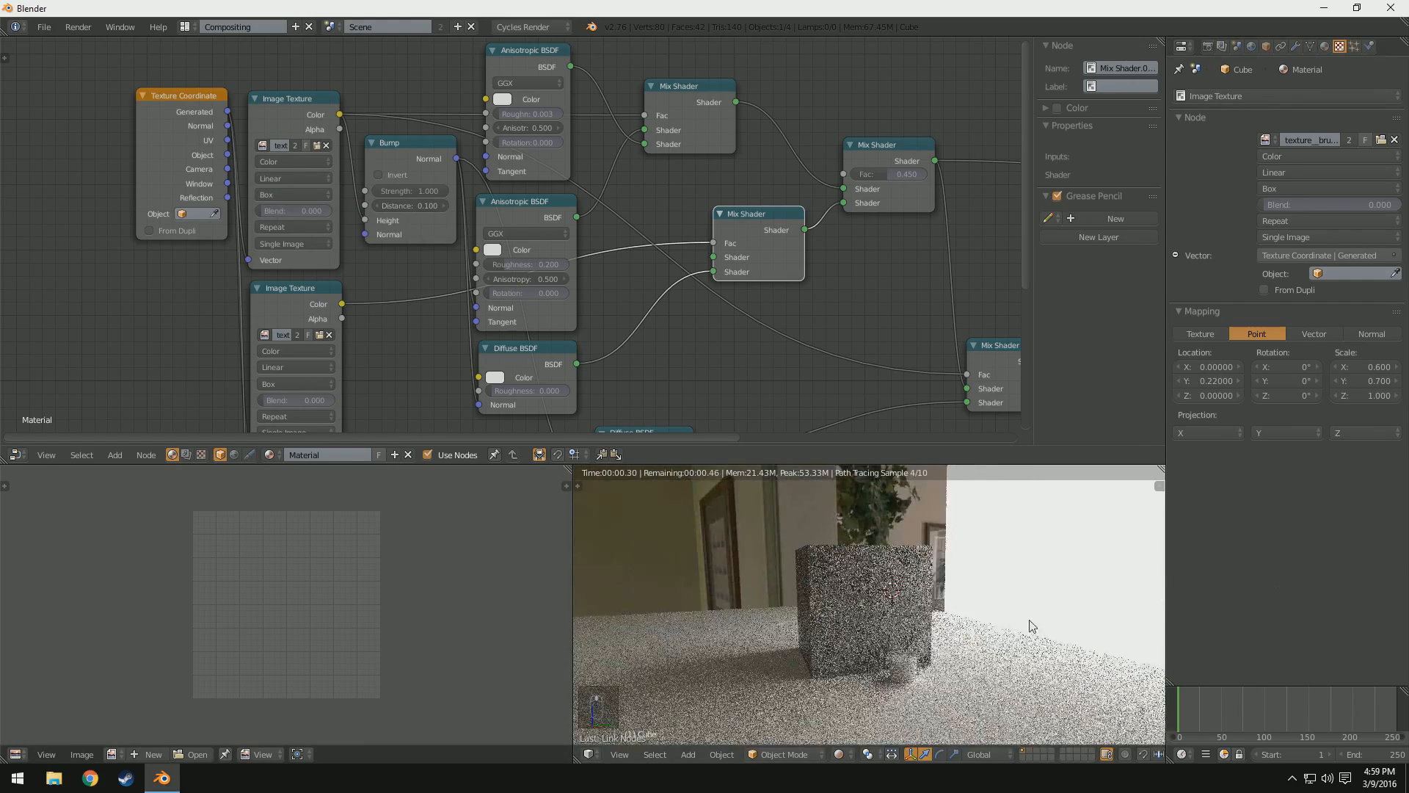
scroll(903, 660, "up", 6)
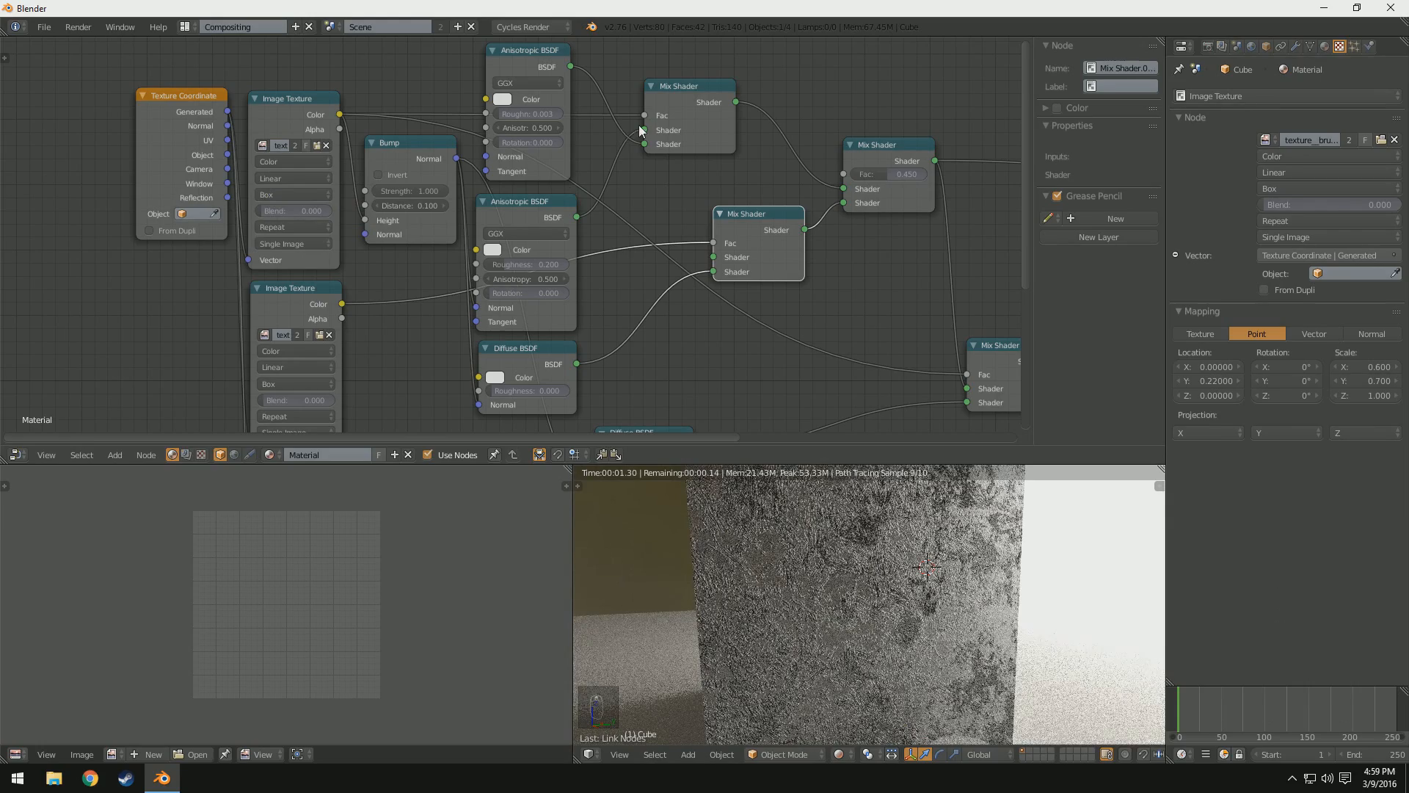
Step: Swap the two Shader inputs of the Mix Shader blending the Anisotropic BSDFs, and examine the scratches on the cube
left_click_drag(645, 130, 646, 144)
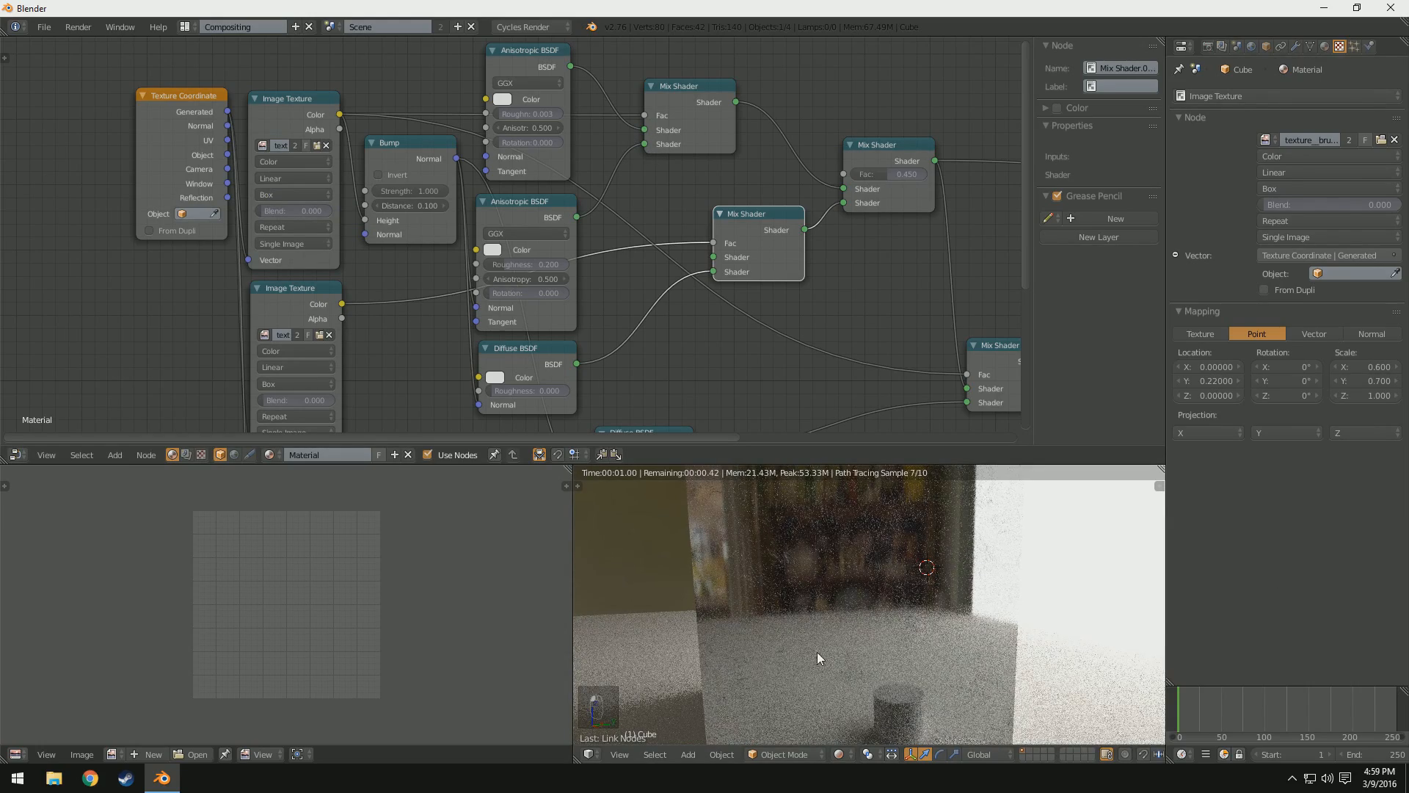
middle_click_drag(855, 627, 725, 612)
scroll(738, 320, "down", 5)
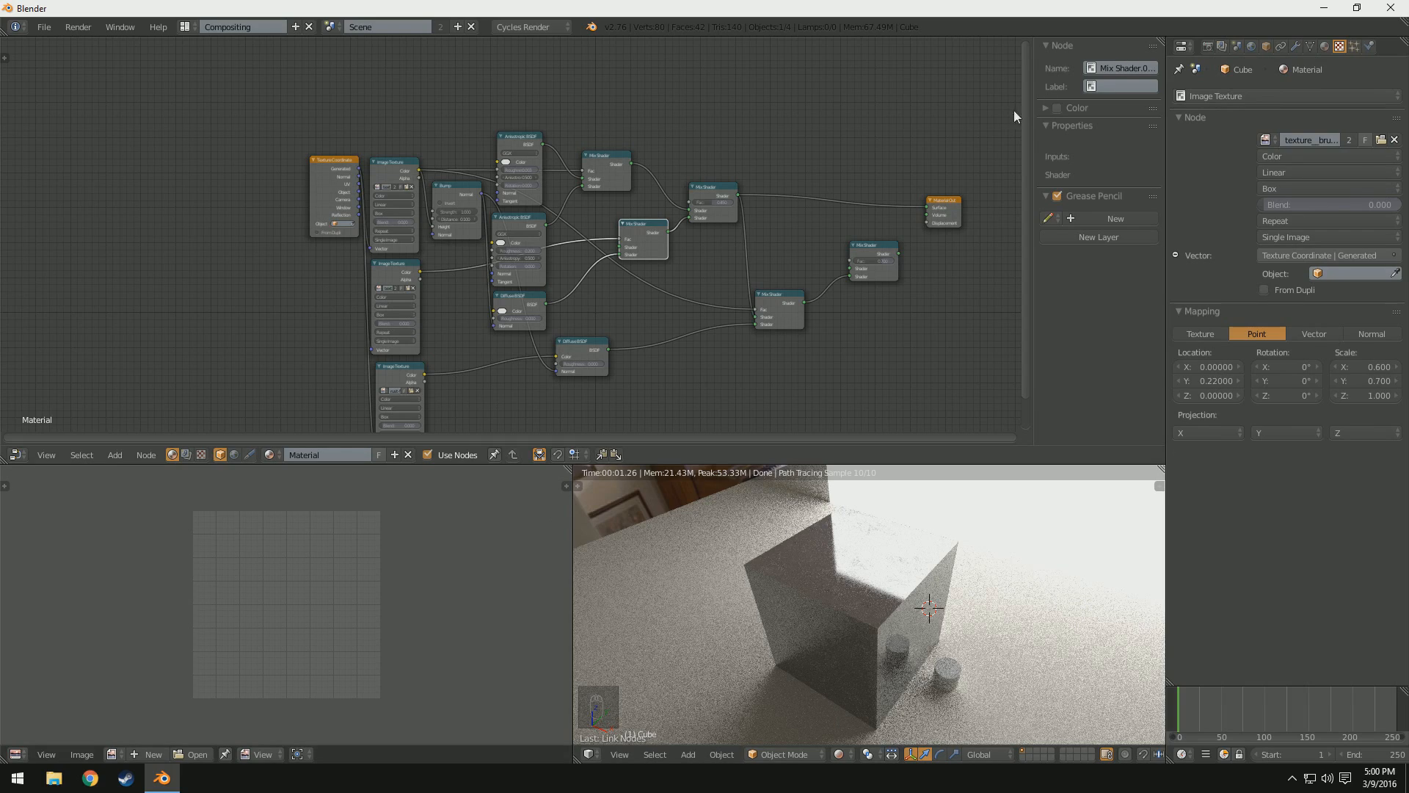
middle_click_drag(946, 672, 917, 624)
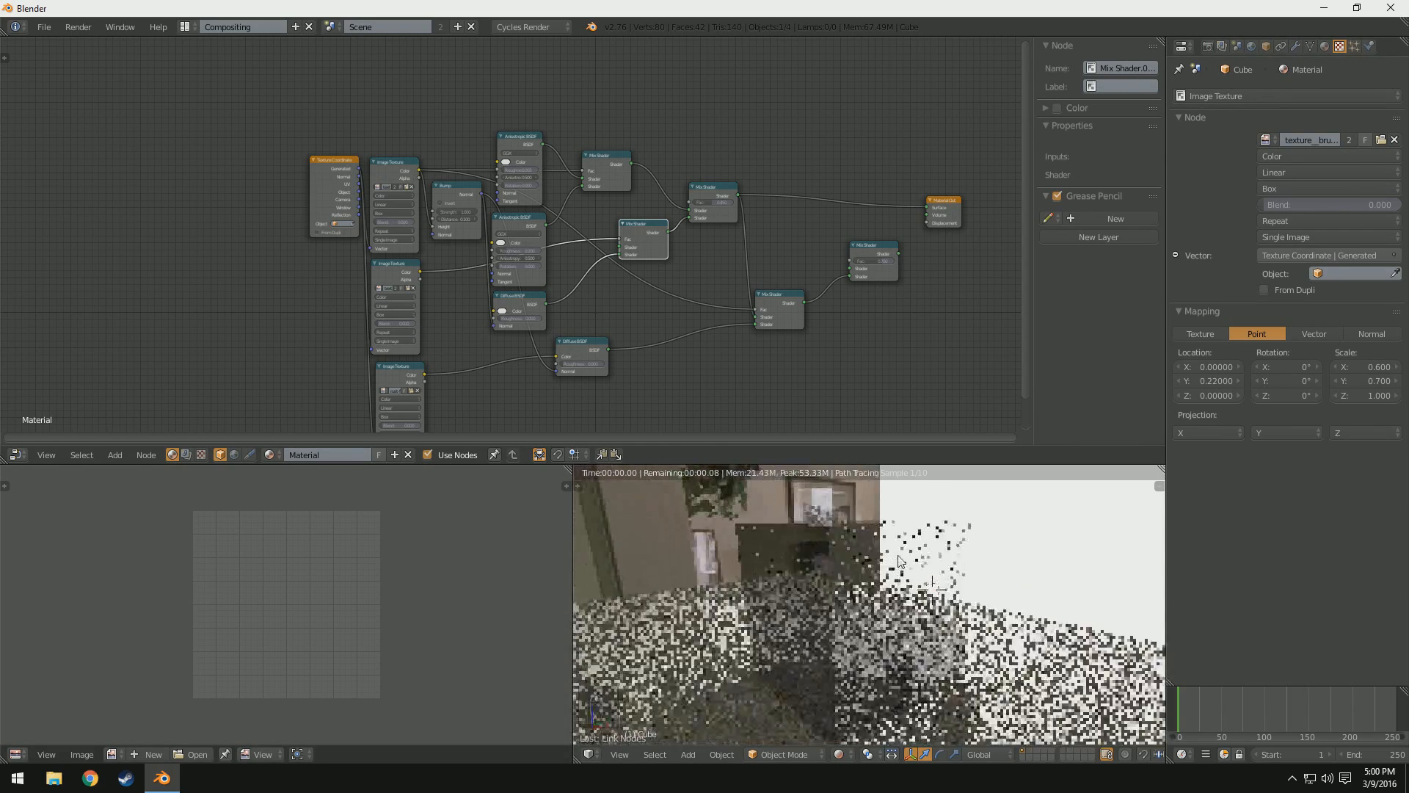
scroll(917, 624, "up", 3)
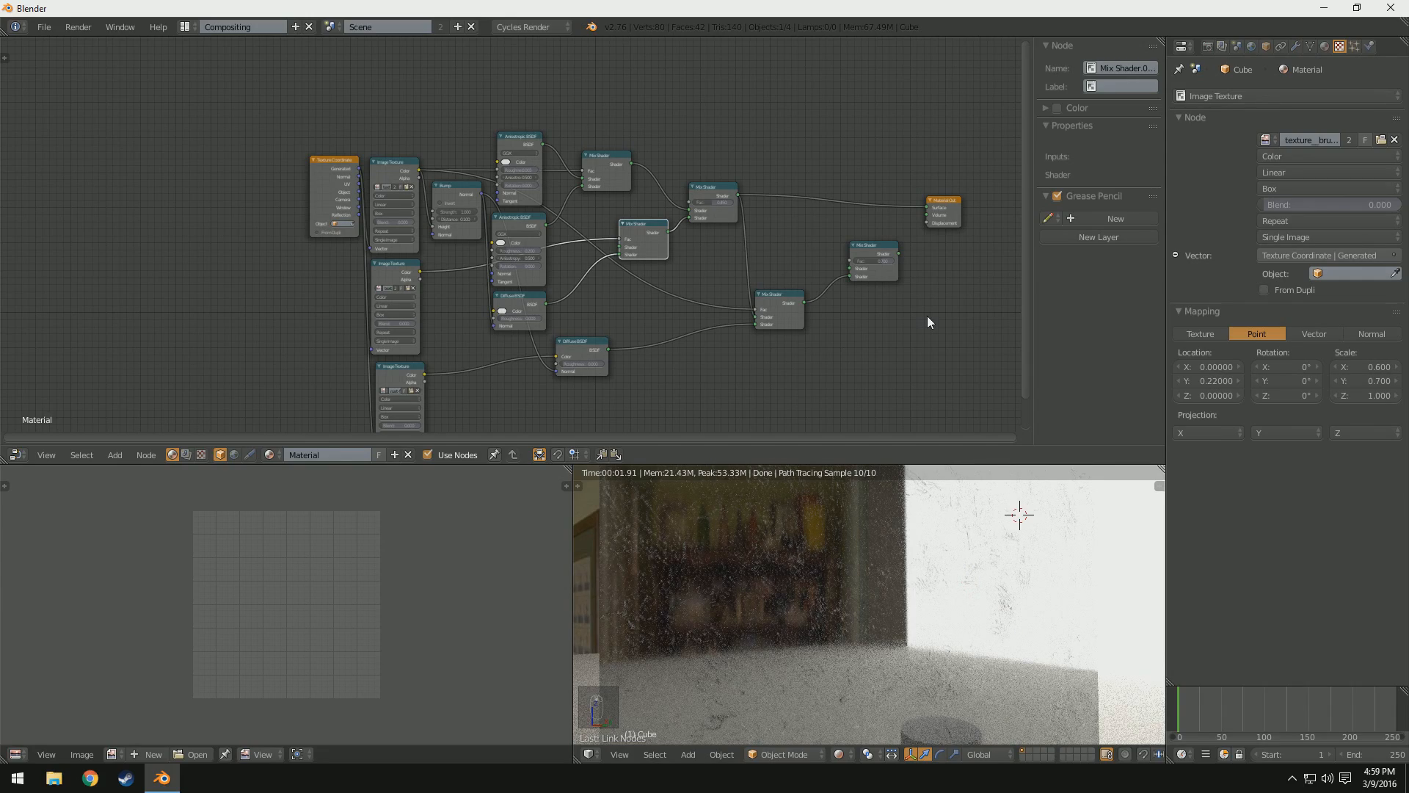
middle_click_drag(932, 570, 840, 622)
scroll(1008, 636, "down", 4)
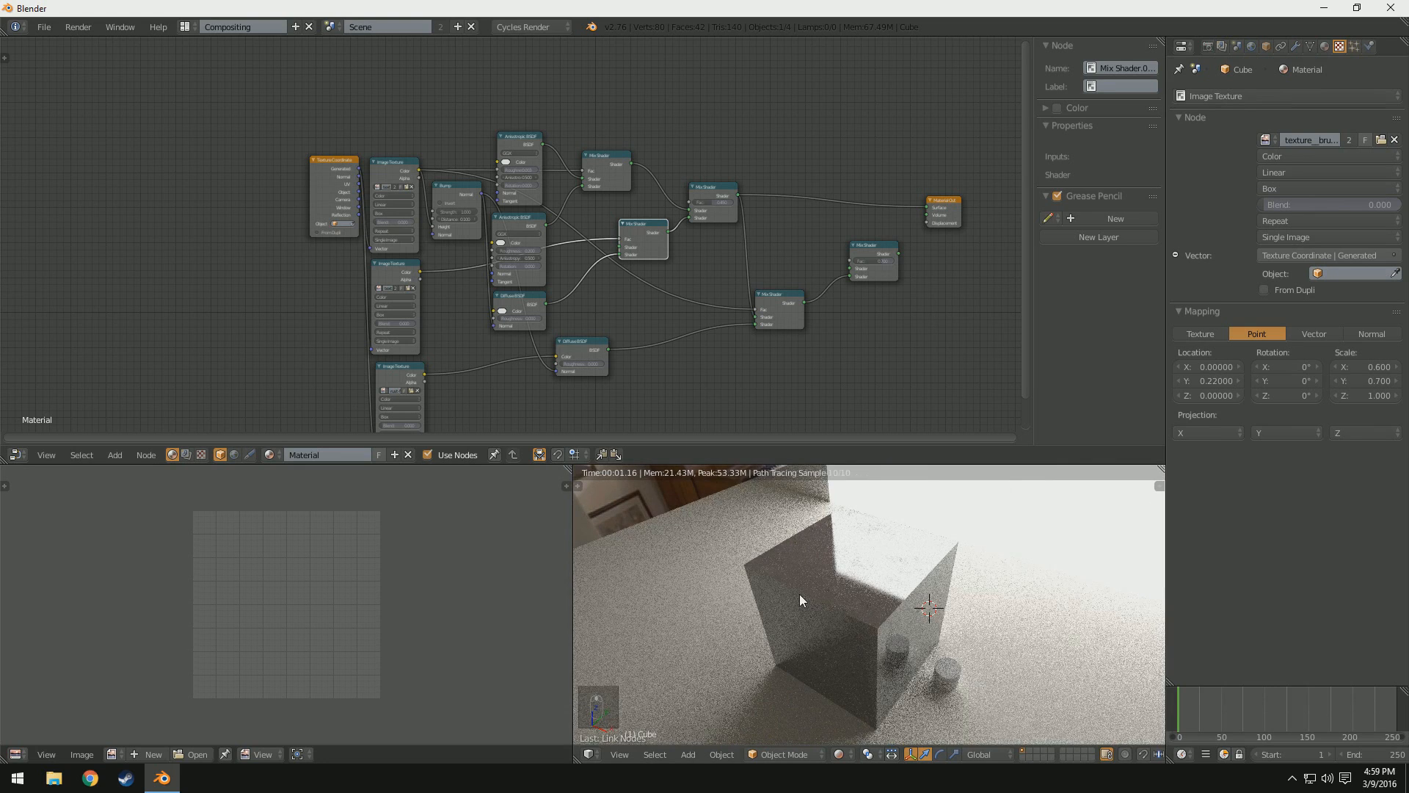